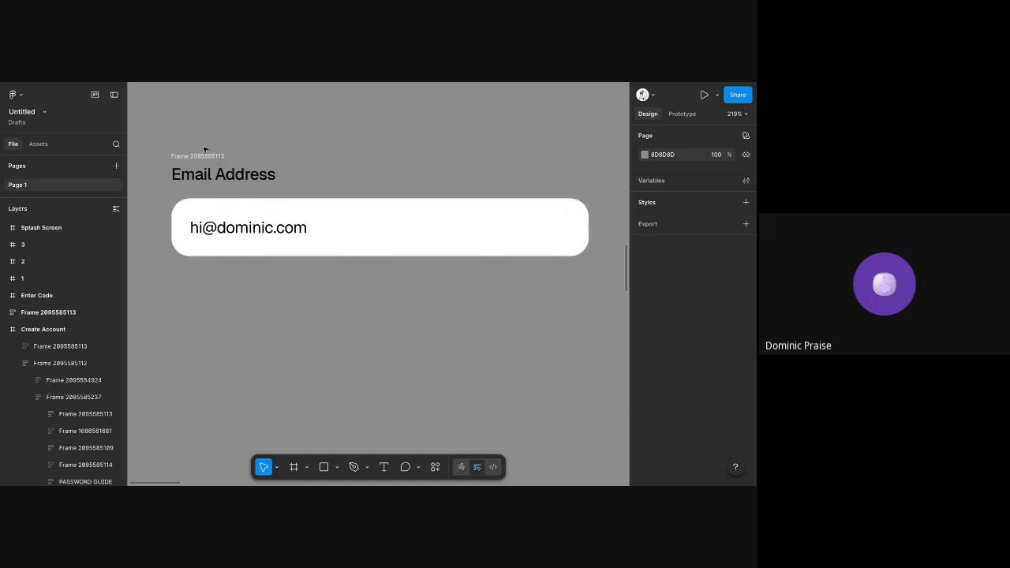
Ungroup the Email Address field's outer frame and delete the label text above the input box
click(205, 155)
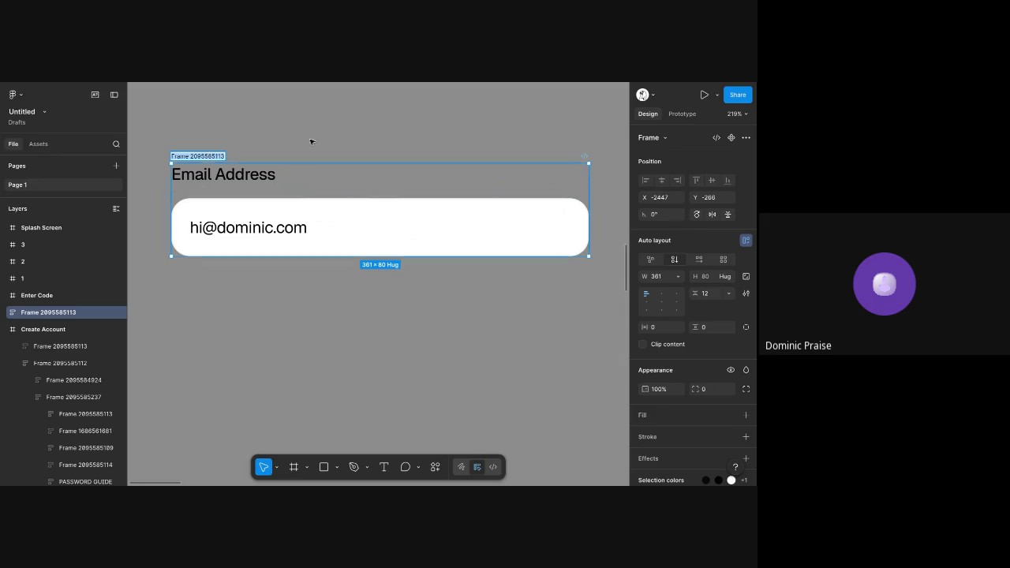
click(195, 150)
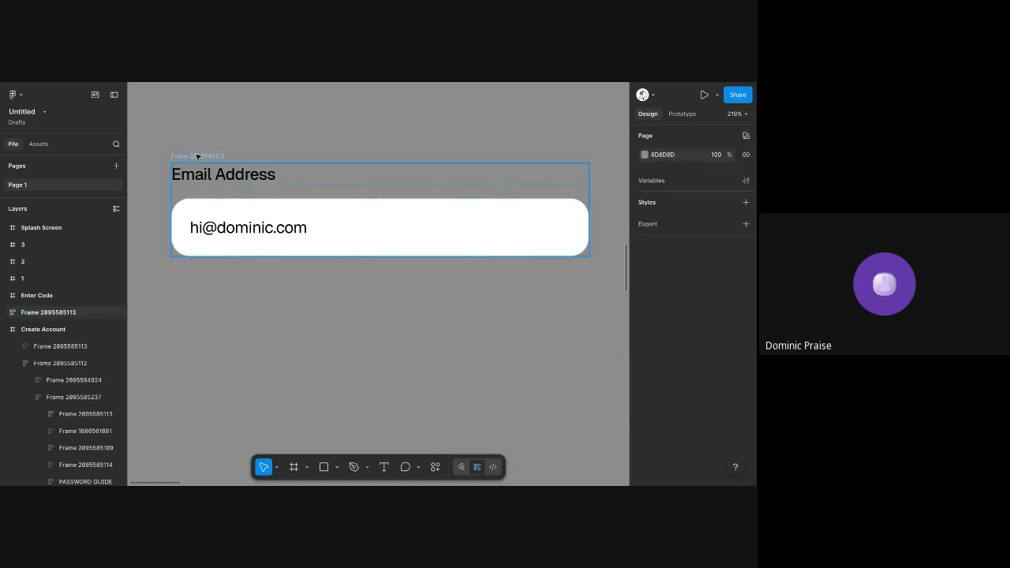
click(203, 163)
right_click(204, 166)
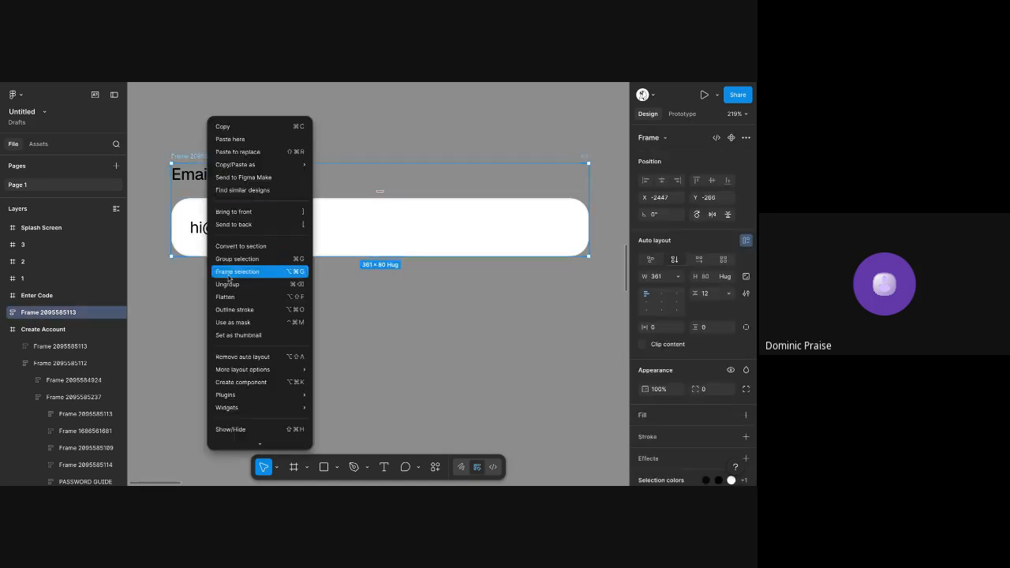
click(229, 284)
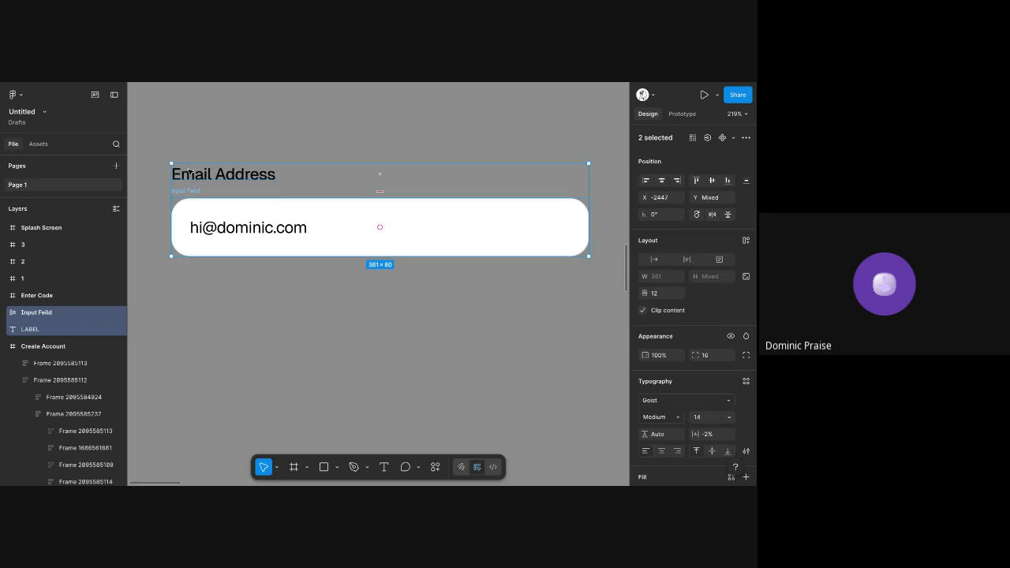
click(192, 177)
key(Delete)
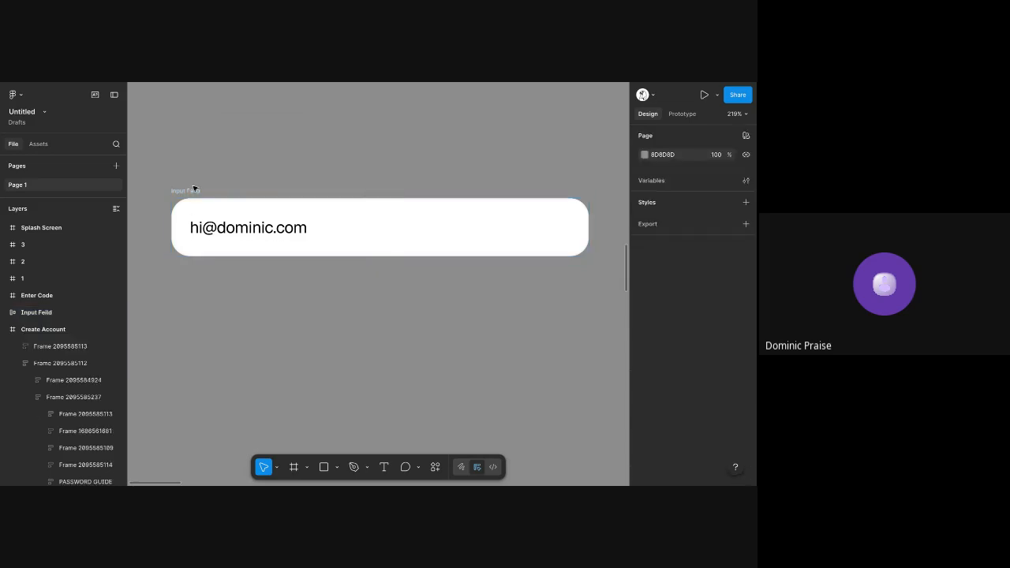
Duplicate the input field directly below the original with a gap of about 21 px
click(193, 190)
click(211, 179)
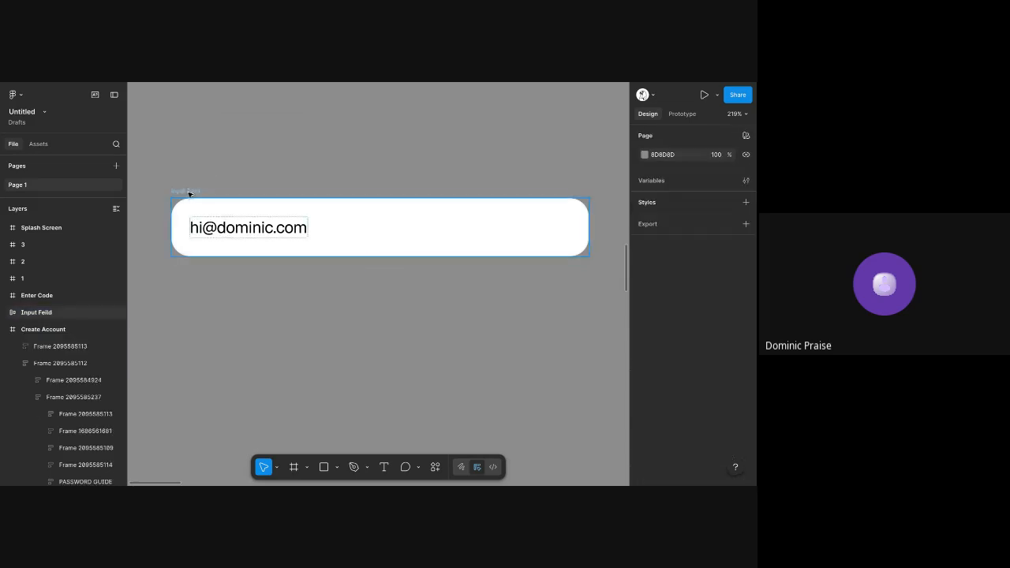
click(195, 191)
drag(195, 191, 196, 275)
Replace the sample email in the upper input field with the placeholder "Enter email address"
double_click(224, 228)
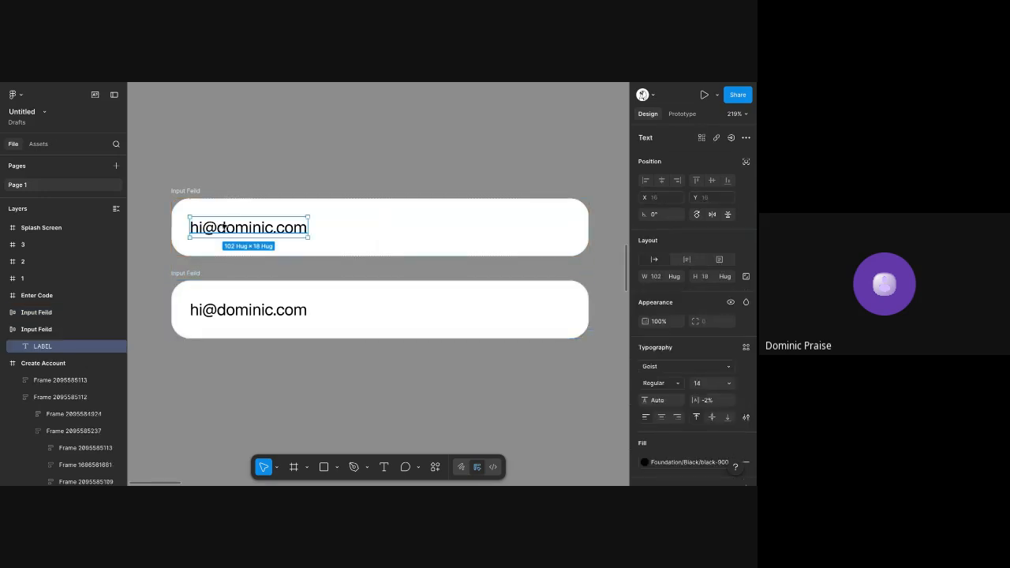
double_click(224, 228)
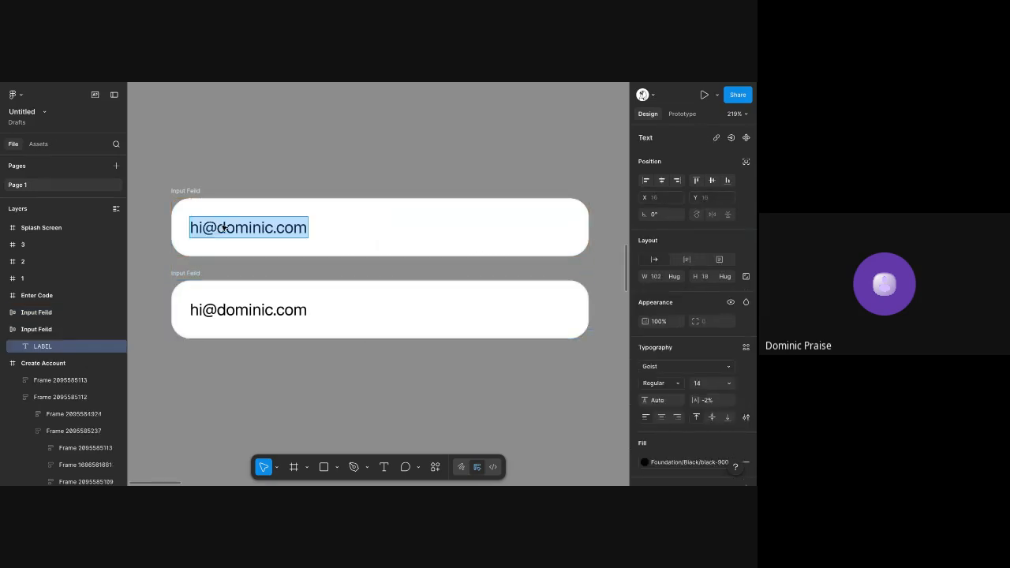
text(Enter Emai)
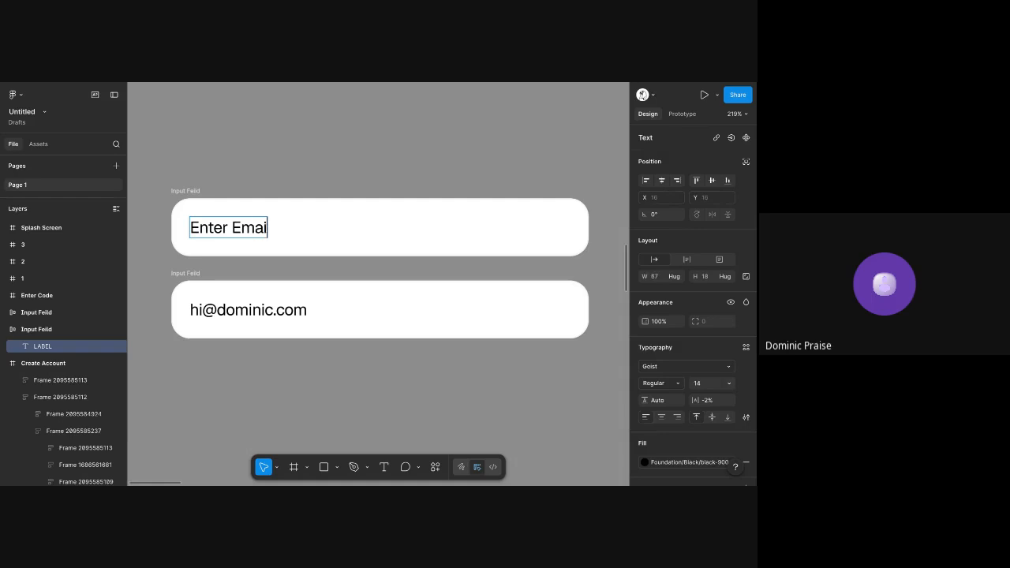
text(l Address)
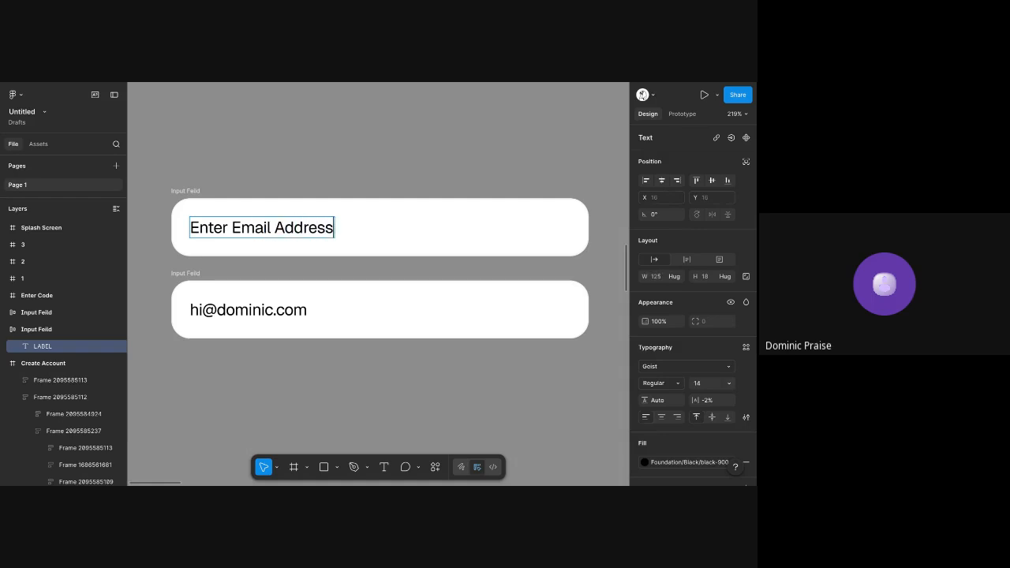
key(Escape)
double_click(241, 227)
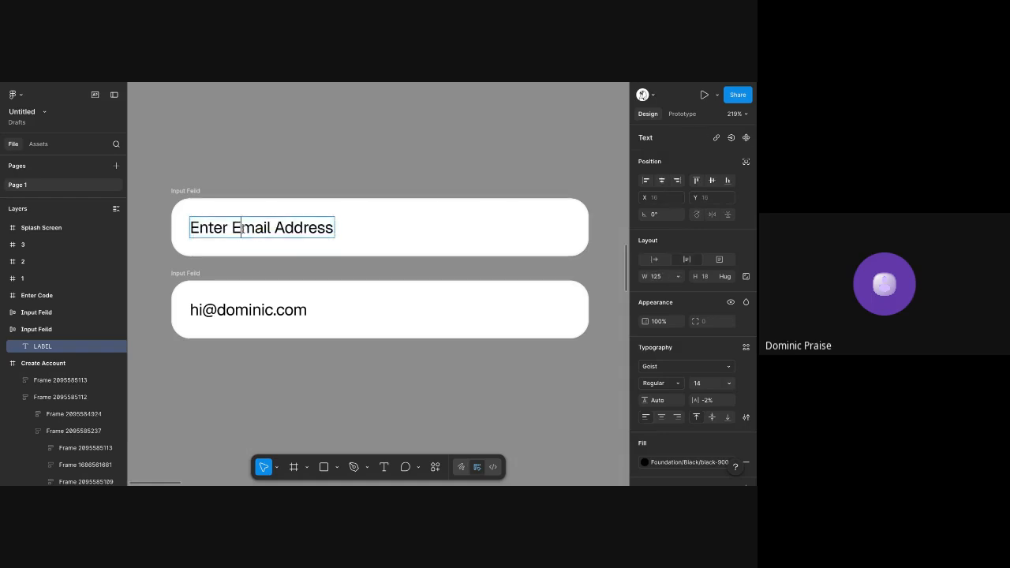
key(BackSpace)
text(e)
click(283, 227)
key(BackSpace)
text(a)
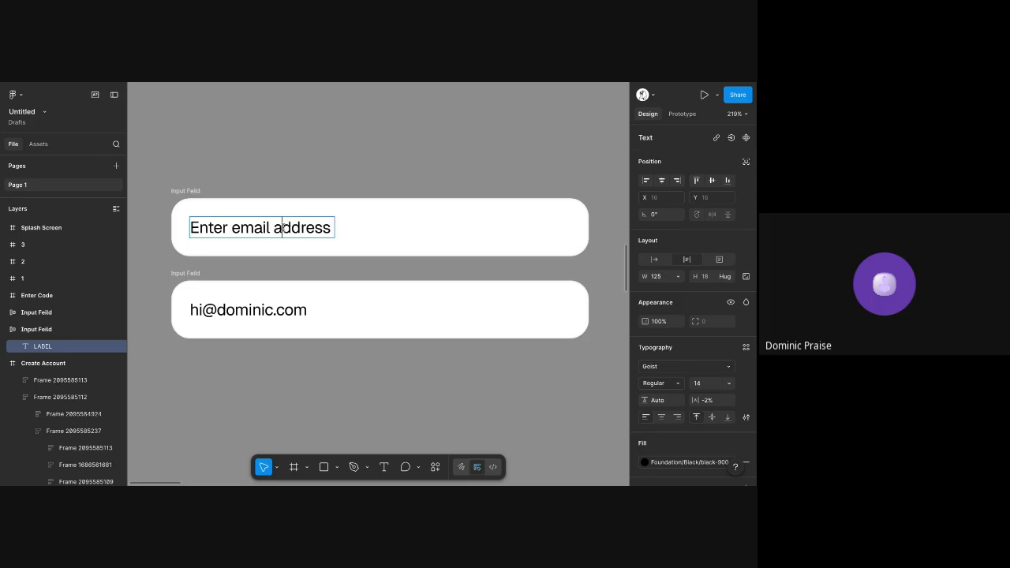
click(332, 151)
Detach the placeholder text's fill from its color style and change the color to gray A0A0A0
click(300, 226)
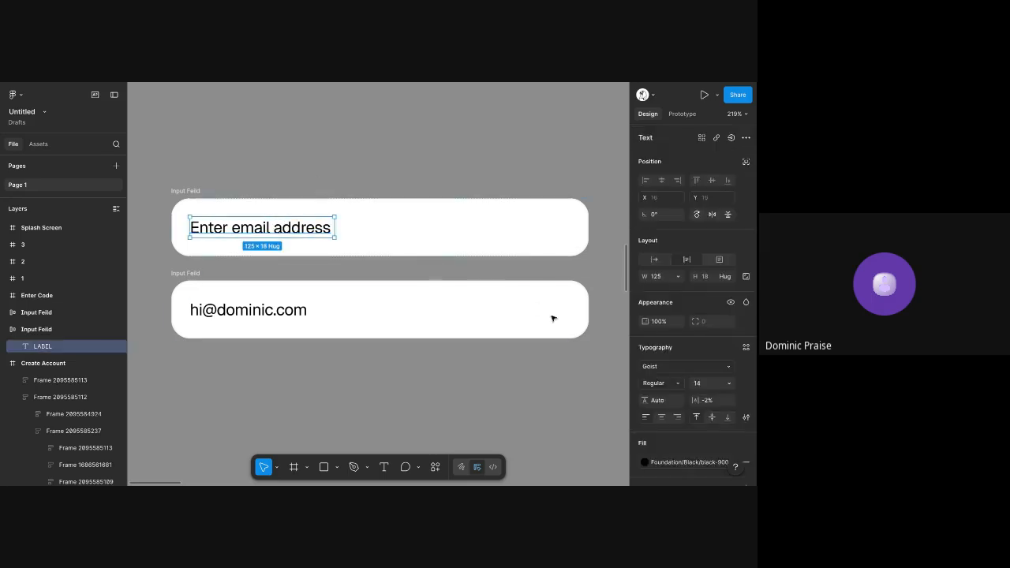
scroll(668, 439, down, 2)
click(731, 391)
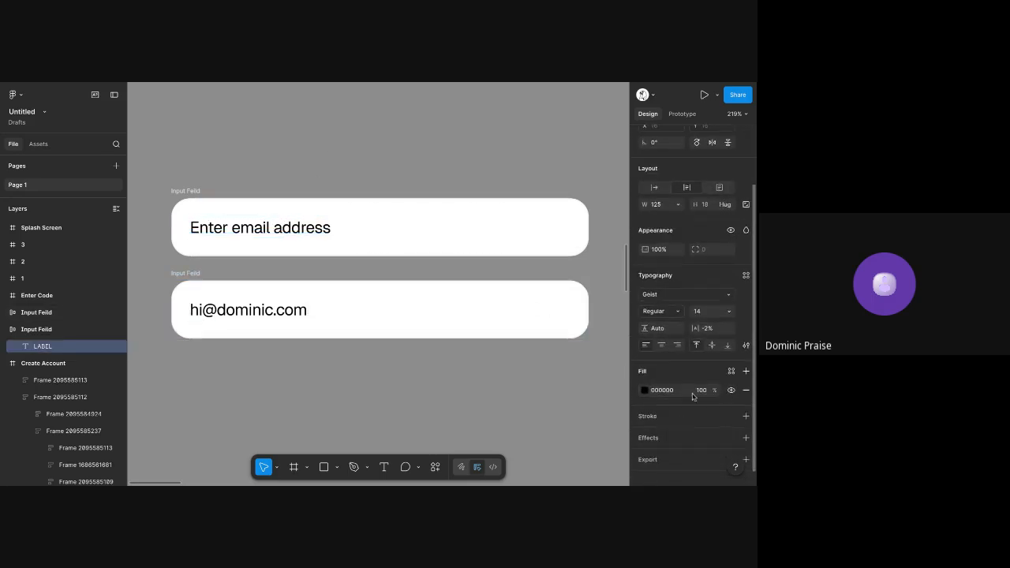
click(645, 390)
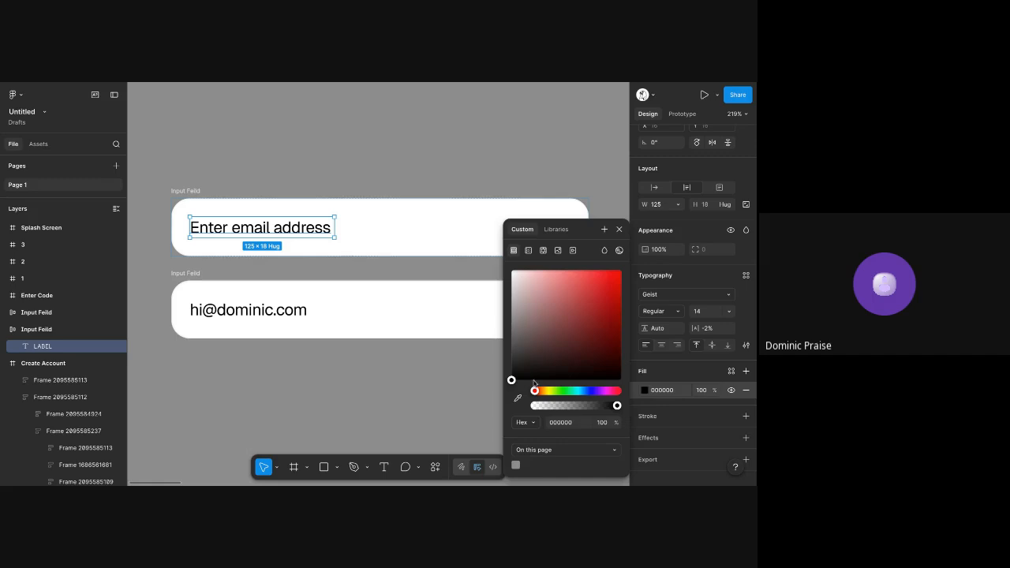
drag(527, 372, 462, 319)
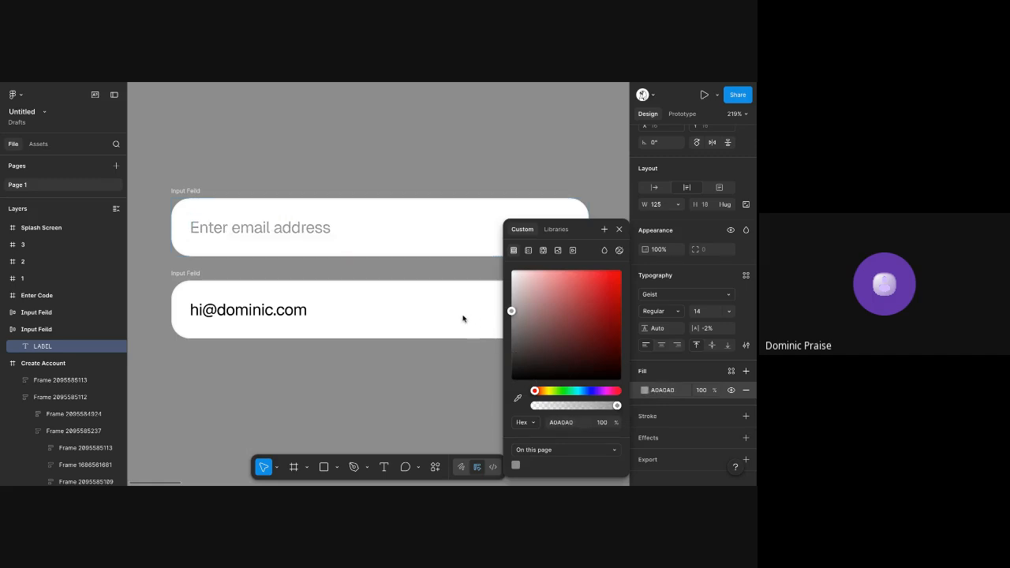
click(331, 167)
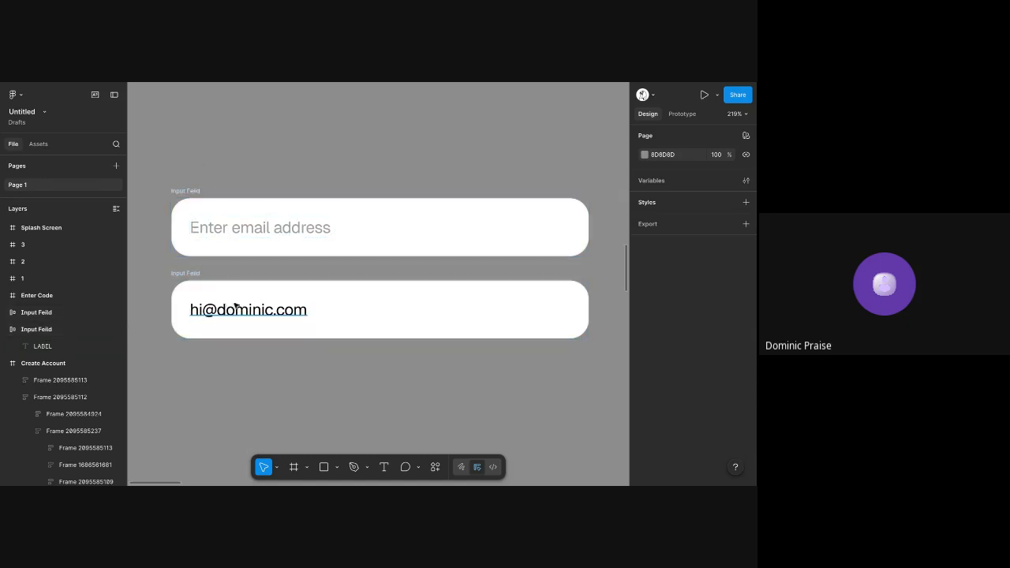
Set the vertical spacing between the two input fields to 20
drag(145, 147, 599, 404)
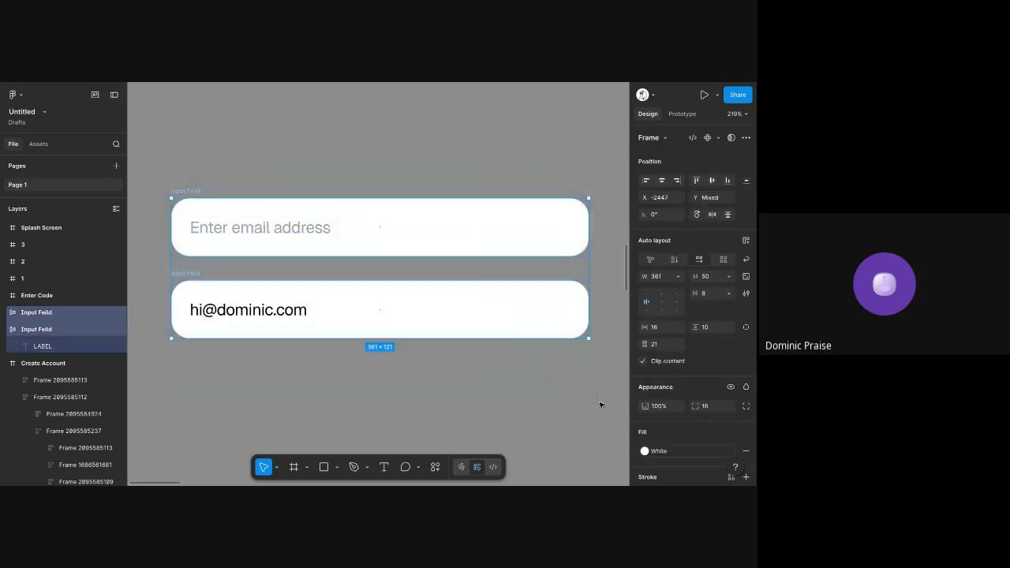
click(659, 343)
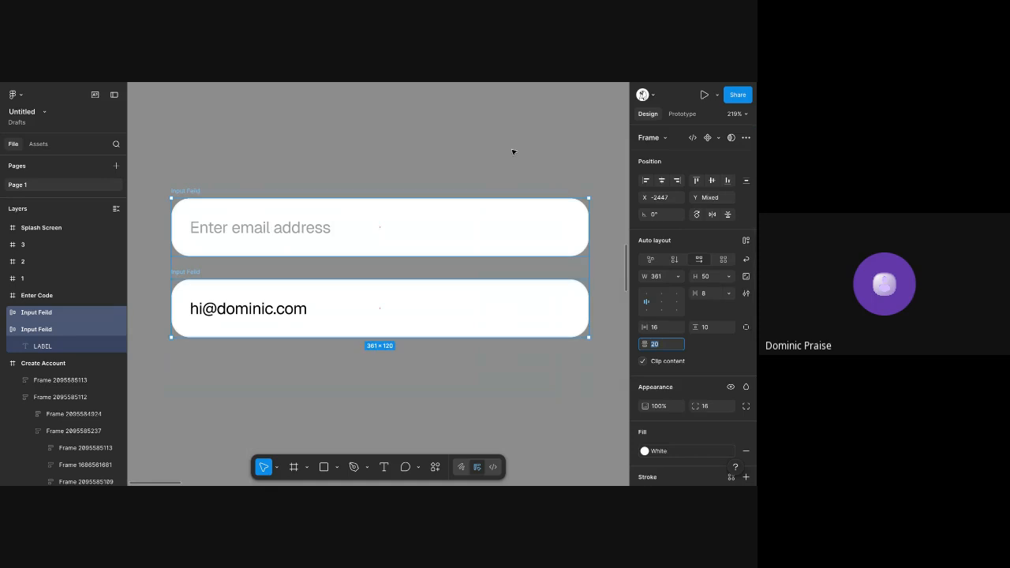
click(511, 148)
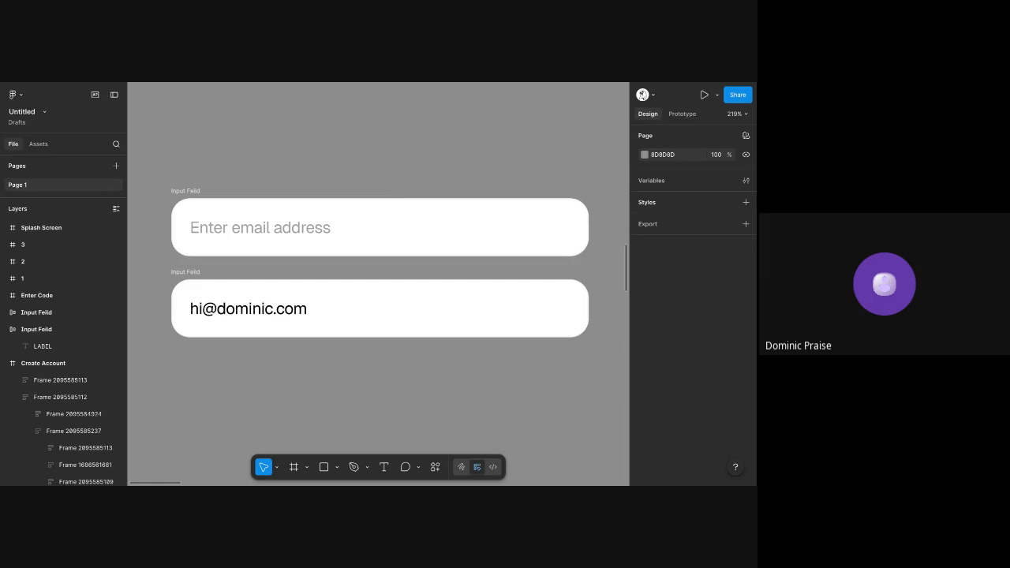
Rename the upper input field frame to "Input Feild/Default"
click(199, 191)
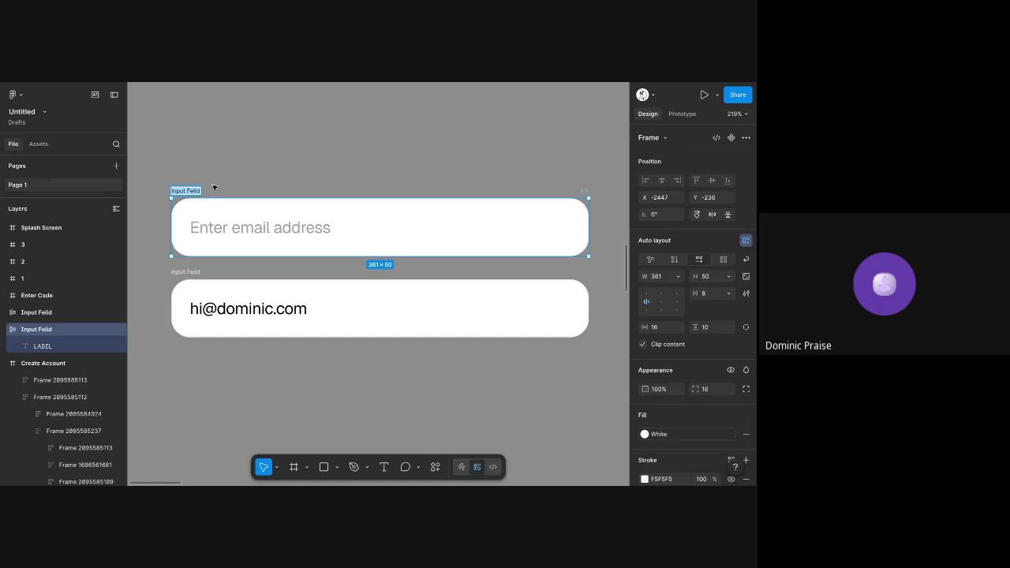
key(Right)
text(/Defa)
click(210, 131)
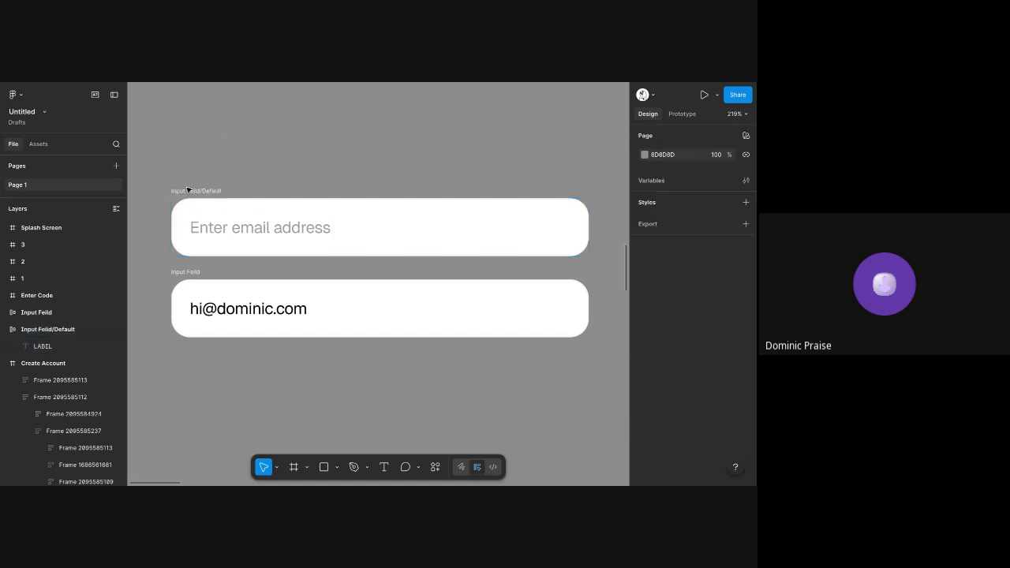
scroll(188, 190, up, 10)
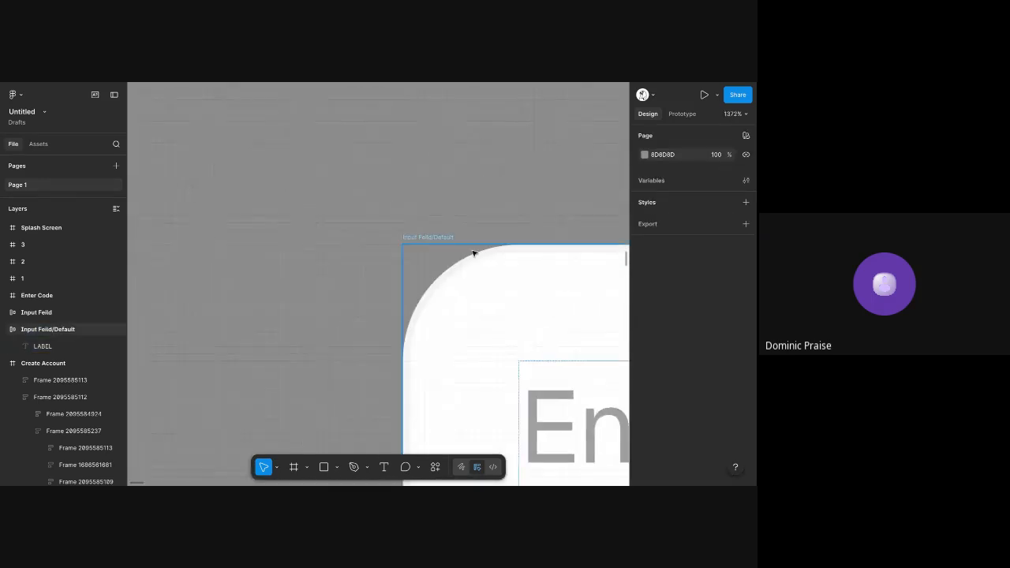
scroll(474, 255, up, 8)
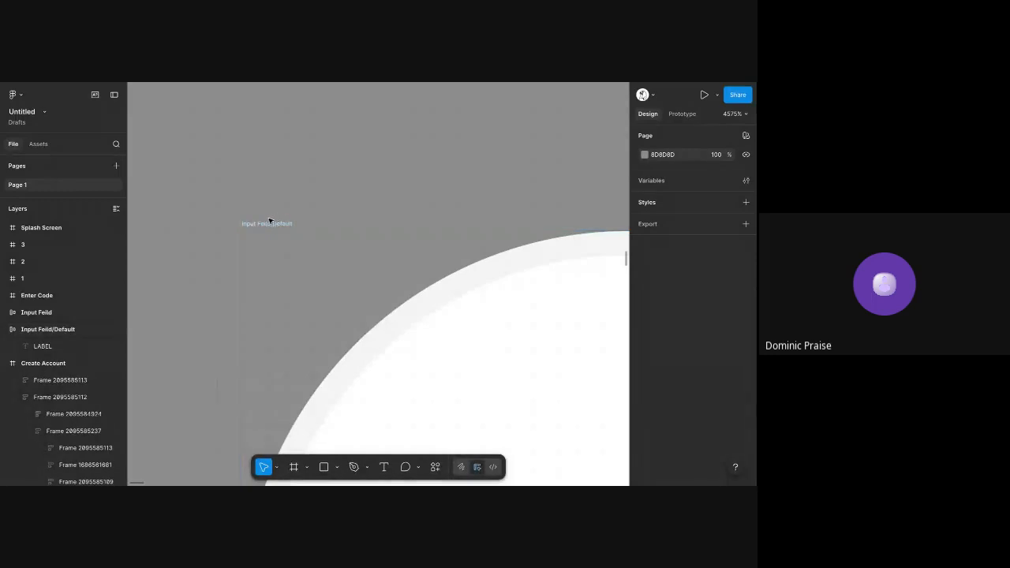
click(278, 223)
click(233, 149)
Rename the lower input field frame to "Input Feild/Onclick"
scroll(233, 150, down, 10)
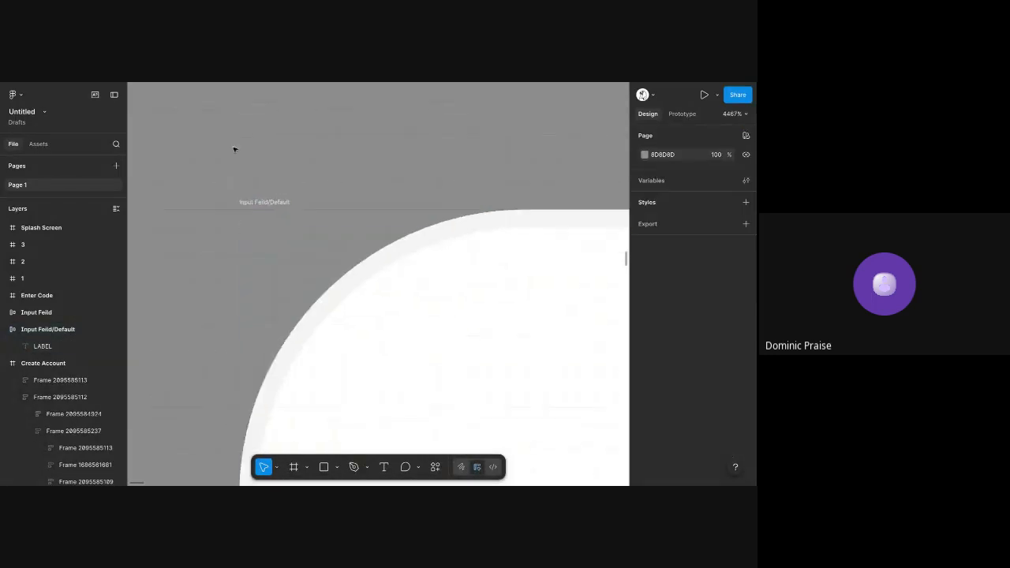
scroll(256, 336, down, 2)
scroll(257, 336, right, 1)
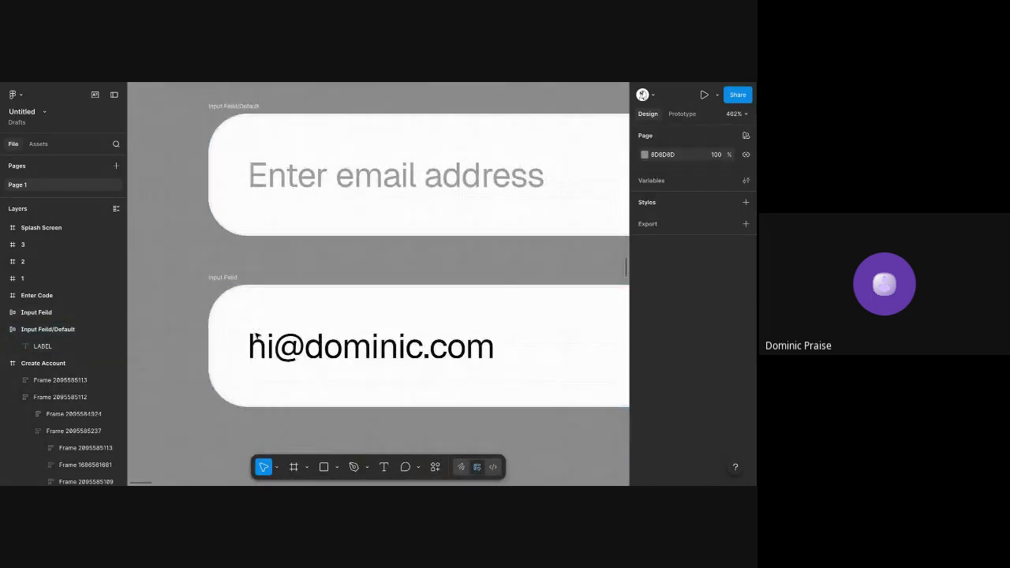
click(223, 278)
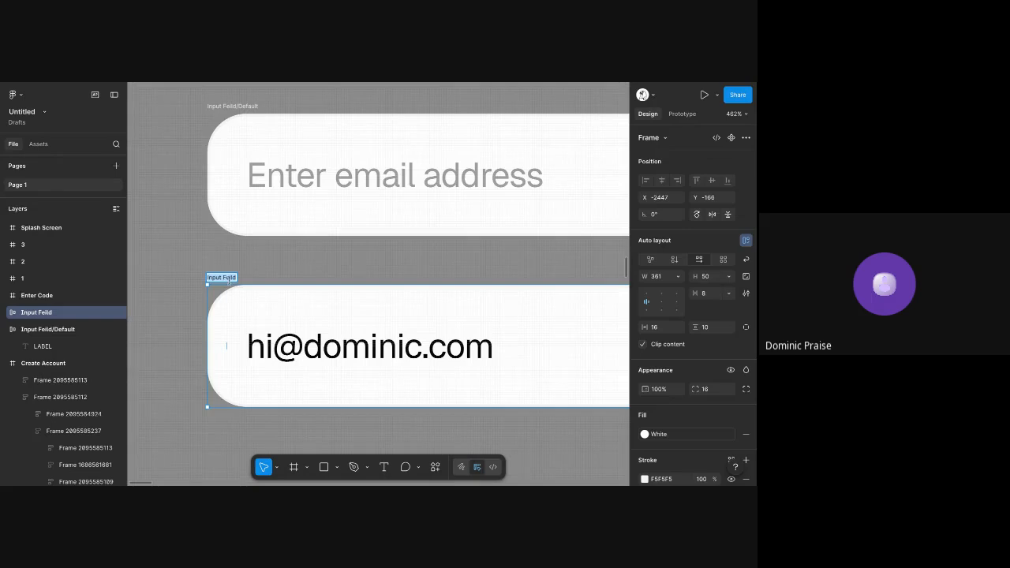
double_click(246, 278)
text(/D)
text(nclick)
key(Return)
click(223, 244)
Combine the Default and Onclick input field frames into a component set
scroll(224, 244, down, 3)
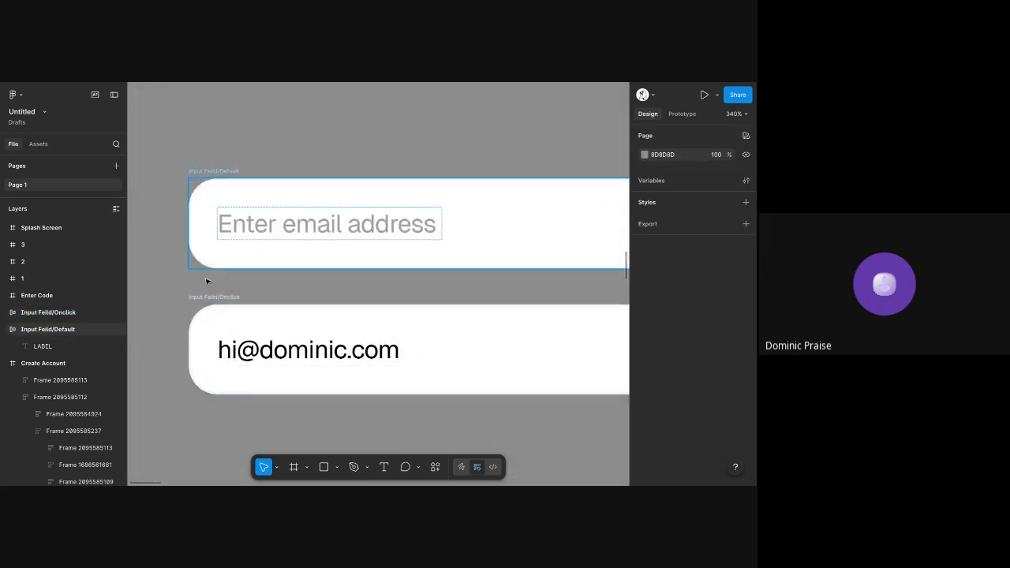
scroll(206, 281, down, 3)
scroll(202, 306, up, 4)
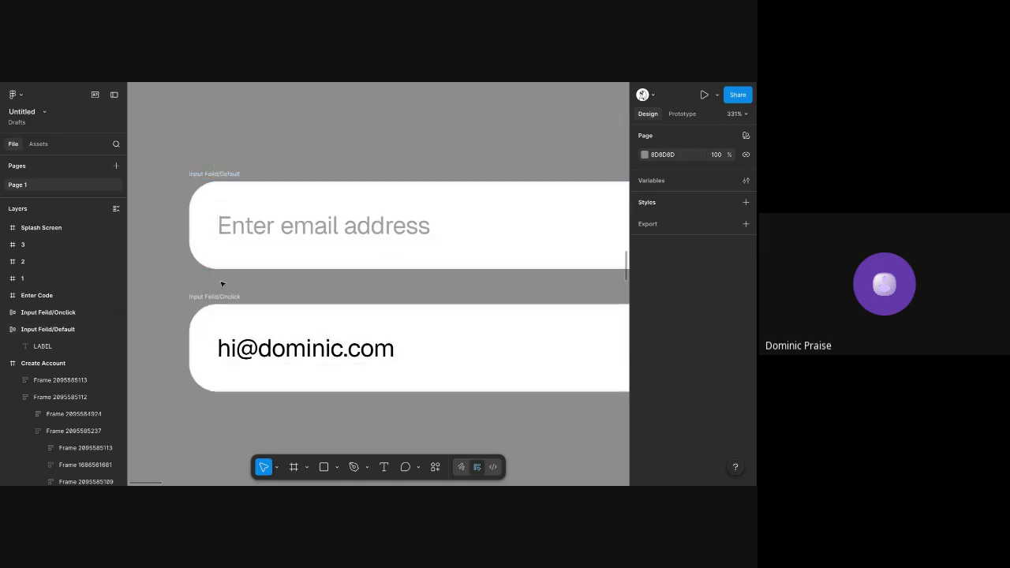
scroll(203, 237, down, 2)
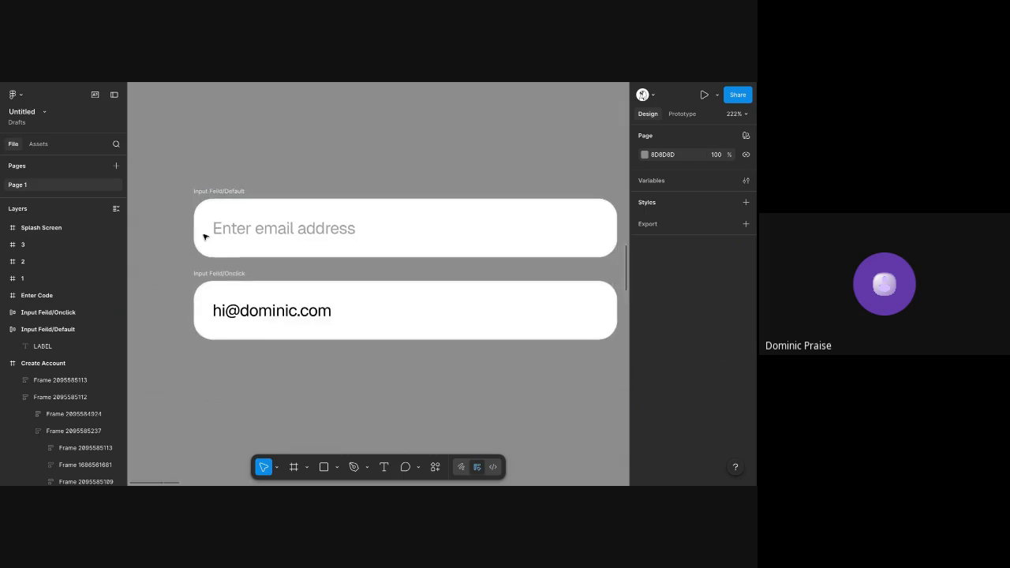
click(204, 192)
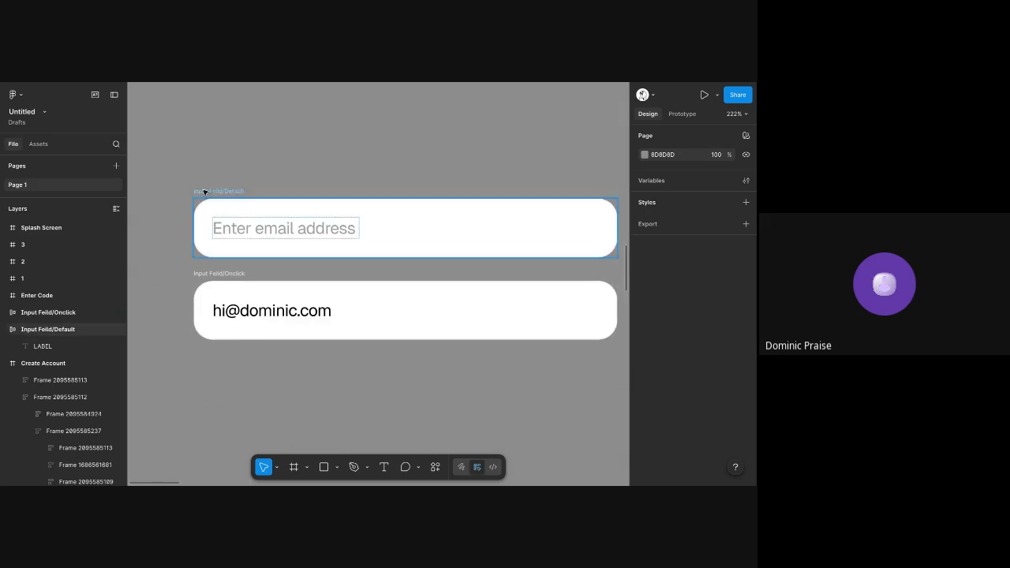
shift+click(219, 280)
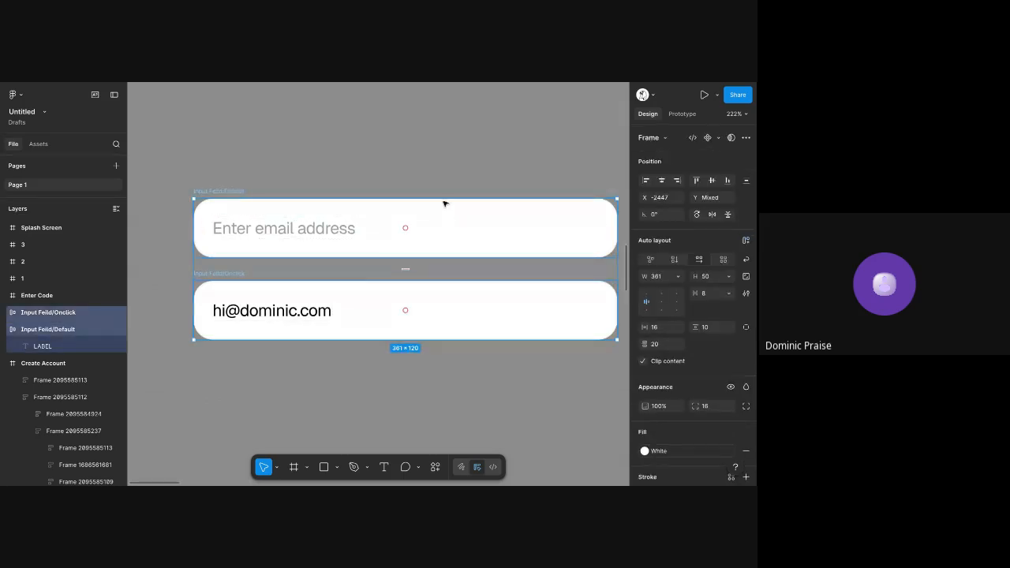
scroll(443, 203, right, 2)
scroll(444, 203, down, 1)
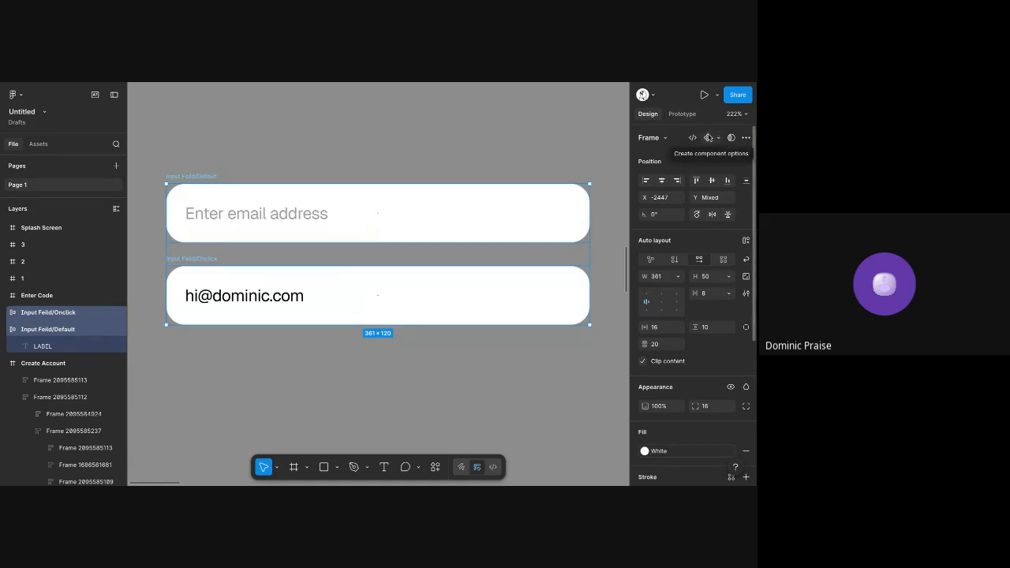
click(719, 138)
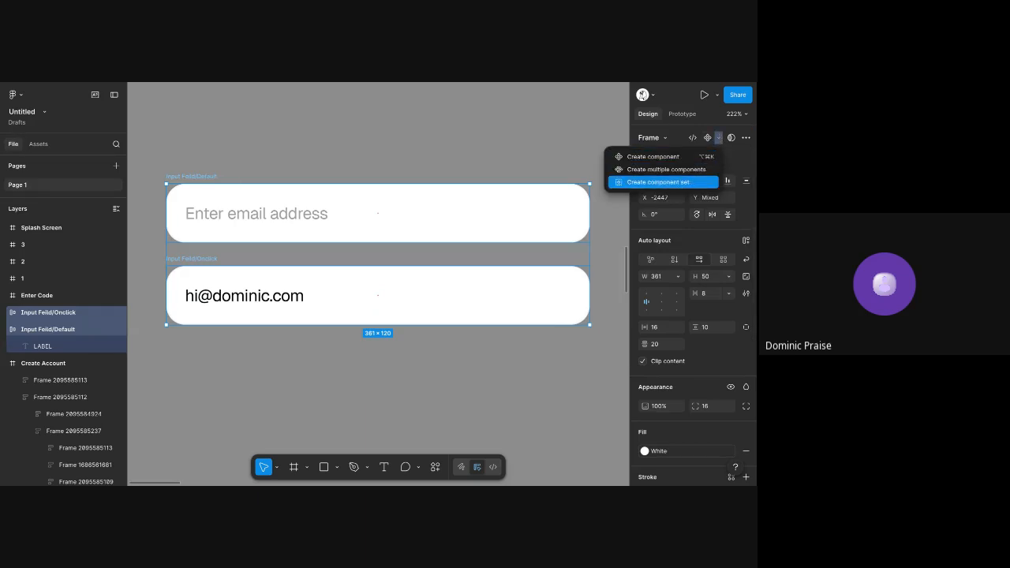
click(658, 182)
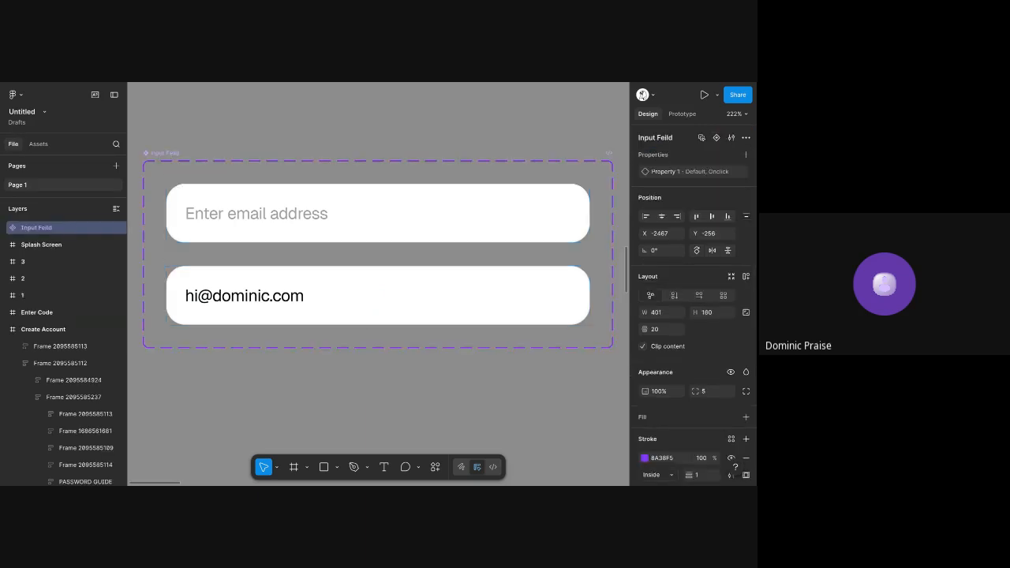
Check the variant options available for Property 1 on the Default input field
click(585, 138)
click(533, 198)
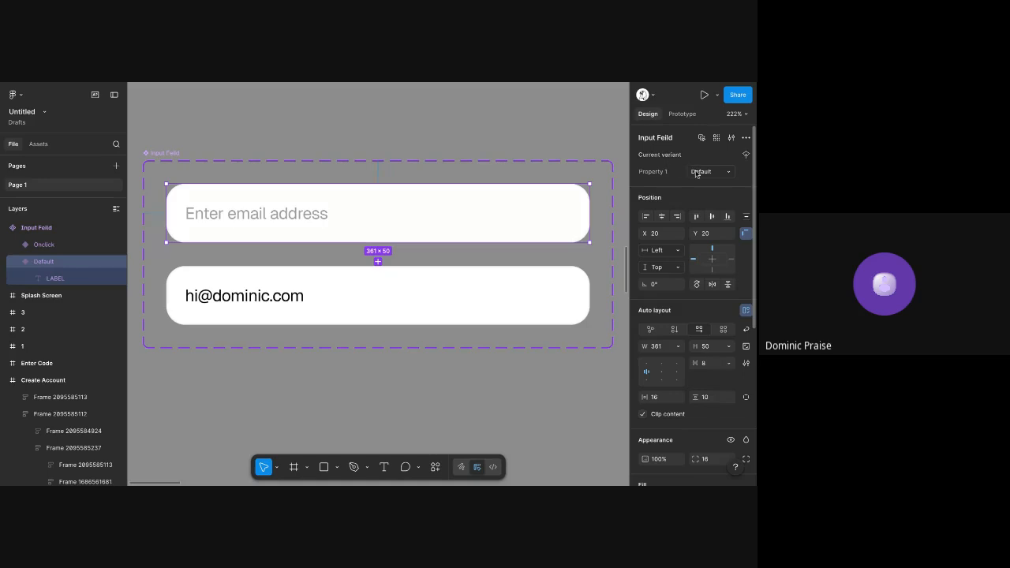
click(730, 172)
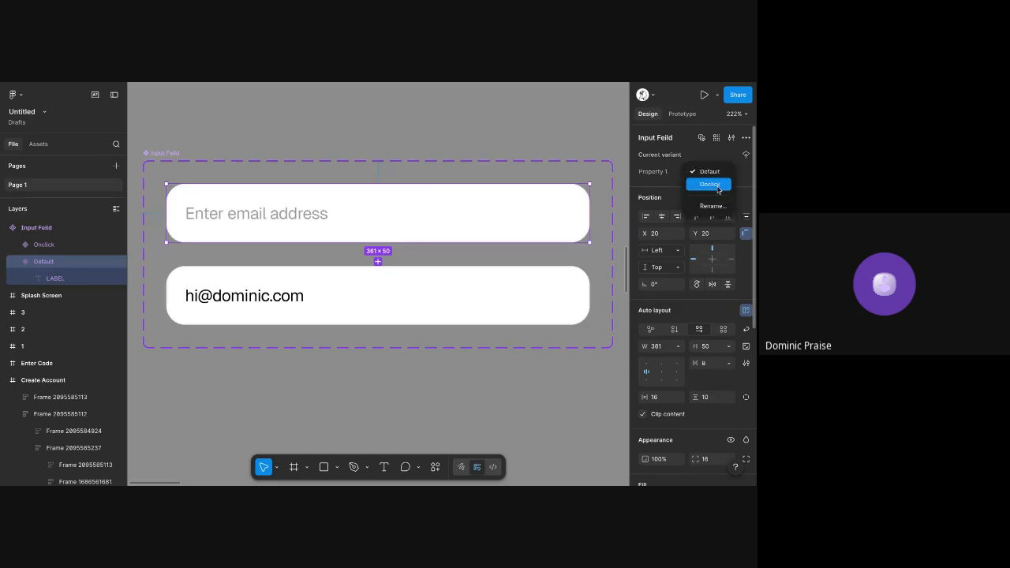
click(447, 117)
click(538, 126)
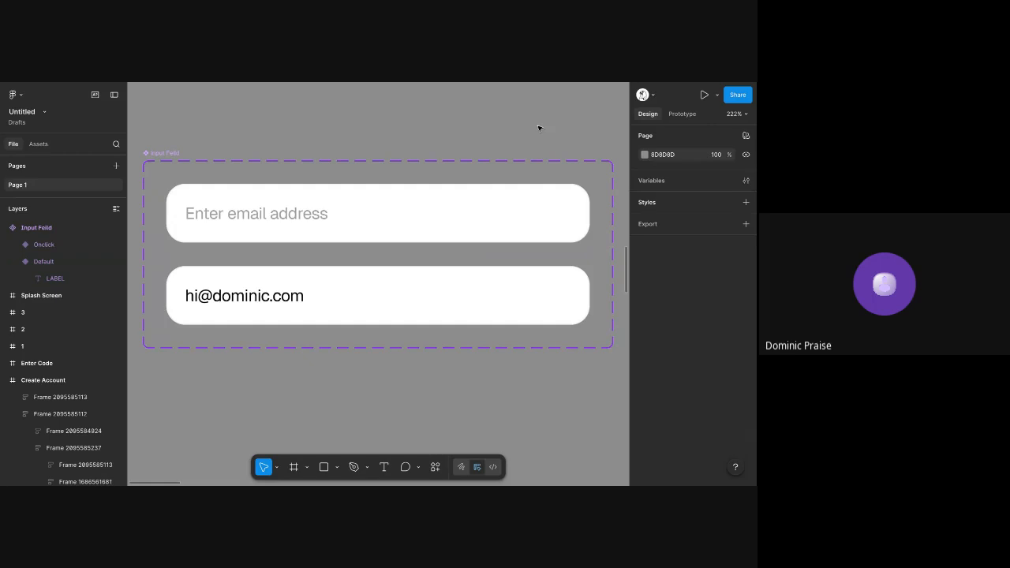
Add a prototype interaction on the Default variant that changes it to the Onclick variant on tap
click(672, 119)
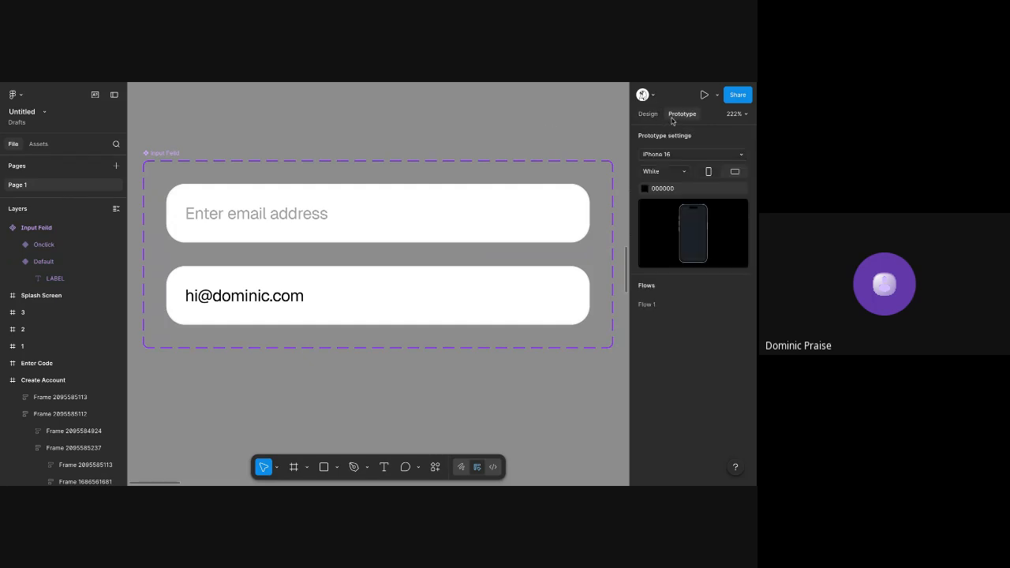
click(447, 214)
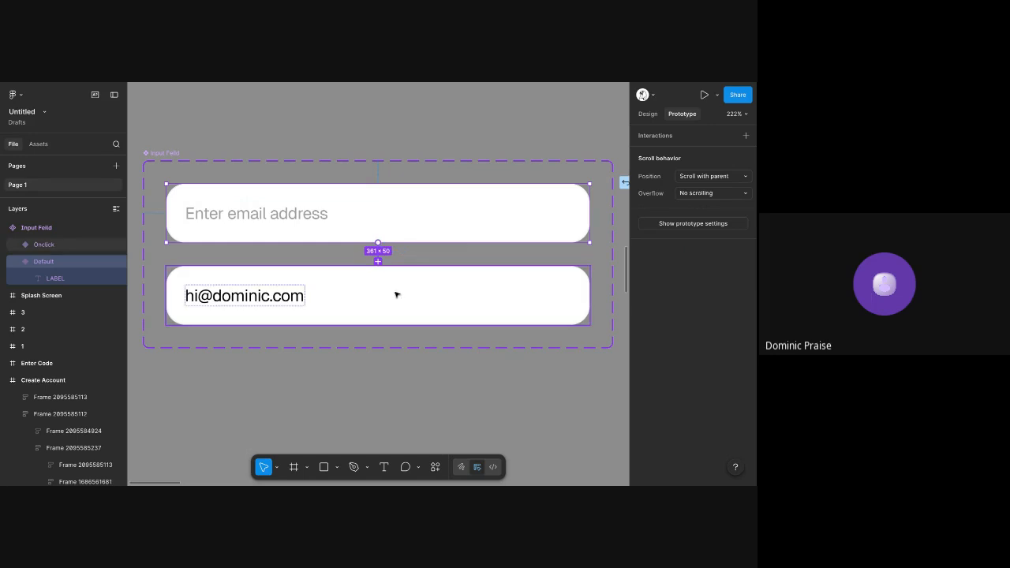
drag(397, 296, 397, 295)
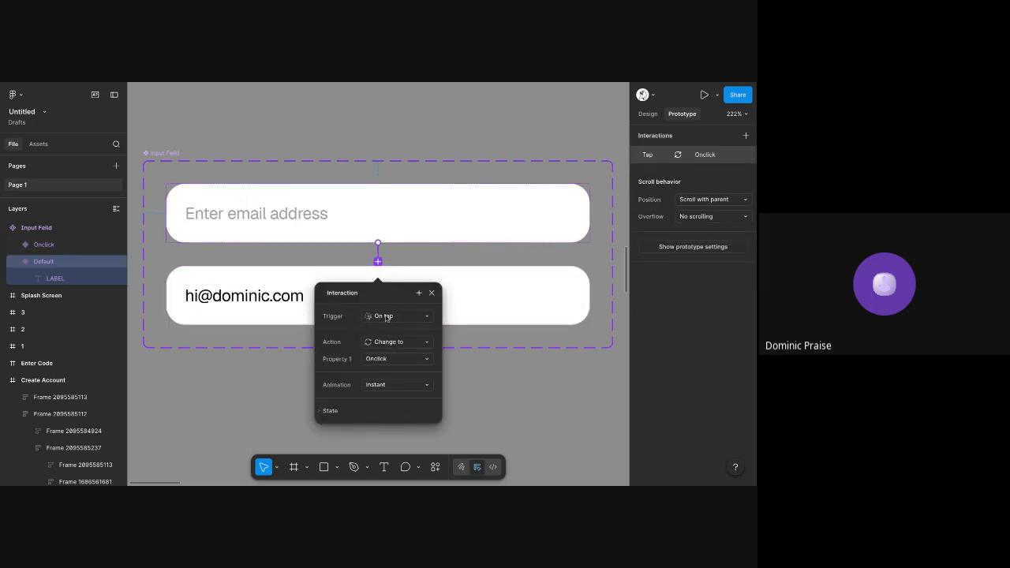
Examine the action and Property 1 options of the tap interaction from the Default variant to the Onclick variant
ctrl+scroll(386, 317, up, 5)
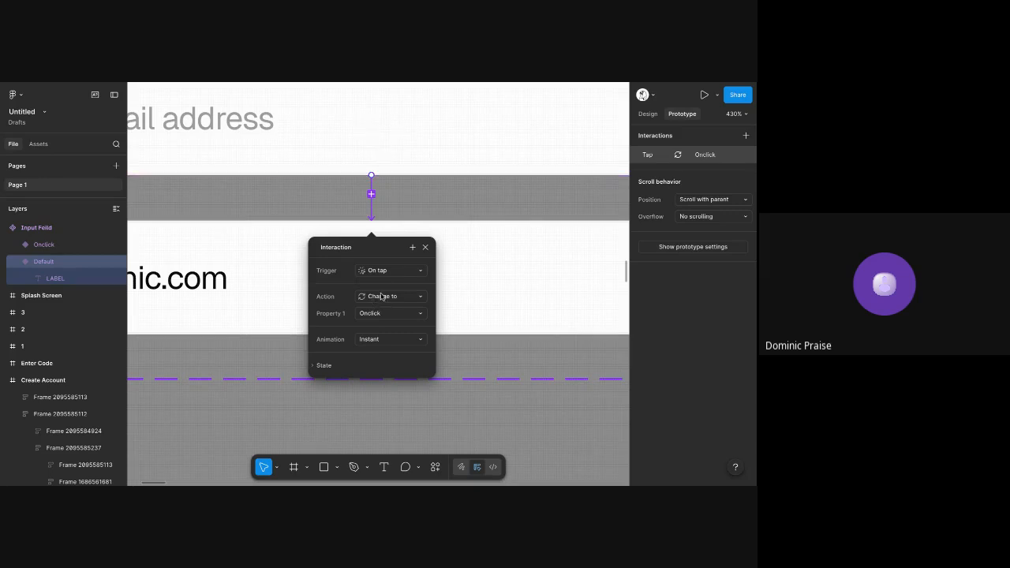
click(382, 297)
click(381, 297)
click(382, 314)
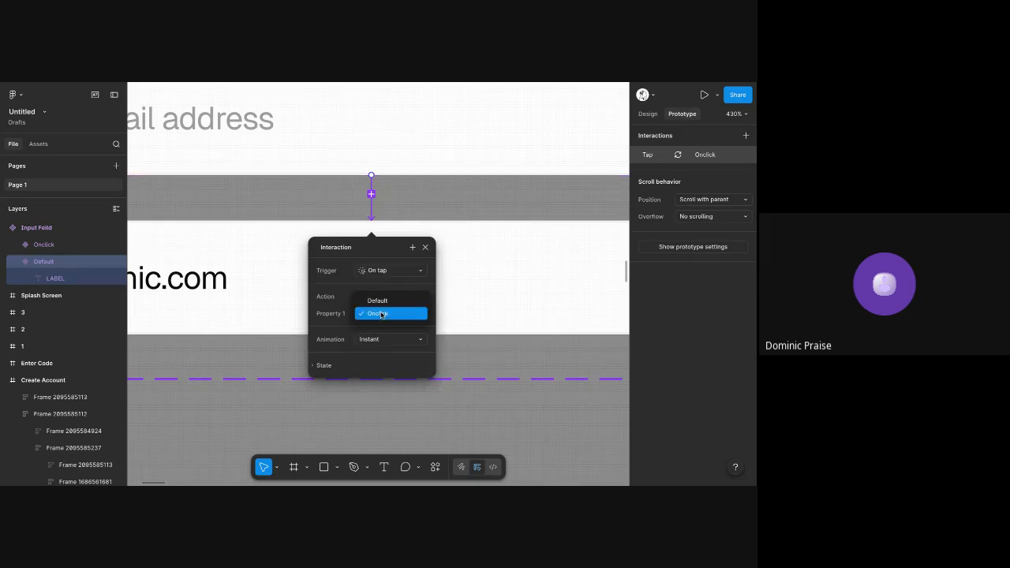
click(382, 314)
click(370, 313)
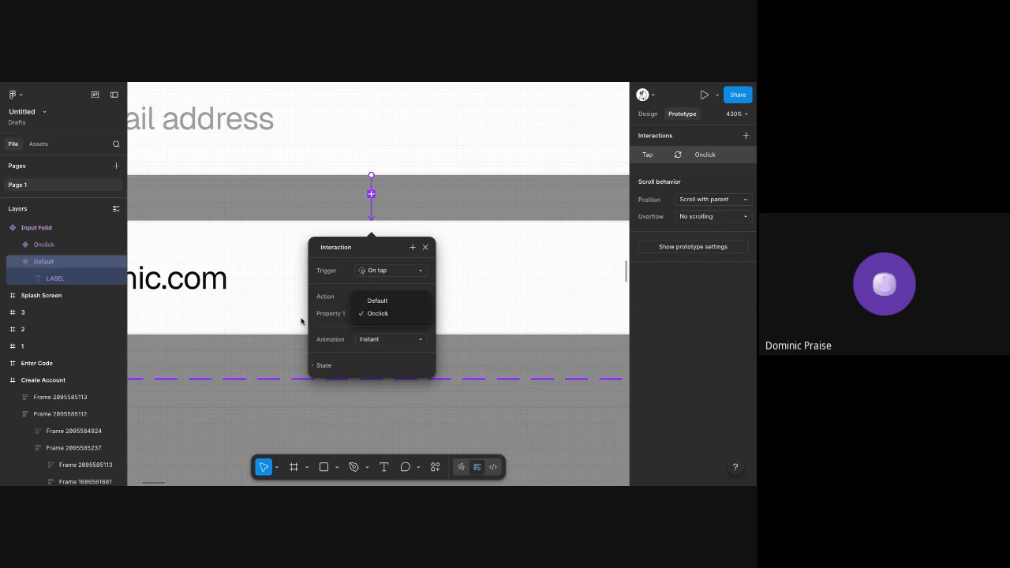
click(343, 311)
scroll(341, 310, left, 6)
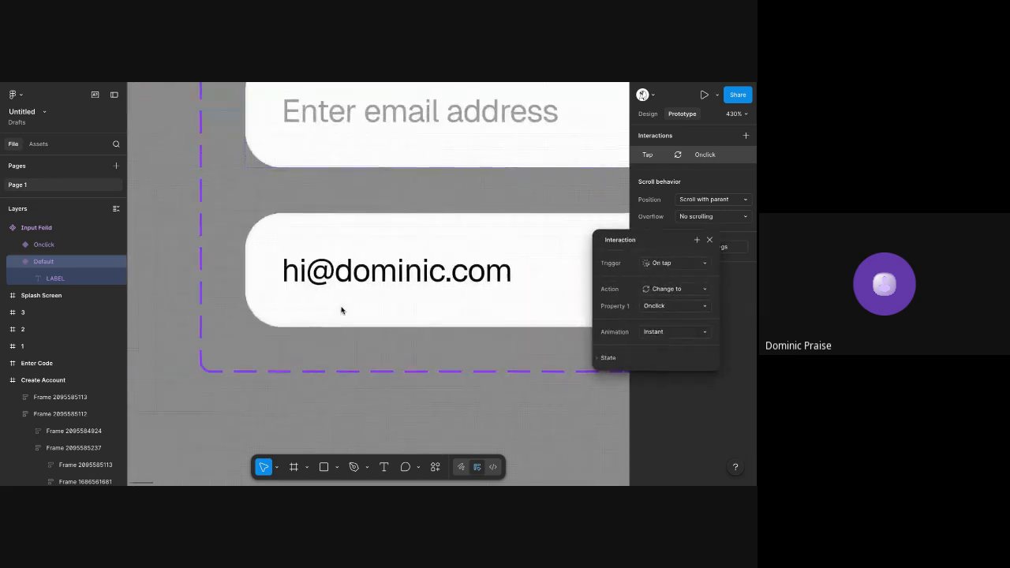
scroll(294, 265, right, 5)
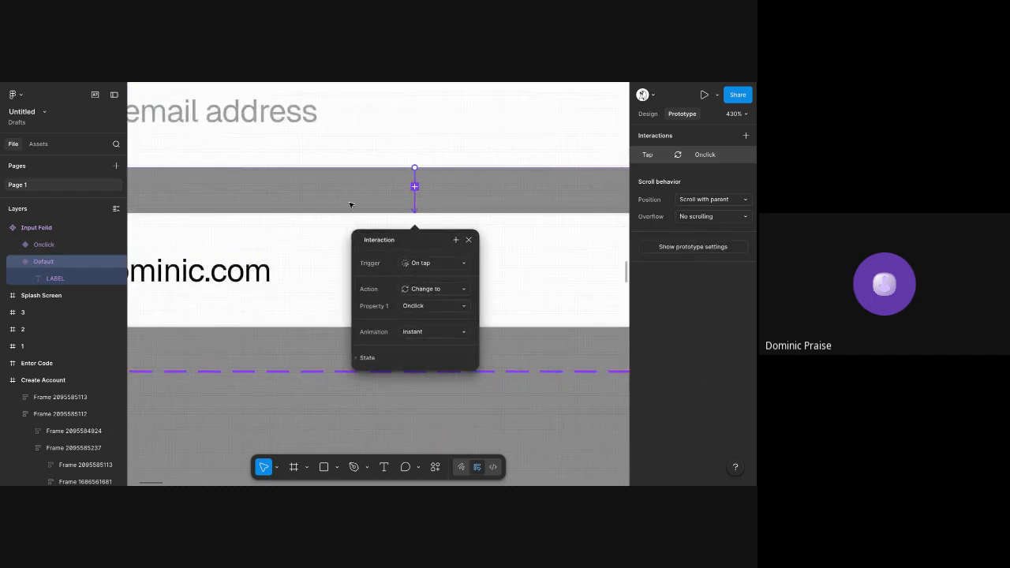
key(Escape)
scroll(350, 206, down, 5)
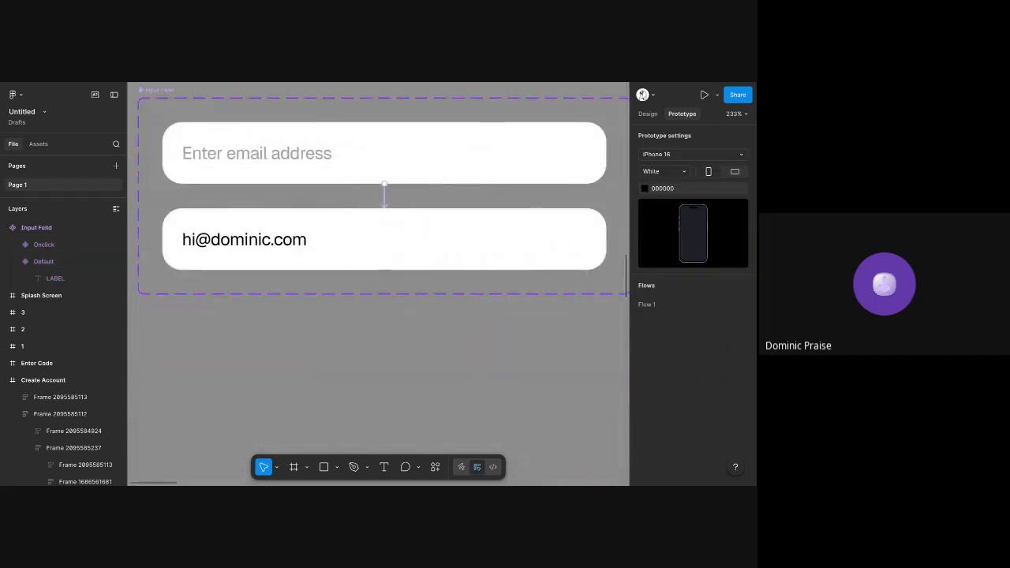
click(385, 197)
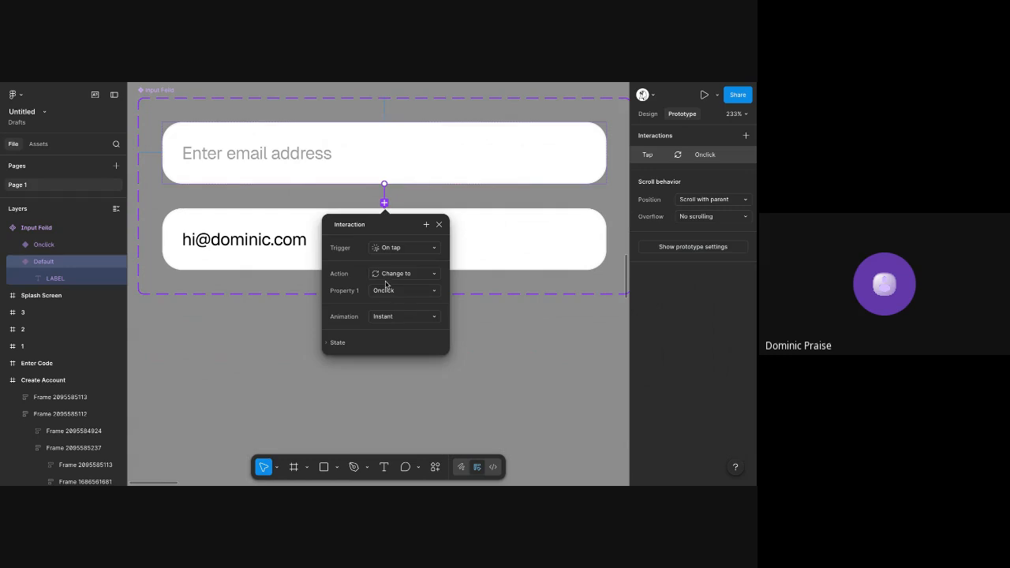
click(416, 273)
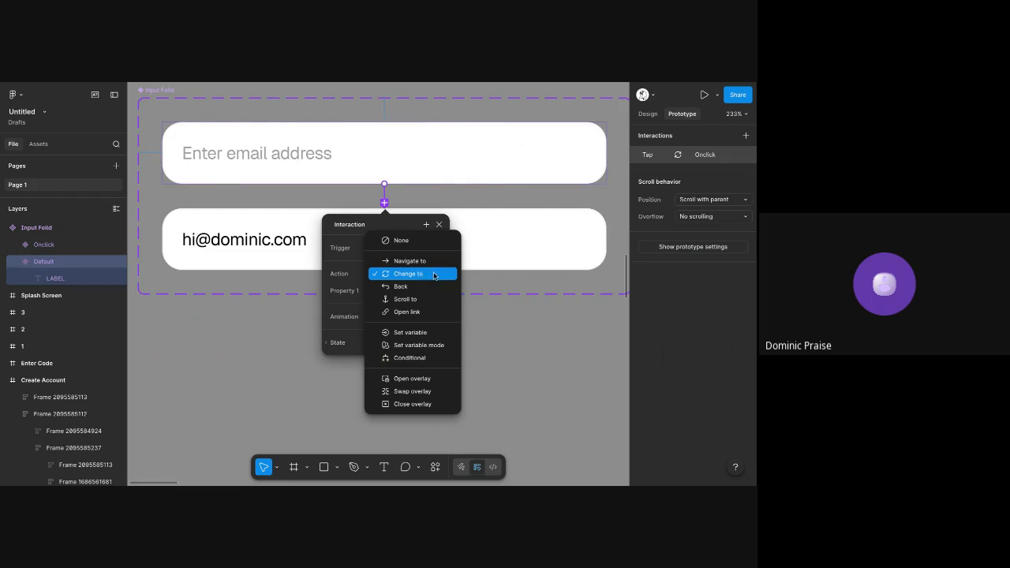
click(433, 275)
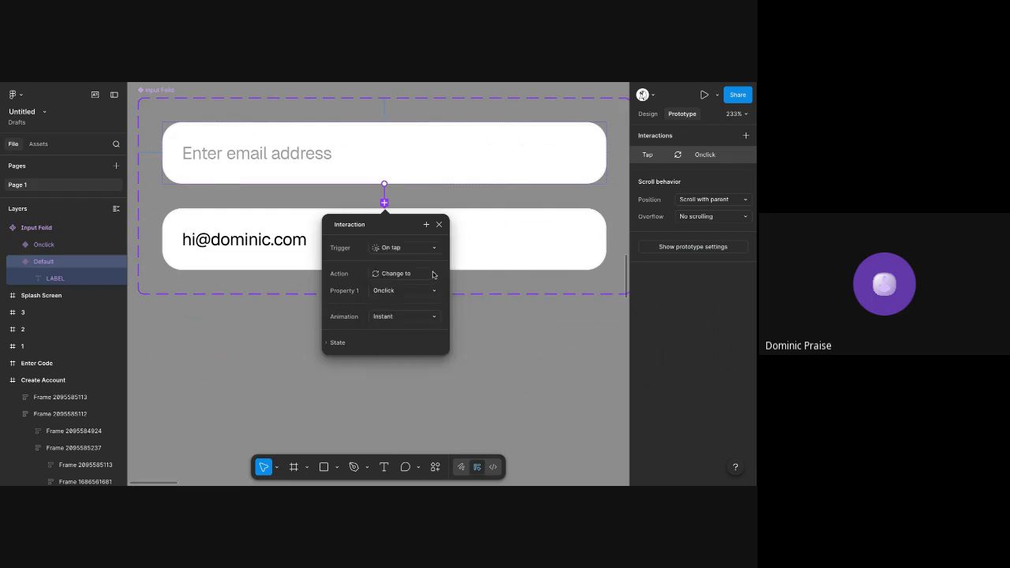
Add a prototype interaction on the Onclick variant that changes it back to the Default variant on tap
click(483, 233)
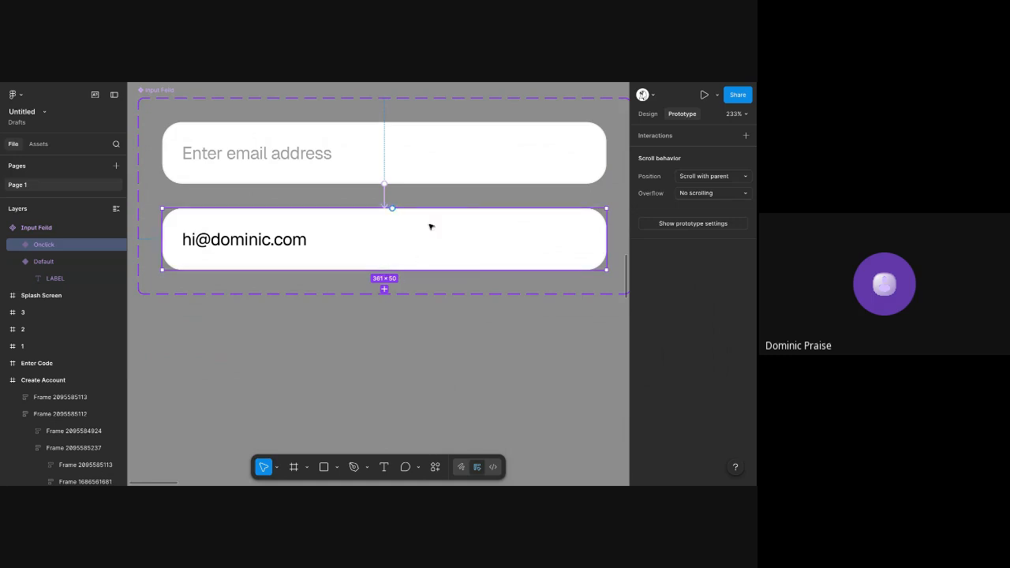
scroll(431, 242, down, 1)
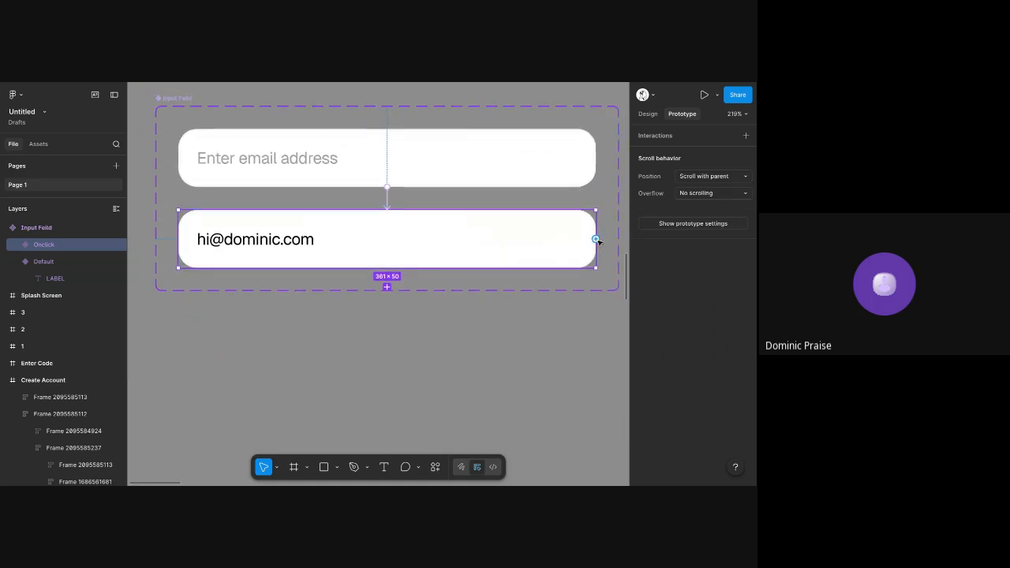
drag(597, 241, 460, 184)
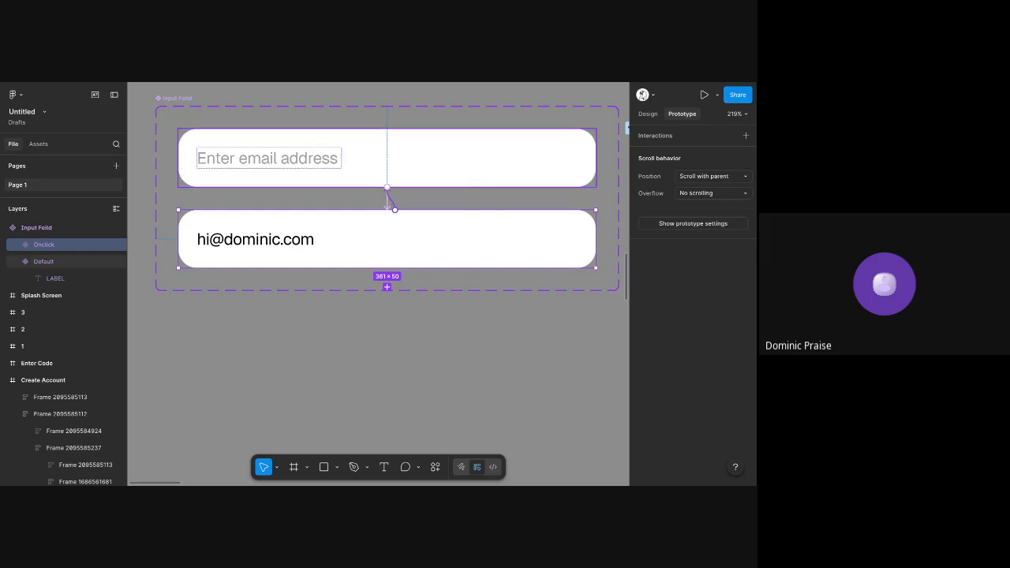
drag(395, 207, 426, 154)
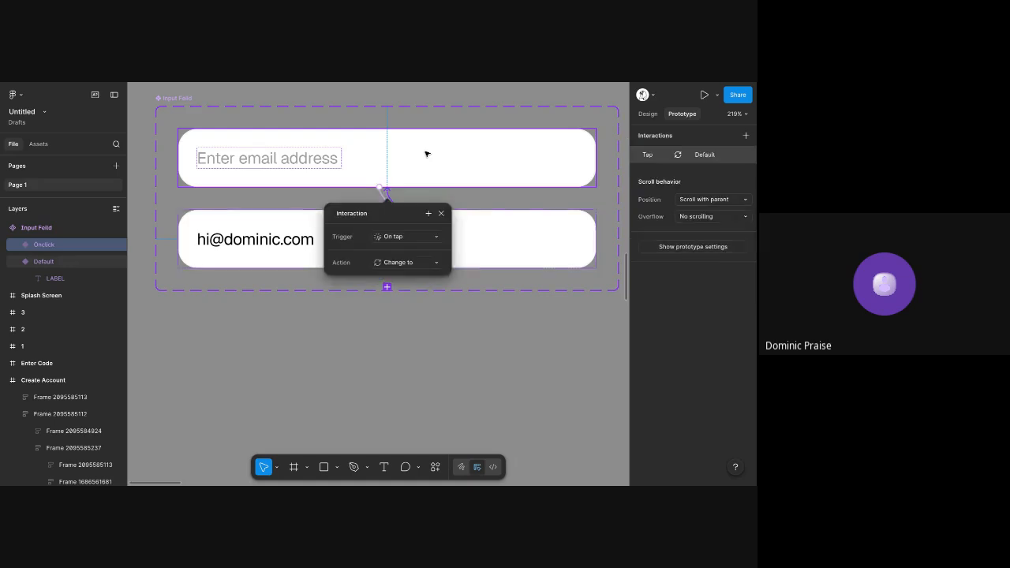
click(426, 154)
Set the animation of the Onclick-to-Default interaction to Smart animate
click(393, 223)
click(388, 201)
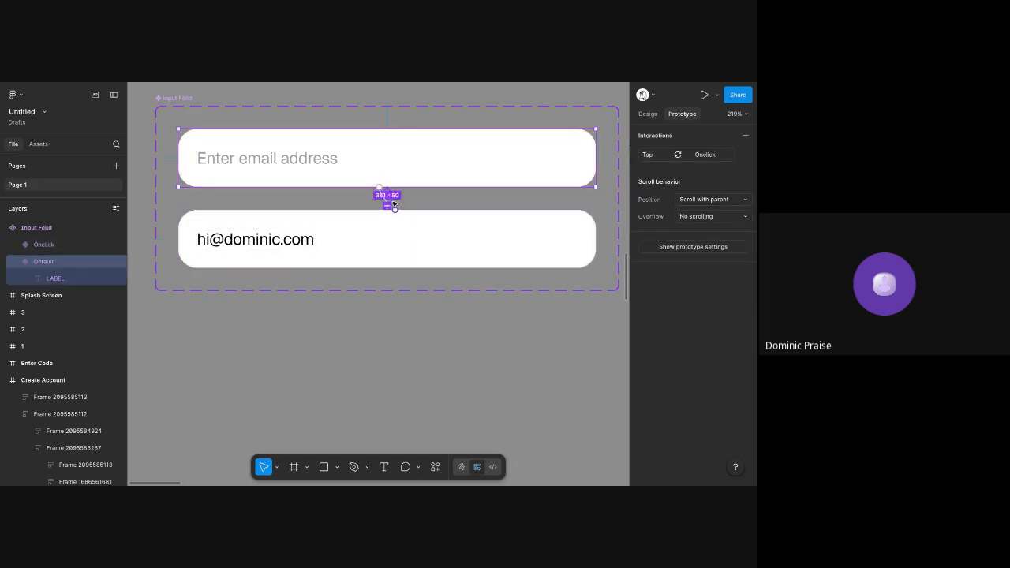
click(392, 320)
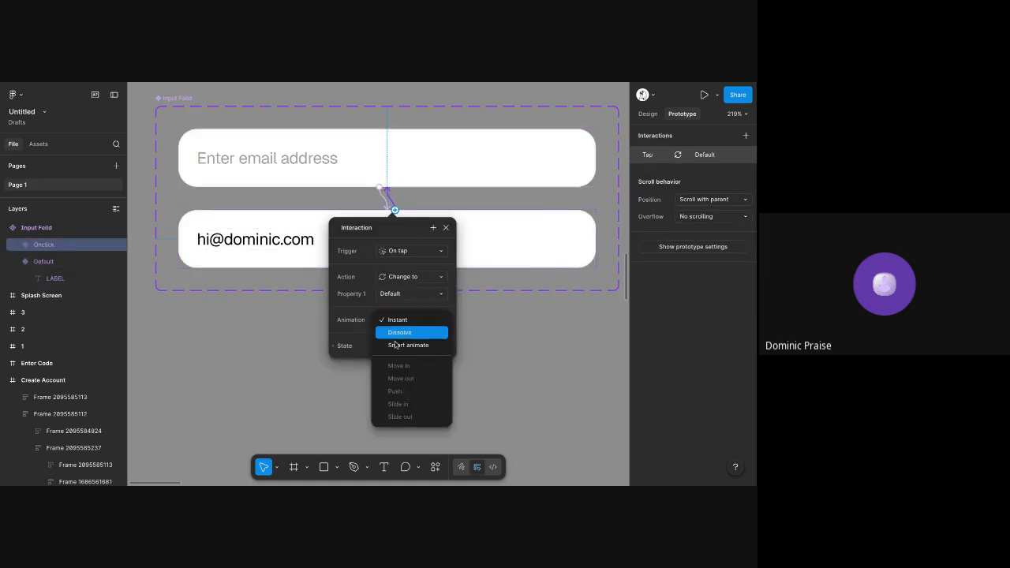
click(395, 345)
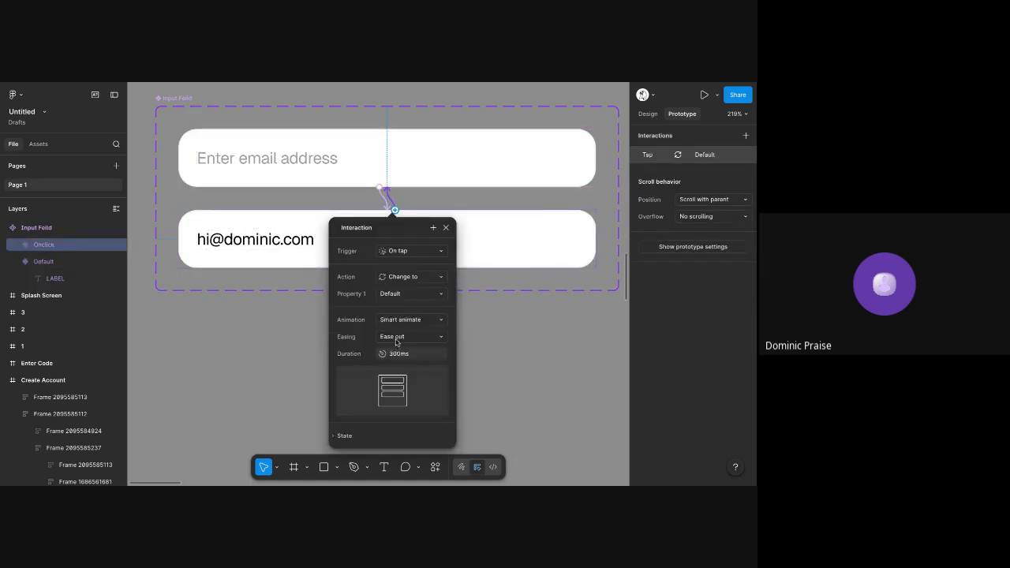
Set the animation of the Default-to-Onclick interaction to Smart animate
click(386, 205)
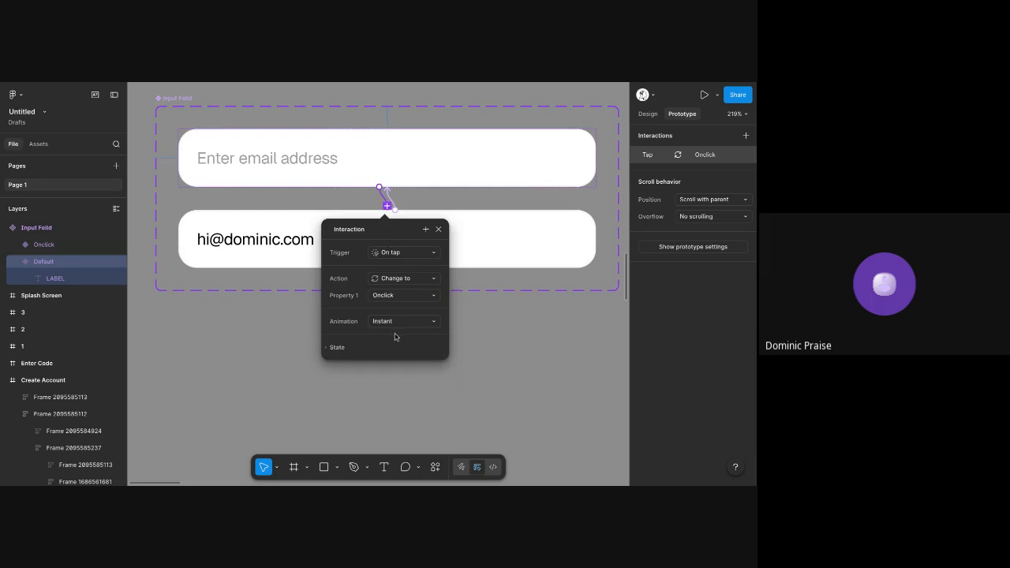
click(391, 323)
click(387, 345)
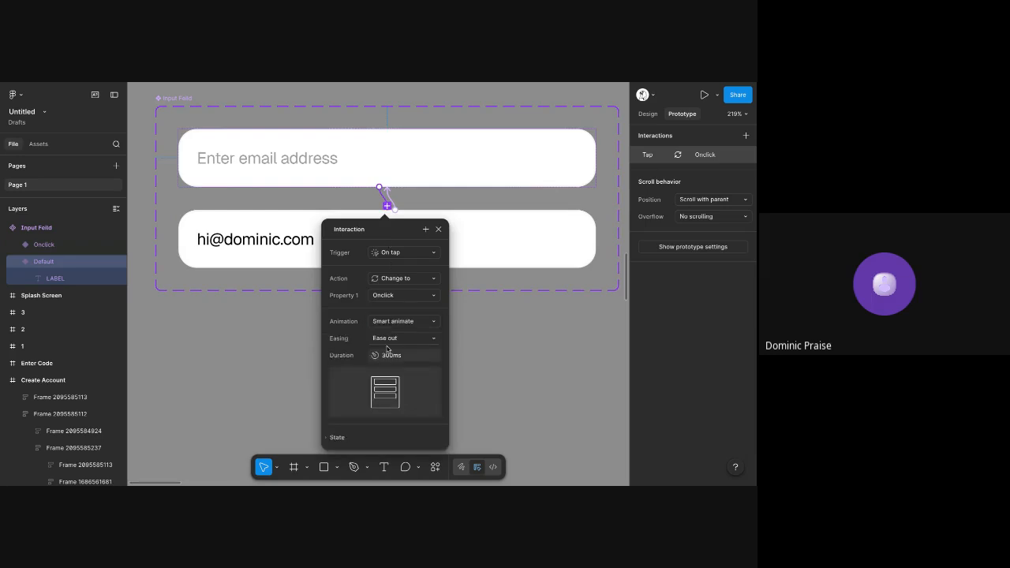
click(287, 209)
Delete the duplicate Create Account screen nearest to the Input Feild component set
scroll(287, 209, down, 5)
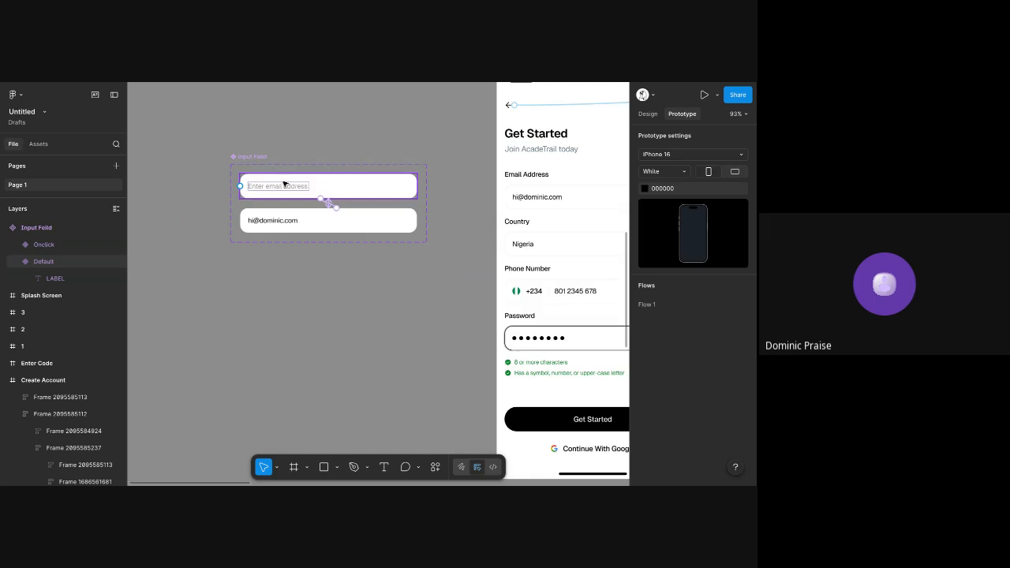
scroll(408, 223, right, 3)
scroll(292, 221, down, 5)
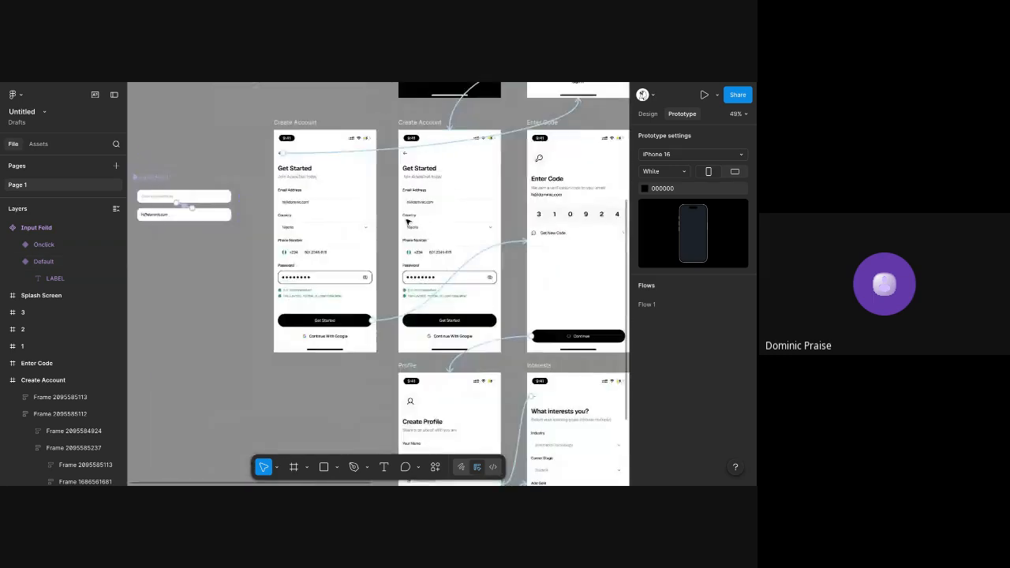
click(308, 122)
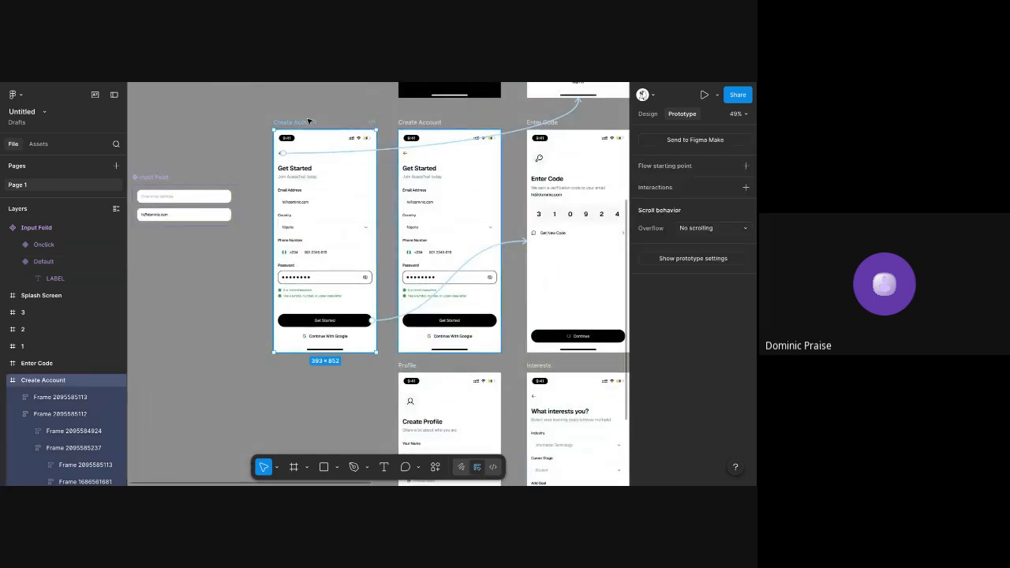
key(Delete)
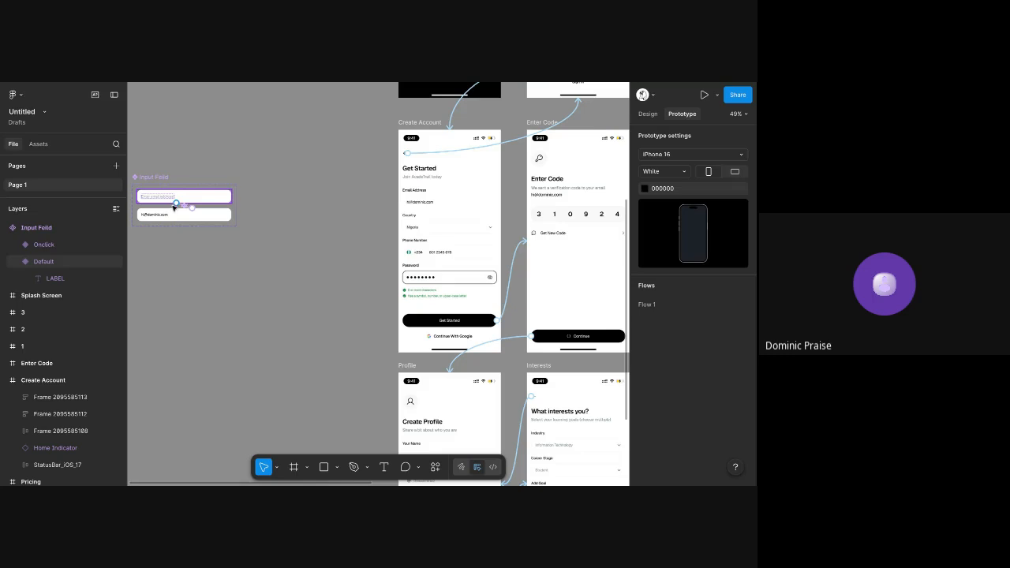
Return to design mode and open the assets created in this file to find the Input Feild component
click(648, 114)
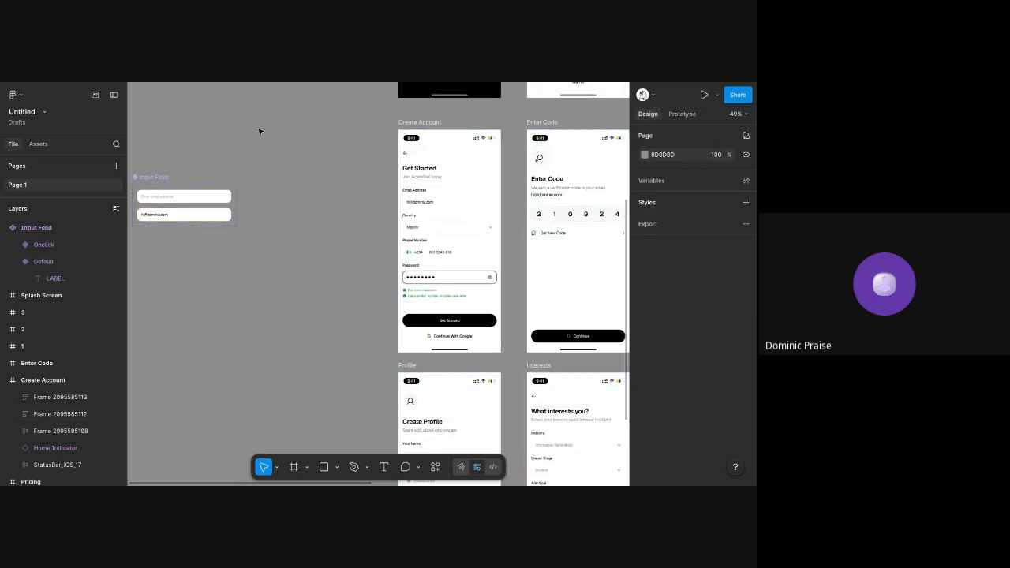
scroll(196, 208, left, 2)
click(208, 197)
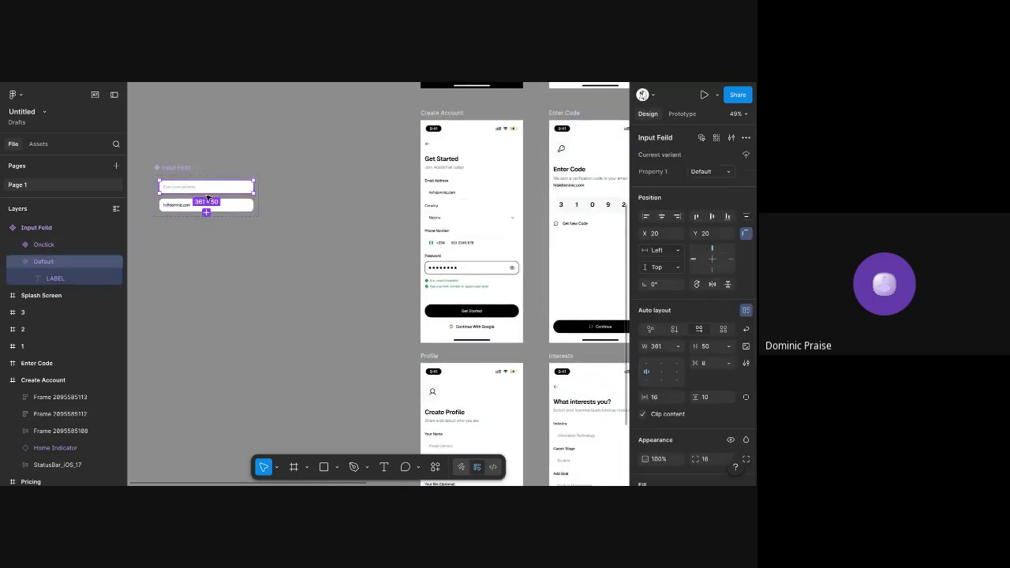
click(192, 144)
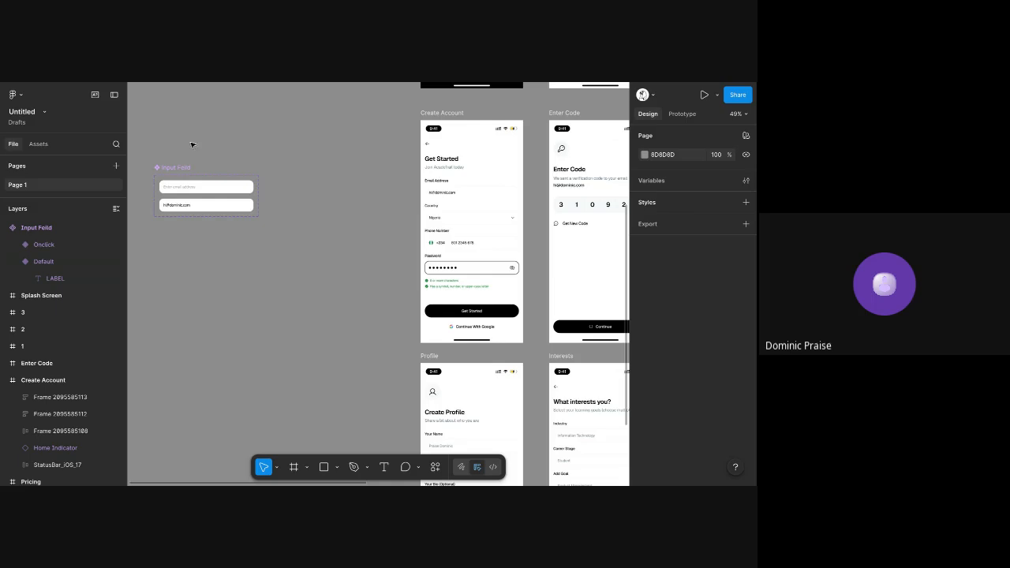
click(39, 144)
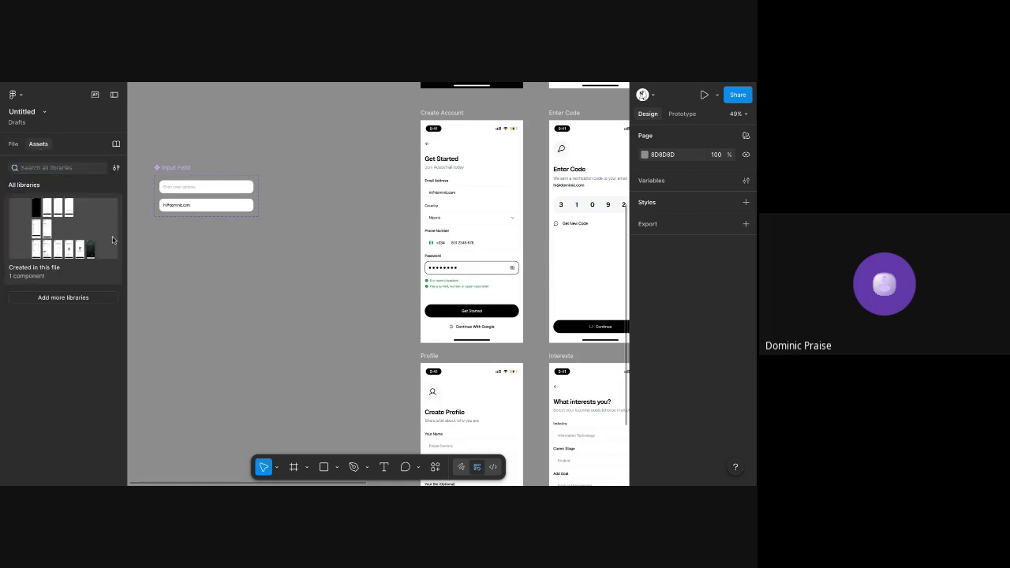
click(68, 242)
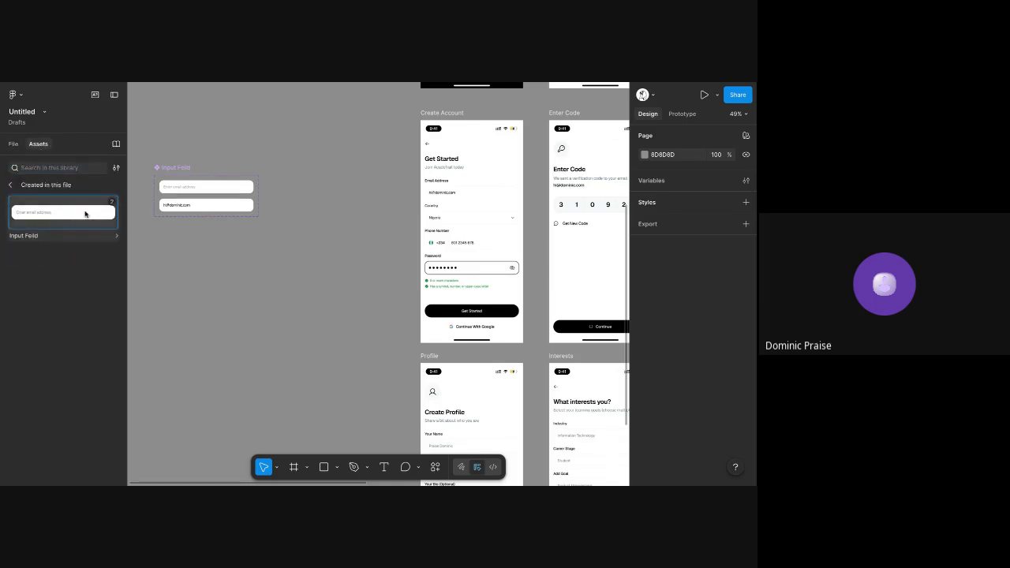
Replace the filled email field on the Create Account screen with an instance of the Input Feild component's Default variant
drag(84, 213, 181, 190)
click(221, 243)
click(223, 265)
scroll(181, 192, up, 5)
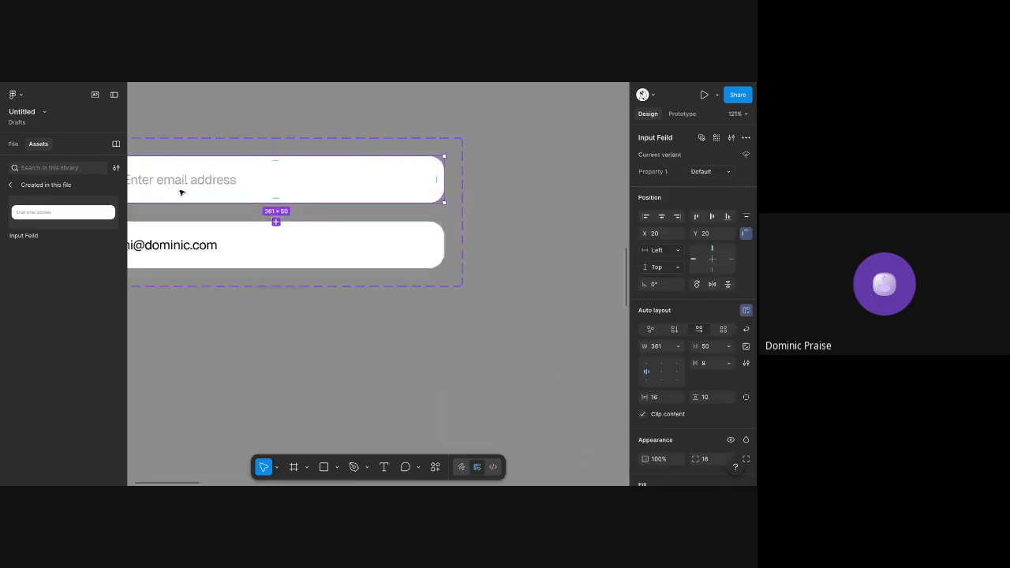
scroll(186, 196, down, 3)
scroll(186, 196, right, 8)
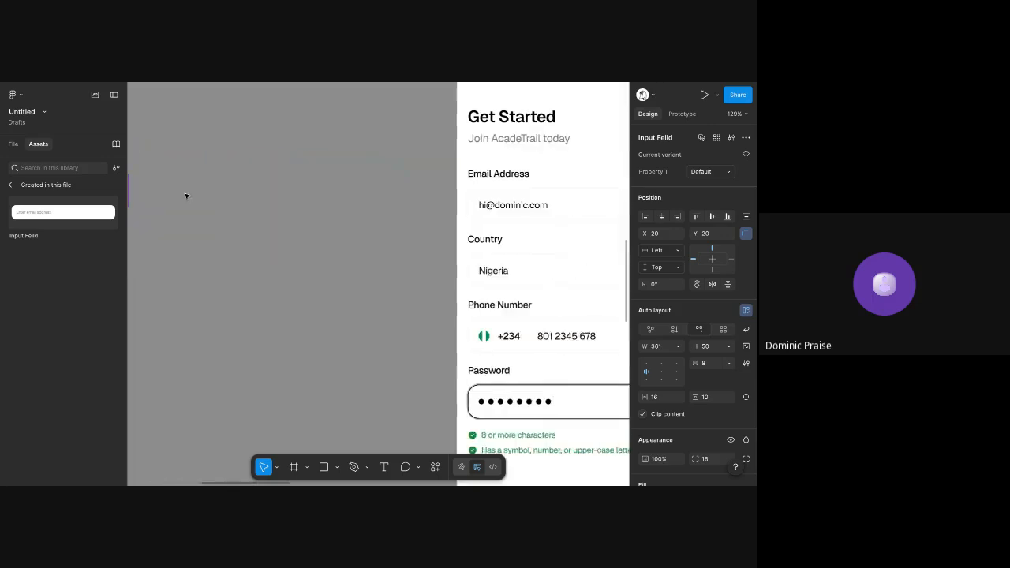
click(200, 194)
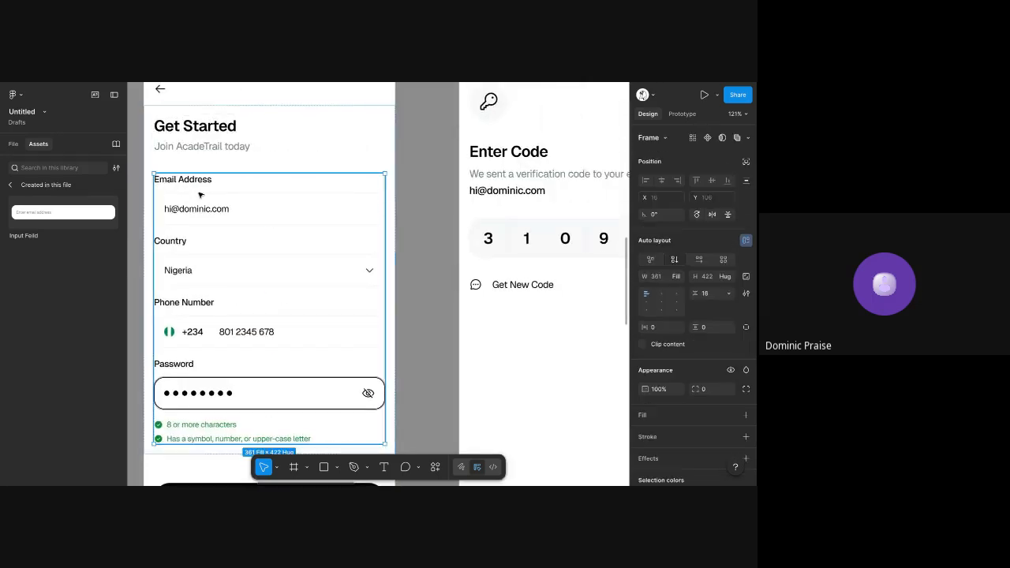
double_click(199, 195)
key(ctrl+v)
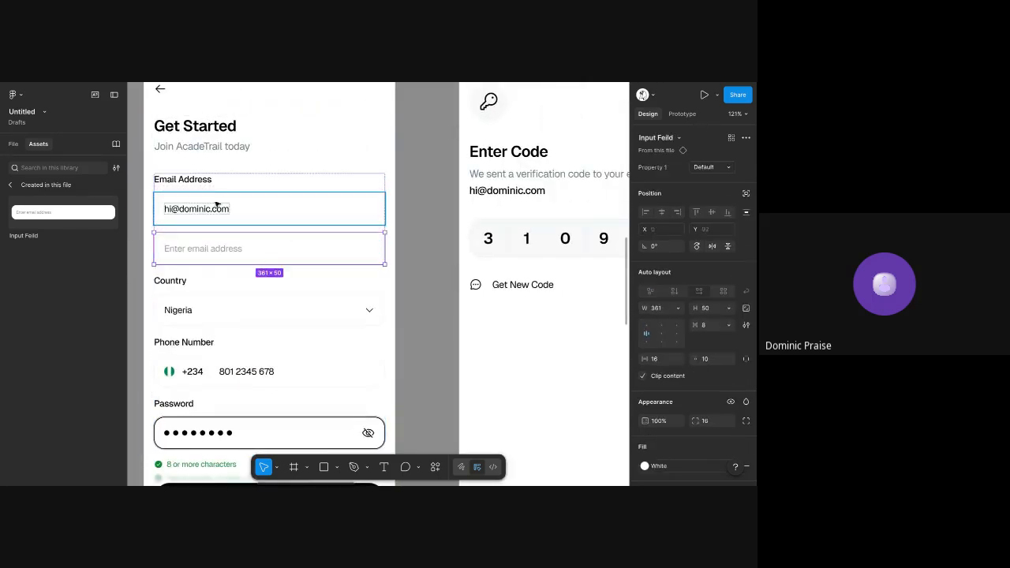
click(217, 205)
key(Delete)
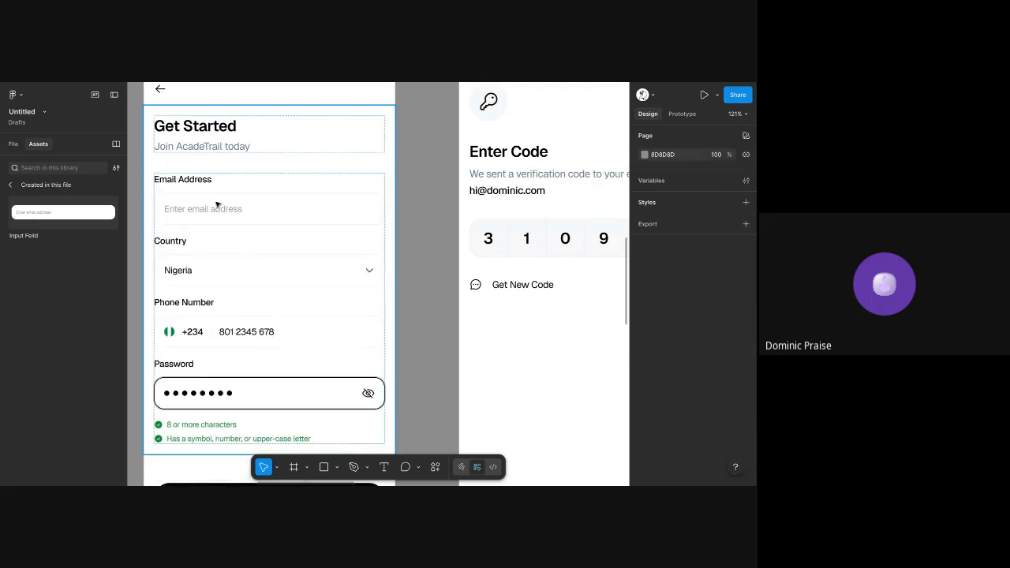
Open an in-editor preview of the Create Account screen and place it beside the frame so both can be seen
scroll(214, 200, down, 4)
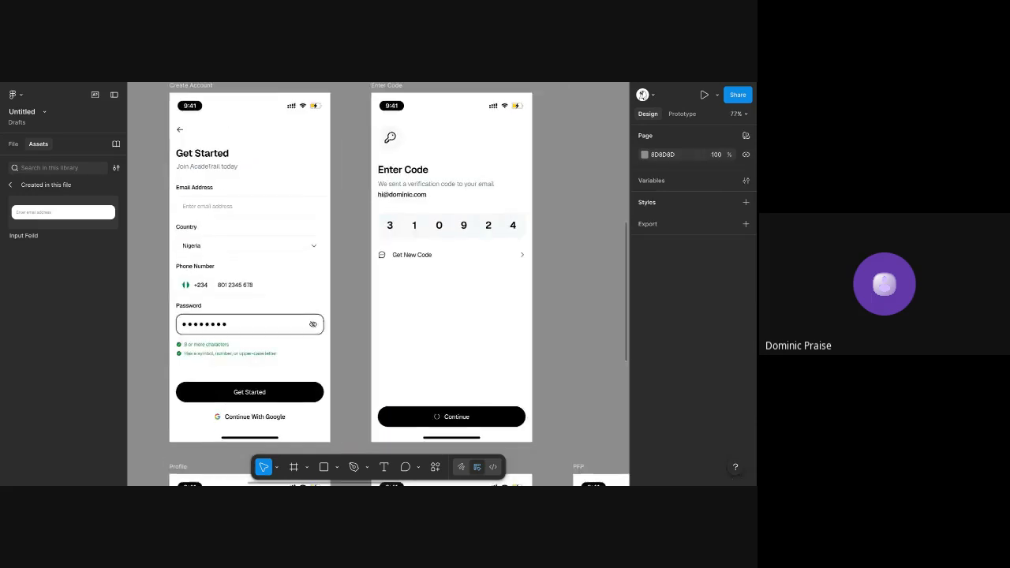
scroll(214, 200, left, 1)
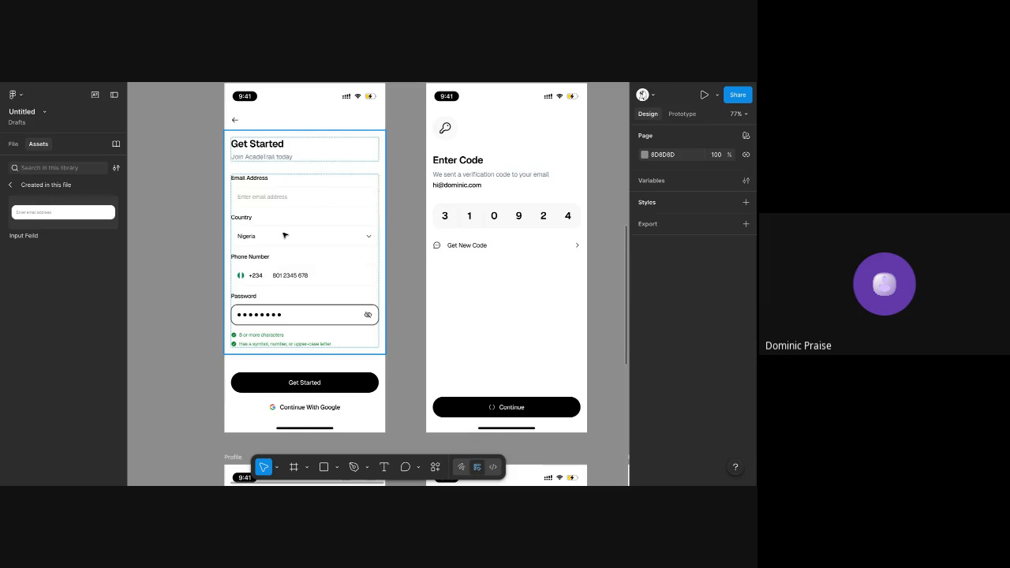
scroll(286, 209, up, 2)
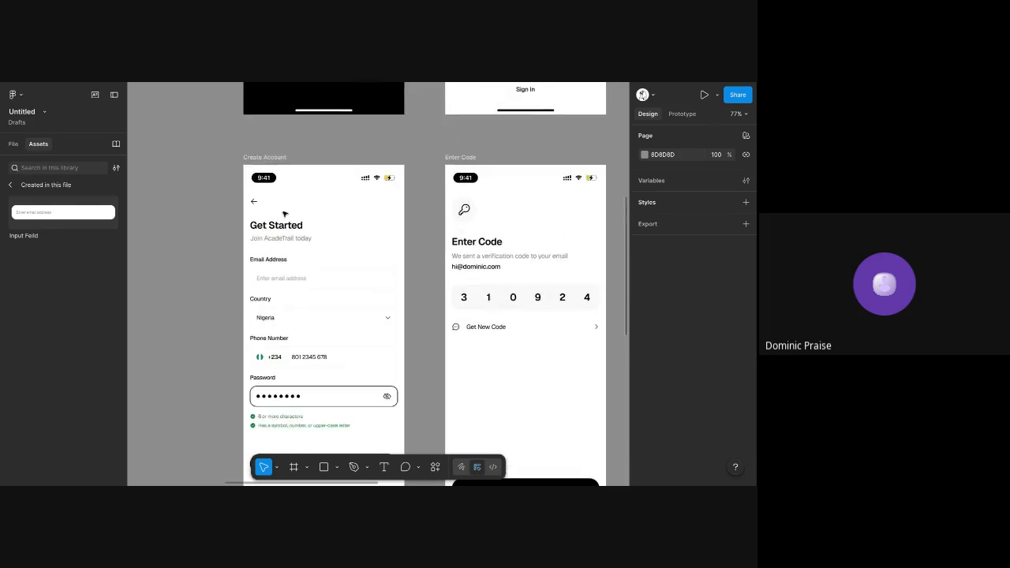
click(268, 158)
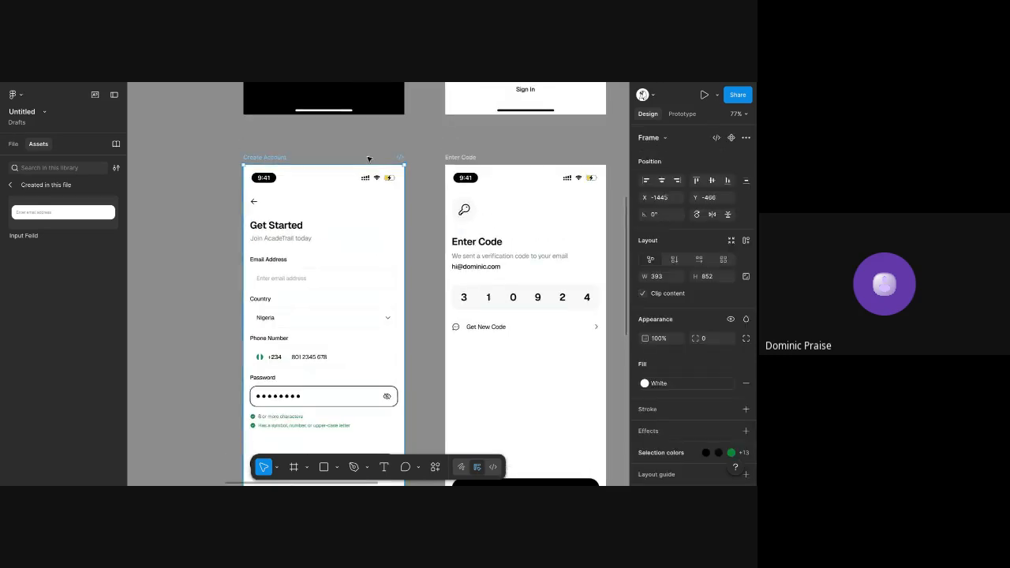
click(716, 95)
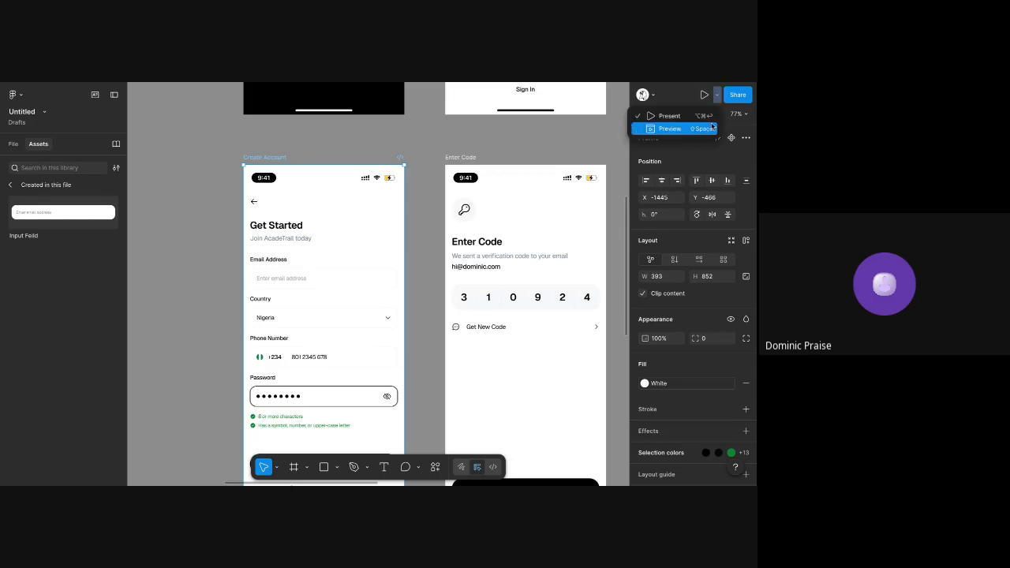
click(669, 129)
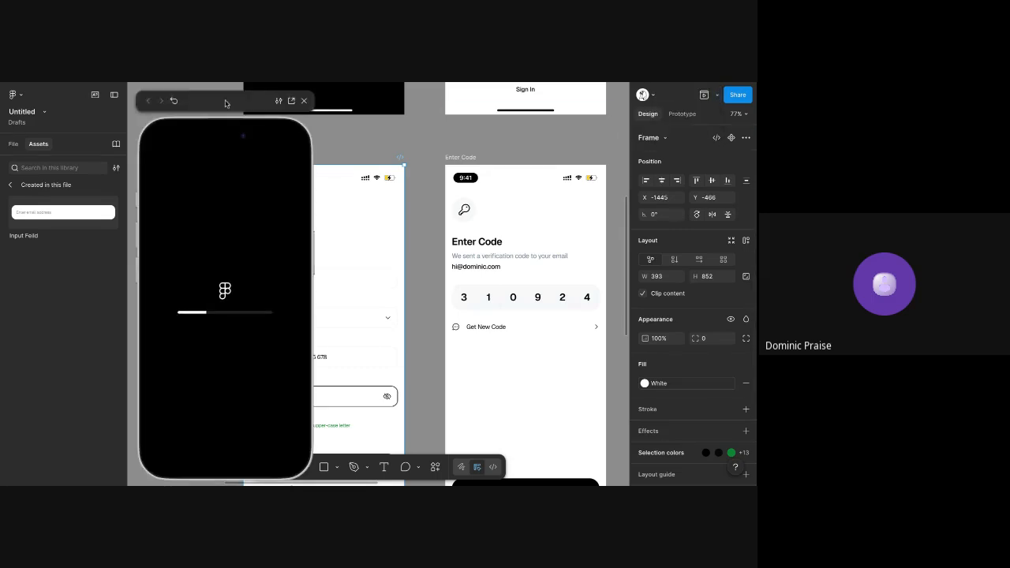
drag(217, 103, 133, 103)
scroll(348, 132, left, 1)
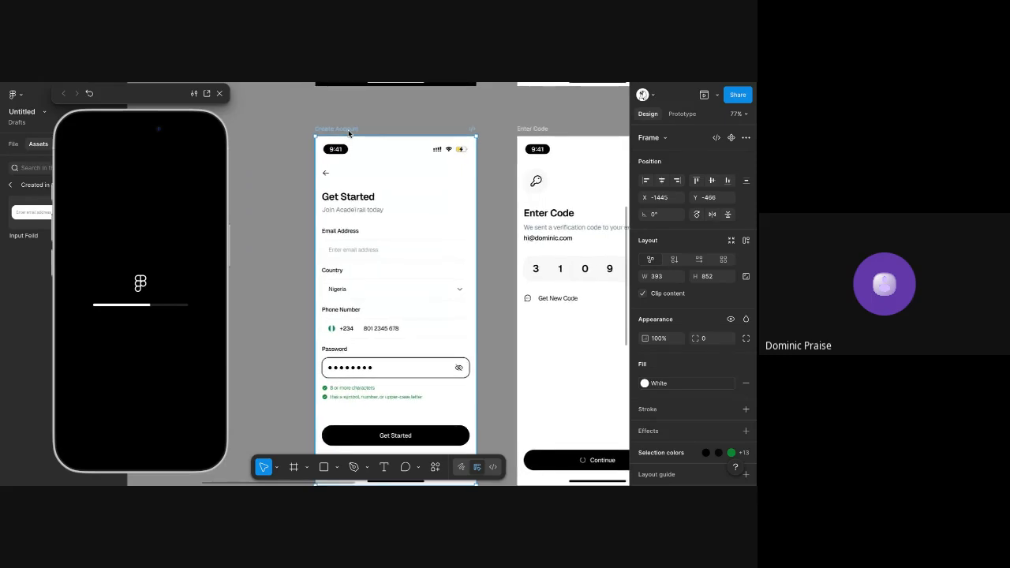
scroll(349, 133, right, 1)
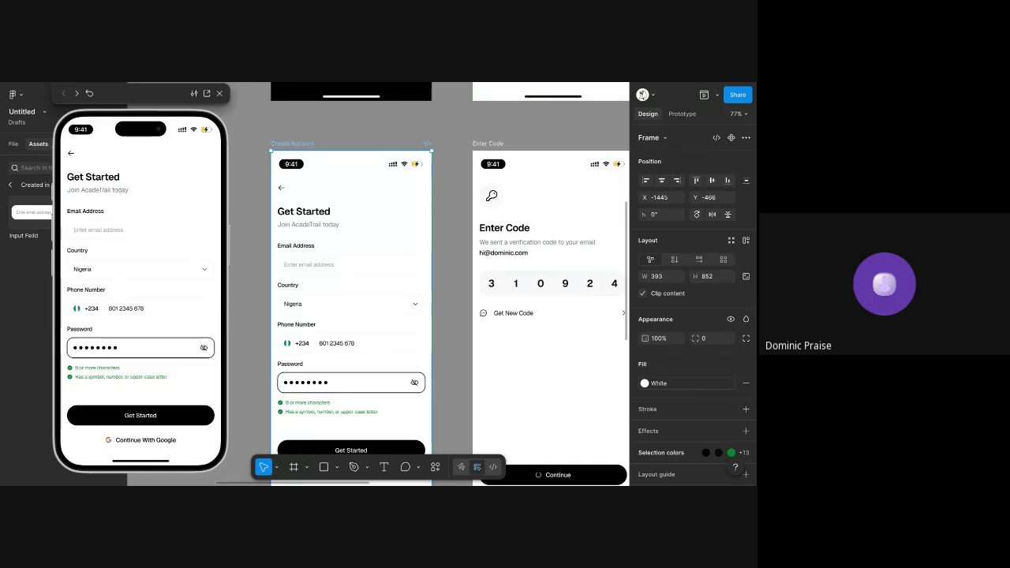
Test the email field in the preview by toggling it between its placeholder and filled states
click(103, 231)
click(148, 228)
click(147, 228)
click(260, 150)
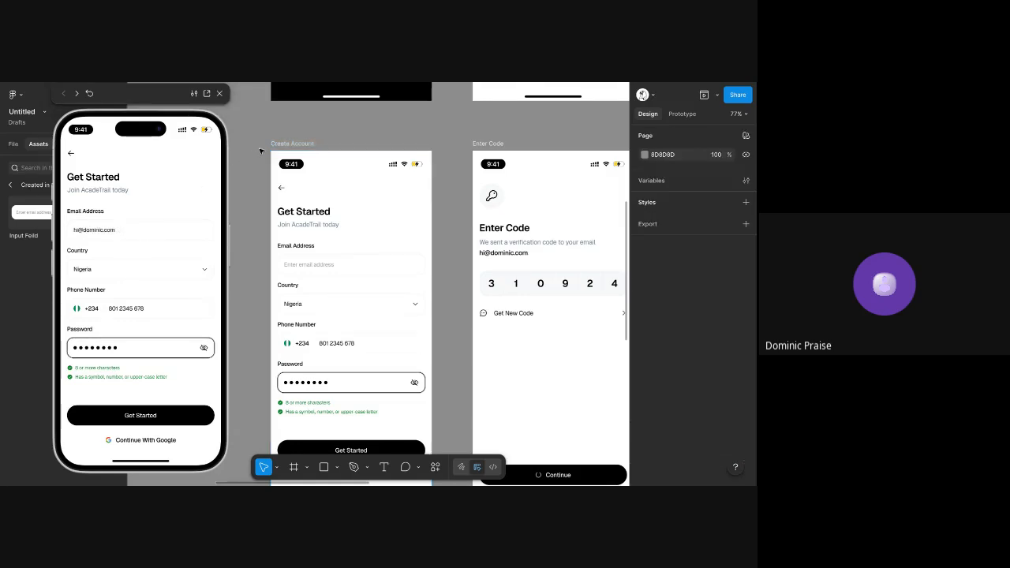
scroll(261, 150, right, 2)
scroll(260, 146, down, 2)
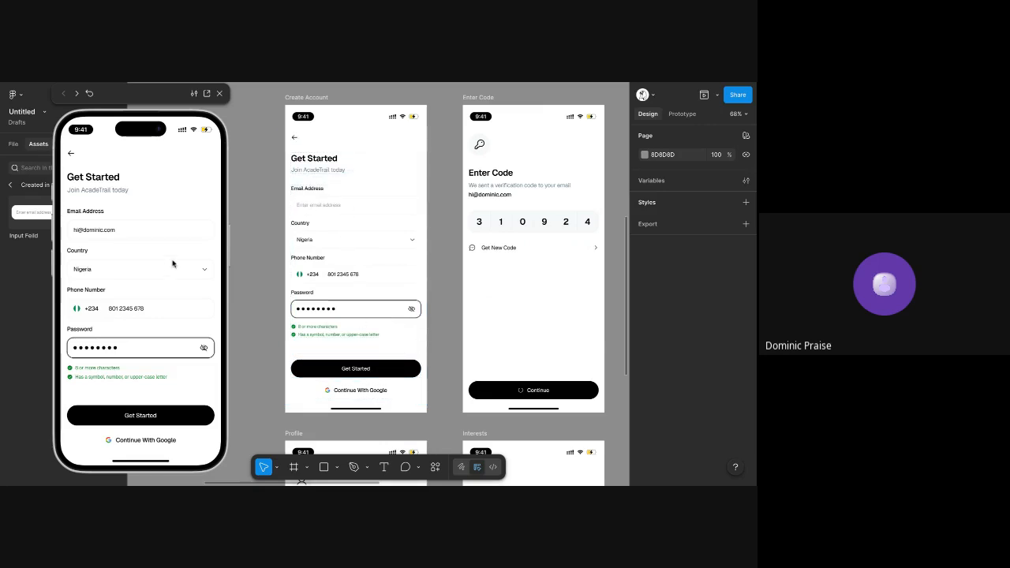
click(137, 240)
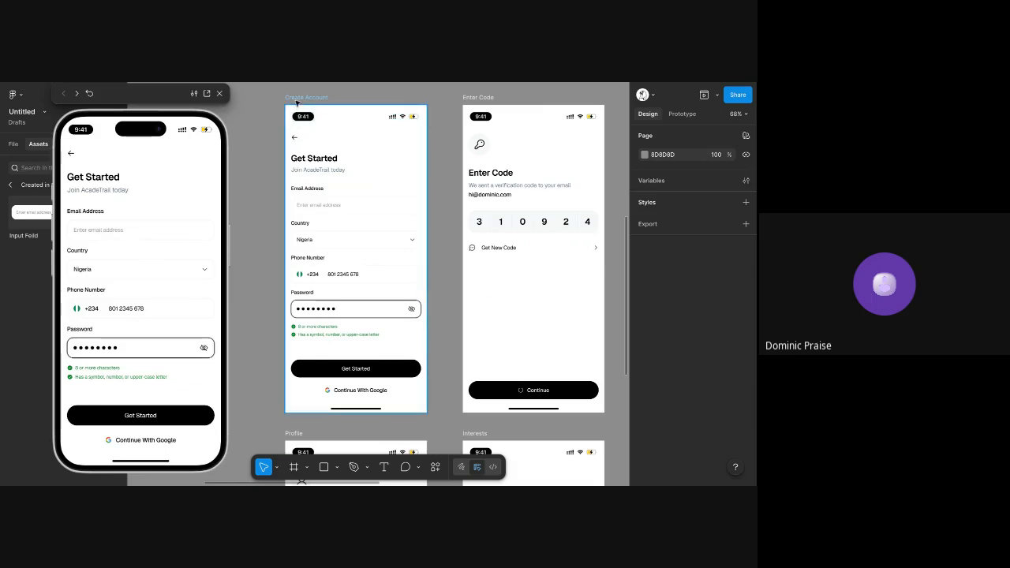
Compare the Input Feild component set with the outlined password field on the Create Account screen
click(298, 98)
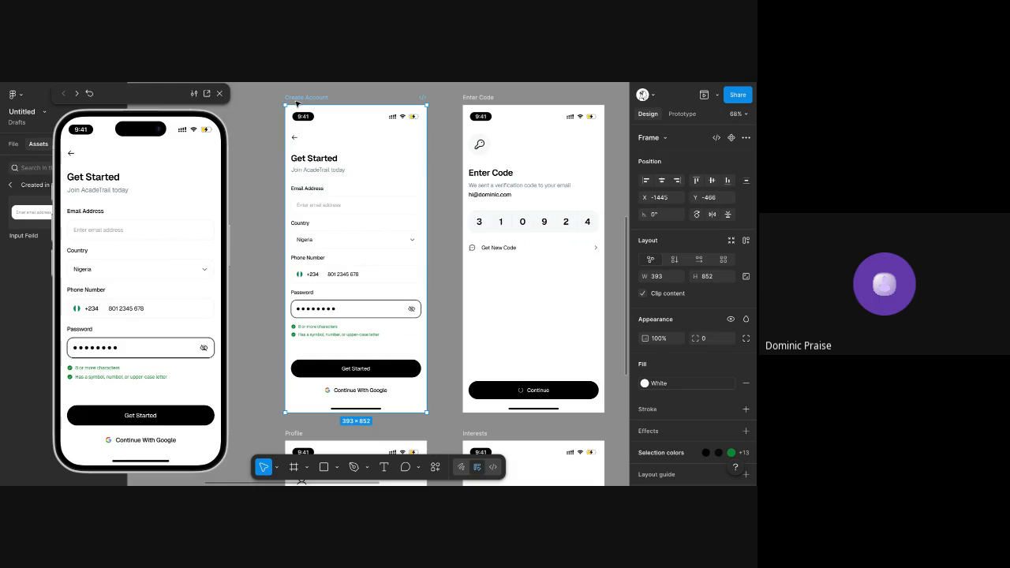
scroll(442, 224, left, 5)
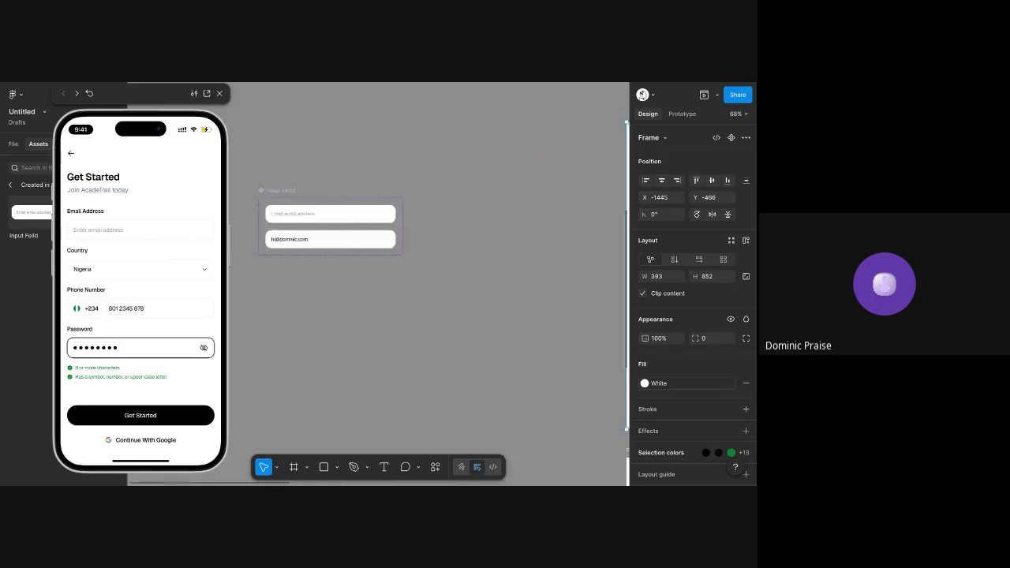
scroll(442, 224, up, 5)
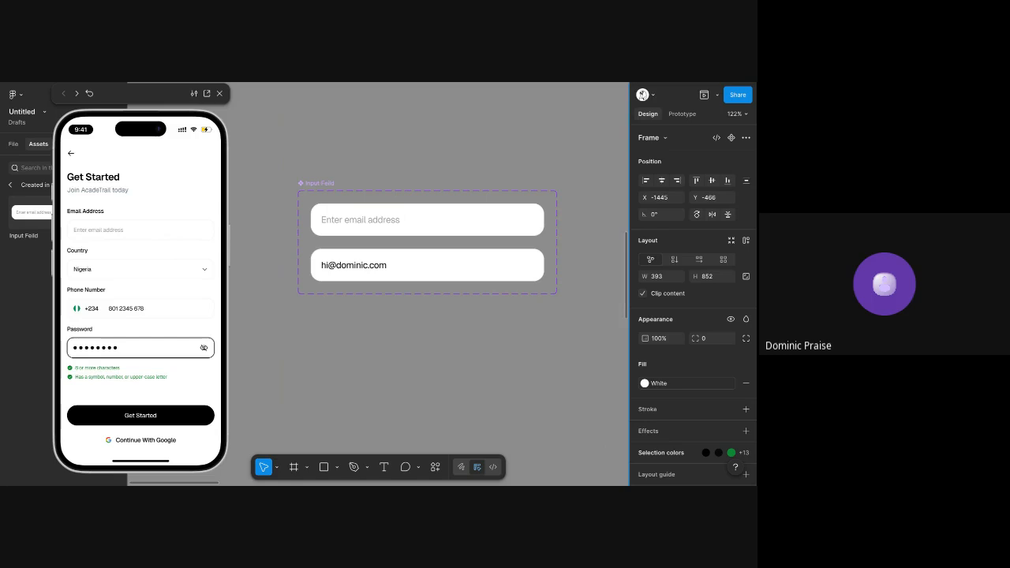
scroll(437, 223, down, 4)
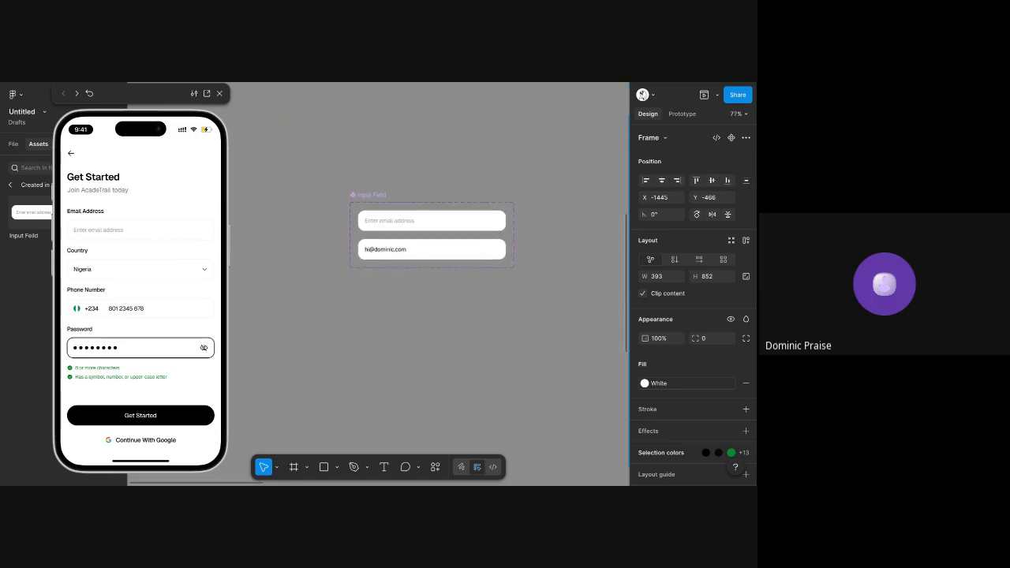
scroll(473, 222, up, 4)
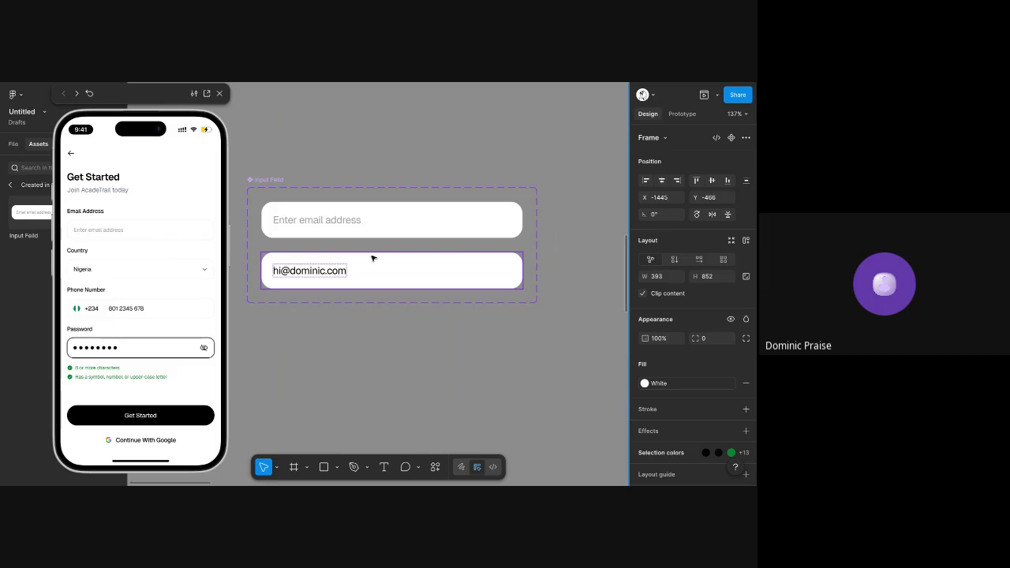
scroll(374, 257, down, 5)
scroll(379, 258, right, 5)
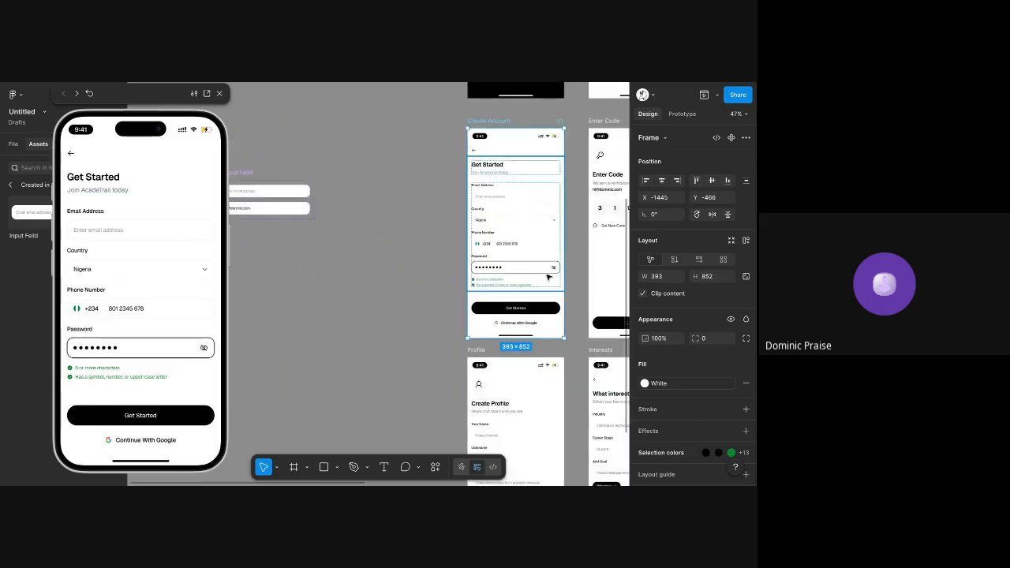
scroll(517, 265, up, 5)
scroll(524, 260, left, 4)
scroll(497, 226, up, 3)
scroll(496, 226, left, 5)
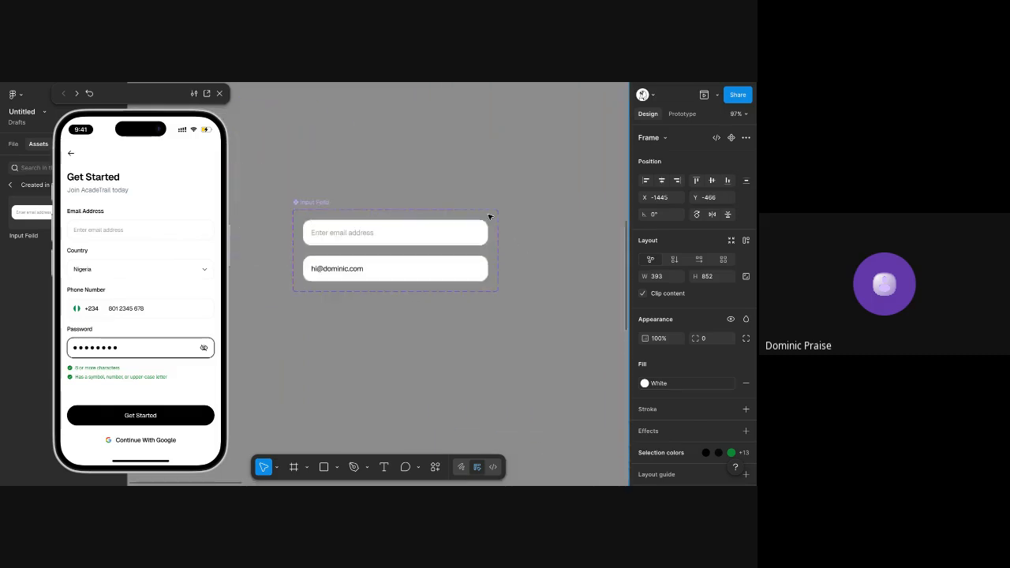
Add a drop shadow effect to the Onclick variant of Input Feild and open its settings
click(334, 269)
scroll(334, 269, up, 3)
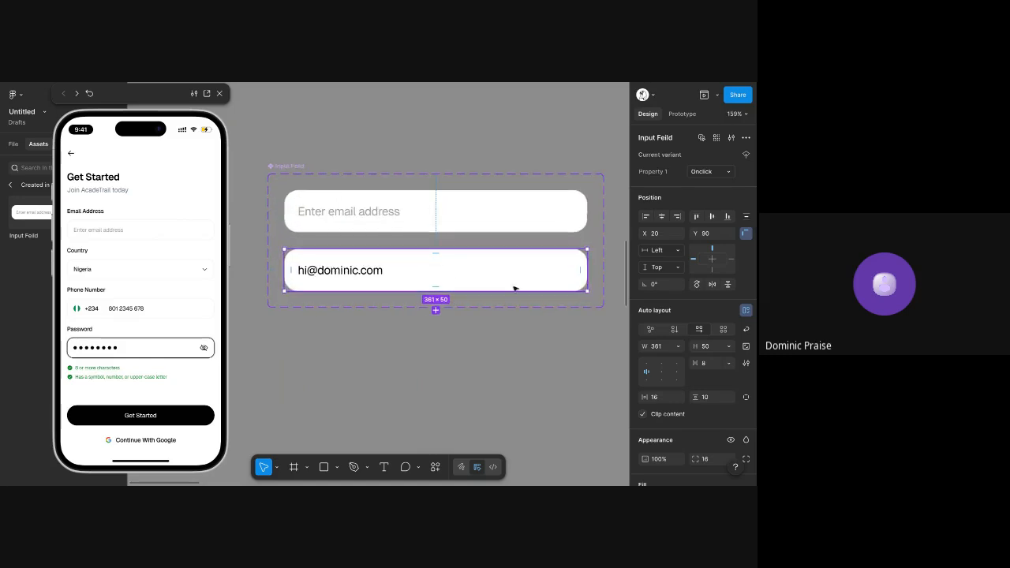
scroll(682, 274, down, 5)
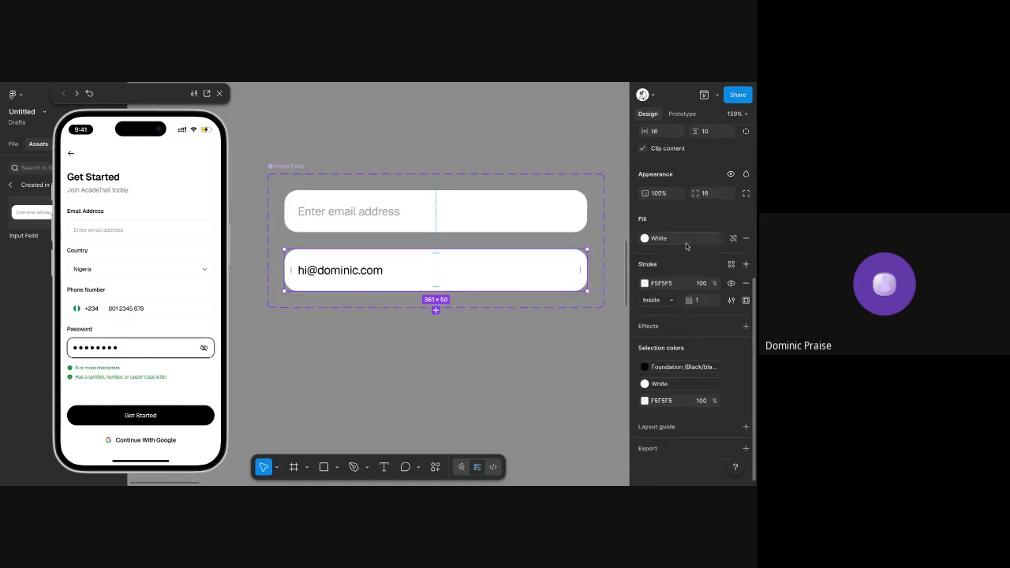
click(691, 326)
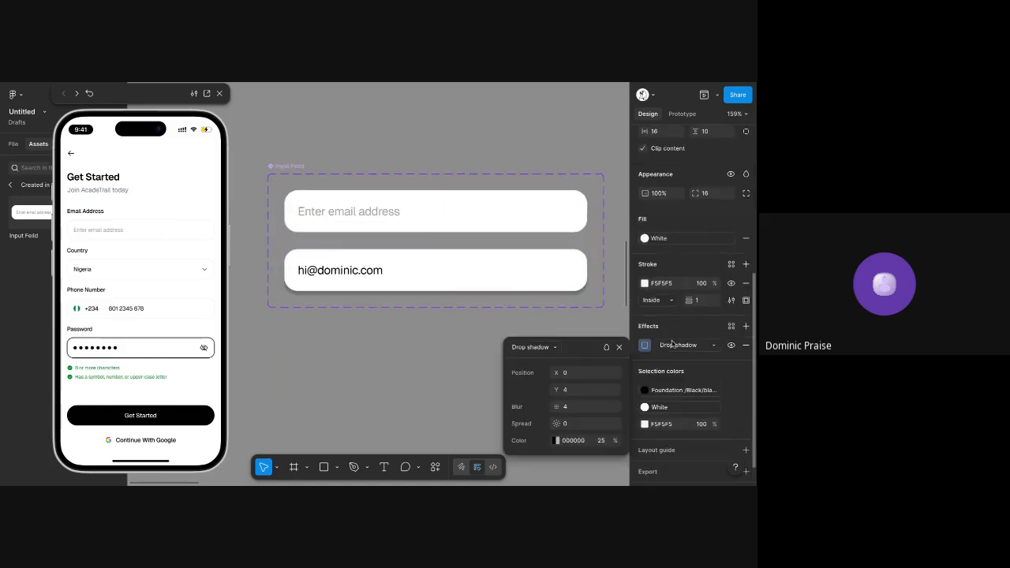
click(675, 345)
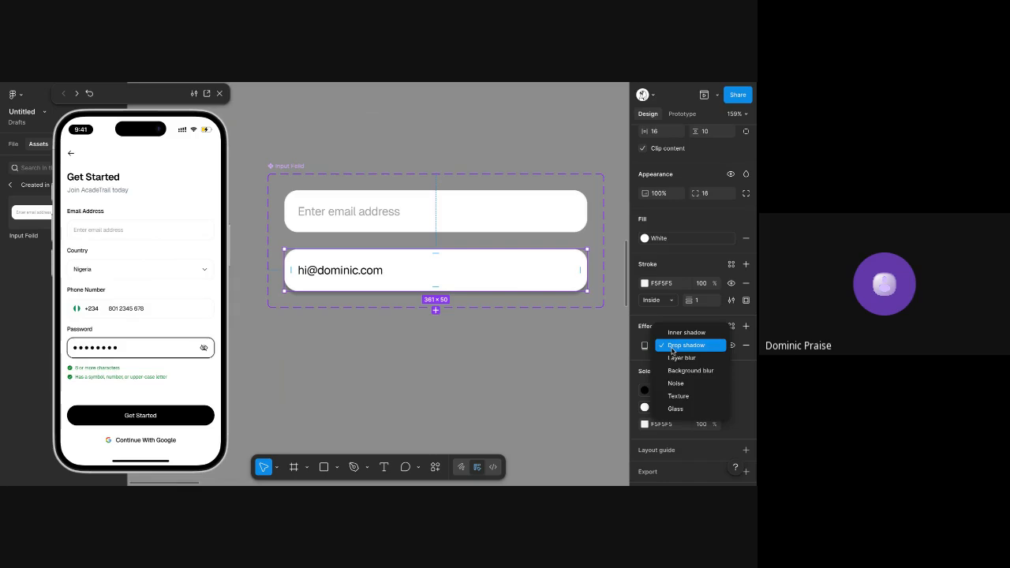
click(673, 345)
click(644, 345)
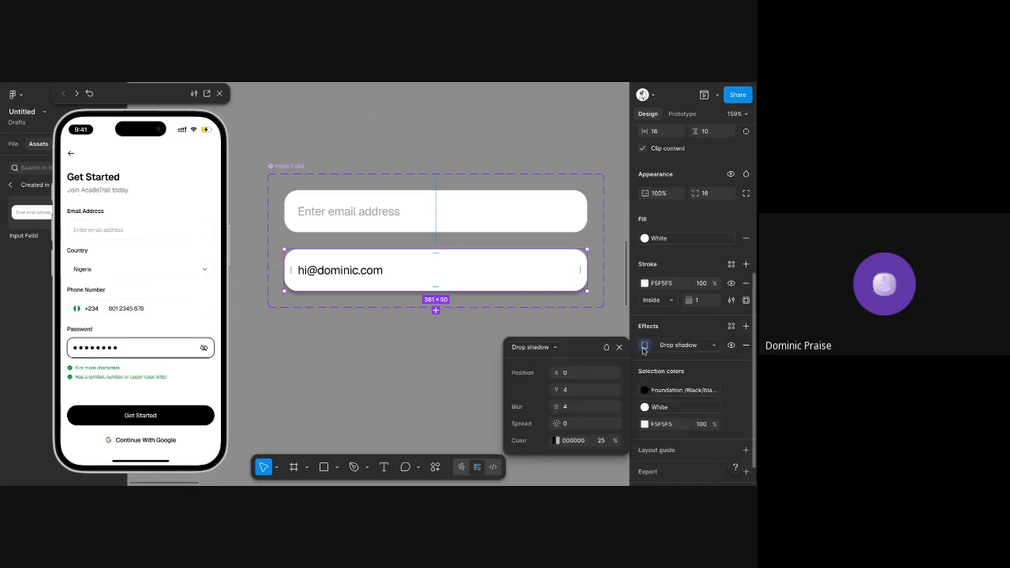
Set the Onclick variant's drop shadow to Y offset 0, blur 0 and spread 2
click(588, 389)
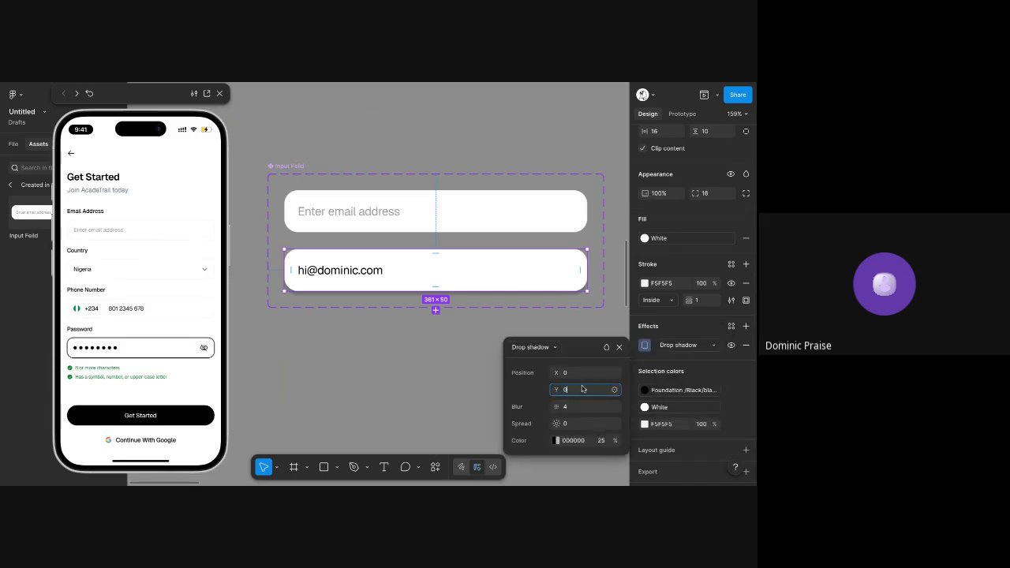
key(Tab)
key(Tab)
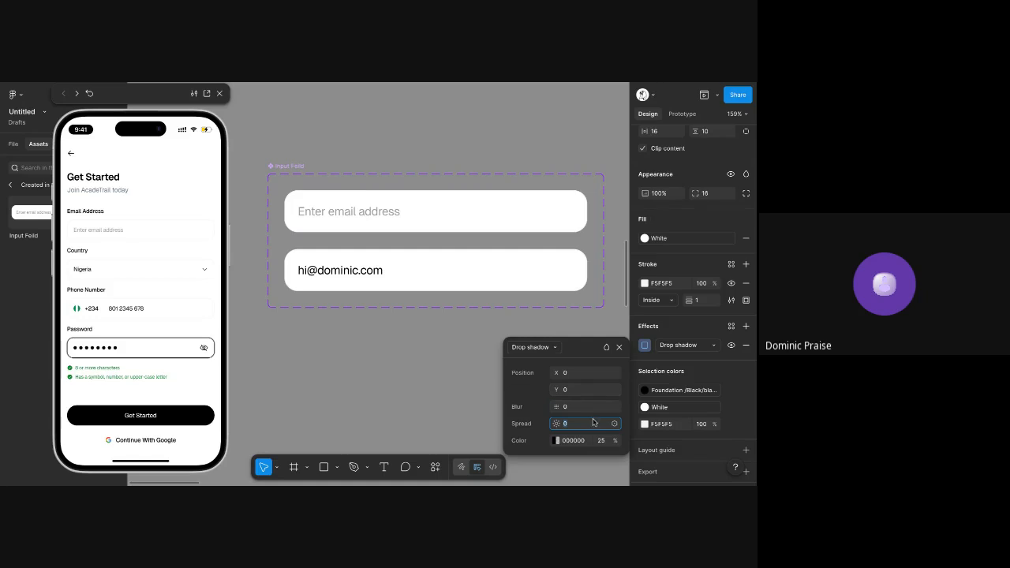
text(1)
key(Tab)
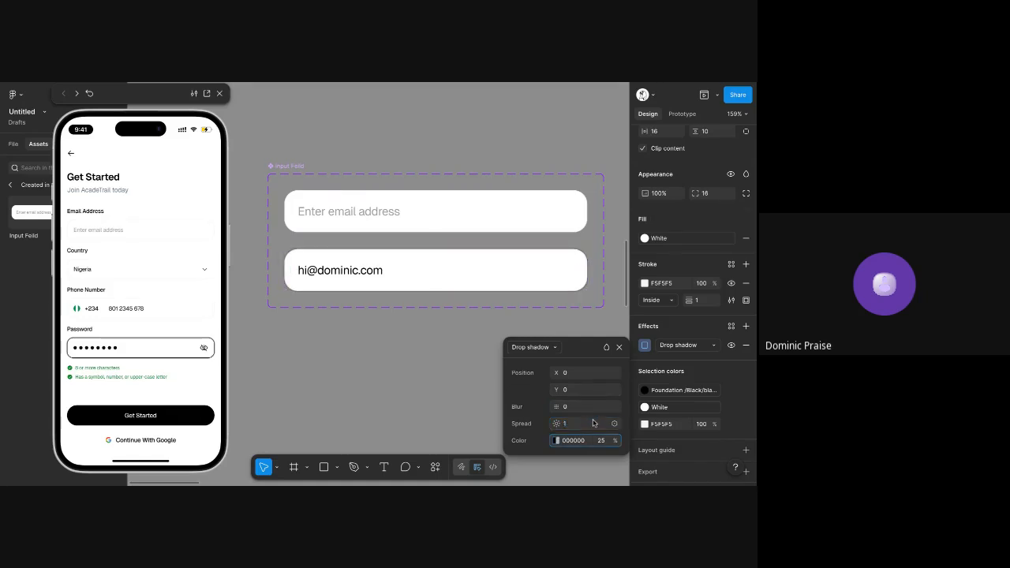
click(593, 423)
key(Up)
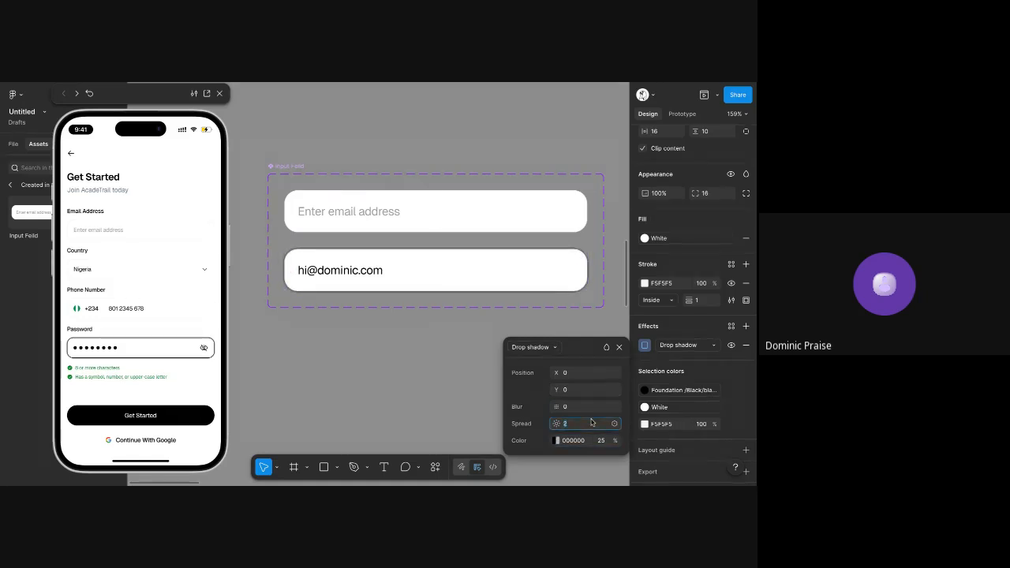
Change the Onclick variant's stroke colour to black, 000000
click(657, 283)
text(000000)
key(Tab)
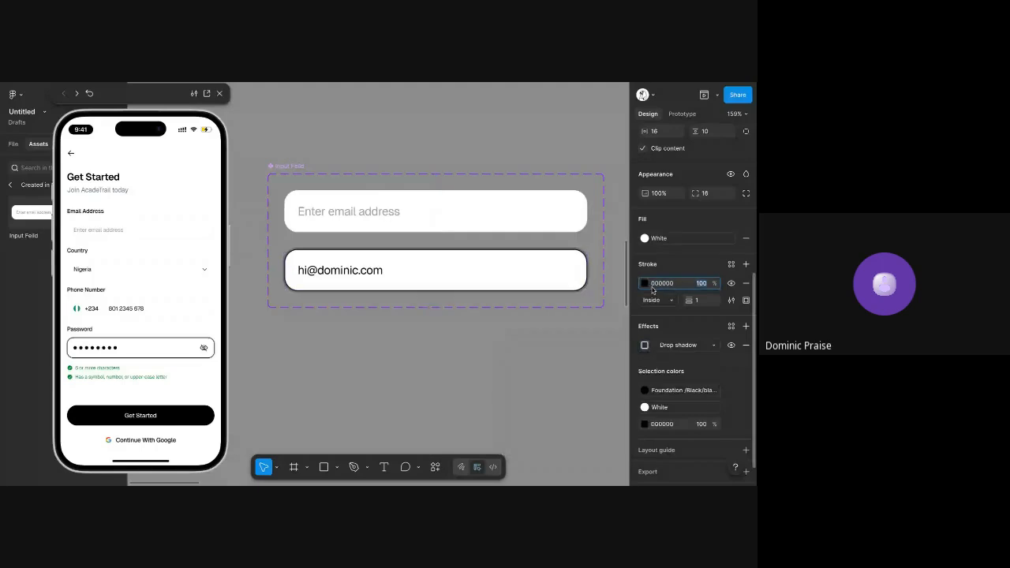
Reduce the opacity of the Onclick variant's drop shadow colour to 20% and close the effect settings
click(640, 352)
click(643, 346)
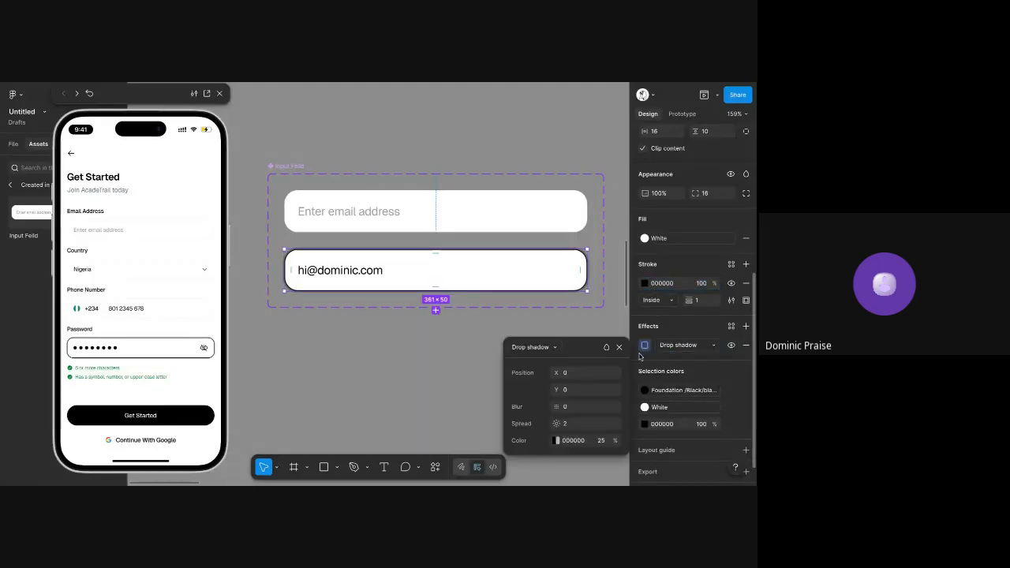
click(603, 440)
text(20)
key(Tab)
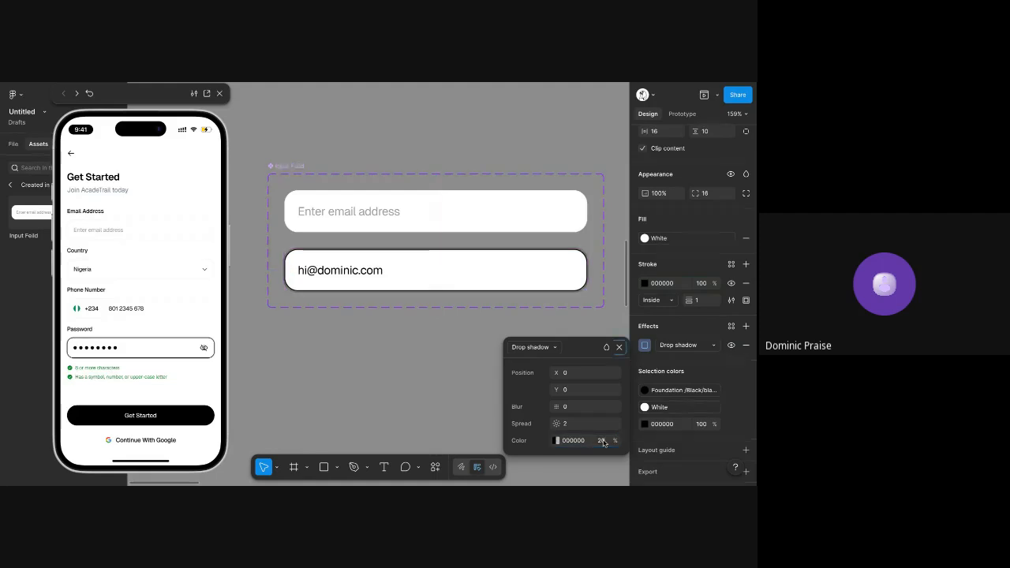
click(609, 279)
scroll(457, 224, down, 4)
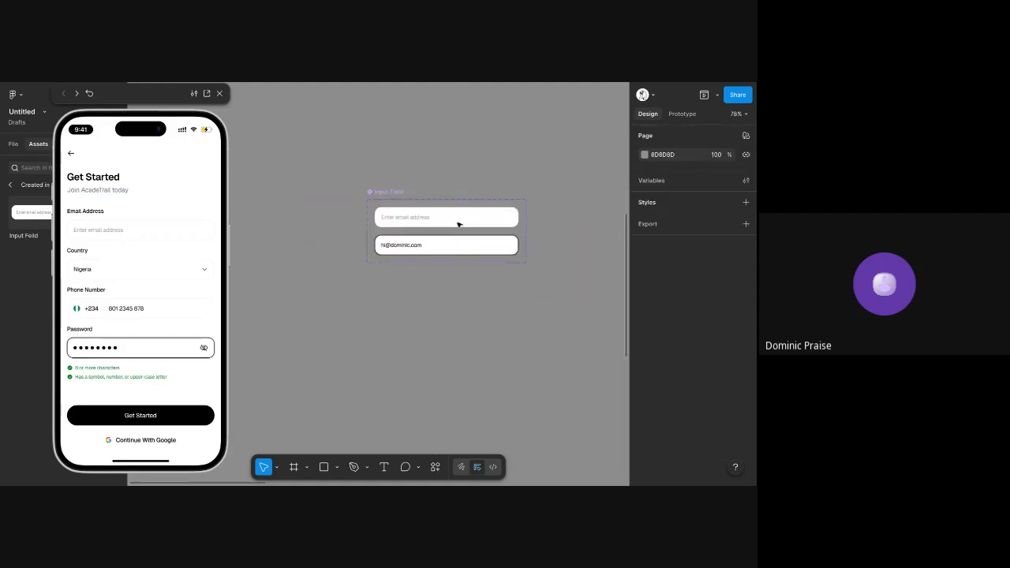
Test the email address field's tap interaction in the Create Account prototype preview
scroll(459, 224, right, 5)
scroll(458, 225, right, 2)
click(149, 237)
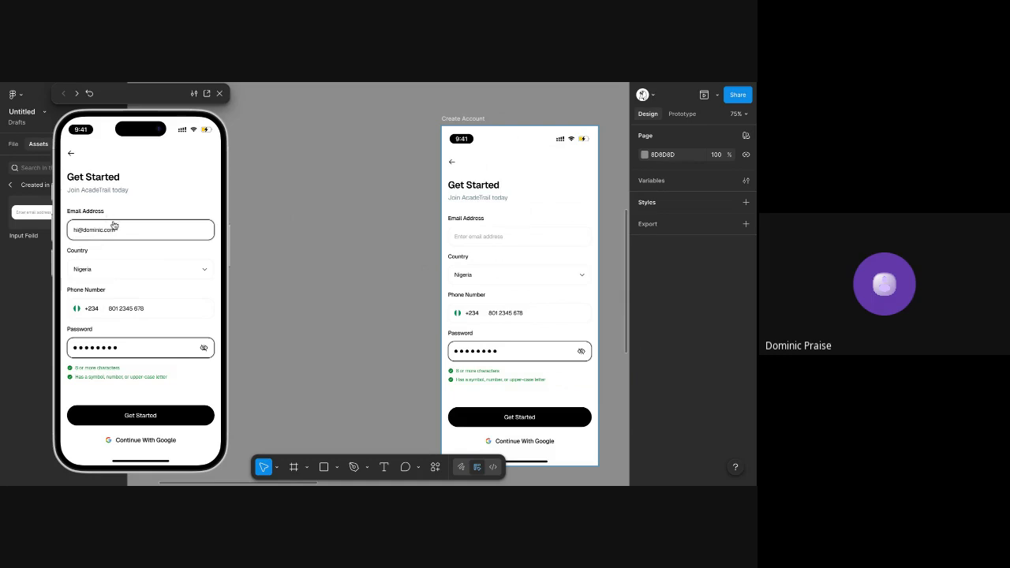
Add a third variant to the Input Feild component set based on the Onclick variant and name it Done
scroll(369, 171, left, 7)
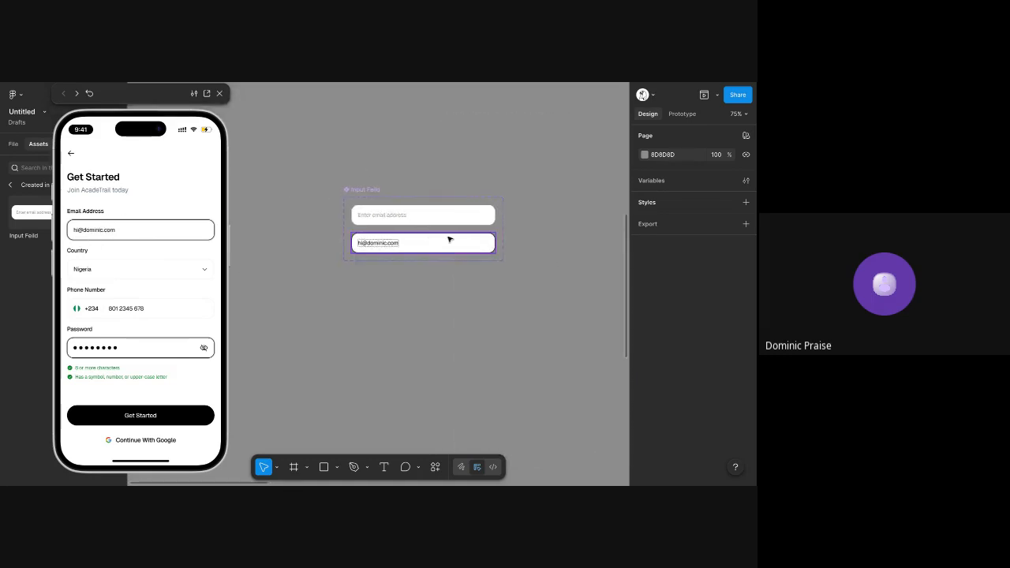
click(450, 239)
scroll(426, 252, up, 5)
click(403, 287)
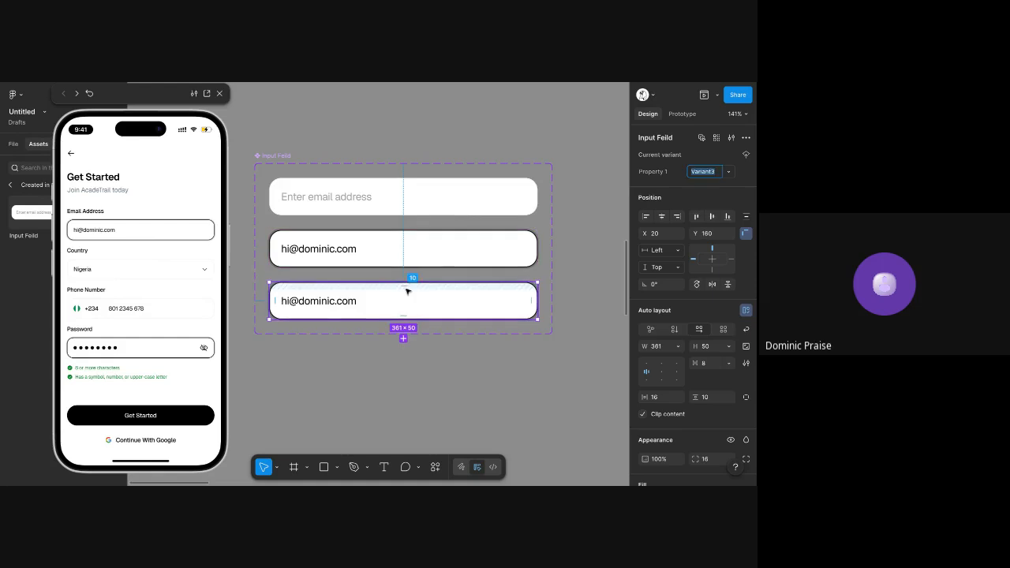
text(Done)
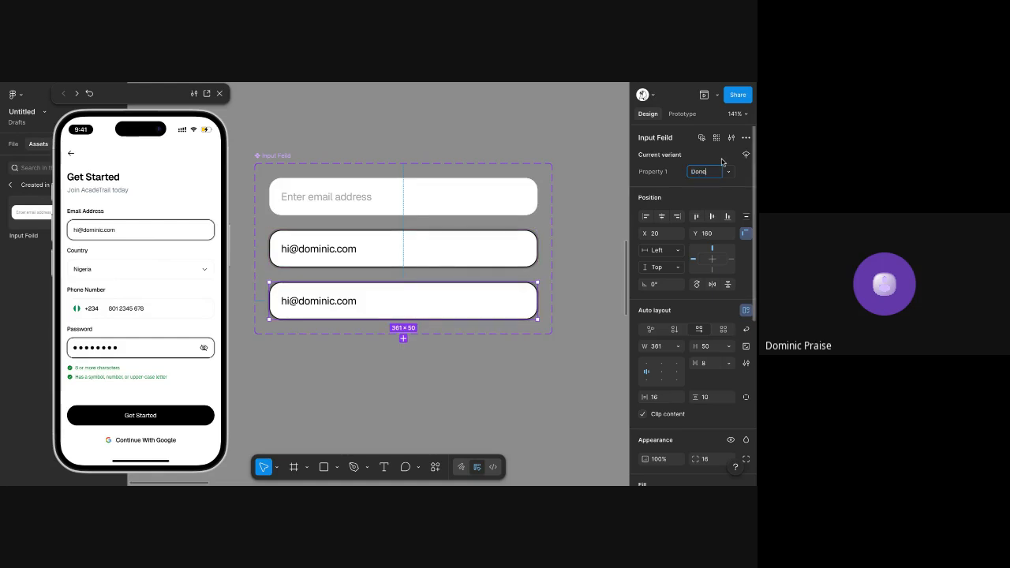
key(Return)
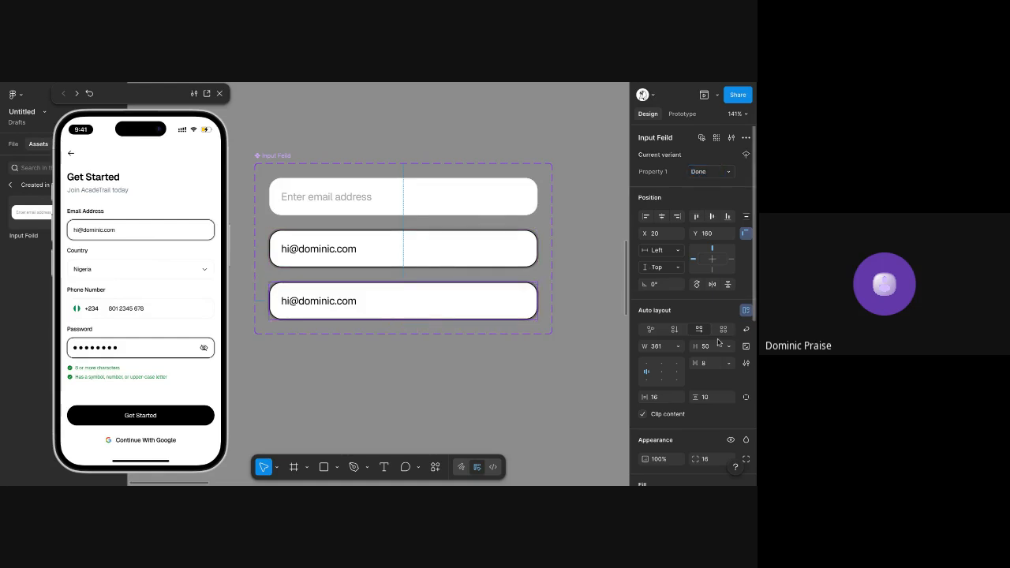
Remove the drop shadow effect from the Done variant and set its stroke colour to F5F5F5
scroll(719, 343, down, 5)
click(745, 321)
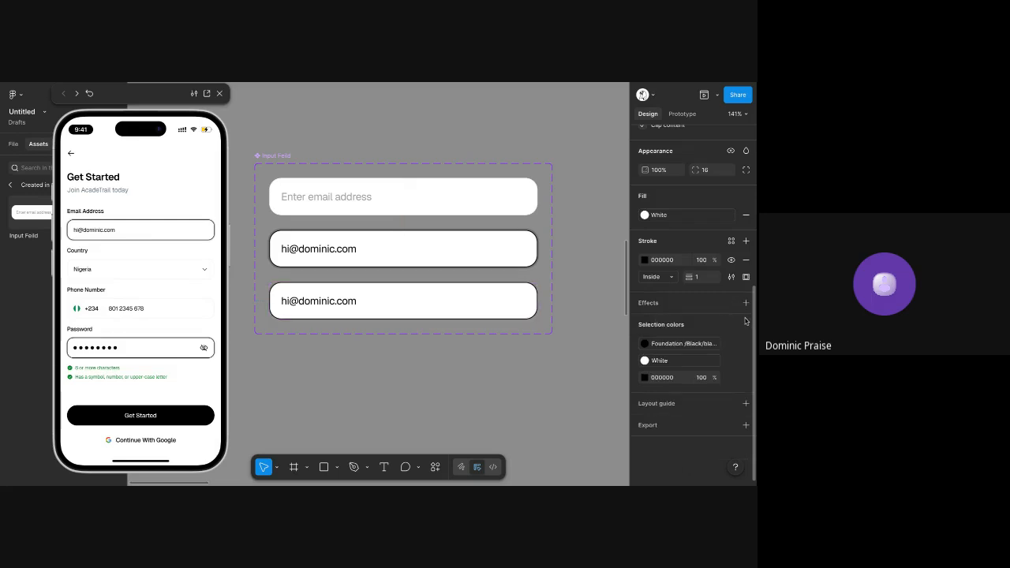
click(662, 260)
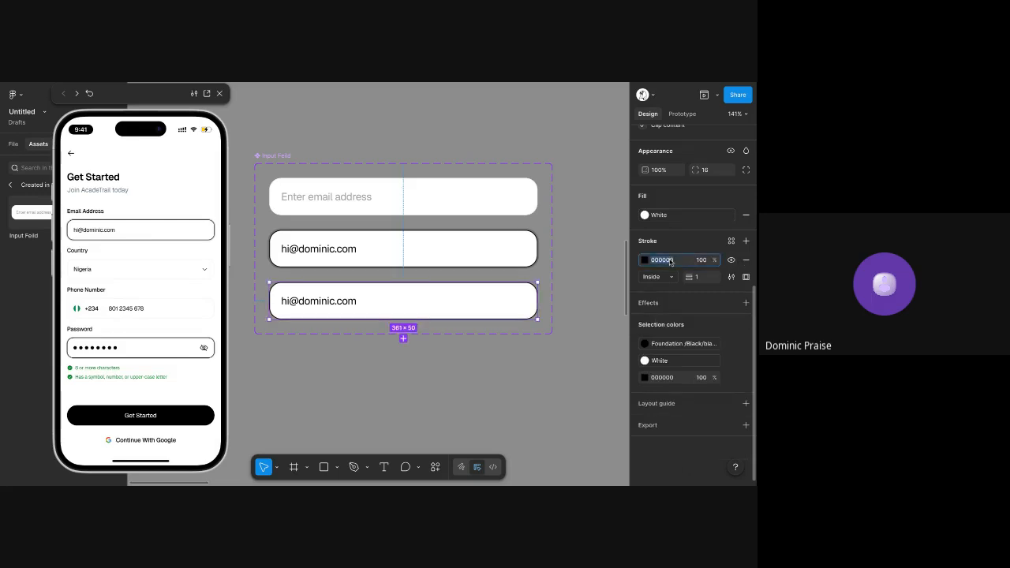
text(F5F5F5)
key(Tab)
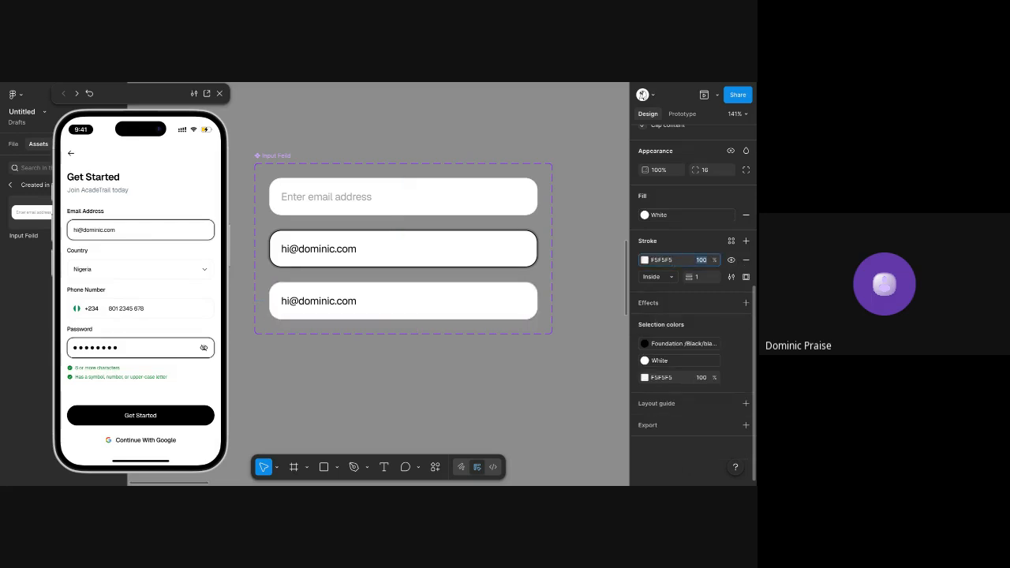
Redirect the Onclick variant's on-tap interaction to change to the Done variant with Smart animate
key(shift+e)
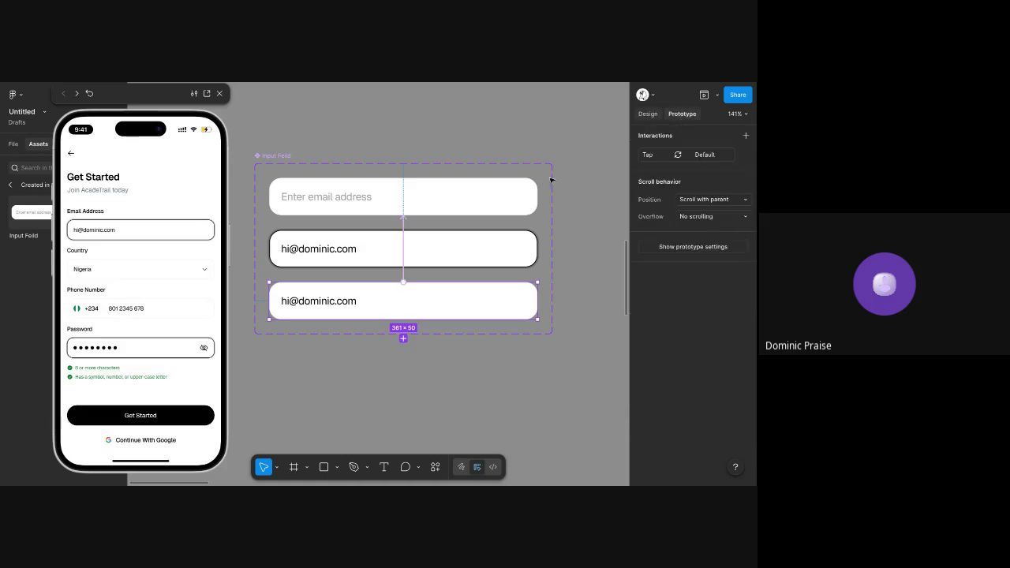
click(446, 252)
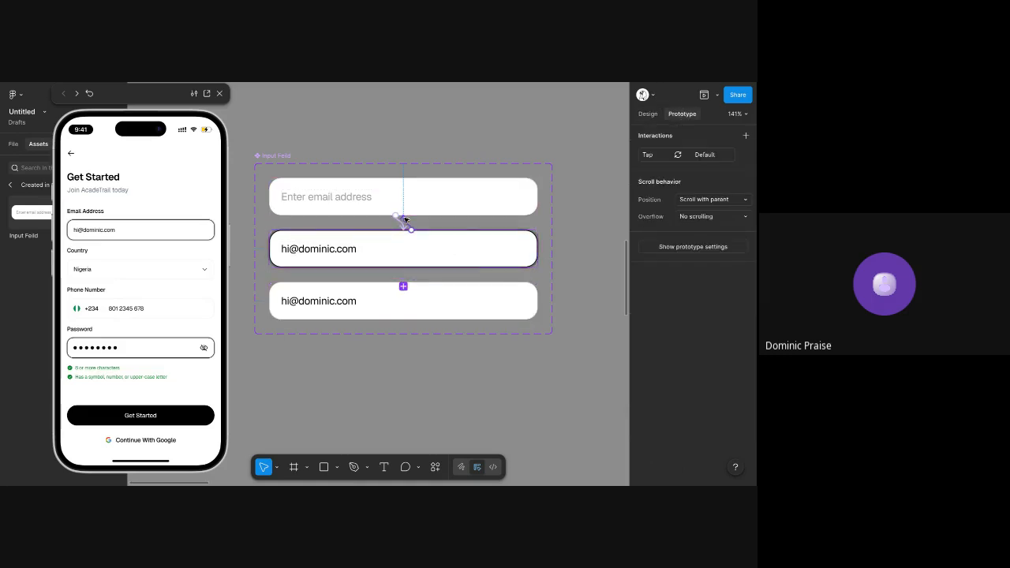
drag(405, 220, 493, 306)
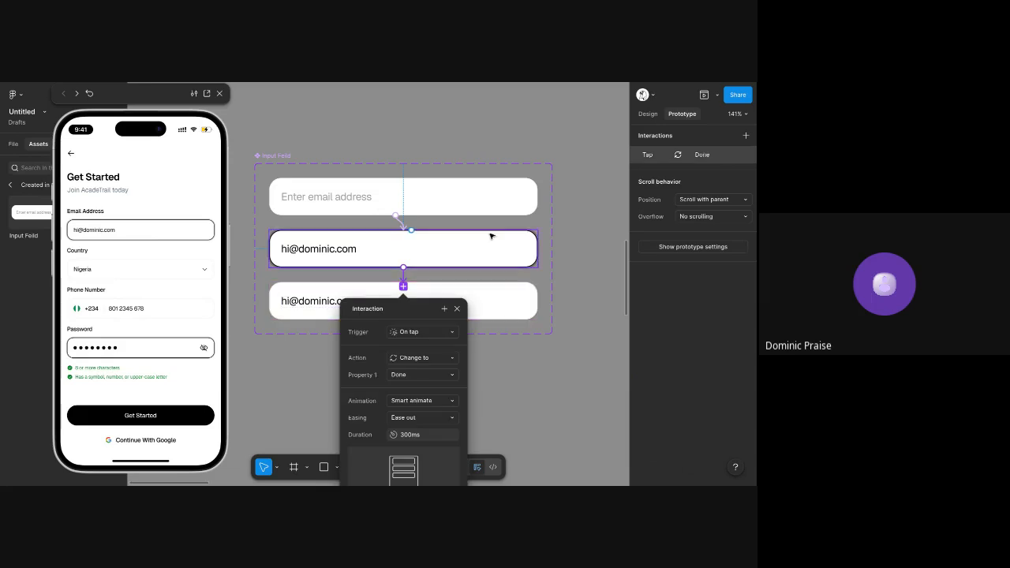
click(492, 235)
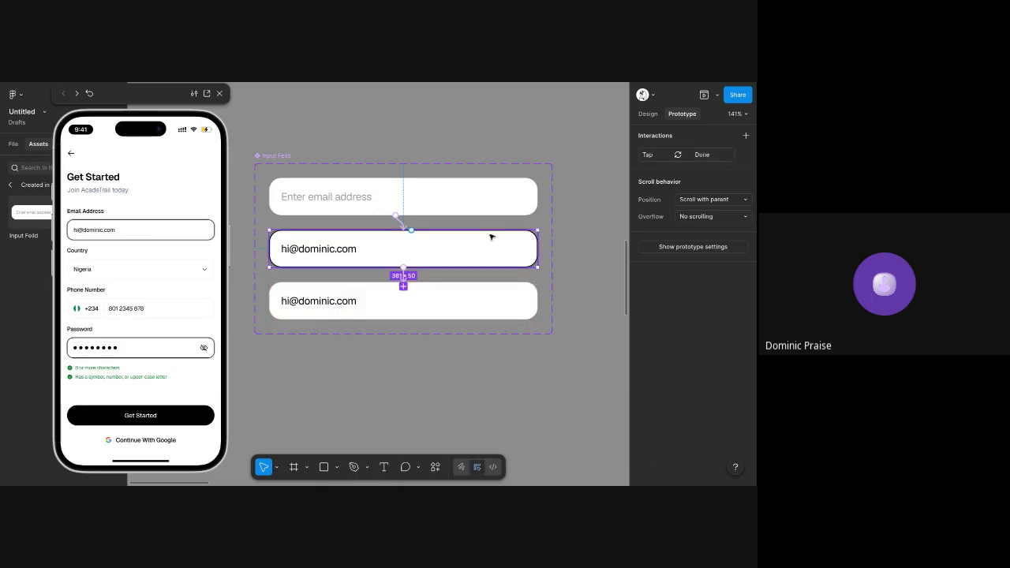
Inspect the Done variant's on-tap interaction settings and close them
click(450, 311)
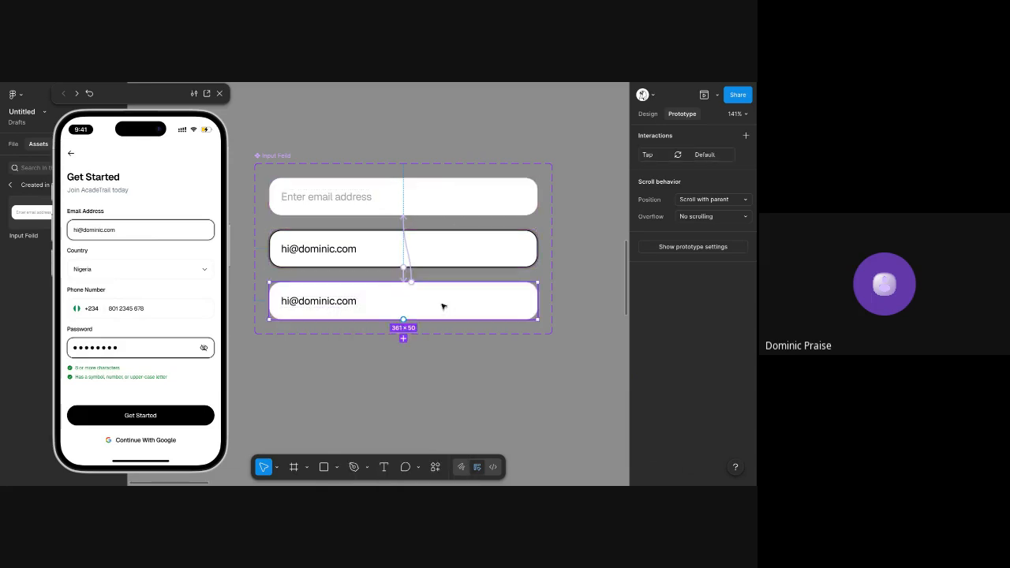
click(412, 273)
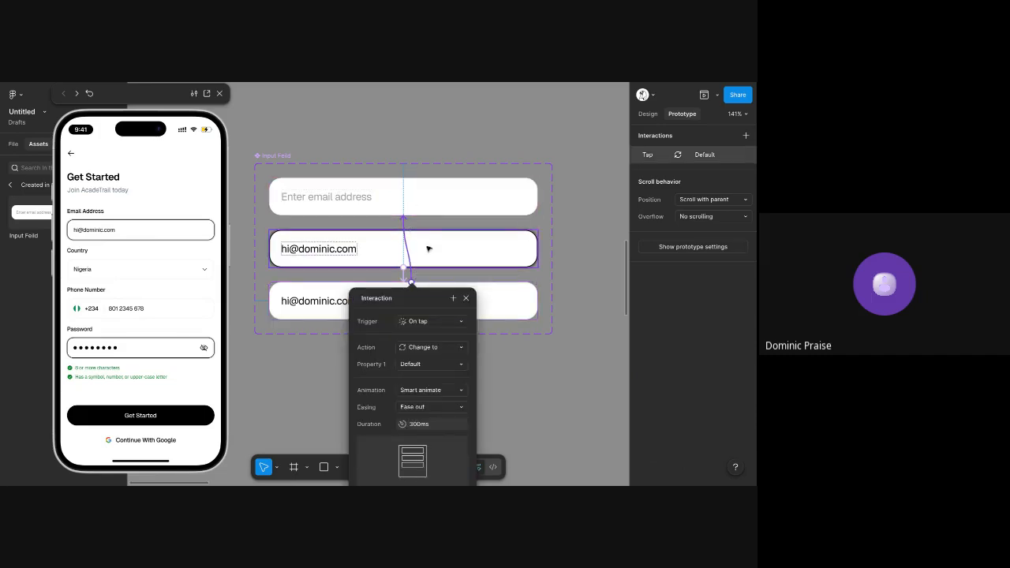
key(Escape)
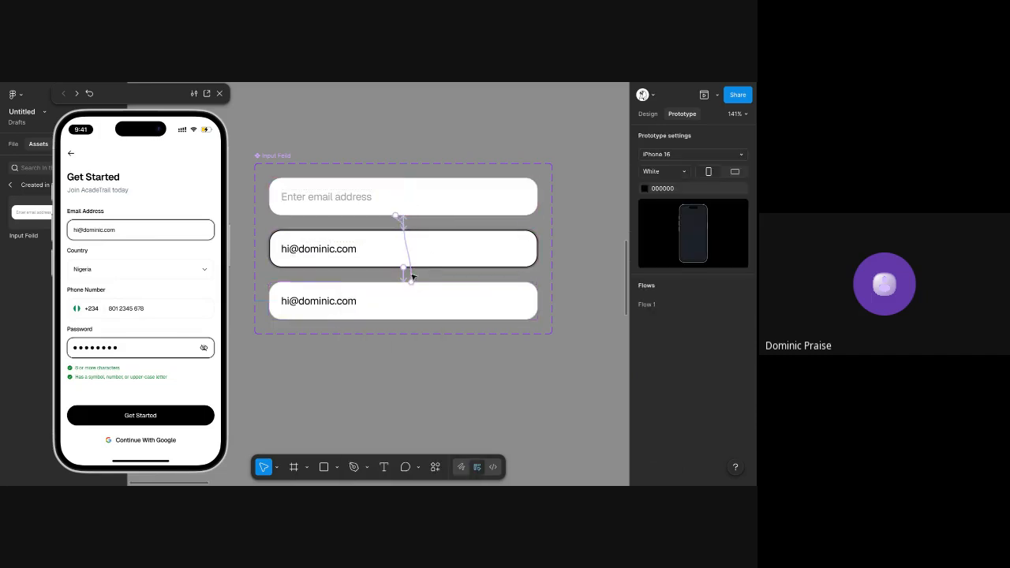
click(389, 203)
click(246, 169)
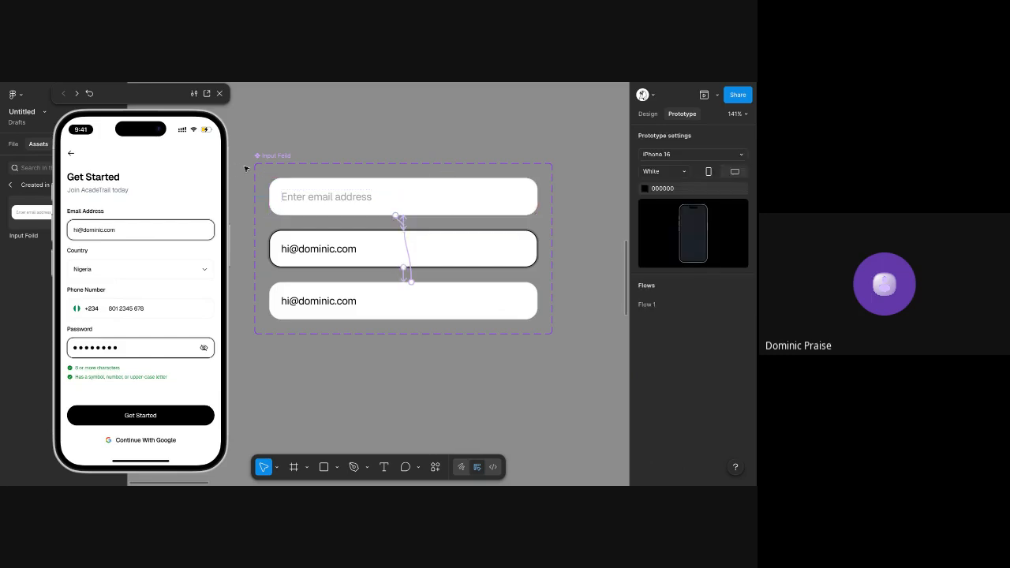
Cycle the email address field through its Default, Onclick and Done states in the prototype preview
click(151, 235)
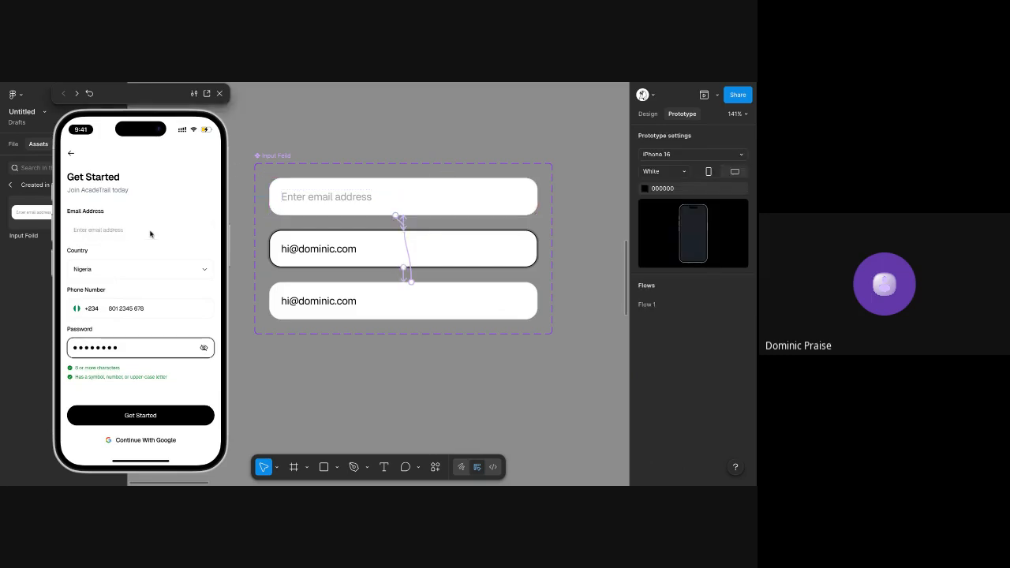
click(103, 230)
click(129, 236)
click(654, 117)
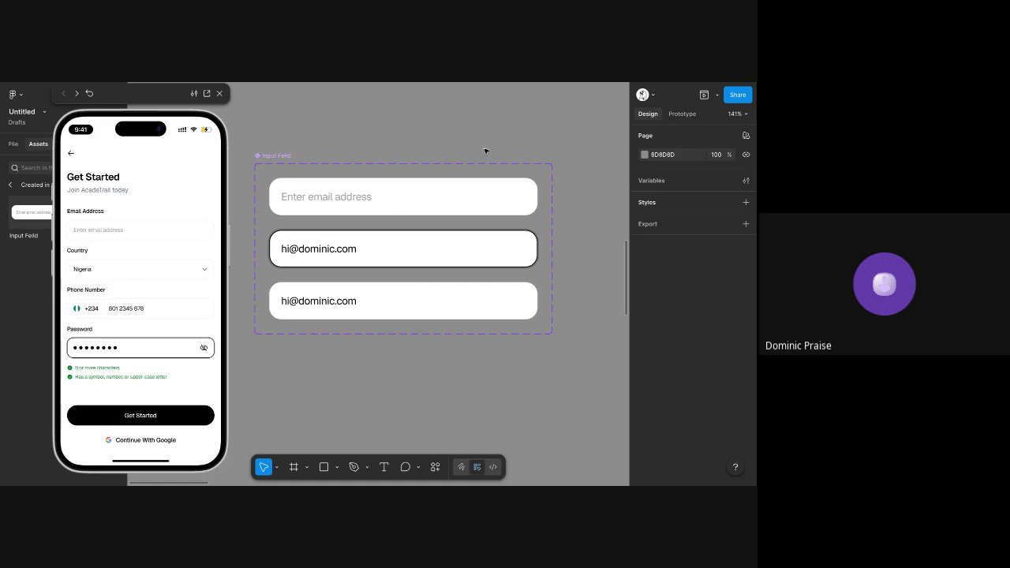
scroll(485, 151, down, 5)
scroll(485, 151, right, 4)
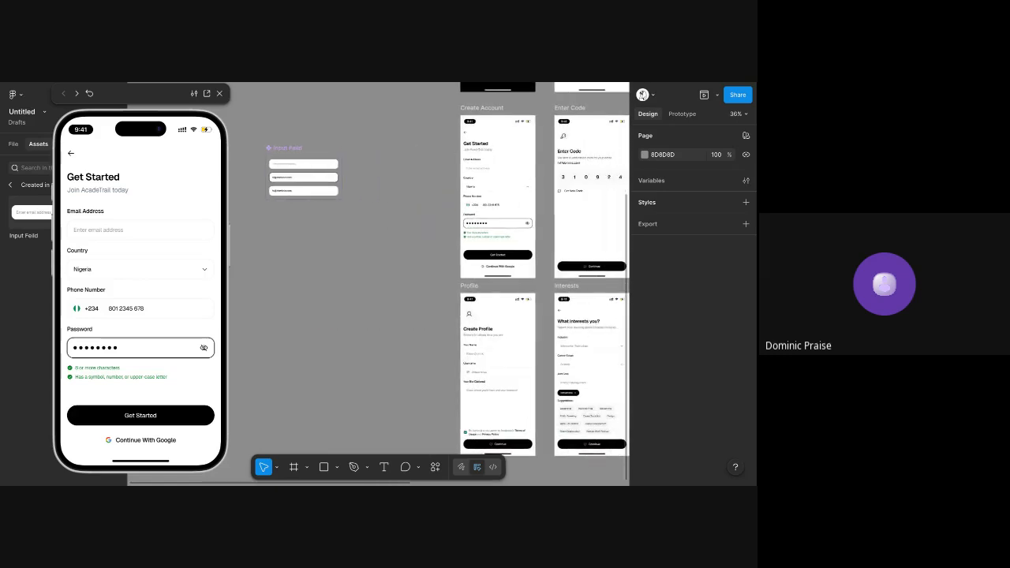
scroll(485, 284, right, 3)
scroll(485, 284, up, 1)
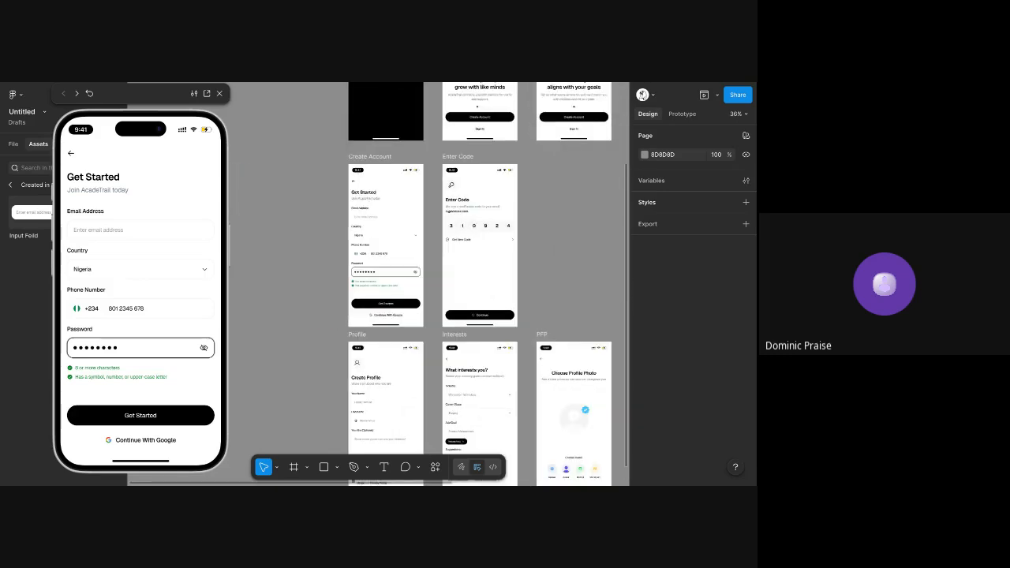
scroll(354, 165, down, 3)
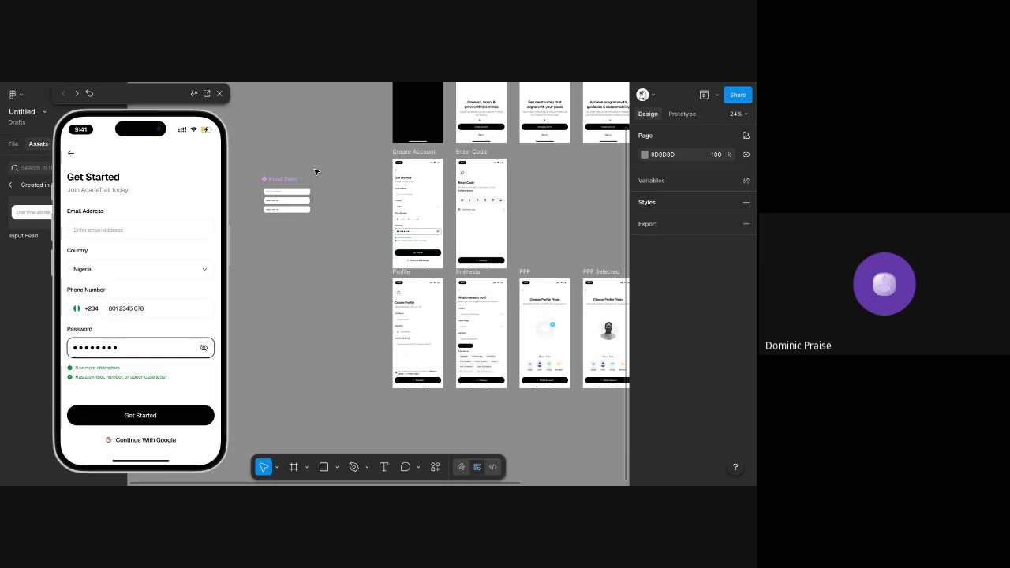
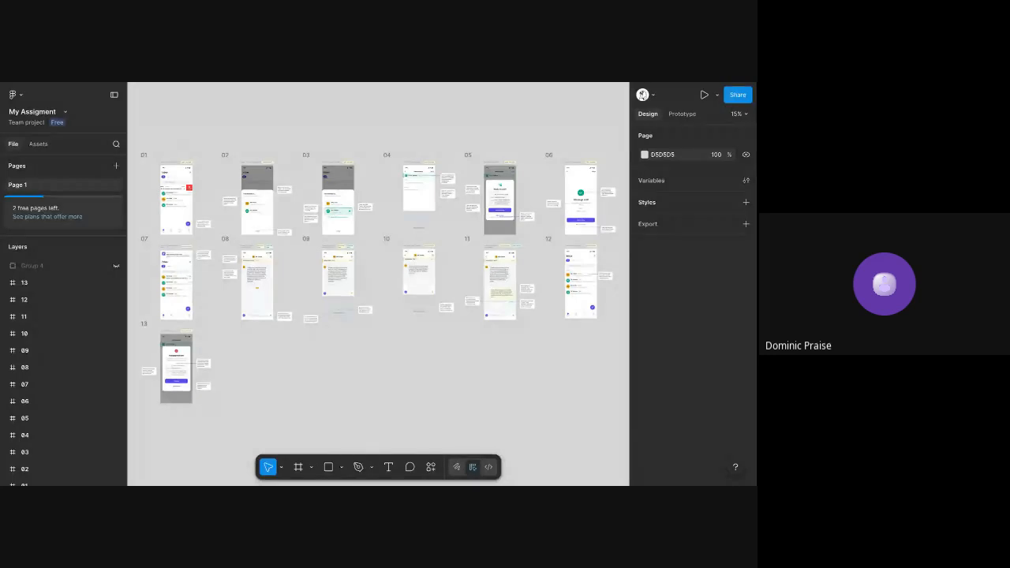
Switch to the Untitled file and look over its Create Account, Enter Code, Profile and Interests screens
key(ctrl+Tab)
scroll(356, 138, up, 4)
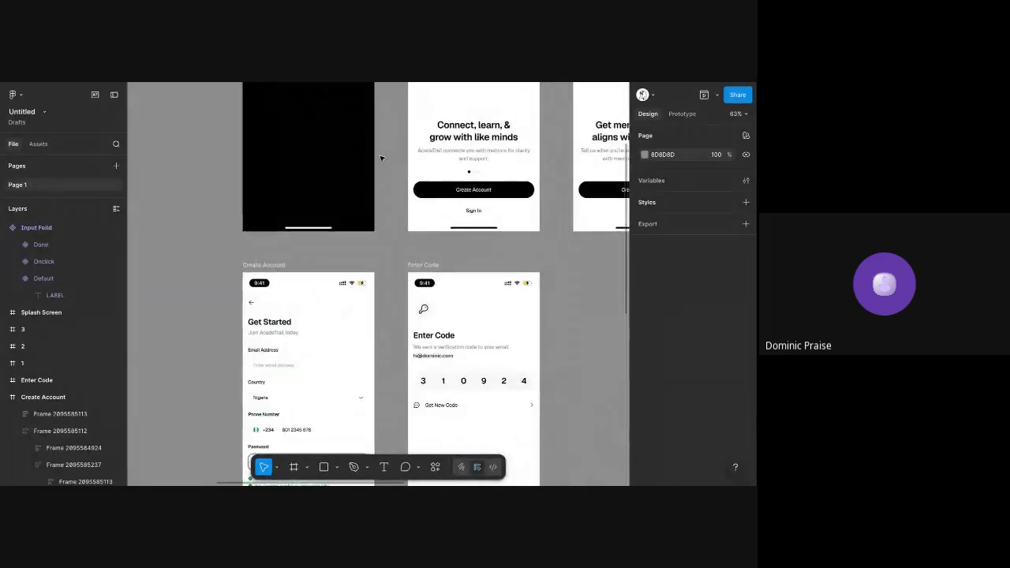
scroll(380, 159, up, 3)
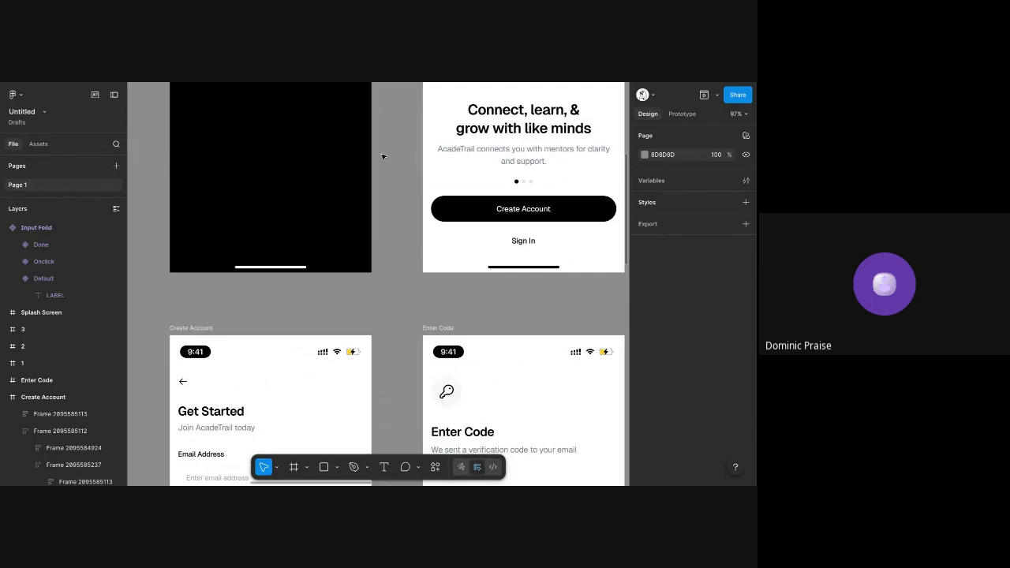
scroll(382, 157, down, 3)
click(174, 154)
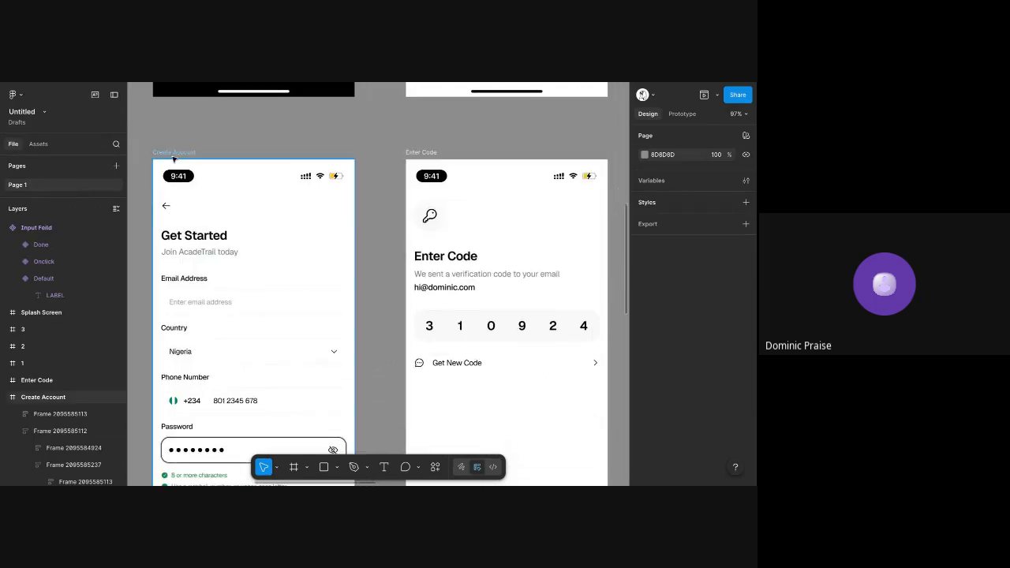
click(460, 140)
scroll(446, 146, down, 1)
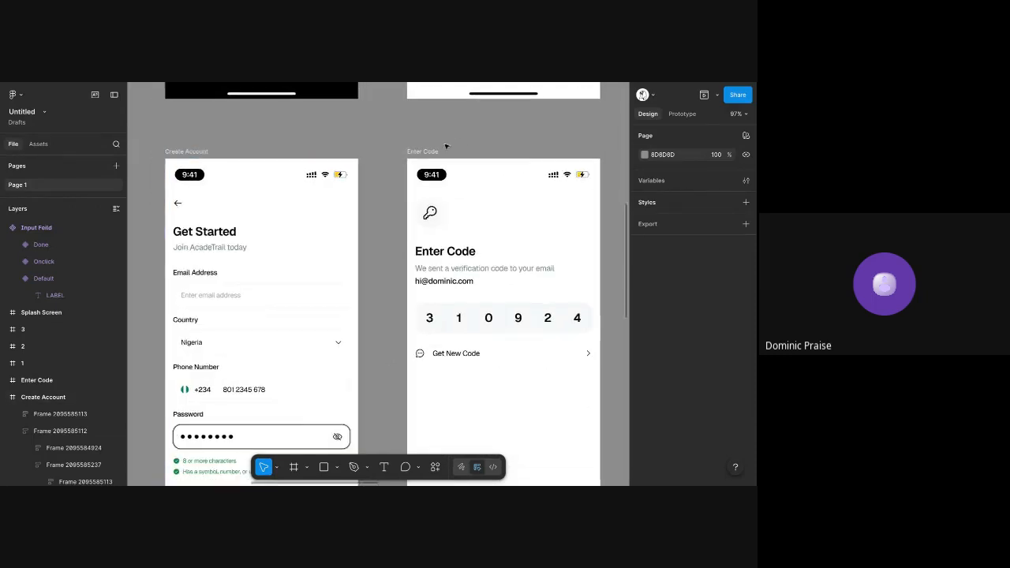
scroll(446, 146, down, 5)
scroll(445, 145, down, 3)
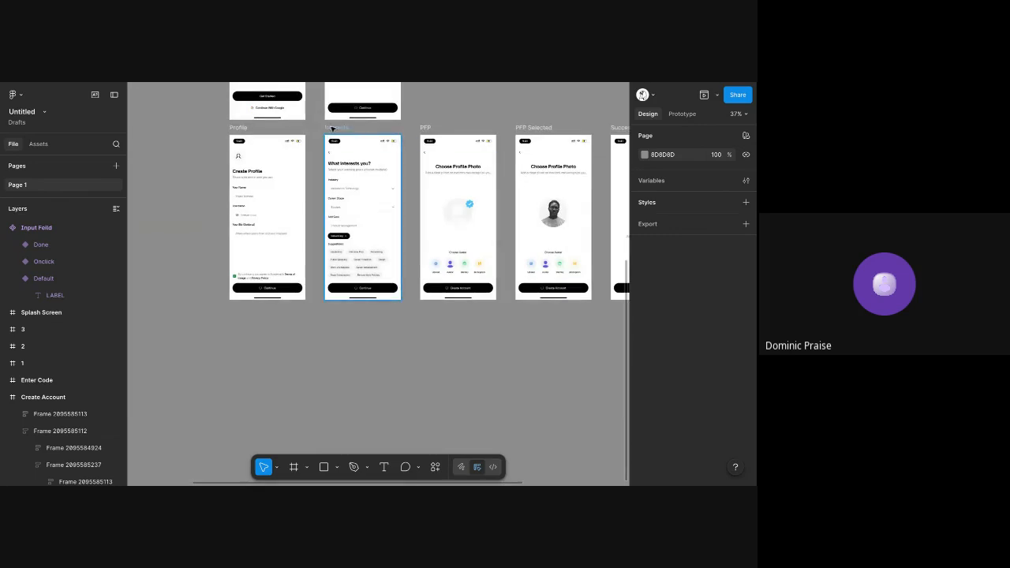
scroll(333, 129, up, 5)
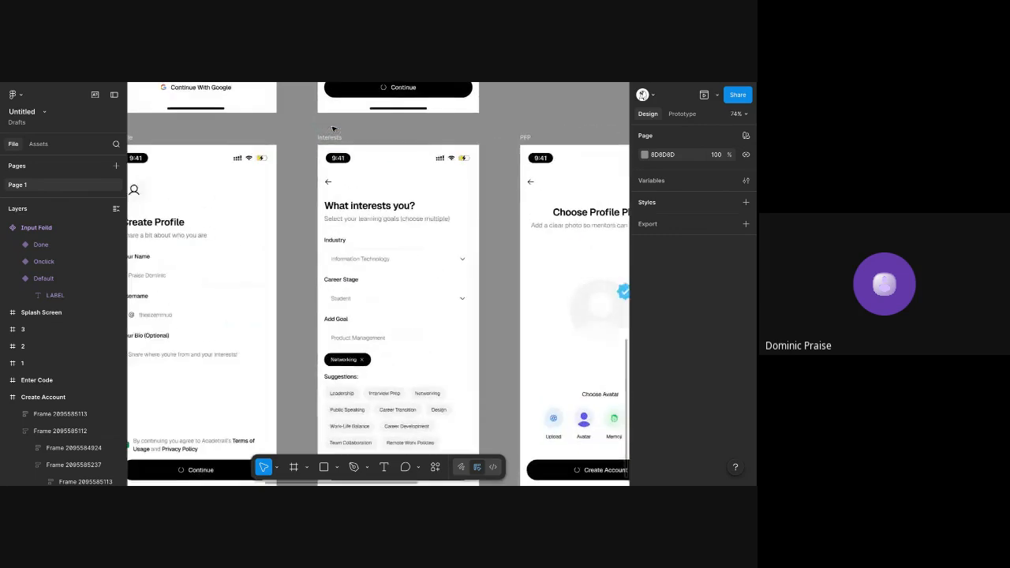
scroll(333, 128, left, 2)
scroll(332, 128, up, 10)
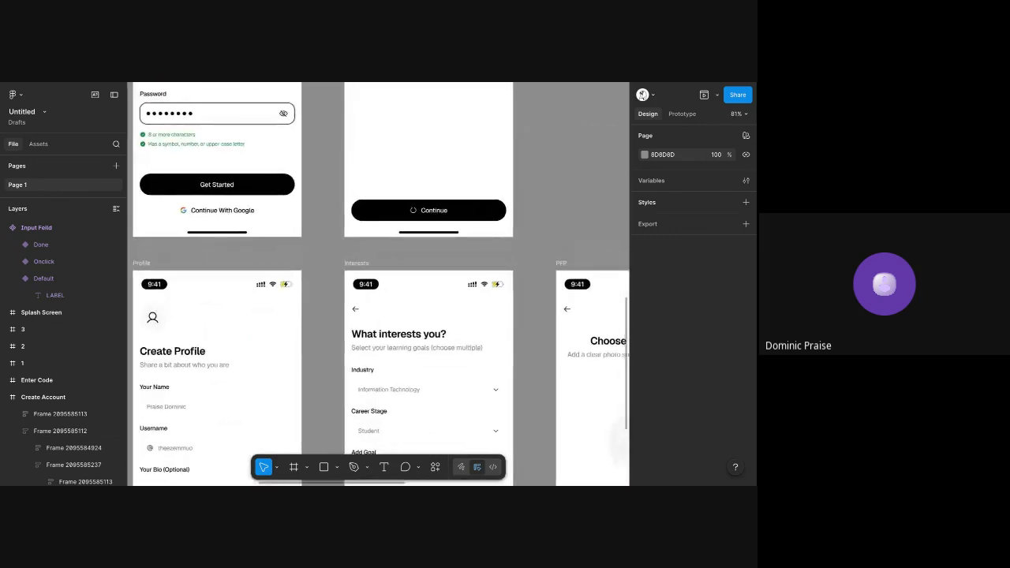
scroll(488, 82, up, 5)
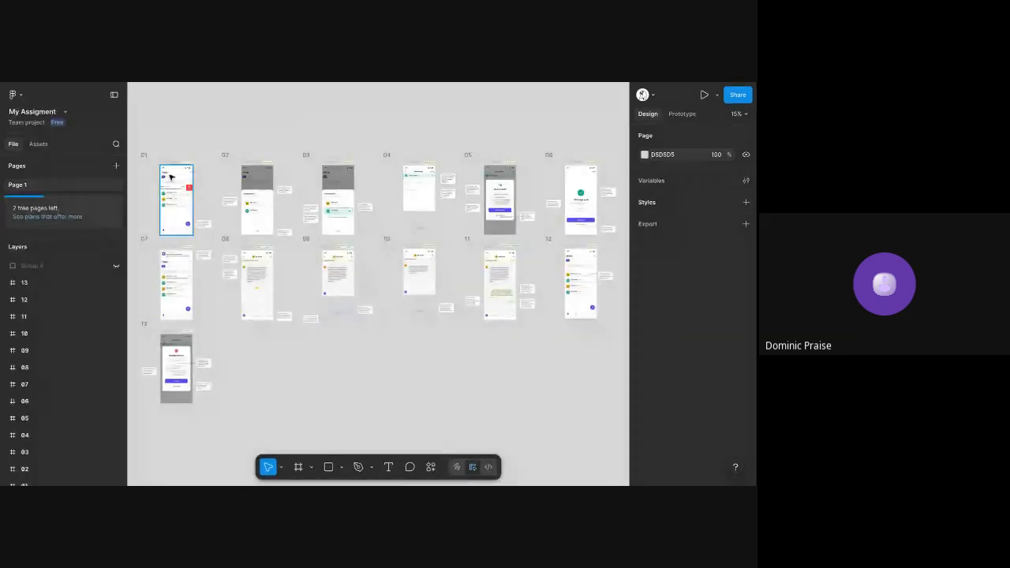
Switch to the My Assigment file and examine the numbered messaging screens with their annotation notes
scroll(171, 177, up, 5)
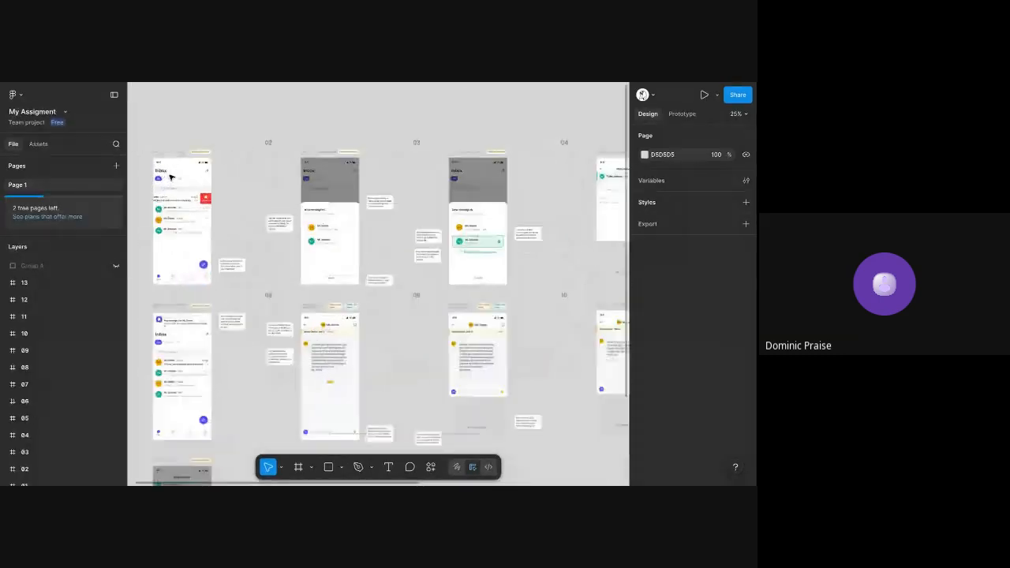
scroll(170, 177, down, 5)
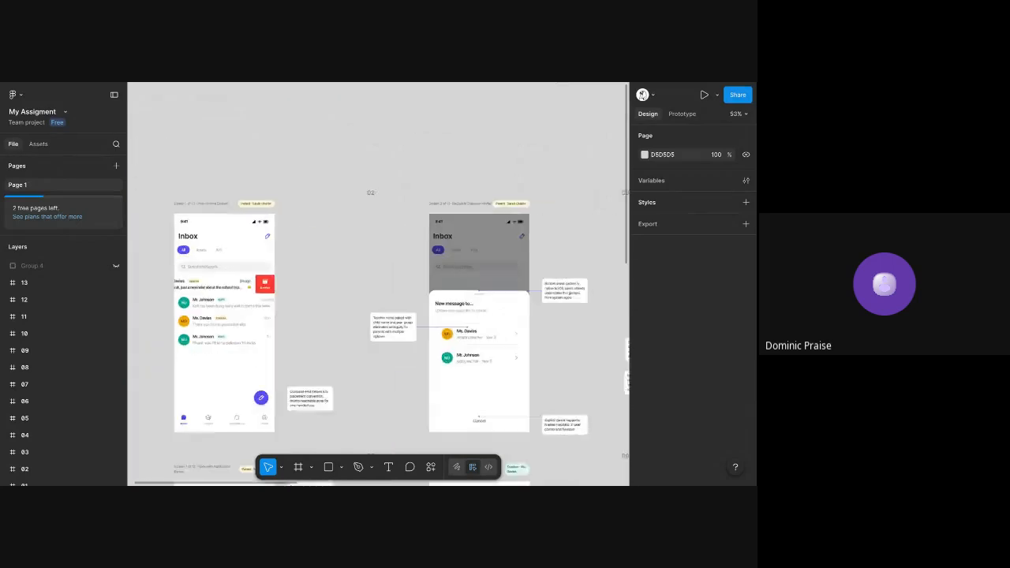
scroll(171, 187, left, 3)
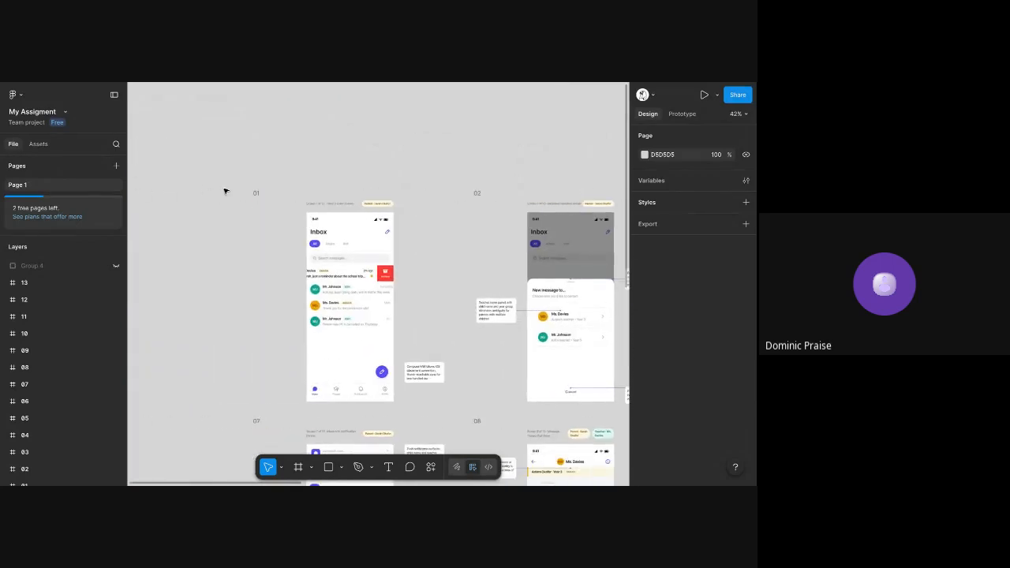
scroll(261, 193, right, 8)
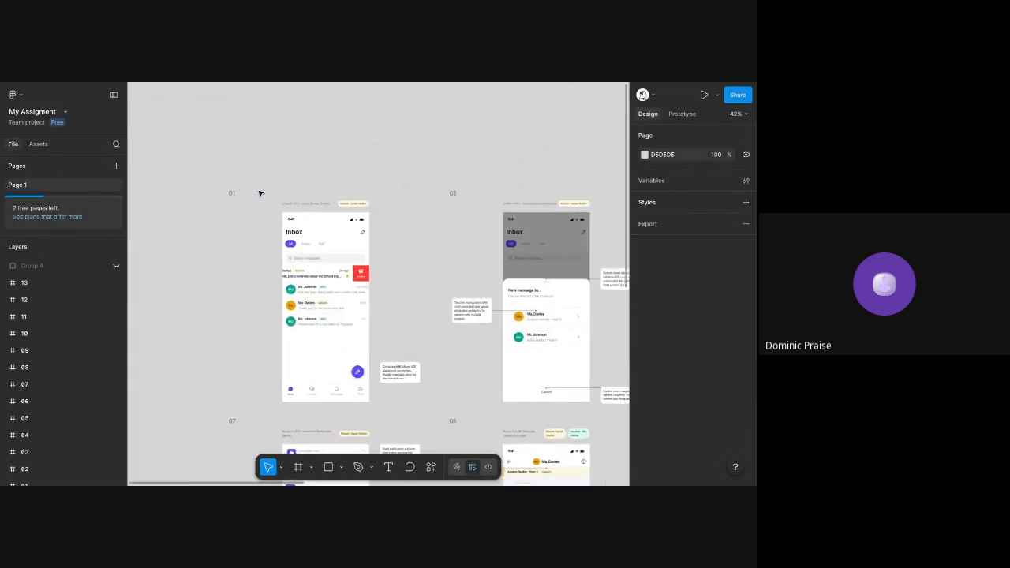
scroll(327, 192, up, 3)
scroll(327, 194, right, 10)
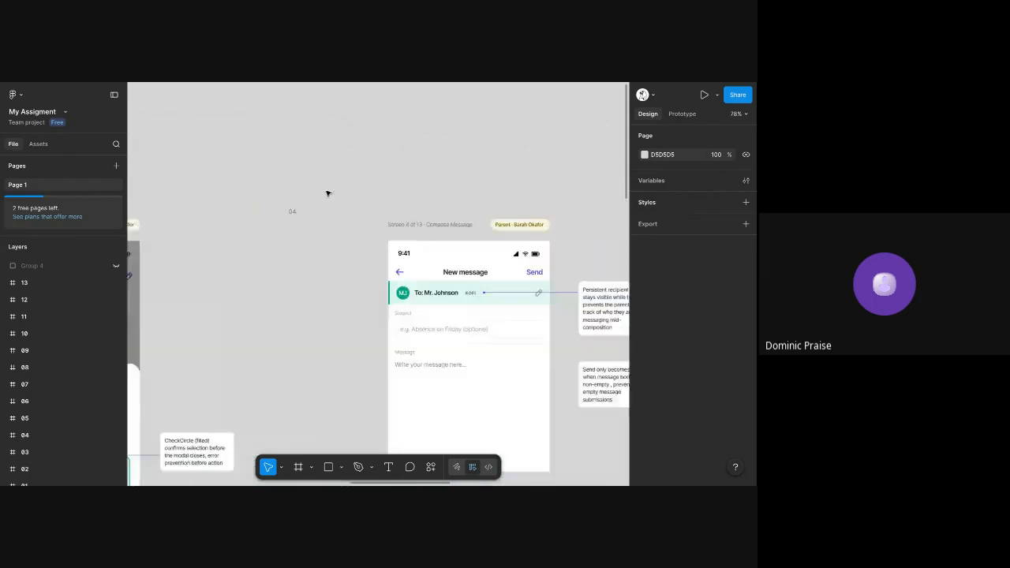
scroll(264, 168, down, 10)
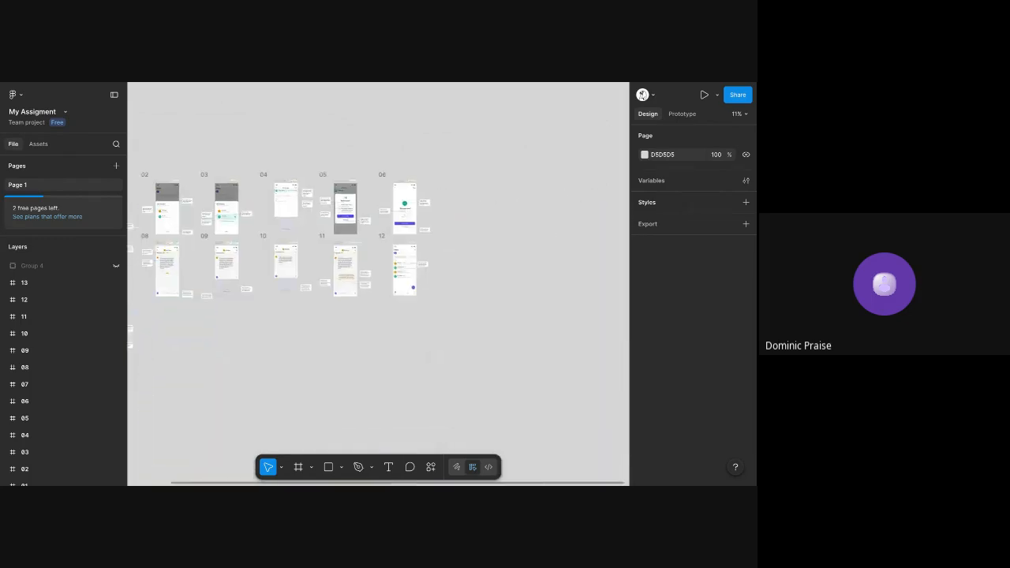
scroll(264, 168, up, 5)
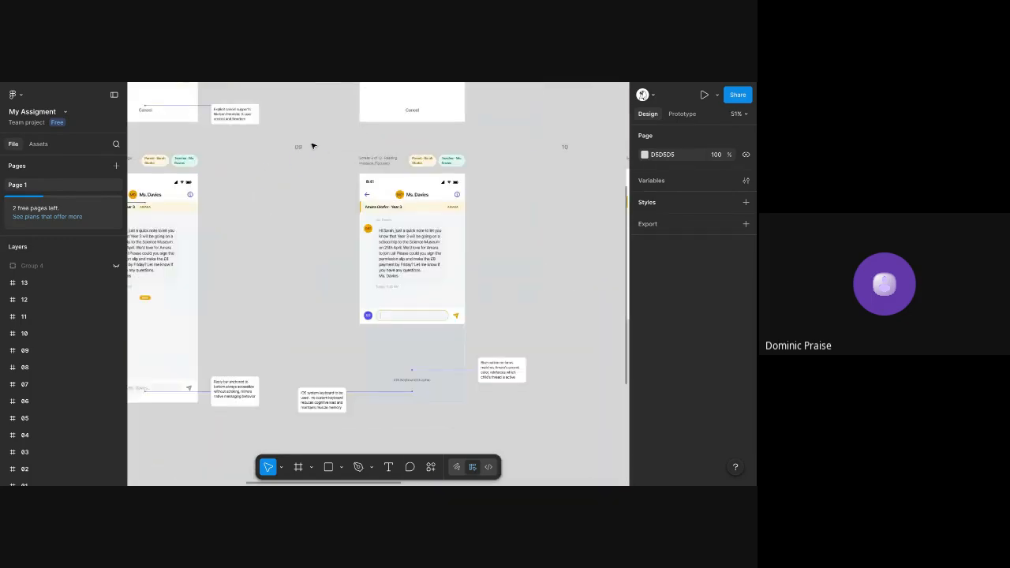
scroll(359, 113, up, 4)
scroll(359, 114, left, 6)
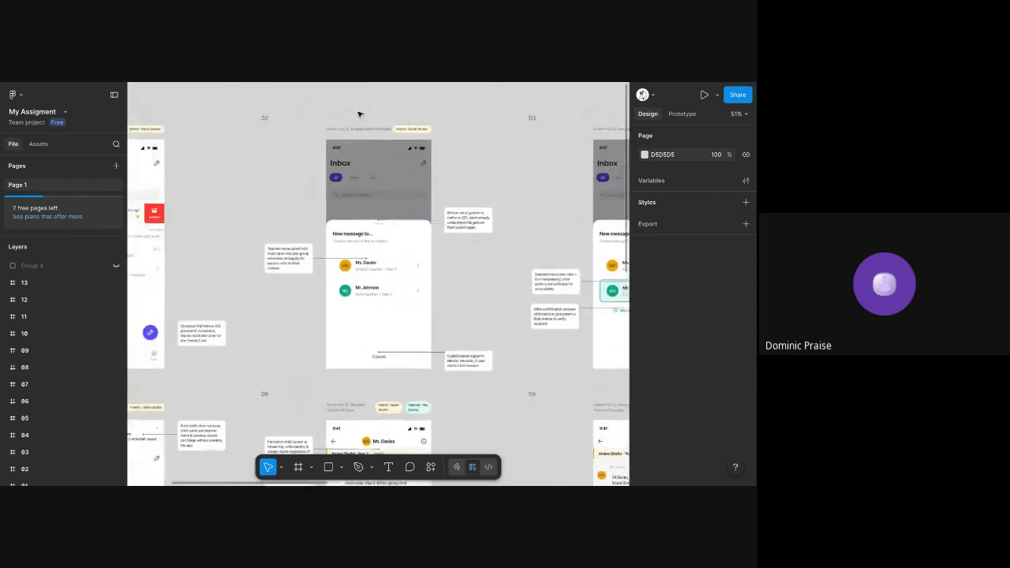
scroll(395, 126, left, 4)
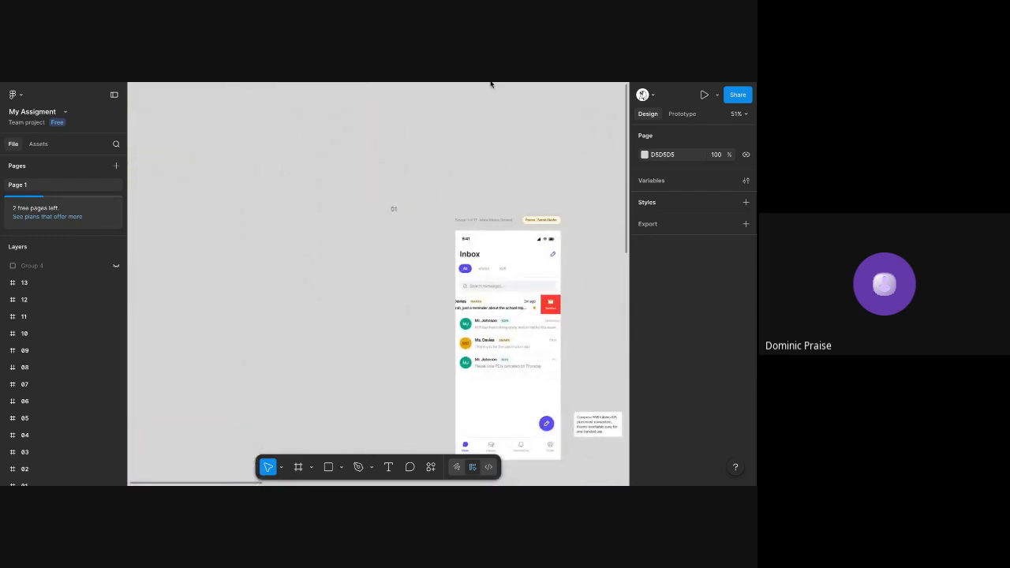
Return to the Untitled file and examine the Splash Screen and onboarding screens 1, 2 and 3
click(301, 82)
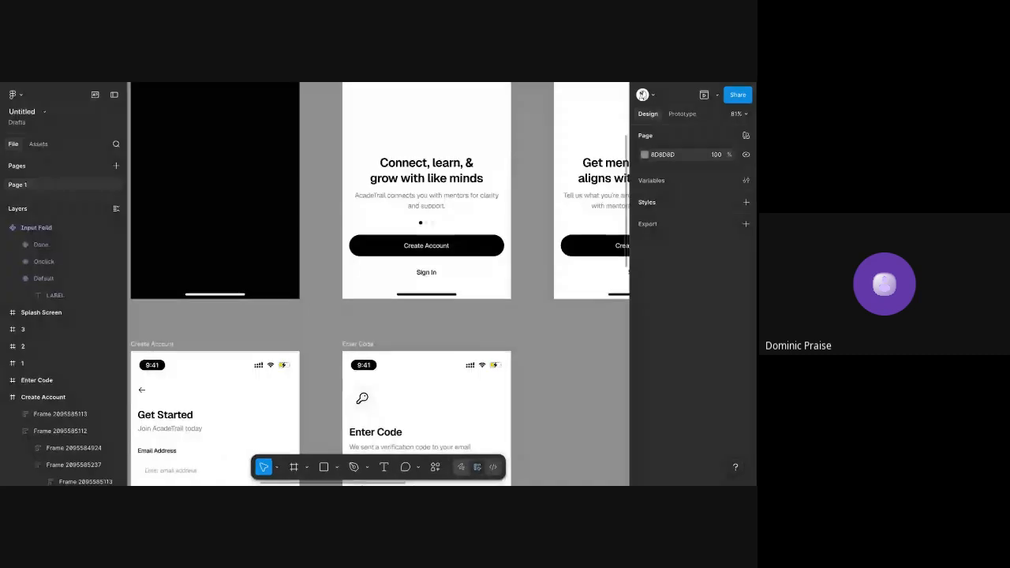
scroll(301, 141, up, 5)
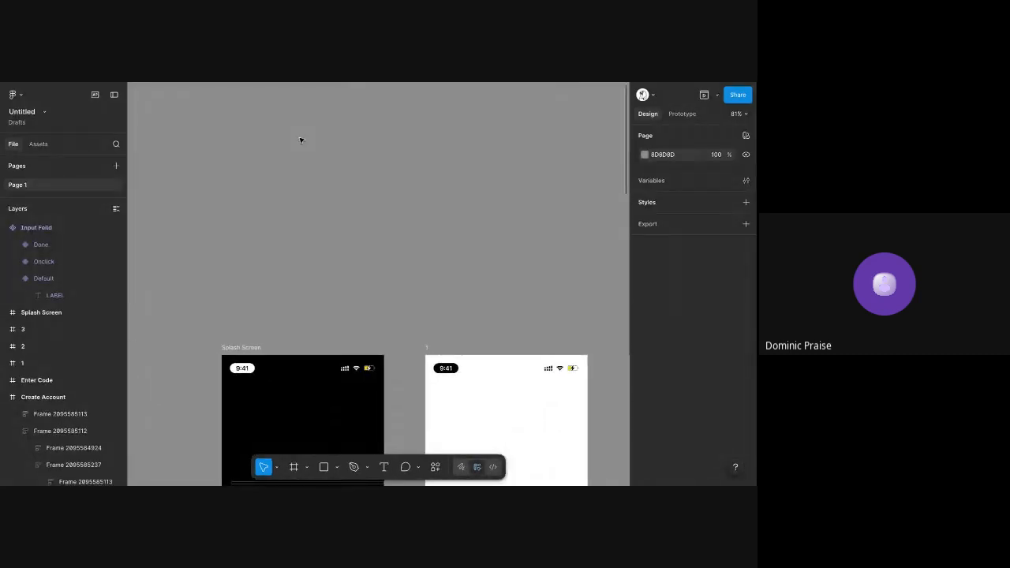
scroll(300, 140, down, 5)
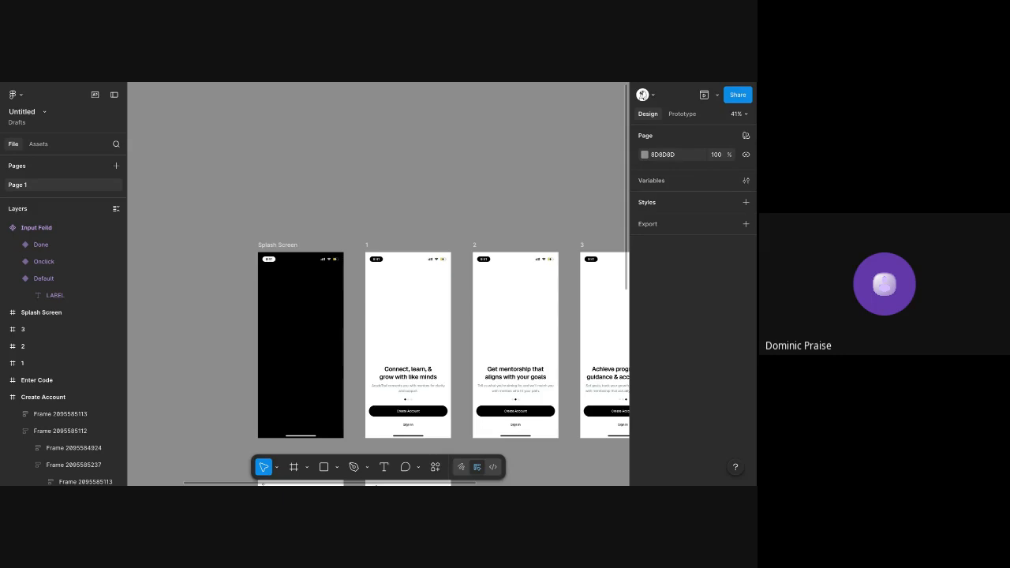
scroll(349, 223, down, 3)
scroll(350, 224, right, 4)
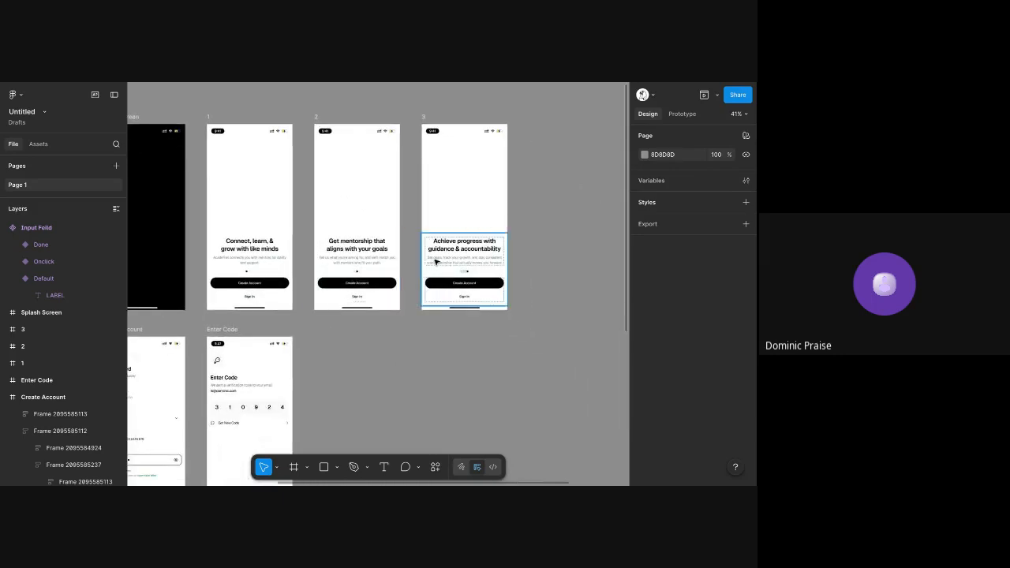
scroll(471, 194, up, 5)
scroll(469, 194, down, 2)
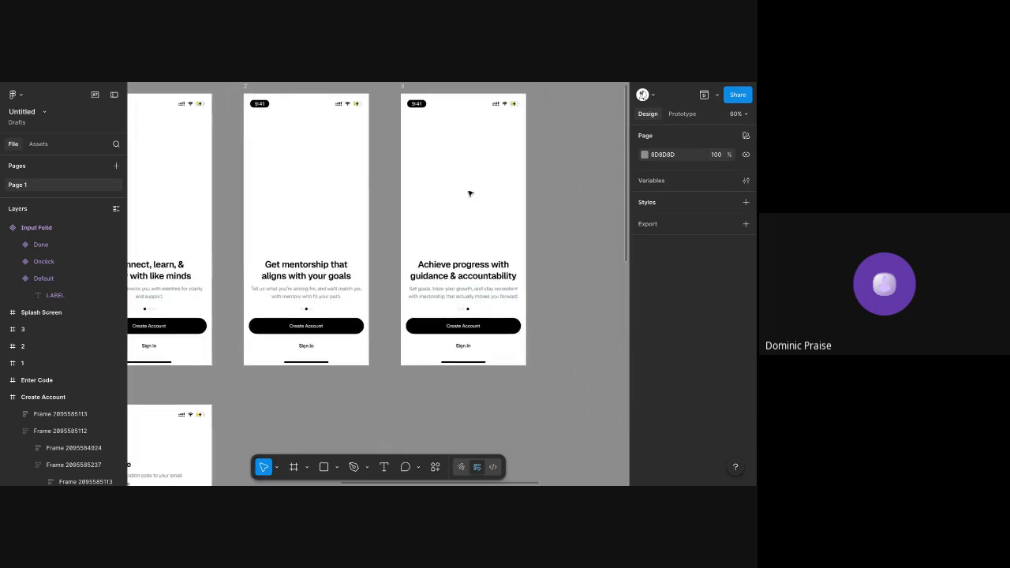
scroll(469, 193, up, 2)
scroll(469, 194, left, 2)
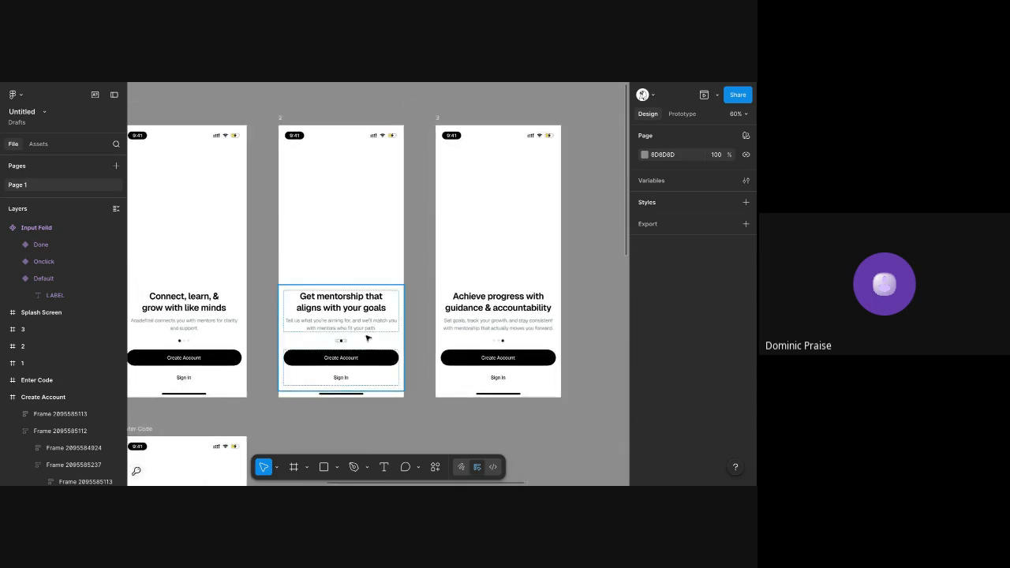
scroll(345, 121, left, 5)
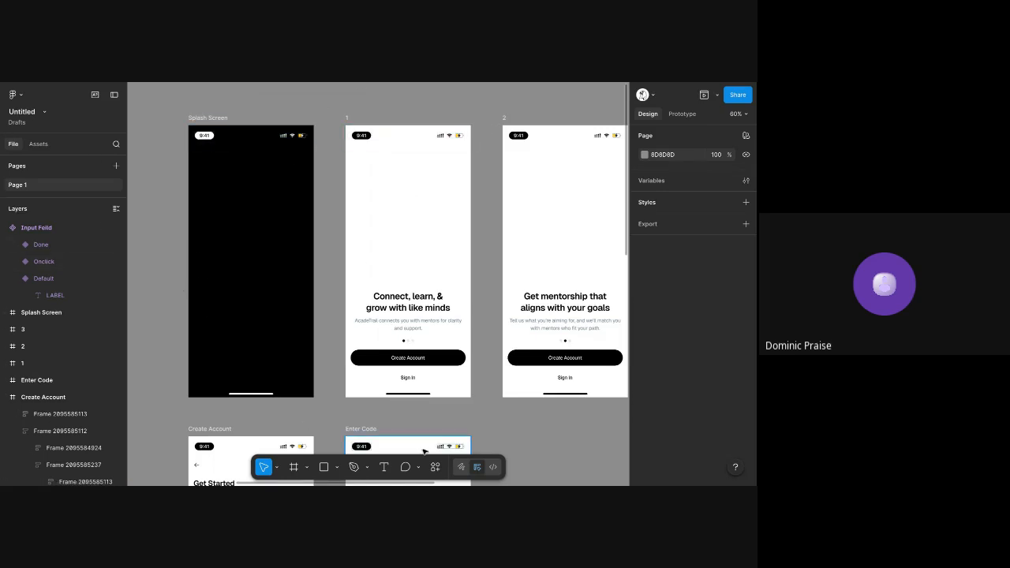
Switch to Dev Mode and inspect the typography code of the heading and description text on screen 1
click(491, 467)
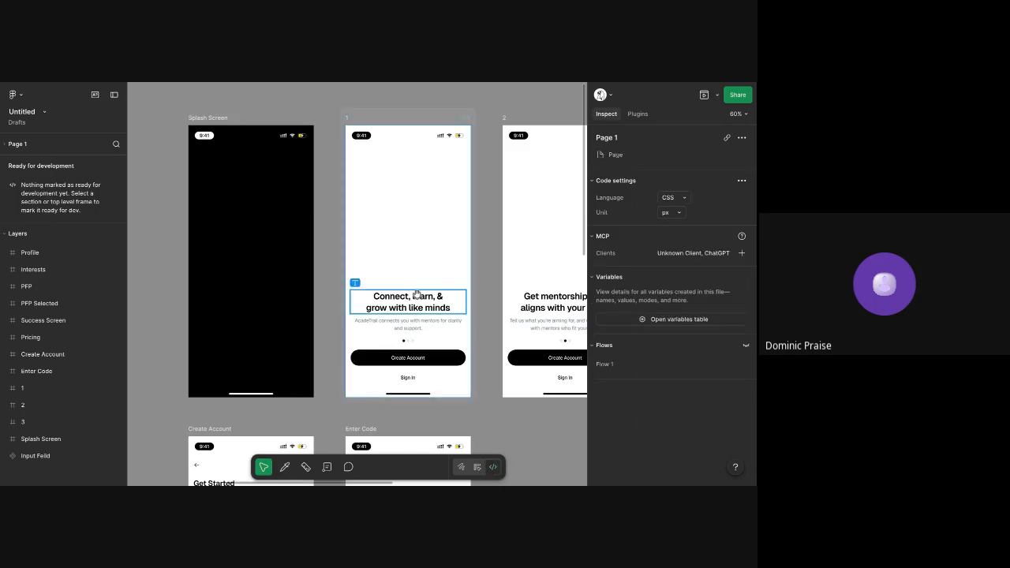
scroll(417, 294, right, 2)
scroll(417, 294, up, 1)
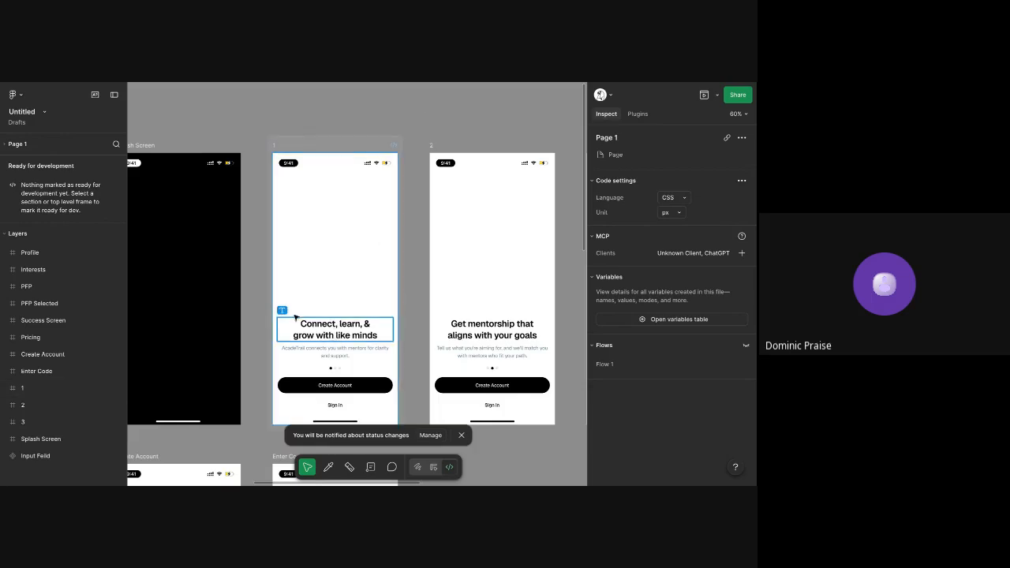
scroll(295, 318, up, 1)
scroll(295, 317, up, 5)
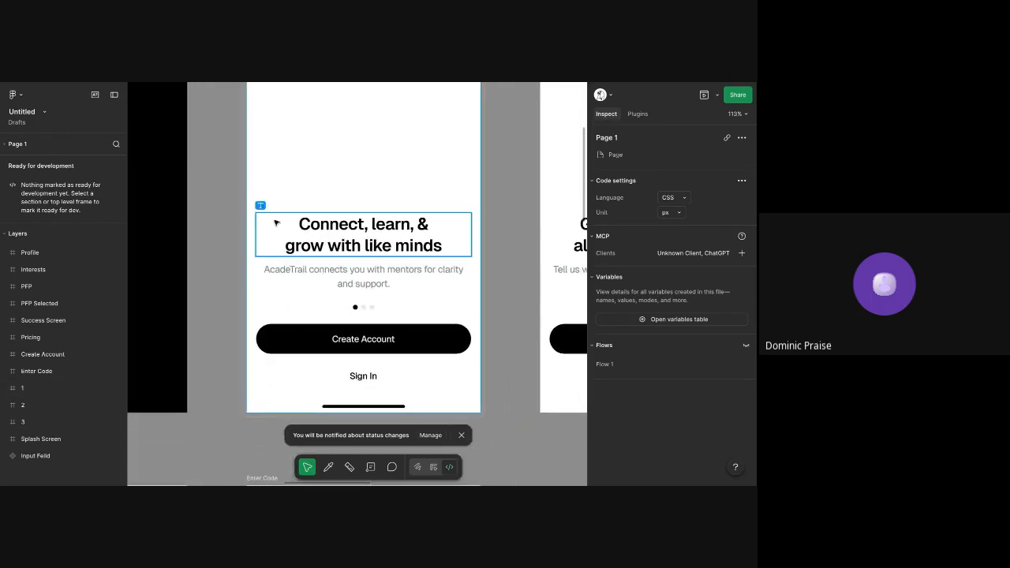
click(276, 222)
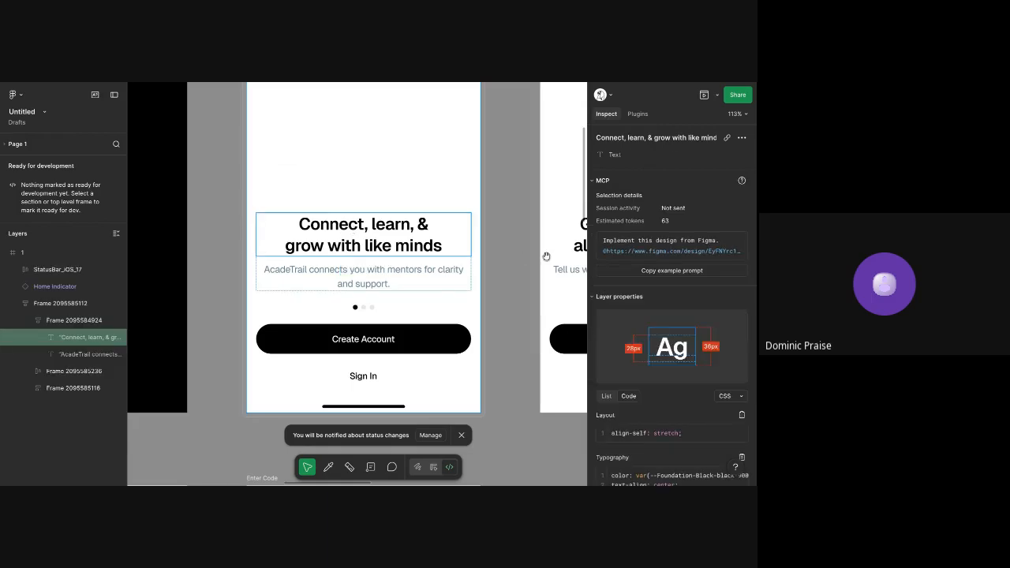
scroll(620, 250, down, 5)
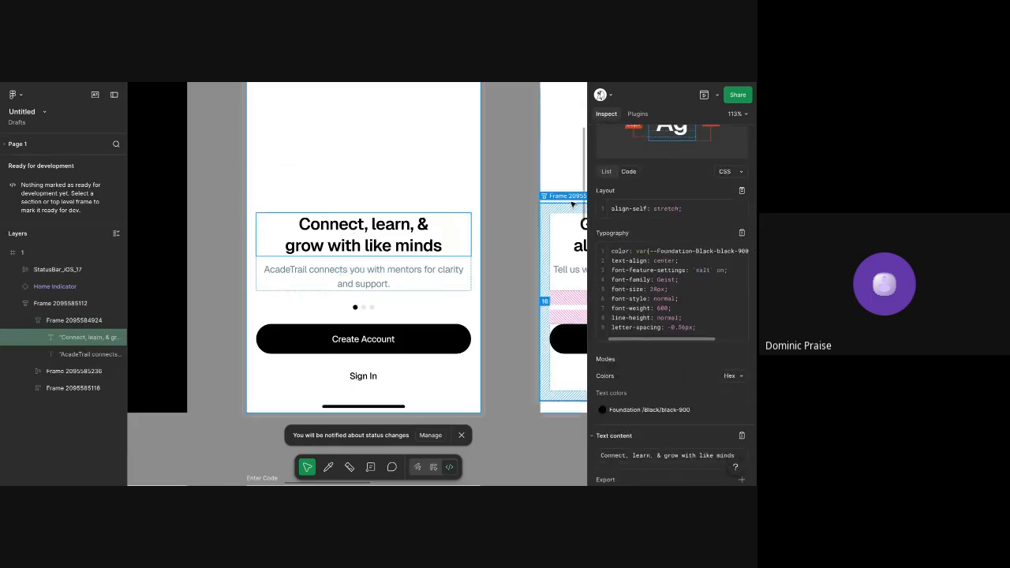
click(388, 277)
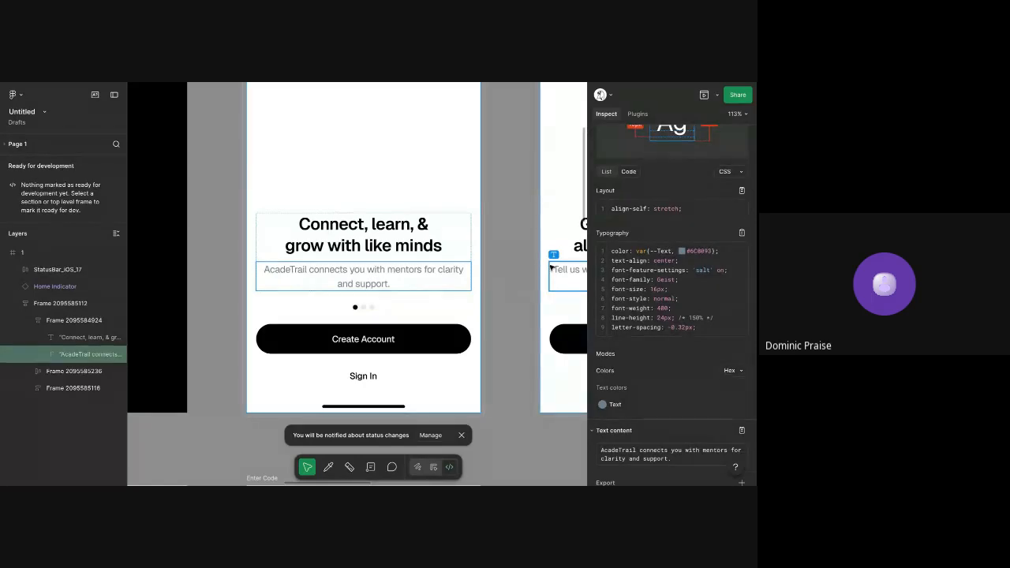
Inspect the padding, gaps and layout code of screen 1's content frame, and the style and interaction of its Create Account button
click(453, 307)
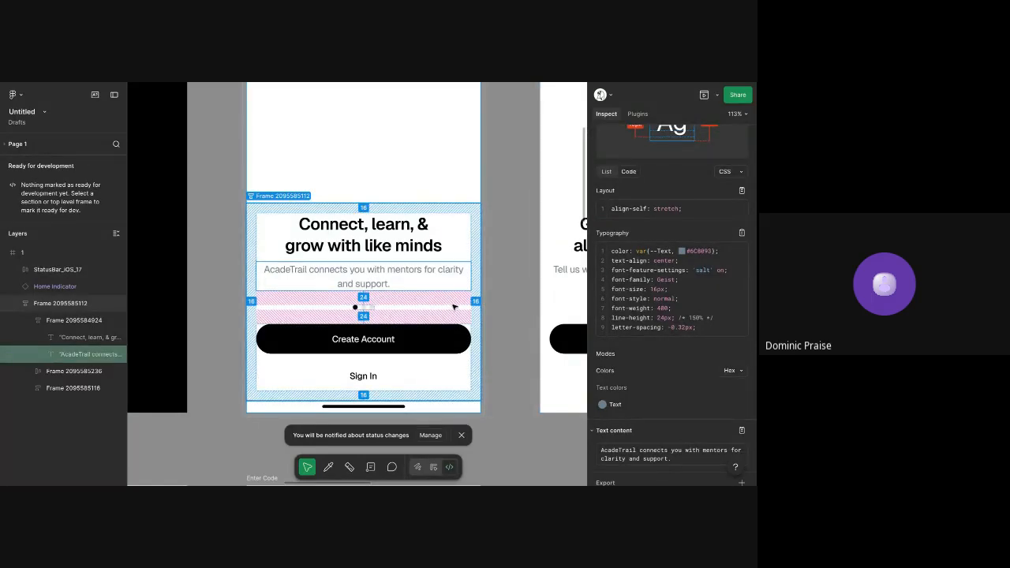
scroll(453, 307, up, 5)
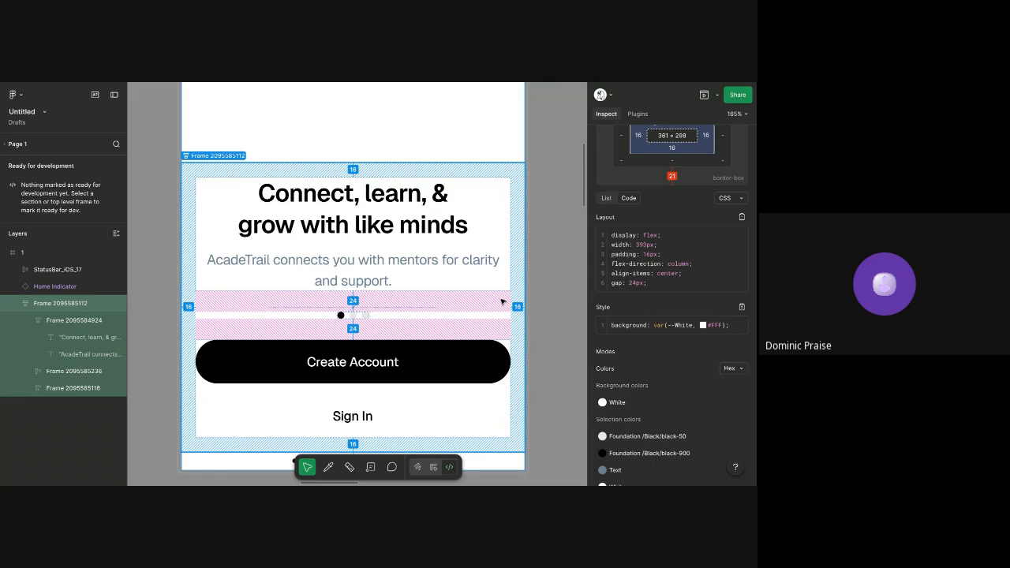
scroll(502, 301, down, 5)
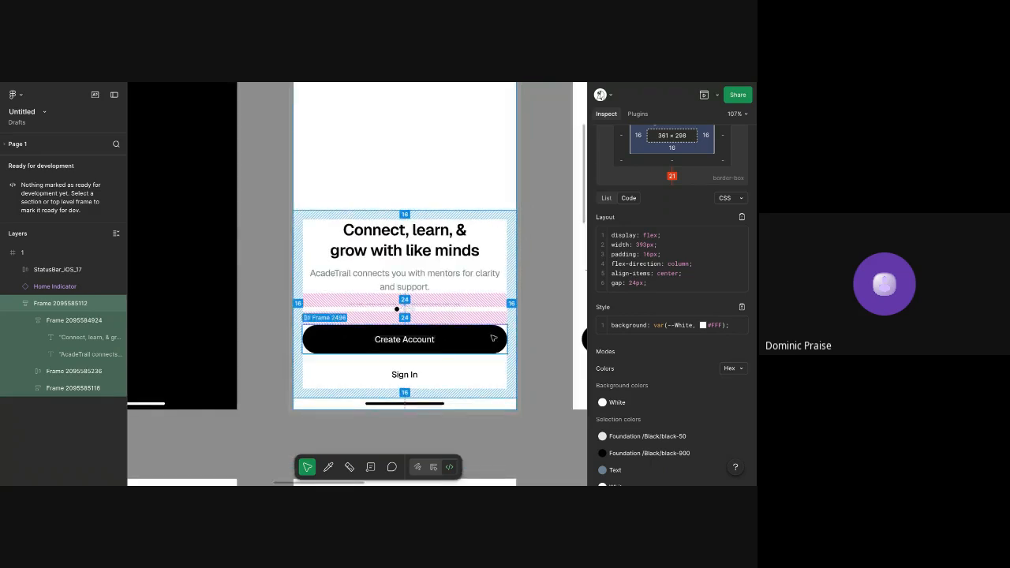
click(493, 338)
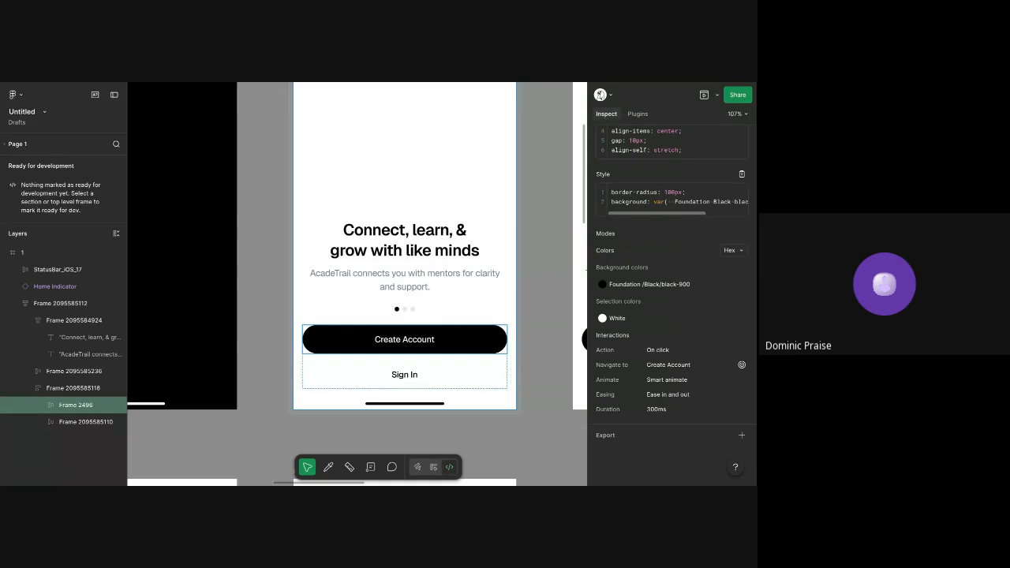
click(300, 211)
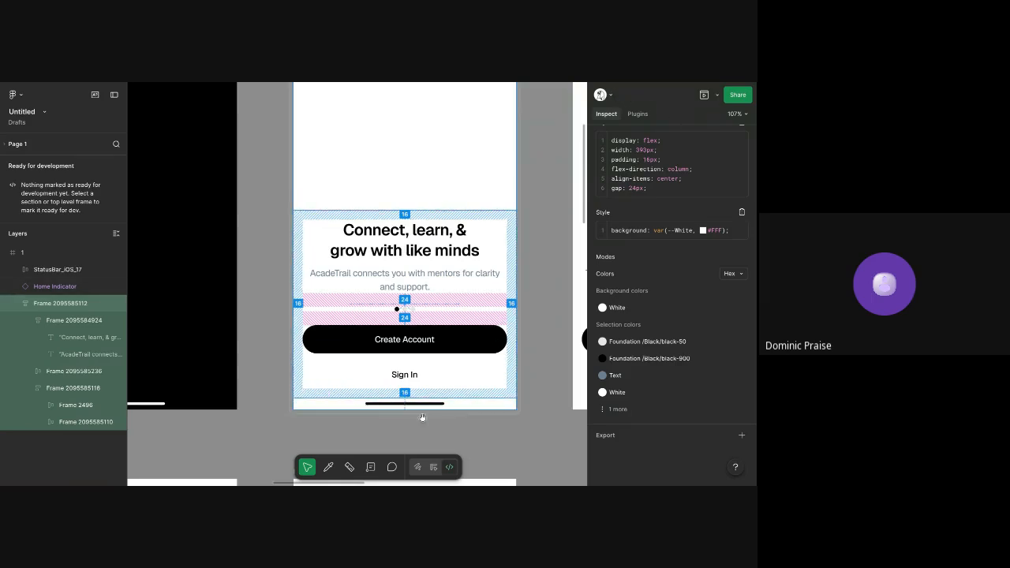
Return to Design mode and look over the Enter Code, Interests, PFP, Success Screen and Pricing frames
key(shift+d)
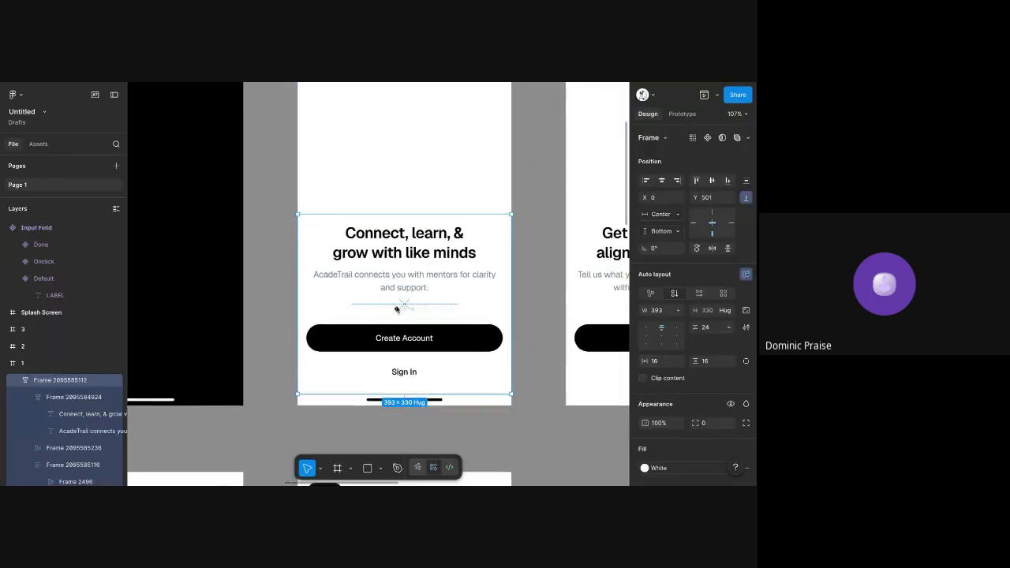
scroll(397, 309, down, 5)
scroll(397, 309, down, 10)
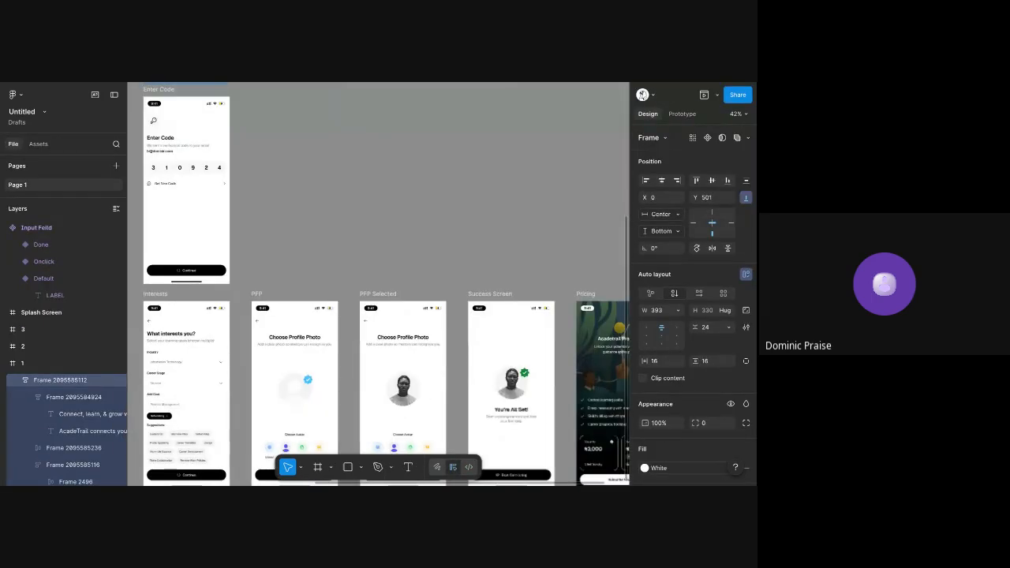
scroll(457, 190, down, 2)
scroll(457, 189, right, 4)
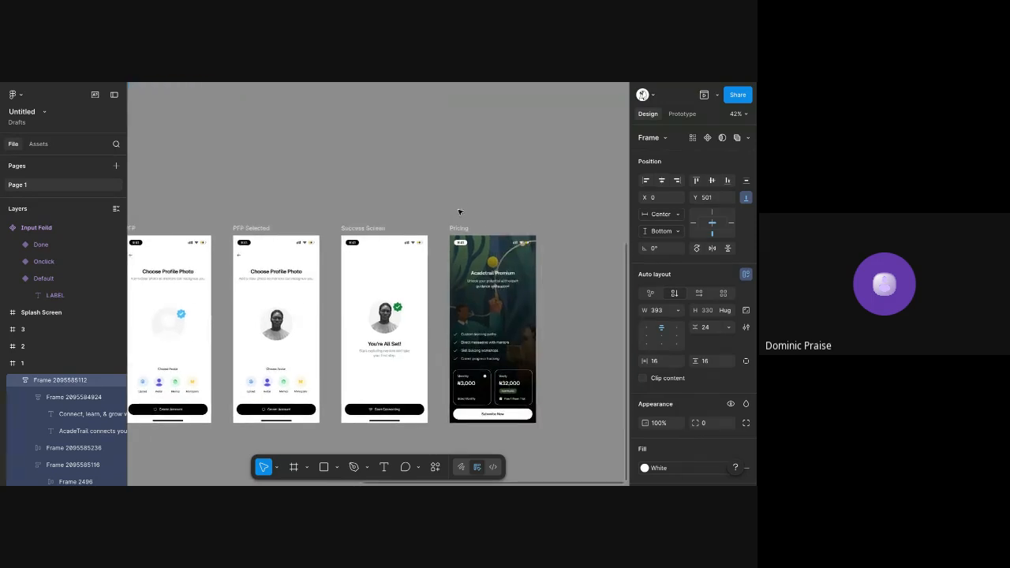
Select the Pricing screen and examine its heading, feature list, plan cards and frame properties
click(526, 304)
scroll(525, 303, up, 5)
scroll(525, 304, up, 2)
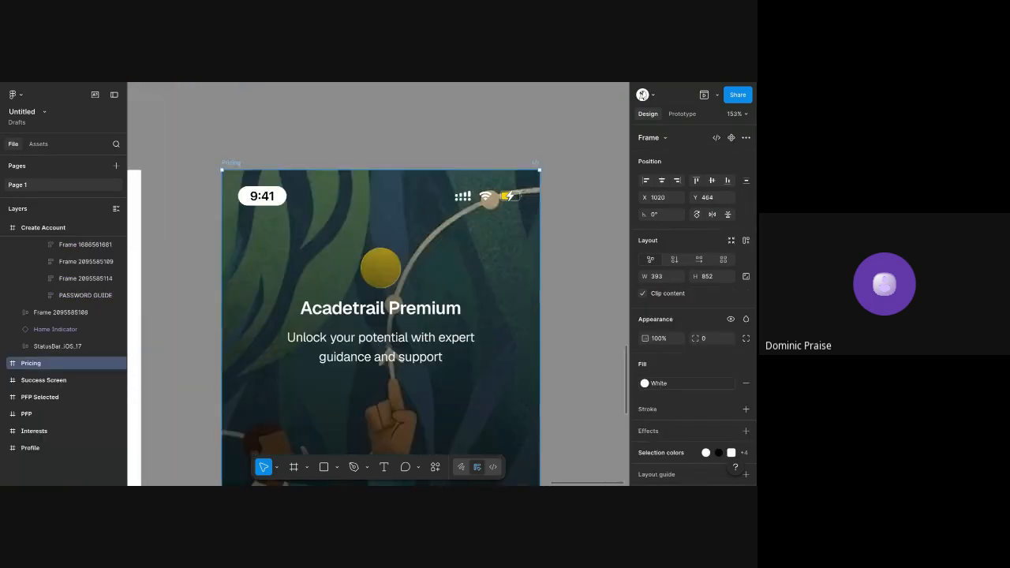
scroll(385, 316, down, 1)
scroll(385, 316, down, 5)
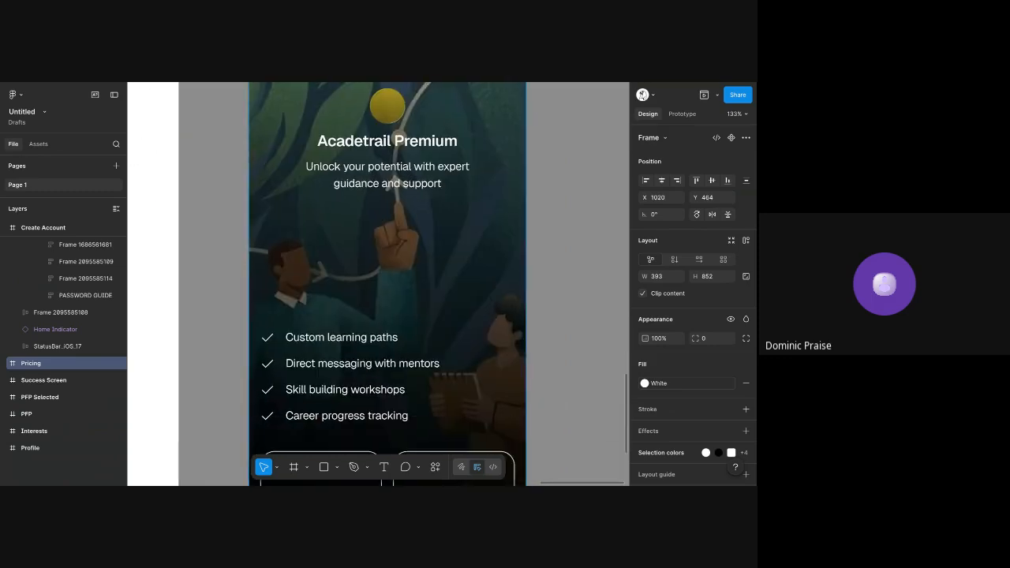
scroll(521, 302, down, 2)
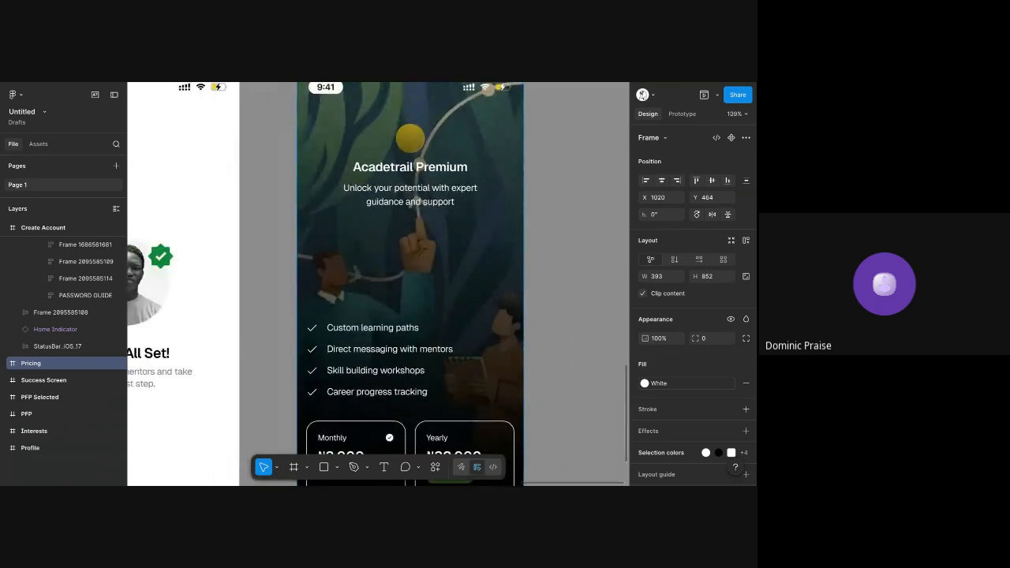
scroll(363, 186, down, 3)
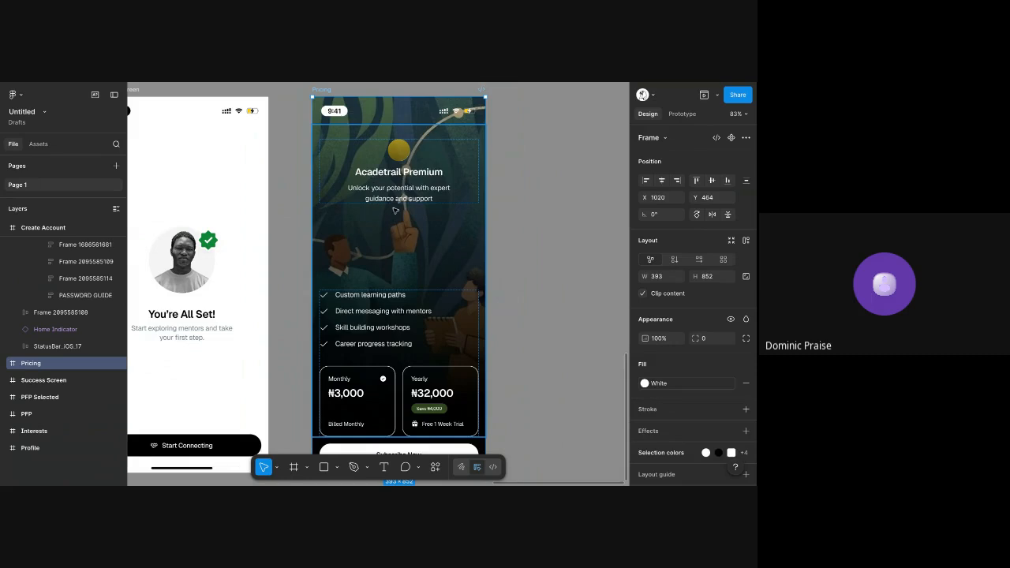
scroll(734, 370, down, 1)
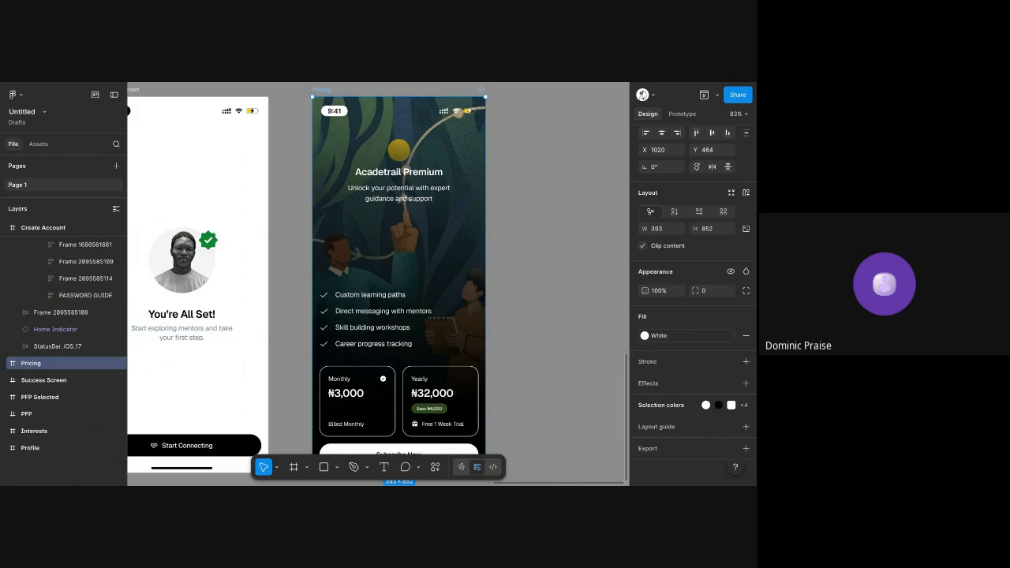
Inspect the checkmark icon in the Monthly plan card up close, and clear the selection
scroll(415, 402, up, 5)
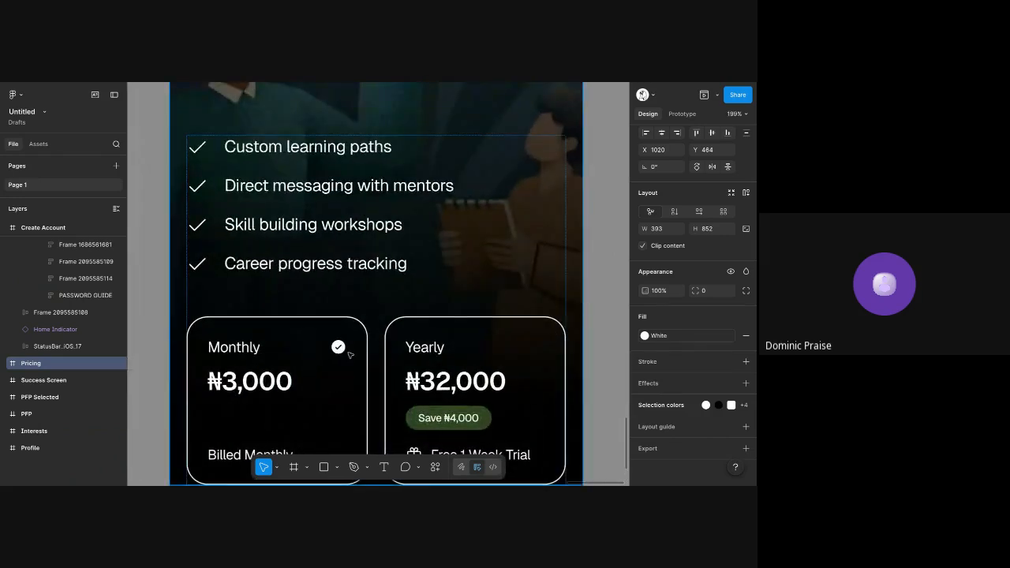
scroll(350, 355, up, 10)
click(330, 308)
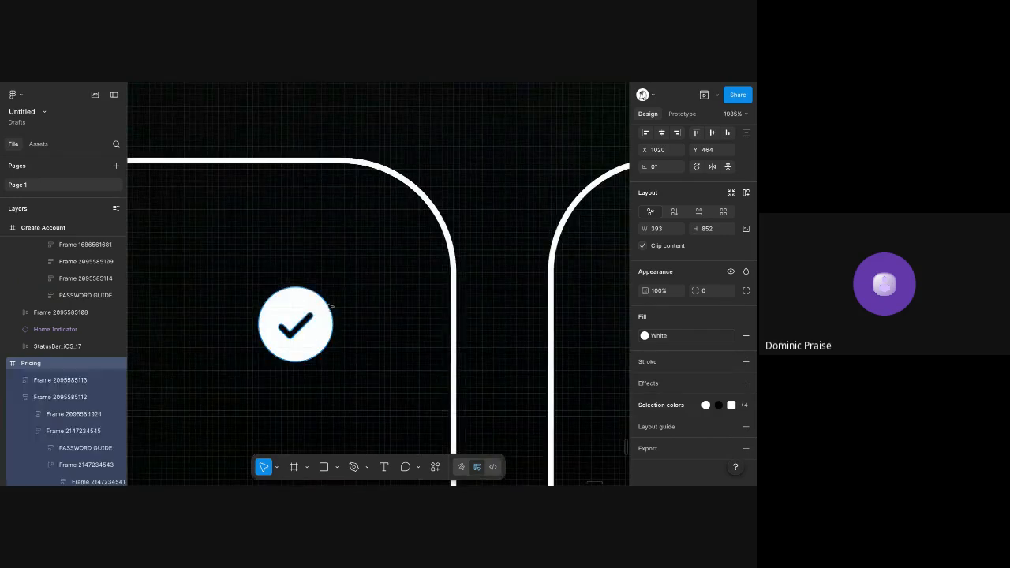
ctrl+click(331, 281)
scroll(331, 281, down, 1)
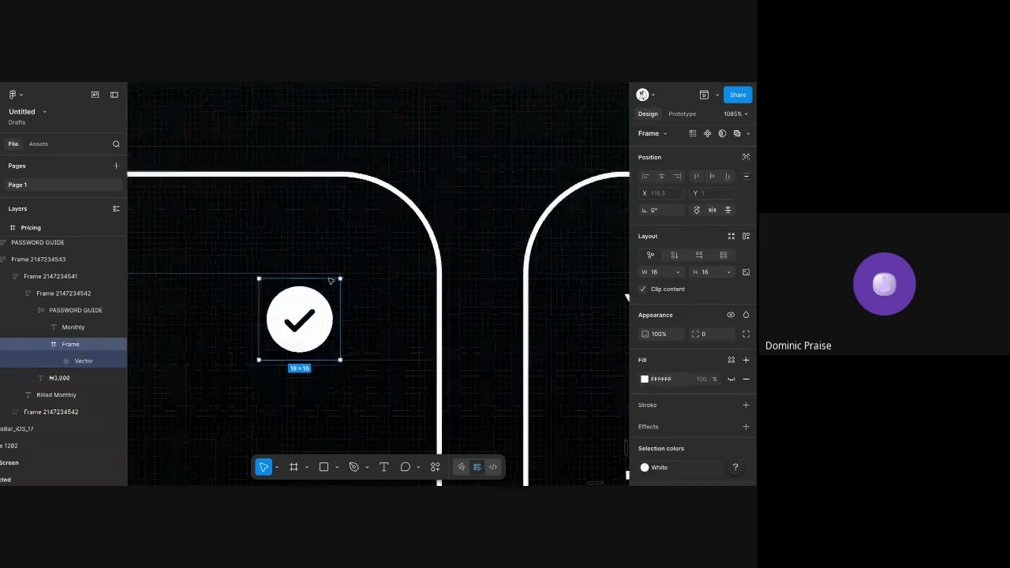
scroll(330, 281, down, 6)
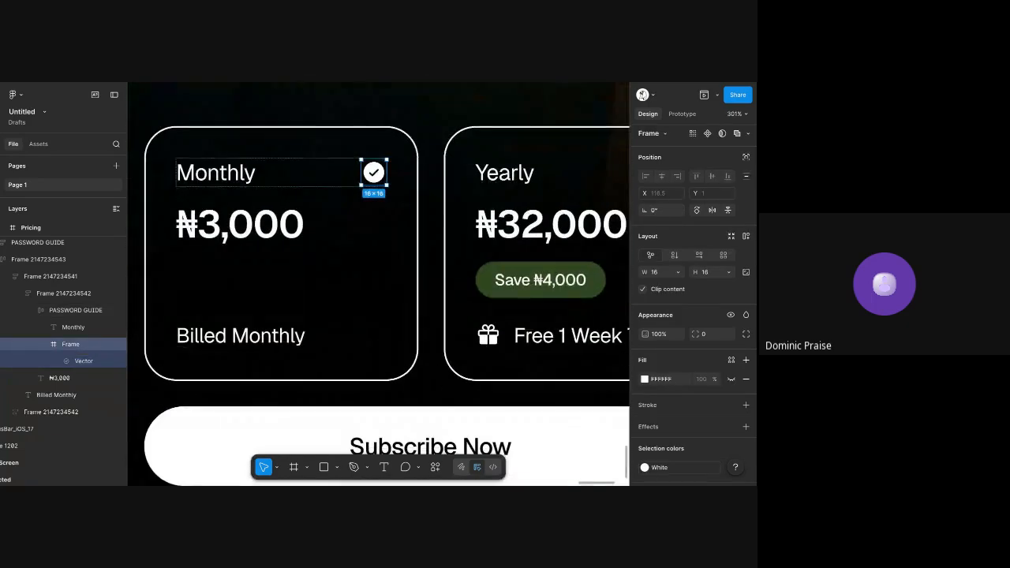
scroll(329, 280, down, 3)
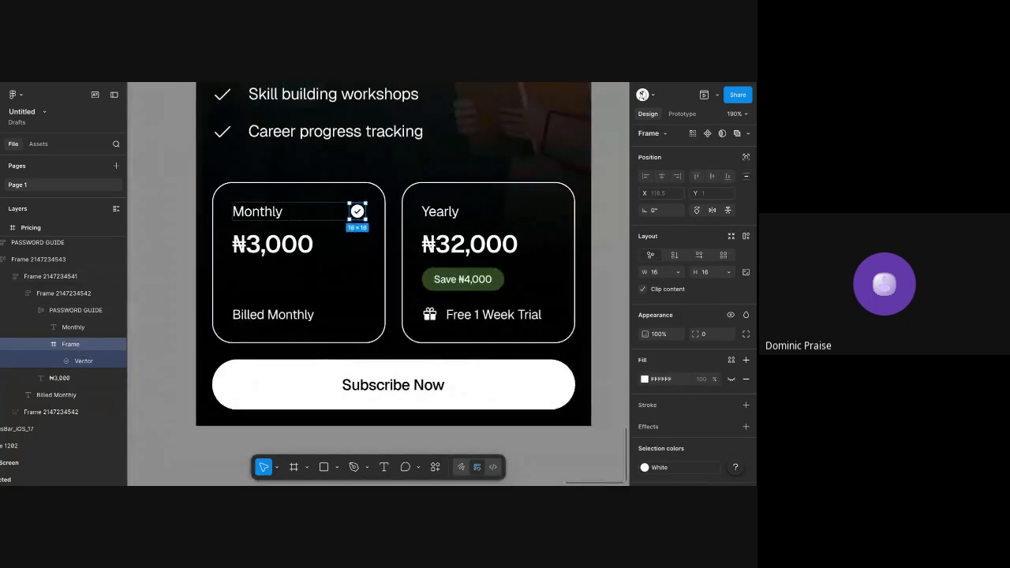
click(616, 127)
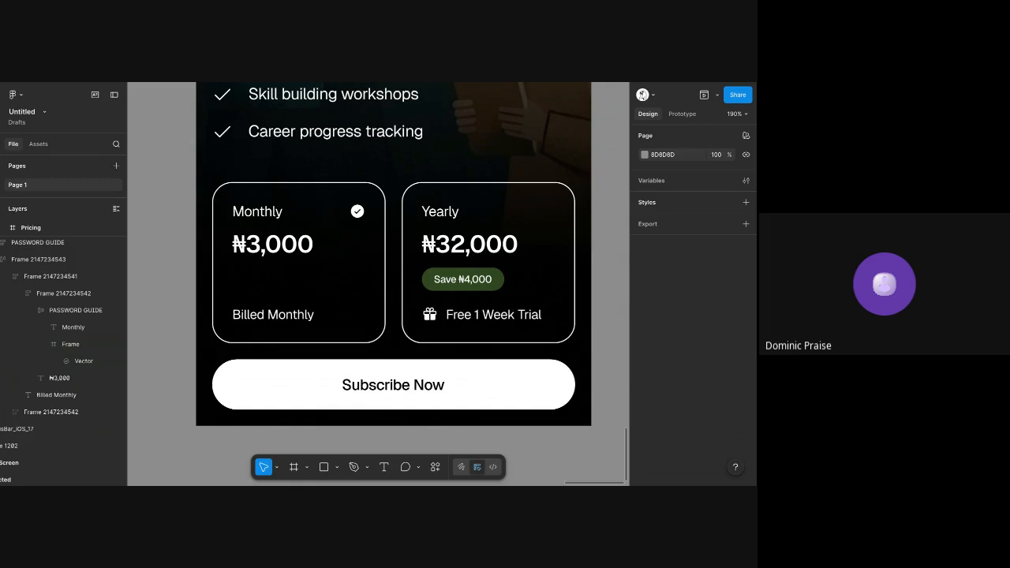
scroll(386, 254, up, 2)
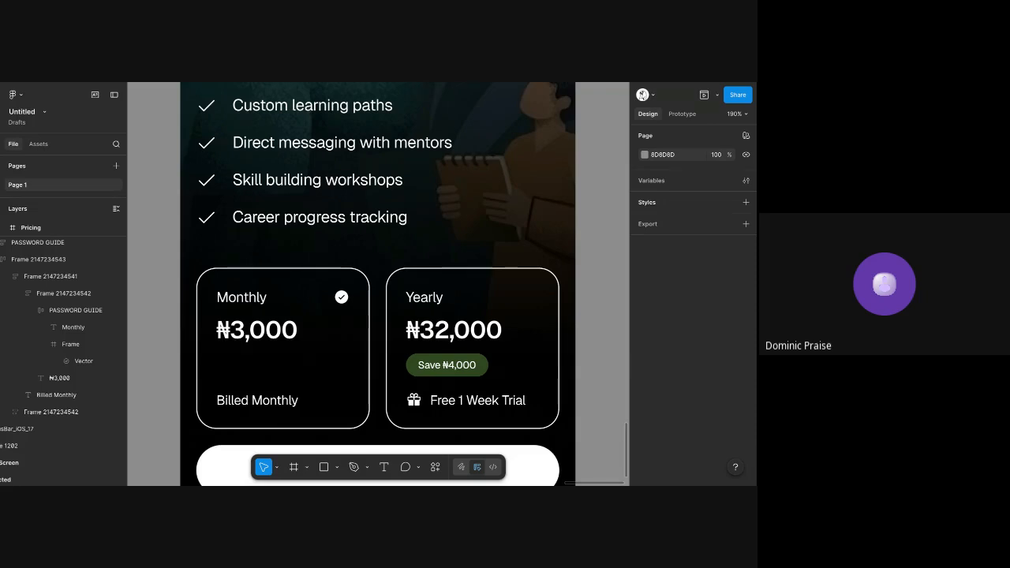
Switch to the Phosphor icons website and browse its introduction, resource links and icon library
key(ctrl+Tab)
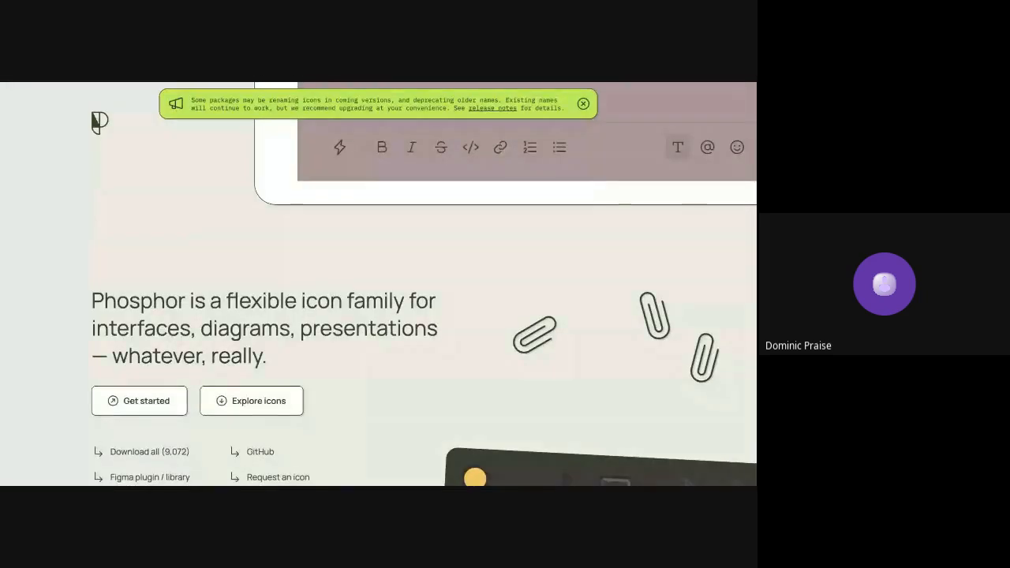
scroll(204, 208, down, 3)
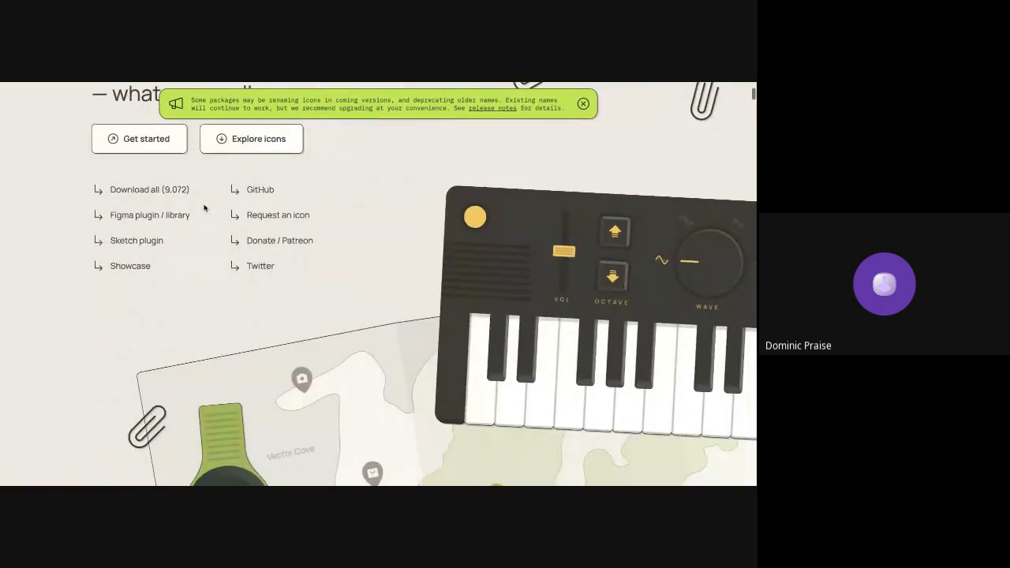
scroll(424, 284, up, 3)
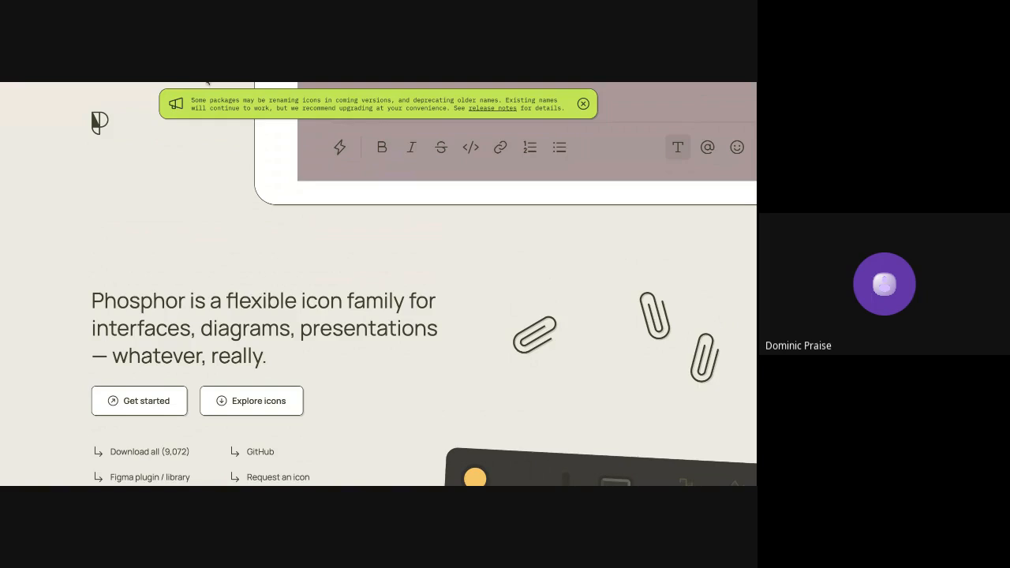
scroll(215, 174, down, 3)
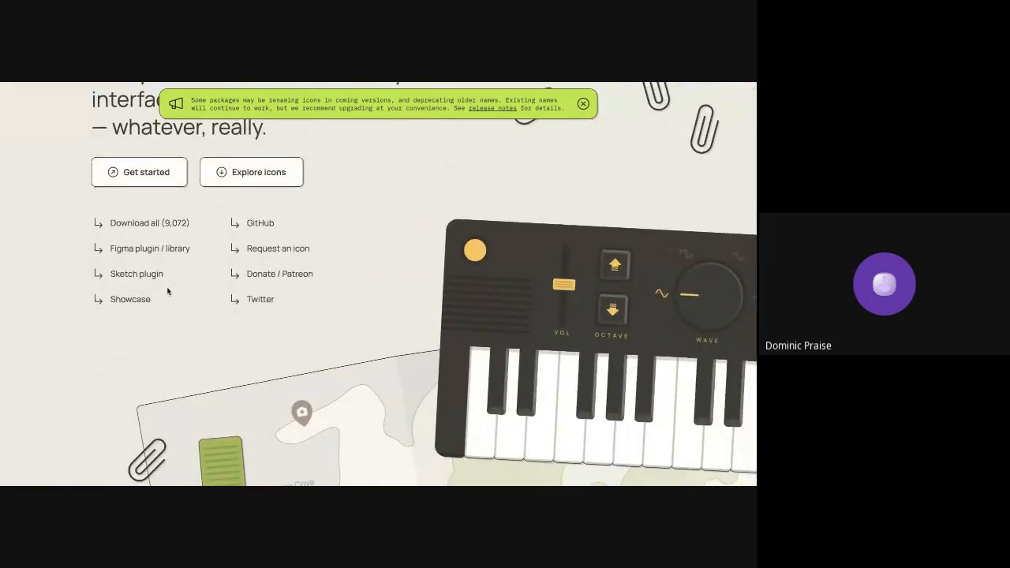
scroll(167, 291, down, 10)
scroll(167, 291, up, 10)
scroll(168, 292, down, 20)
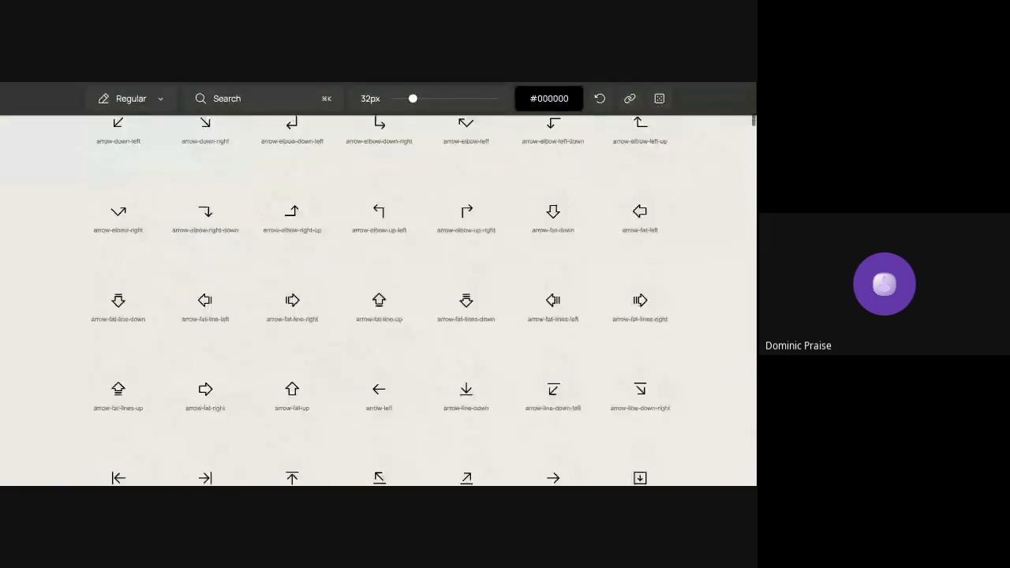
scroll(379, 300, down, 20)
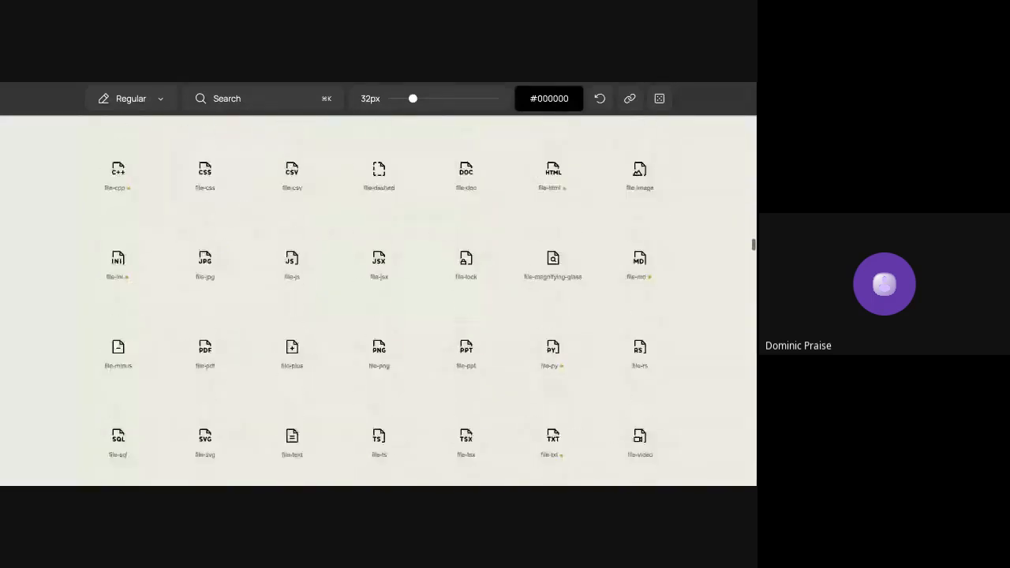
scroll(201, 299, down, 15)
Open the details of the map-pin icon and view its React code and tags
click(203, 258)
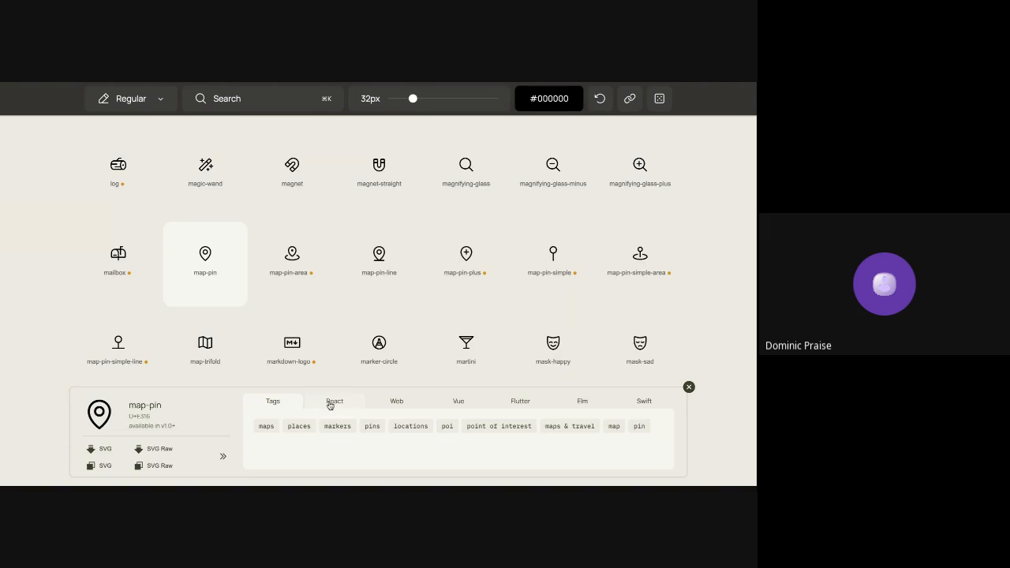
click(330, 404)
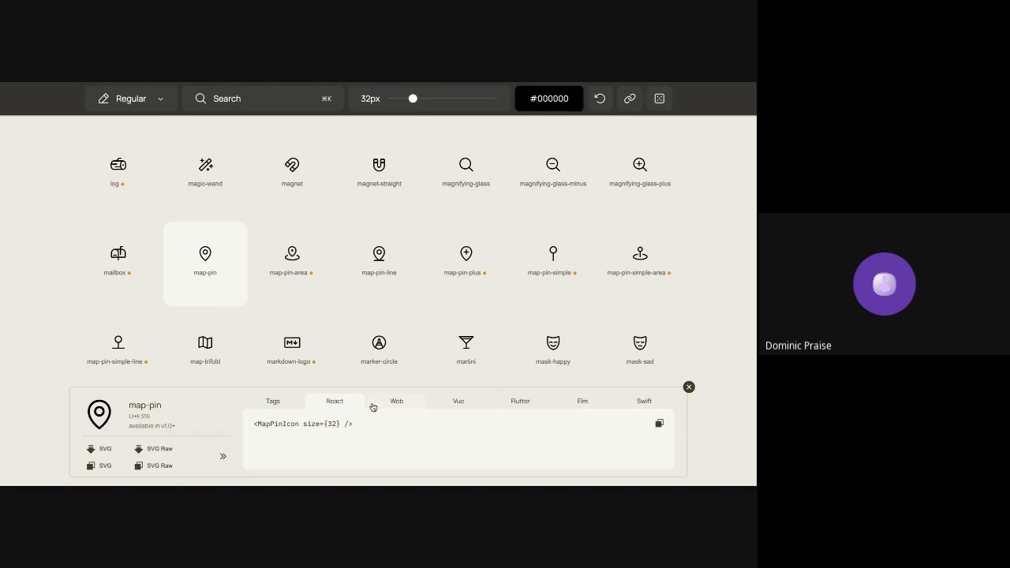
click(289, 406)
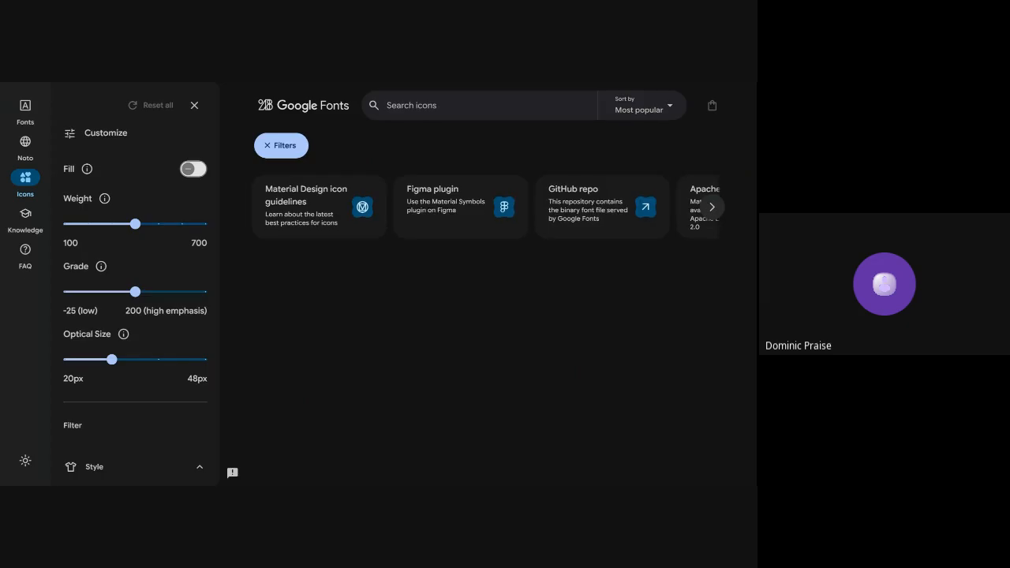
On the Google Fonts icons page, hide the filters and examine the Home icon's web instructions and code
click(194, 105)
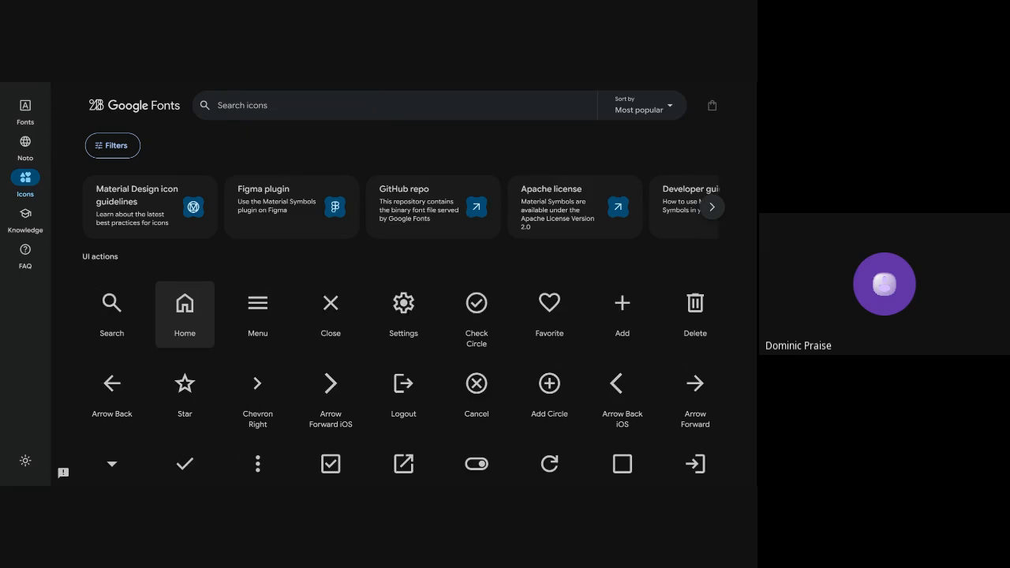
click(185, 308)
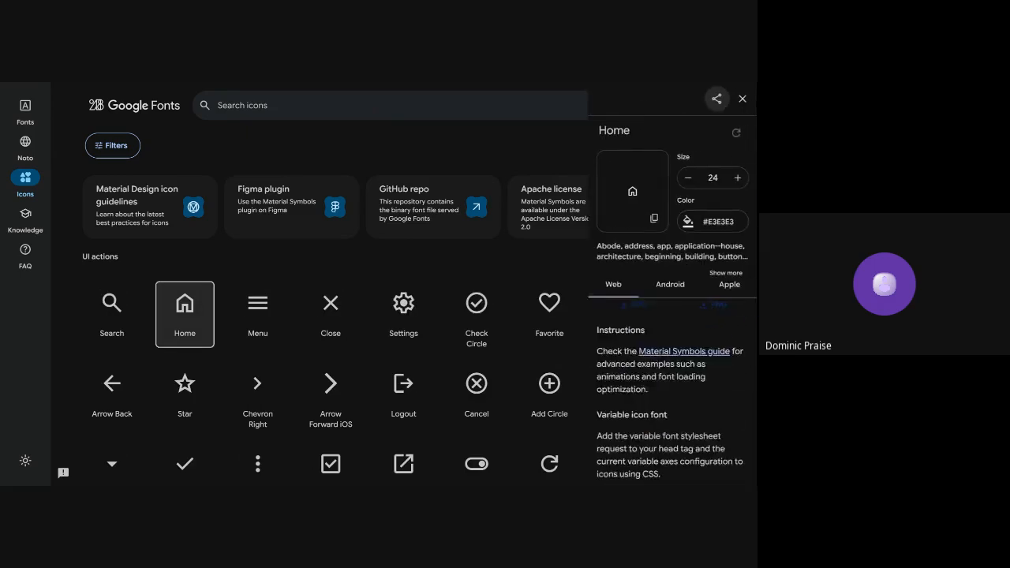
scroll(618, 306, down, 8)
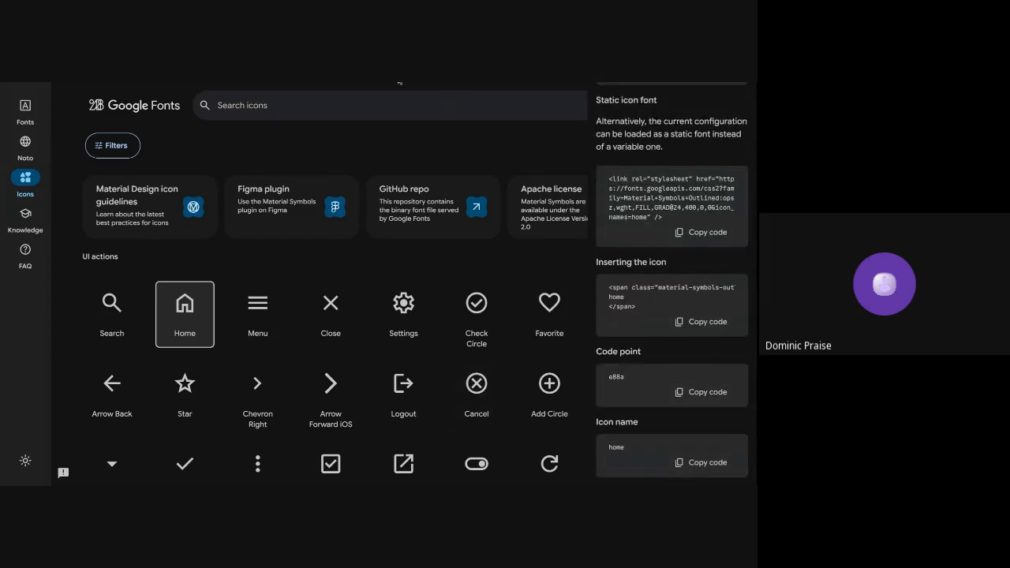
Back in the Untitled Figma file, duplicate the Pricing screen and delete everything from the copy except its background image
key(ctrl+Tab)
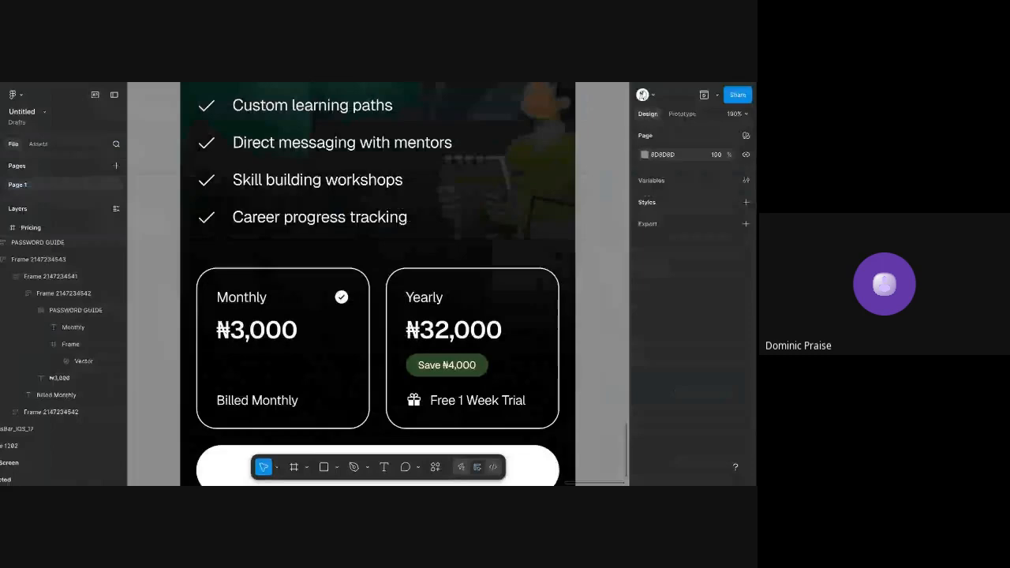
scroll(230, 239, down, 5)
scroll(232, 239, up, 1)
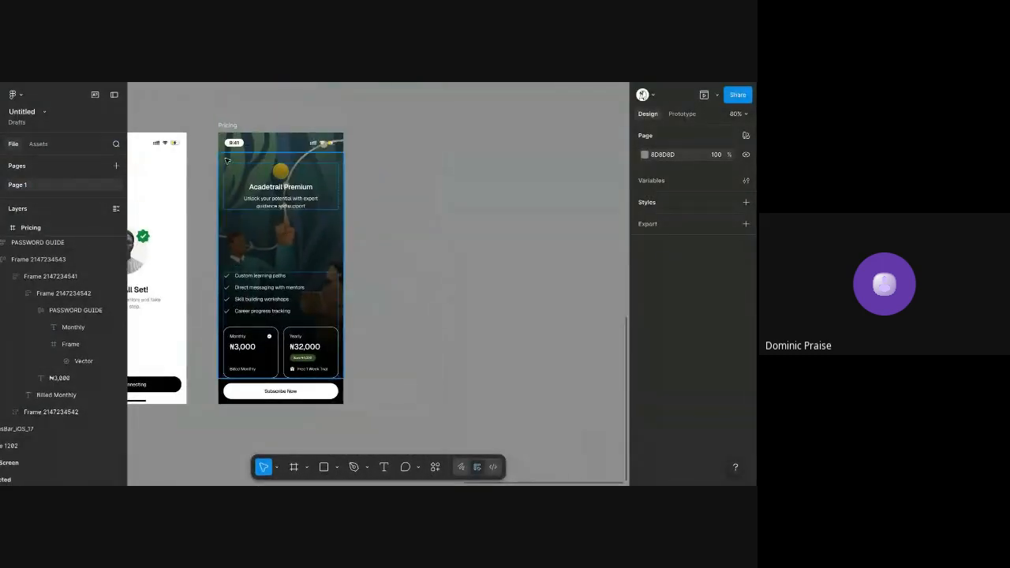
click(223, 129)
key(ctrl+d)
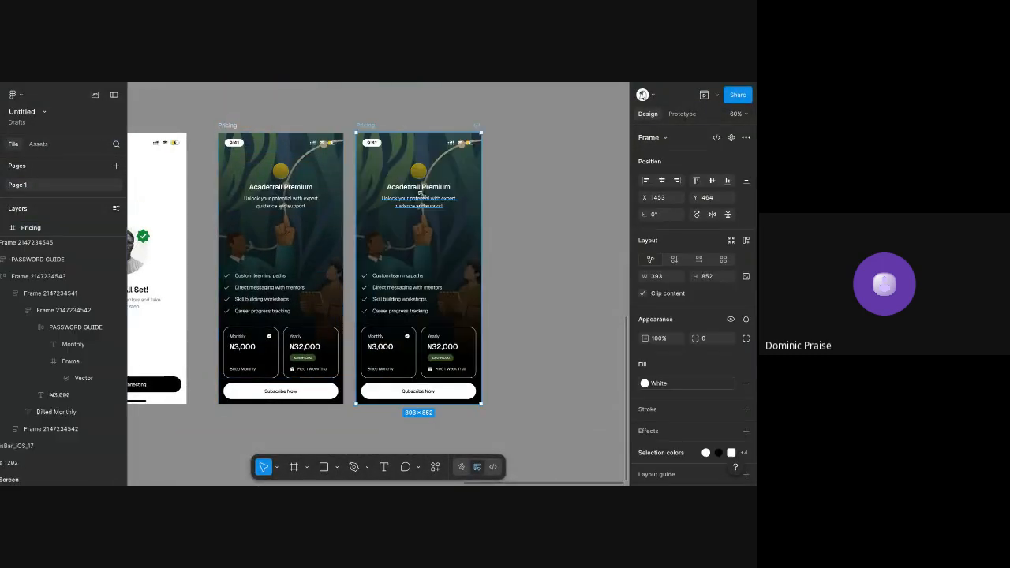
drag(424, 149, 429, 396)
key(Delete)
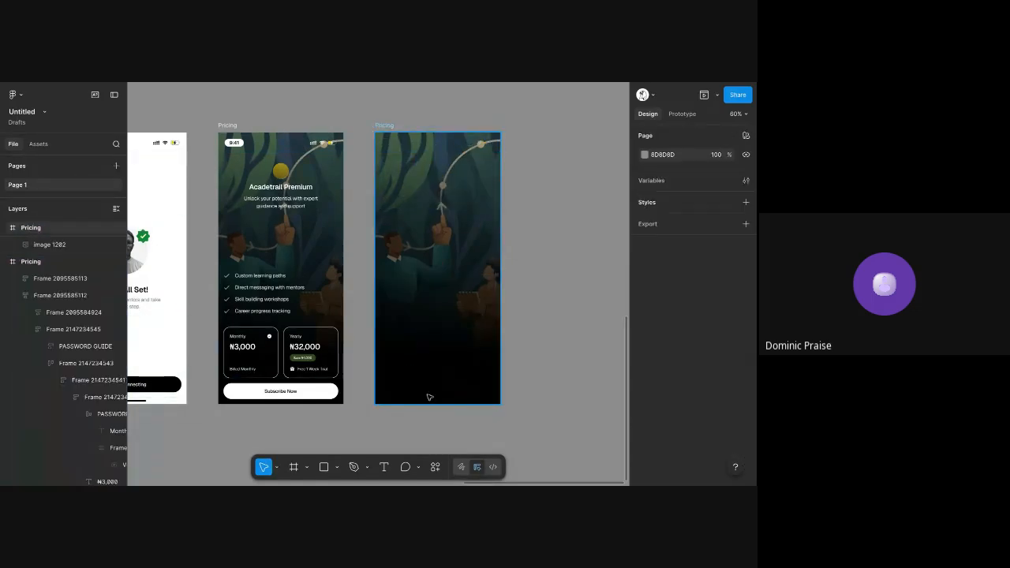
Add a 1x PNG export setting to the background-only Pricing copy and export it
click(388, 126)
scroll(686, 331, down, 5)
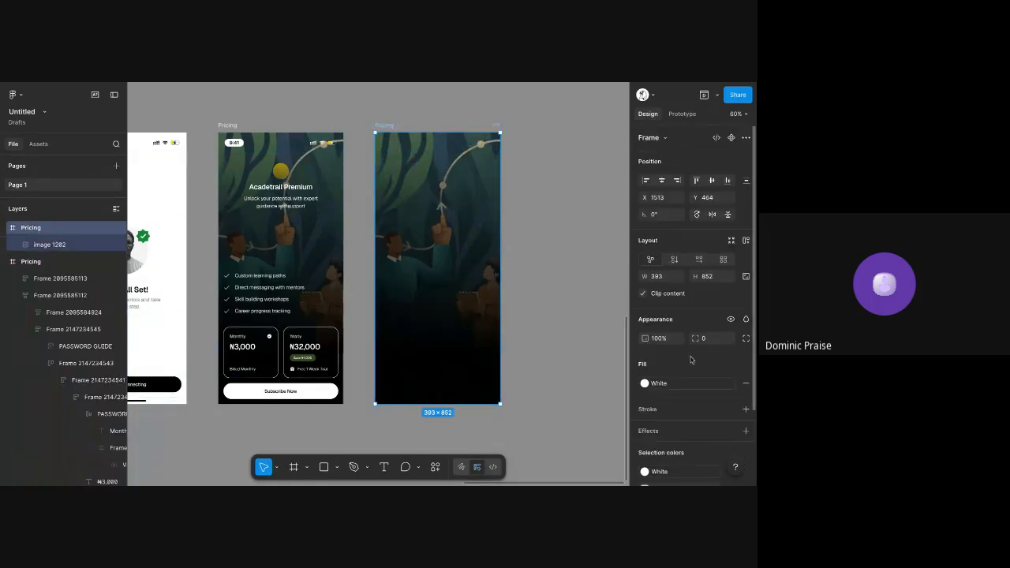
click(671, 447)
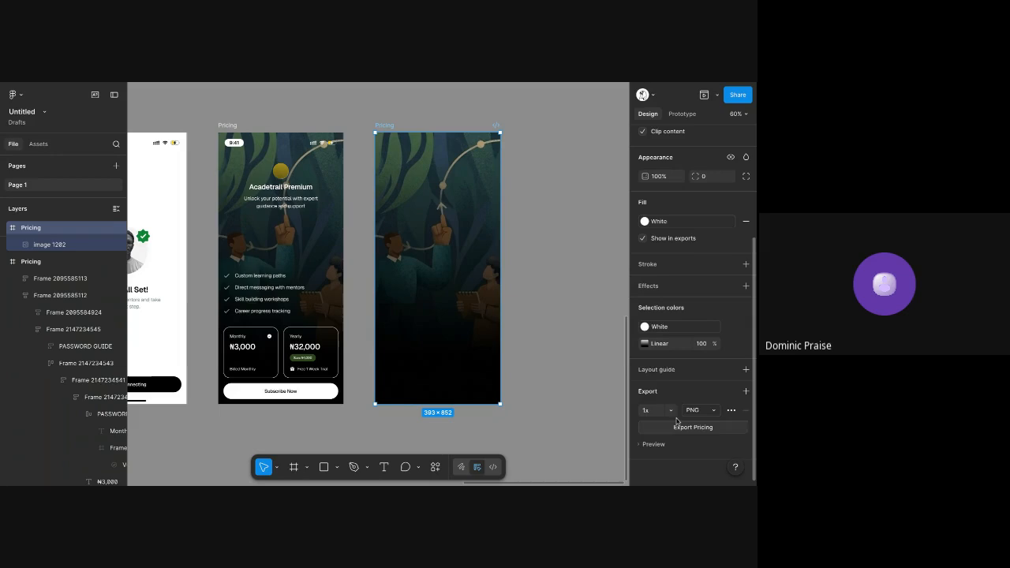
click(675, 428)
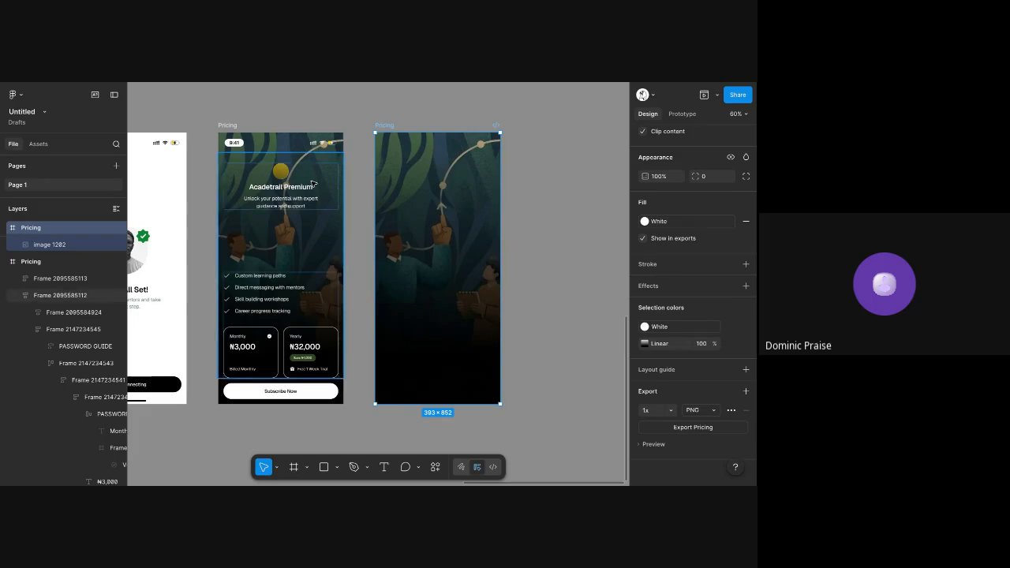
Review the app screens from Pricing and profile setup up to Create Account, Enter Code and onboarding
scroll(313, 183, down, 4)
scroll(313, 189, left, 5)
scroll(314, 189, left, 5)
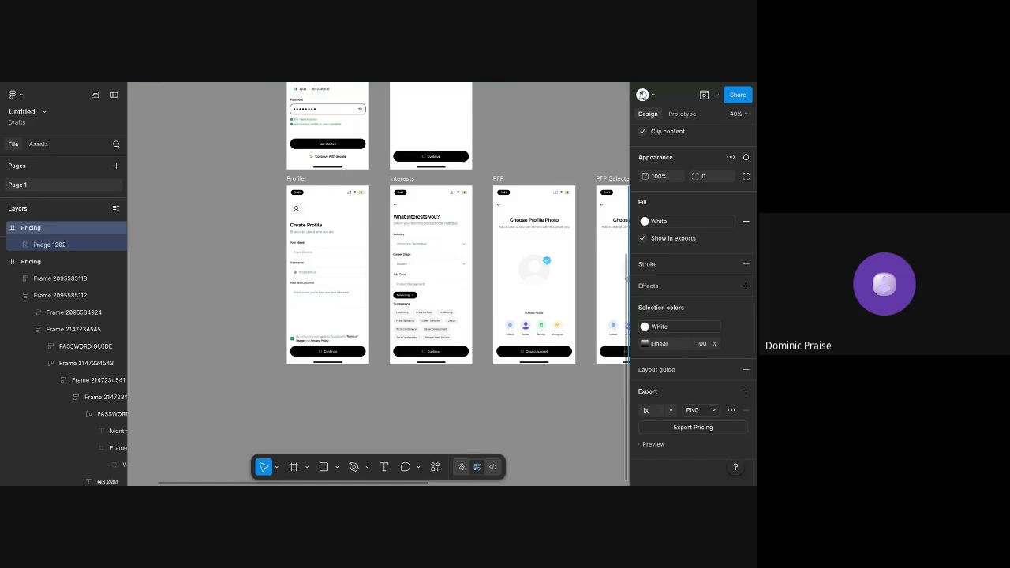
scroll(378, 284, up, 5)
scroll(379, 284, right, 3)
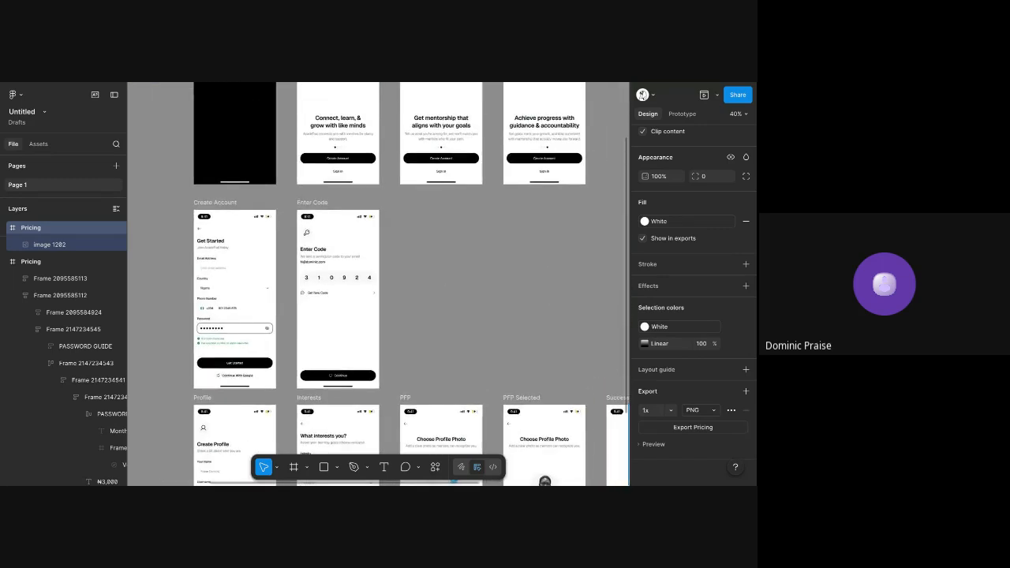
scroll(324, 169, up, 3)
scroll(325, 169, right, 3)
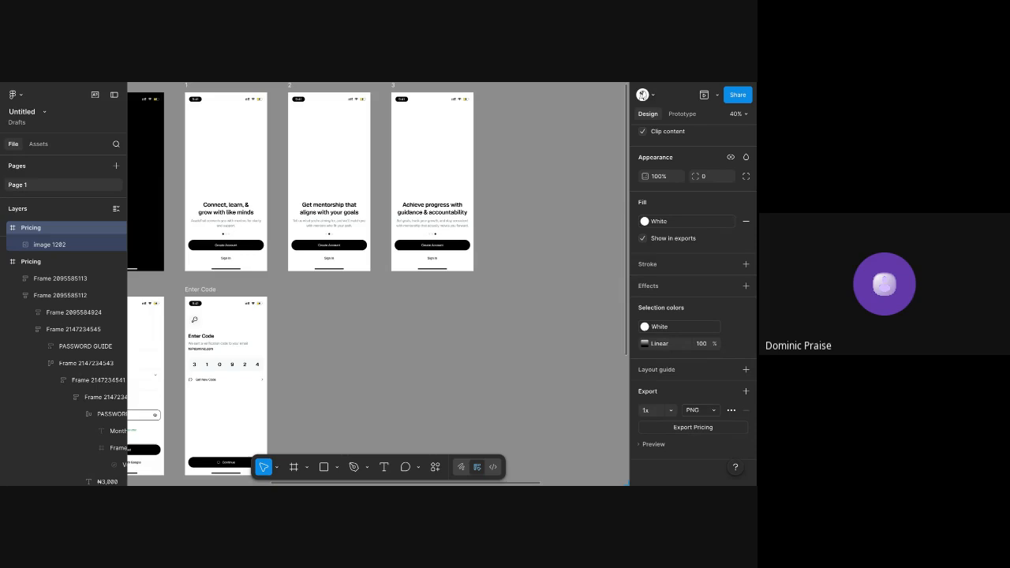
Switch to the My Assigment file and examine the annotated message flow screens 07 to 12, reading the notes on screens 11 and 12
key(ctrl+Tab)
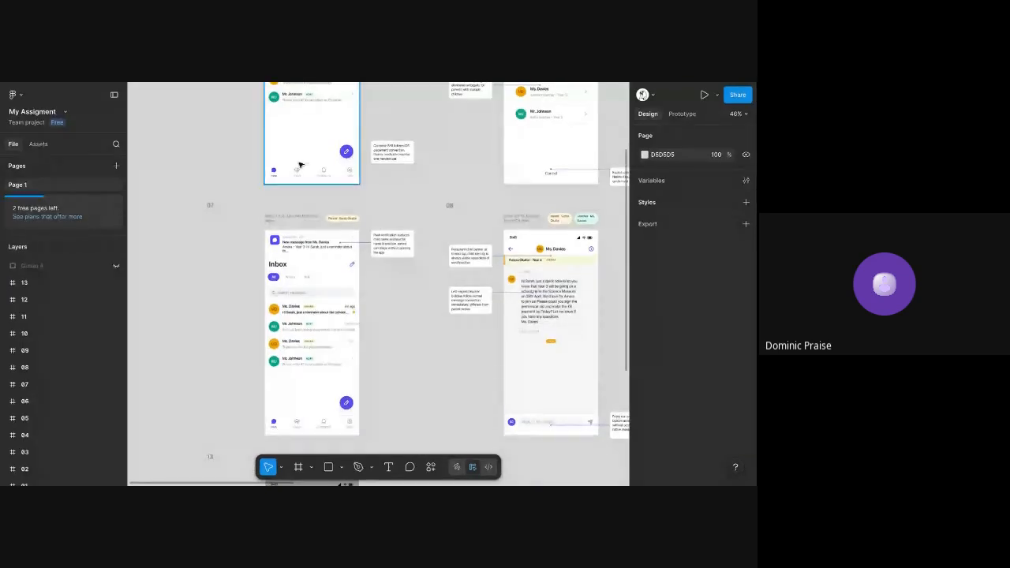
scroll(300, 165, right, 4)
scroll(300, 165, down, 2)
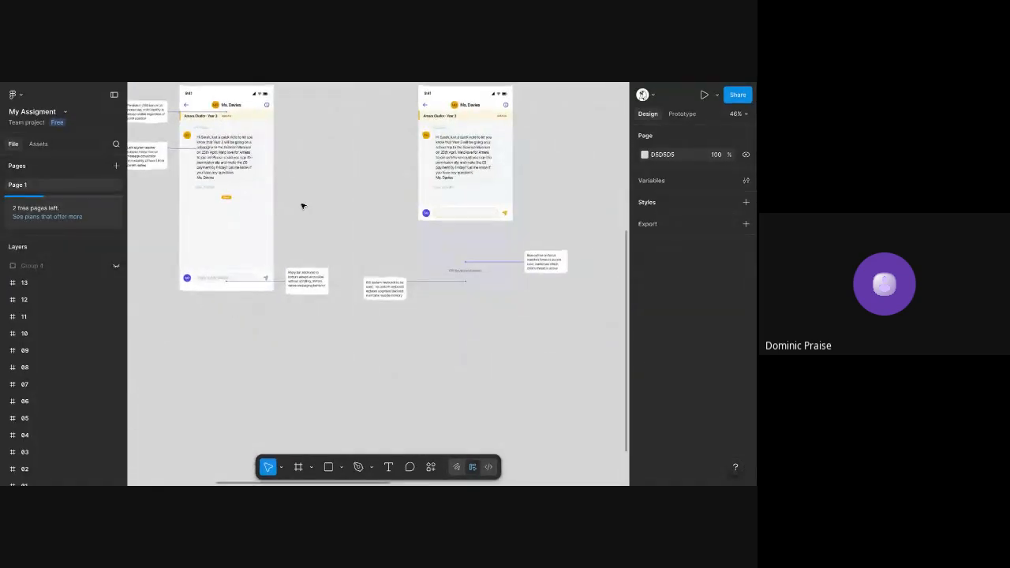
scroll(302, 205, up, 3)
scroll(302, 205, right, 2)
ctrl+scroll(302, 205, down, 2)
scroll(302, 206, right, 5)
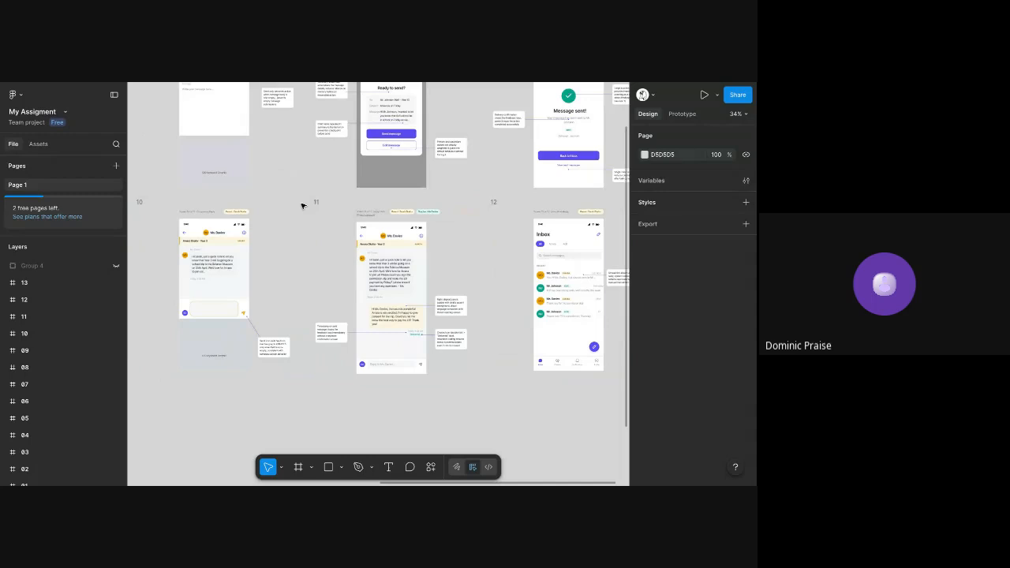
ctrl+scroll(415, 276, up, 5)
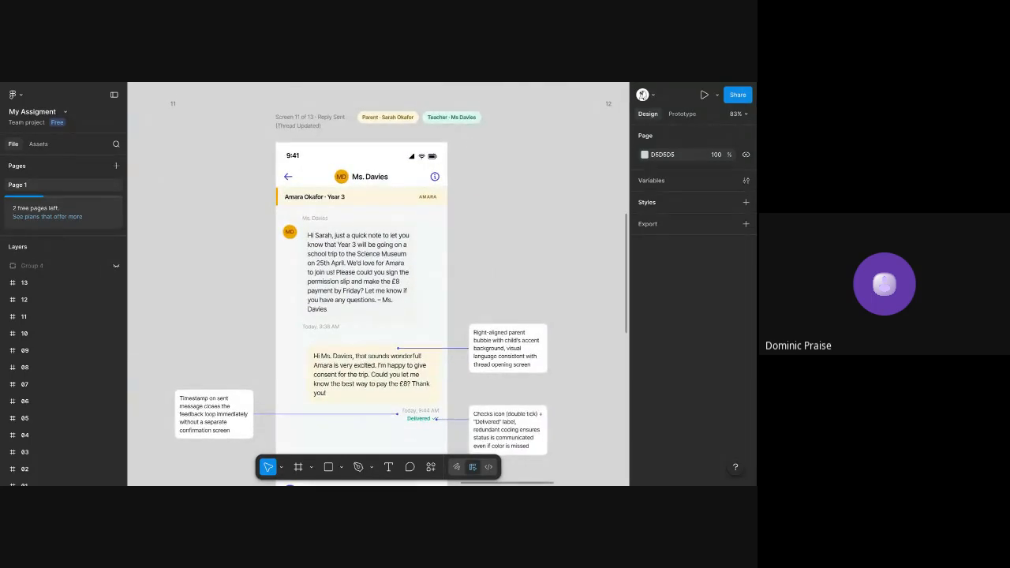
scroll(379, 284, right, 10)
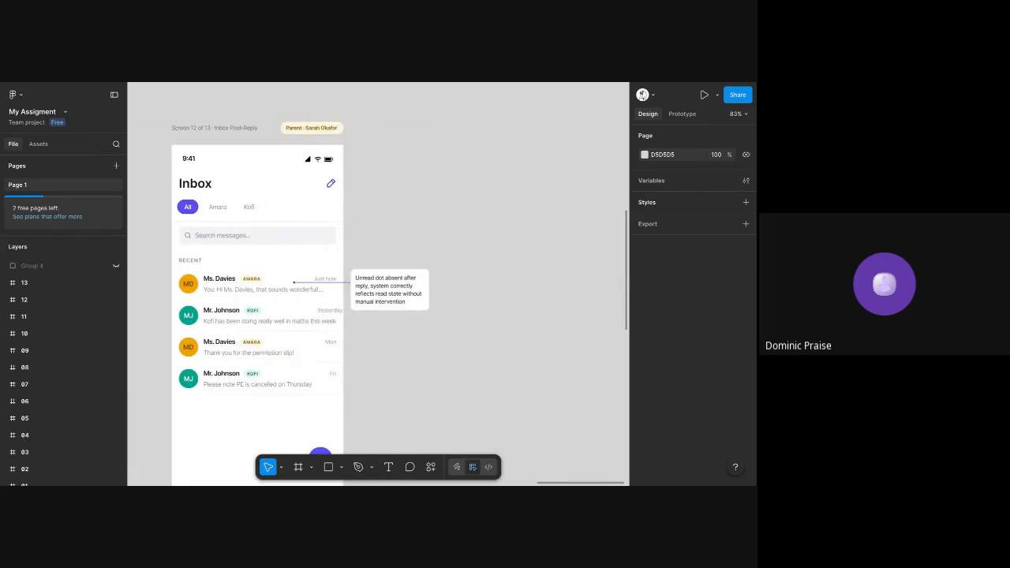
Examine the annotated screens 01 to 06, reading the design notes on the new-message sheet of screen 02
scroll(379, 284, up, 5)
ctrl+scroll(379, 284, down, 5)
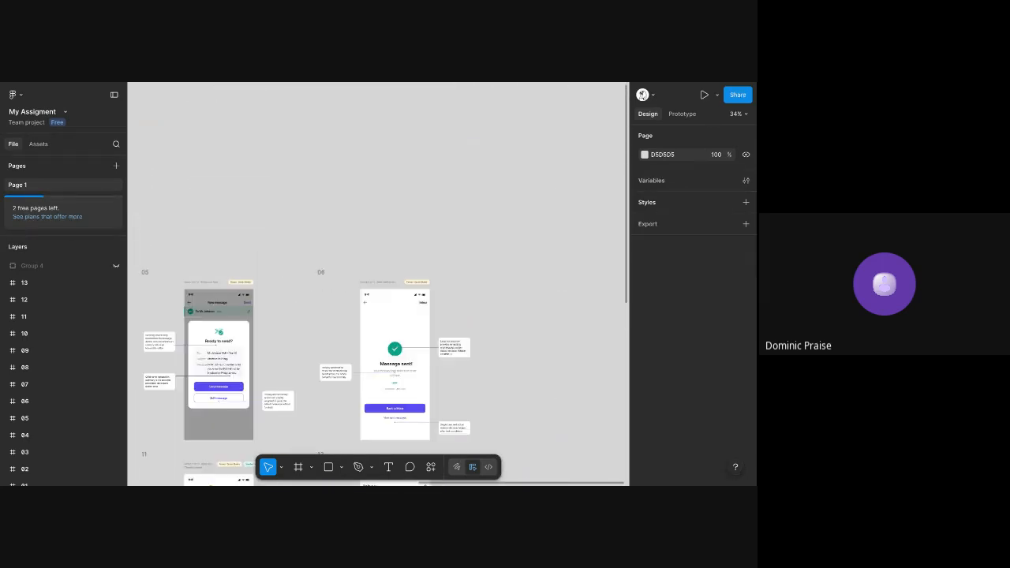
scroll(378, 284, left, 10)
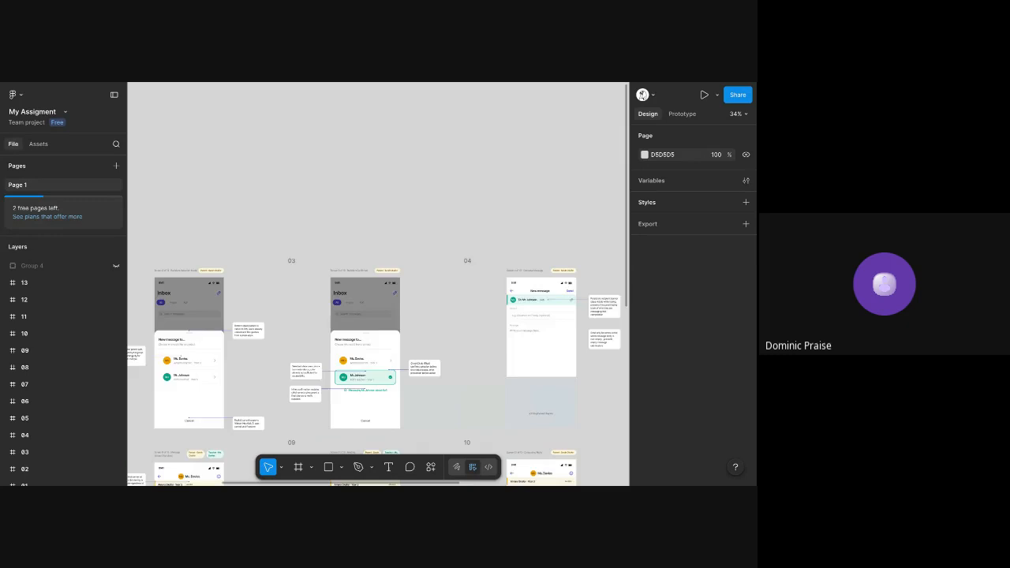
scroll(378, 284, left, 5)
scroll(430, 308, down, 1)
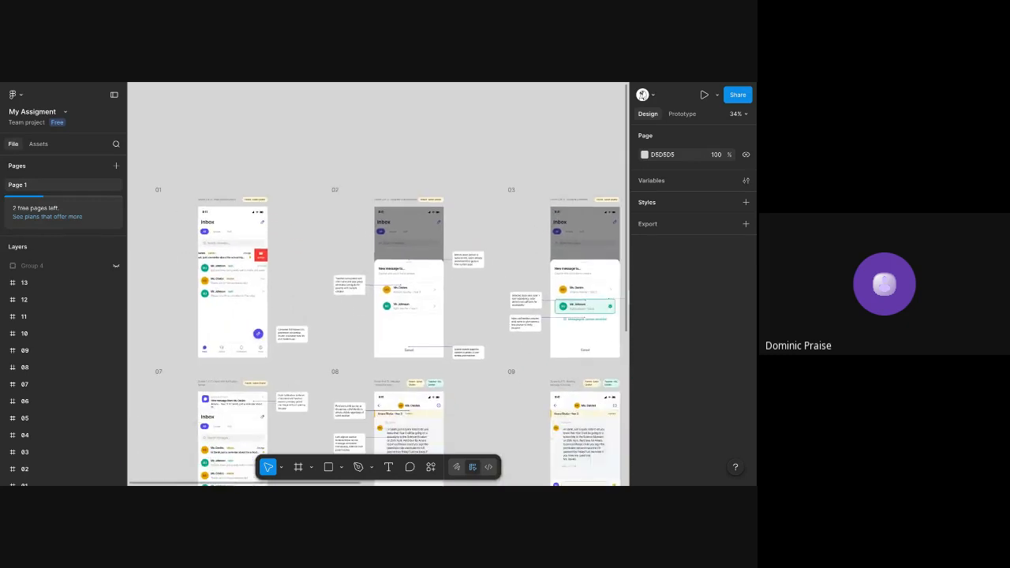
scroll(430, 307, up, 5)
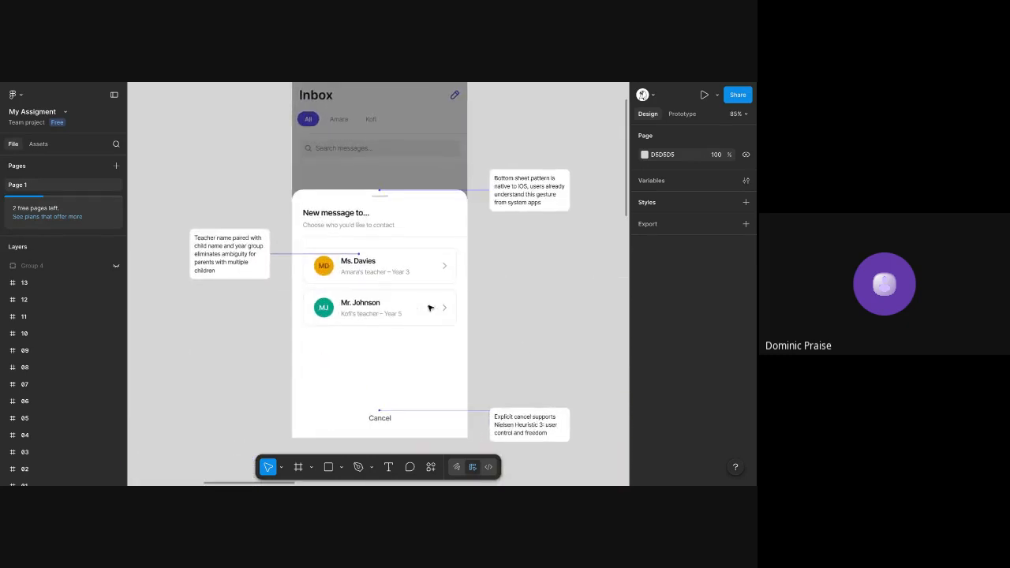
scroll(430, 308, down, 5)
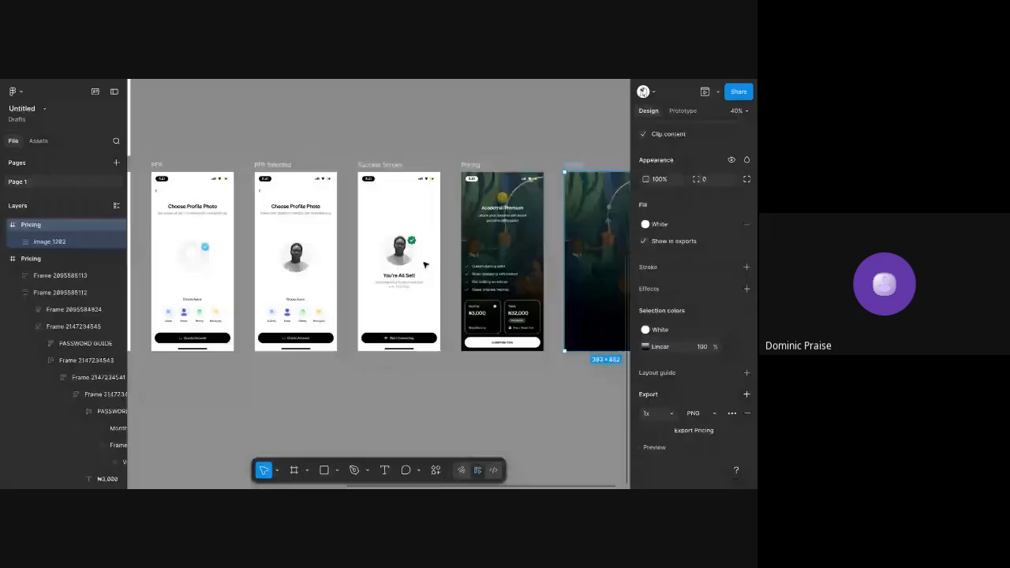
Return to the Untitled file, review the Pricing and profile setup screens, and select the Create Account screen
scroll(510, 331, up, 5)
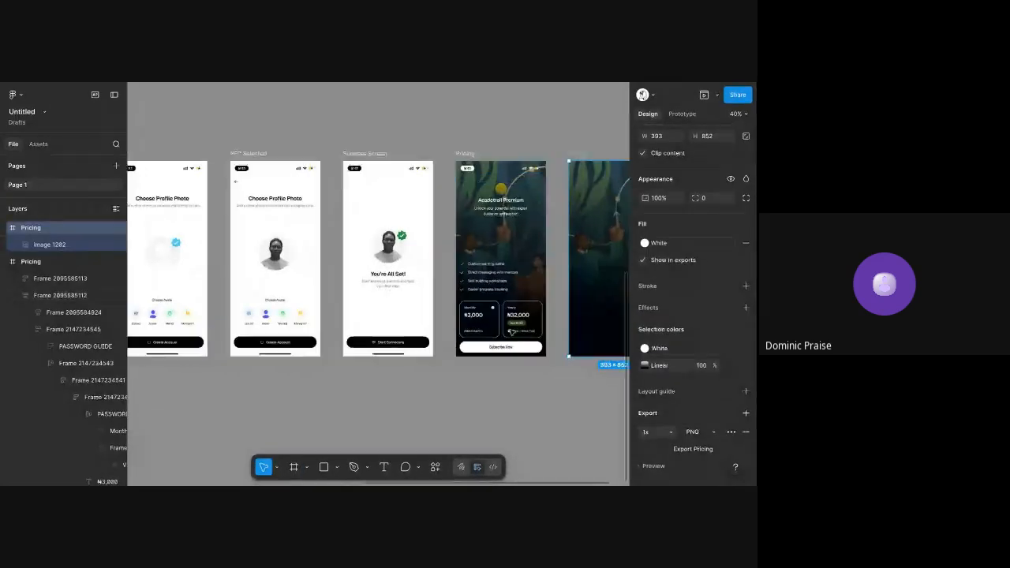
scroll(509, 332, up, 5)
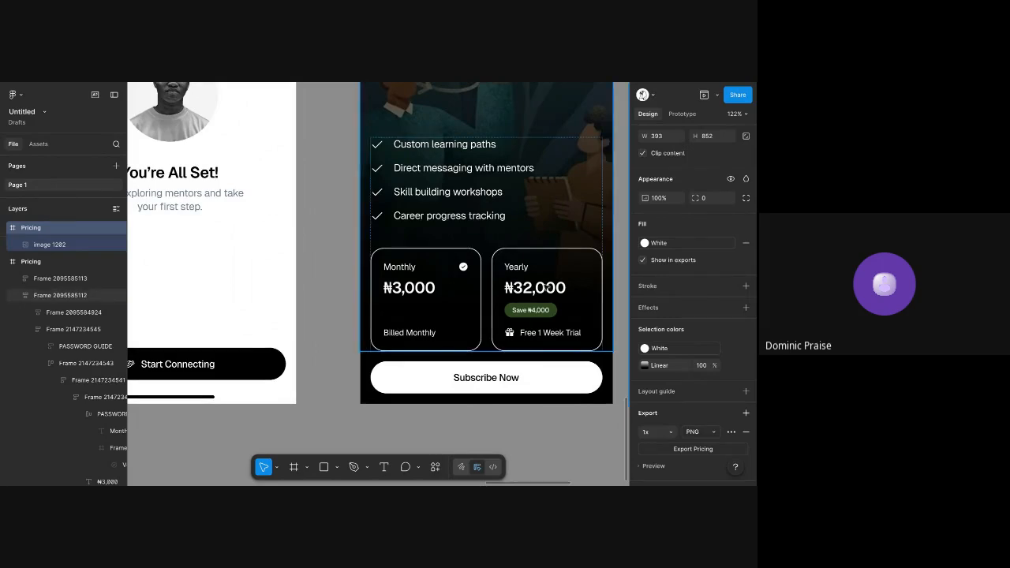
scroll(545, 288, down, 5)
scroll(545, 288, left, 3)
scroll(545, 288, left, 8)
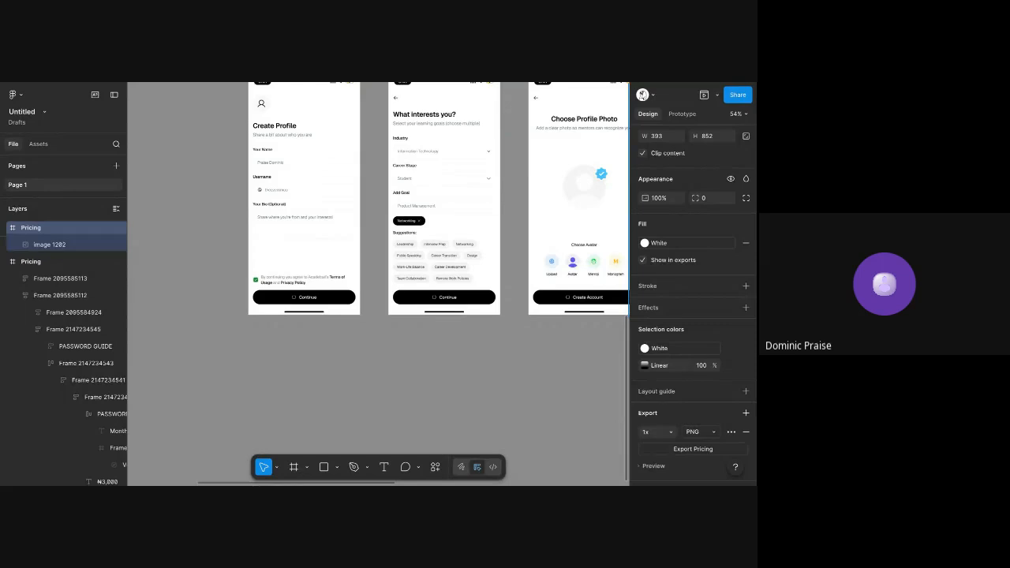
scroll(483, 270, left, 3)
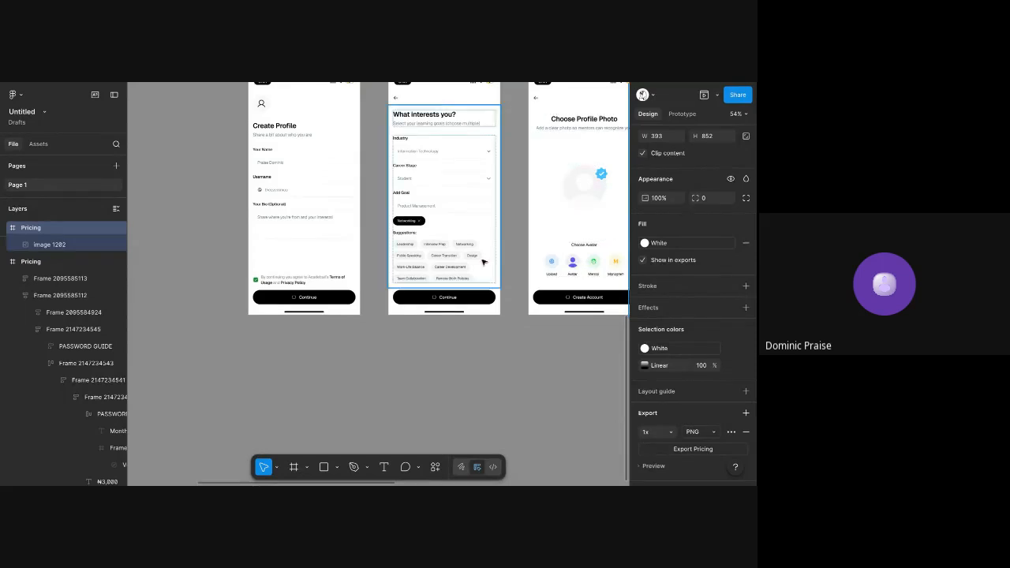
scroll(484, 270, up, 6)
scroll(483, 270, up, 5)
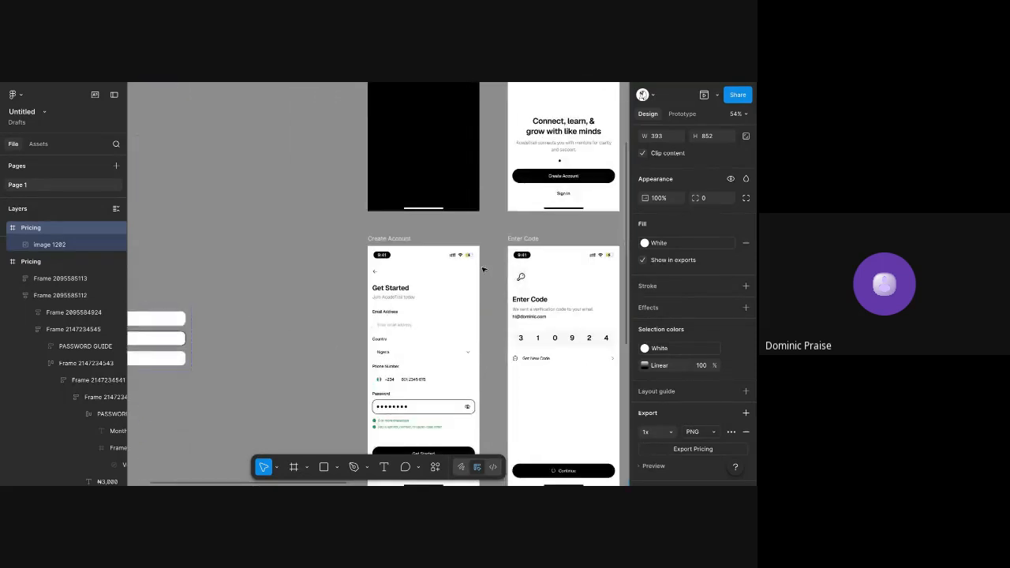
scroll(484, 270, down, 2)
scroll(484, 269, left, 2)
scroll(484, 270, up, 1)
click(453, 167)
click(452, 173)
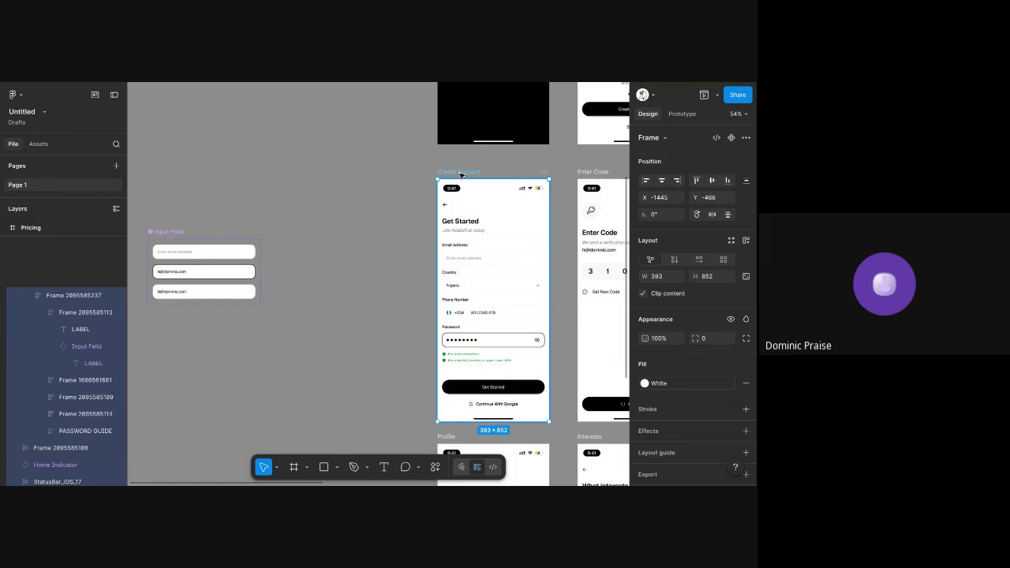
Duplicate the Profile screen and place the copy directly to the left of the original
scroll(466, 173, down, 3)
scroll(468, 173, down, 6)
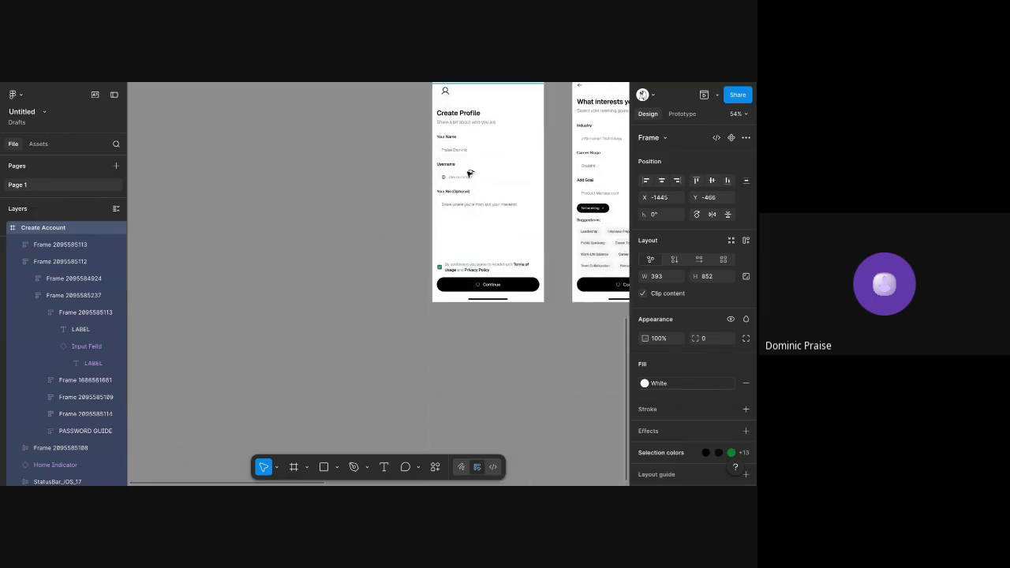
scroll(465, 221, up, 3)
scroll(465, 220, right, 2)
scroll(462, 270, down, 2)
click(461, 270)
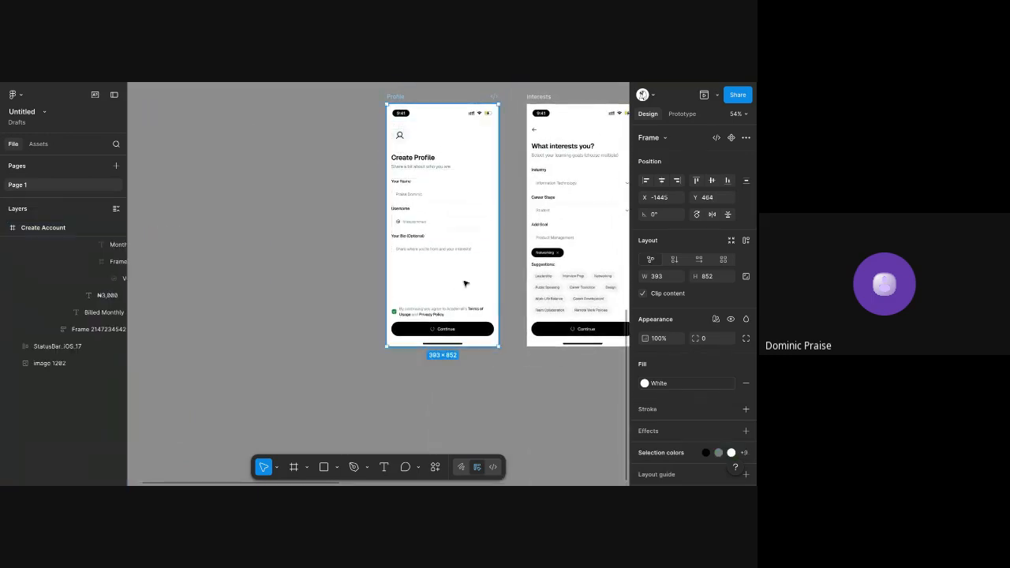
drag(489, 265, 352, 256)
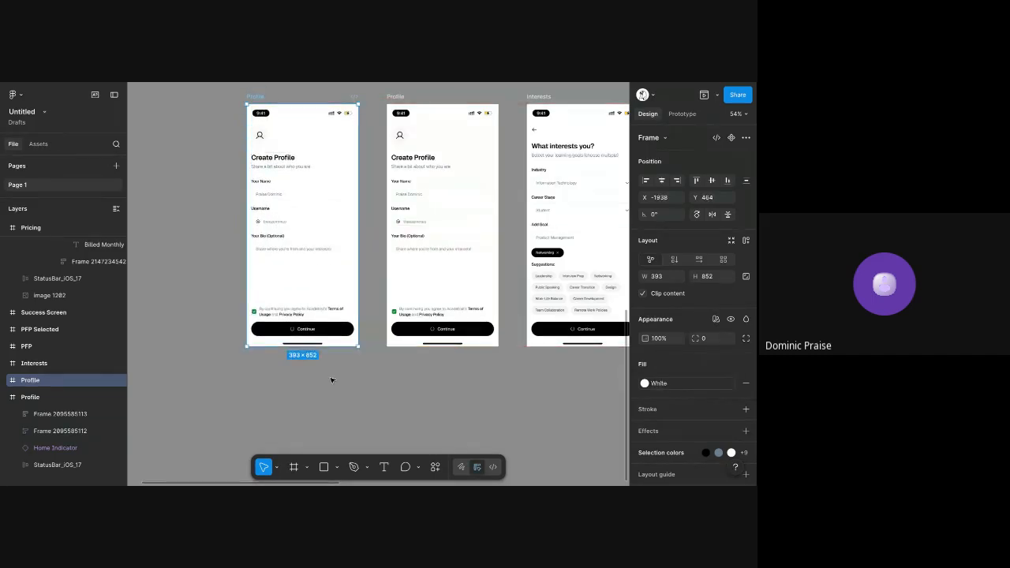
Set the opacity of the Continue button in the copied Profile screen to 10%
click(250, 322)
scroll(247, 317, up, 4)
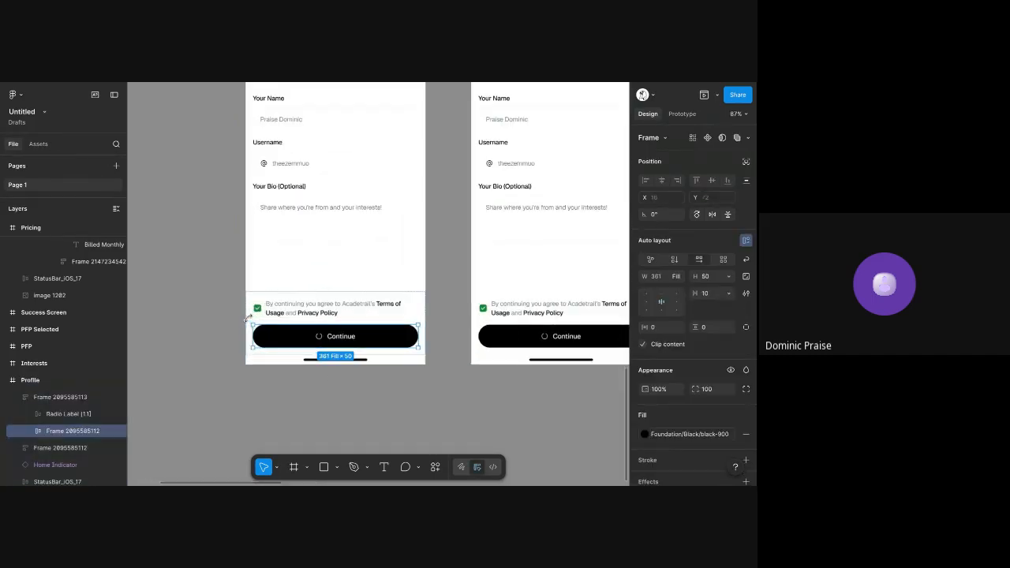
key(2)
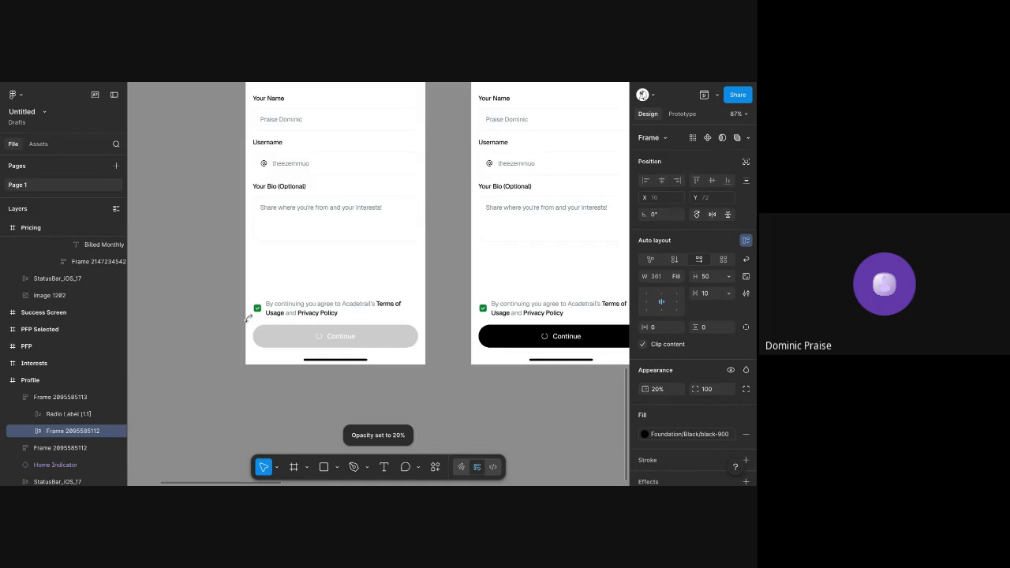
key(1)
click(205, 259)
scroll(205, 259, up, 2)
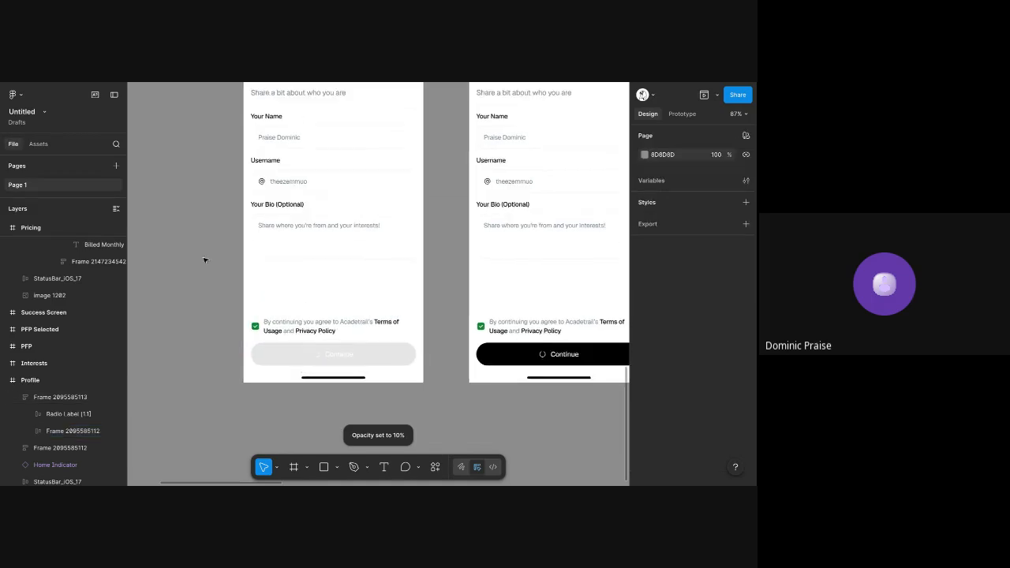
Turn off the Active property of the terms agreement checkbox in the copied Profile screen
scroll(205, 259, down, 1)
click(251, 361)
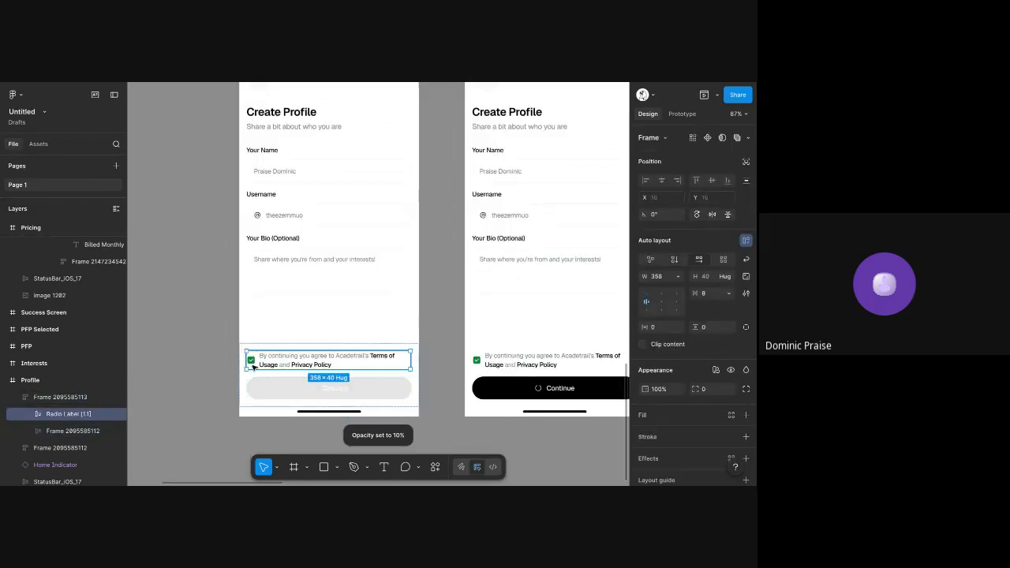
click(250, 361)
click(63, 432)
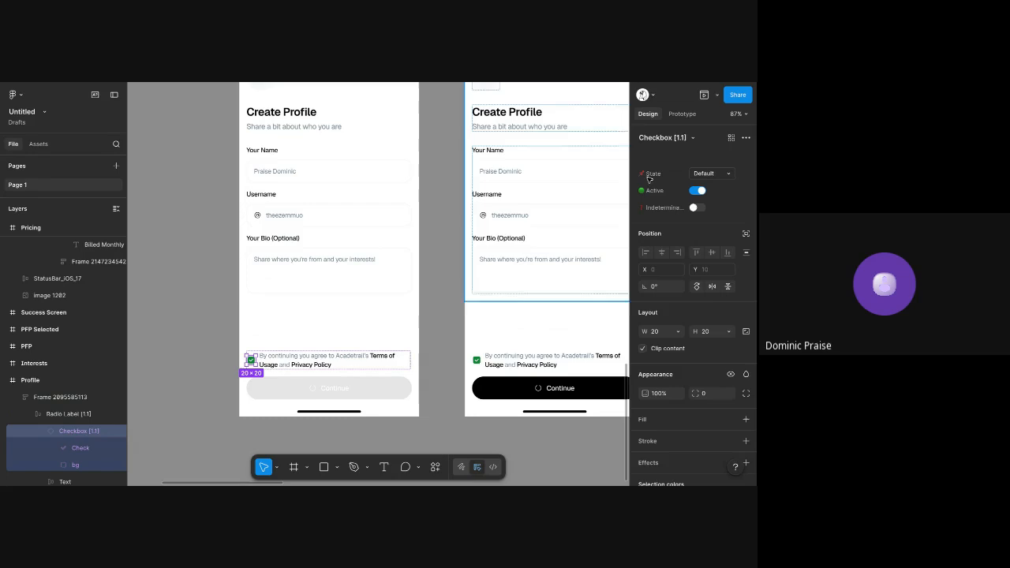
click(697, 185)
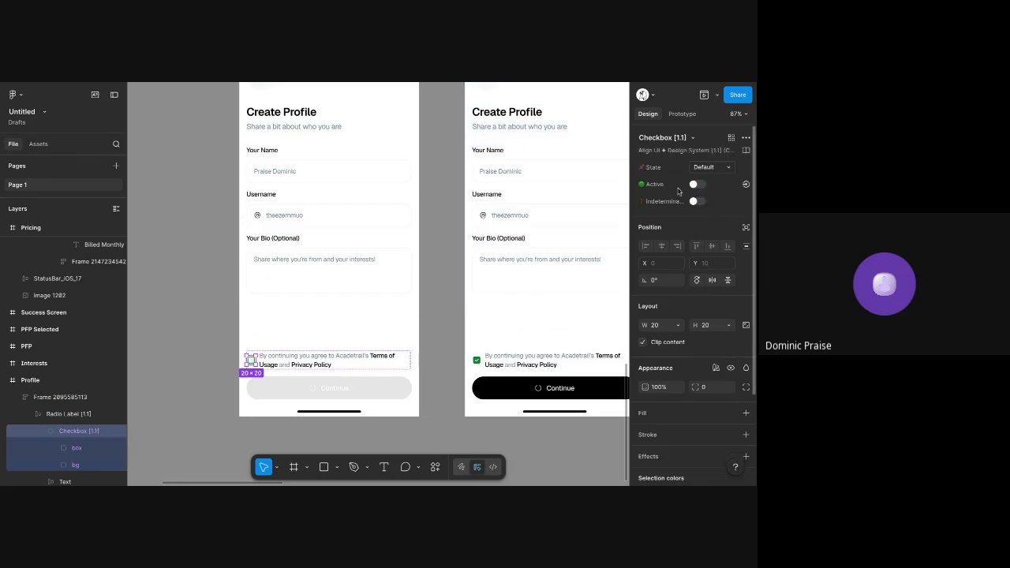
click(498, 216)
click(460, 230)
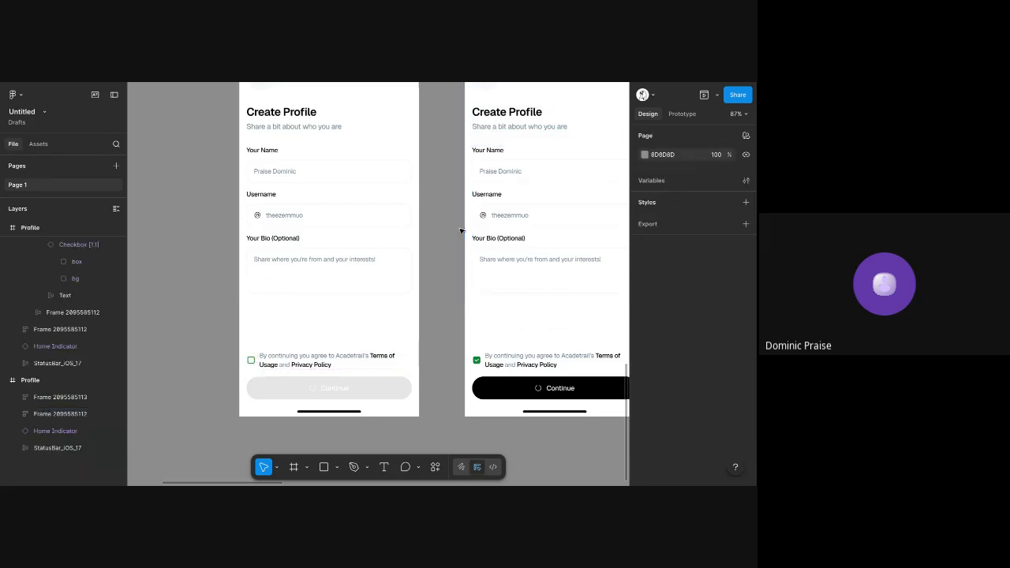
Replace the Success colour of the unchecked terms checkbox in the copied Profile screen with 000000
click(357, 356)
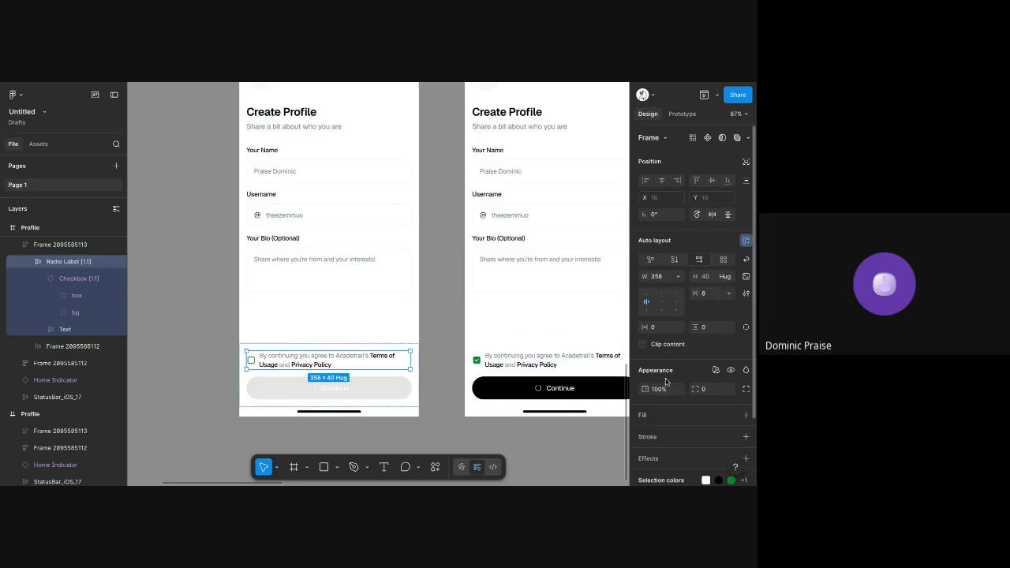
scroll(694, 331, down, 2)
click(734, 405)
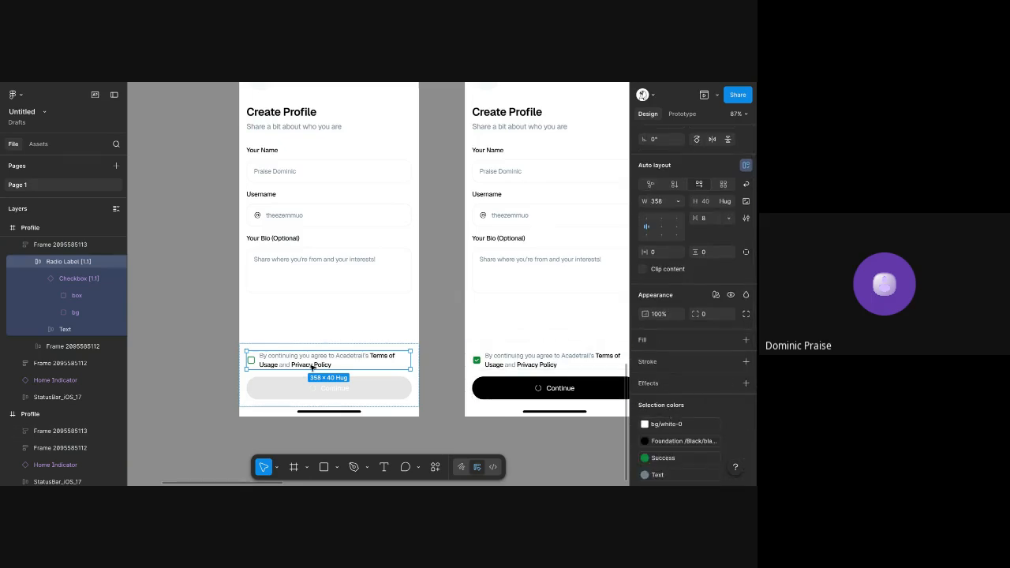
click(256, 363)
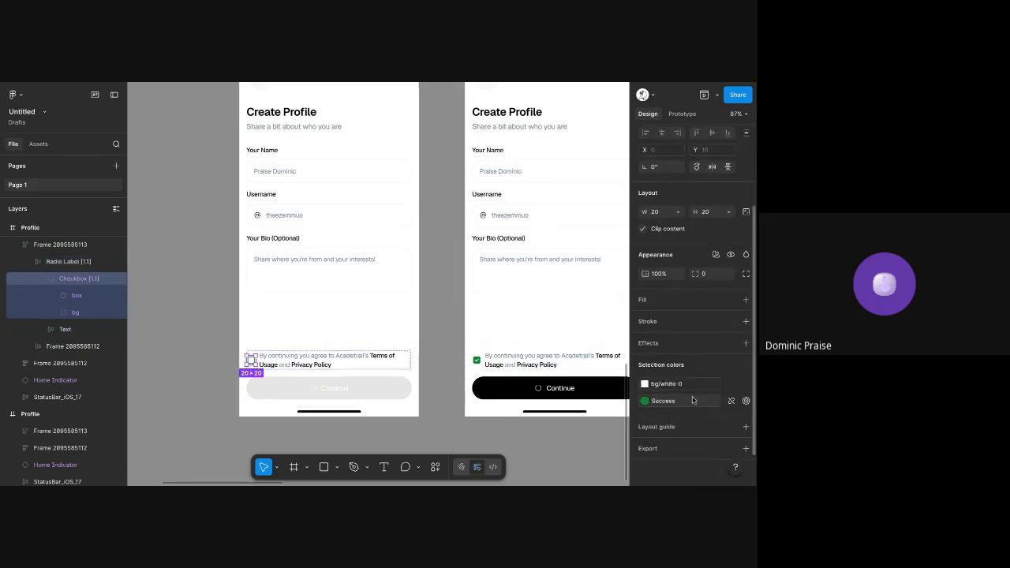
click(662, 400)
text(0)
key(Tab)
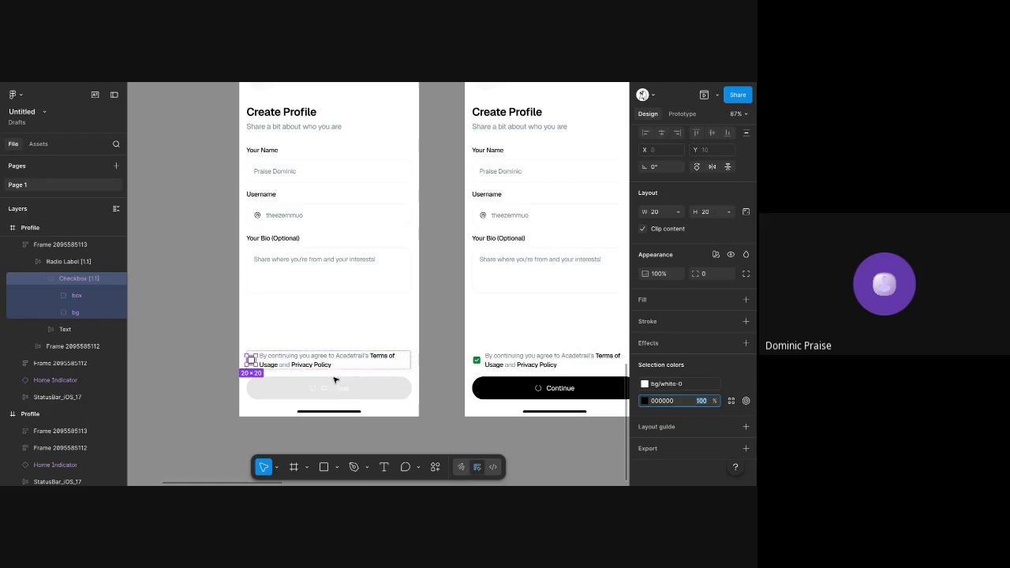
click(209, 294)
scroll(209, 294, up, 1)
scroll(209, 294, down, 3)
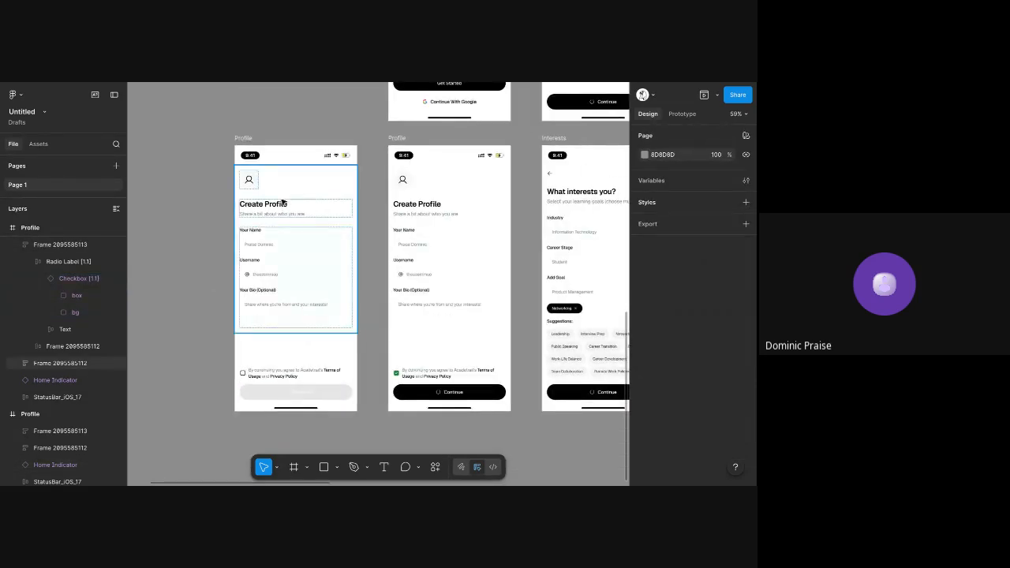
scroll(297, 274, up, 3)
scroll(473, 219, down, 1)
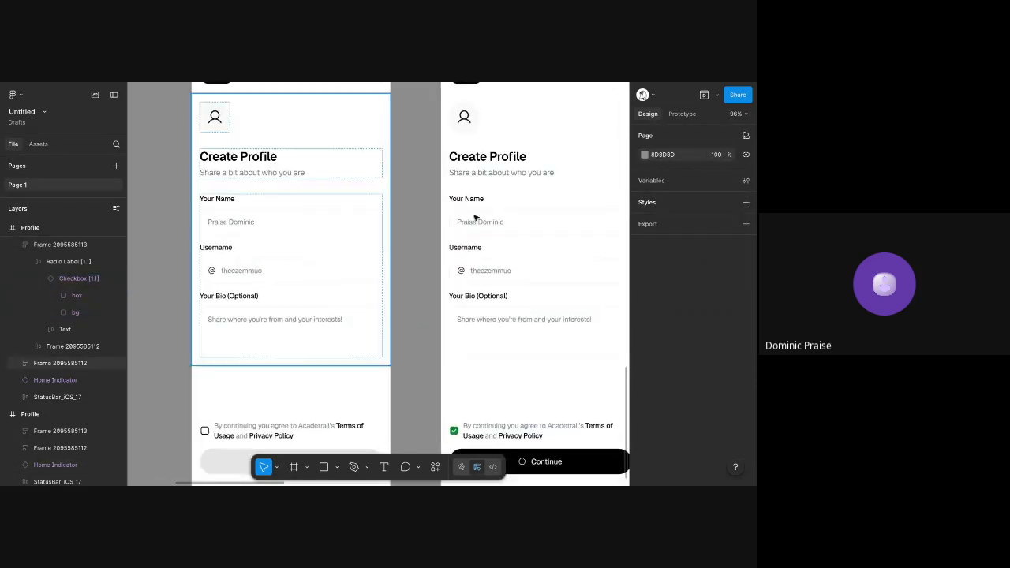
Set the fill of the name, username and bio texts in the original Profile screen's input fields to 000000
click(481, 222)
shift+click(503, 272)
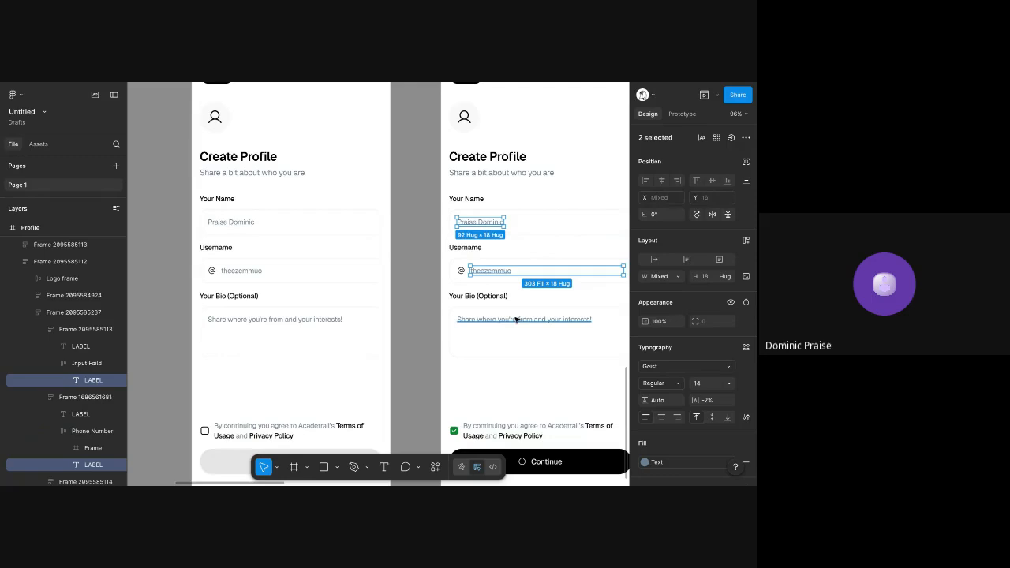
shift+click(586, 325)
scroll(730, 300, down, 2)
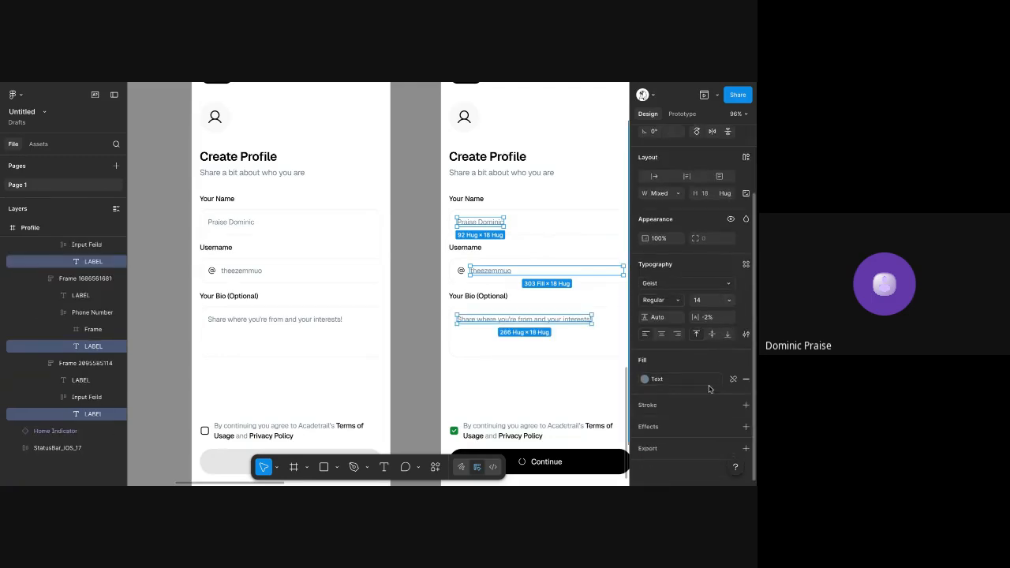
click(679, 379)
text(000000)
key(Tab)
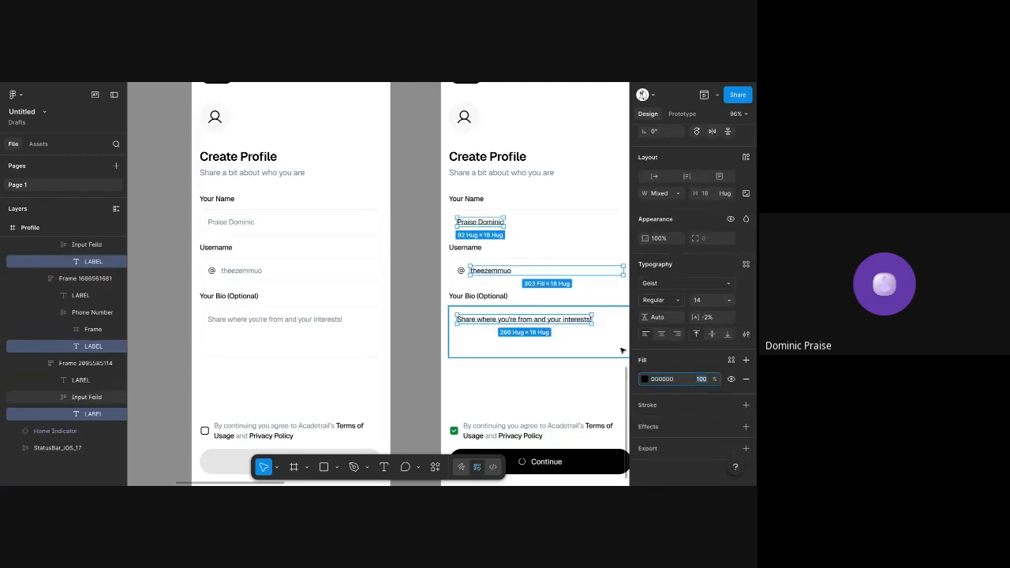
Replace the bio text in the original Profile screen with "golf, football, watchdog movies", correcting misspelled words with spelling suggestions
double_click(554, 324)
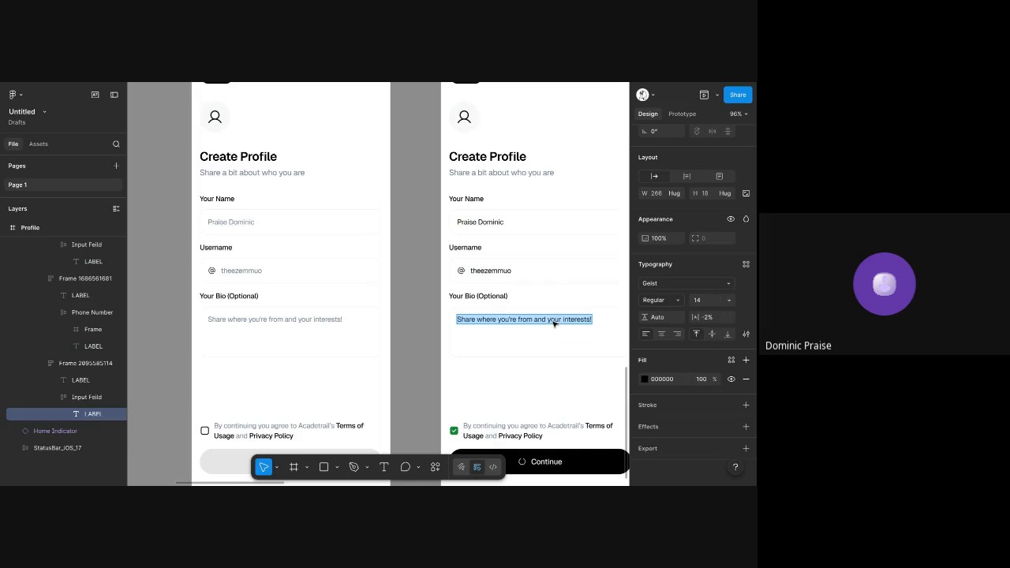
text(golf)
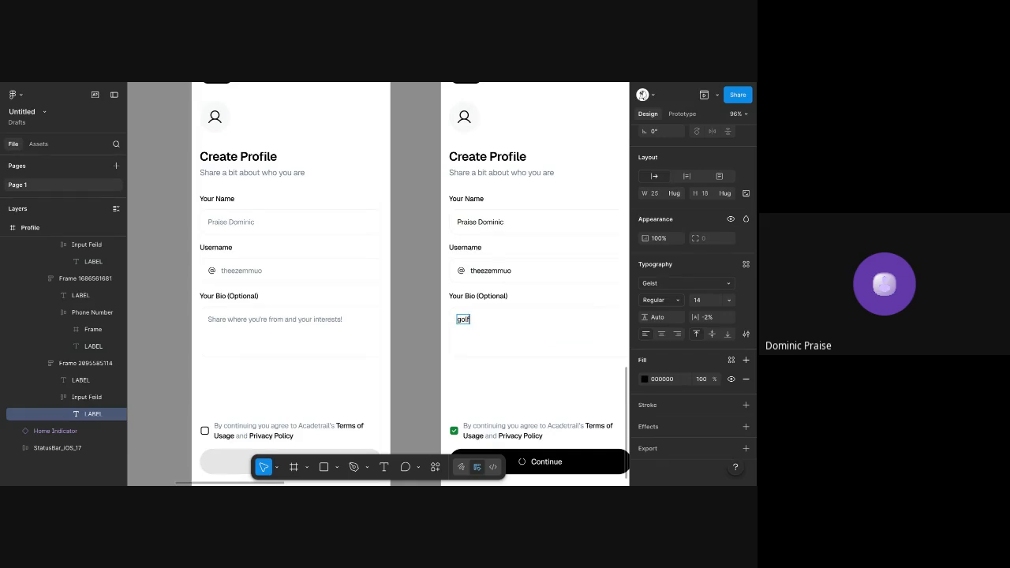
text(, footbal, wathcihg movies)
right_click(506, 322)
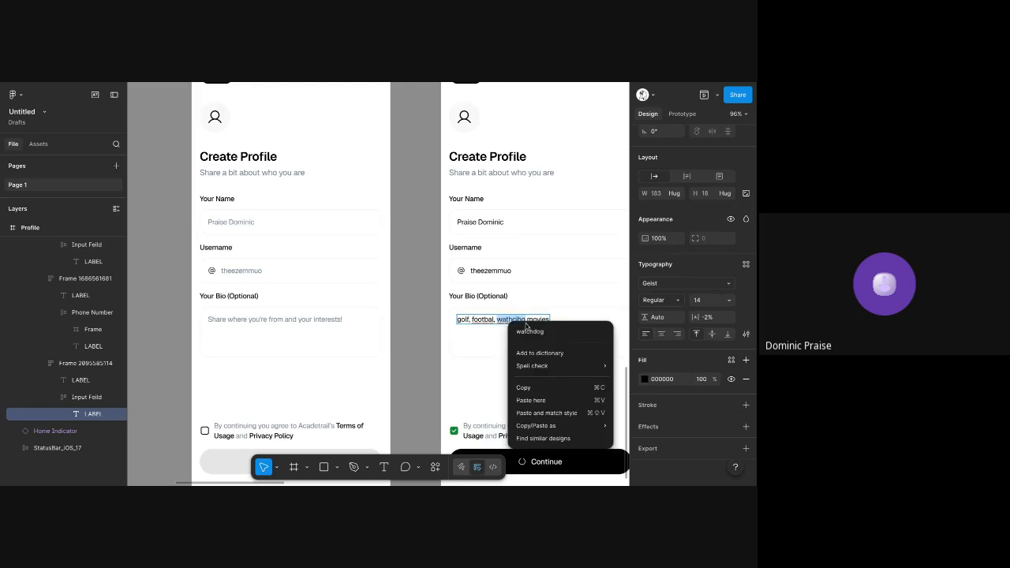
click(525, 329)
right_click(486, 320)
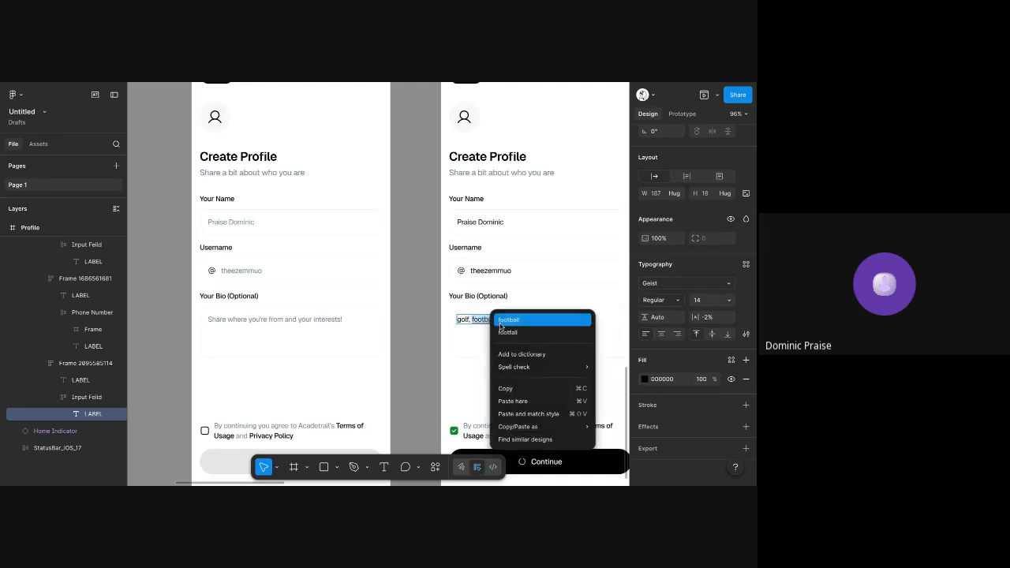
click(505, 327)
click(426, 247)
scroll(427, 252, down, 2)
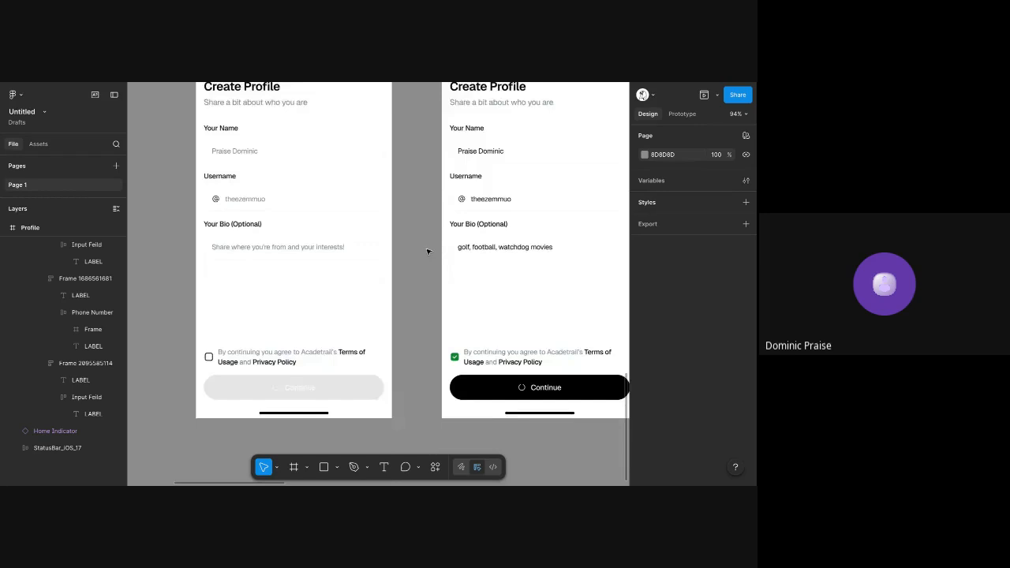
scroll(428, 252, up, 2)
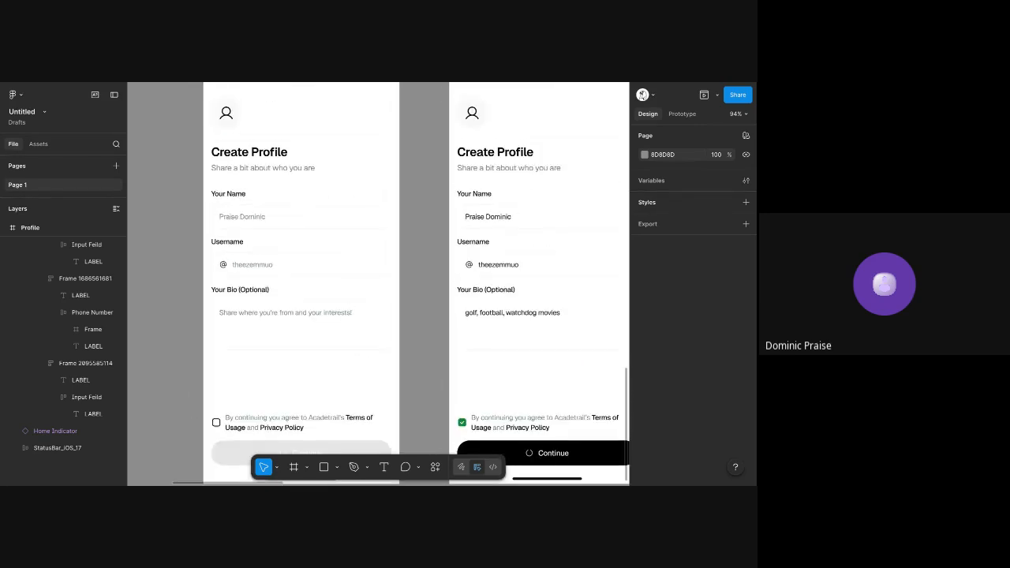
Delete the loading spinner frame from the Continue button in the copied Profile screen
scroll(427, 252, down, 3)
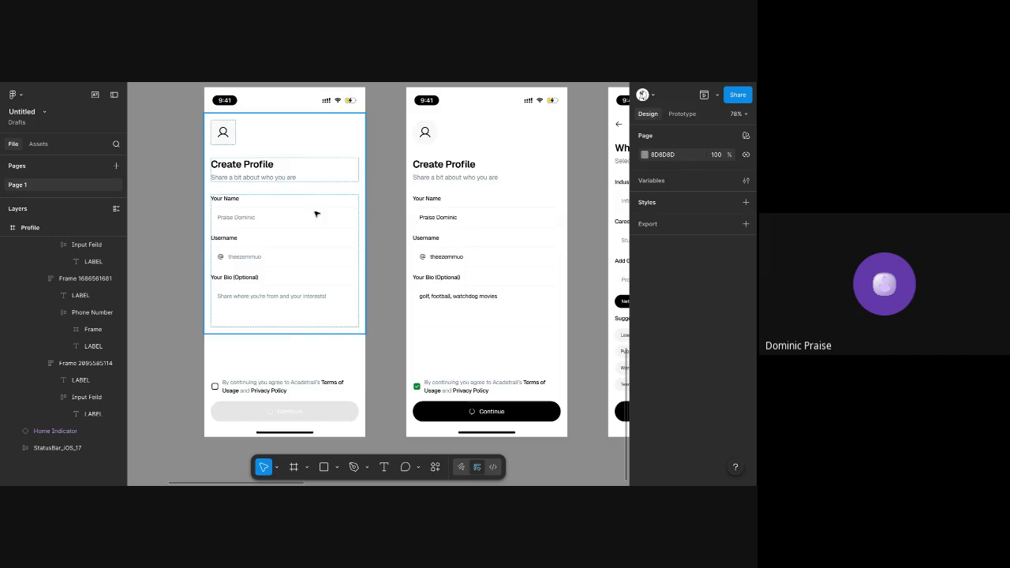
click(273, 414)
double_click(273, 414)
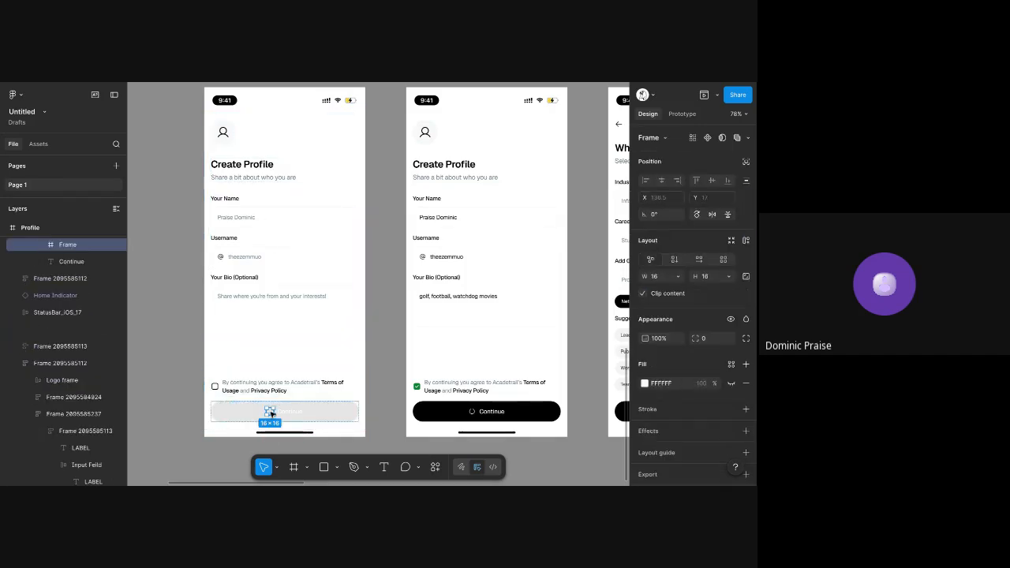
key(Delete)
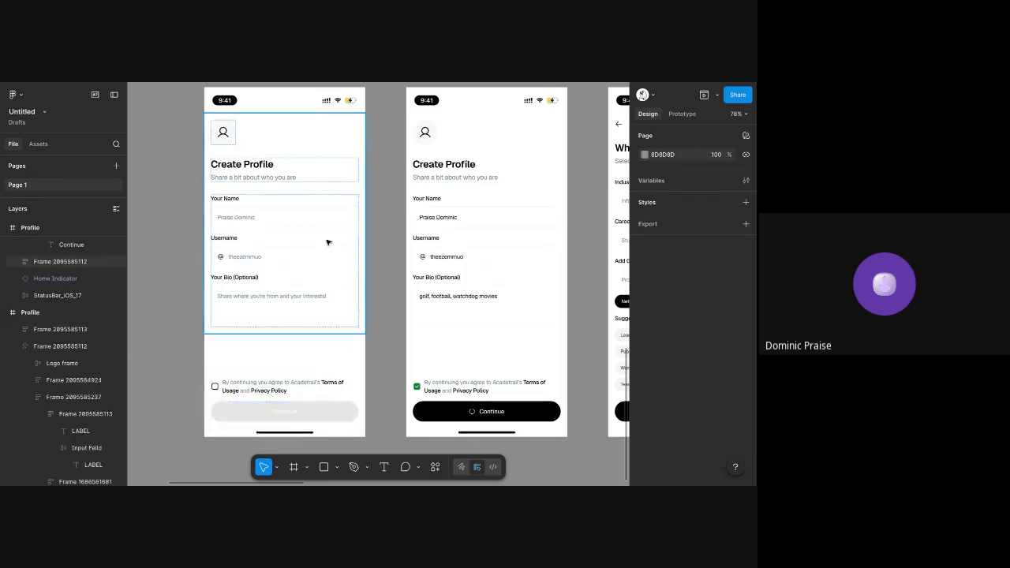
Compare the disabled Profile screen with the filled original, checking the input fields, terms checkbox and Continue button
scroll(328, 242, up, 1)
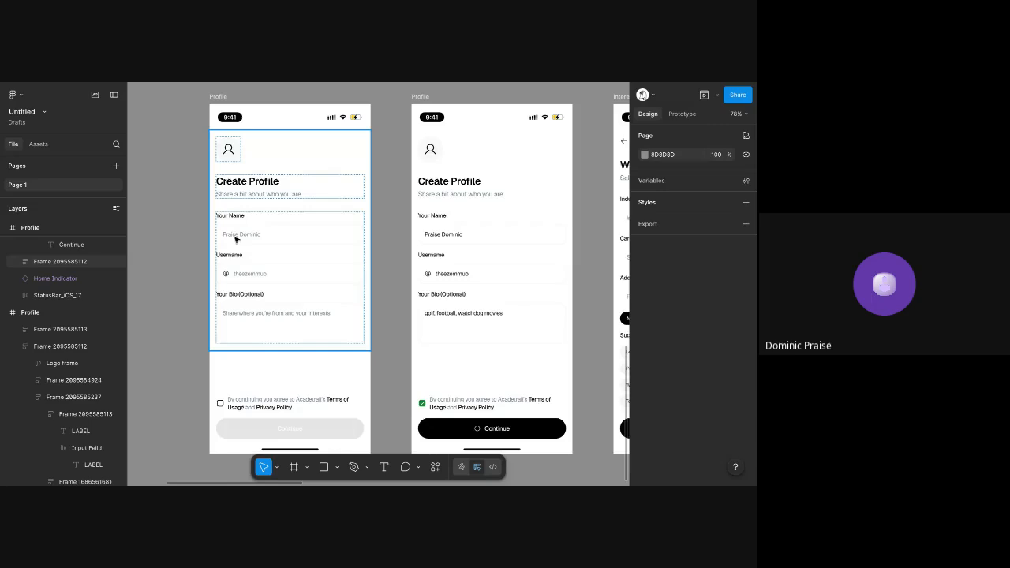
scroll(235, 241, up, 5)
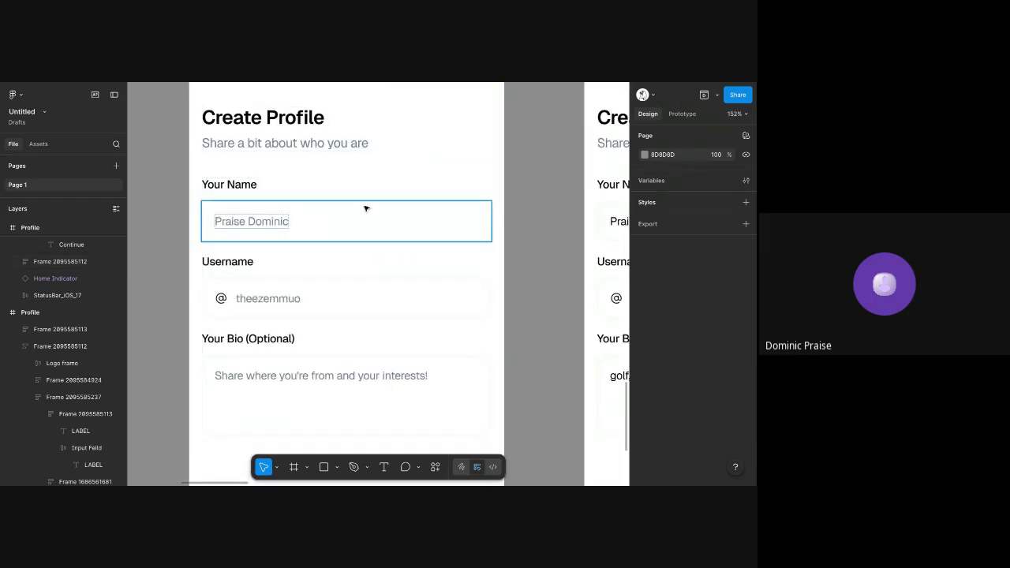
scroll(310, 331, down, 5)
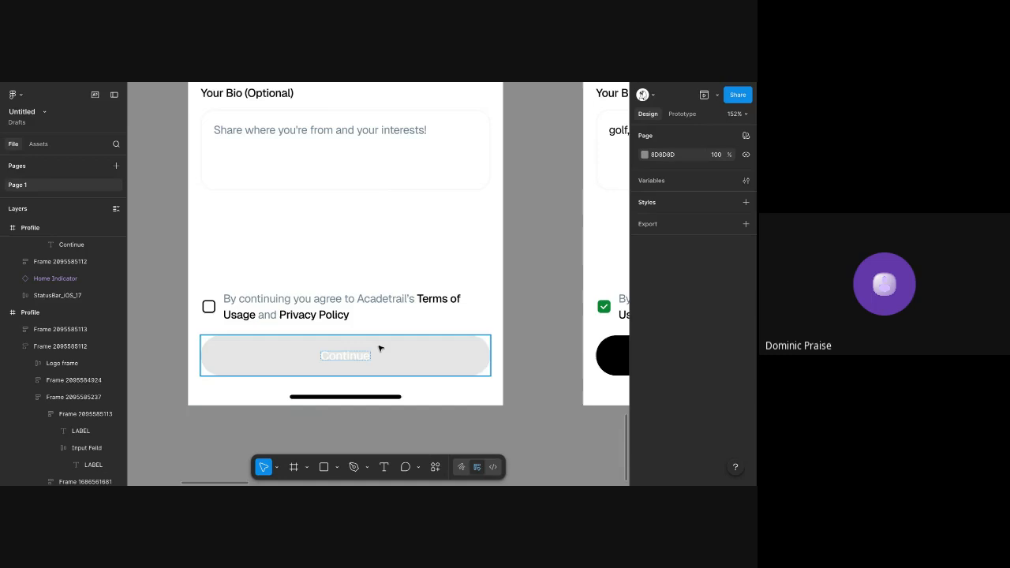
click(379, 348)
scroll(379, 348, down, 5)
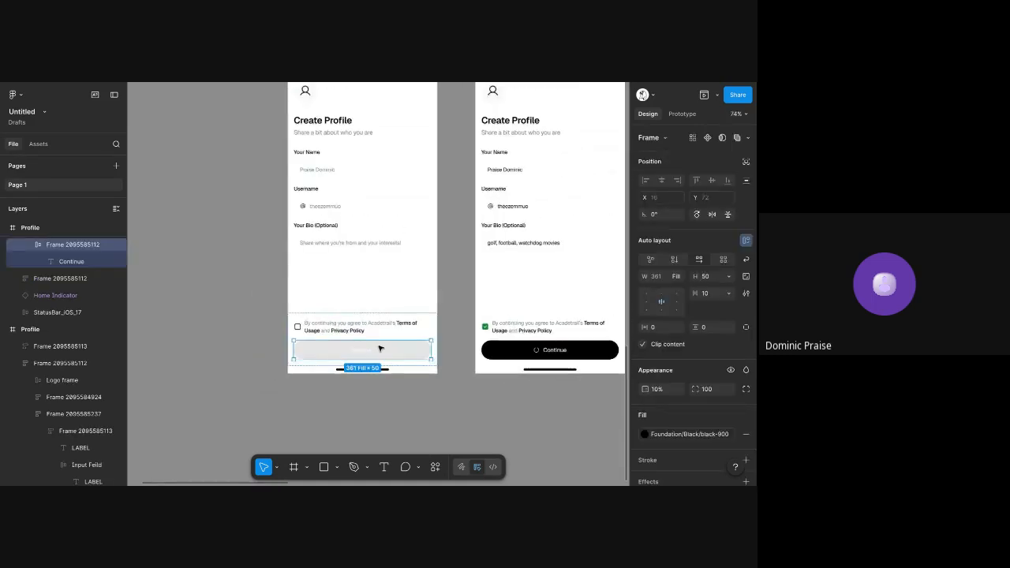
click(478, 244)
click(450, 208)
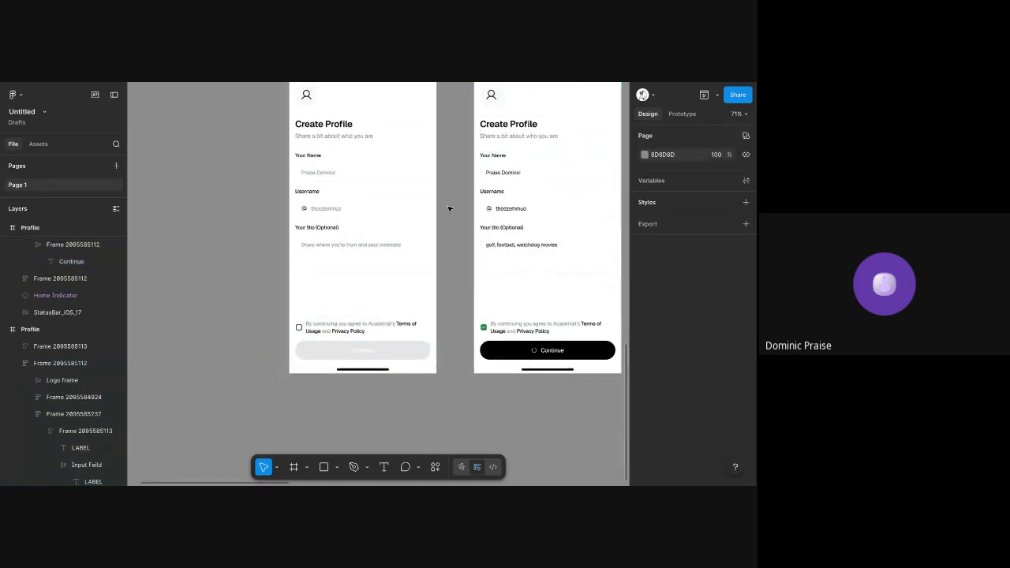
scroll(448, 208, right, 1)
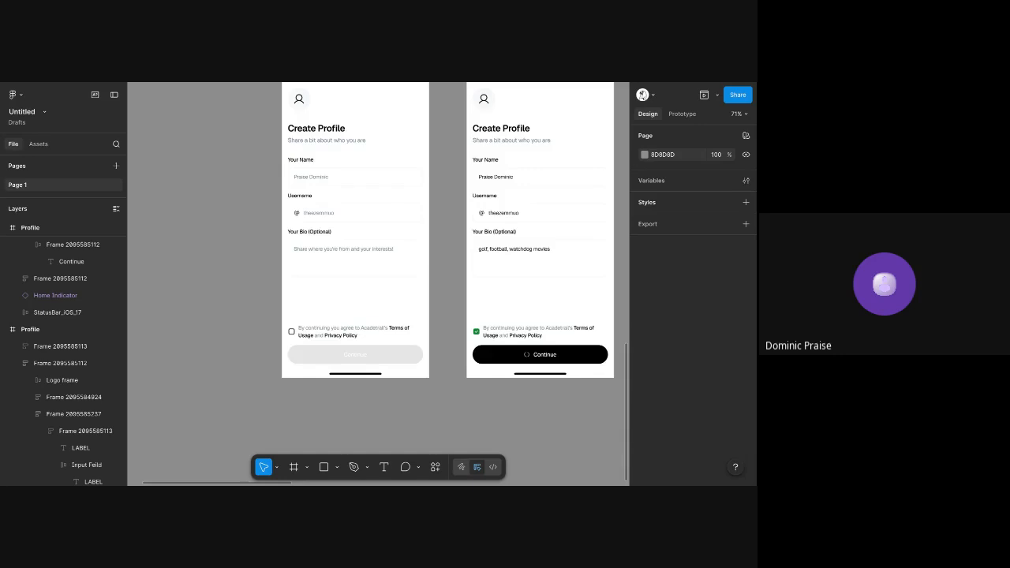
scroll(454, 236, up, 2)
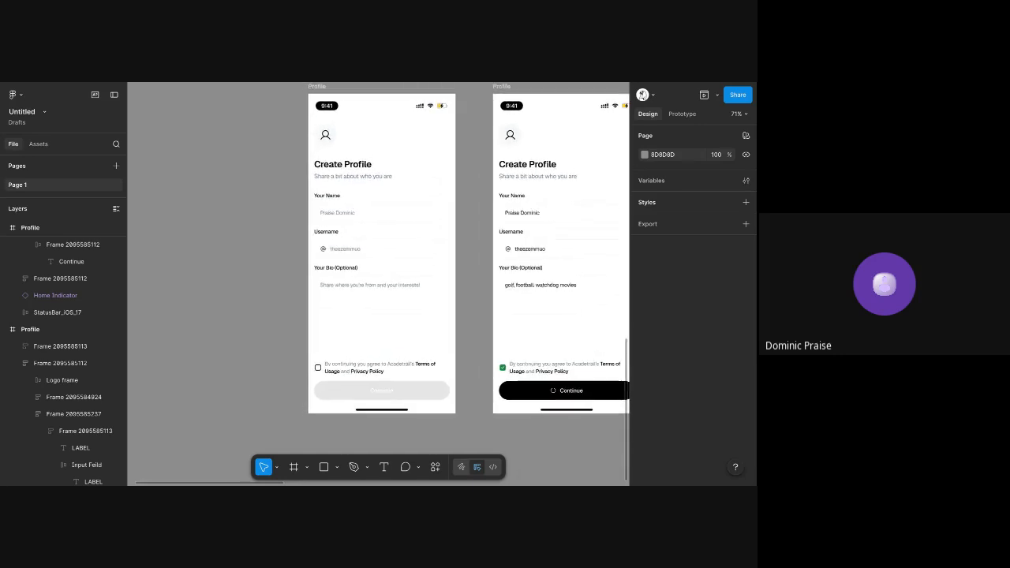
scroll(455, 237, down, 1)
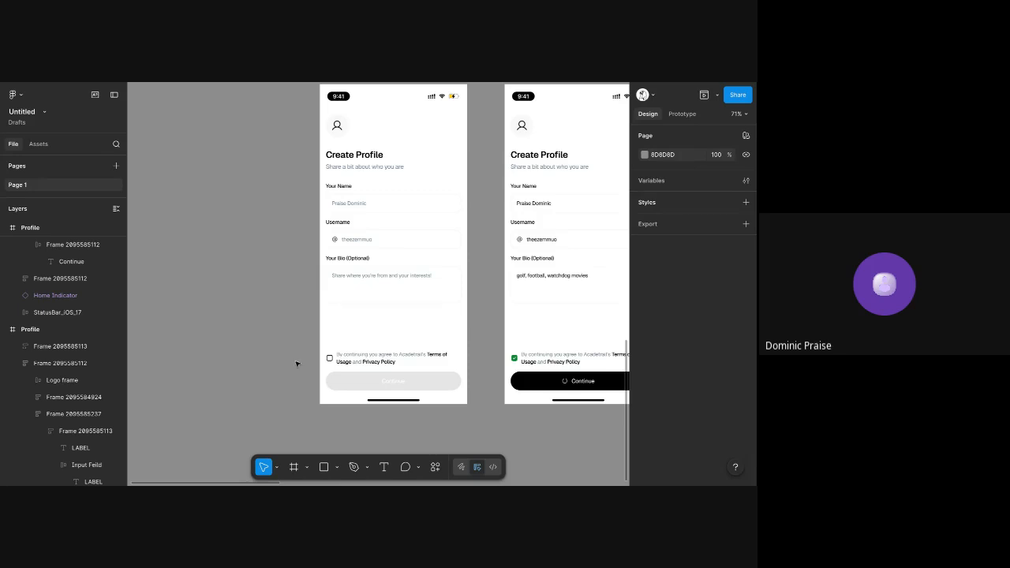
Add a text note below the disabled Profile screen reading "the button stays disabled, until user inputs"
scroll(297, 363, down, 3)
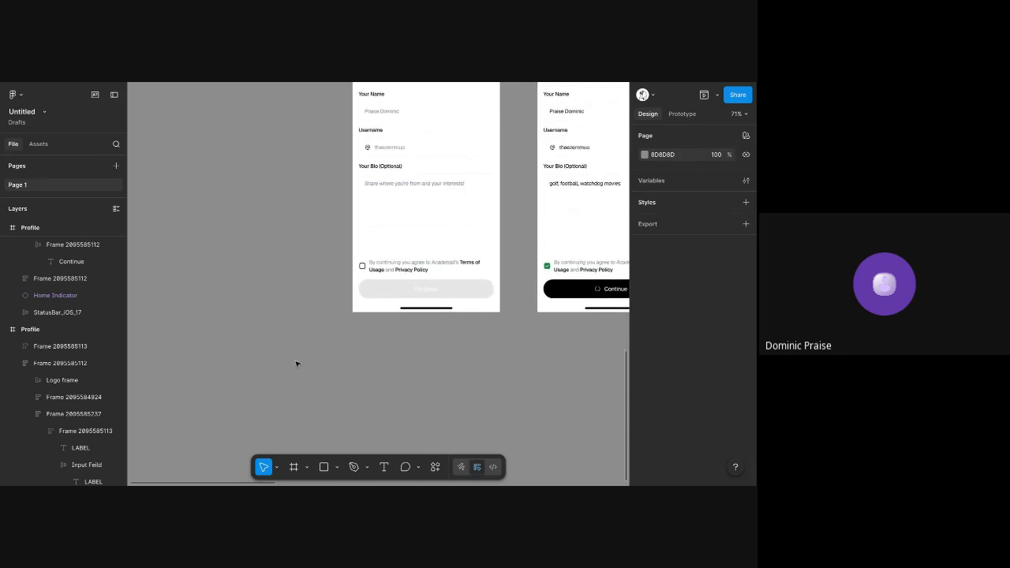
key(t)
click(353, 324)
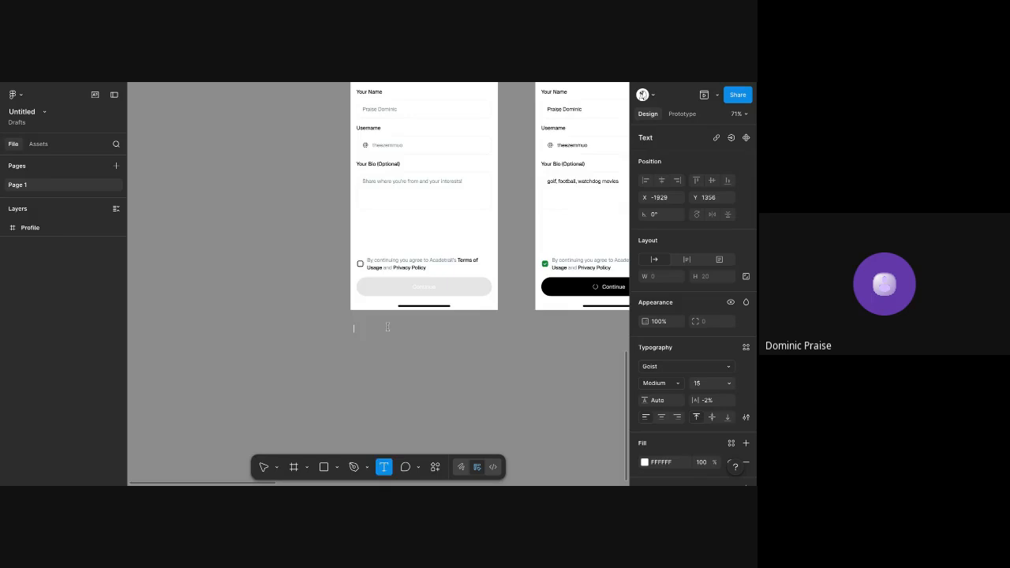
scroll(387, 327, up, 5)
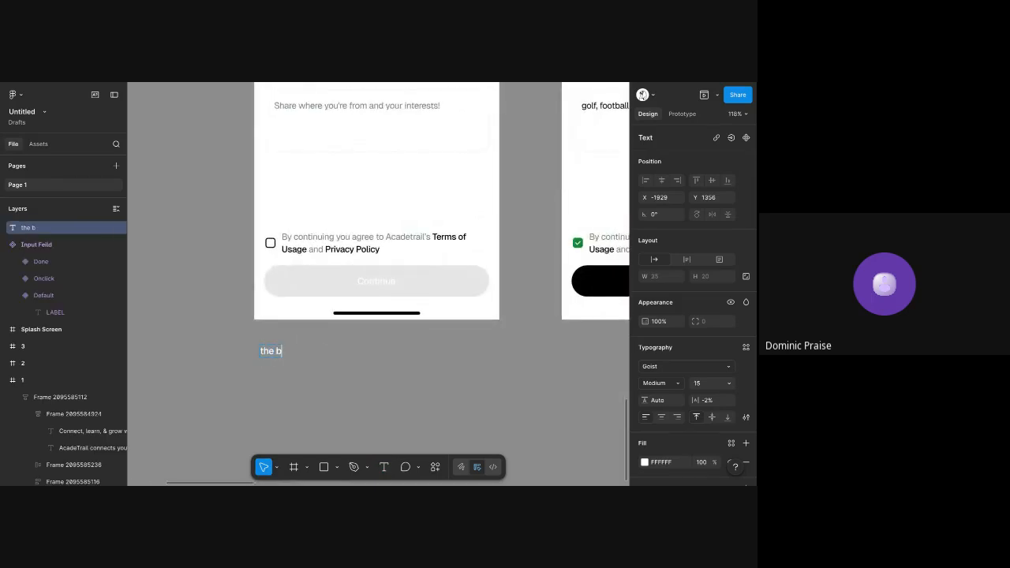
text(the button stays disable)
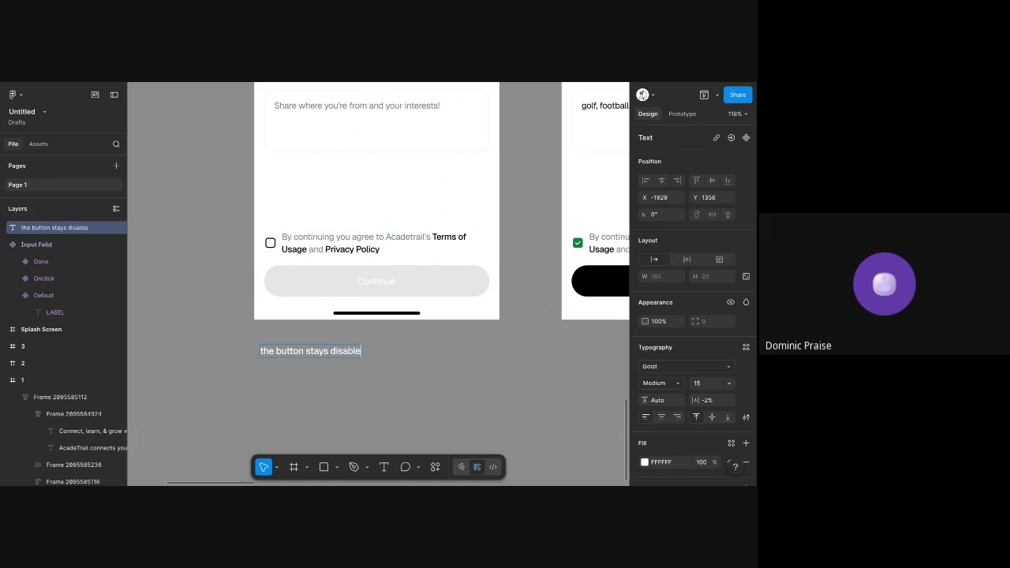
text(d, until user inpur)
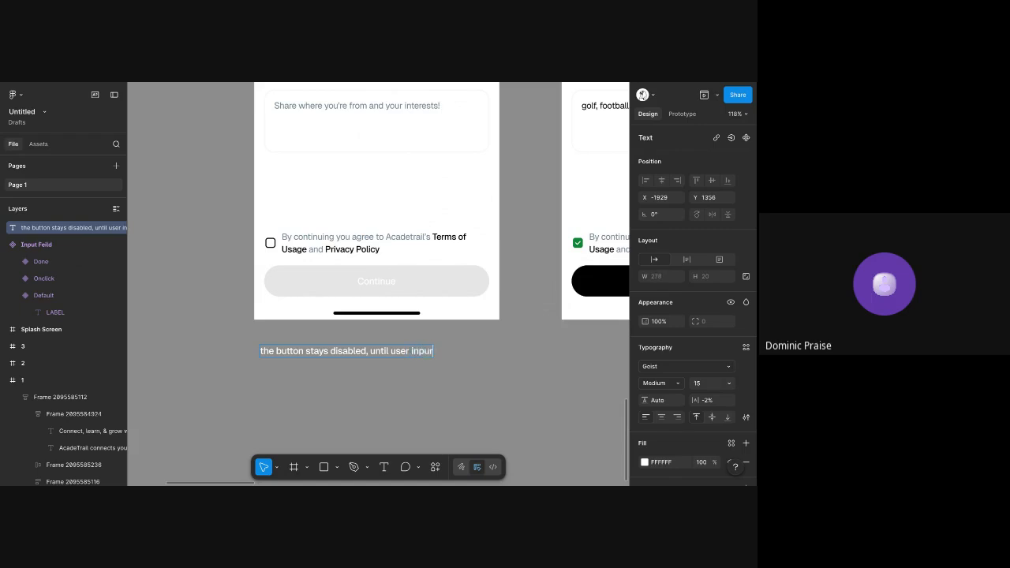
text(ts)
Continue the note below the disabled Profile screen with "their name and their"
scroll(406, 222, up, 3)
scroll(409, 217, down, 1)
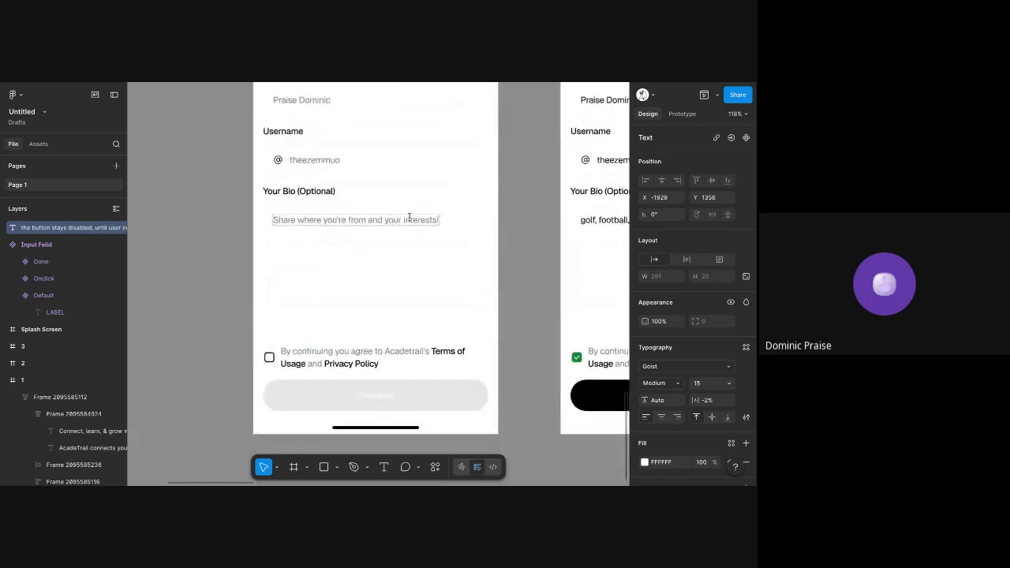
scroll(410, 237, down, 1)
key(BackSpace)
key(BackSpace)
key(BackSpace)
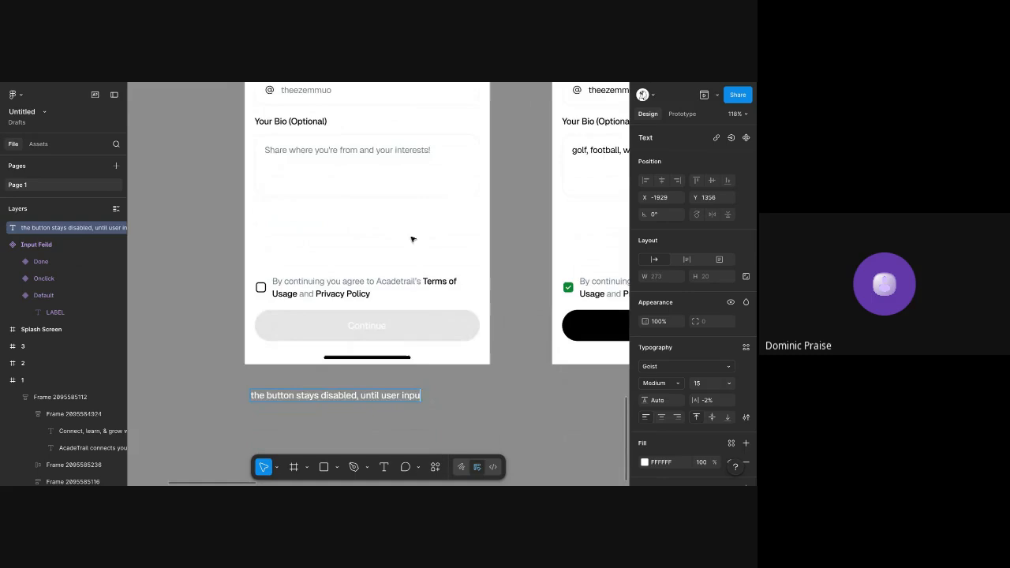
scroll(417, 415, up, 5)
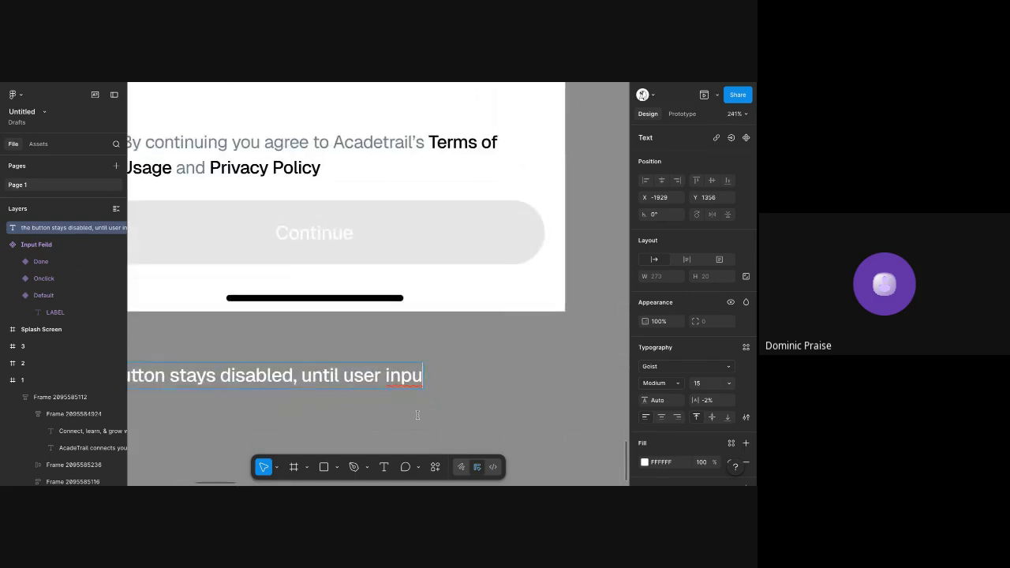
text(ts their first)
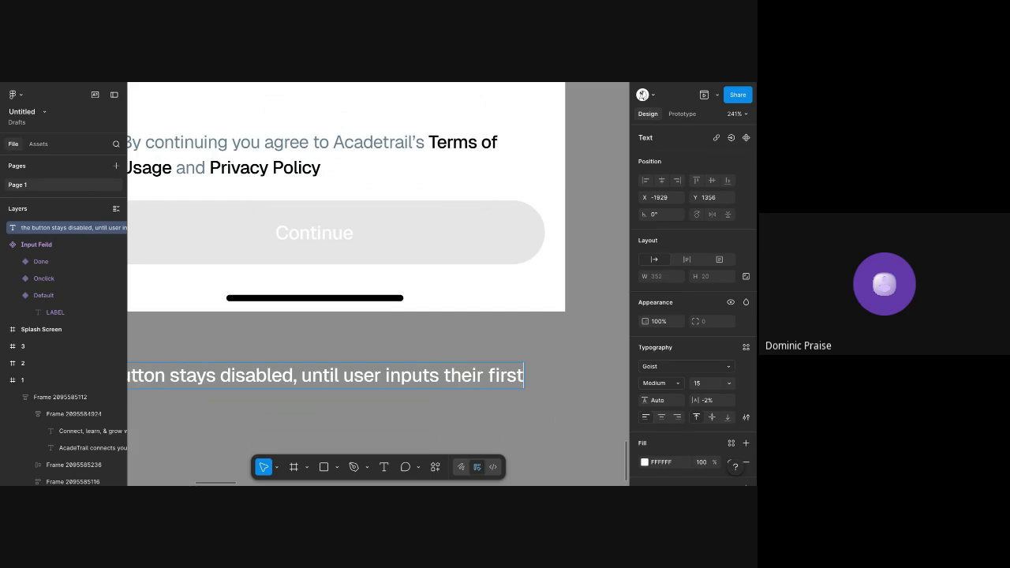
key(BackSpace)
key(BackSpace)
key(BackSpace)
key(BackSpace)
key(BackSpace)
text(nem)
key(BackSpace)
key(BackSpace)
key(BackSpace)
text(a)
key(BackSpace)
text(name and their)
Finish the note below the disabled Profile screen with the word "username"
scroll(379, 316, down, 3)
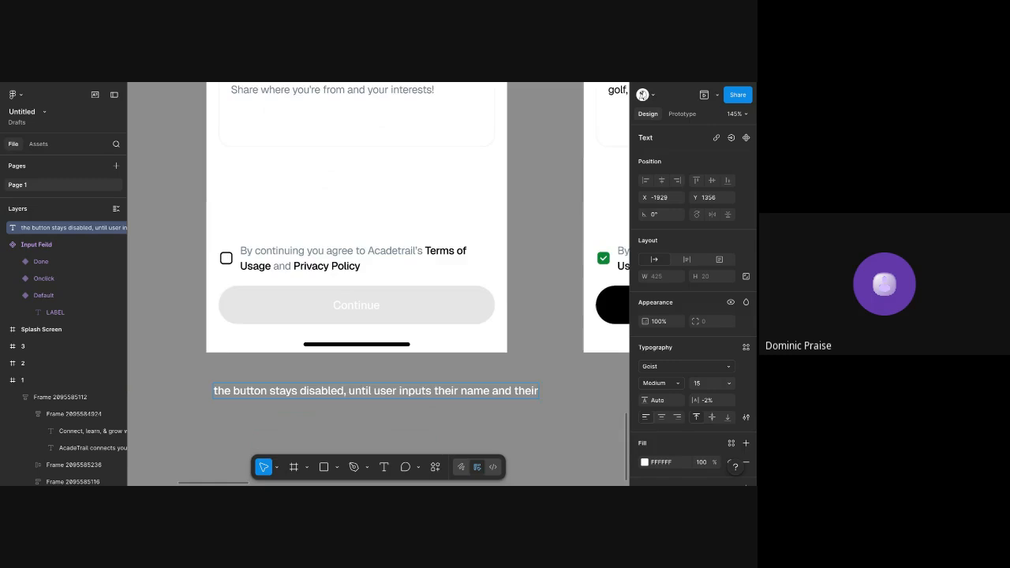
scroll(379, 316, up, 3)
scroll(379, 284, down, 5)
scroll(488, 370, up, 3)
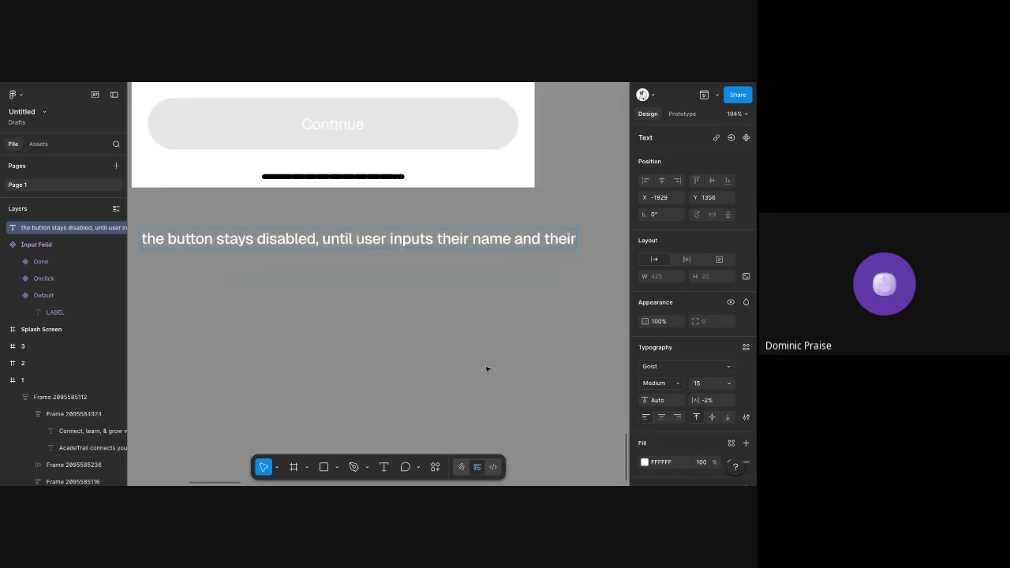
text(username)
key(Escape)
Narrow the note's text box to about 264 px wide so the text wraps onto two lines
scroll(488, 369, down, 5)
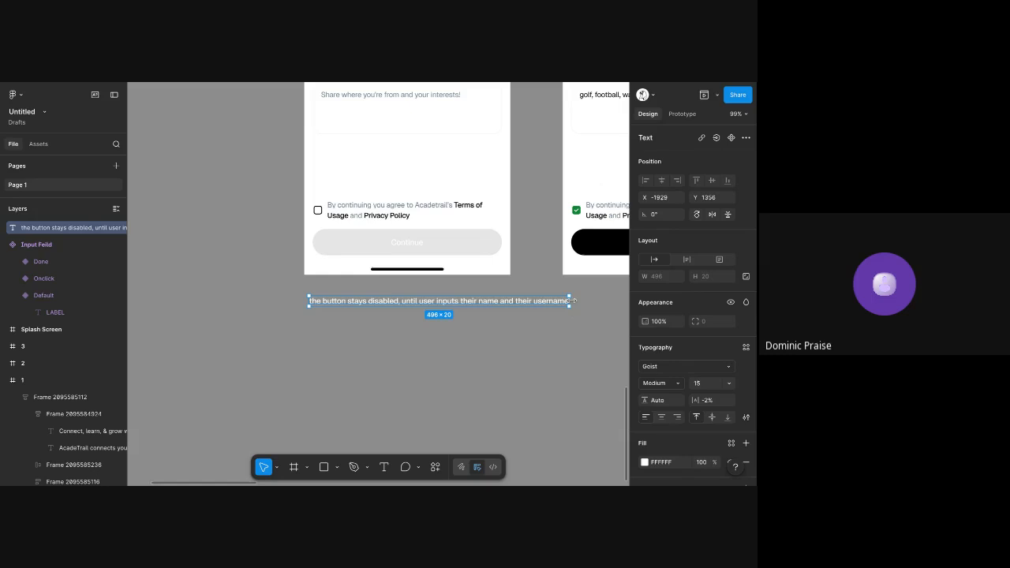
drag(569, 302, 446, 325)
scroll(390, 312, up, 1)
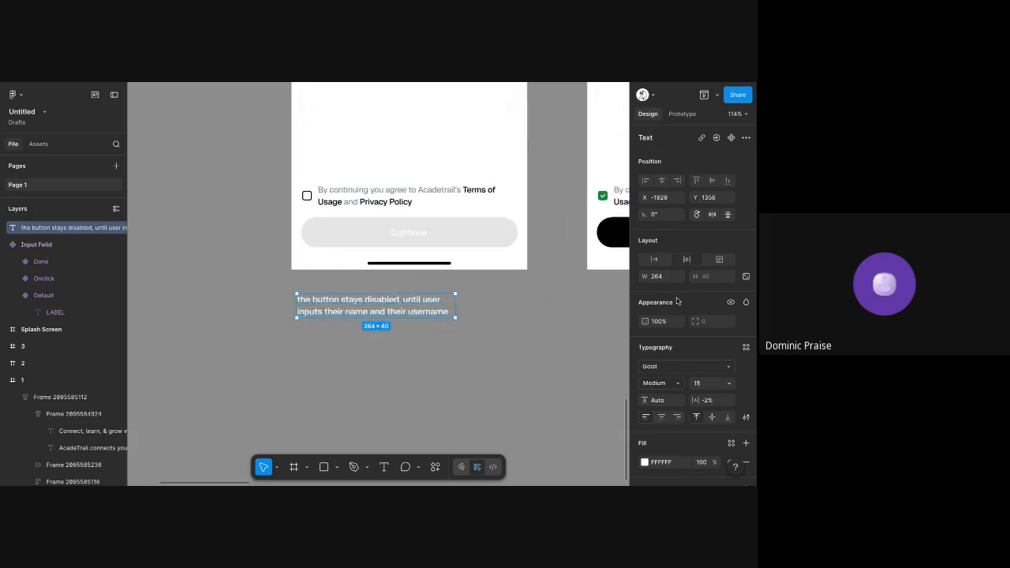
scroll(676, 382, down, 2)
click(678, 404)
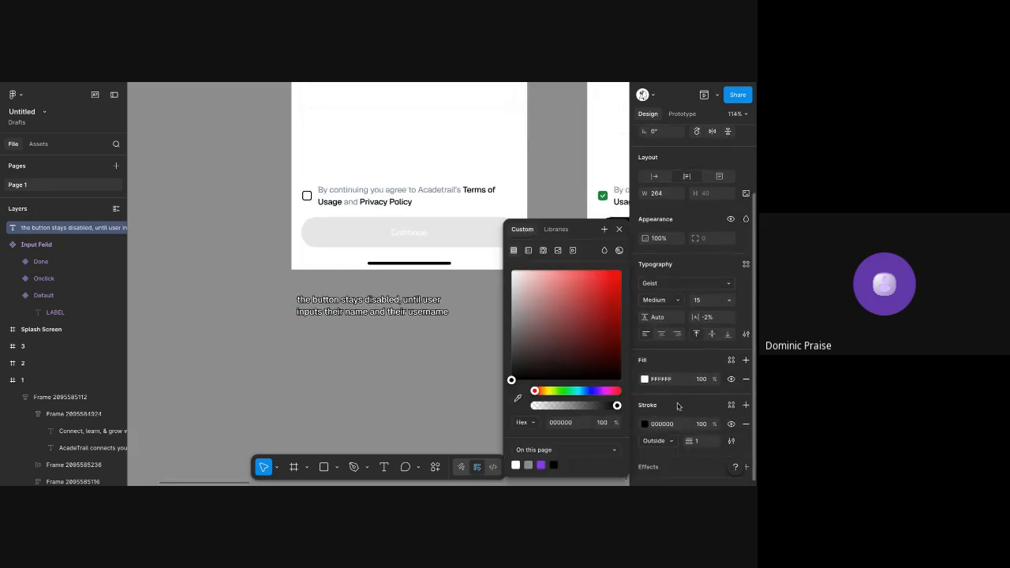
click(746, 423)
click(428, 323)
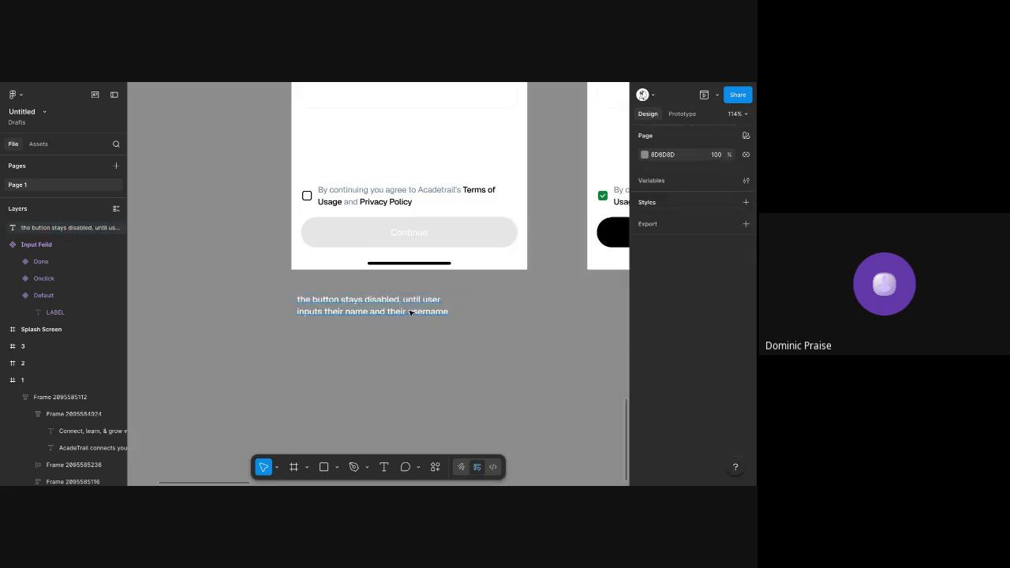
Wrap the note below the disabled Profile screen in an auto layout frame and fill the frame with 0F0F0F
click(411, 313)
key(shift+a)
scroll(657, 313, down, 5)
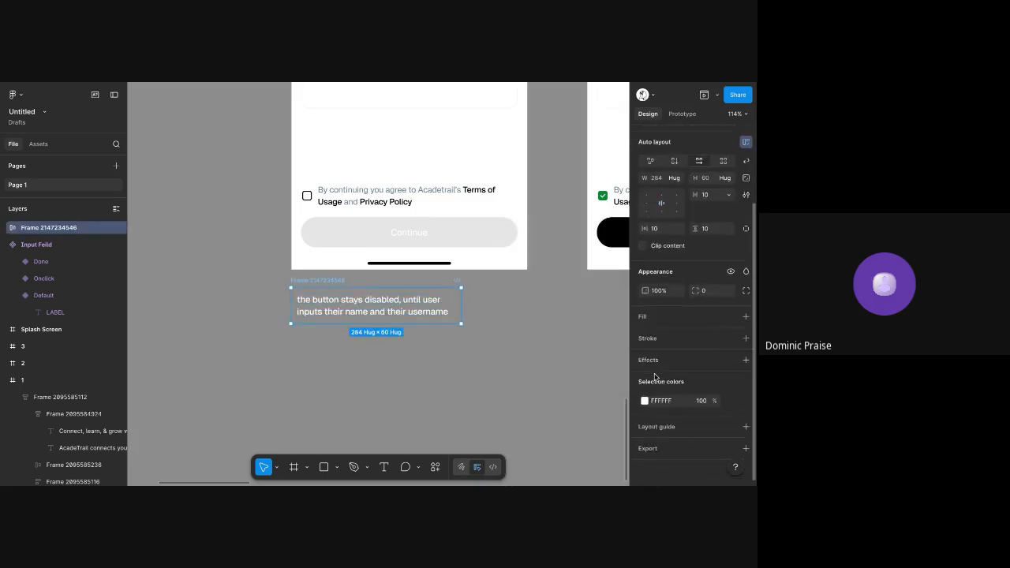
click(658, 318)
click(660, 336)
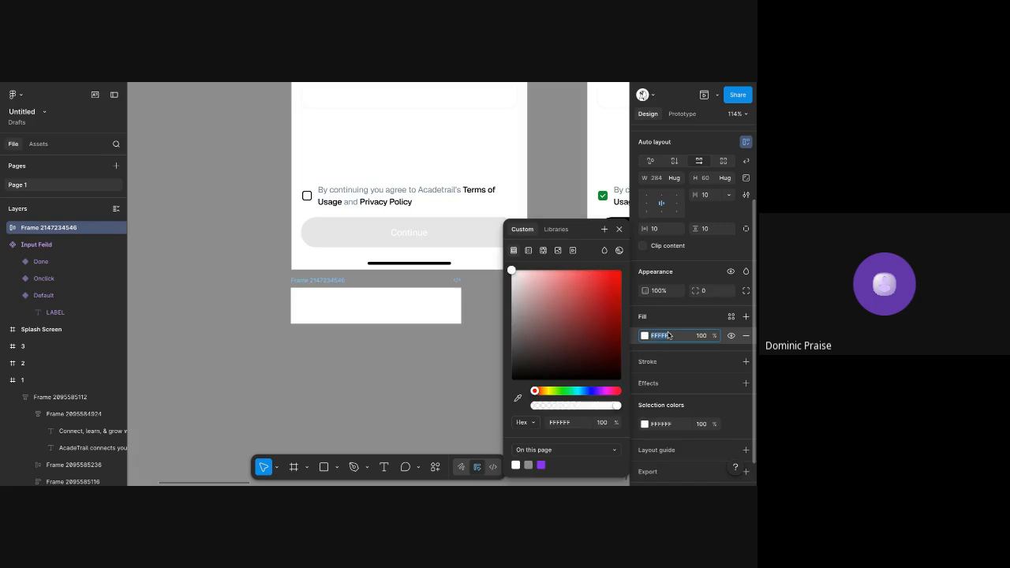
text(0f)
key(Tab)
click(527, 323)
Move the note frame above the disabled Profile screen, aligned with the screen's left edge
scroll(517, 328, down, 5)
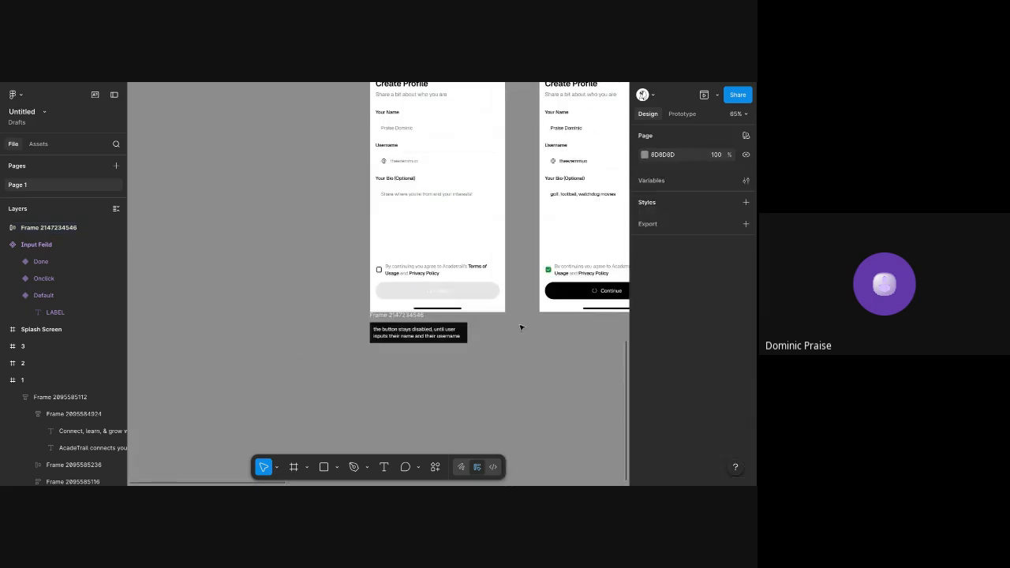
drag(357, 400, 232, 113)
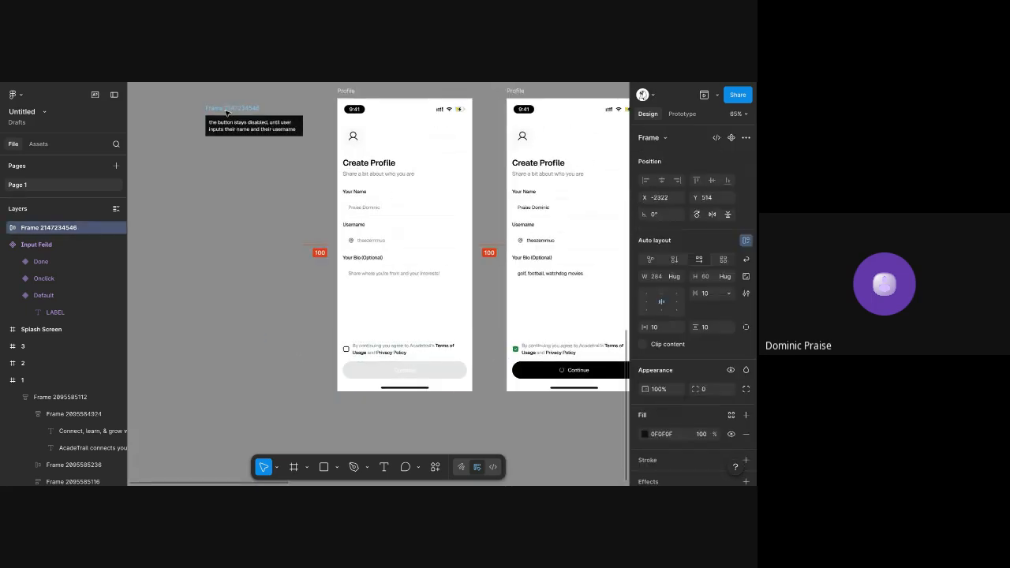
scroll(229, 112, up, 2)
drag(252, 198, 380, 136)
scroll(396, 141, up, 5)
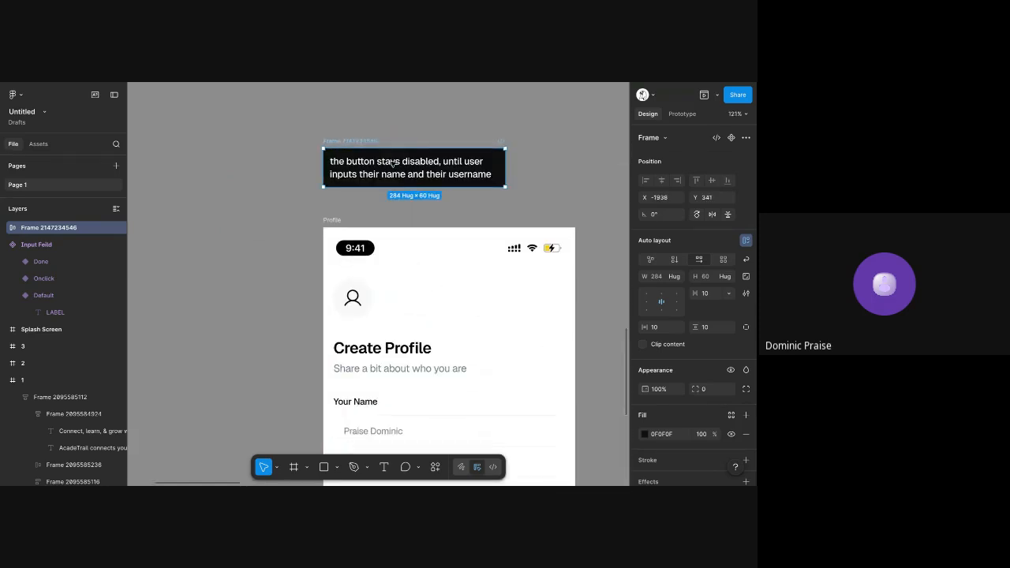
Insert "on this page" after "the button" in the note's text
click(362, 162)
double_click(430, 171)
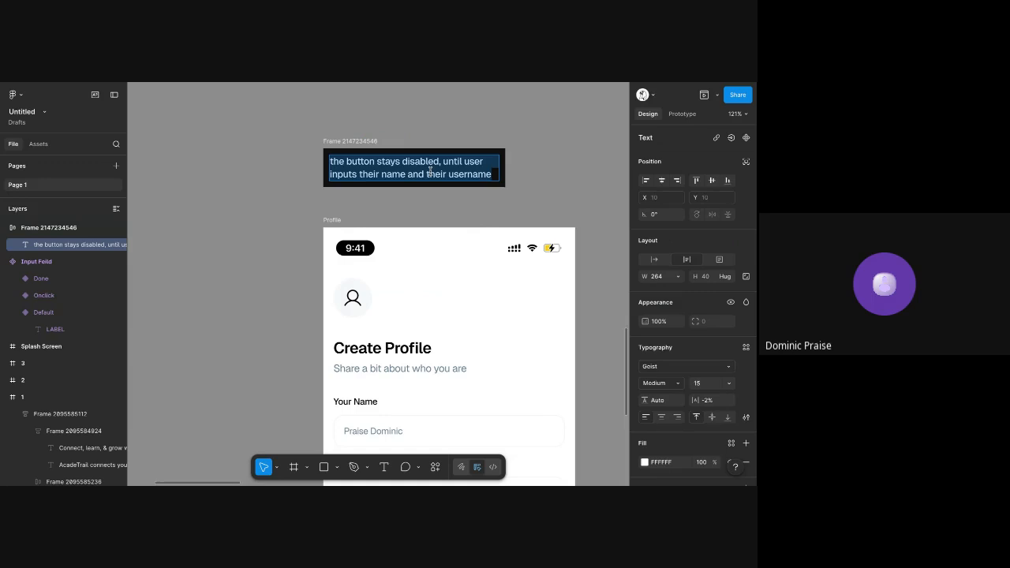
click(374, 160)
text(on this)
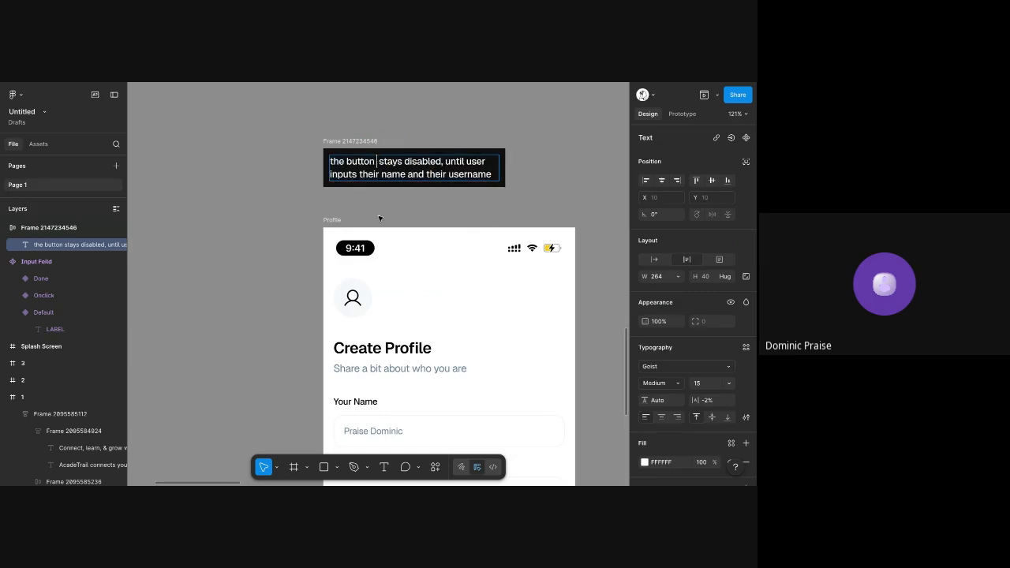
text( page)
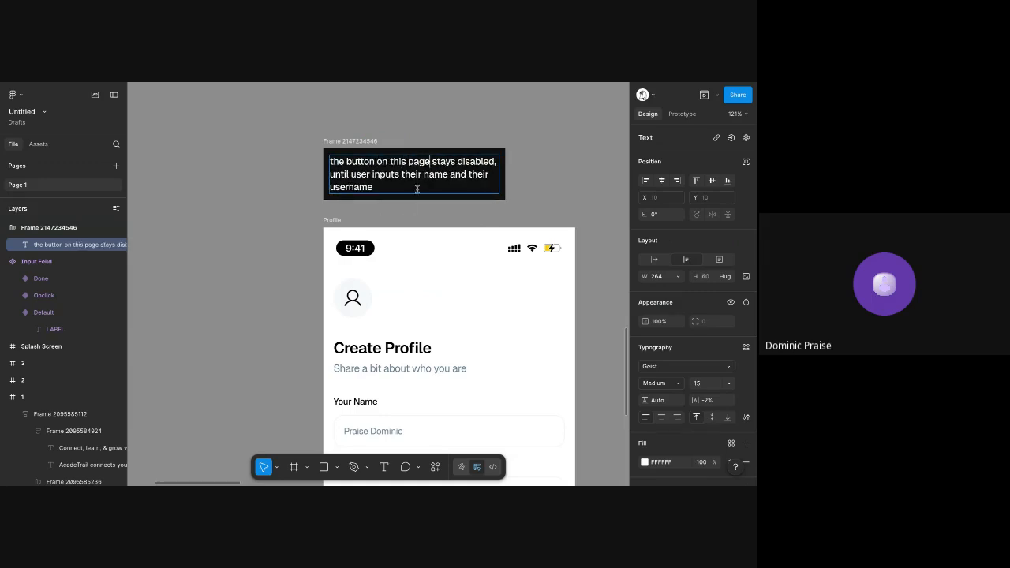
Widen the note's text box to about 304 px so the text fits on two lines
key(Escape)
drag(499, 174, 523, 172)
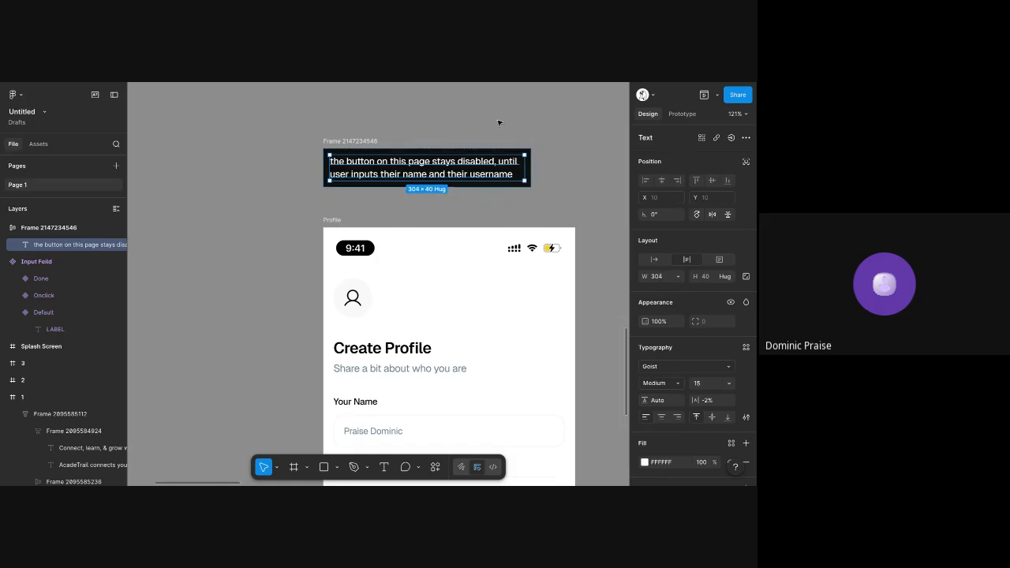
click(498, 122)
Draw a vertical line about 62 px long with the Pen tool from the note's bottom edge to the disabled Profile screen's top edge
scroll(464, 192, up, 1)
scroll(463, 191, up, 3)
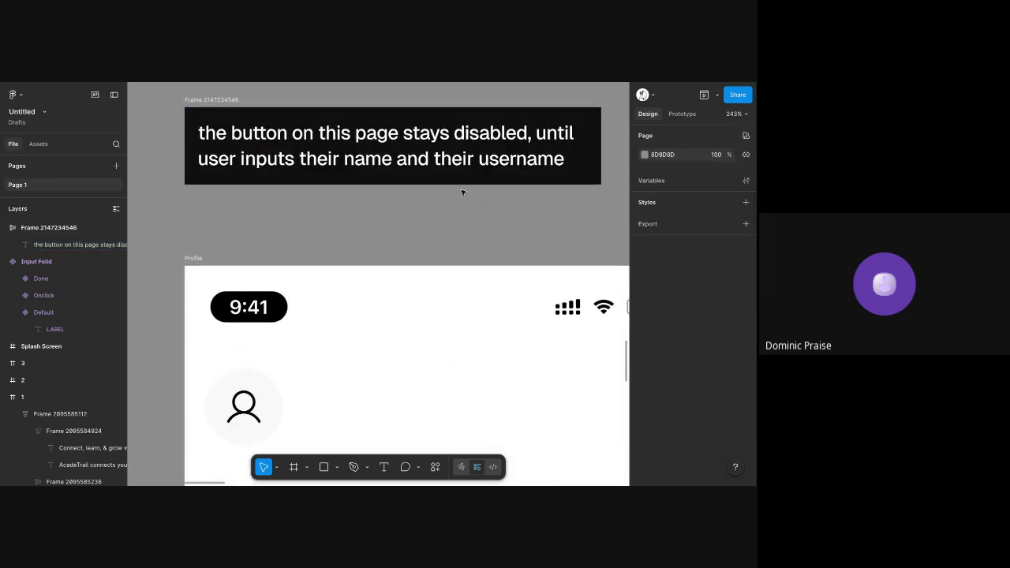
key(p)
click(371, 184)
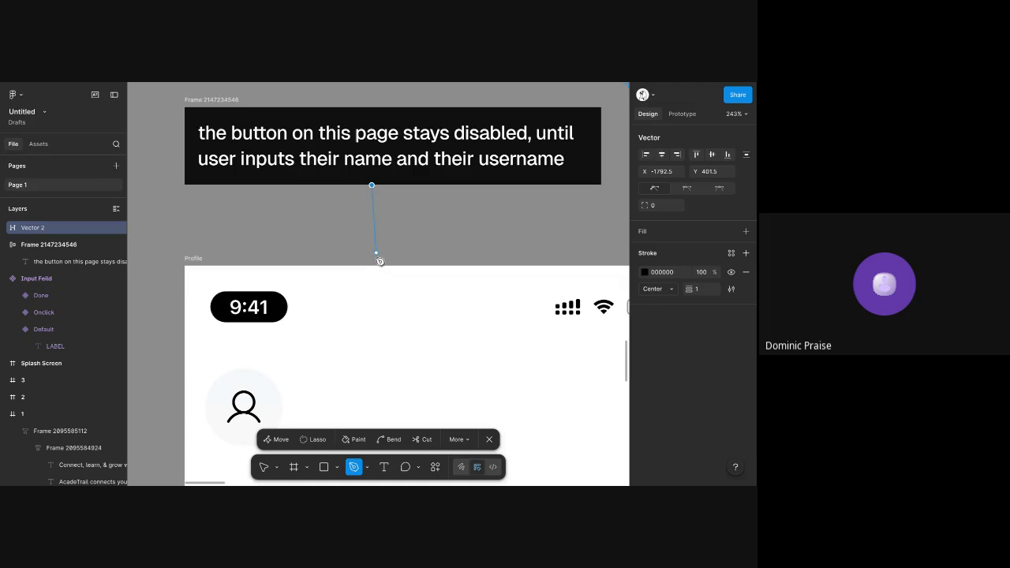
click(371, 265)
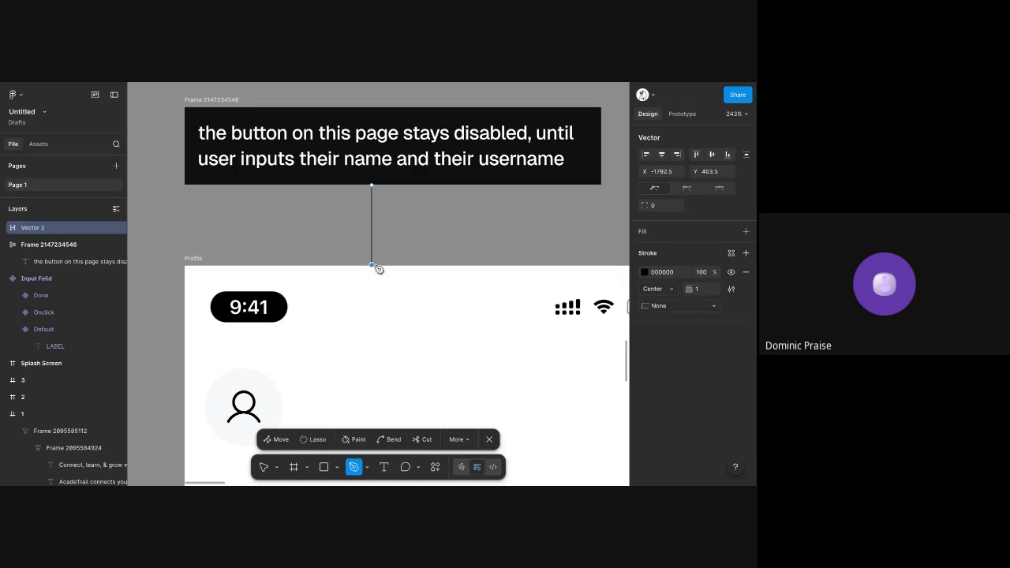
click(410, 338)
key(ctrl+z)
key(ctrl+z)
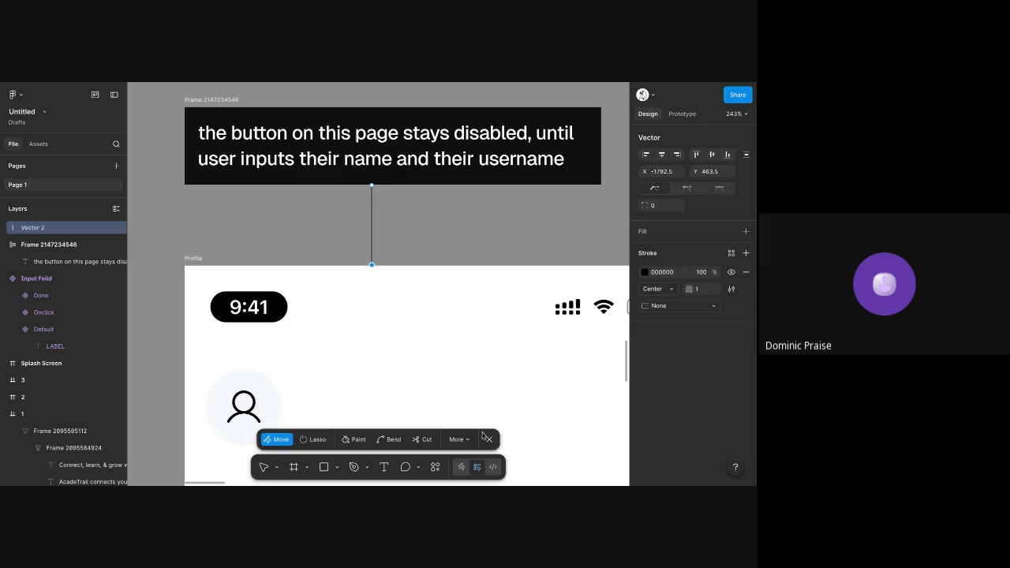
click(485, 438)
Give the line a triangle arrow at its lower end and set its stroke weight to 2
click(718, 407)
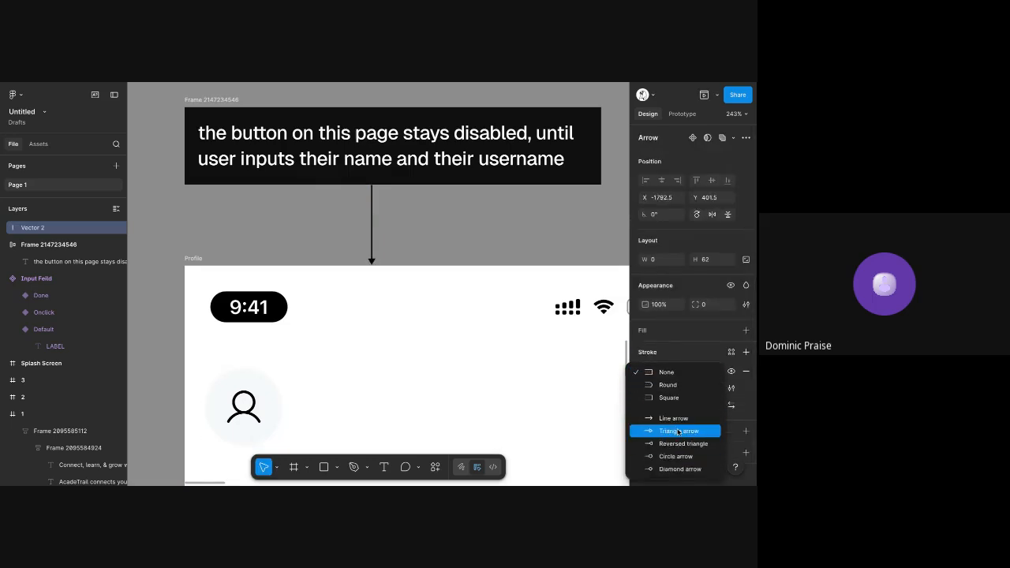
click(678, 432)
text(4)
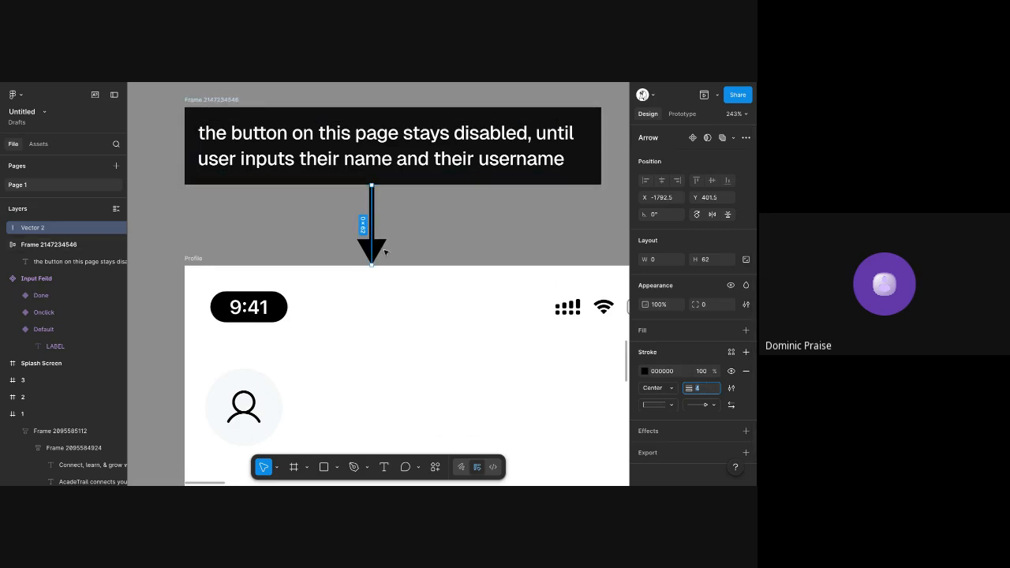
text(3)
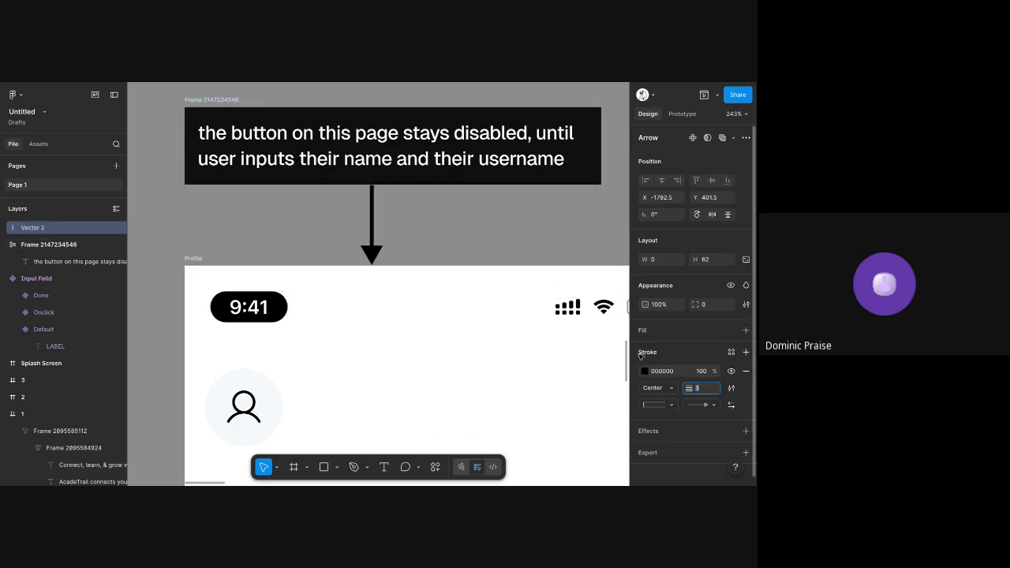
text(2)
click(654, 405)
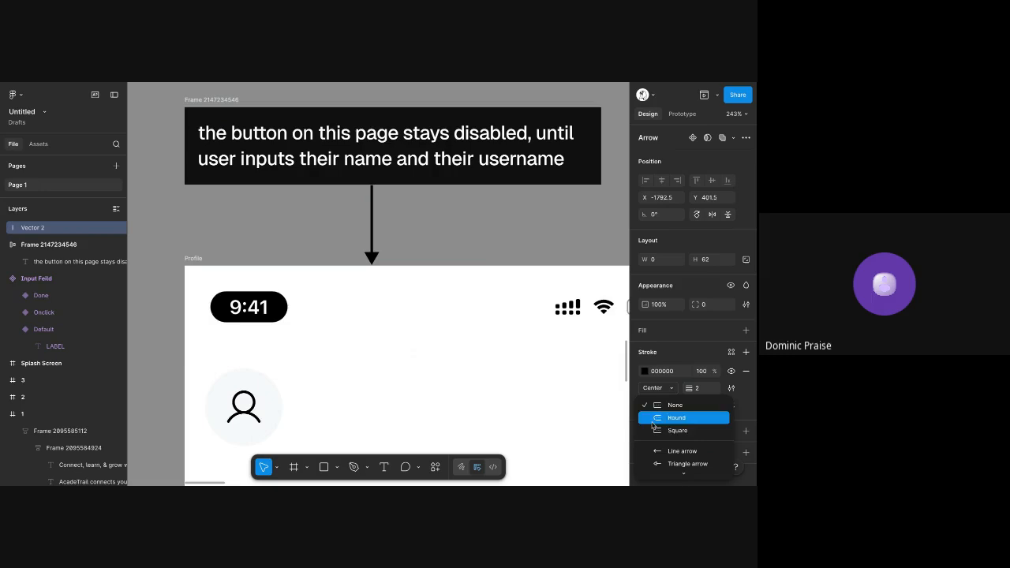
scroll(672, 407, down, 2)
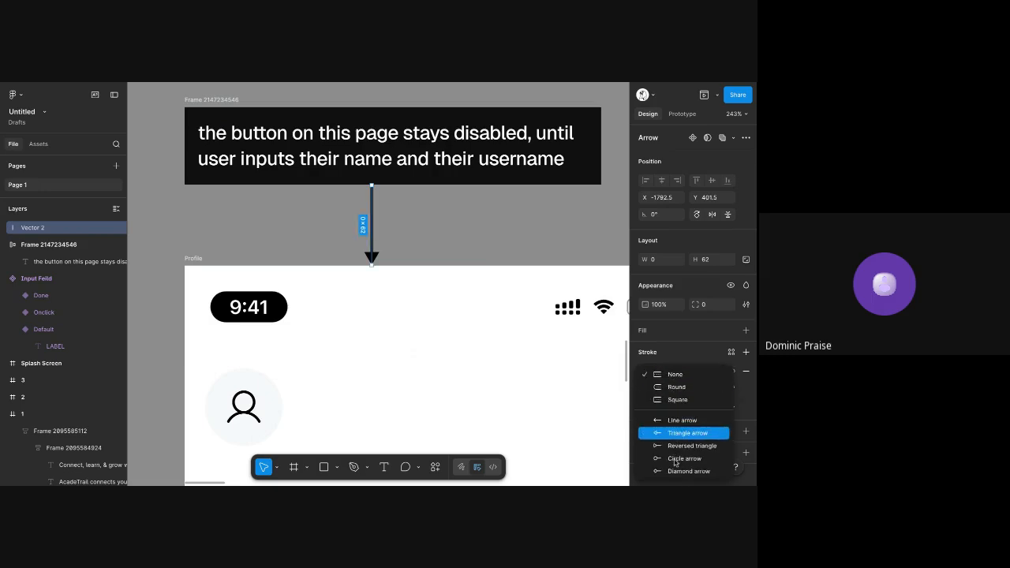
click(675, 374)
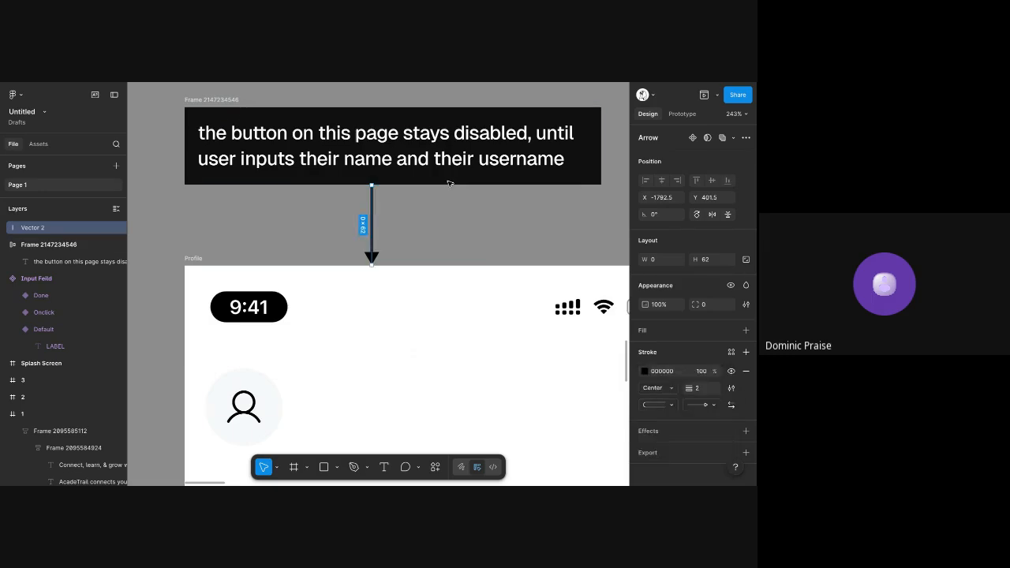
Wrap the note and its arrow in one auto layout frame and centre it horizontally above the disabled Profile screen
shift+click(209, 115)
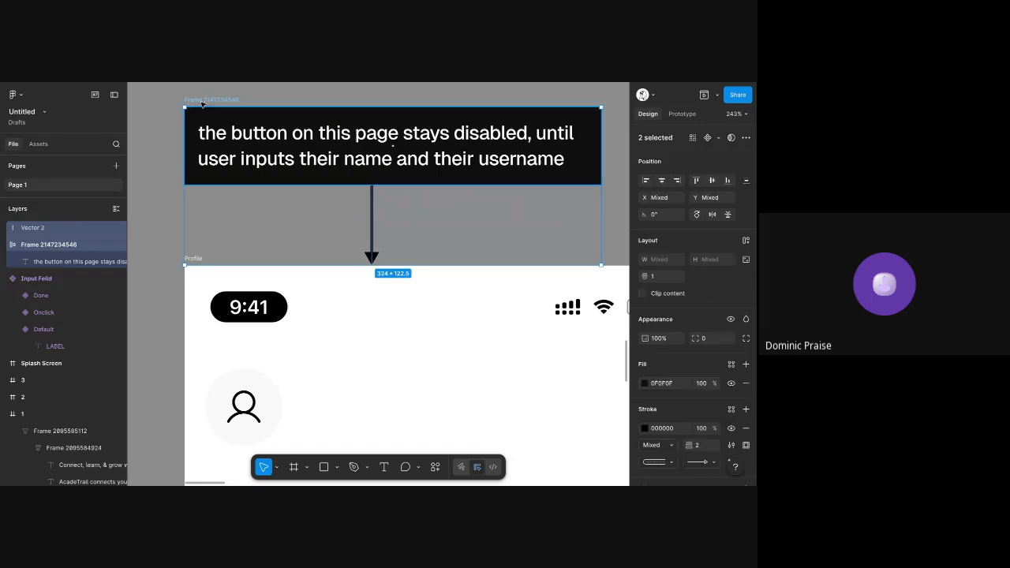
key(shift+a)
scroll(301, 129, down, 5)
scroll(288, 146, up, 3)
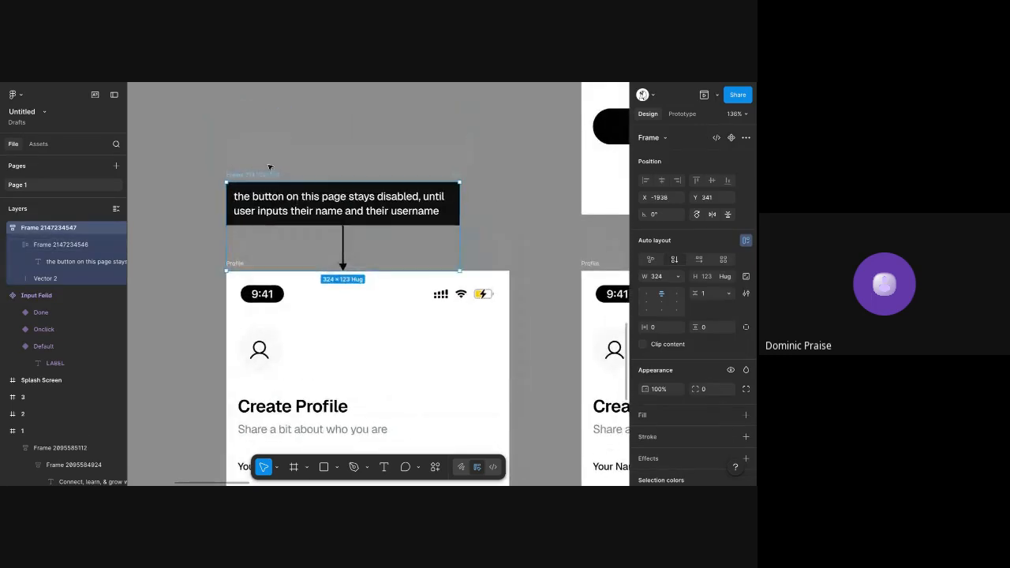
drag(258, 176, 285, 172)
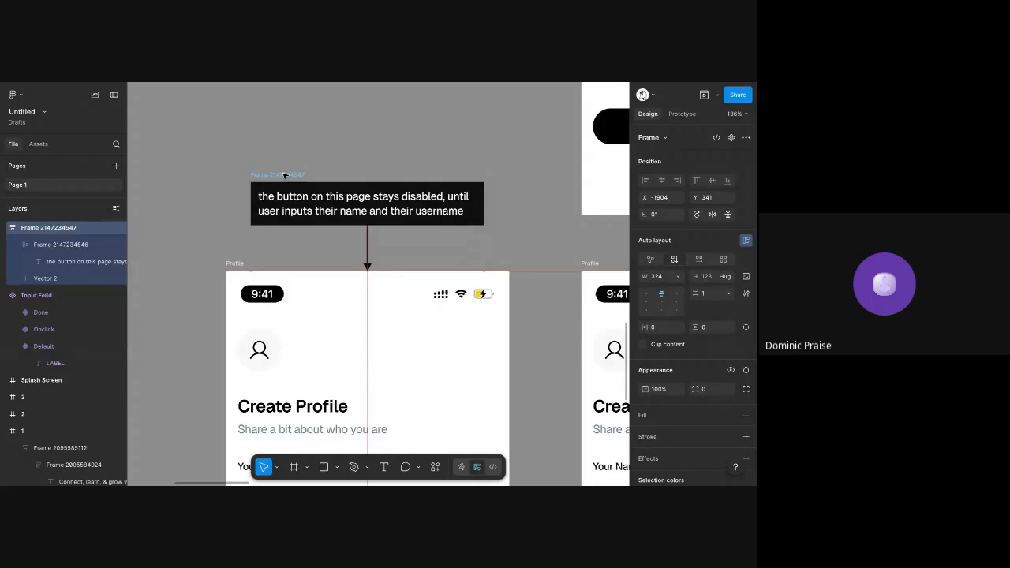
click(282, 149)
Examine the annotation and the disabled Profile screen's input fields, terms checkbox and Continue button against the filled version
scroll(285, 138, down, 6)
scroll(284, 137, down, 3)
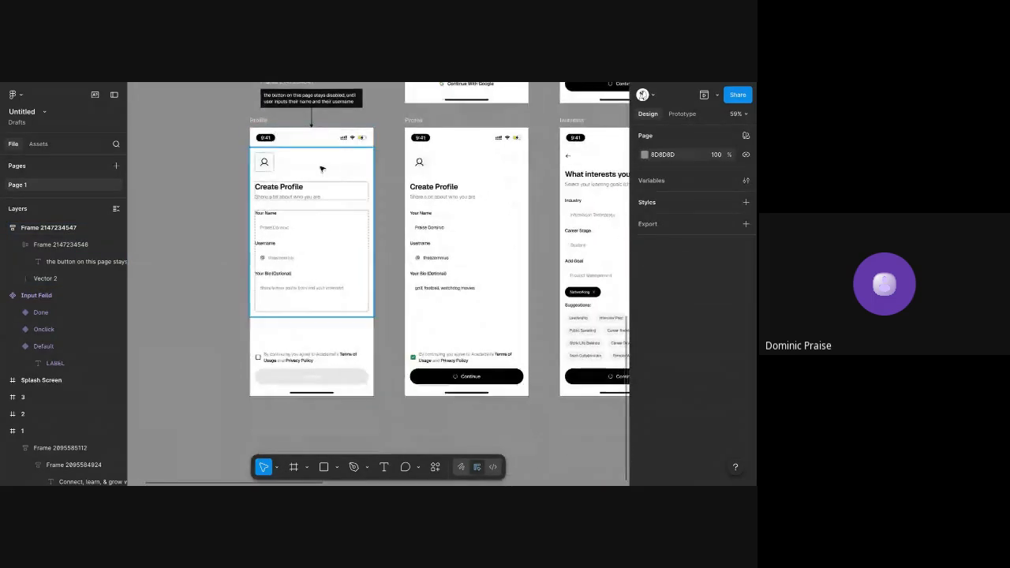
scroll(322, 165, down, 3)
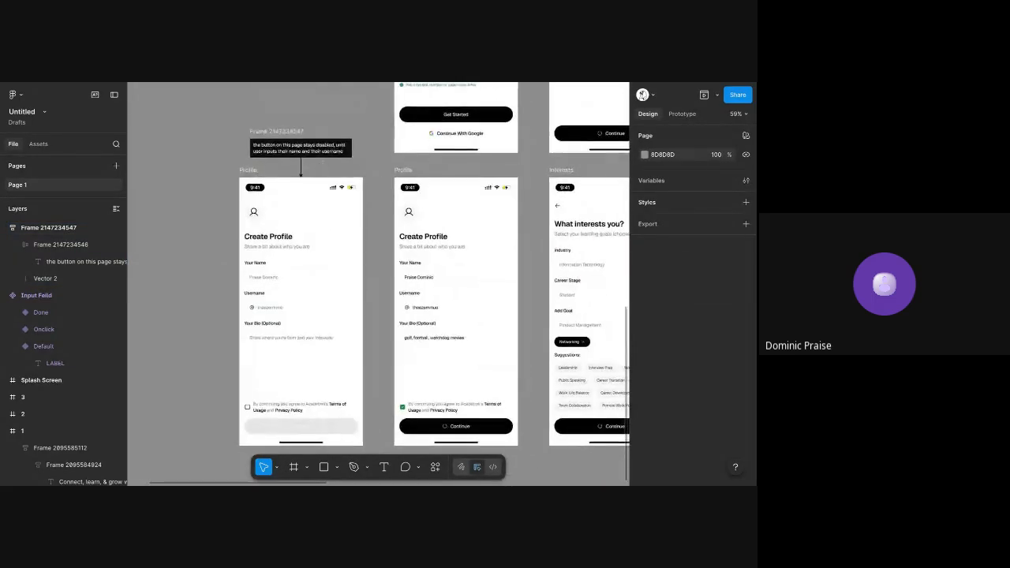
scroll(287, 142, up, 5)
scroll(287, 141, up, 5)
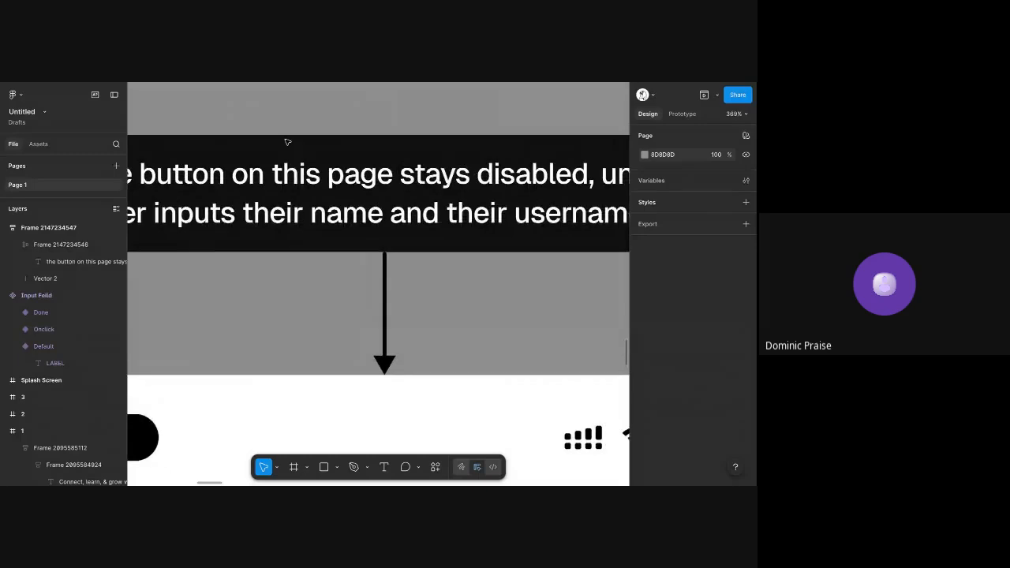
scroll(287, 141, down, 5)
scroll(284, 292, up, 5)
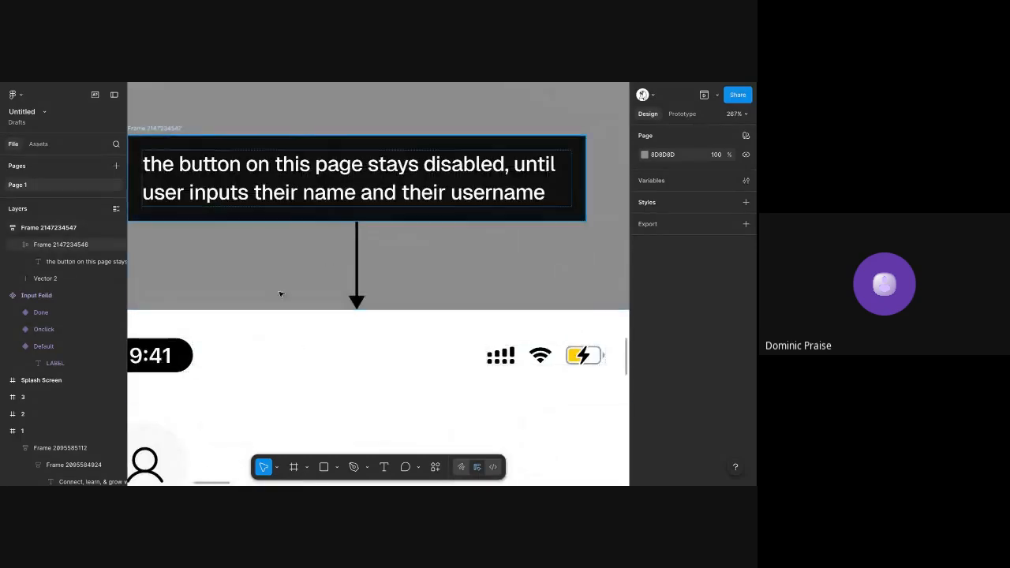
scroll(284, 292, down, 5)
scroll(292, 292, down, 2)
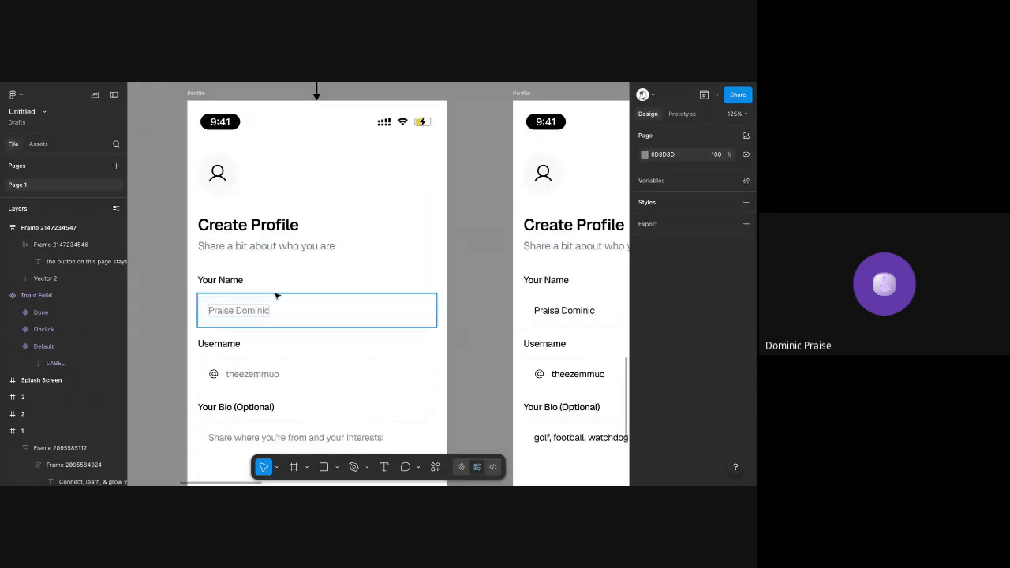
click(278, 295)
click(478, 245)
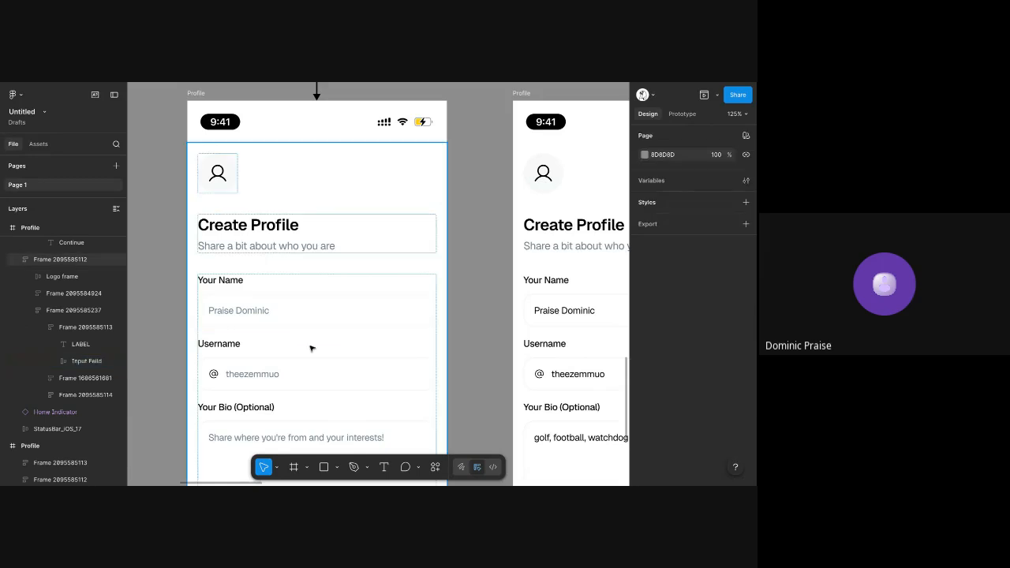
scroll(311, 347, up, 3)
scroll(389, 214, down, 2)
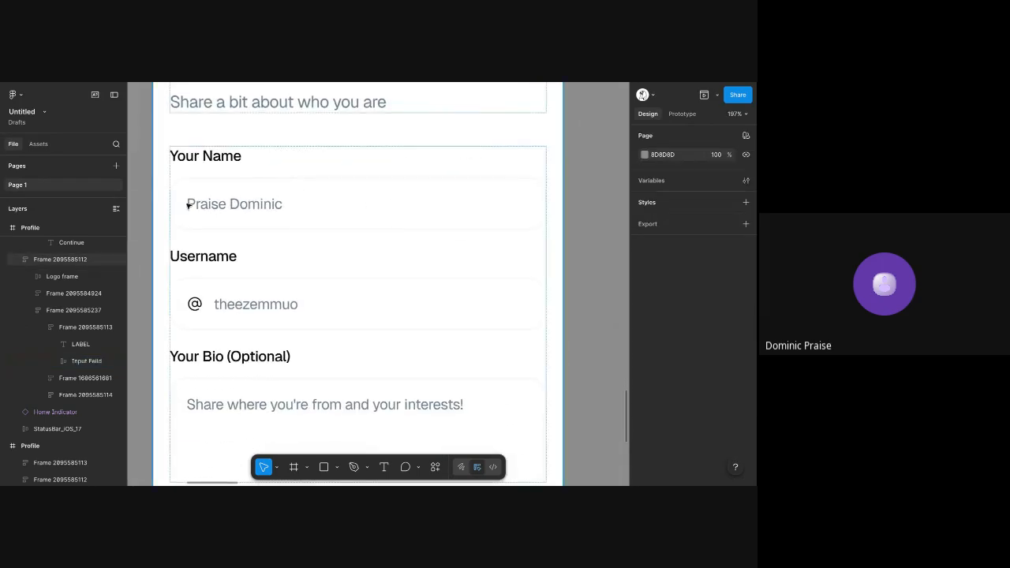
scroll(260, 289, down, 3)
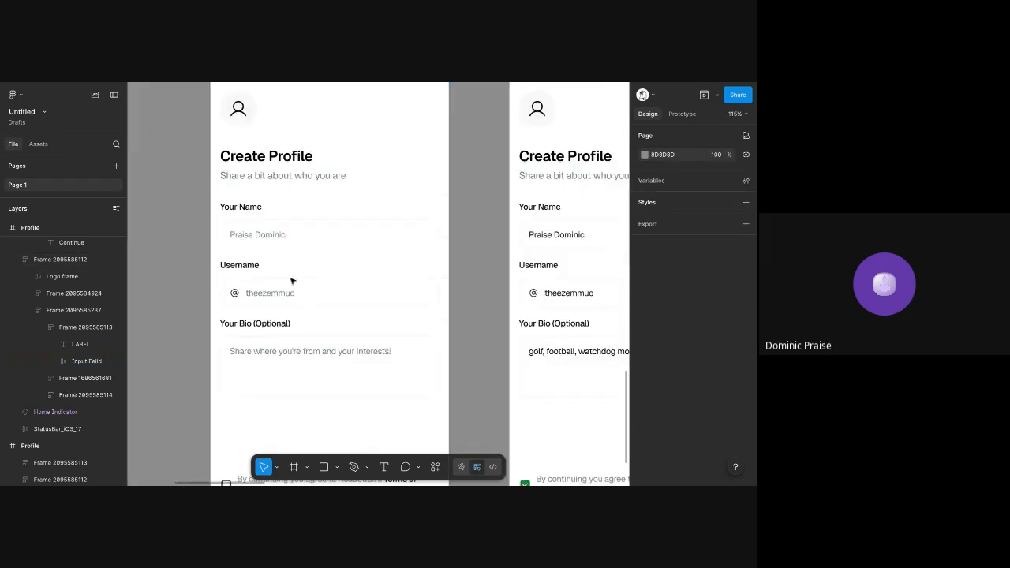
scroll(293, 280, down, 2)
scroll(289, 280, down, 1)
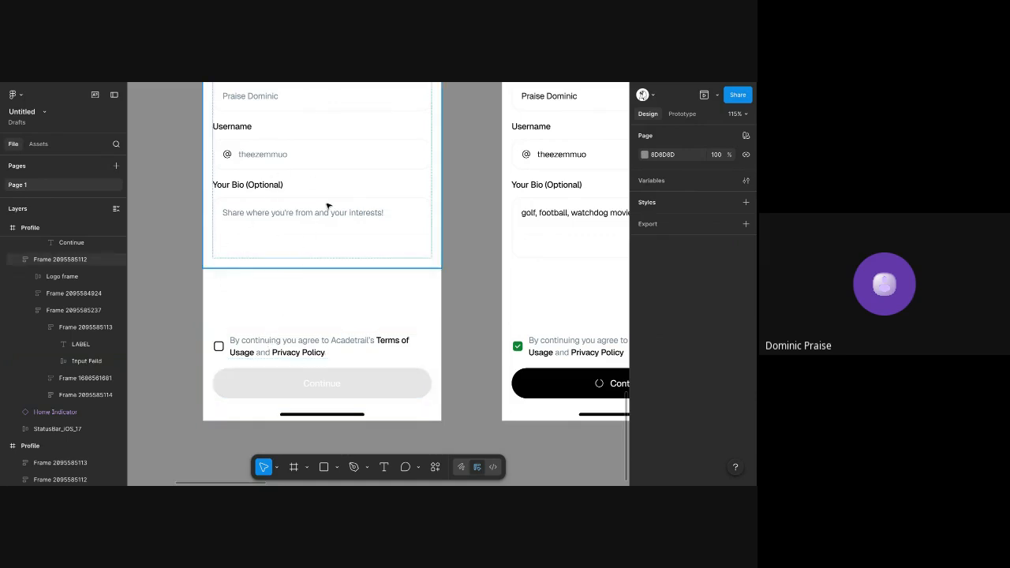
scroll(295, 383, up, 5)
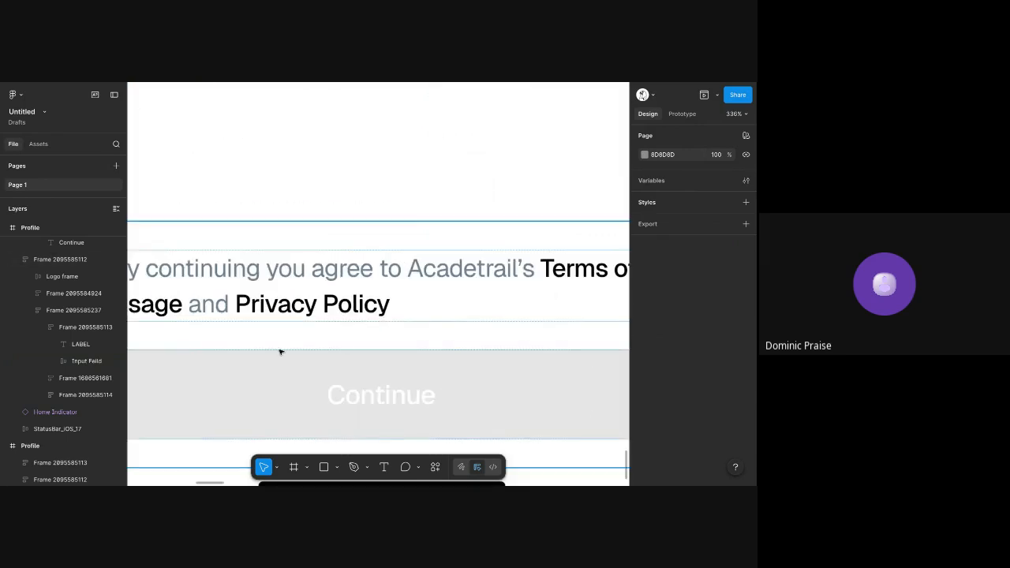
scroll(288, 321, down, 6)
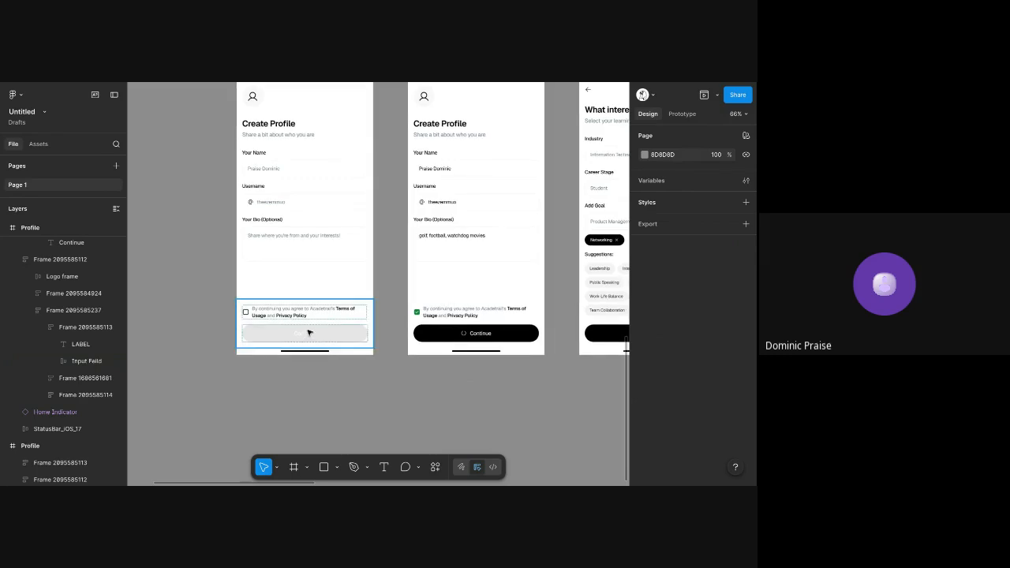
scroll(309, 332, up, 3)
Duplicate the arrowed annotation frame to the empty canvas below the filled Profile screen
click(265, 91)
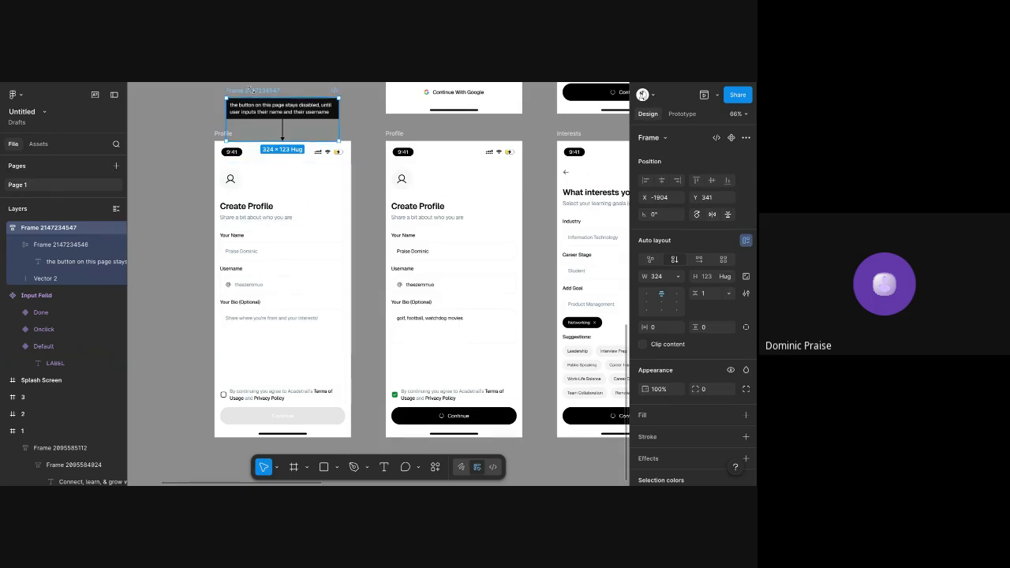
scroll(253, 93, up, 1)
click(254, 104)
scroll(239, 134, down, 3)
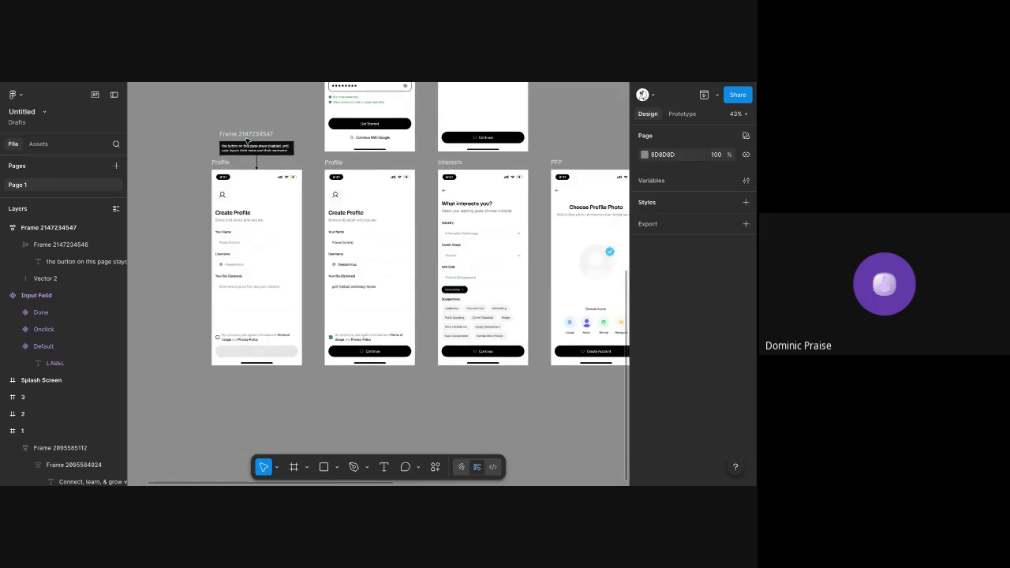
click(246, 134)
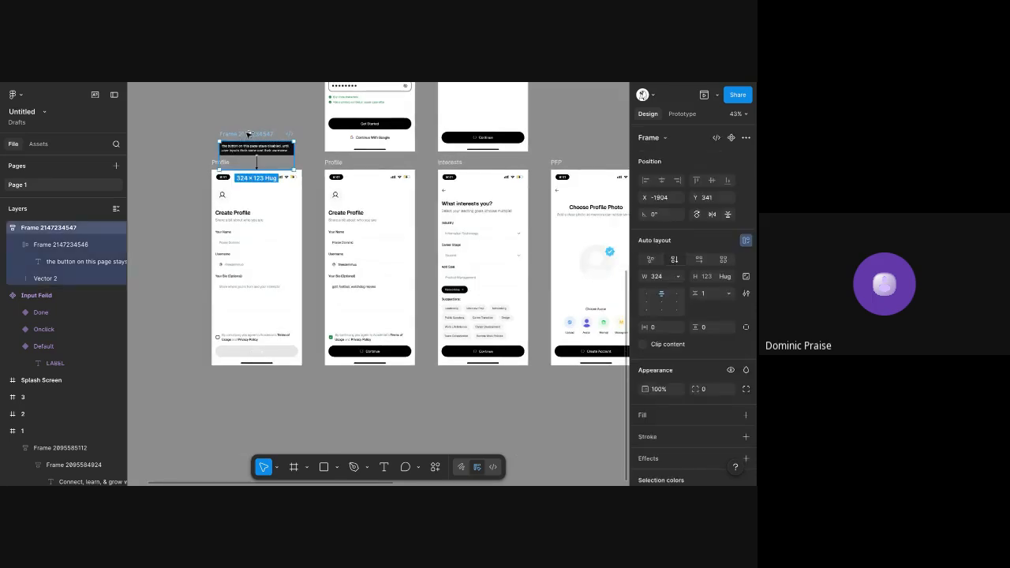
drag(247, 134, 361, 367)
key(ctrl+z)
drag(246, 134, 341, 294)
Place the copied annotation's arrow above its note, pointing up, and move the frame against the filled Profile screen's bottom edge
scroll(356, 375, up, 5)
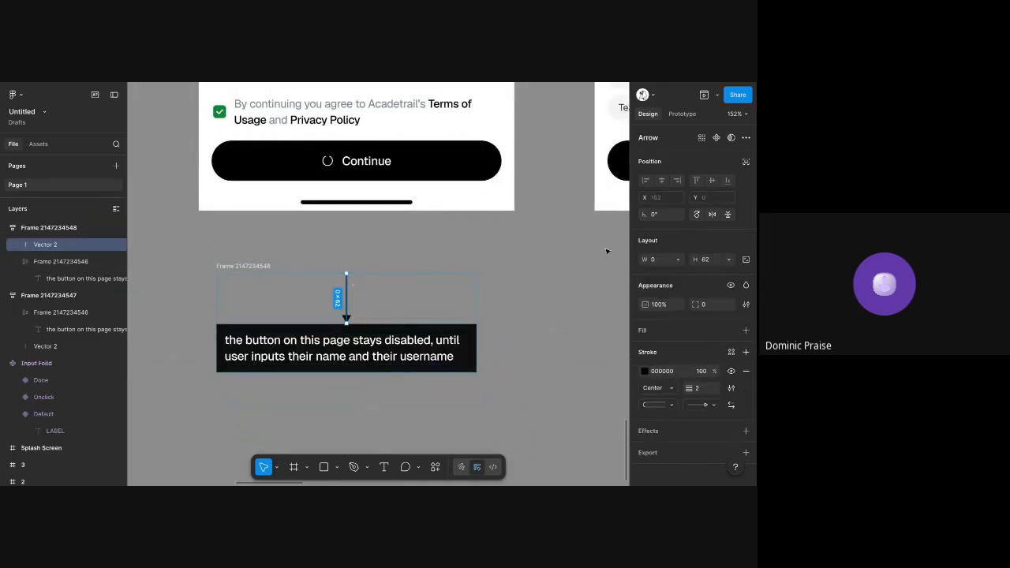
click(468, 228)
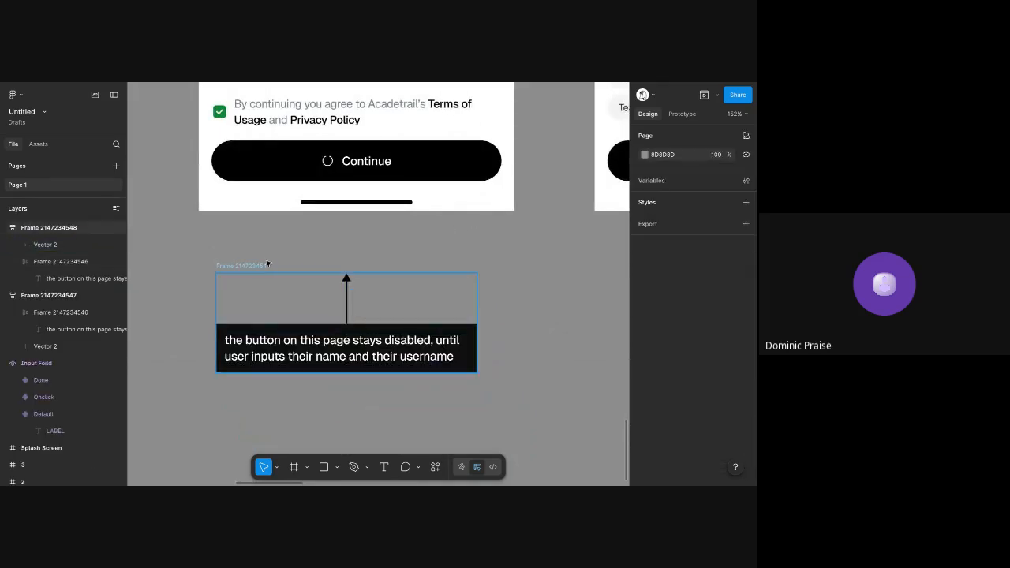
drag(254, 267, 242, 224)
Replace the copied note's text with "after the information is complete, and user clicks “continue” button"
double_click(279, 294)
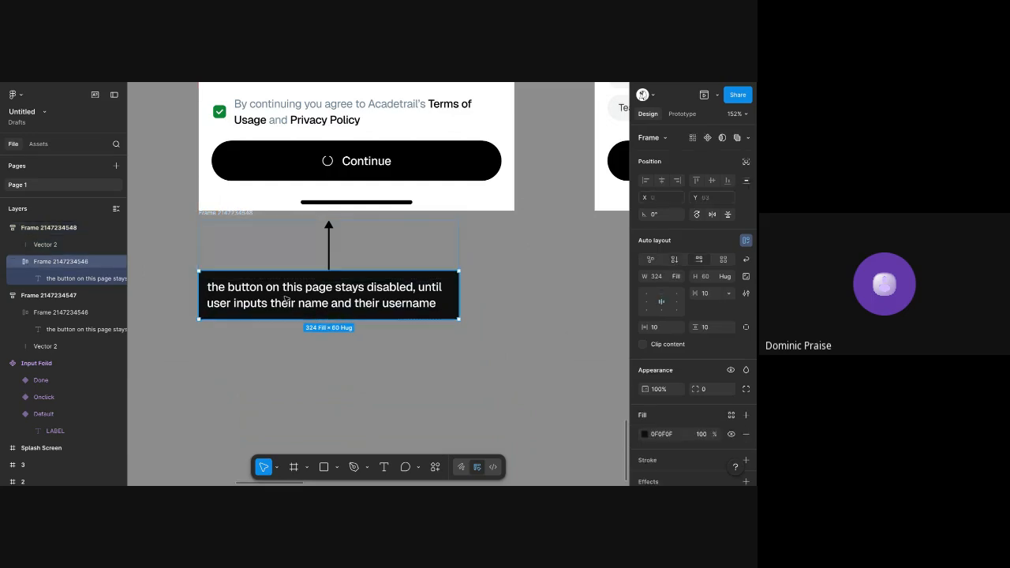
double_click(280, 293)
double_click(280, 293)
scroll(279, 293, down, 4)
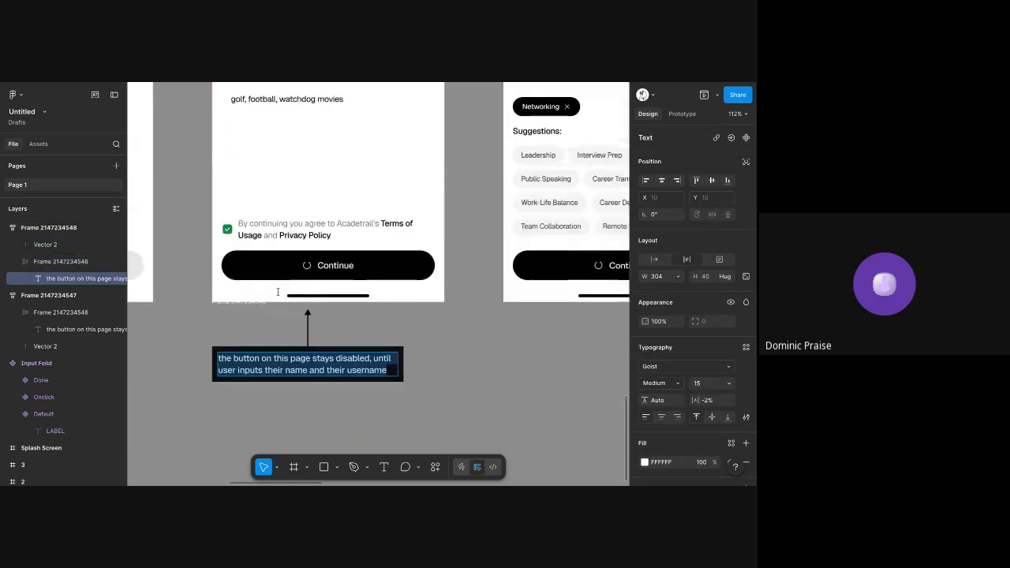
text(After)
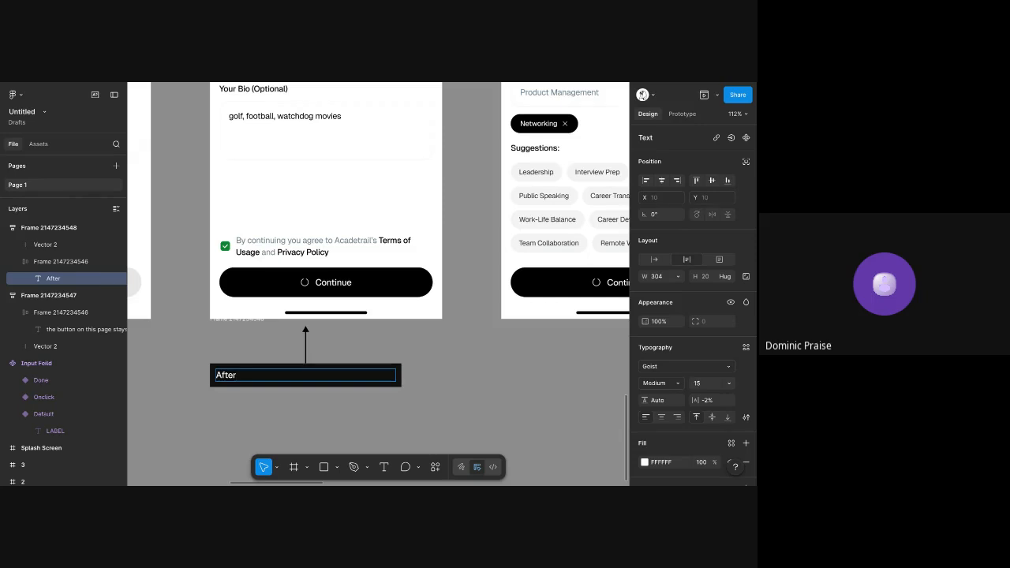
key(ctrl+a)
text(after the information is)
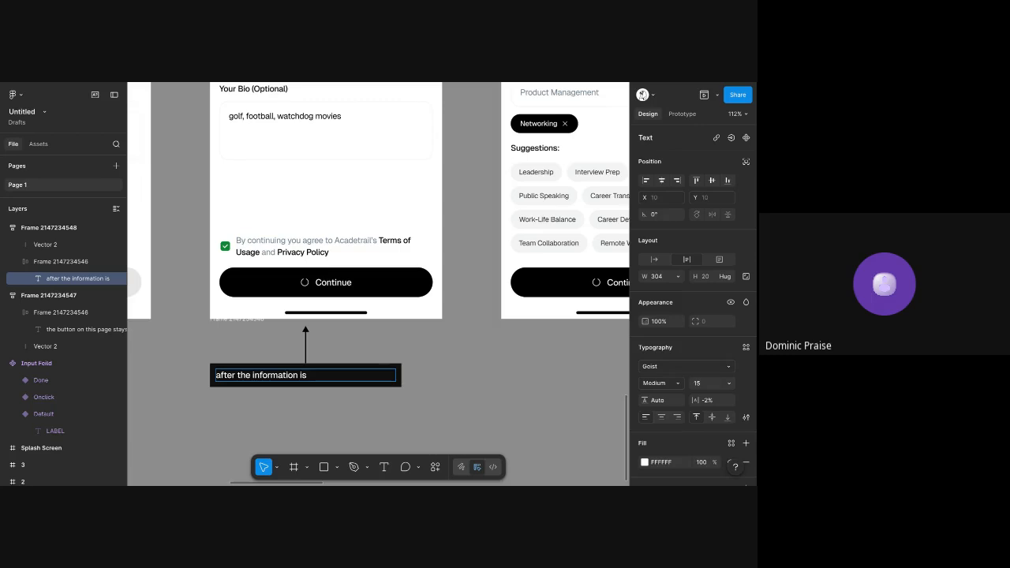
text( complete, and user clicks)
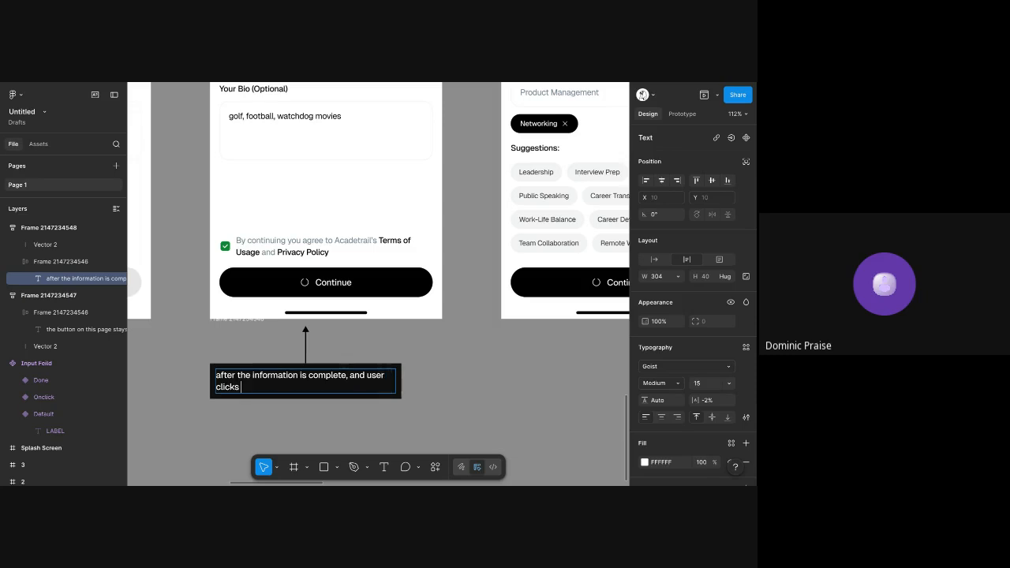
text( continueon")
click(279, 387)
text(")
click(313, 387)
Complete the copied note's text with "the loading icon appears while details are being validated"
text(the loa)
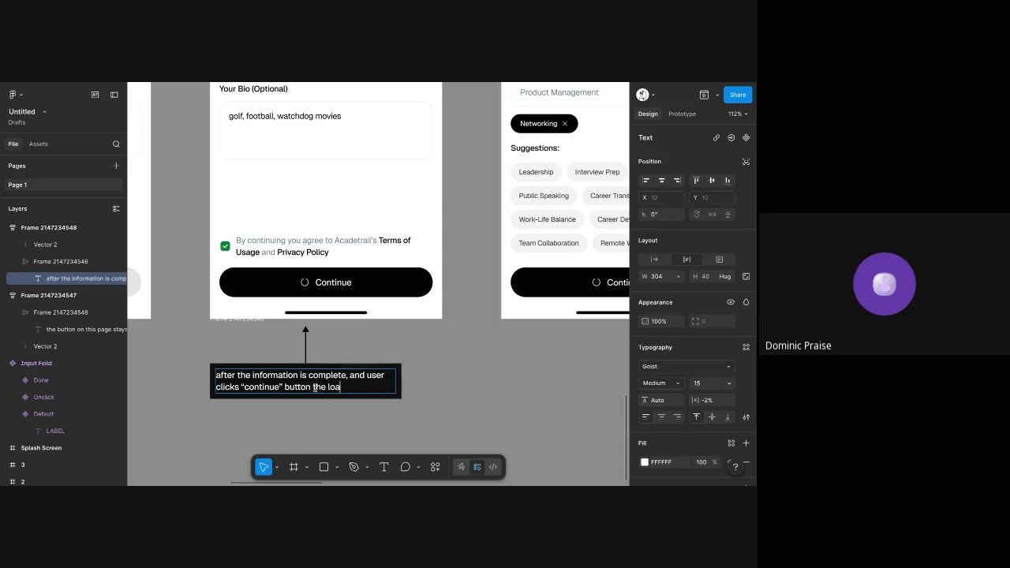
text(ding icon )
text(pop)
key(BackSpace)
key(BackSpace)
key(BackSpace)
text(ep)
key(BackSpace)
key(BackSpace)
text(appe)
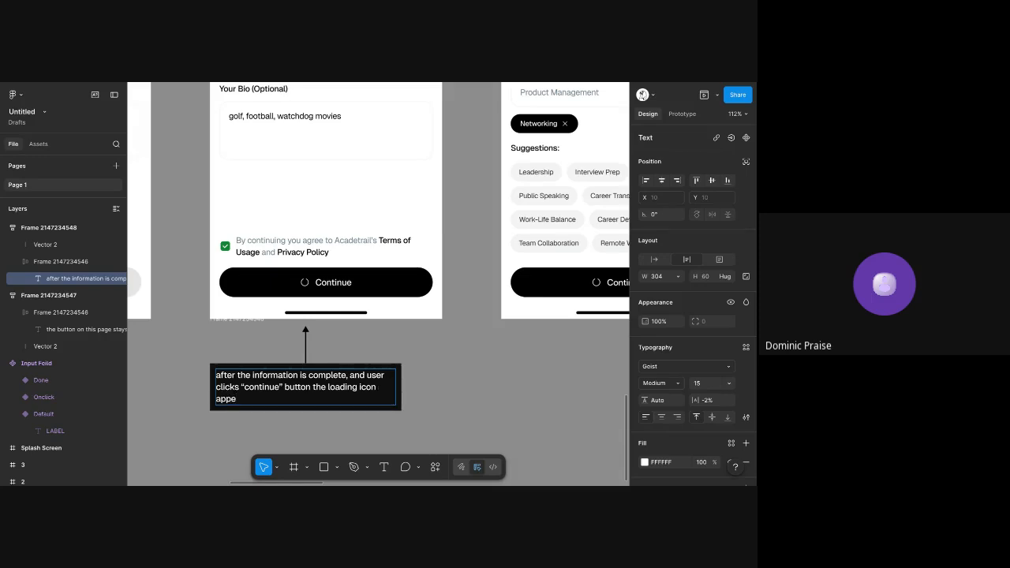
key(BackSpace)
key(BackSpace)
key(BackSpace)
key(BackSpace)
key(BackSpace)
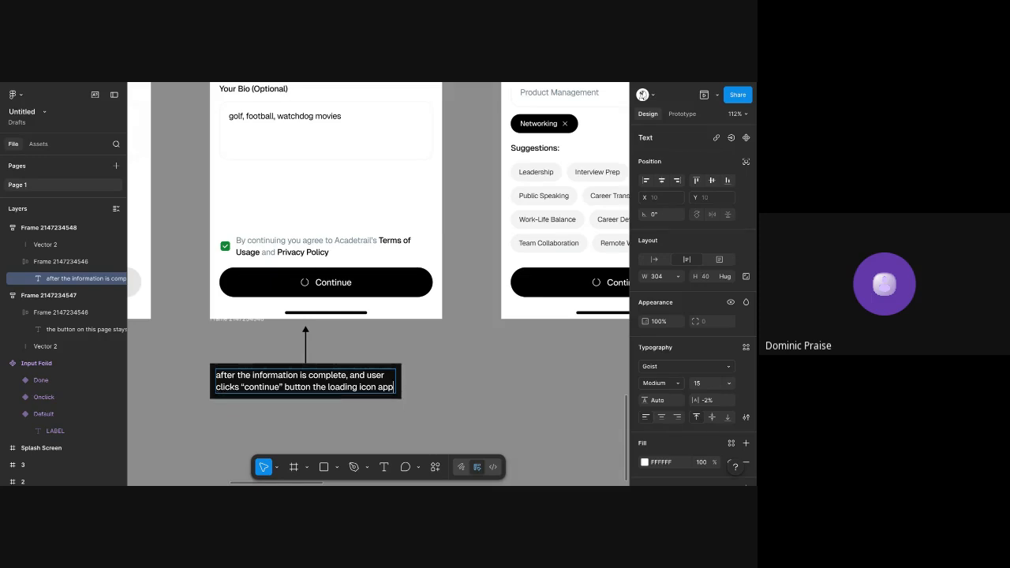
text(ears whi)
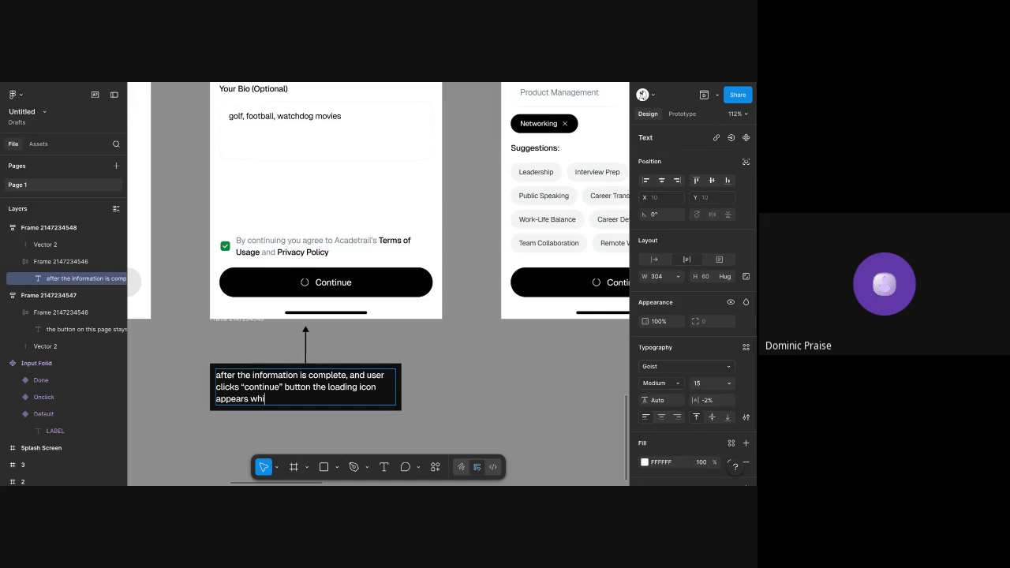
text(le details are bing c)
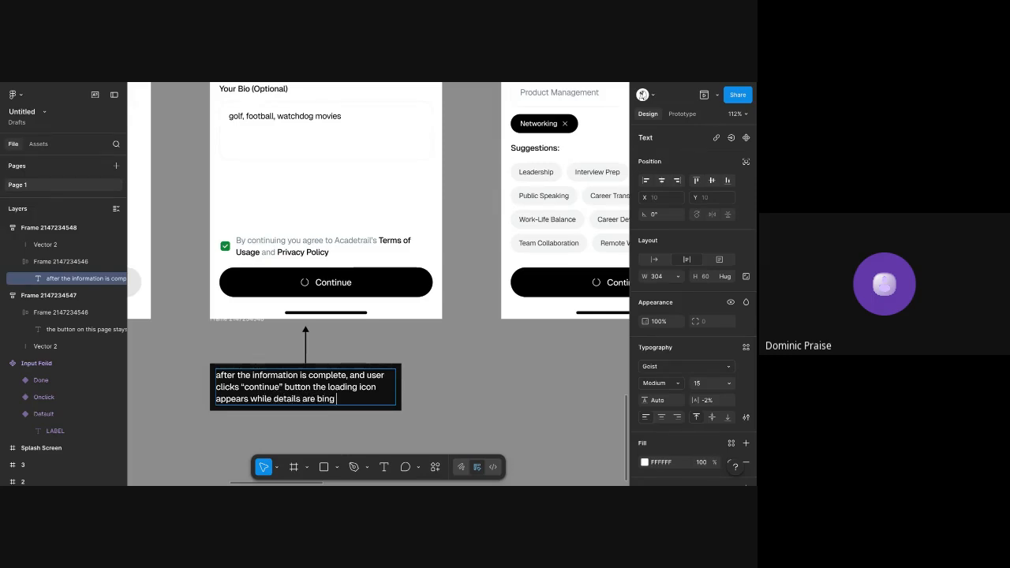
key(BackSpace)
key(BackSpace)
key(BackSpace)
key(BackSpace)
text(eing validated)
key(Escape)
mouse_move(396, 387)
mouse_down()
mouse_move(416, 386)
mouse_move(405, 387)
mouse_up()
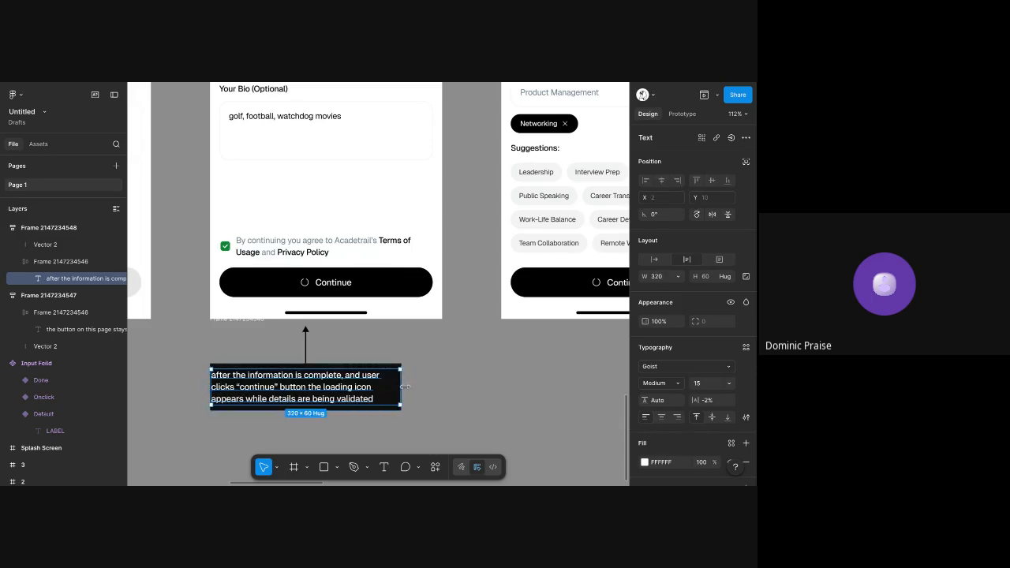
key(ctrl+z)
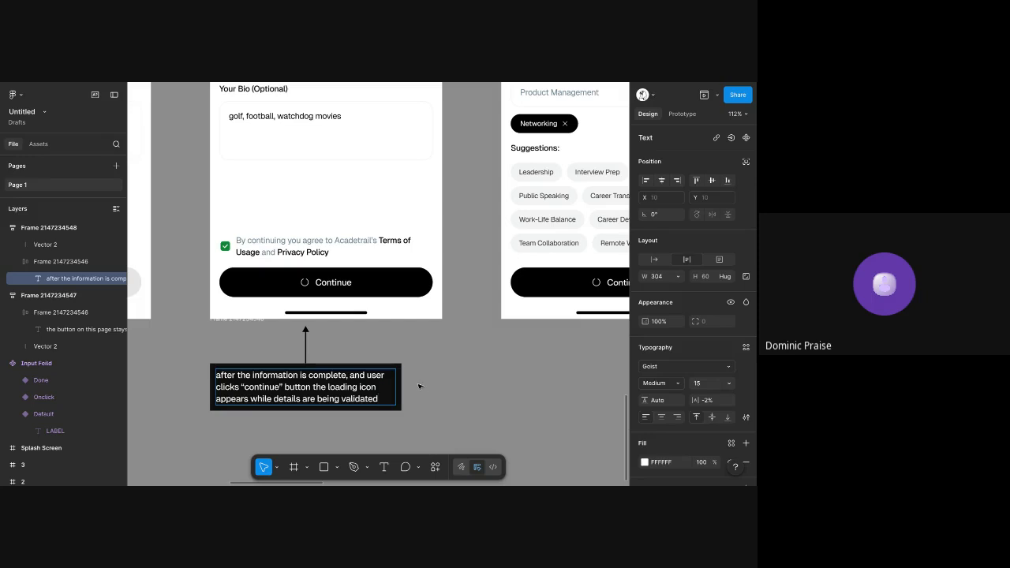
click(426, 386)
Check the new note against the filled Profile screen's name, username, bio, terms checkbox and Continue button
scroll(315, 390, down, 1)
scroll(315, 390, left, 1)
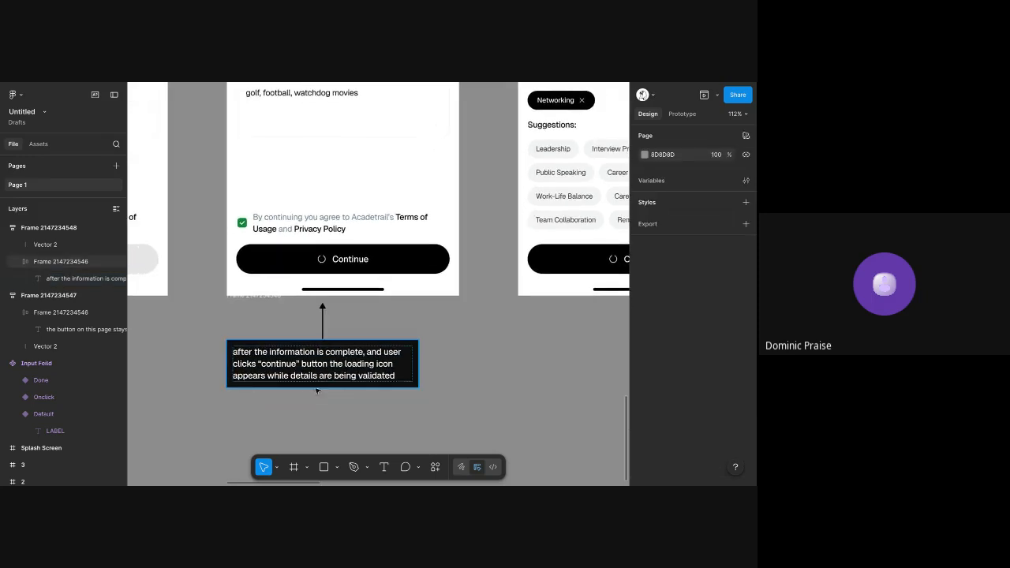
scroll(326, 309, up, 6)
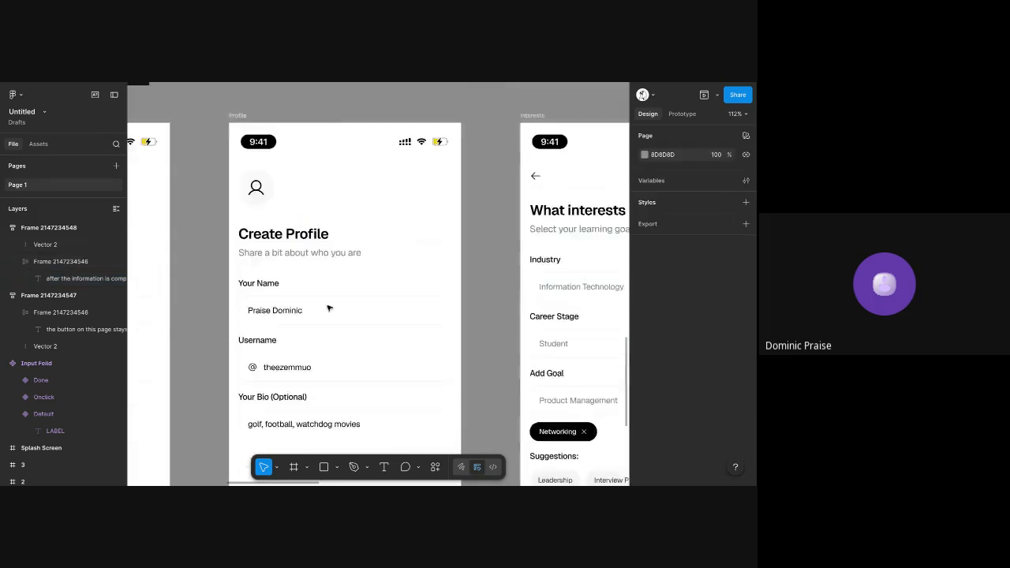
scroll(311, 228, down, 4)
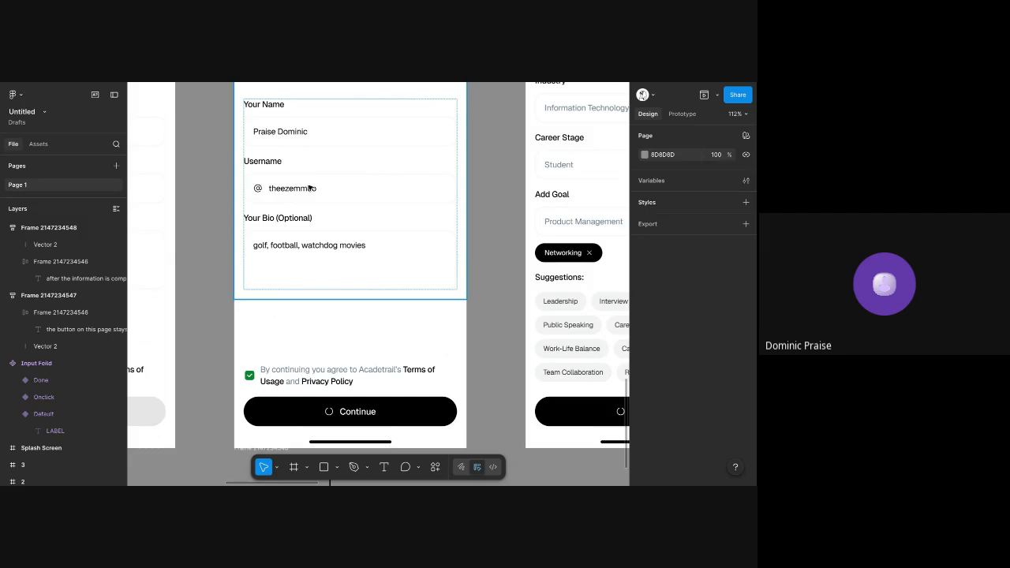
drag(307, 187, 309, 190)
scroll(342, 368, down, 4)
scroll(341, 368, left, 3)
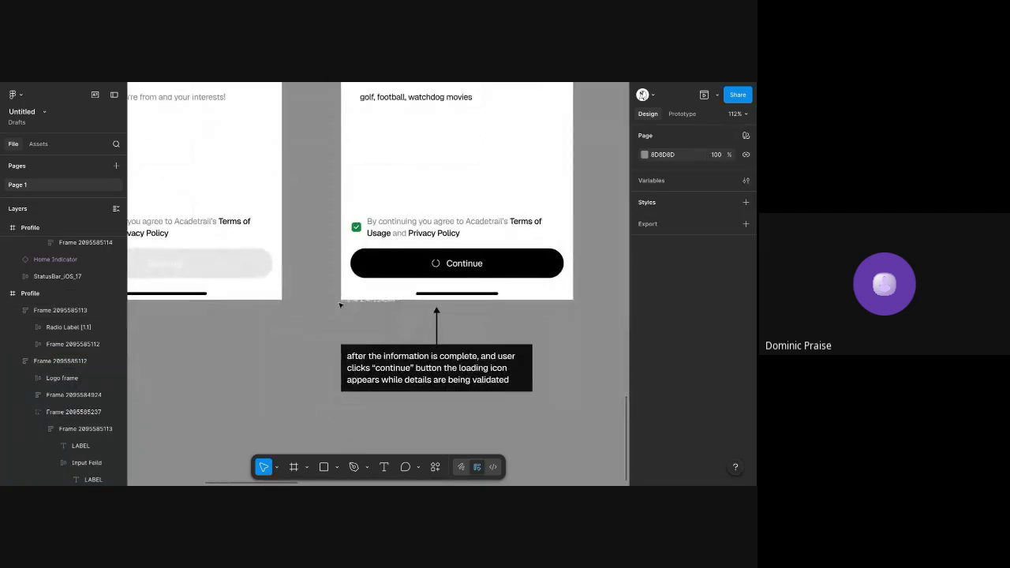
Set the opacity of the Continue button on the unfilled Profile screen to 100%
click(275, 254)
scroll(316, 248, left, 3)
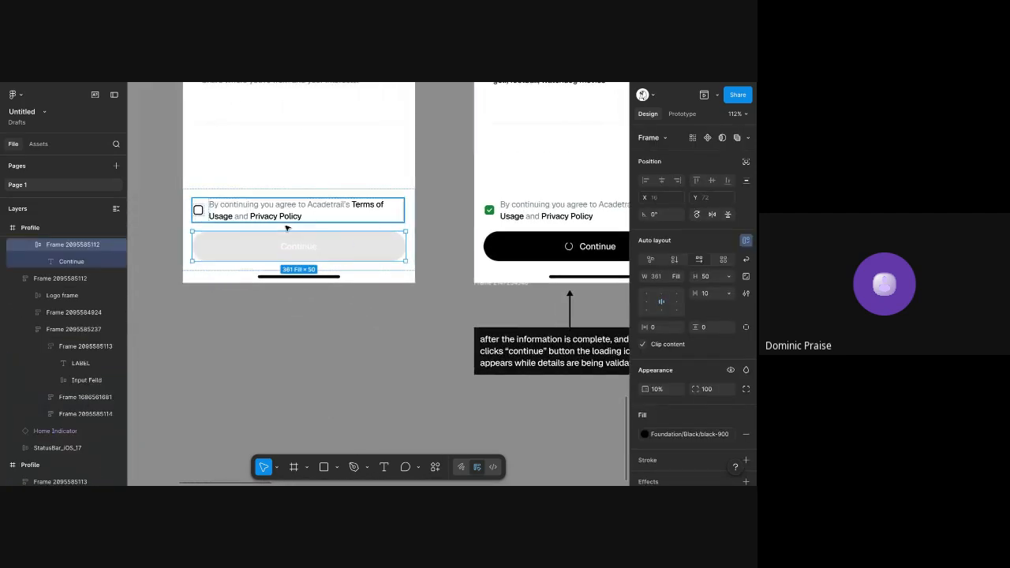
key(0)
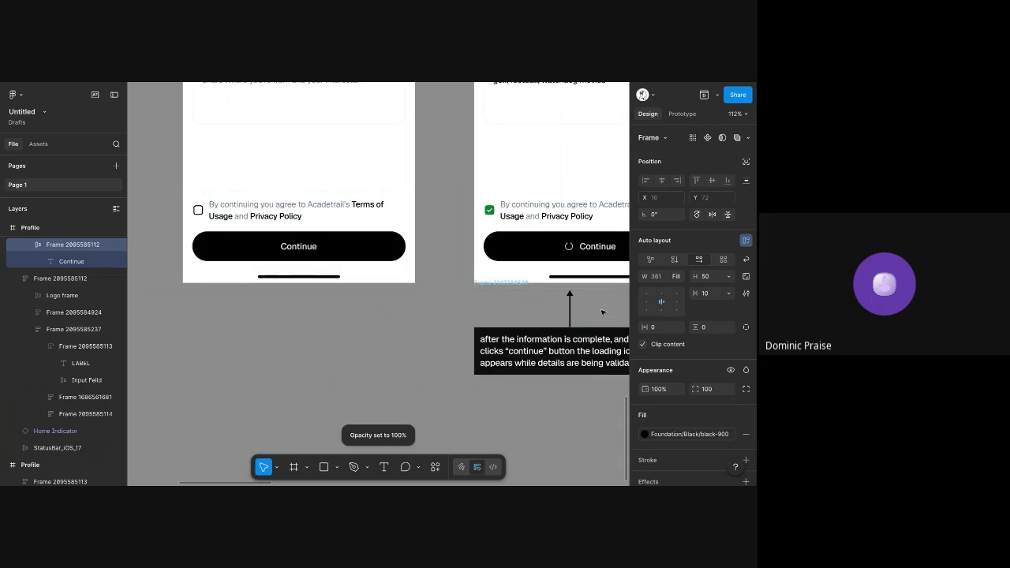
Set the font weight of the note below the filled Profile screen to Regular
scroll(512, 301, right, 4)
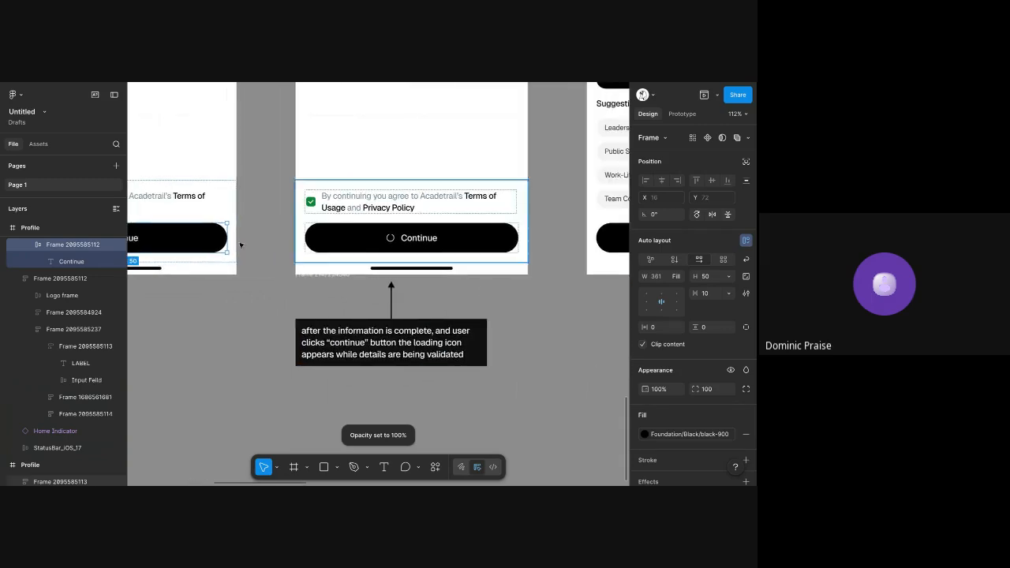
scroll(421, 307, up, 5)
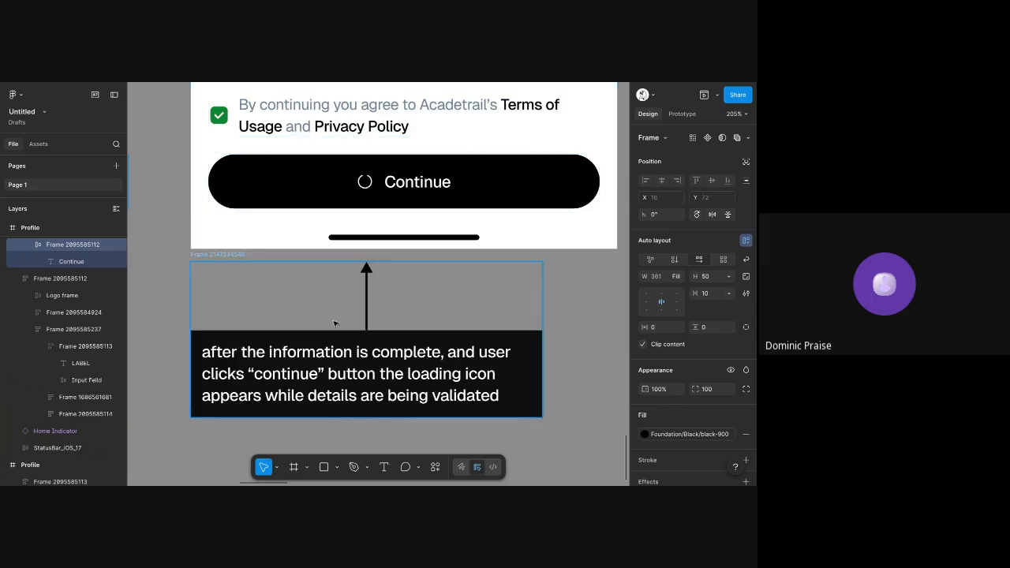
double_click(332, 354)
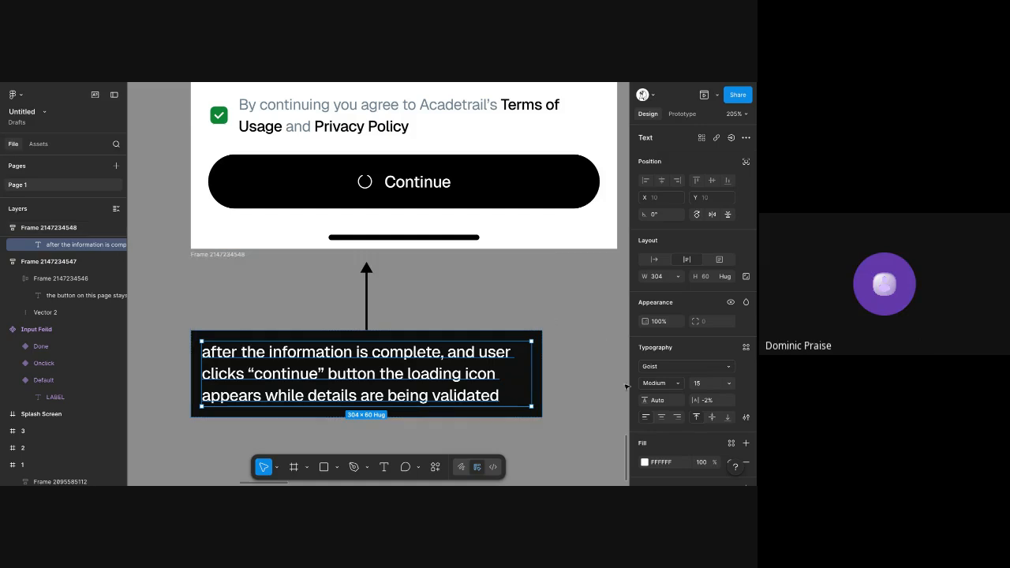
click(651, 383)
click(643, 368)
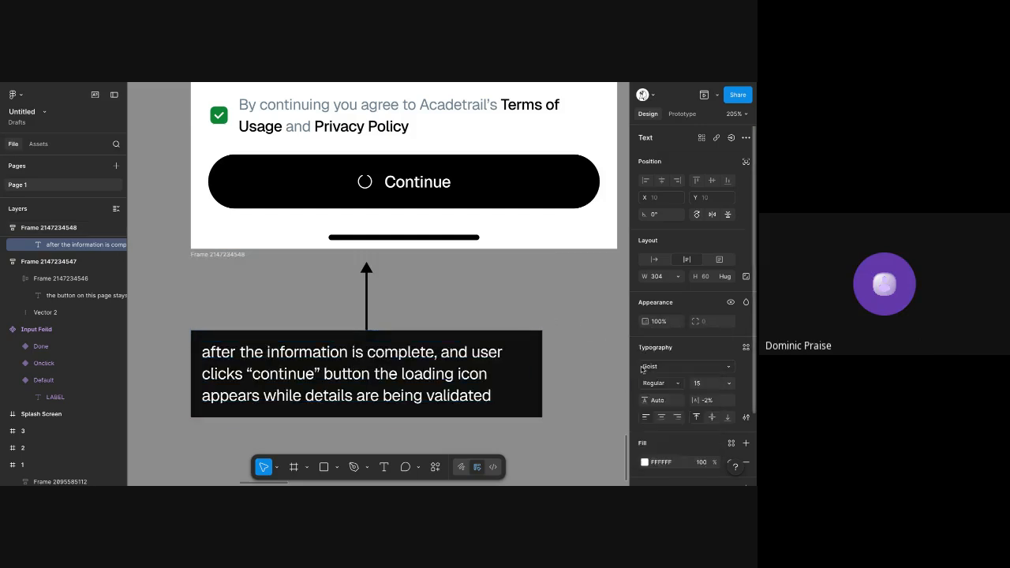
click(572, 320)
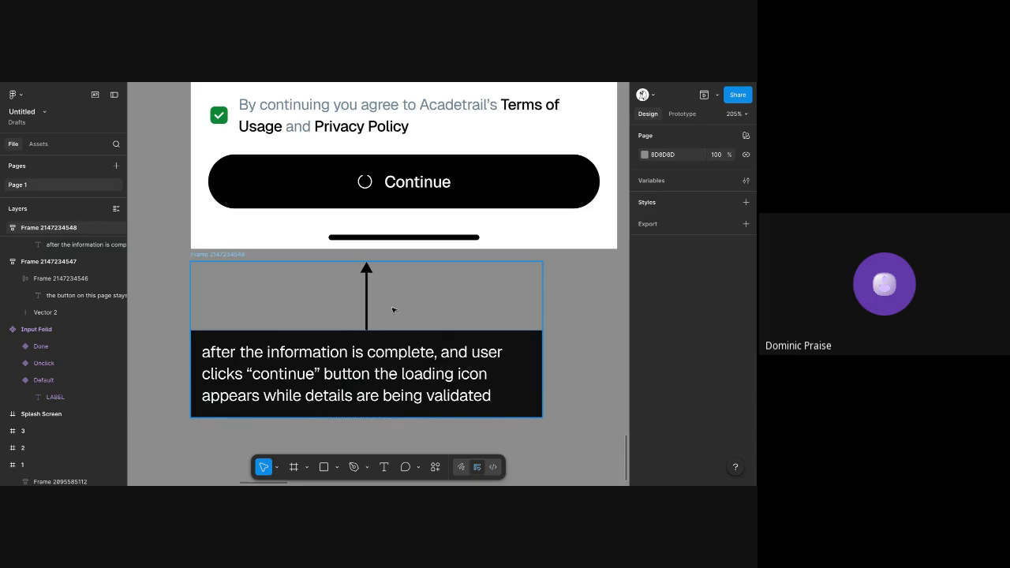
Inspect the filled Profile screen's Continue button and its loading icon together with the note below
scroll(392, 310, up, 1)
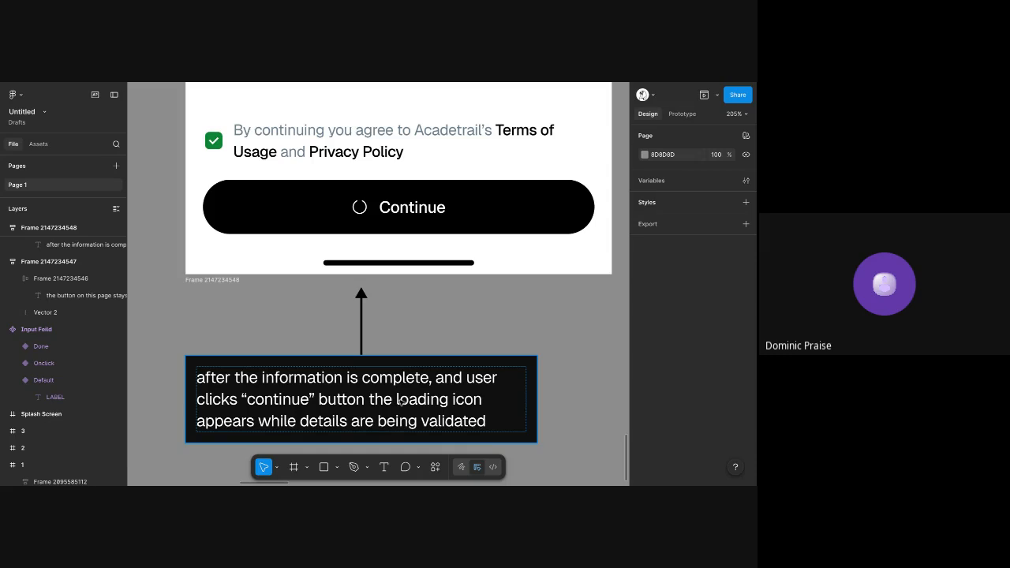
click(446, 188)
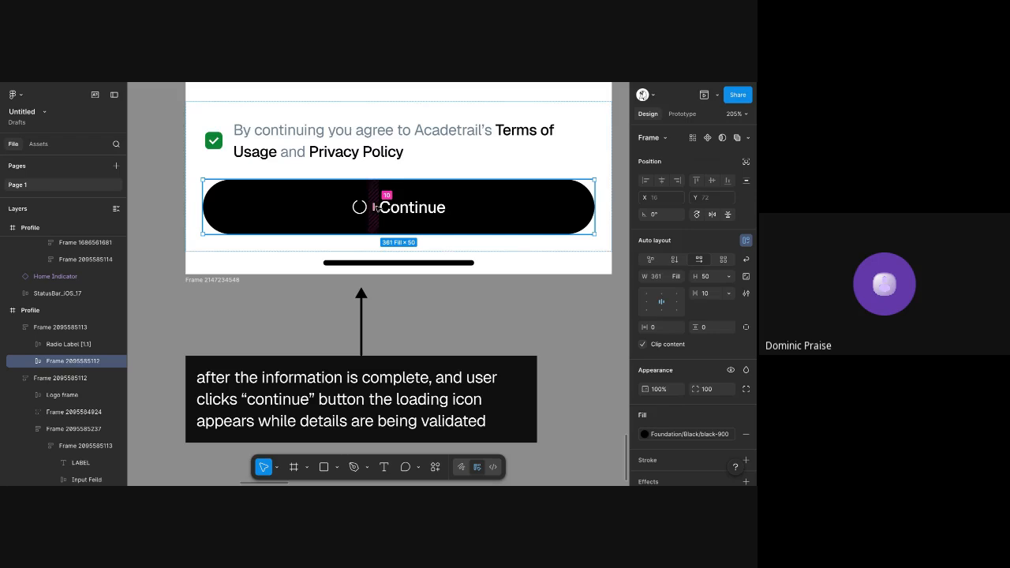
scroll(376, 207, down, 3)
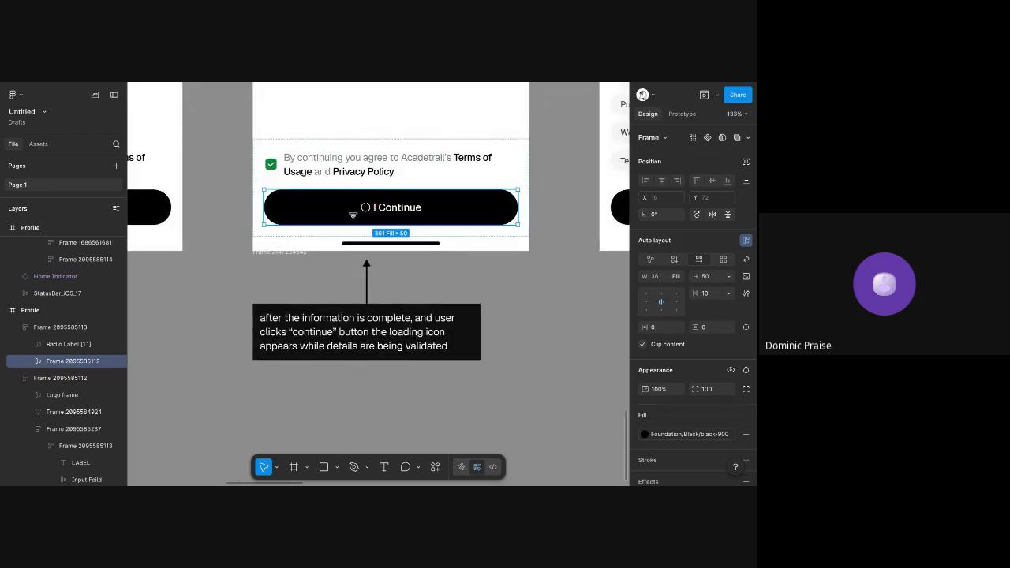
scroll(384, 173, up, 2)
scroll(385, 173, up, 5)
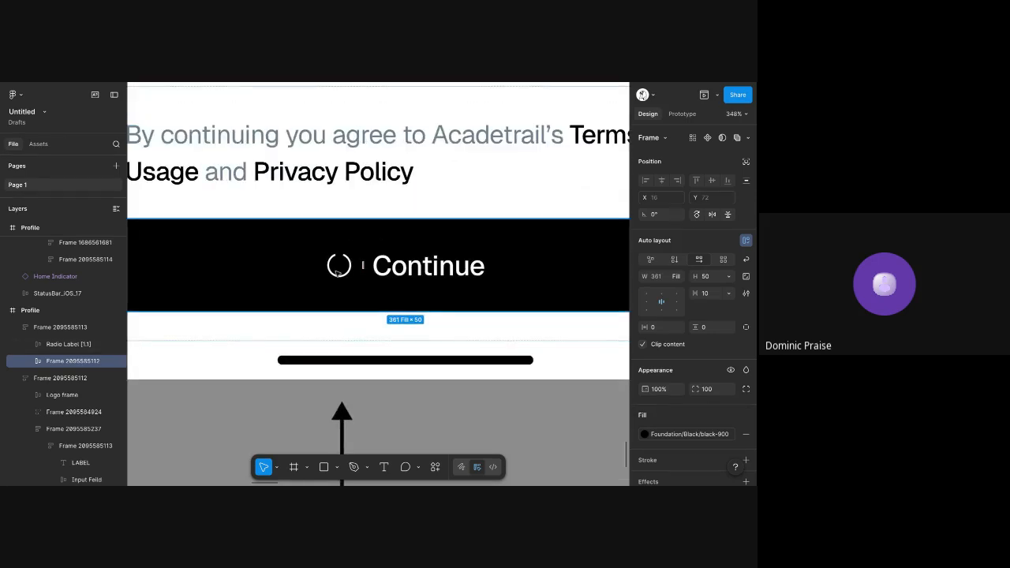
scroll(337, 270, down, 2)
scroll(337, 270, down, 2)
click(589, 350)
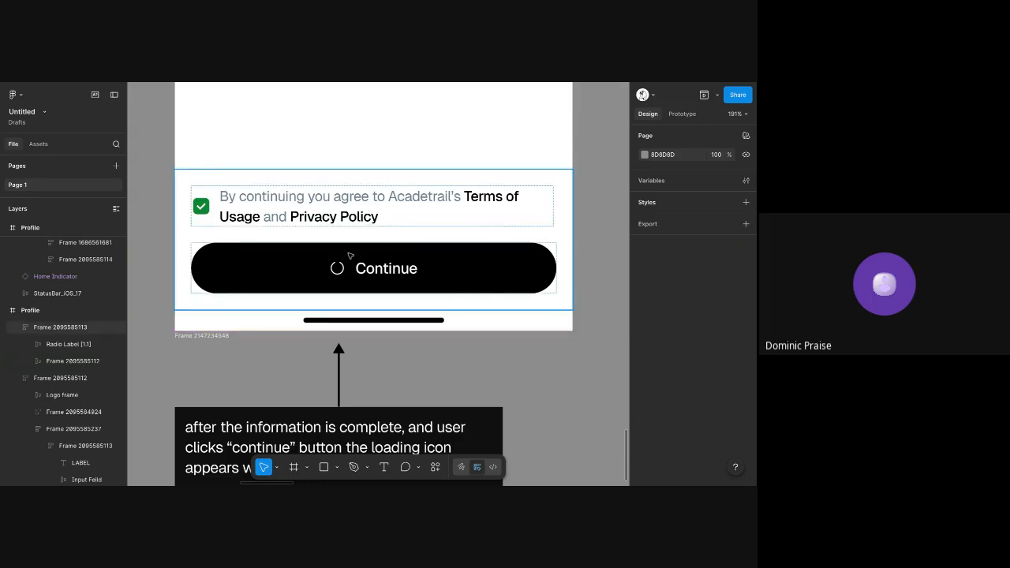
scroll(350, 254, down, 2)
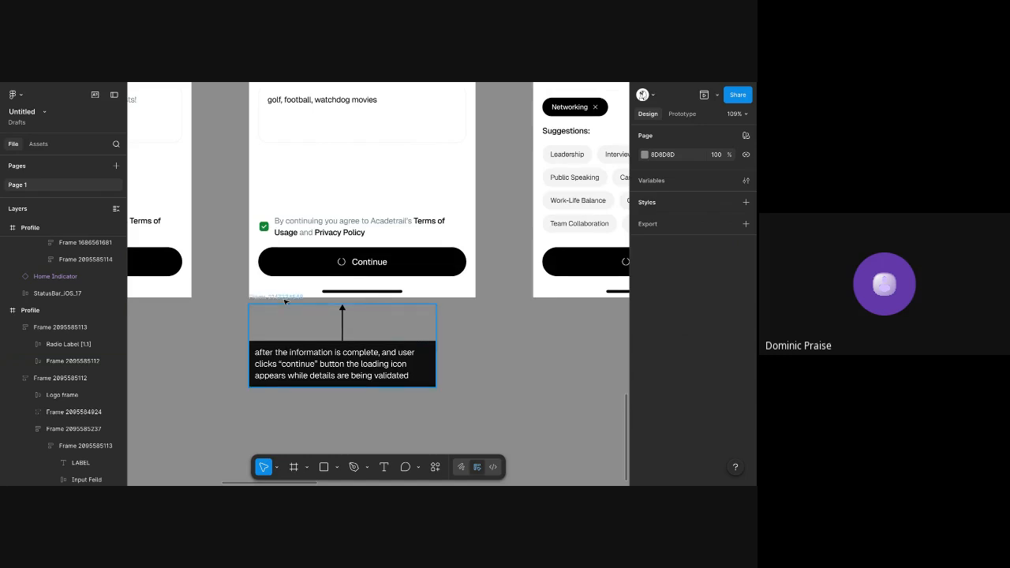
scroll(302, 321, down, 2)
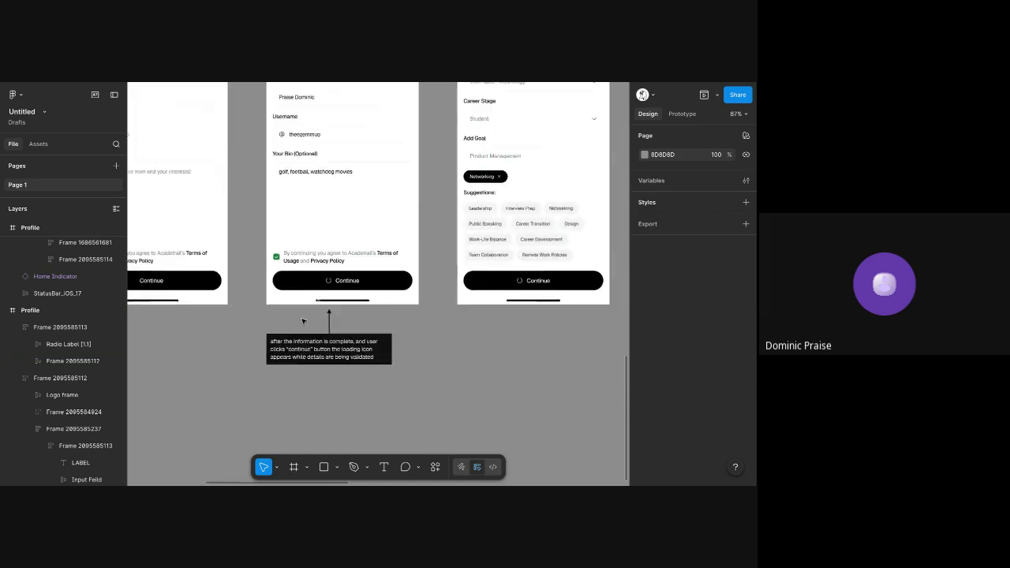
Duplicate the arrowed loading note from the filled Profile screen to below the PFP screen's Create Account button
scroll(286, 189, up, 1)
scroll(282, 183, down, 2)
scroll(282, 183, down, 1)
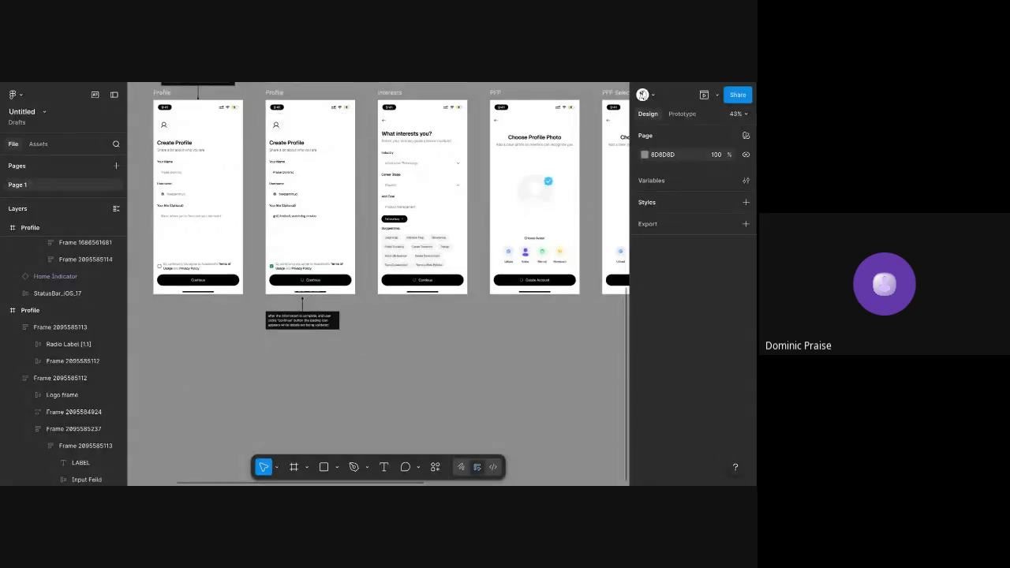
click(280, 294)
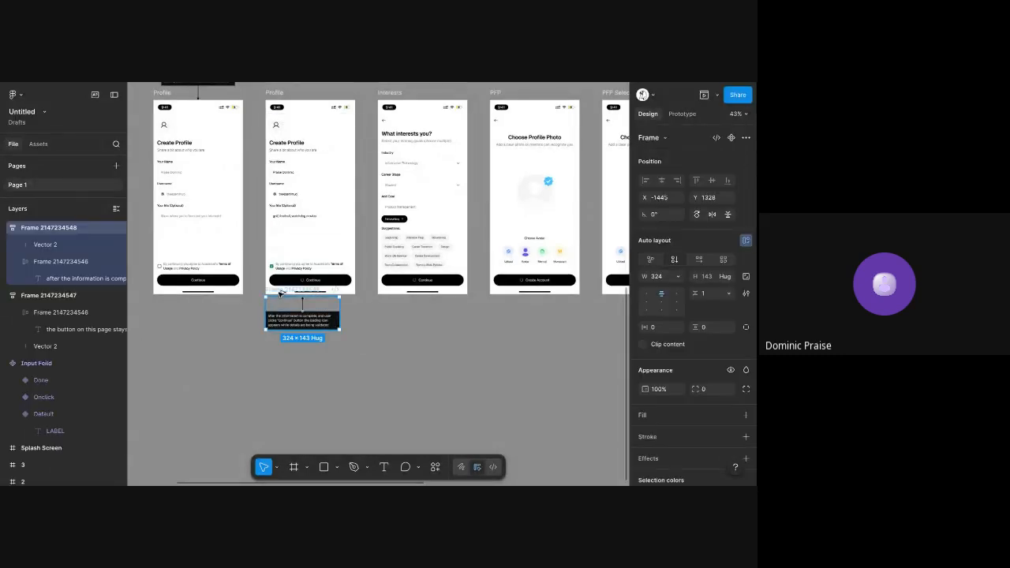
mouse_move(280, 294)
mouse_down()
mouse_move(534, 306)
mouse_move(521, 298)
mouse_up()
scroll(583, 304, up, 5)
scroll(582, 305, down, 5)
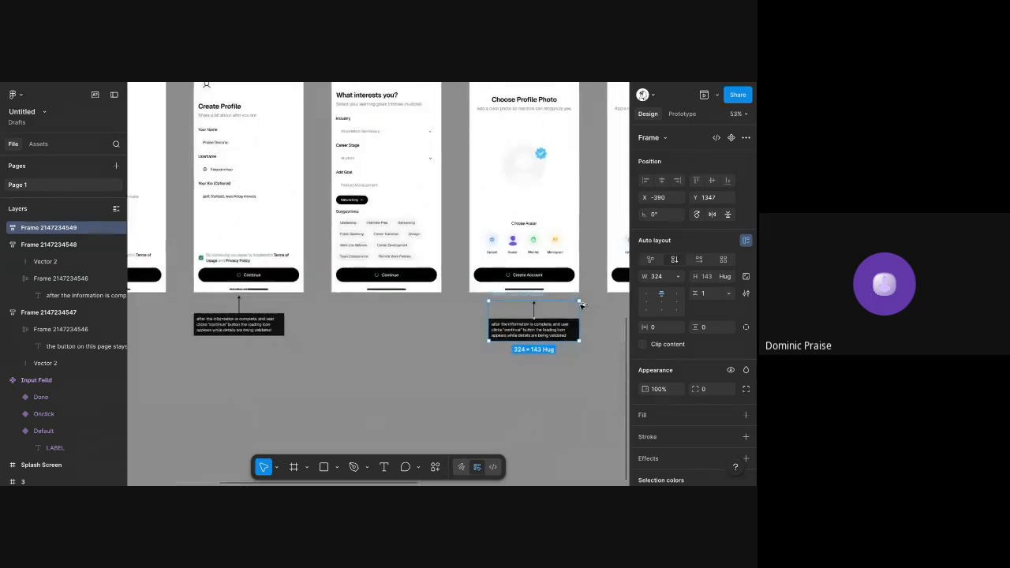
Replace the copied note's text with "when user clicks on monogram, randomly generate a monogram with the first letters of their name"
scroll(582, 304, up, 5)
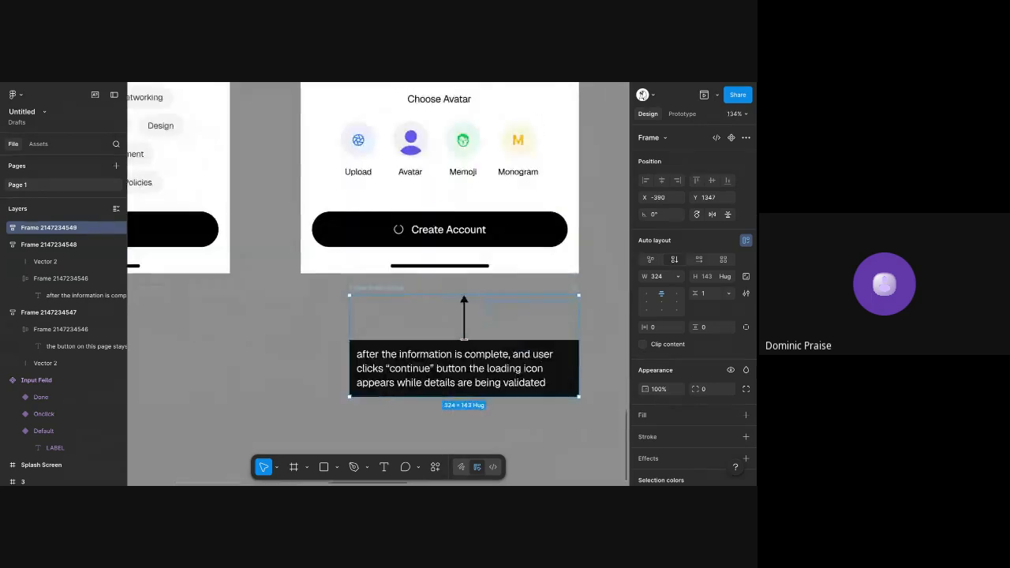
ctrl+double_click(464, 362)
scroll(464, 363, right, 1)
scroll(464, 363, up, 1)
text(when )
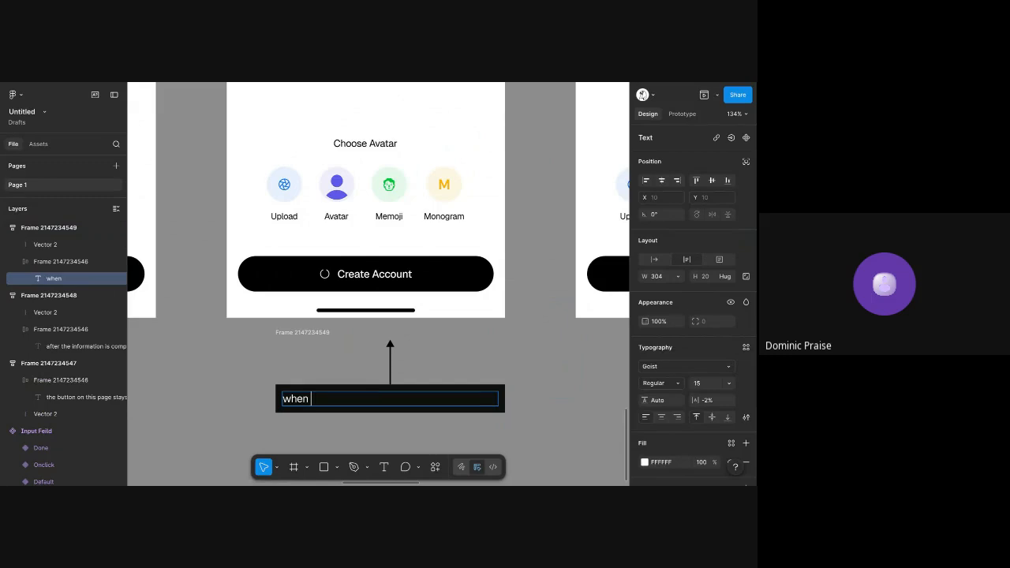
text(user clicks on mo)
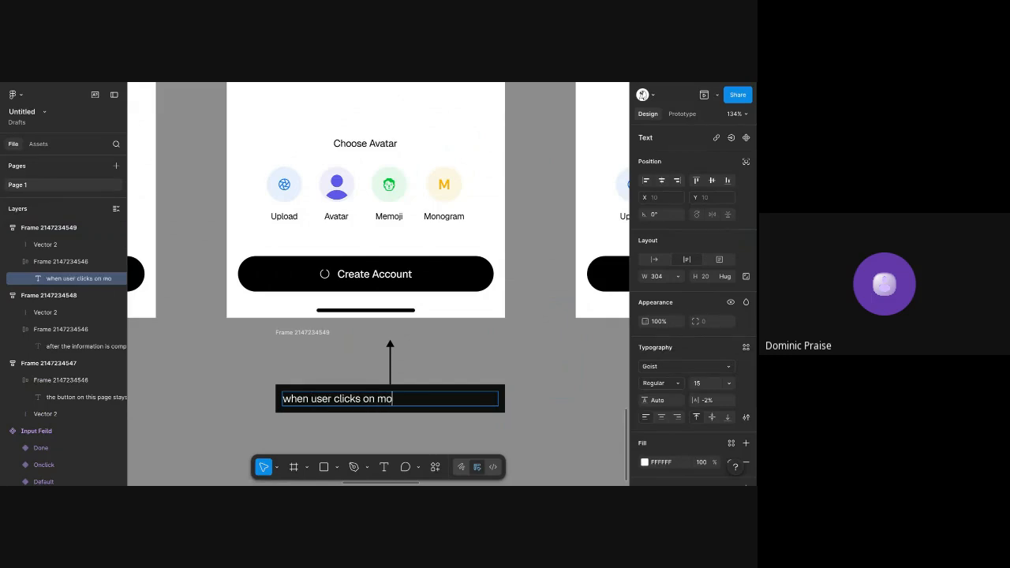
text(nogram)
key(BackSpace)
key(BackSpace)
key(BackSpace)
text(ra)
text(m the)
key(BackSpace)
key(BackSpace)
key(BackSpace)
key(BackSpace)
text(, randomly generate a )
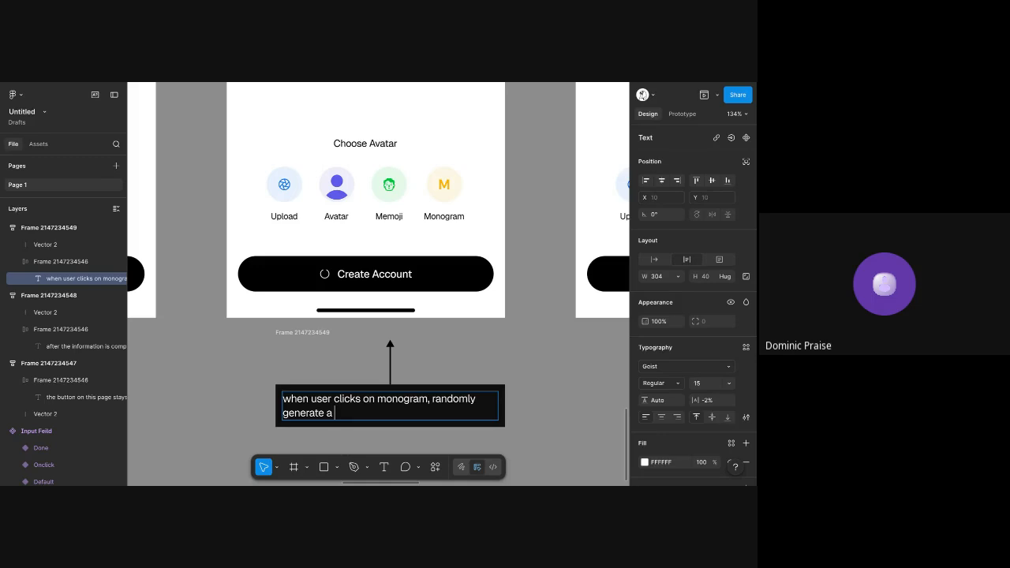
text(monogram with the first lett)
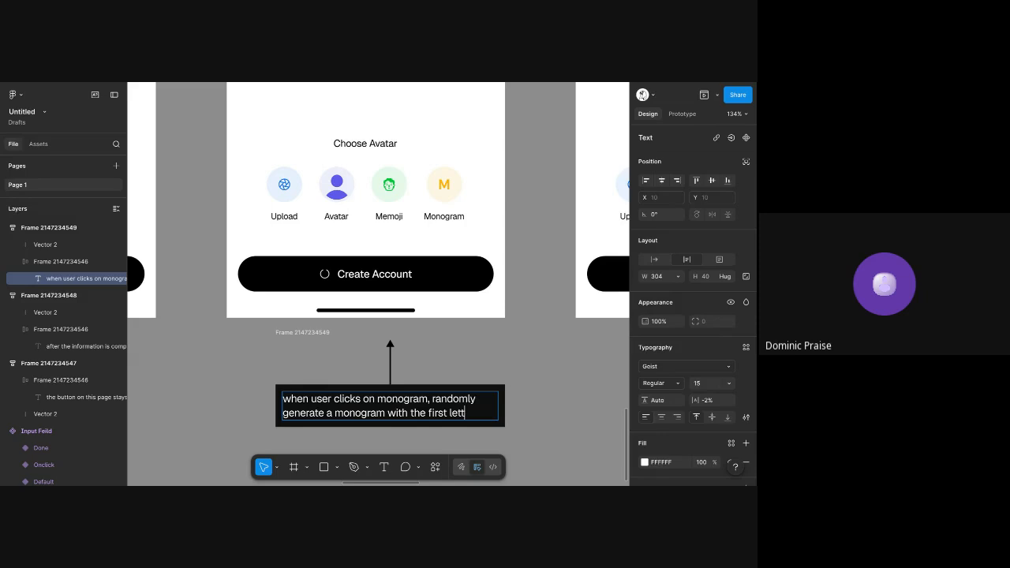
text(ers of their name)
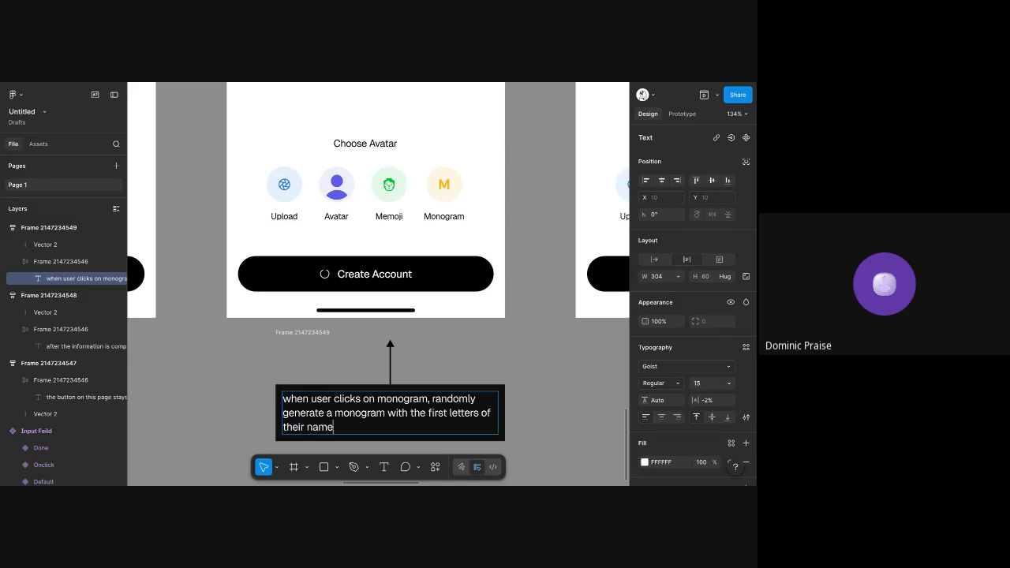
text(, color will be by rando)
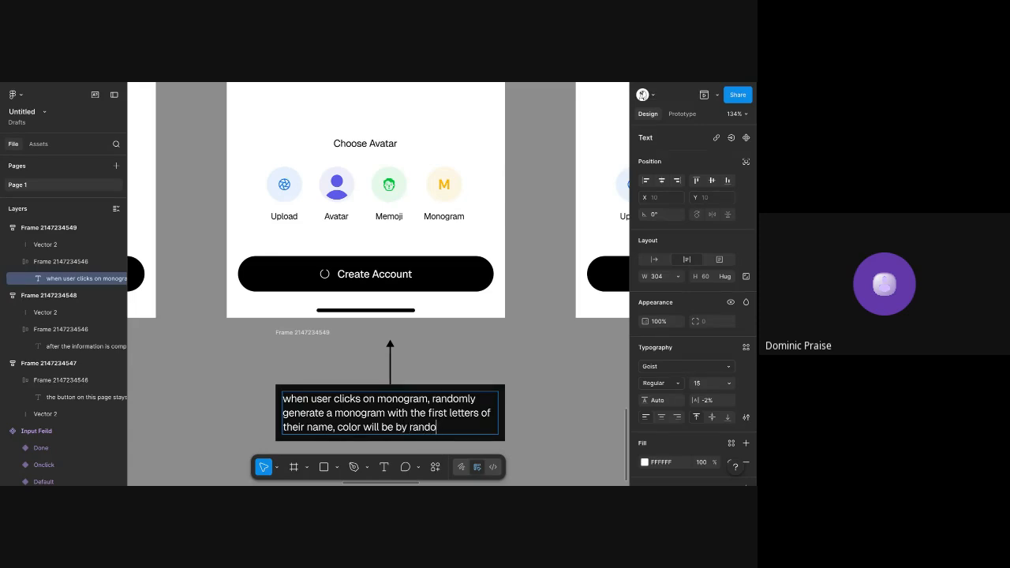
text(,)
Extend the monogram note with ", color will be by random (google or apple contact style)"
key(BackSpace)
text(m (google contact style o)
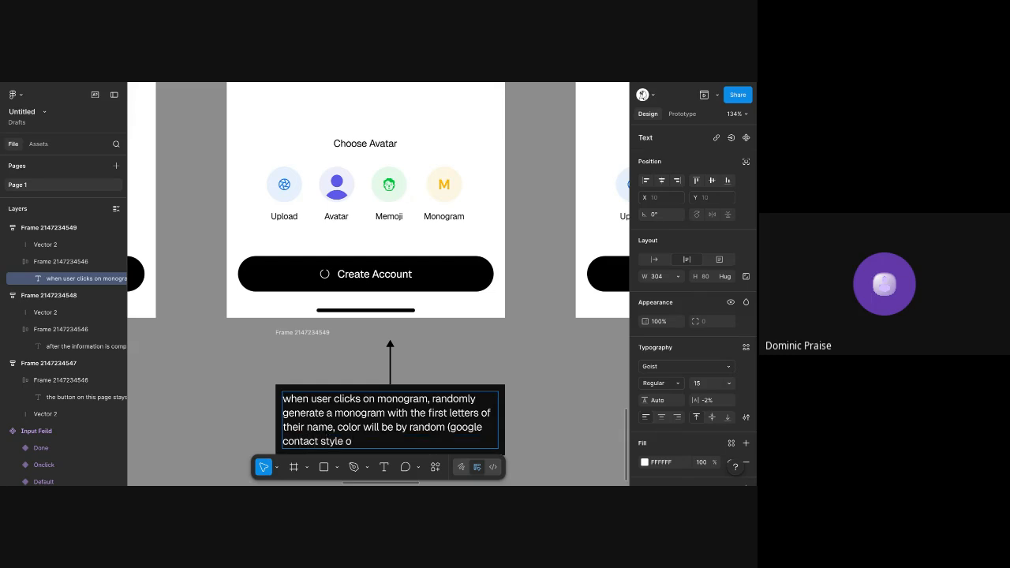
key(BackSpace)
click(484, 427)
text(or ap)
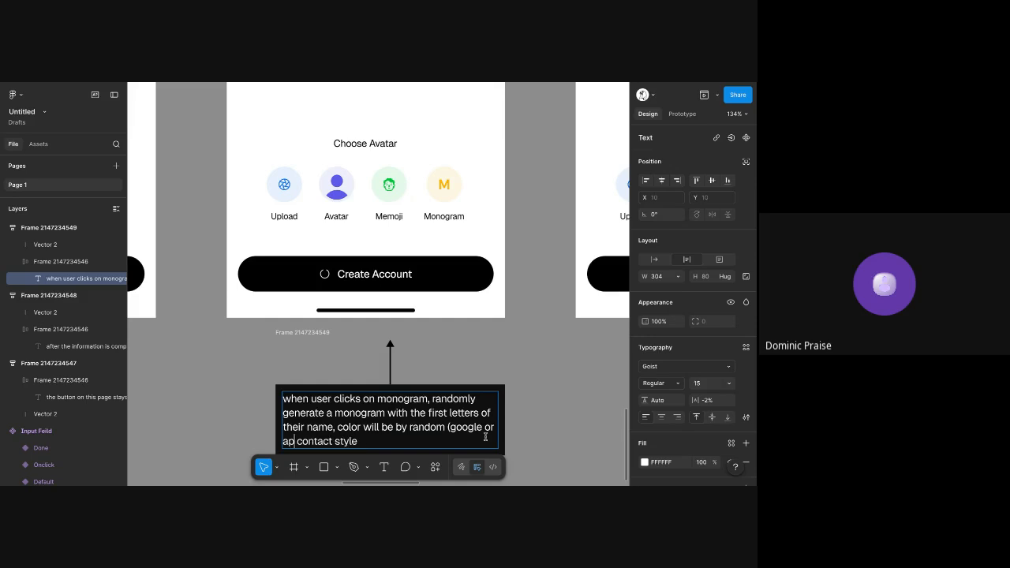
text(ple)
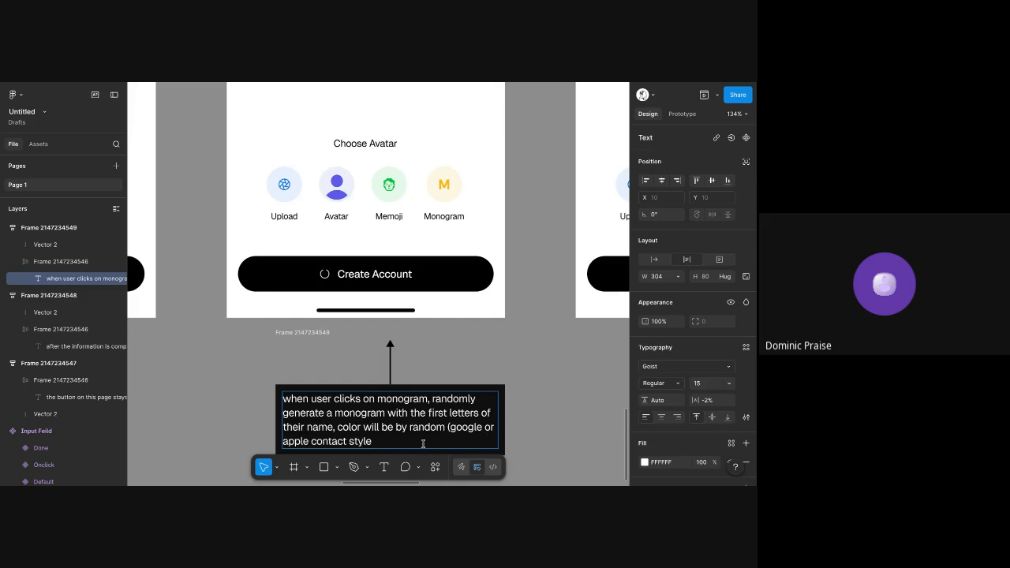
click(394, 441)
text())
key(Escape)
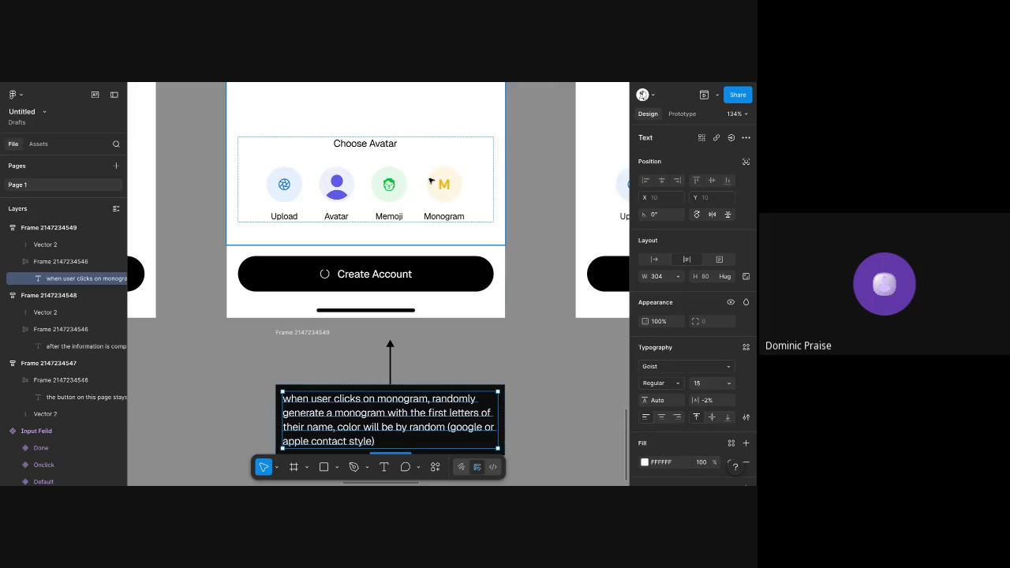
Check the monogram note against the PFP screen's avatar options and review the surrounding annotated onboarding screens
scroll(430, 181, up, 3)
scroll(430, 180, down, 1)
scroll(360, 337, down, 3)
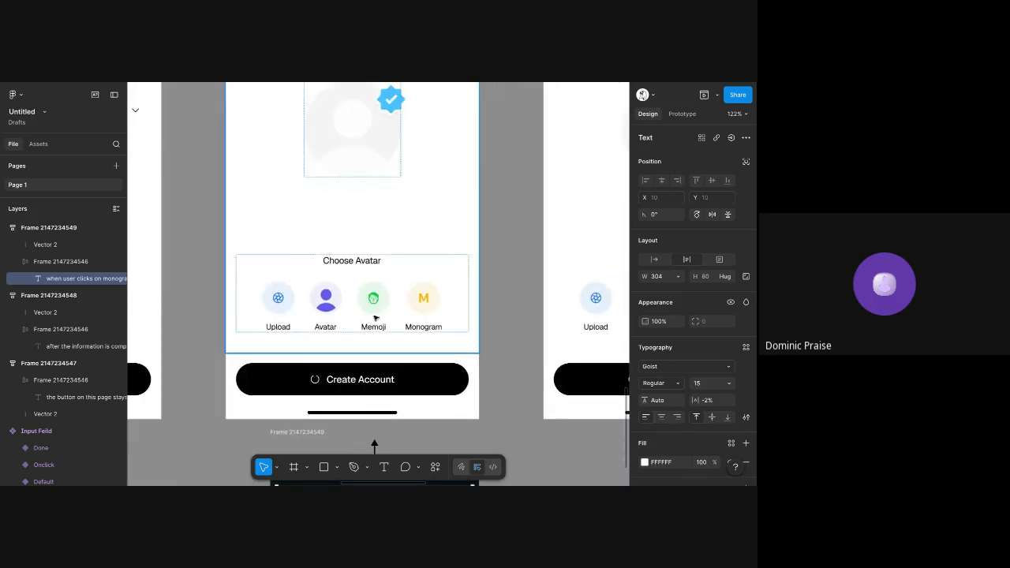
scroll(380, 237, up, 2)
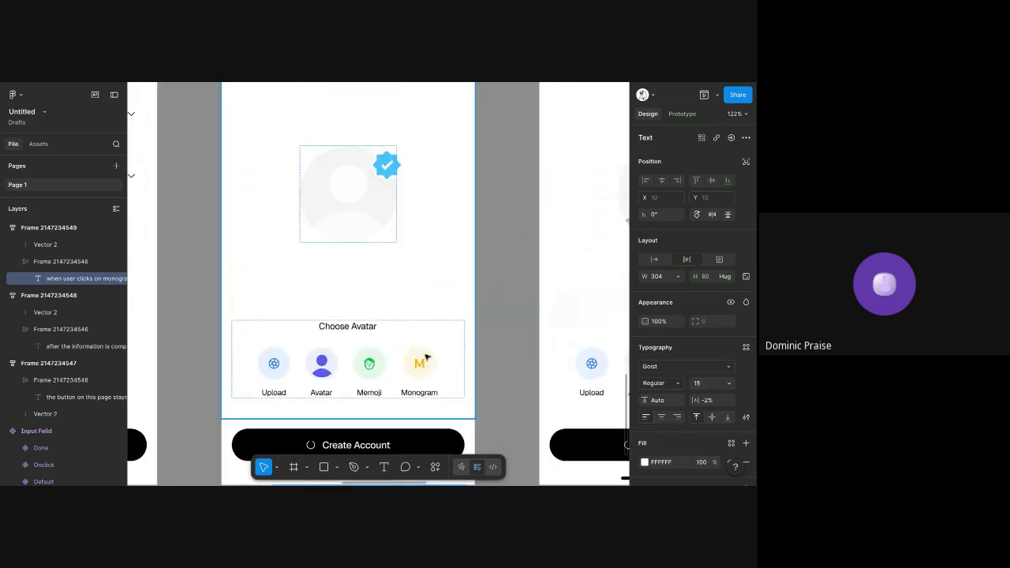
scroll(367, 245, down, 5)
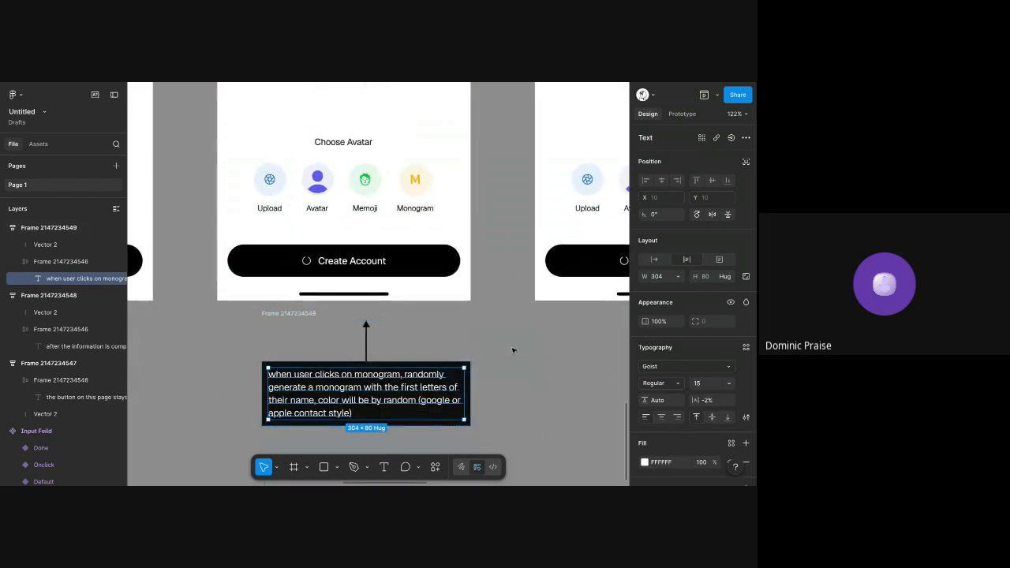
click(511, 376)
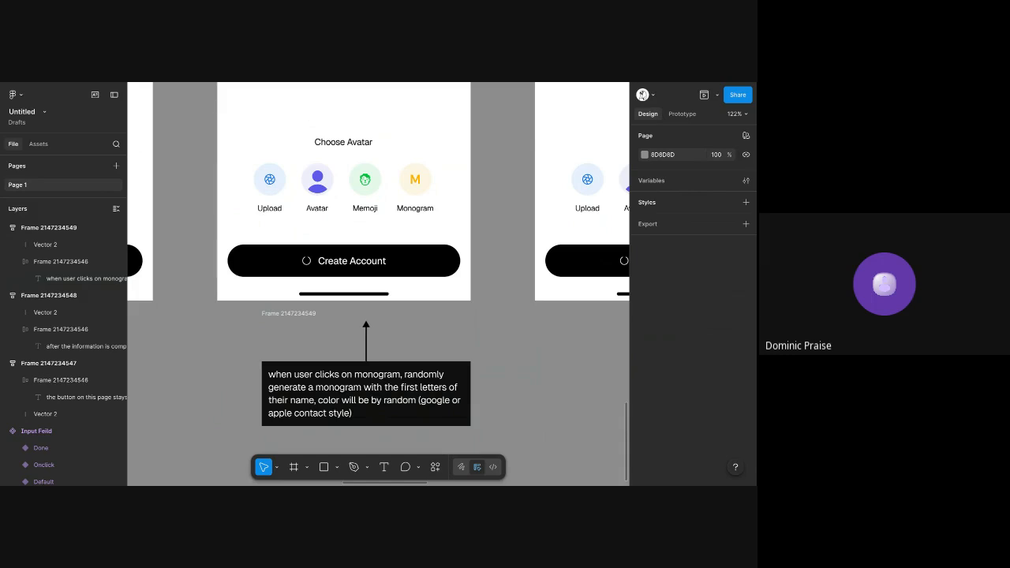
scroll(508, 370, down, 5)
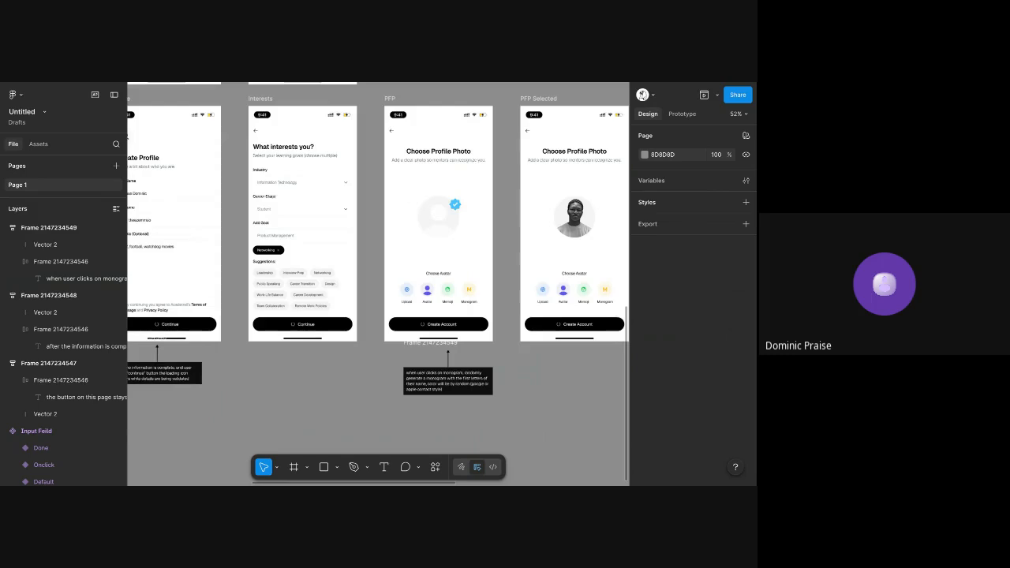
scroll(369, 281, down, 3)
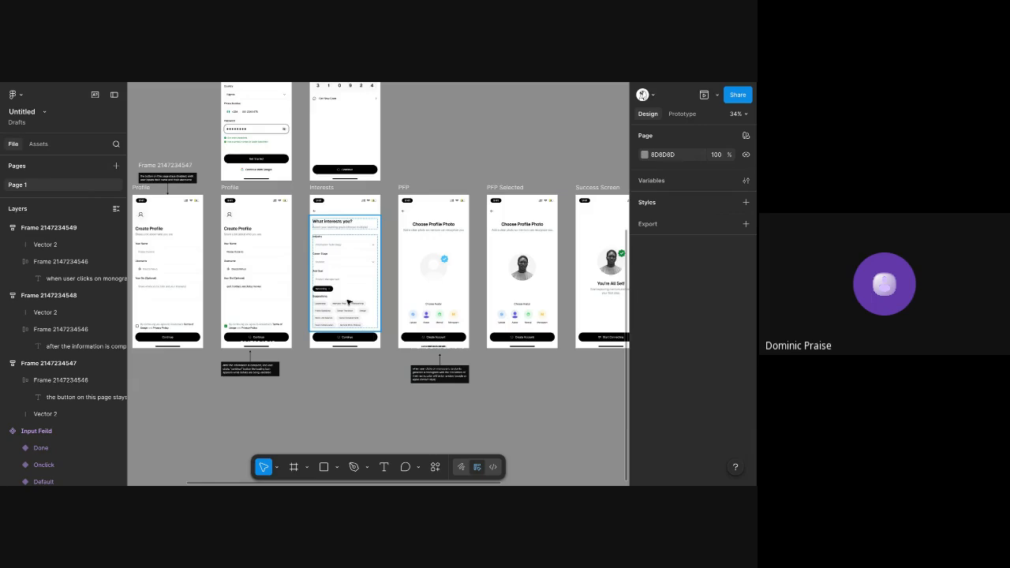
scroll(348, 302, down, 3)
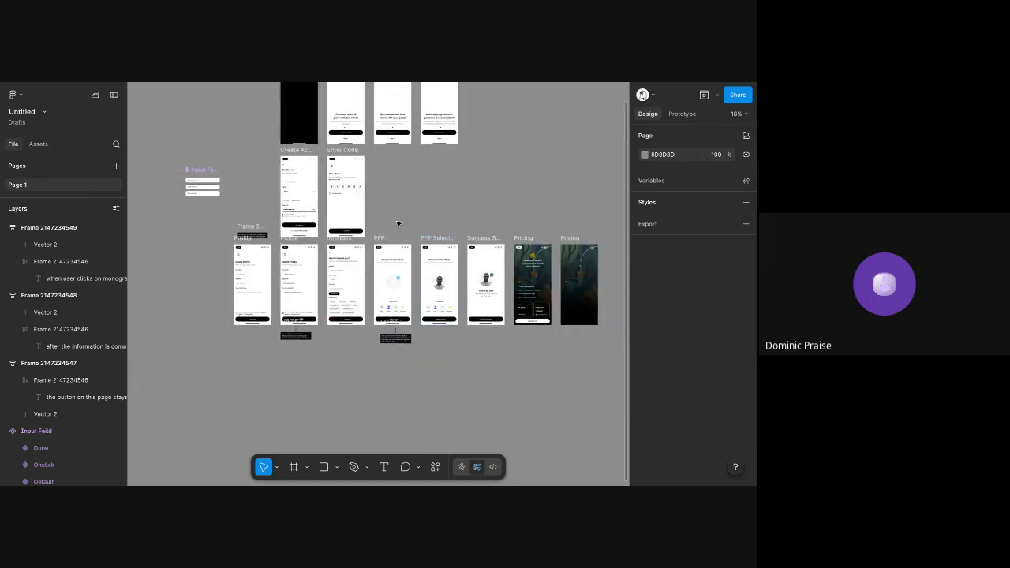
scroll(390, 315, up, 5)
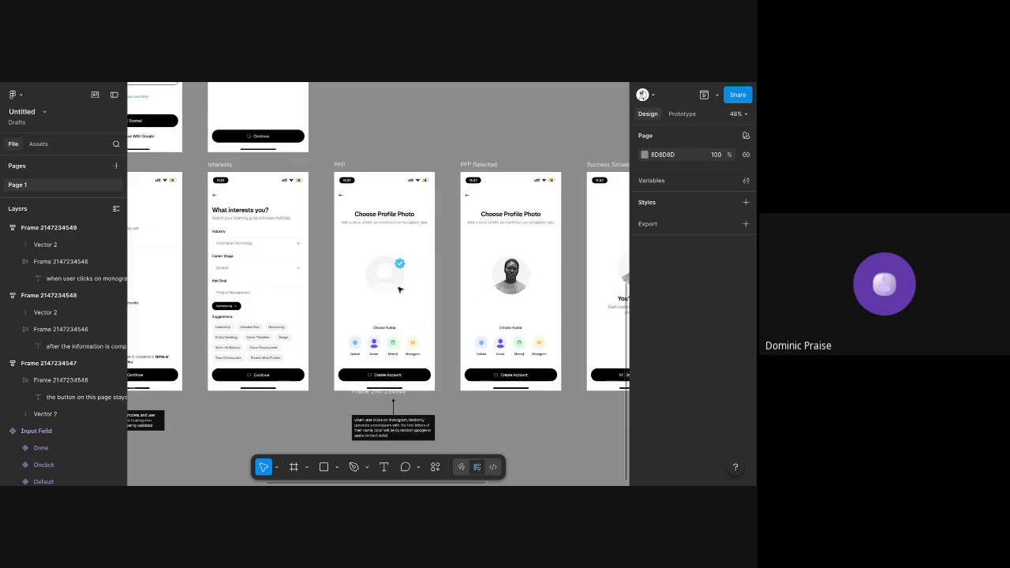
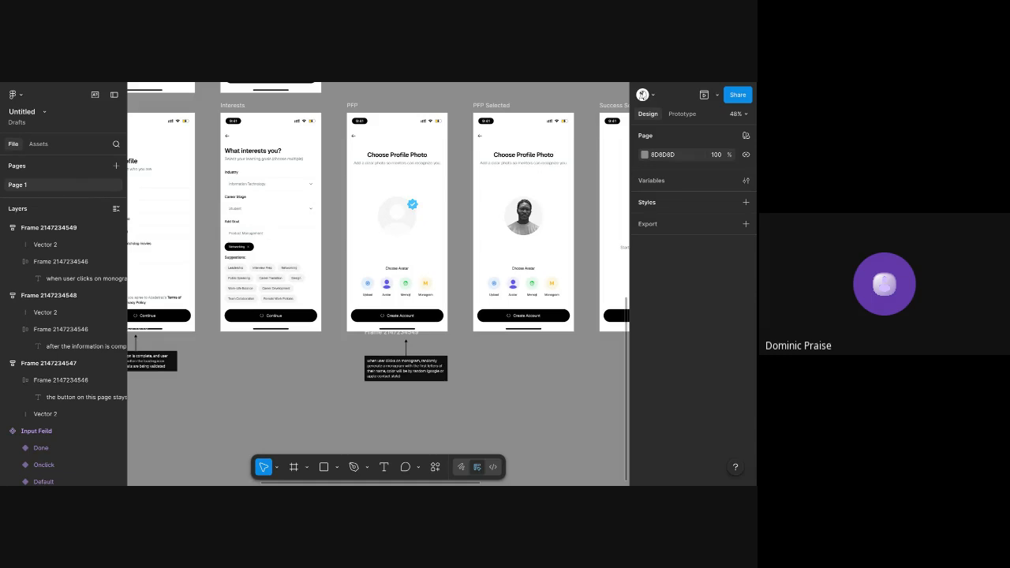
Duplicate the Continue button from the first Profile screen onto the empty canvas below the Input Field component
scroll(291, 234, down, 5)
scroll(290, 234, left, 4)
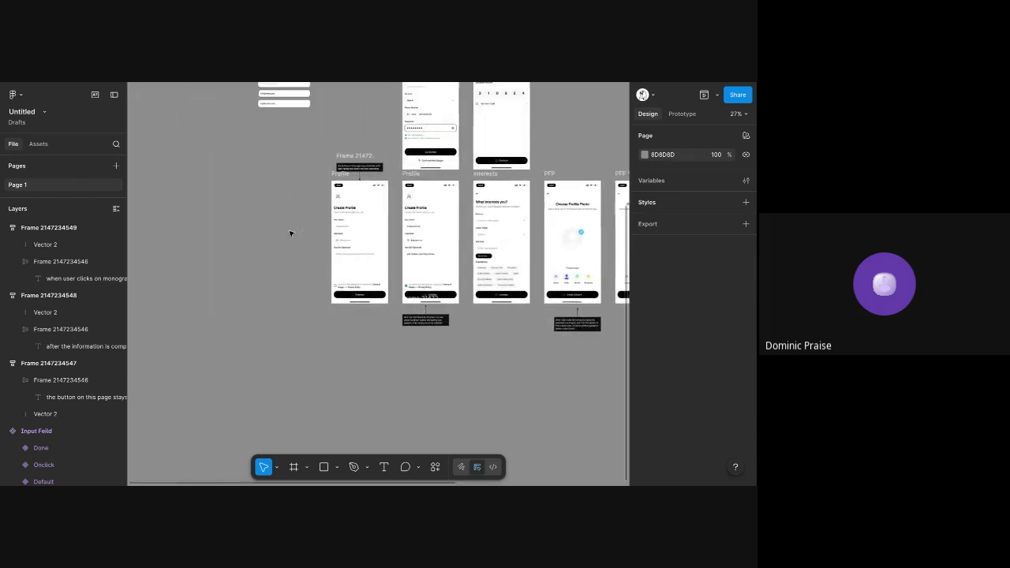
scroll(292, 233, up, 2)
click(401, 352)
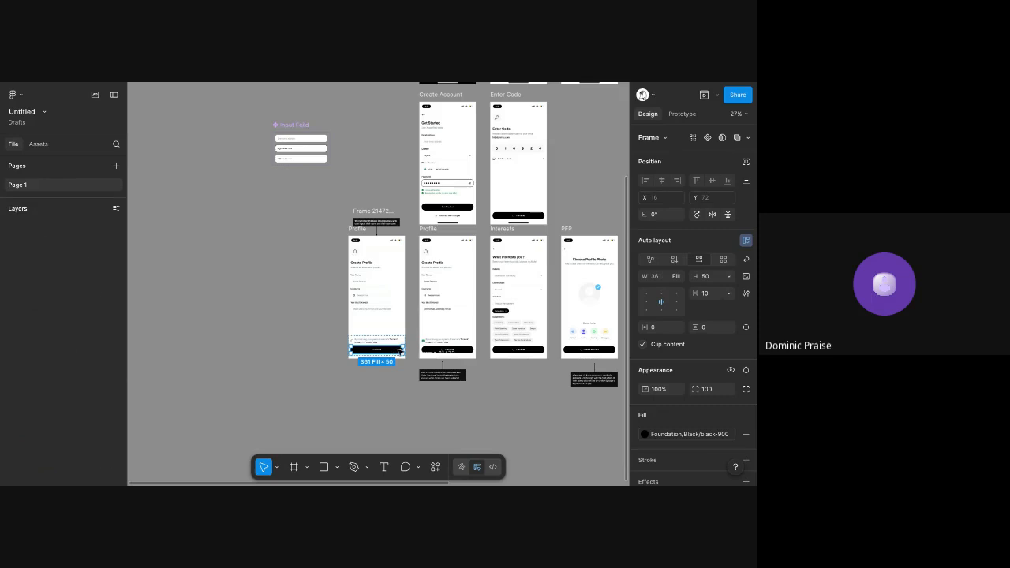
drag(400, 352, 232, 215)
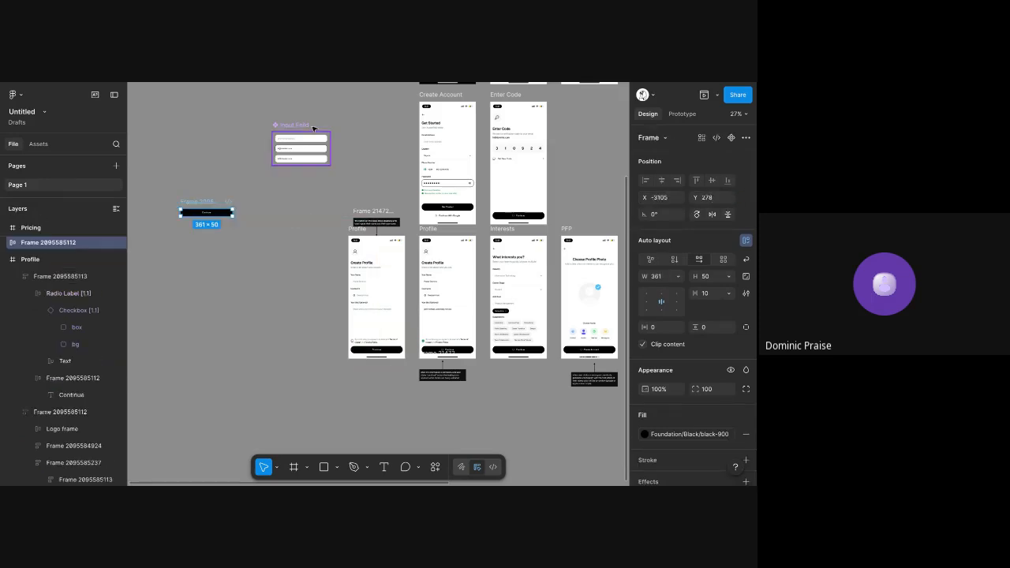
Check the Input Field component's three variants and rename the middle, outlined one as Typing
scroll(313, 128, up, 2)
scroll(313, 127, up, 5)
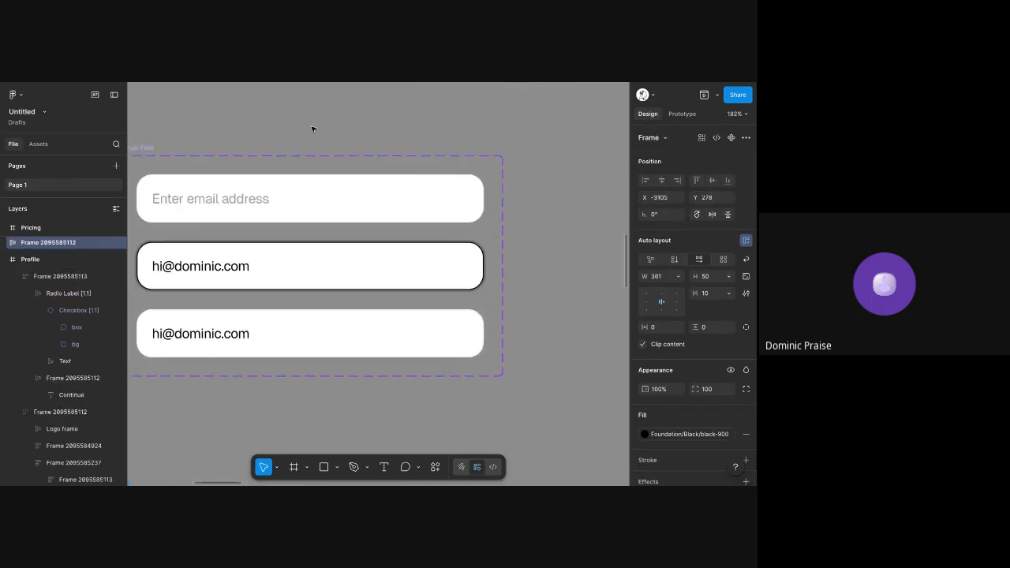
scroll(215, 158, left, 2)
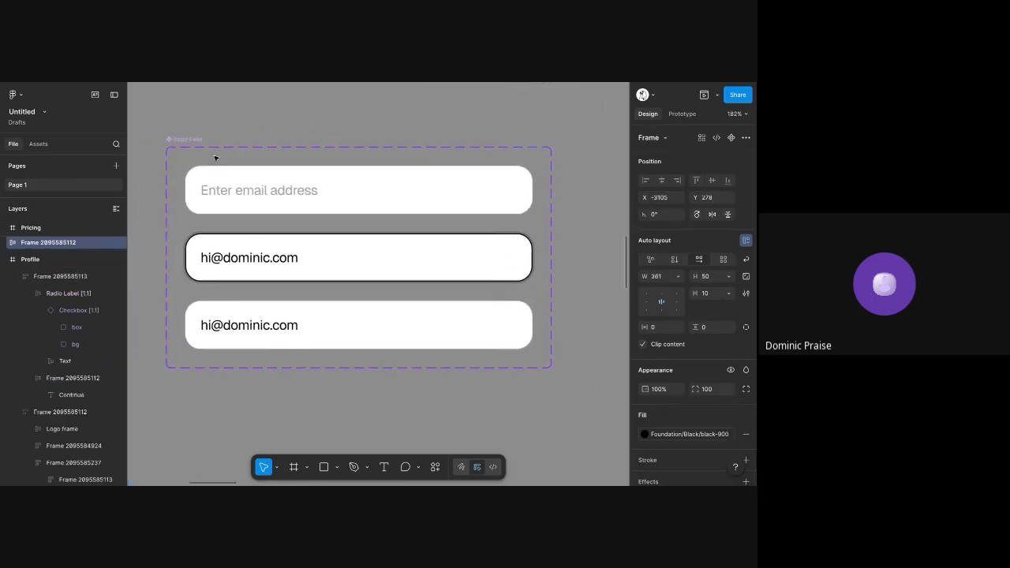
click(261, 184)
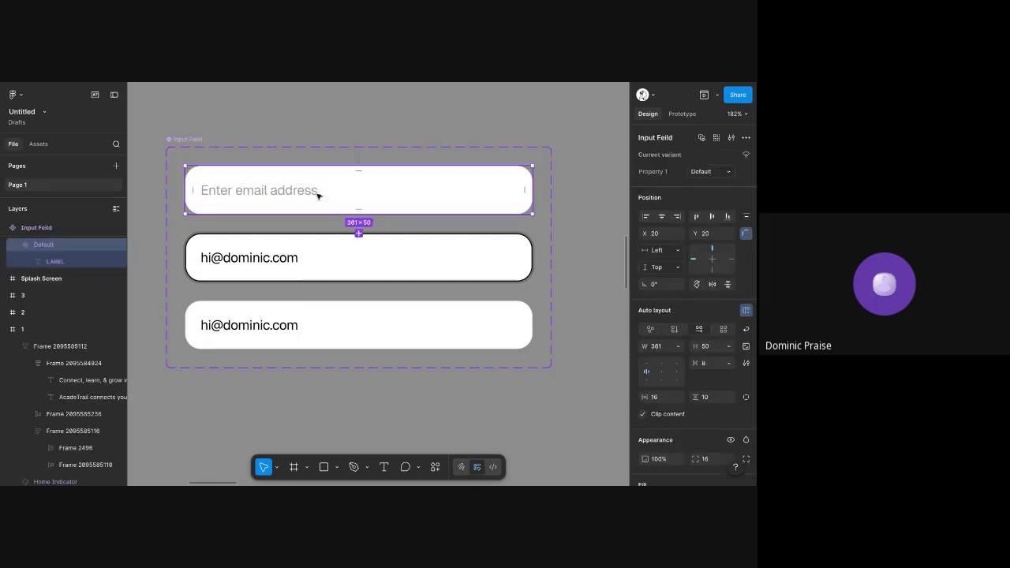
click(304, 261)
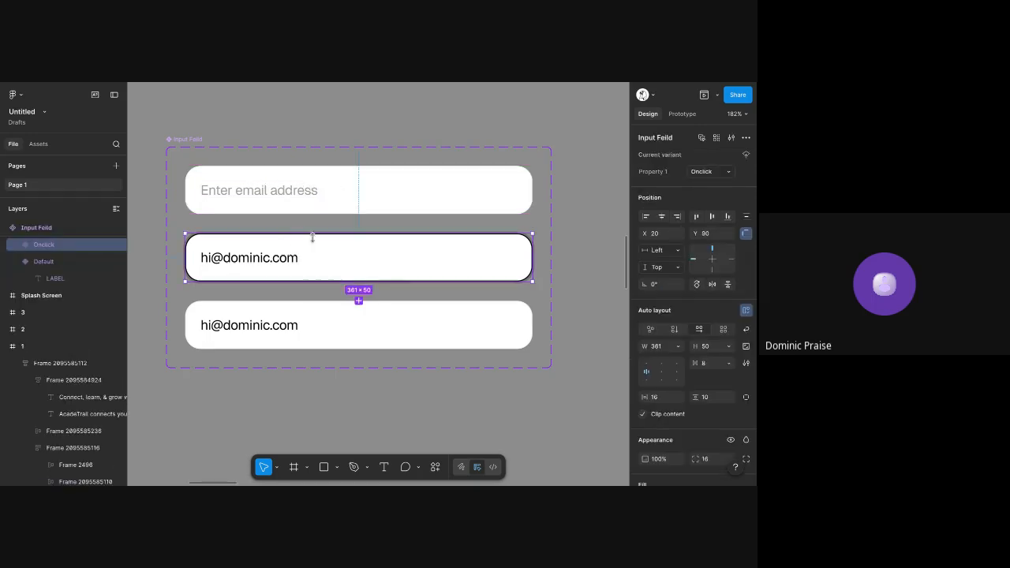
click(318, 318)
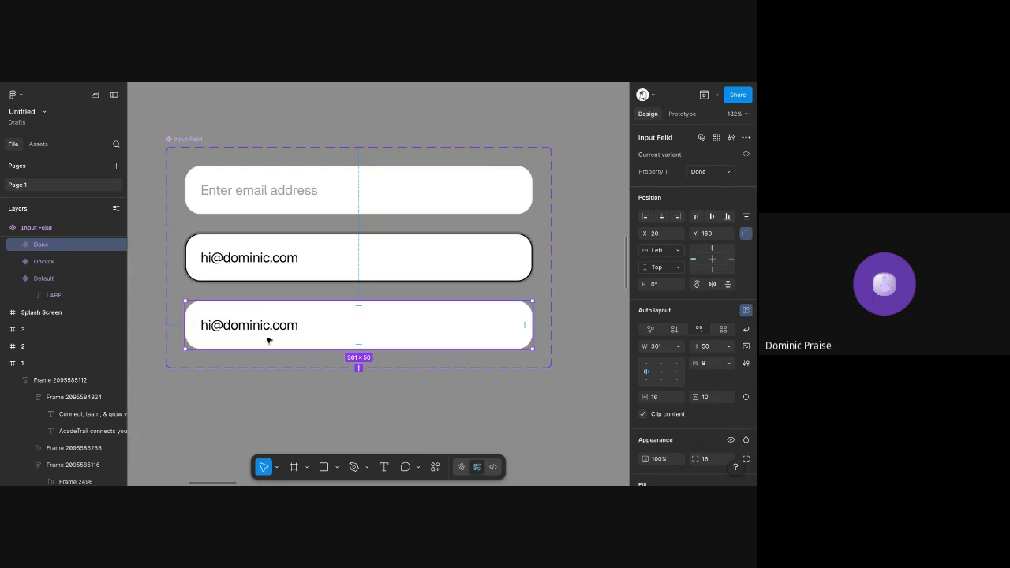
scroll(329, 286, down, 5)
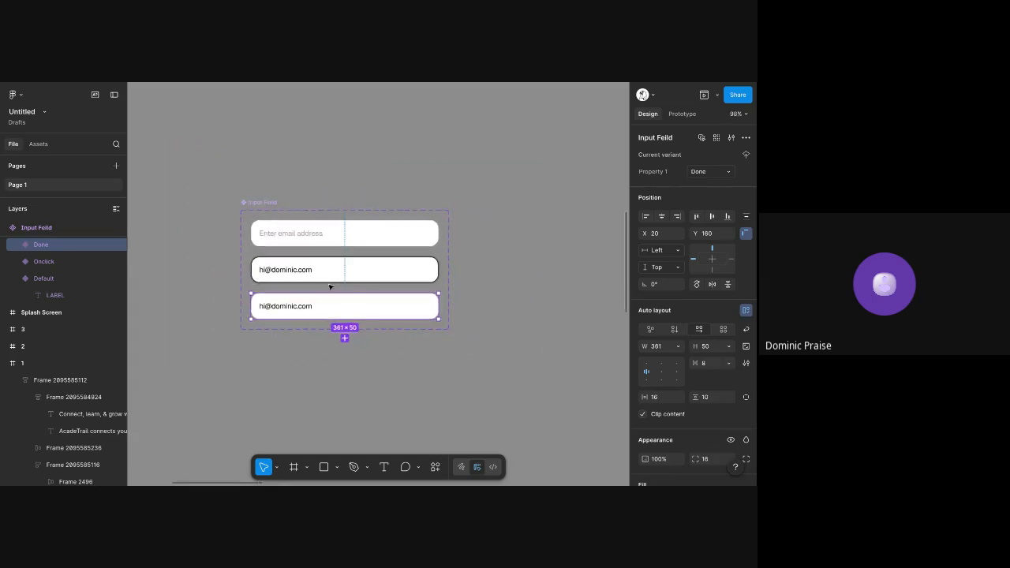
click(302, 274)
click(715, 174)
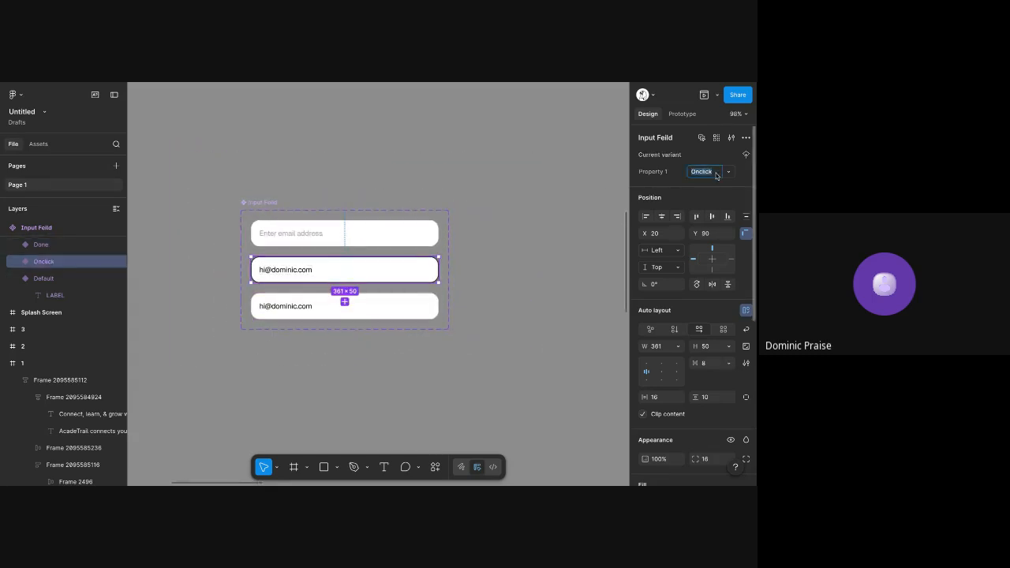
text(Typing)
click(561, 140)
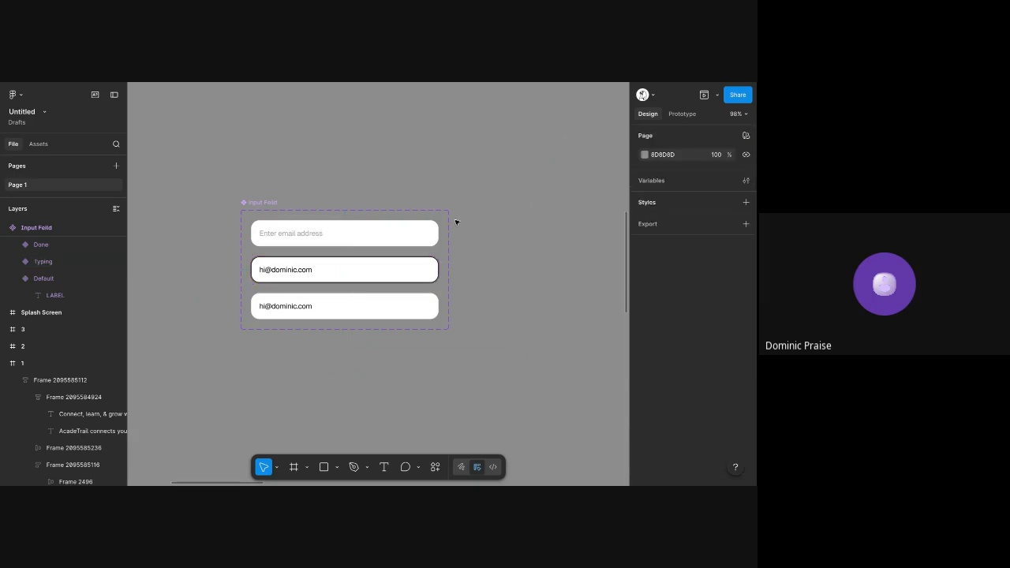
Rename the copied Continue button frame as Button/Active
scroll(456, 221, down, 5)
scroll(455, 221, down, 2)
scroll(266, 207, up, 5)
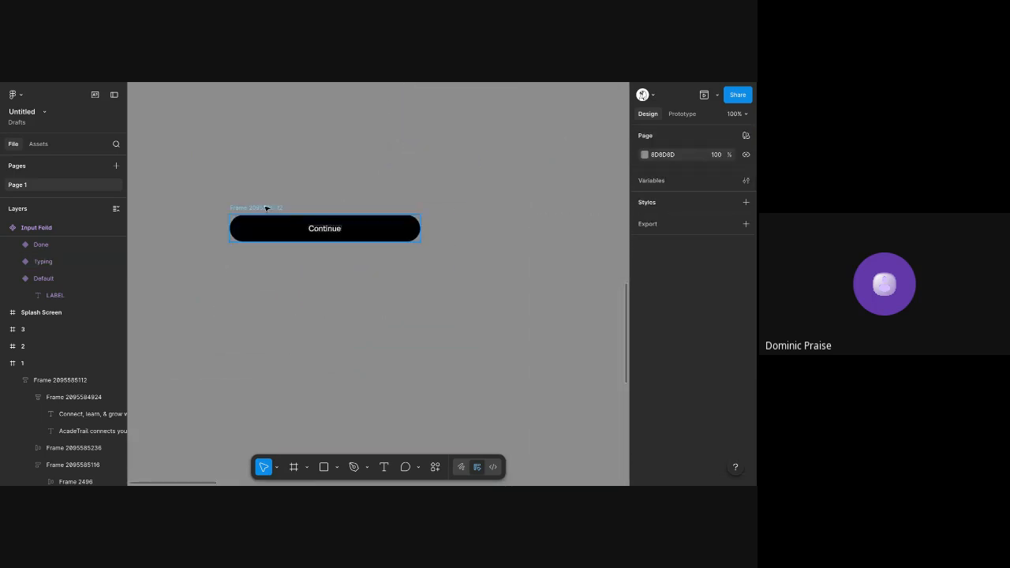
click(259, 207)
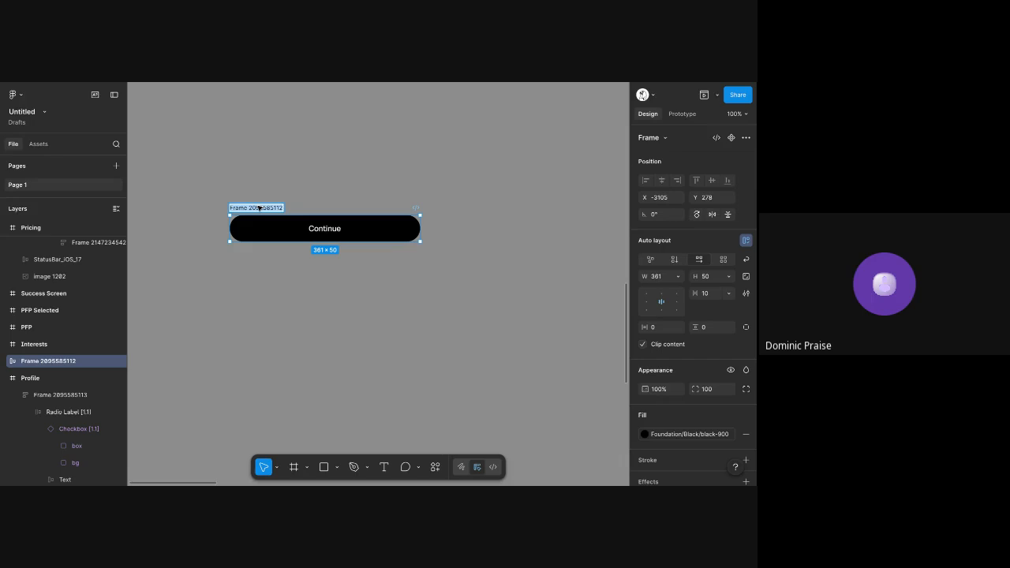
scroll(268, 220, up, 5)
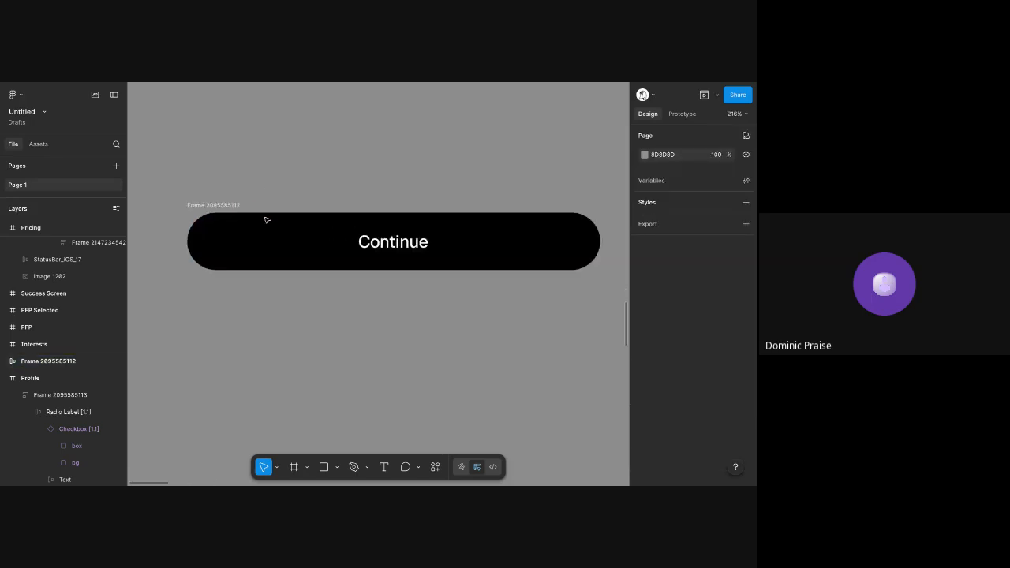
click(228, 205)
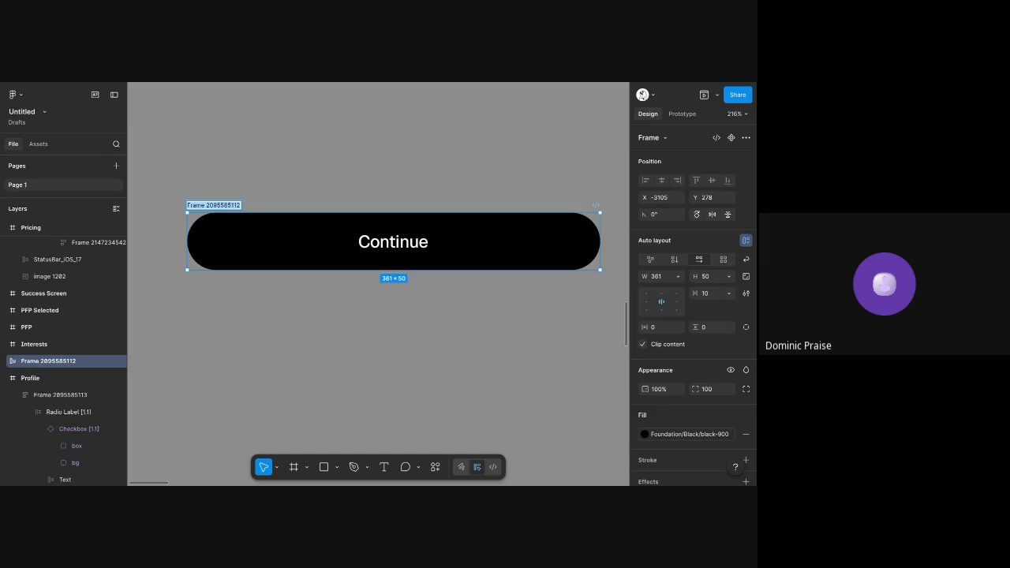
text(Ax)
text(Button/Active)
key(Return)
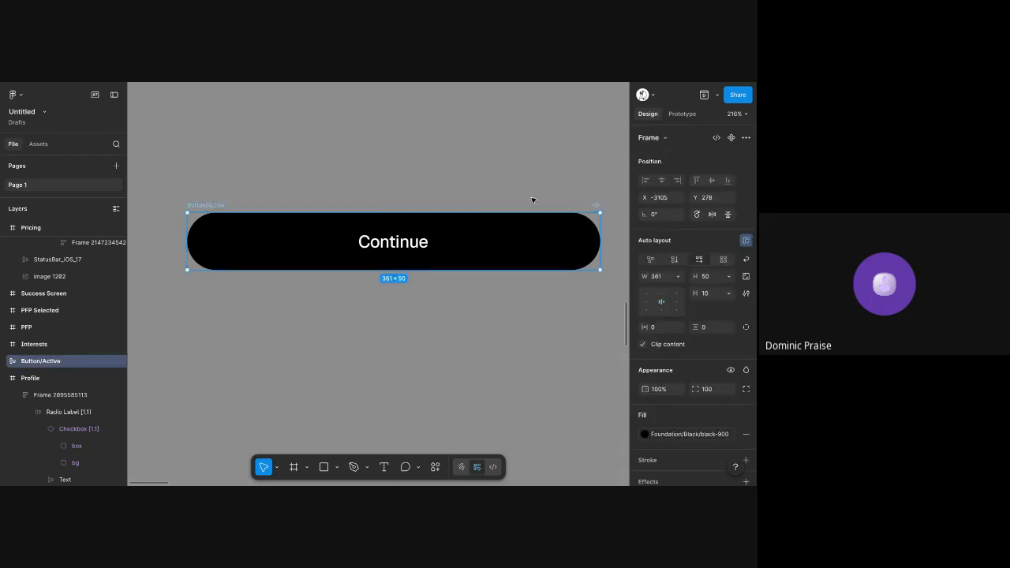
Convert the Button/Active frame into a component and give it a variant property
click(731, 137)
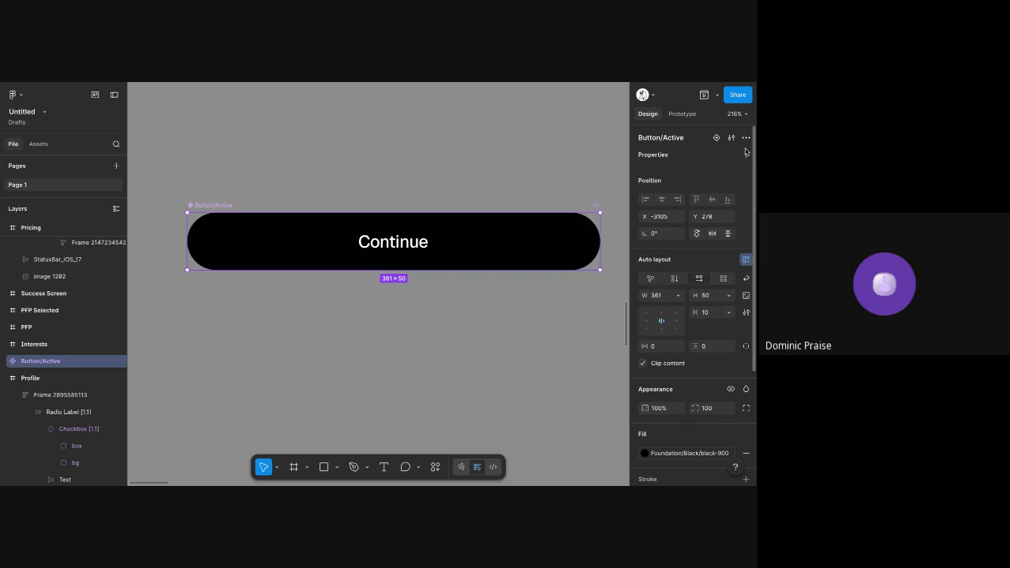
click(746, 154)
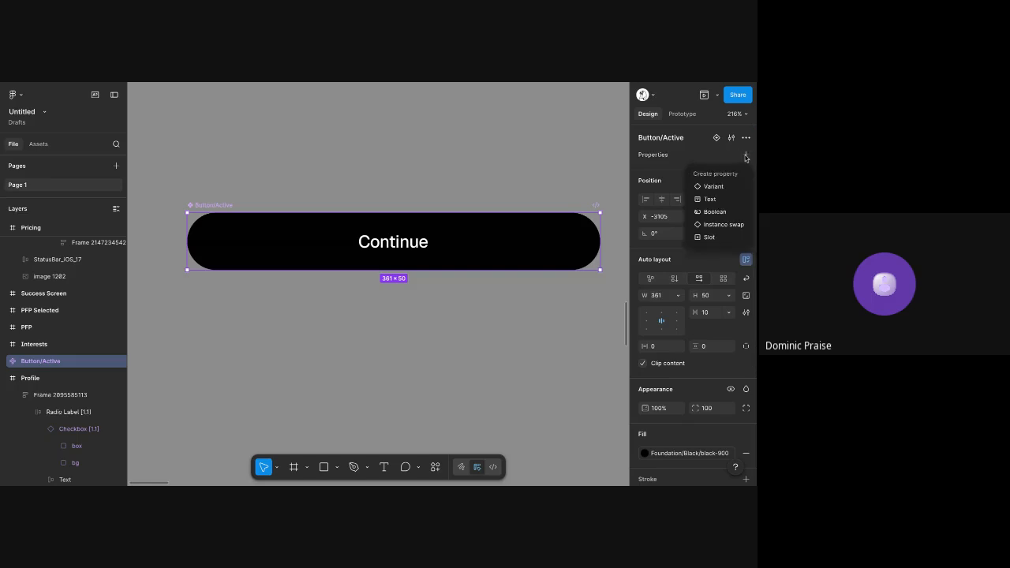
click(713, 186)
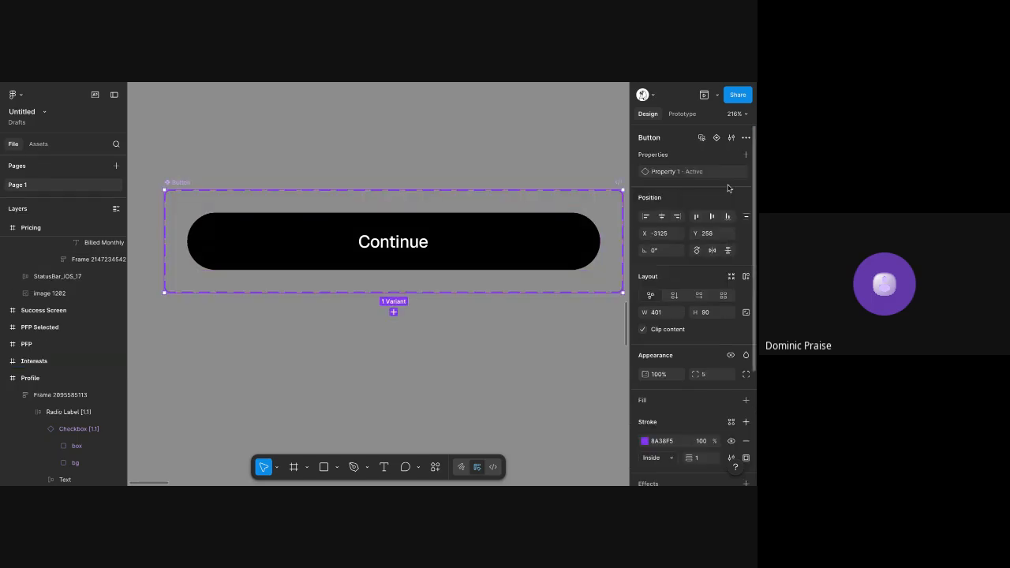
Add a second variant to the Button component set and name it Hover
click(394, 313)
scroll(399, 316, down, 2)
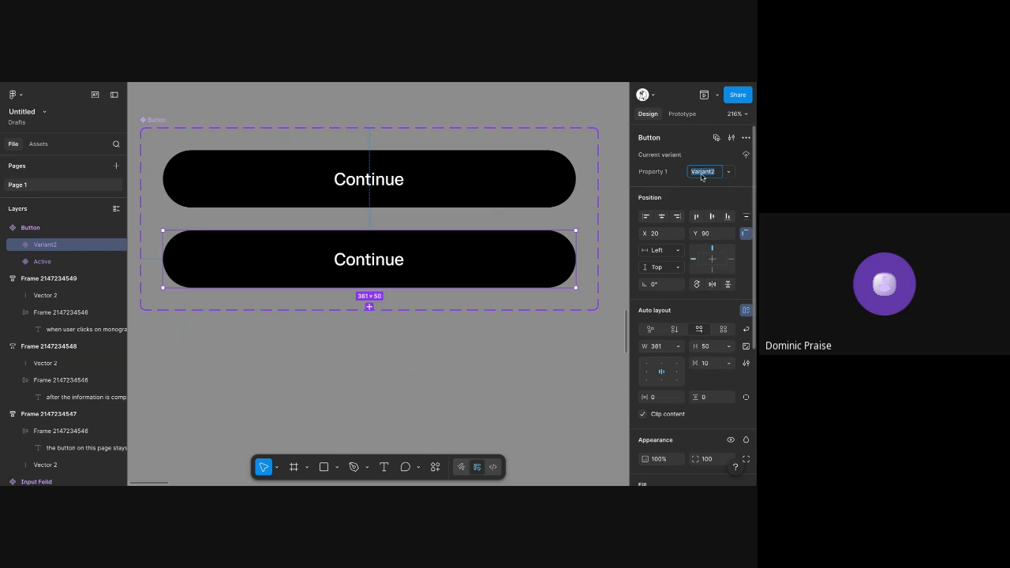
text(Hover)
key(Return)
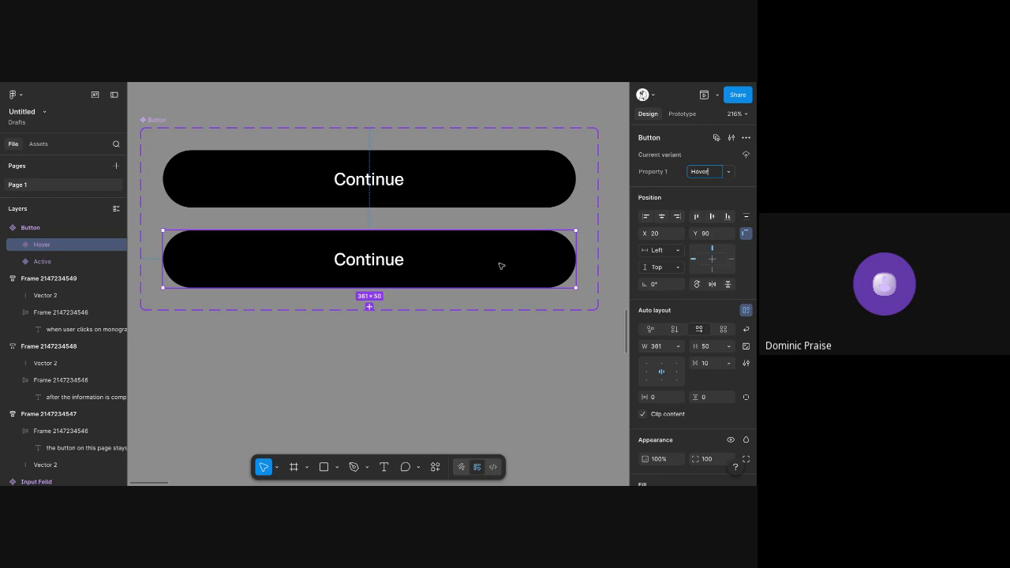
Rename the second Button variant as Pressed
click(706, 175)
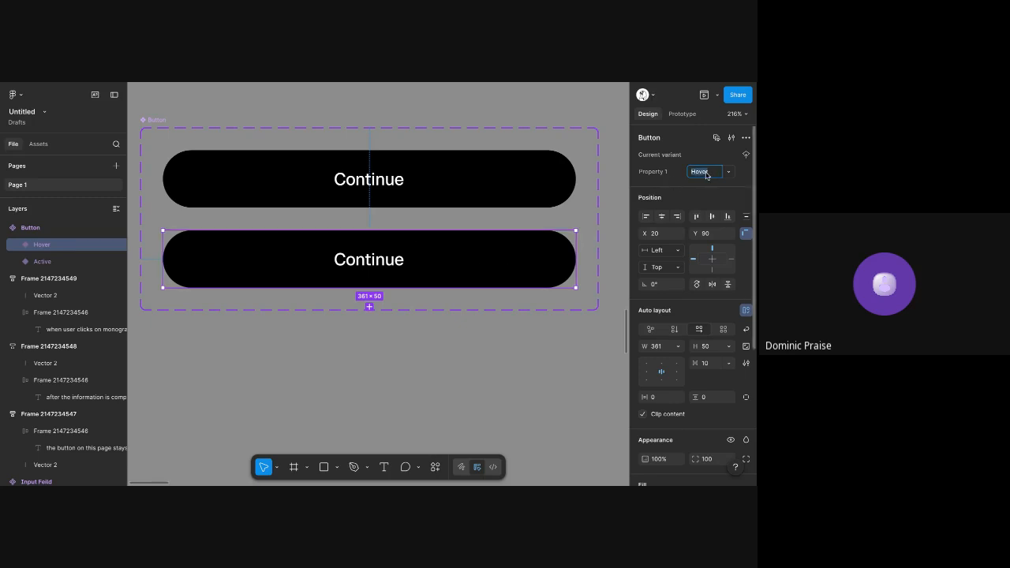
text(pressed)
key(Return)
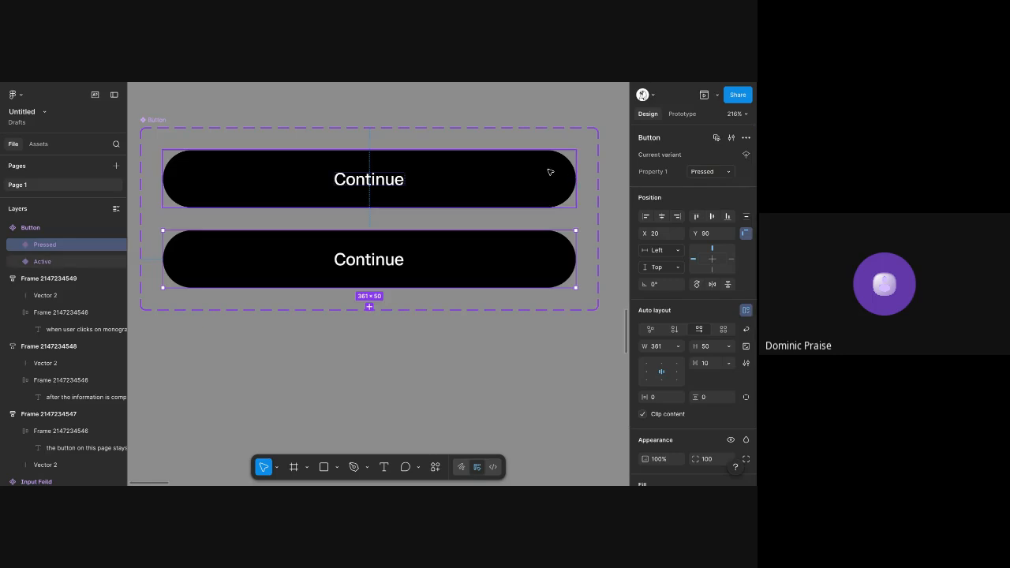
Add two more variants to the Button component set, named Disabled and Error
click(369, 307)
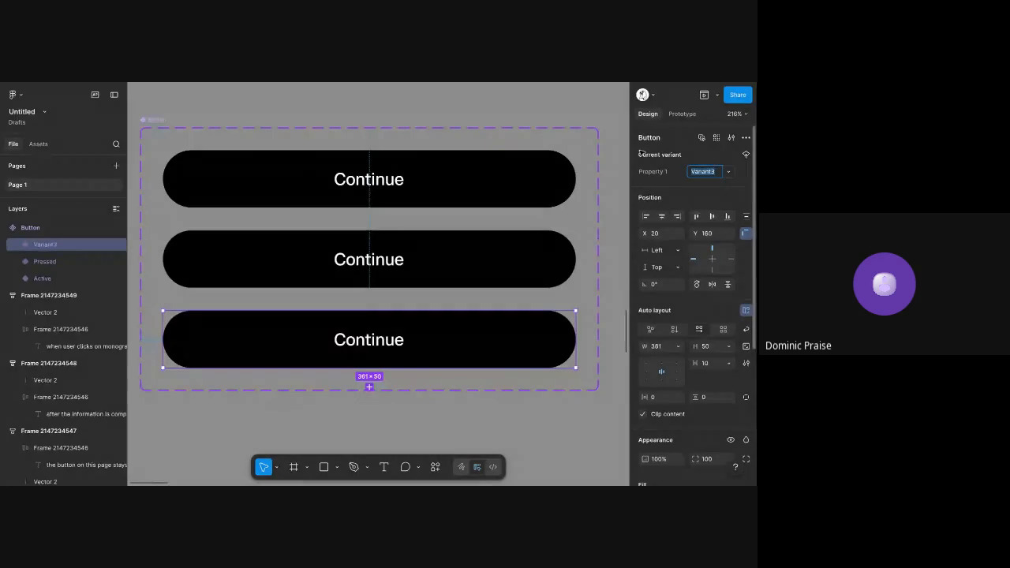
text(Disabled)
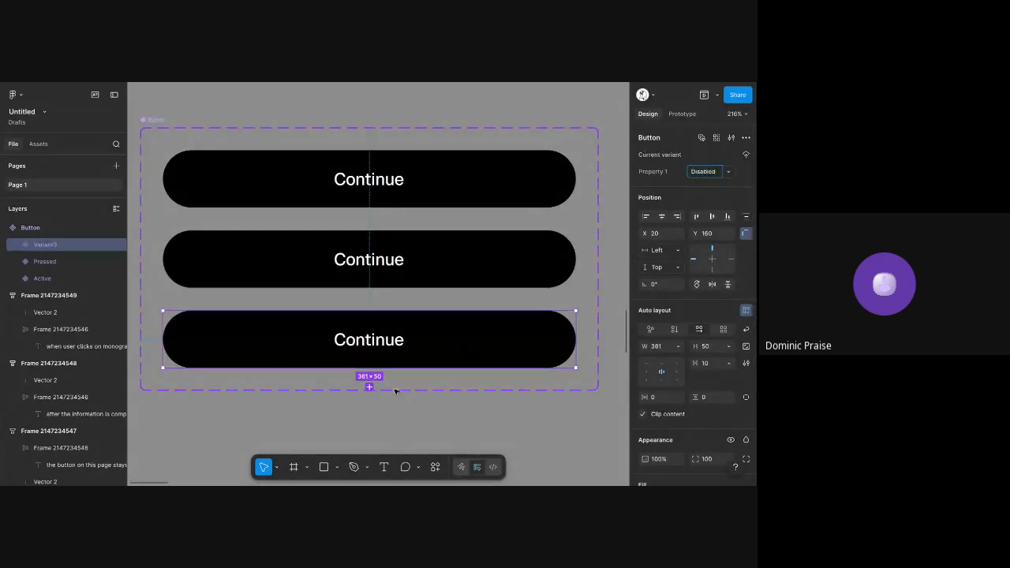
click(370, 388)
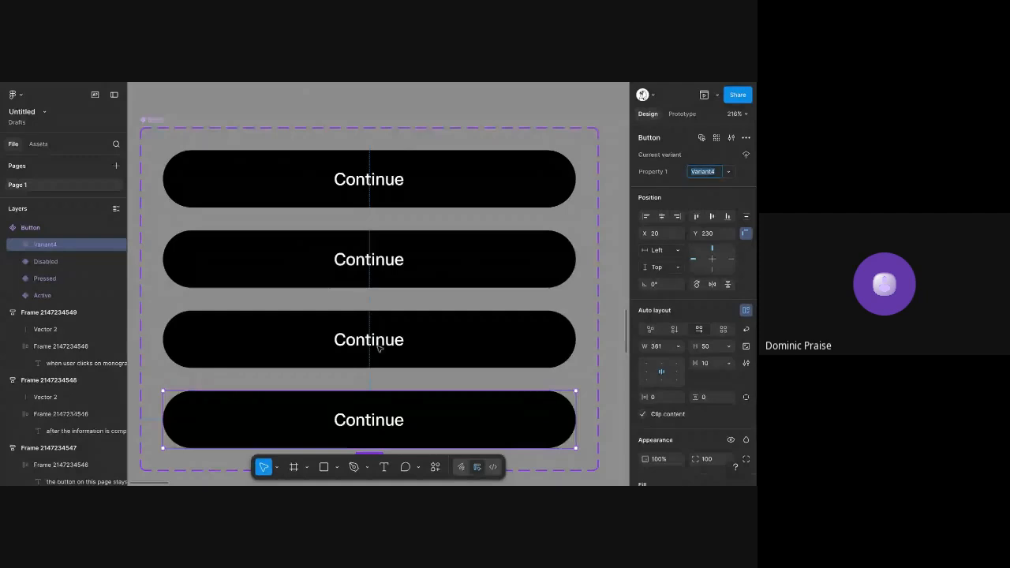
text(Error)
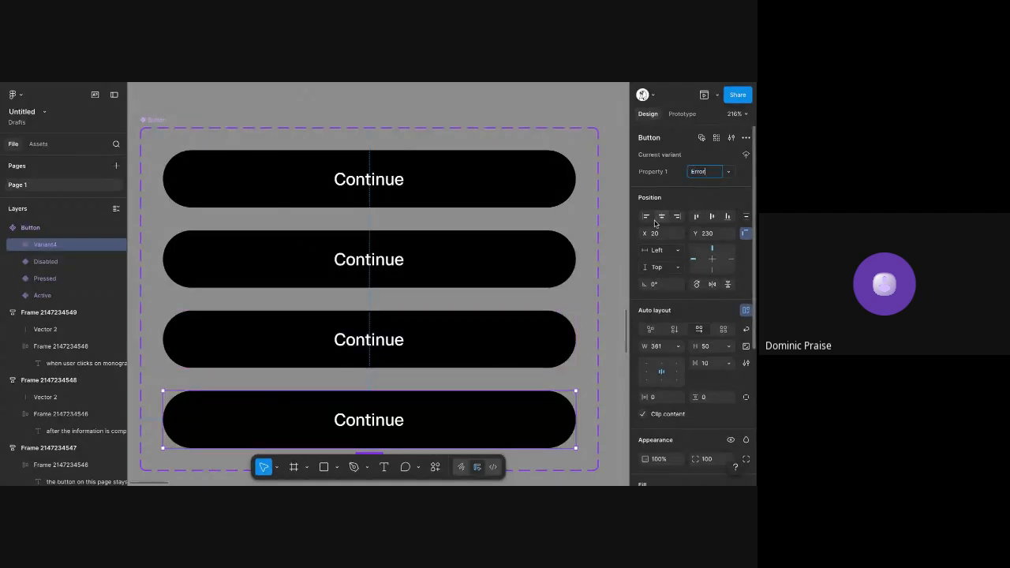
key(Return)
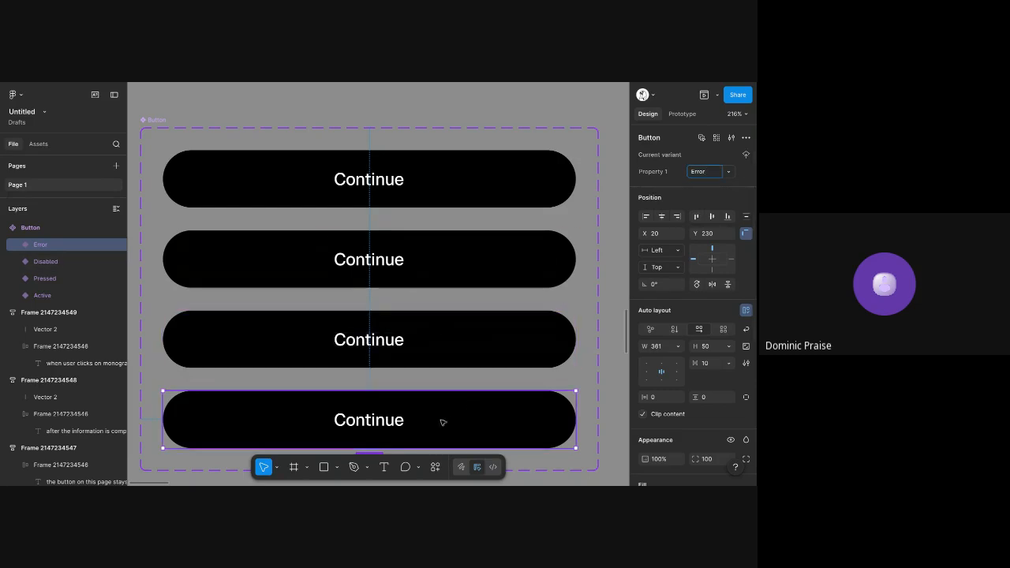
Add a fifth variant to the Button component set and name it Loading
scroll(443, 422, down, 2)
click(399, 323)
click(689, 172)
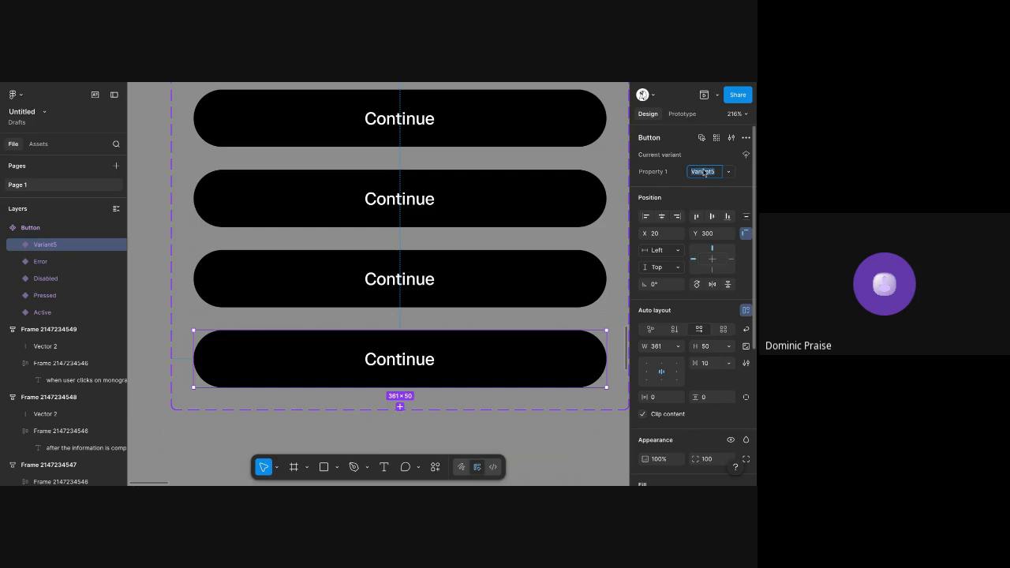
text(Loading)
key(Return)
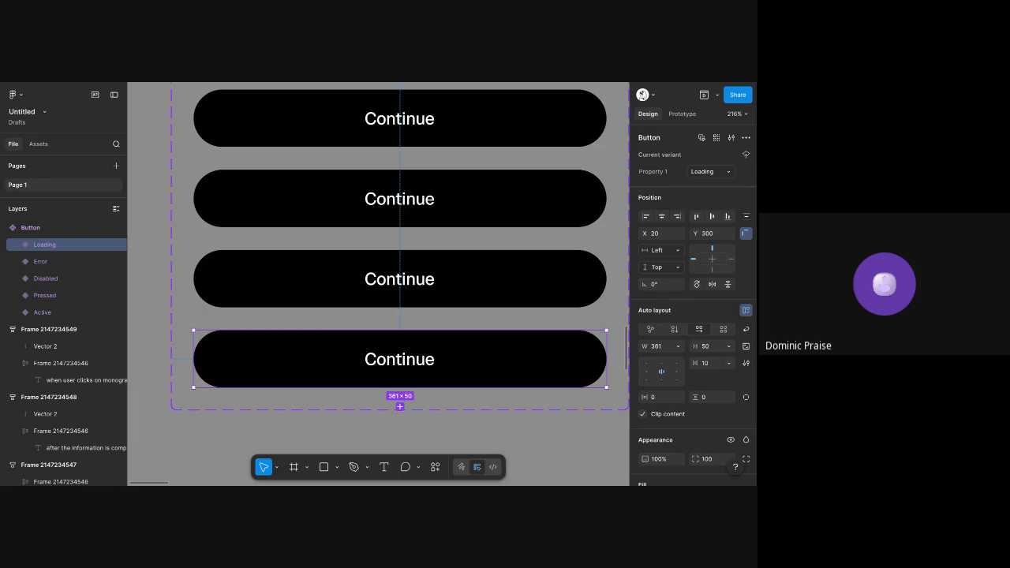
Detach the Pressed variant's fill from its black-900 colour style and add a drop shadow effect to the variant
click(312, 167)
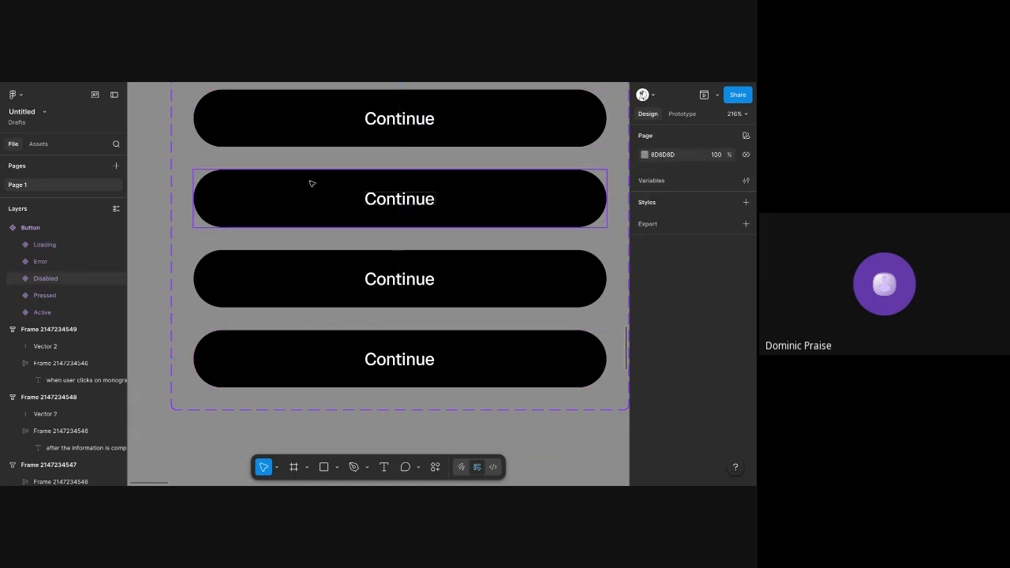
click(309, 183)
scroll(311, 185, up, 2)
scroll(357, 224, up, 2)
click(371, 253)
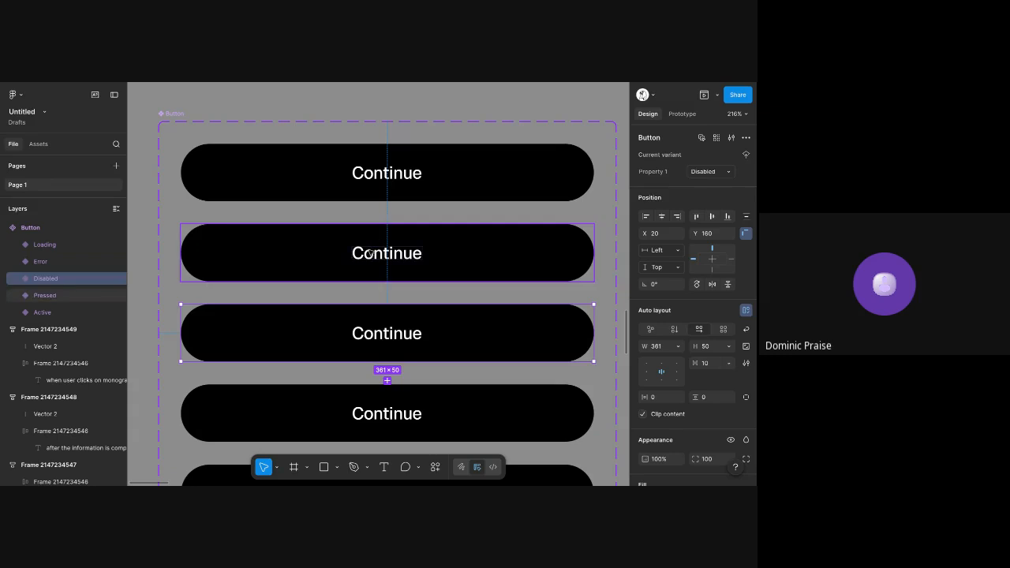
scroll(694, 316, down, 5)
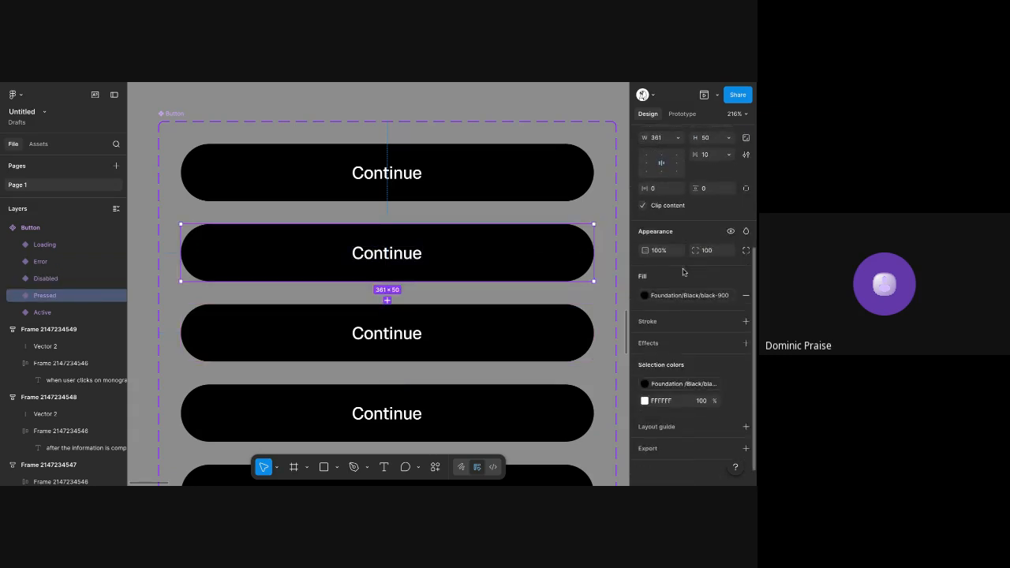
click(736, 295)
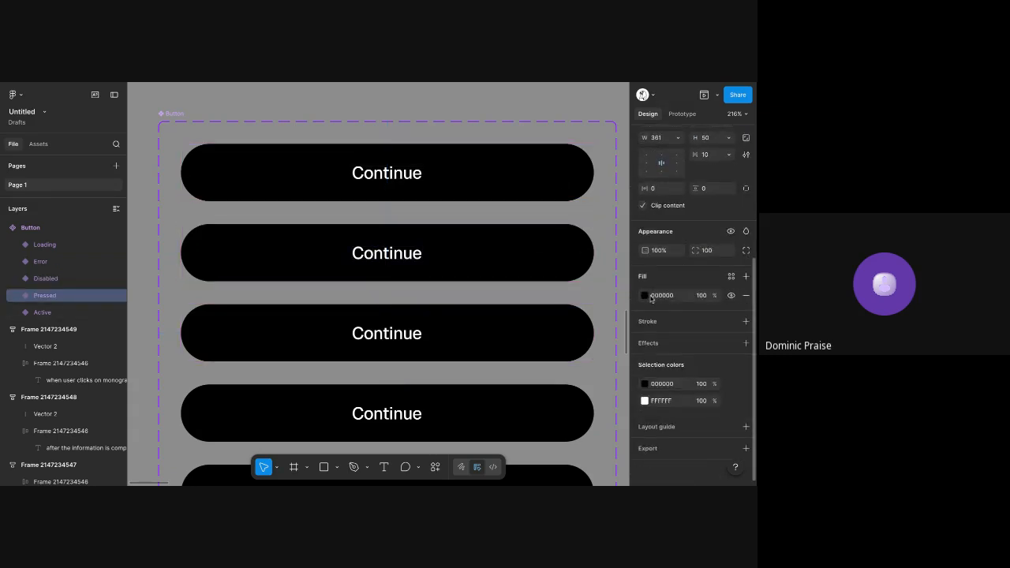
click(663, 344)
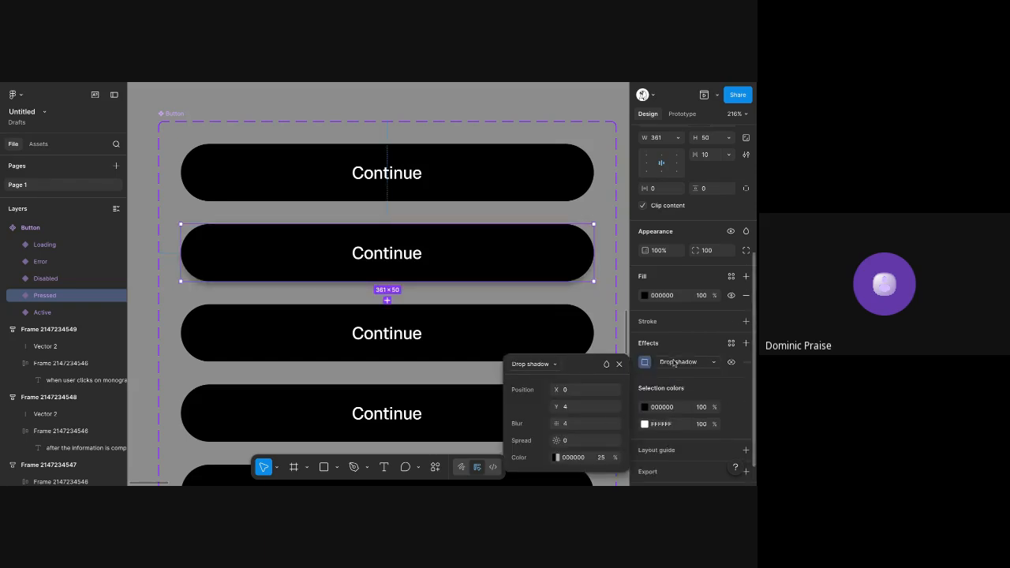
Change the Pressed variant's drop shadow to an inner shadow and set its colour to FFFFFF
click(677, 362)
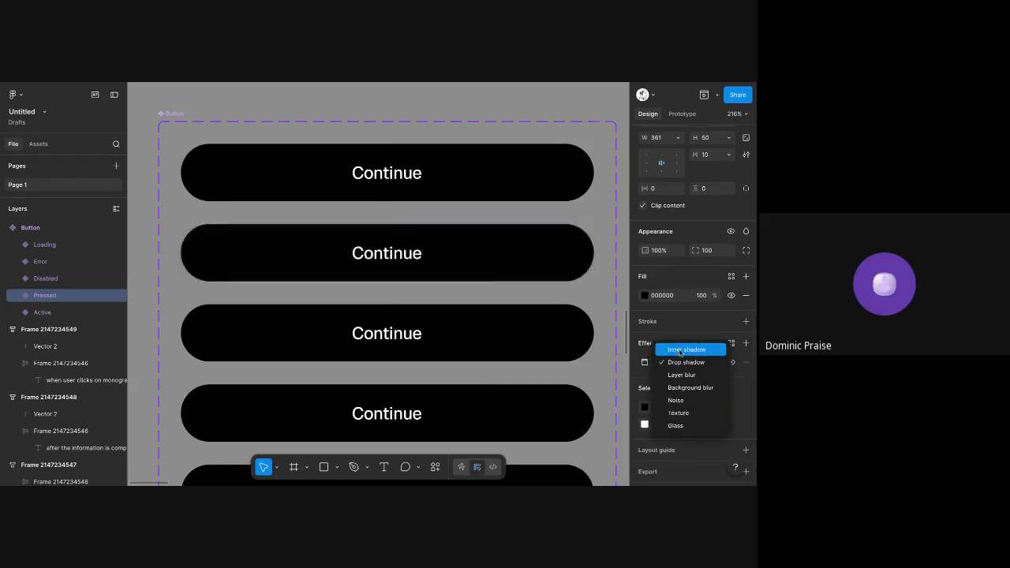
click(680, 350)
click(645, 361)
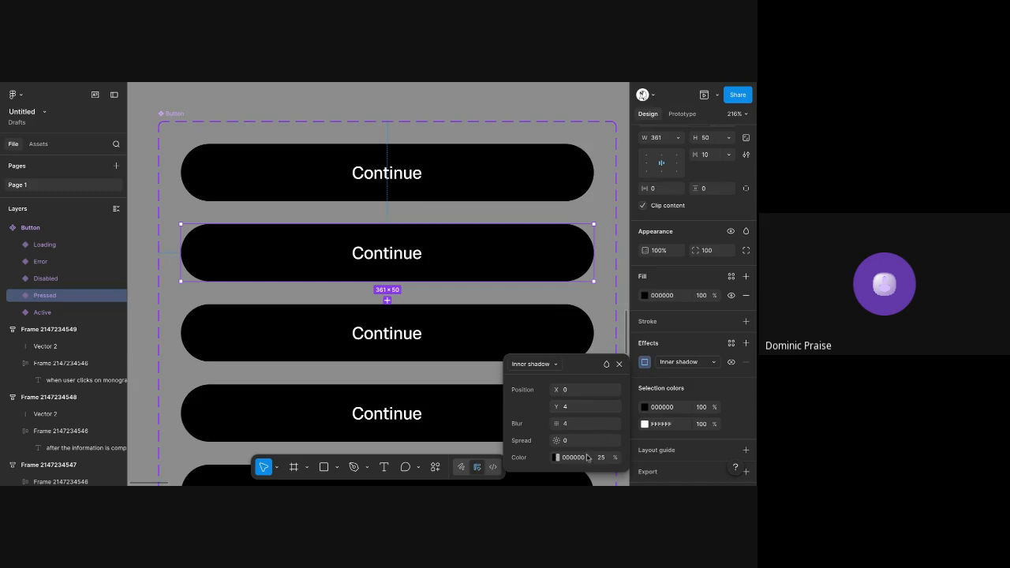
click(582, 458)
text(ffffff)
key(Tab)
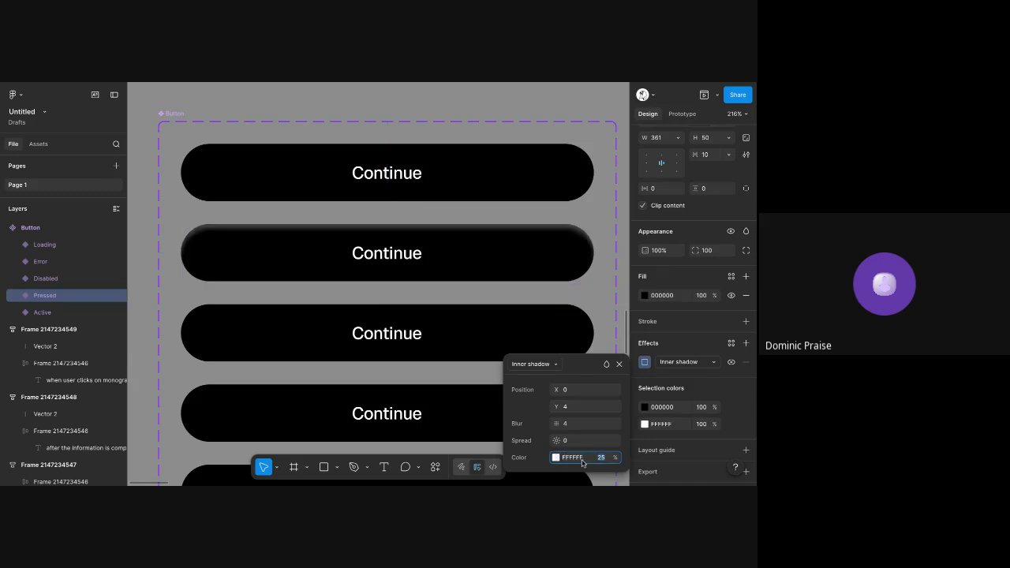
Set the Pressed variant's inner shadow to a Y offset of -2 and a blur of 6
click(571, 407)
text(-4)
key(Return)
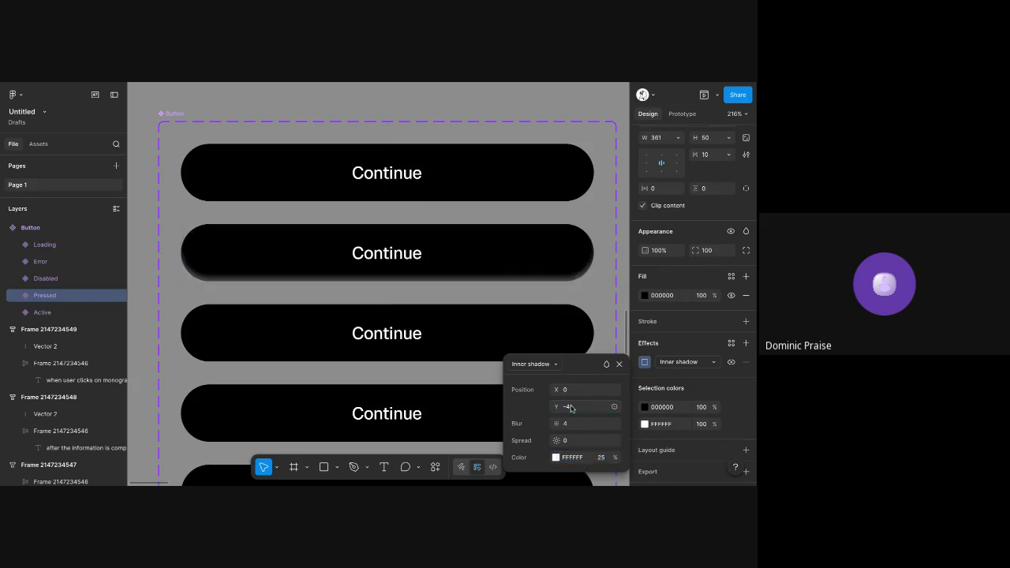
click(582, 424)
text(2)
key(Return)
key(shift+Tab)
key(Up)
key(Up)
scroll(472, 286, down, 5)
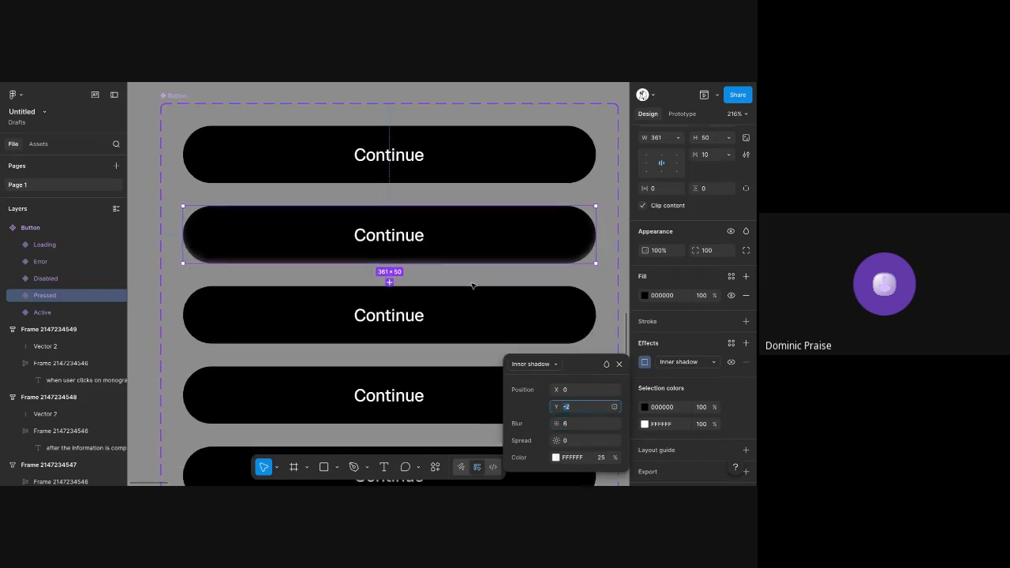
Detach the Disabled variant's fill from its black-900 style and recolour it light grey, keeping the variant at 100% opacity
click(438, 231)
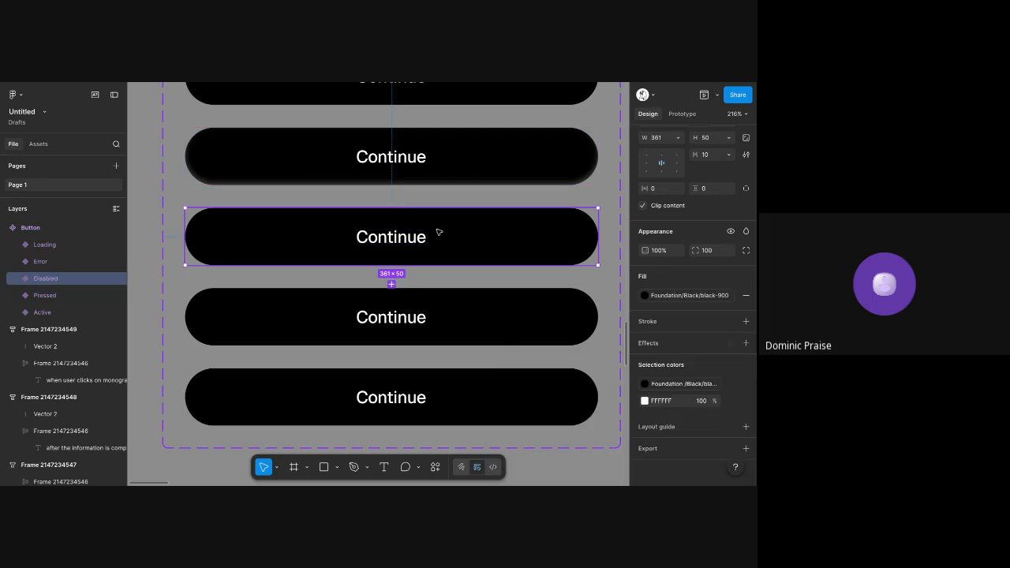
key(2)
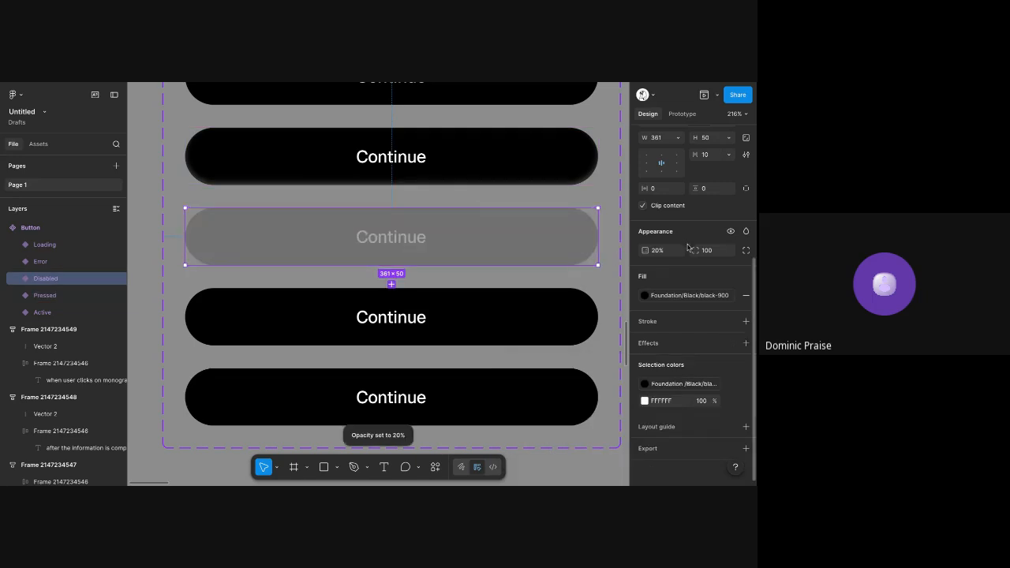
key(0)
click(732, 295)
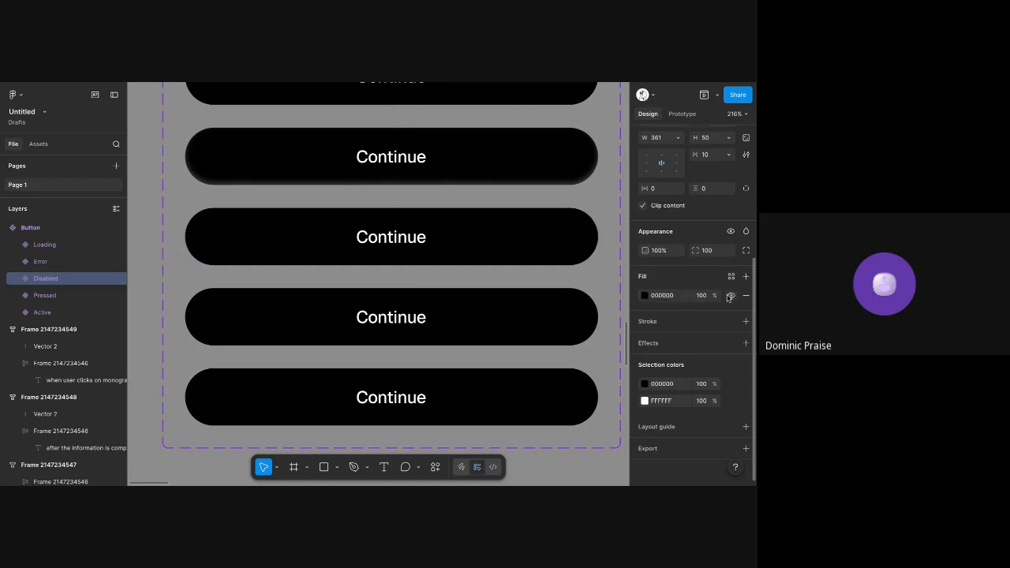
click(643, 295)
drag(517, 319, 468, 261)
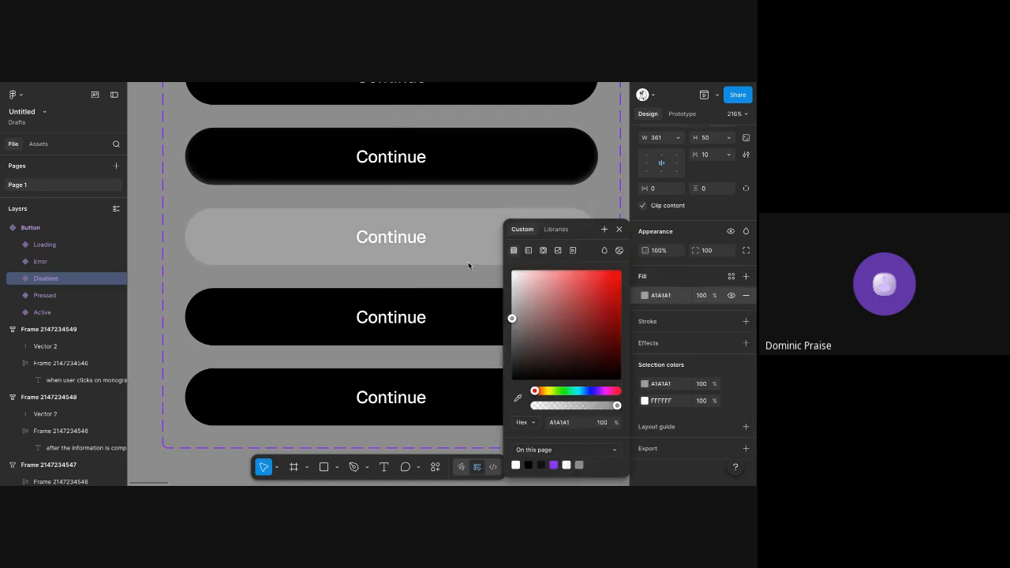
drag(453, 305, 449, 307)
Detach the Error variant's fill from its black-900 style and recolour it dark red, A70000
click(439, 308)
scroll(436, 306, down, 2)
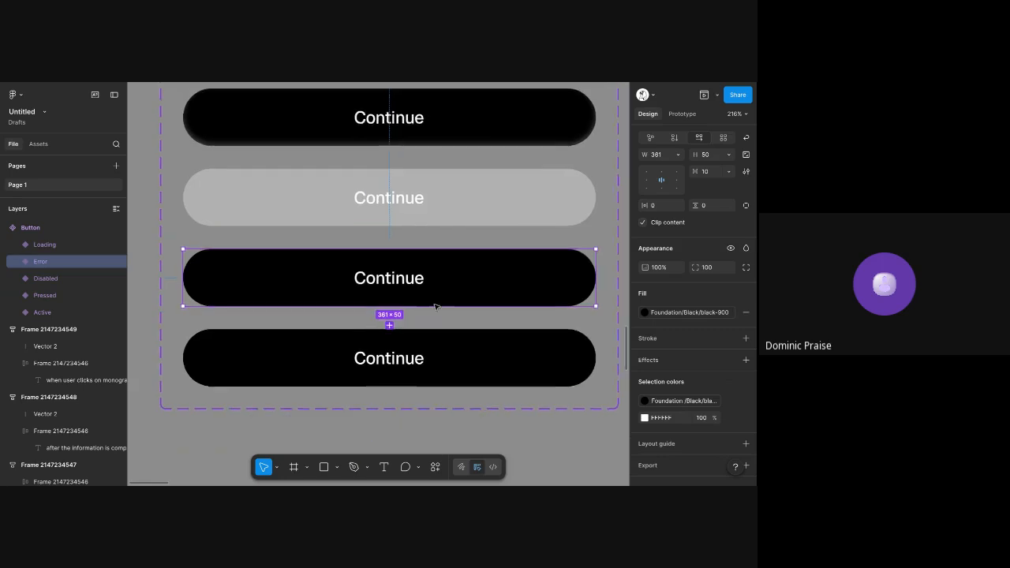
click(731, 313)
click(644, 313)
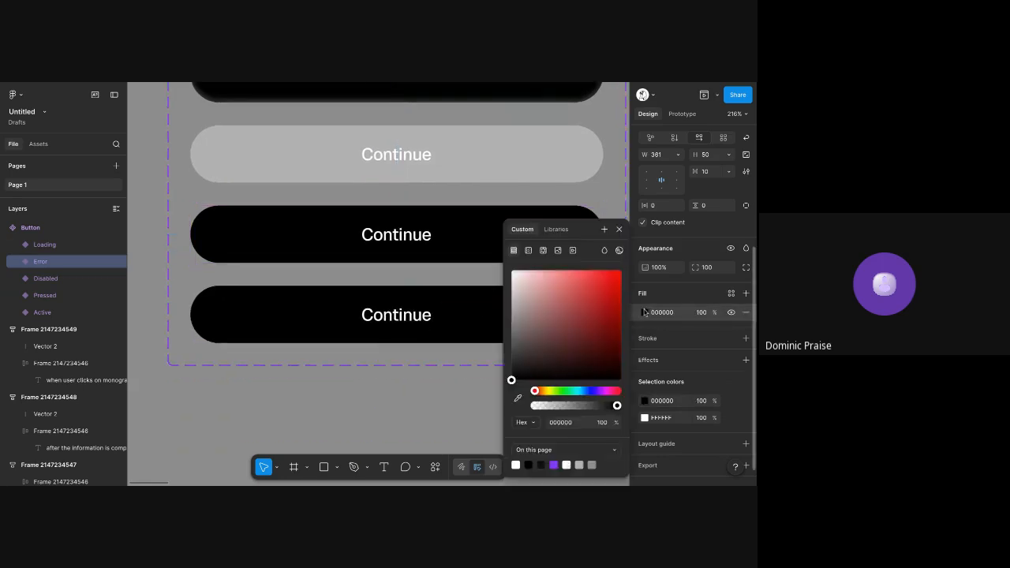
click(669, 314)
text(red)
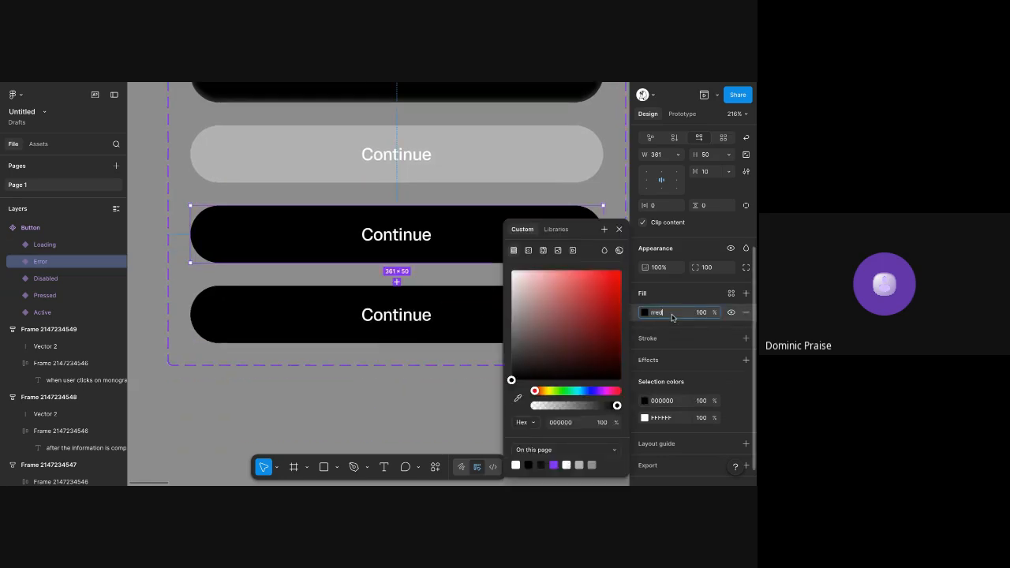
key(Return)
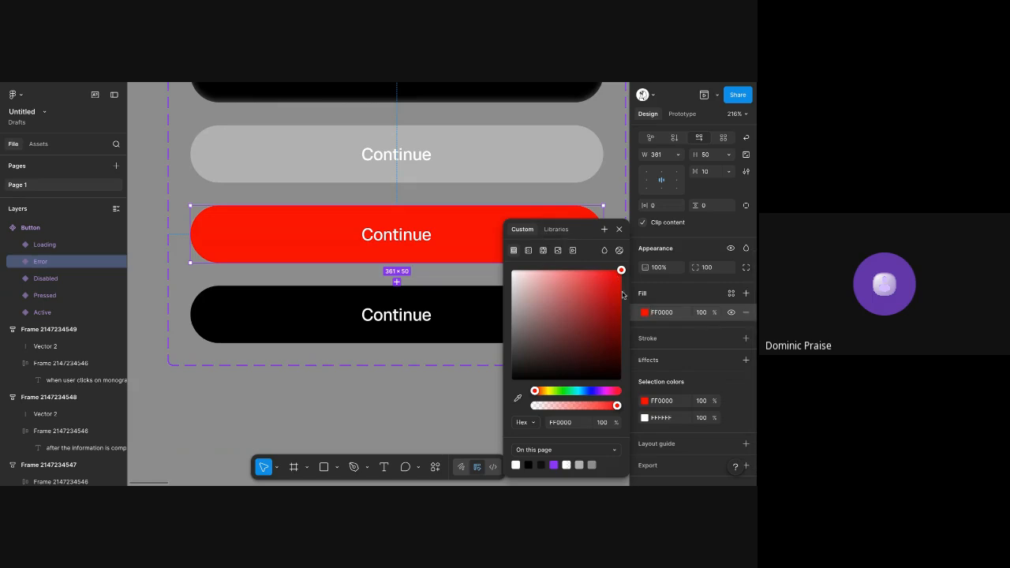
drag(607, 283, 638, 309)
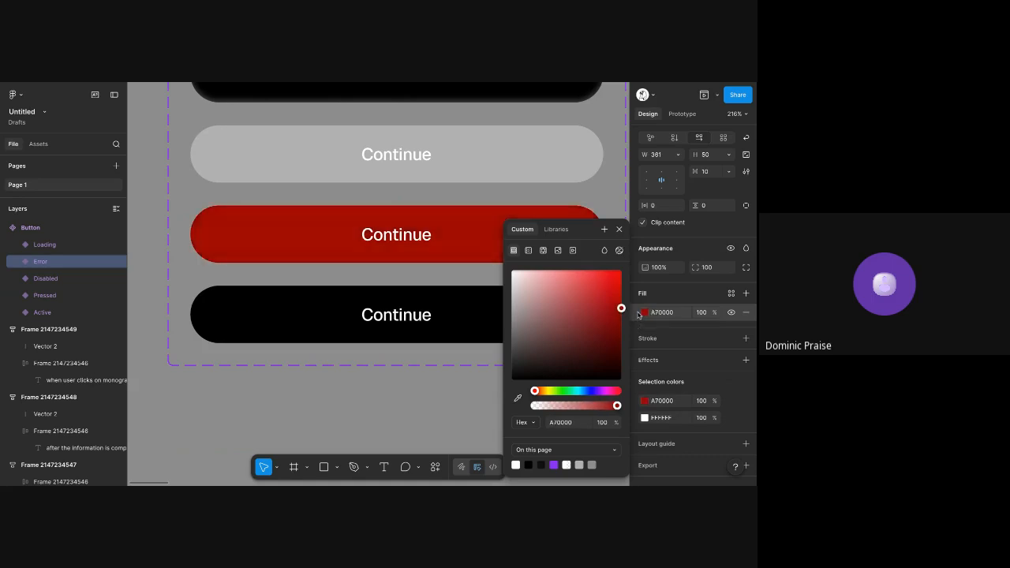
Copy the loading spinner from the Profile screen's Continue button into the Loading variant and place it before the label
click(399, 326)
scroll(611, 311, down, 5)
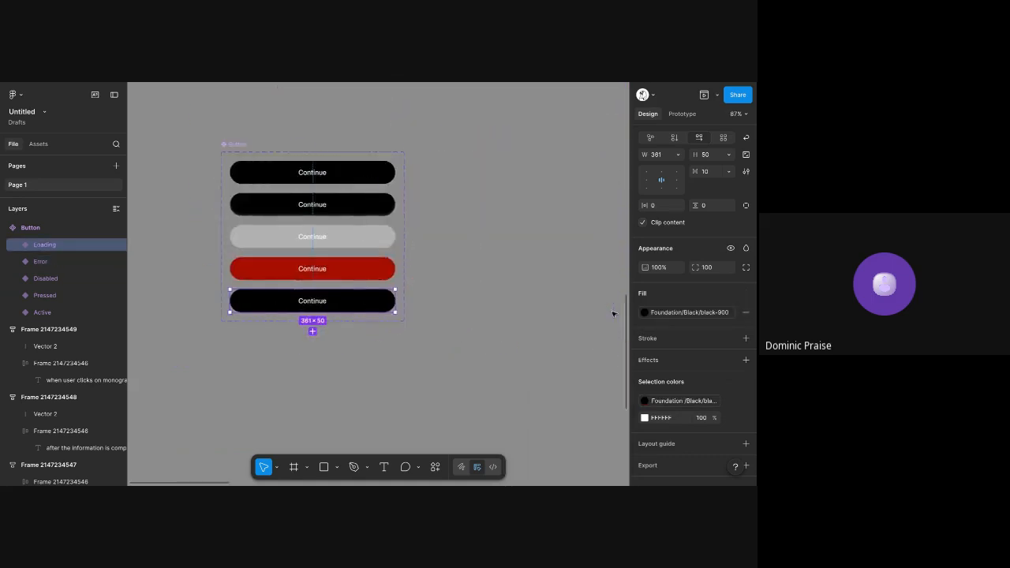
scroll(613, 313, down, 3)
scroll(611, 313, down, 5)
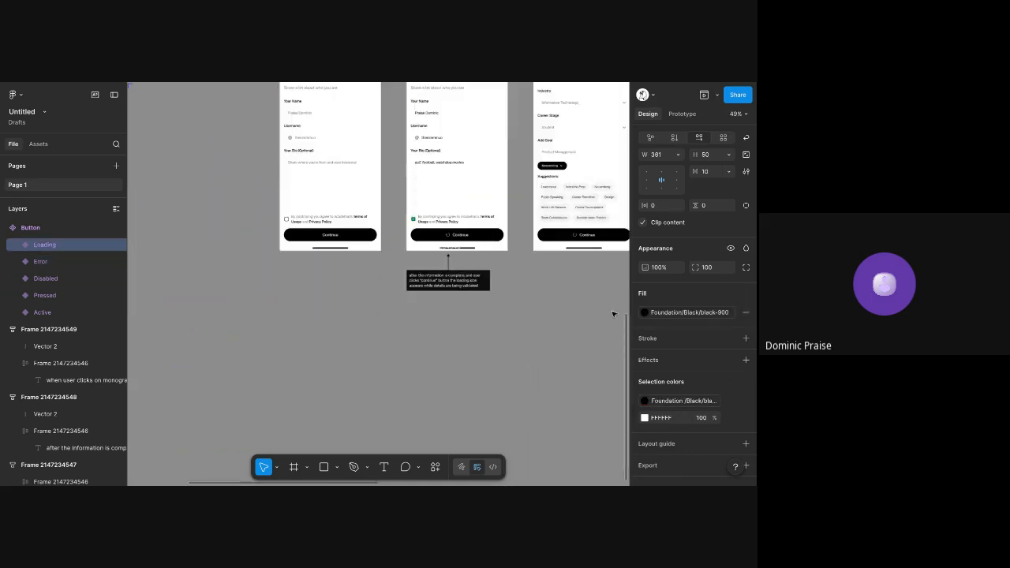
scroll(450, 235, up, 10)
click(444, 241)
click(449, 244)
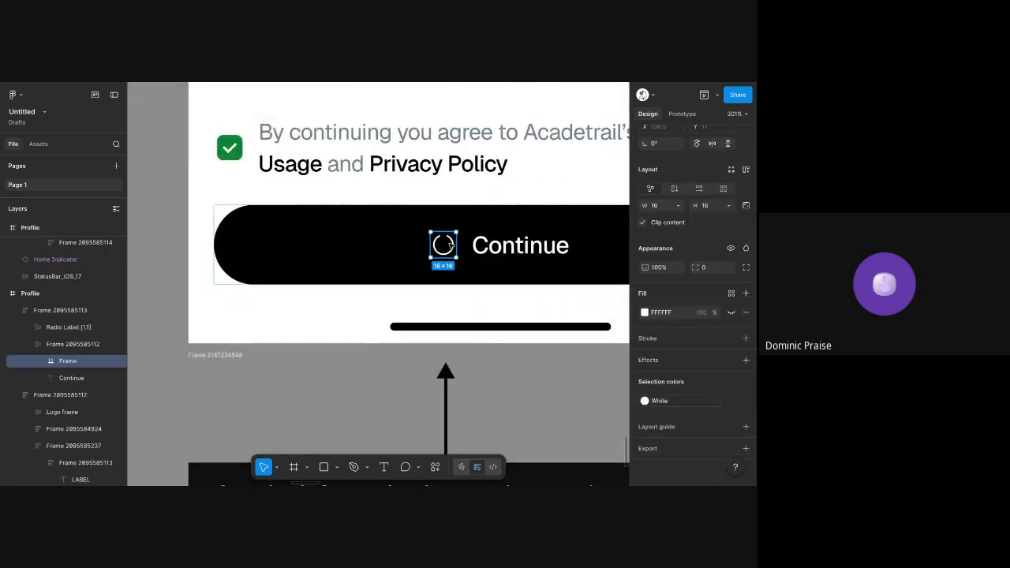
scroll(449, 245, down, 8)
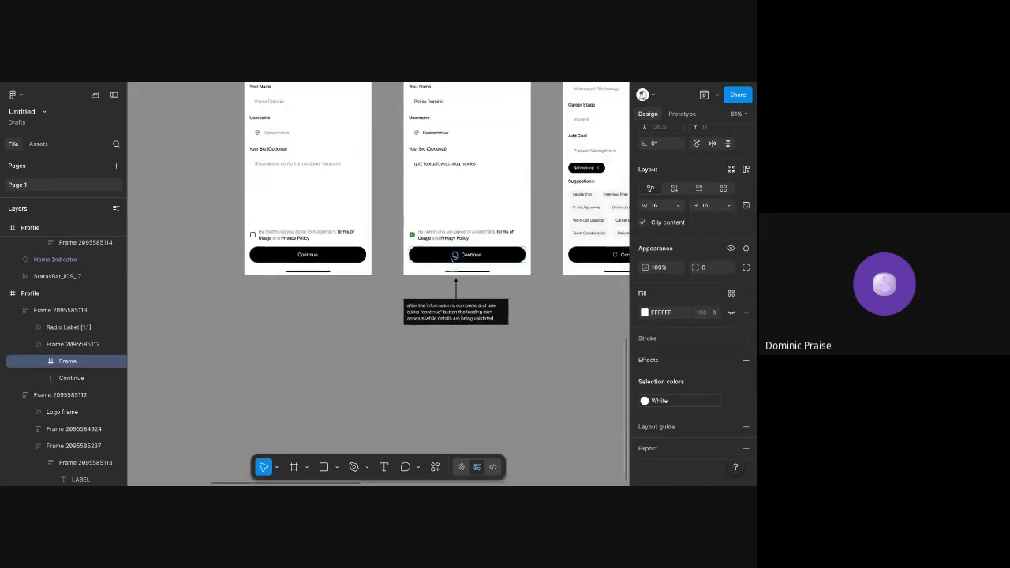
scroll(454, 256, up, 5)
scroll(264, 264, up, 4)
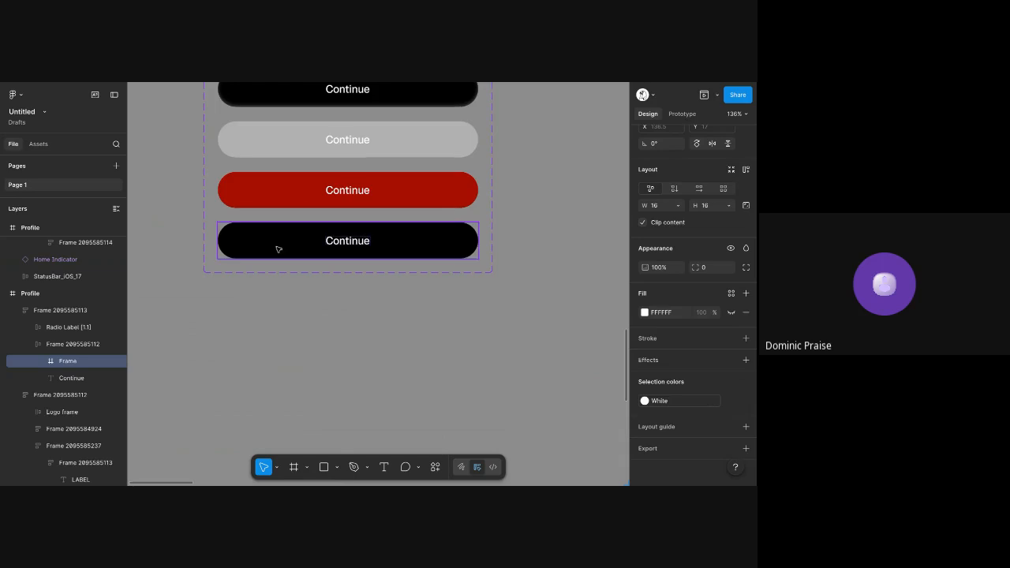
click(279, 248)
key(ctrl+v)
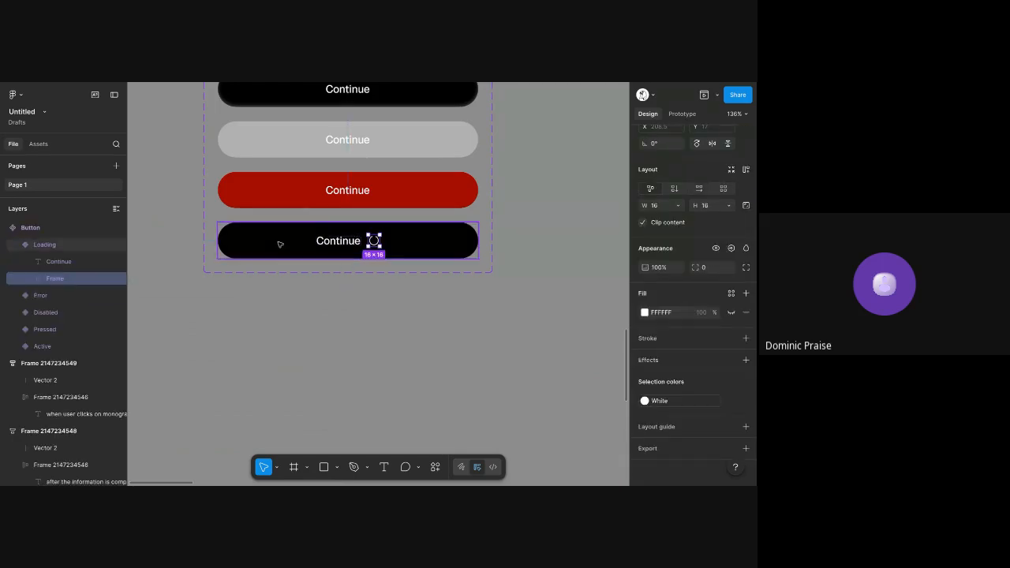
key(Left)
click(449, 293)
Move the Button component set beside the Input Field component set so that their upper edges line up
scroll(439, 309, up, 3)
scroll(439, 310, down, 4)
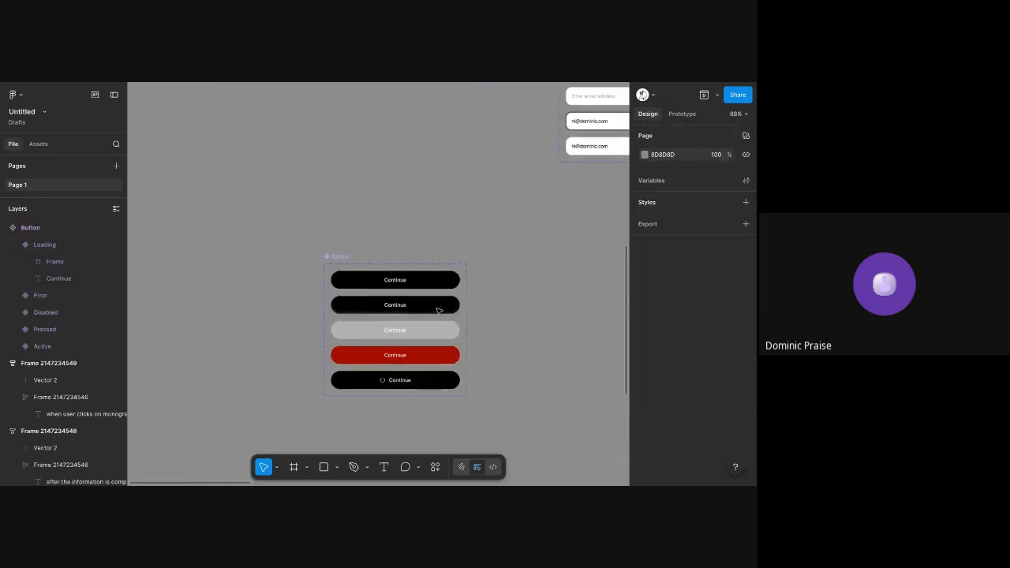
scroll(440, 311, down, 1)
scroll(384, 197, up, 4)
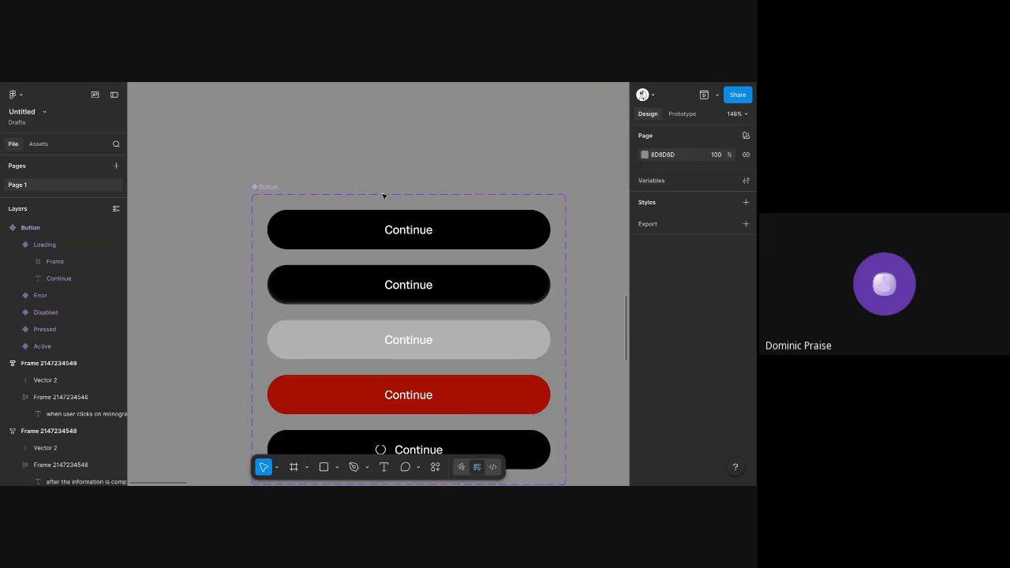
scroll(383, 196, down, 5)
scroll(384, 196, down, 2)
drag(286, 222, 333, 119)
click(354, 103)
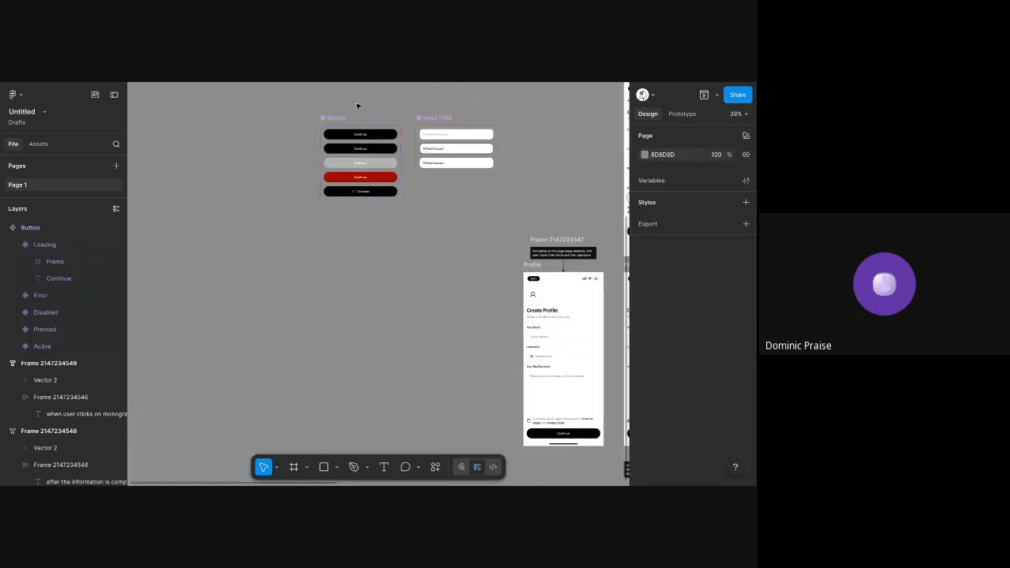
scroll(361, 136, up, 7)
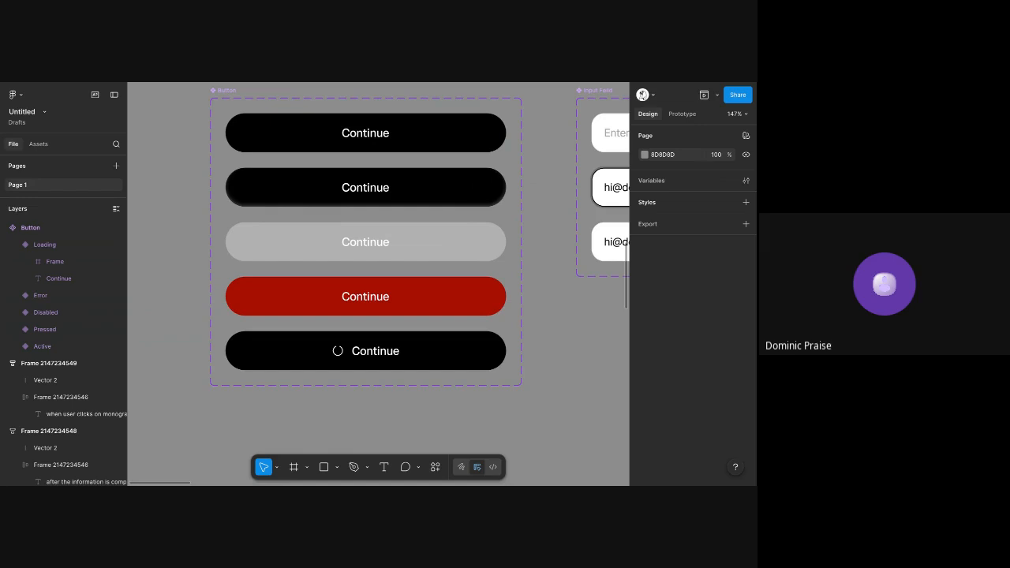
click(408, 130)
scroll(408, 130, up, 2)
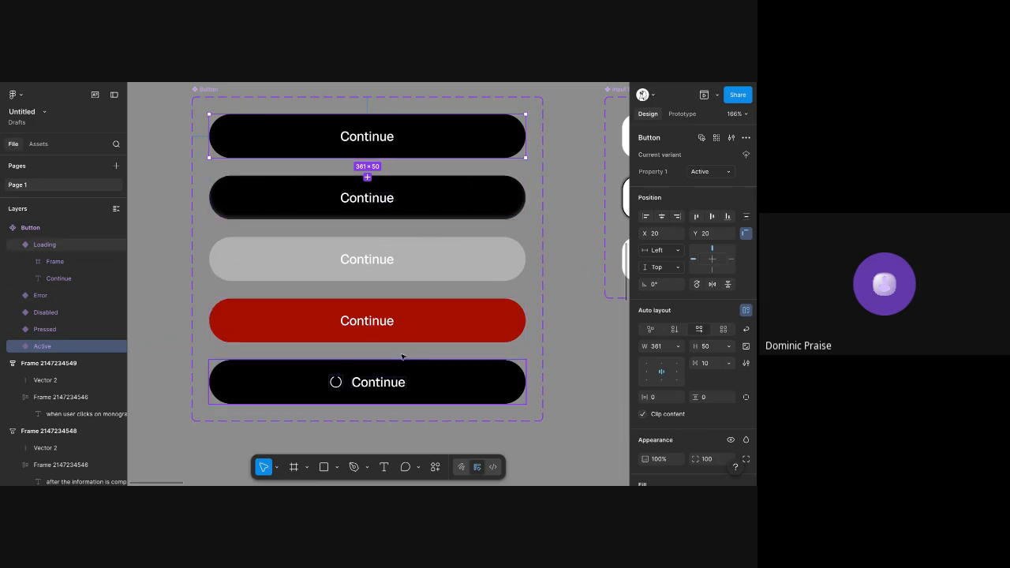
click(555, 163)
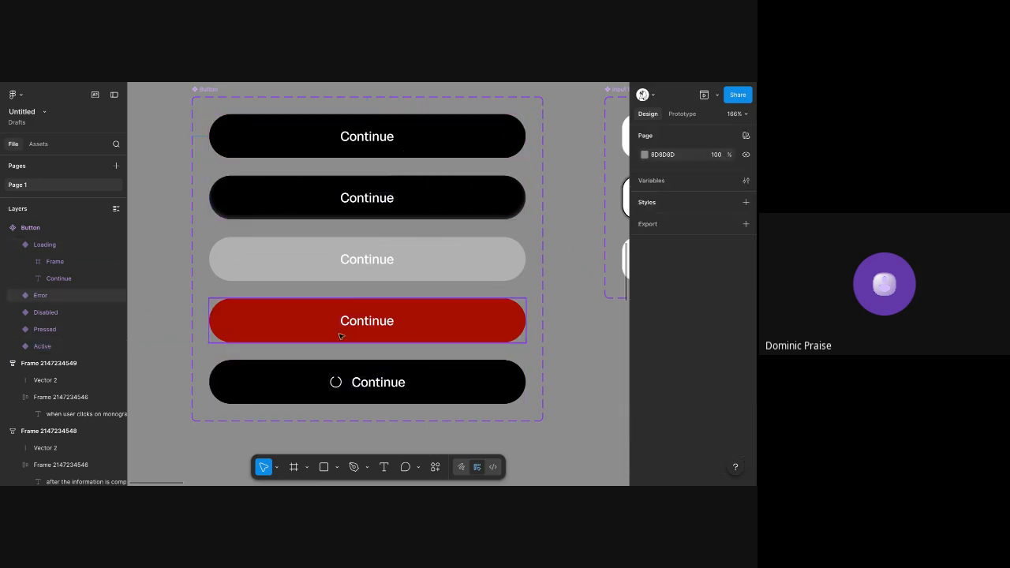
click(340, 336)
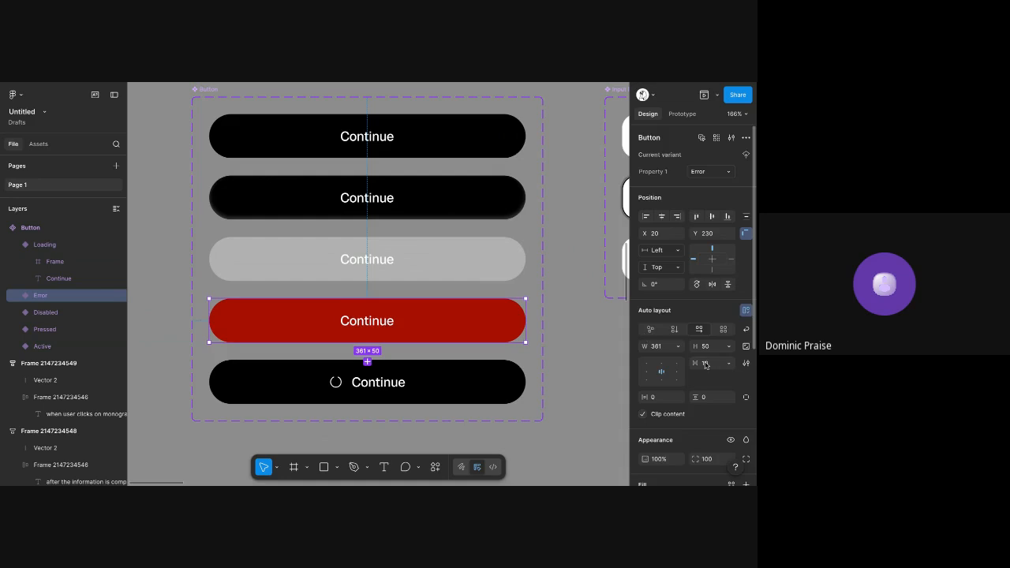
scroll(645, 338, down, 3)
Add a sixth variant below Loading in the Button component set and detach its black-900 and White colour styles
click(417, 369)
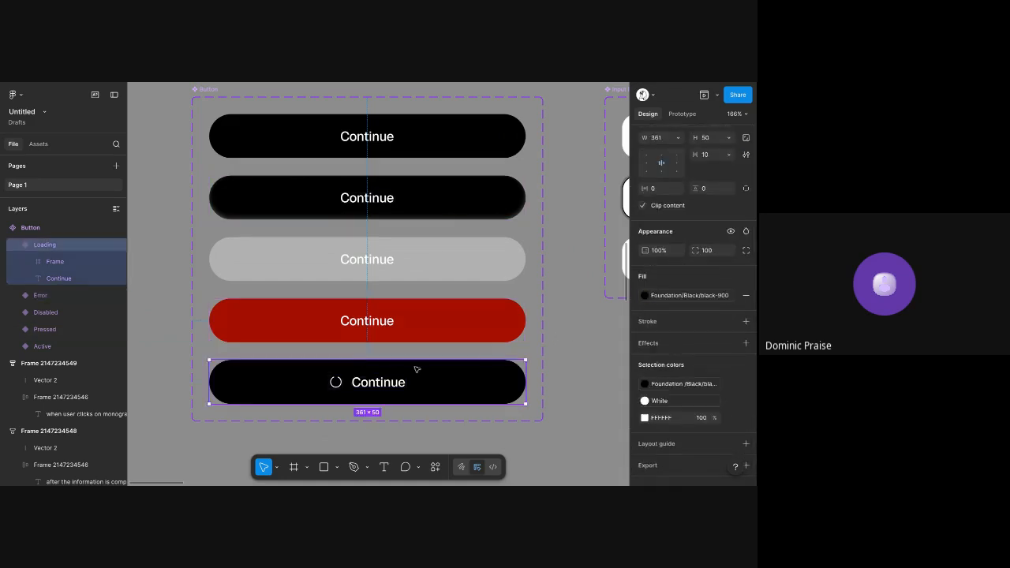
click(367, 422)
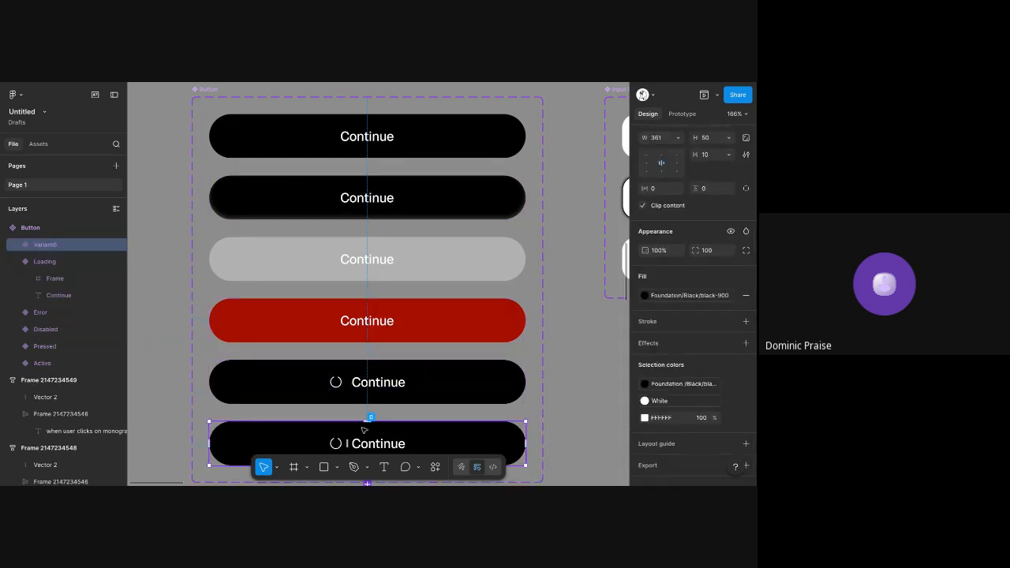
scroll(347, 367, down, 3)
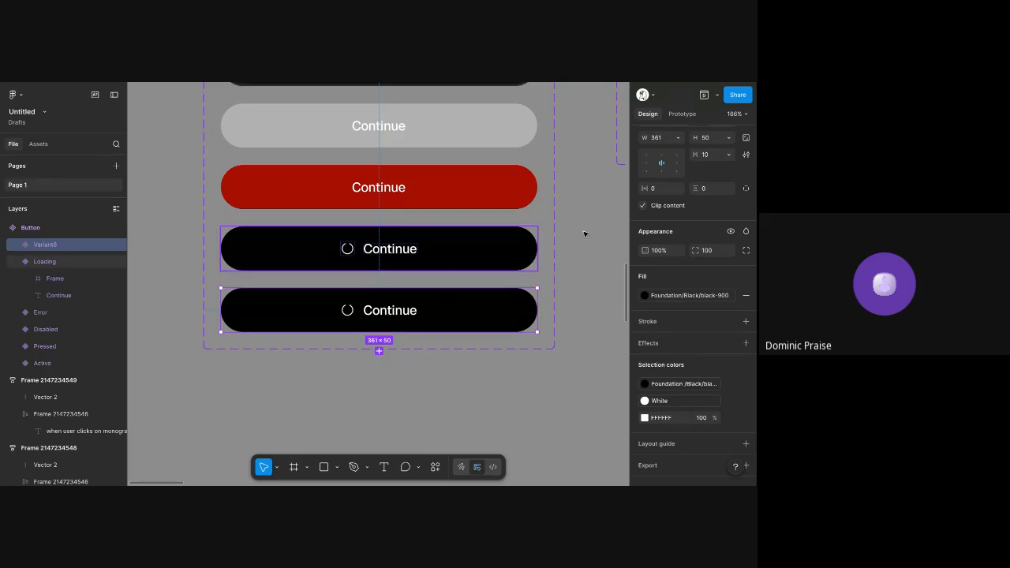
click(732, 384)
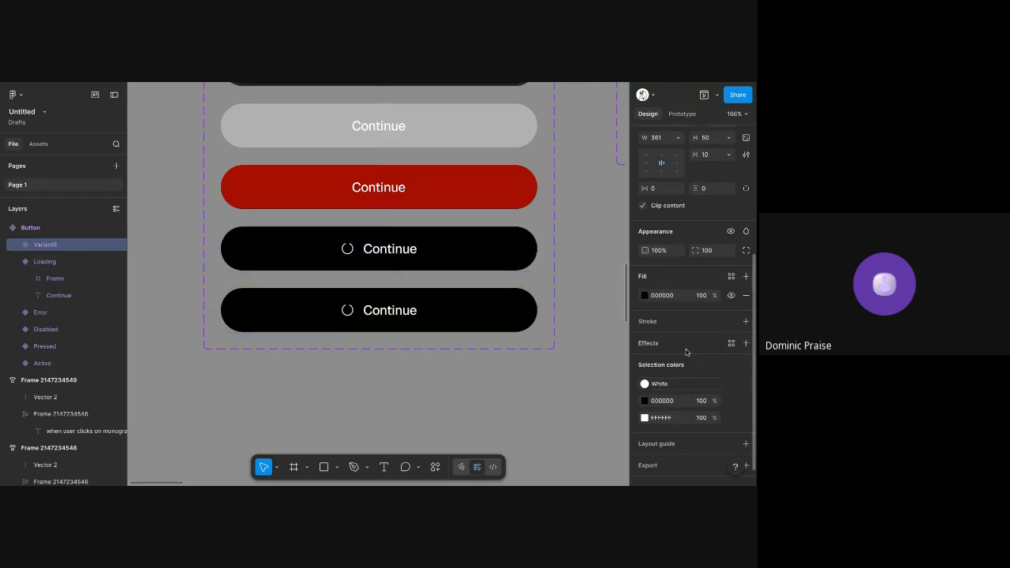
click(732, 384)
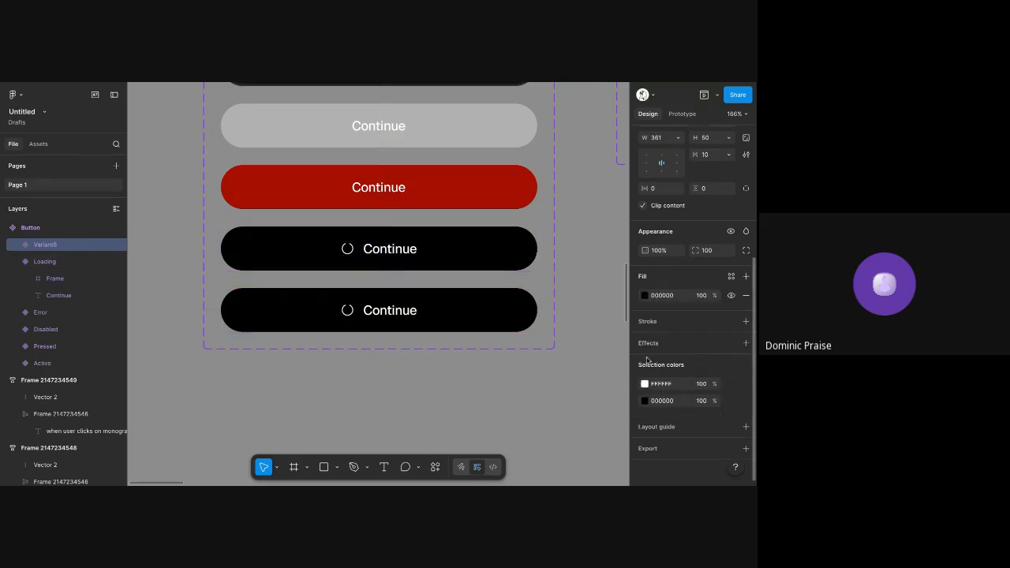
click(663, 295)
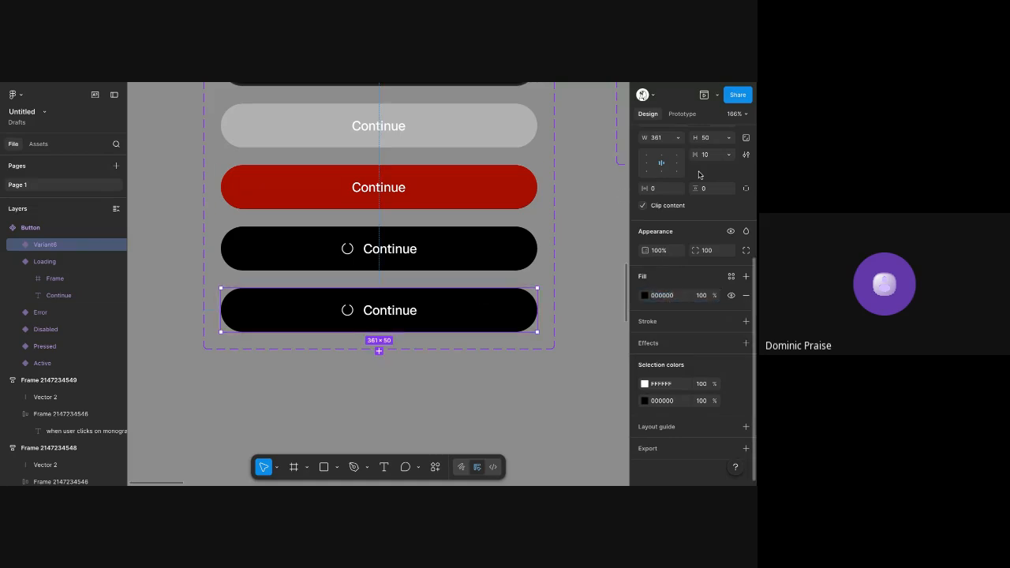
Rename the sixth Button variant as Outlined
scroll(698, 175, up, 5)
click(711, 172)
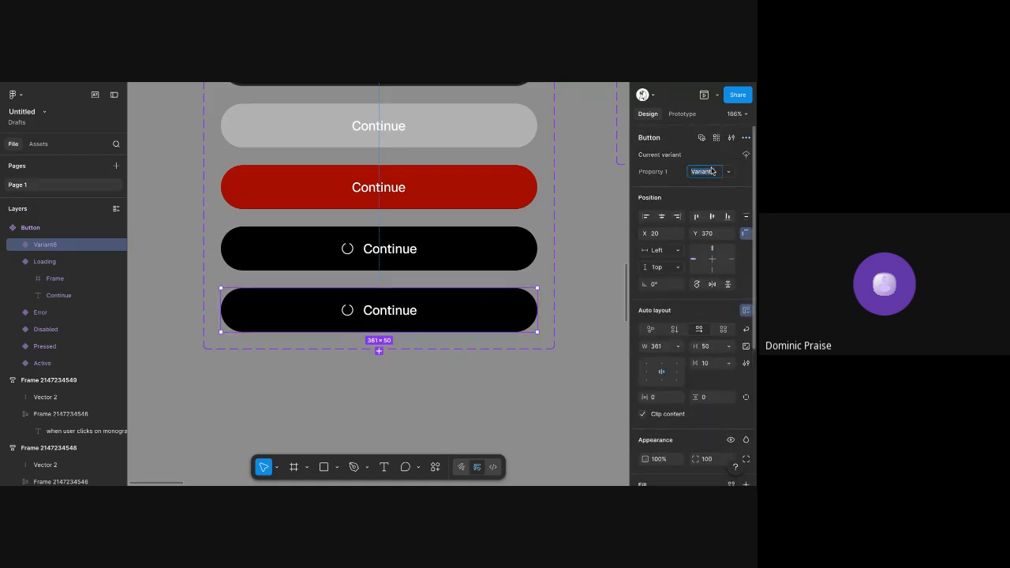
text(D)
text(utlined)
key(Return)
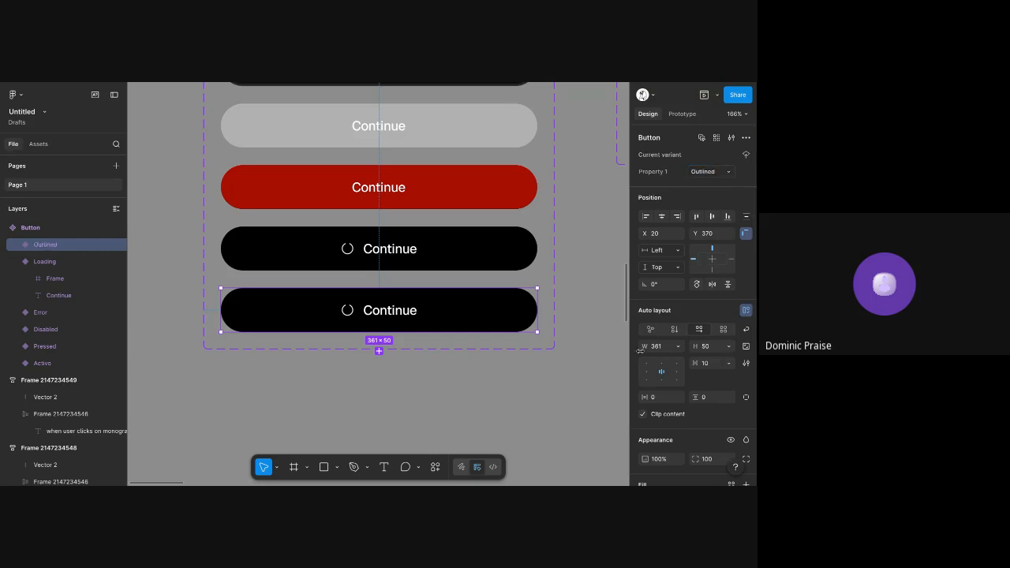
Add a 1 px inside stroke in 000000 to the Outlined variant and set its fill to FFFFFF
scroll(689, 321, down, 3)
click(689, 321)
click(679, 341)
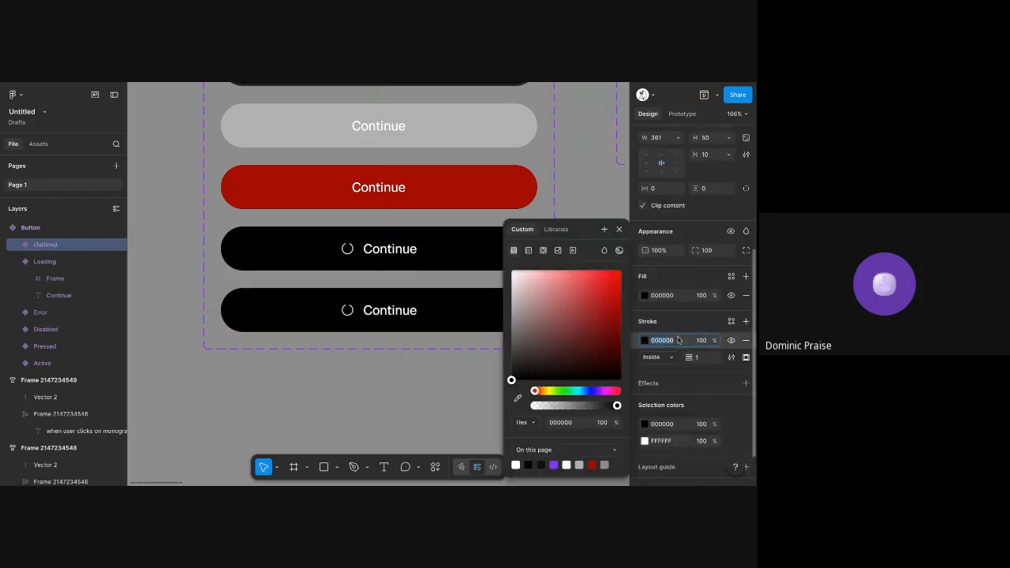
click(676, 298)
text(ffffff)
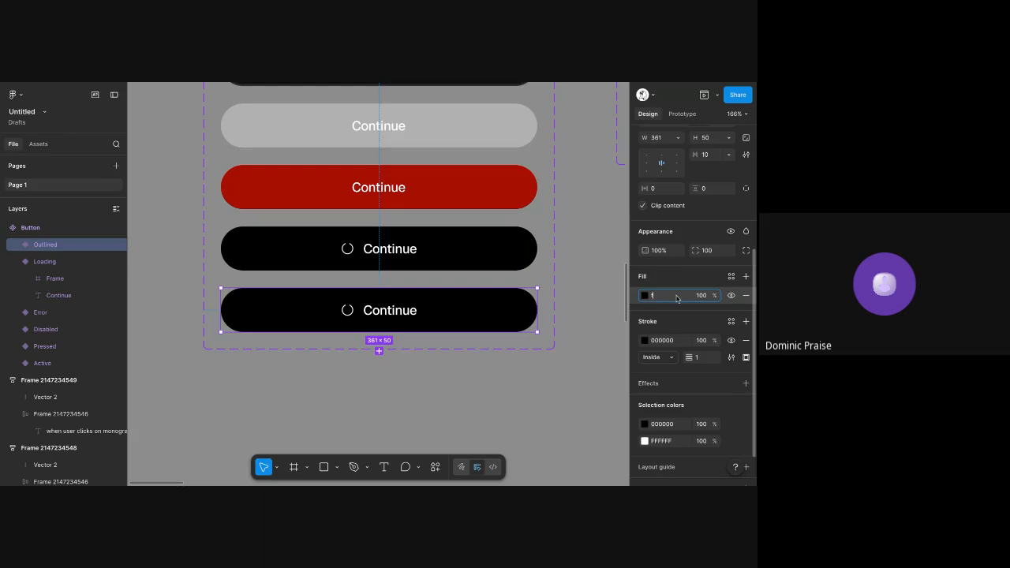
key(Tab)
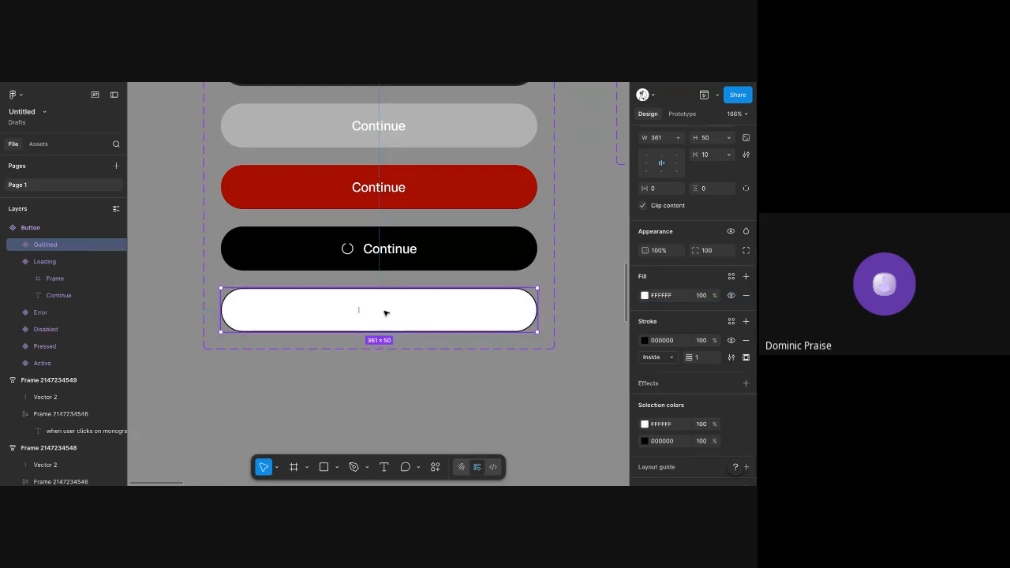
Set the colour of the Outlined variant's spinner and Continue label to 000000
double_click(353, 312)
click(349, 311)
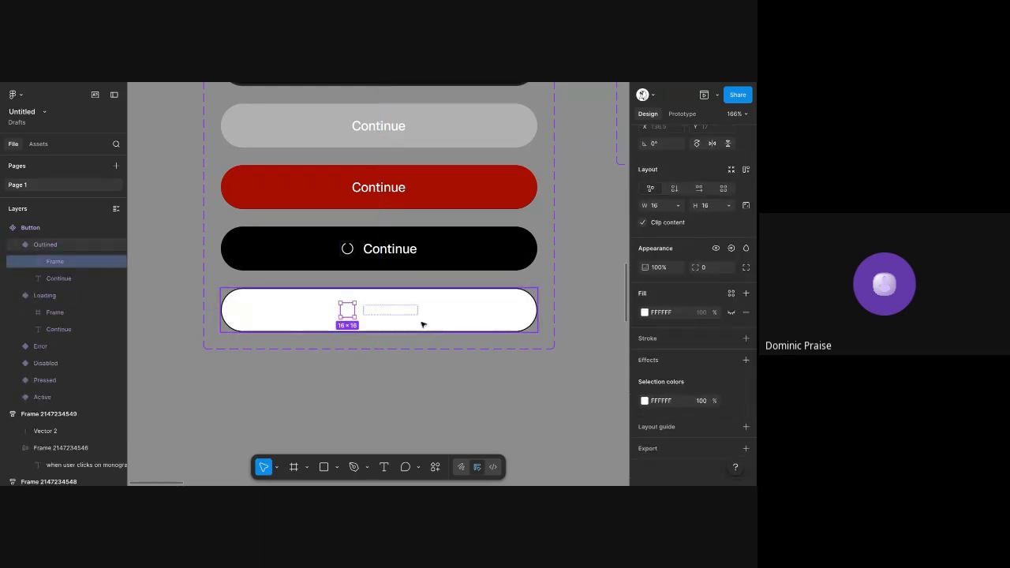
shift+click(387, 313)
scroll(691, 412, down, 2)
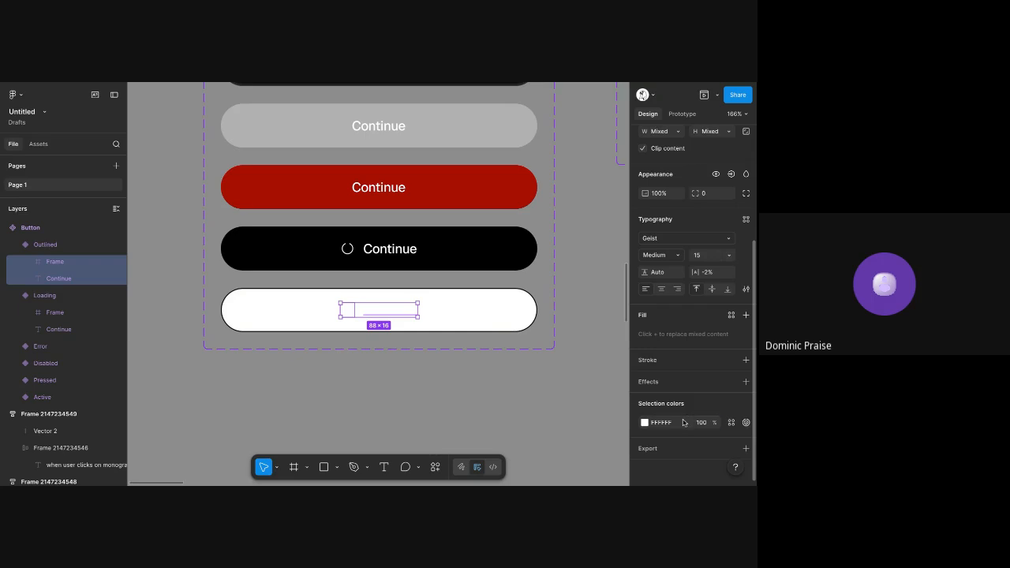
click(683, 423)
text(000000)
key(Return)
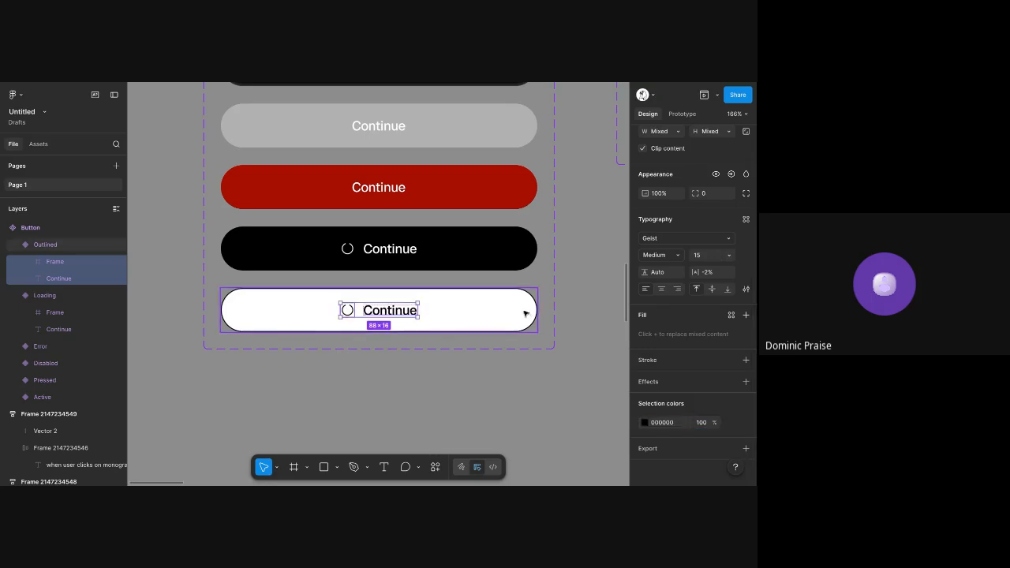
Remove the fill from the Outlined variant of the Button component set
click(527, 311)
click(746, 292)
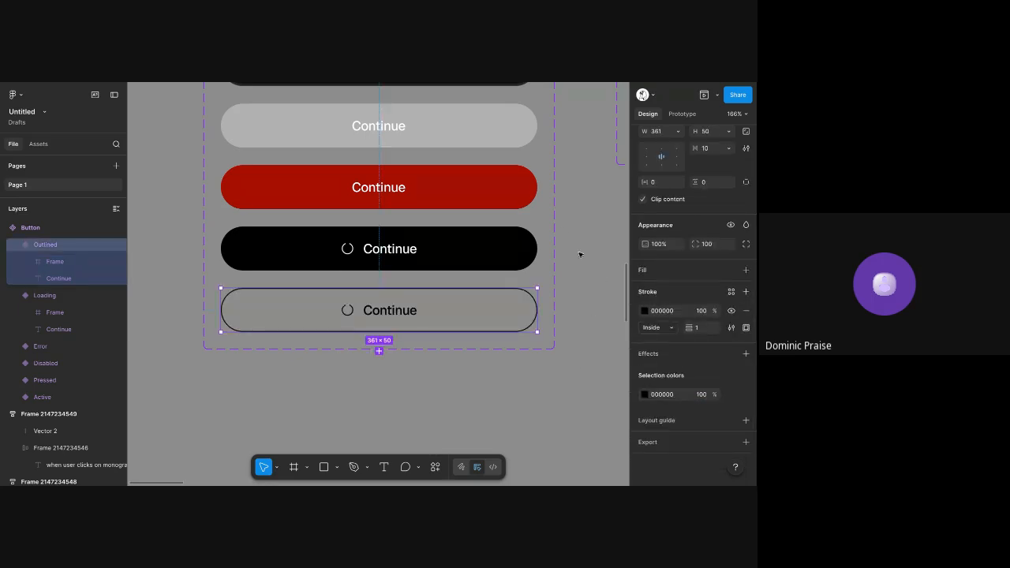
click(588, 239)
scroll(589, 240, up, 3)
scroll(588, 240, down, 5)
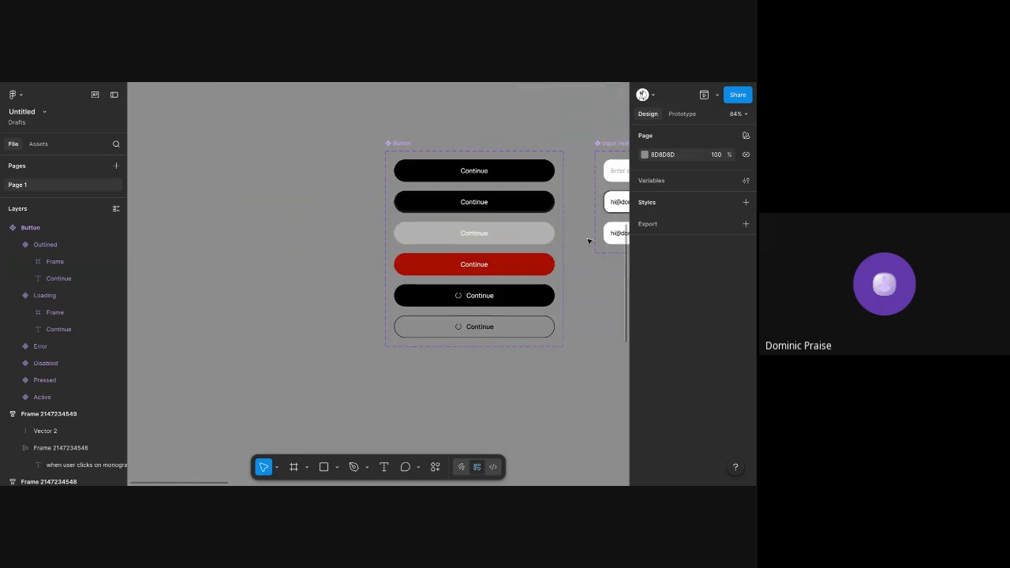
click(479, 328)
scroll(479, 328, up, 3)
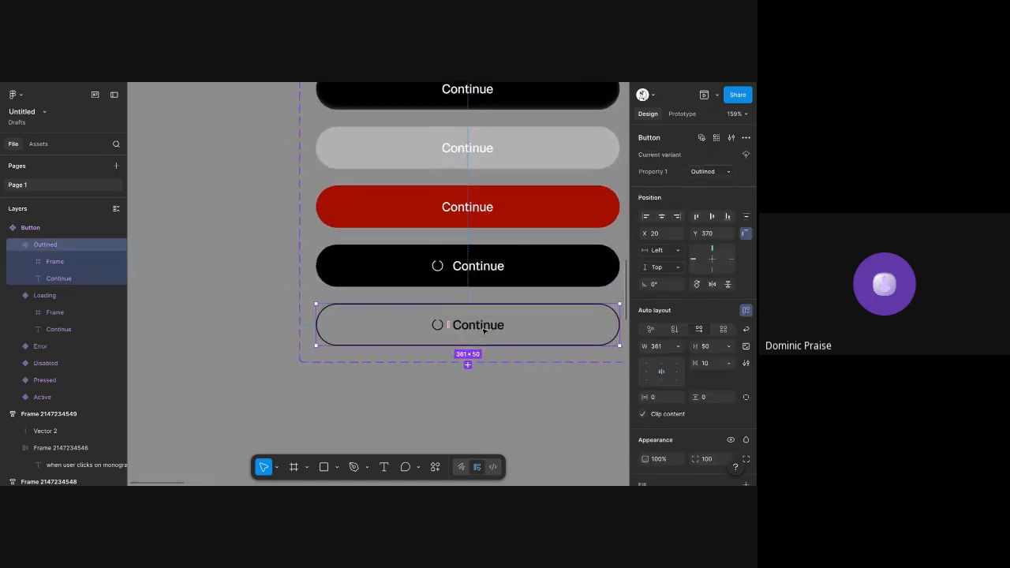
scroll(429, 255, down, 3)
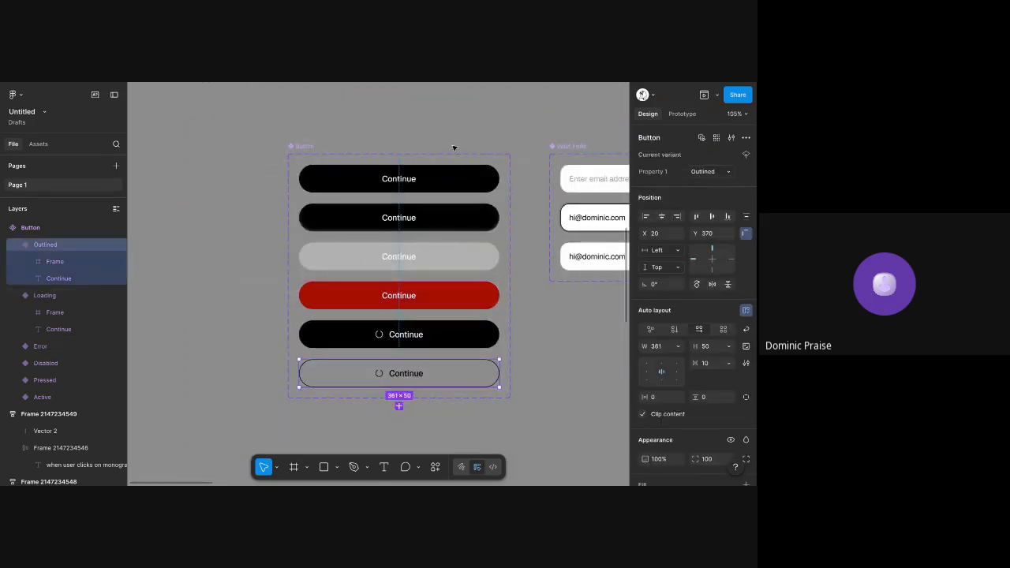
click(453, 148)
Copy the password field and its password guide from the Create Account screen to the empty canvas below the Button component set
scroll(454, 147, down, 3)
scroll(453, 148, right, 5)
scroll(453, 149, down, 1)
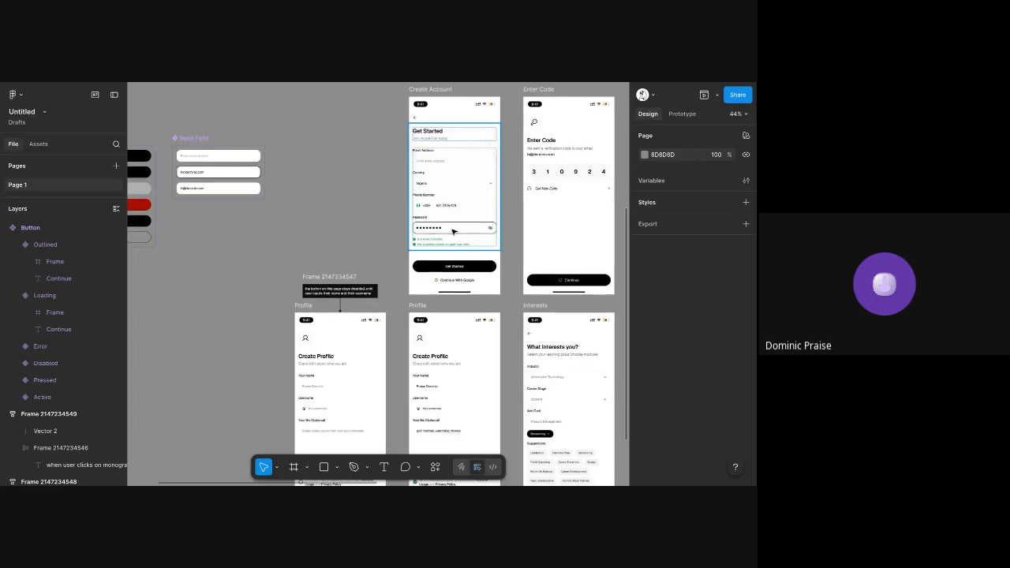
click(453, 230)
scroll(453, 230, left, 2)
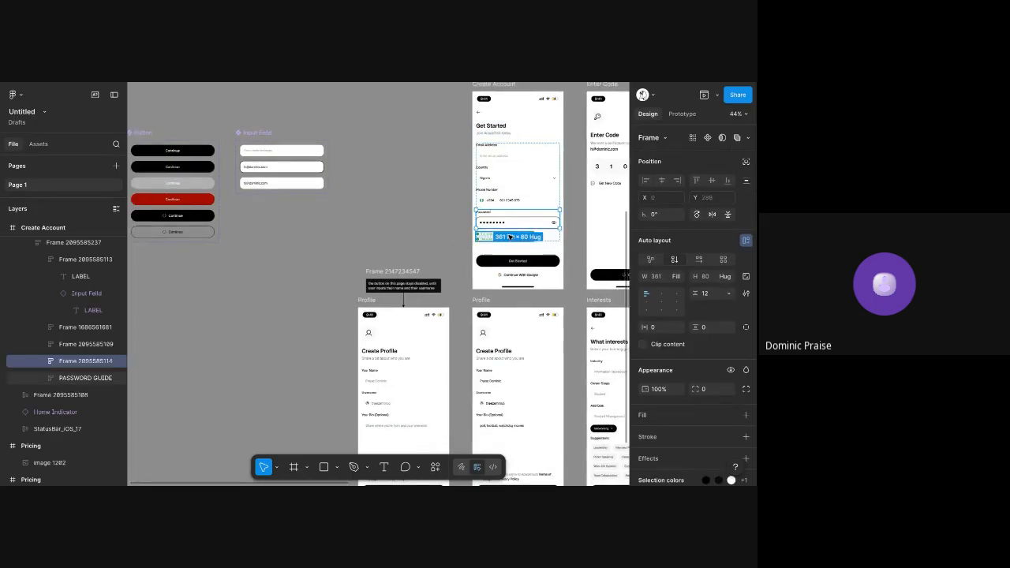
drag(540, 223, 208, 293)
key(shift+2)
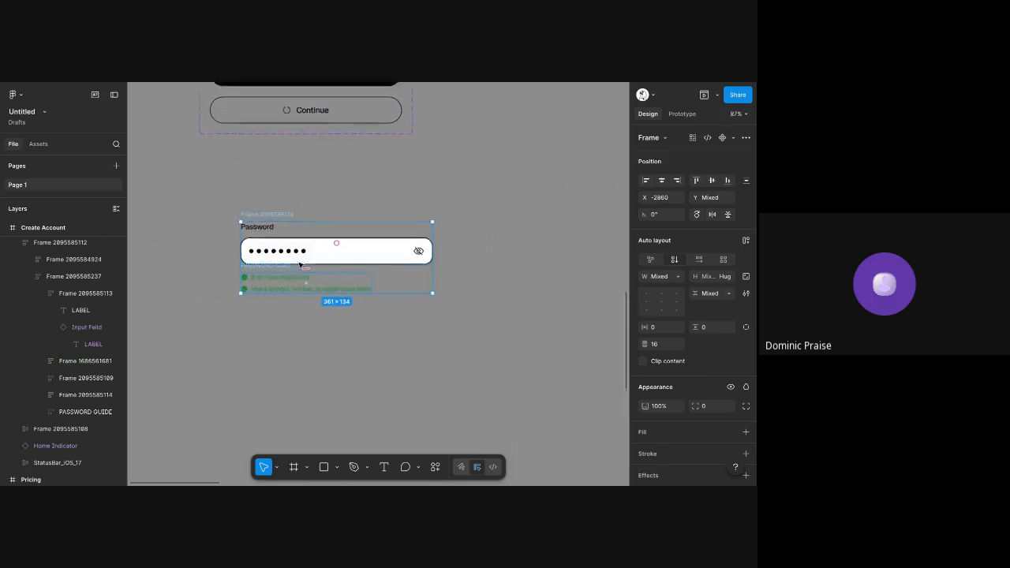
click(242, 167)
key(shift+1)
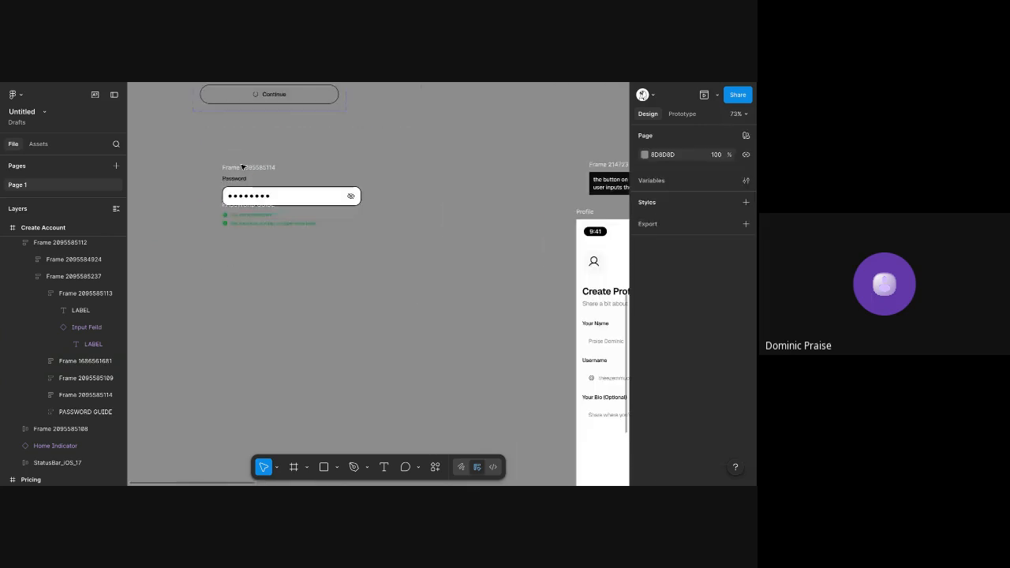
key(shift+1)
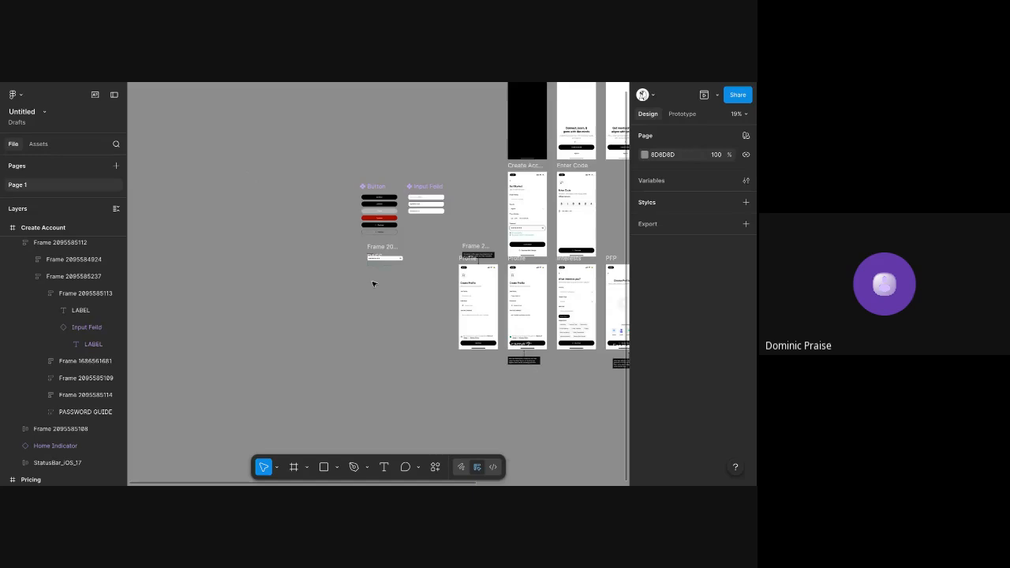
ctrl+scroll(373, 283, up, 10)
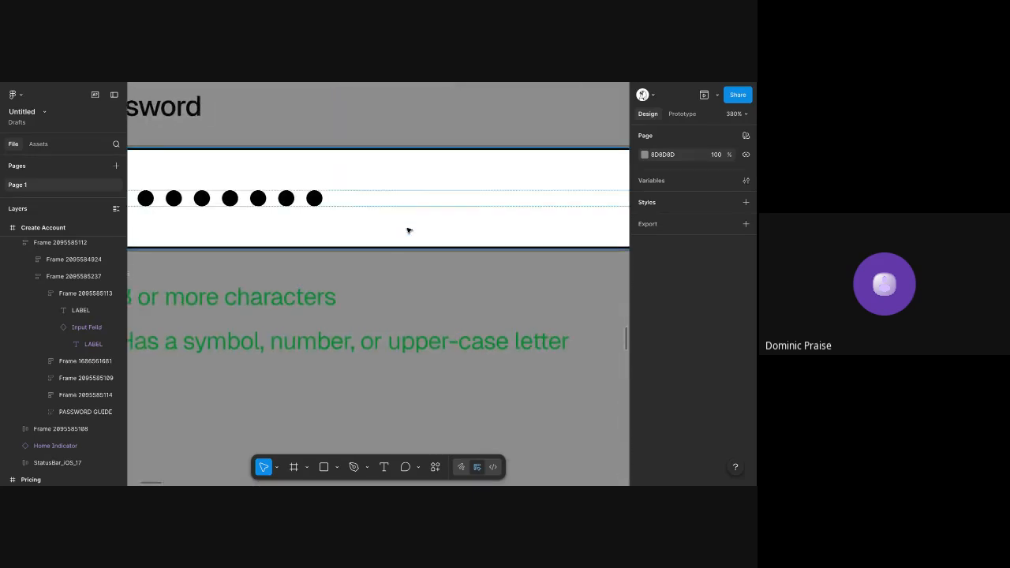
ctrl+scroll(408, 231, down, 3)
right_click(389, 125)
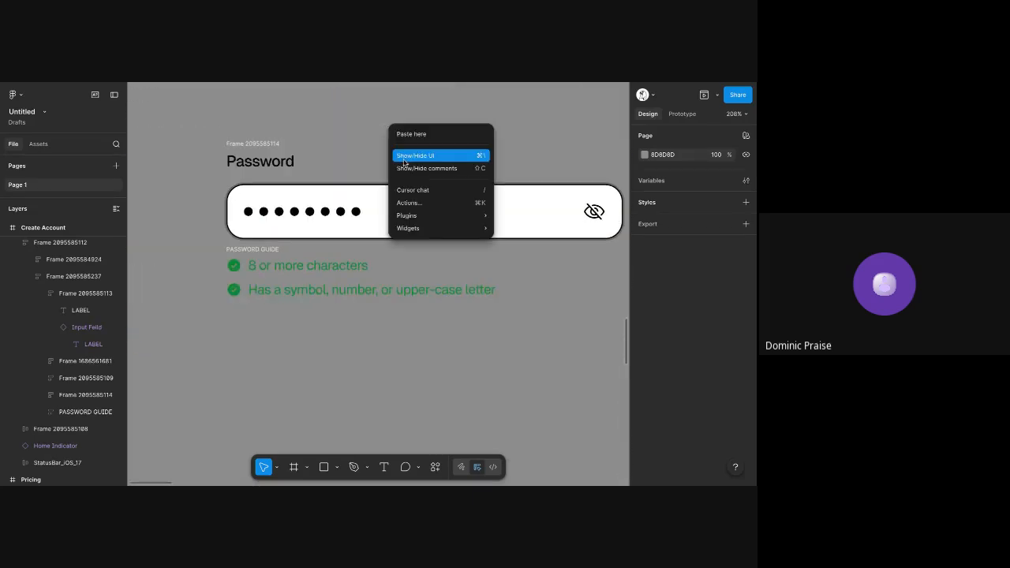
click(347, 128)
scroll(334, 120, right, 3)
scroll(334, 120, up, 2)
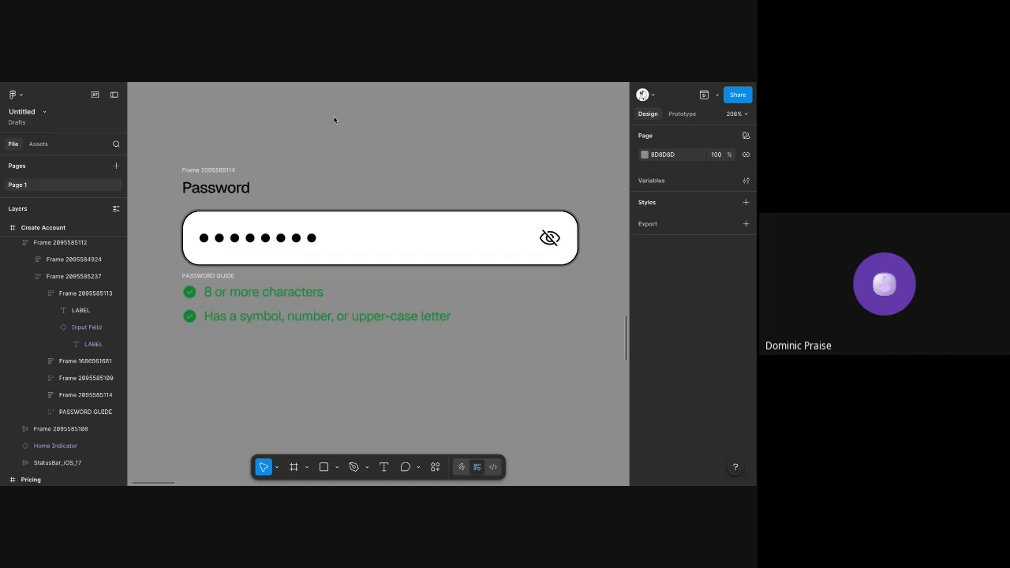
Try to ungroup the copied password frame to separate its label from the field
click(217, 171)
ctrl+scroll(217, 173, down, 3)
scroll(218, 172, left, 3)
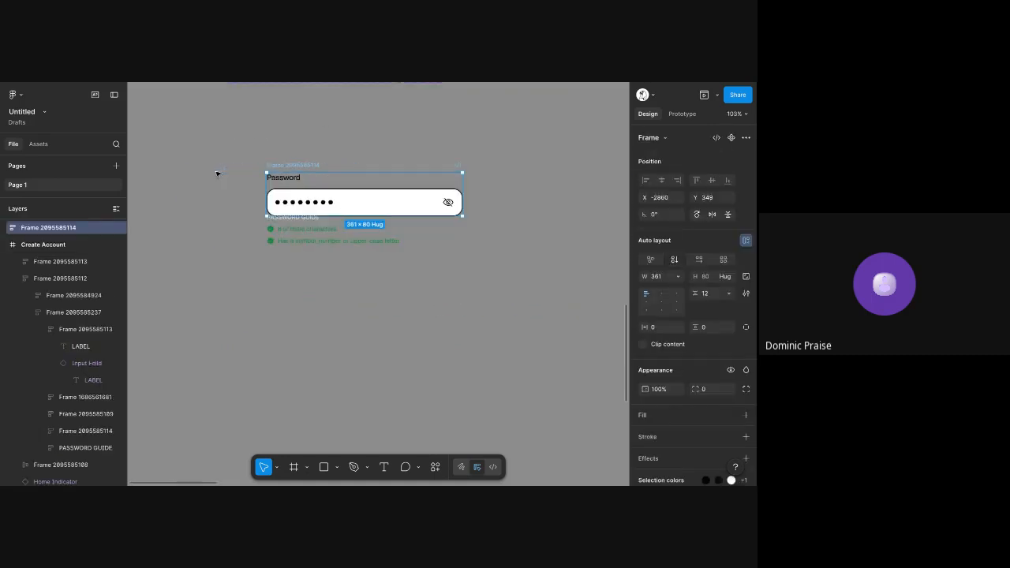
right_click(284, 165)
click(305, 284)
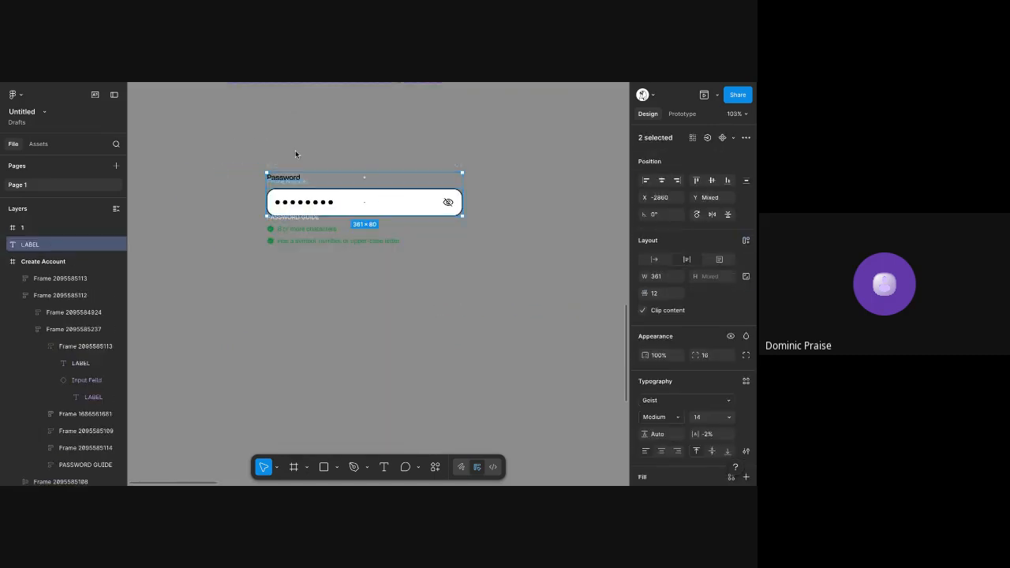
click(293, 157)
click(289, 181)
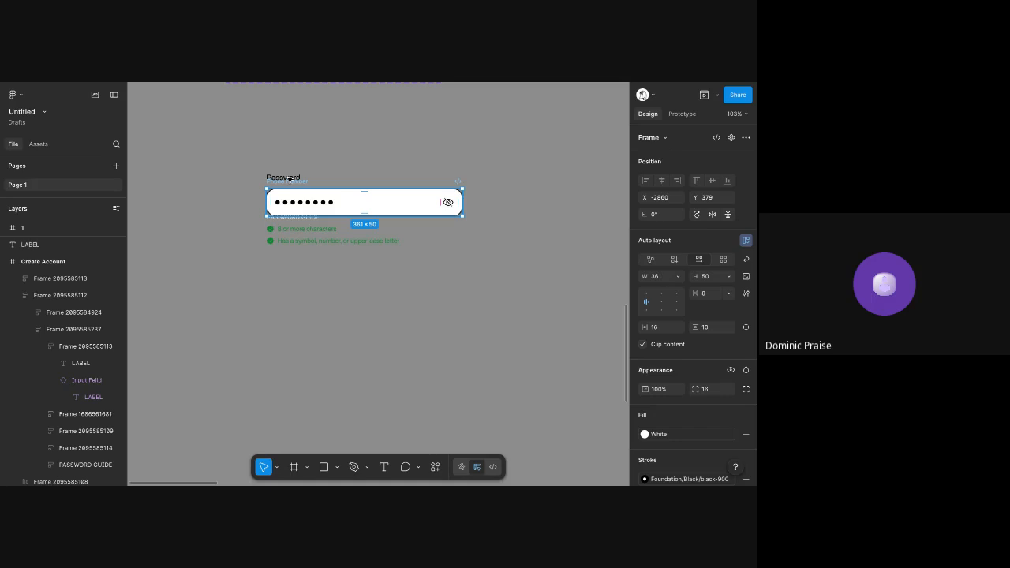
shift+click(288, 180)
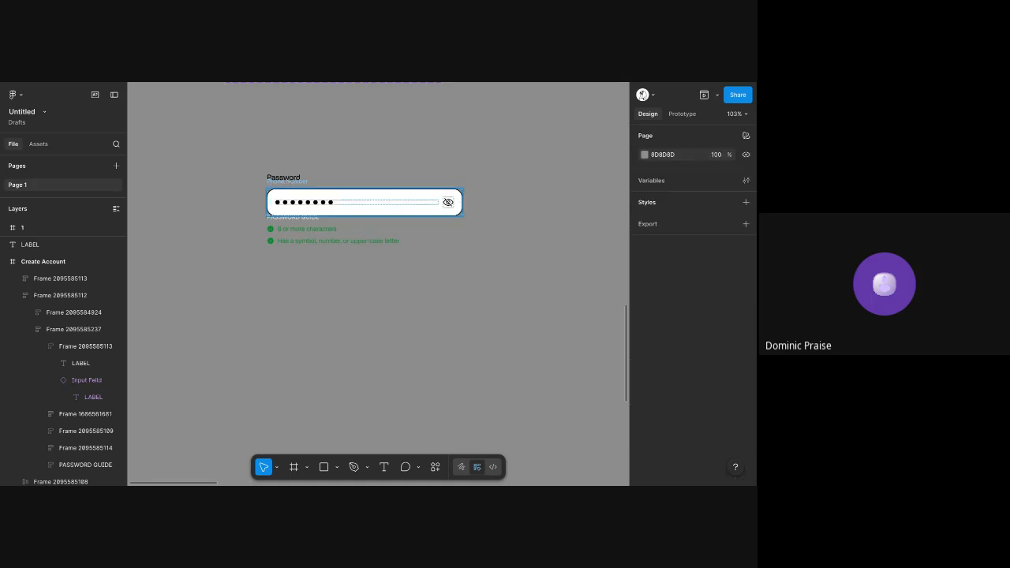
click(288, 181)
shift+click(287, 177)
key(shift+a)
Move the password guide into the copied password frame beneath the field and delete the frame's Password label
scroll(287, 176, up, 3)
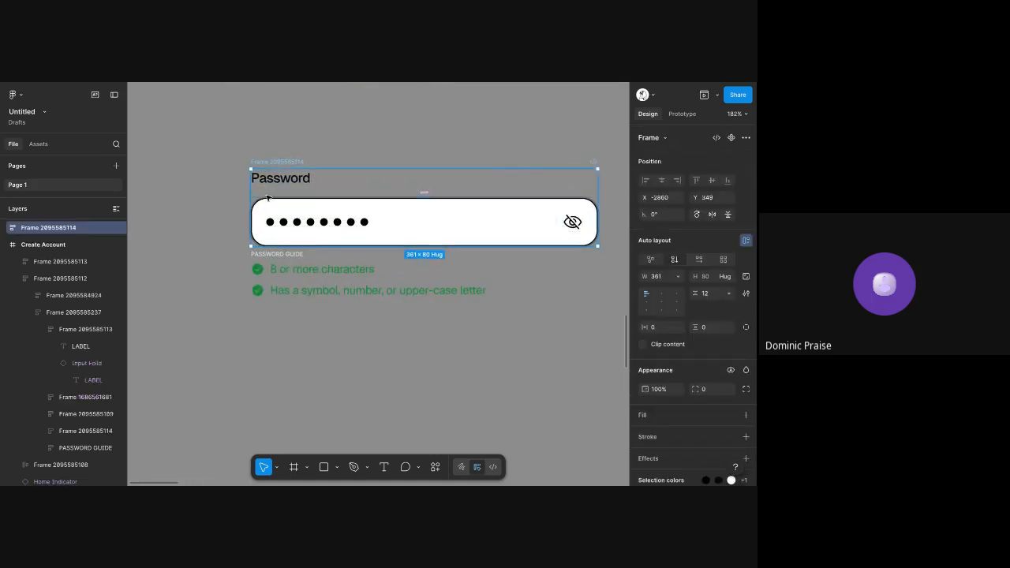
click(269, 272)
drag(269, 256, 269, 181)
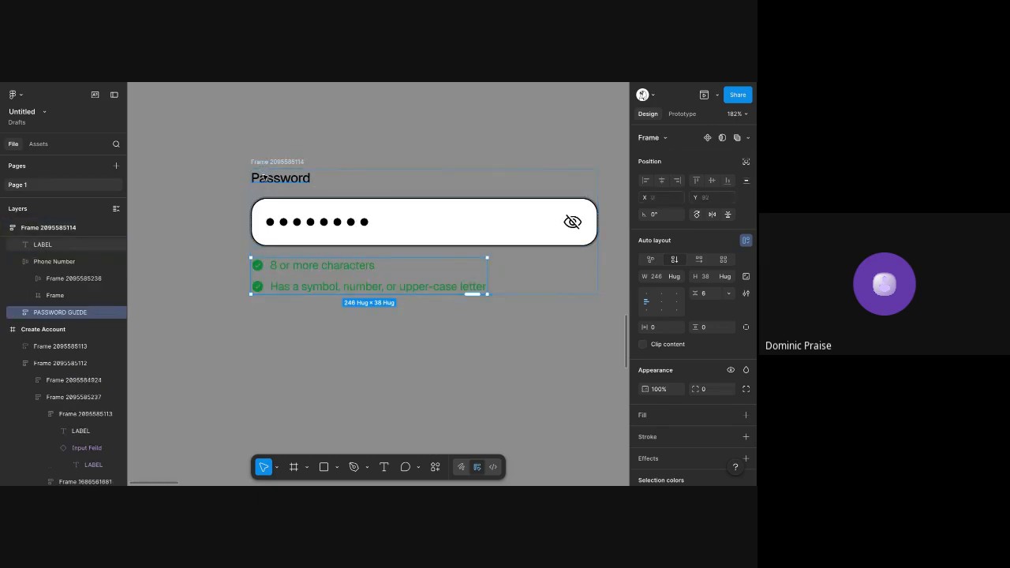
drag(264, 177, 277, 164)
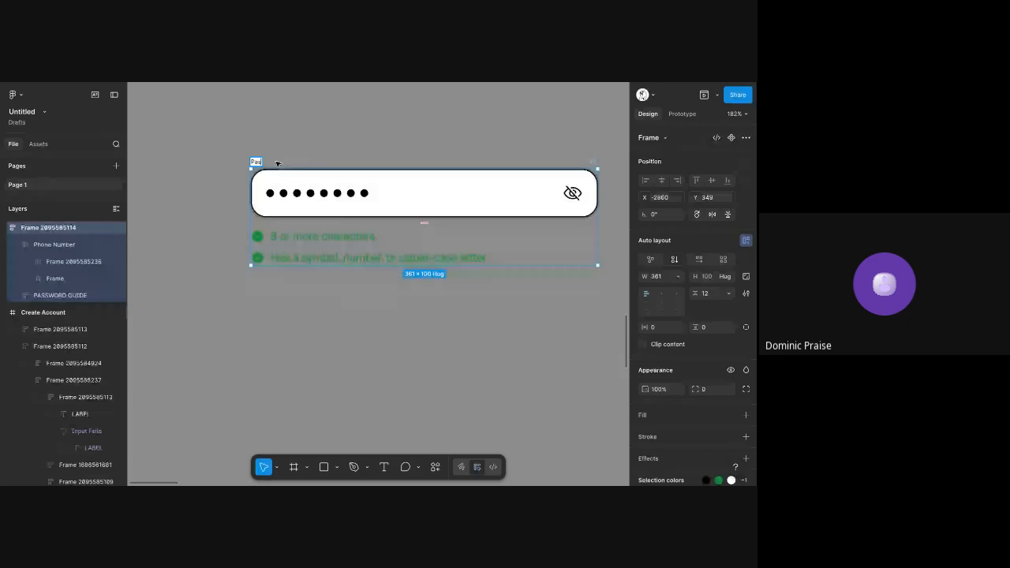
Rename the copied password frame as Password/Default and duplicate it below the original
text(sword)
key(Return)
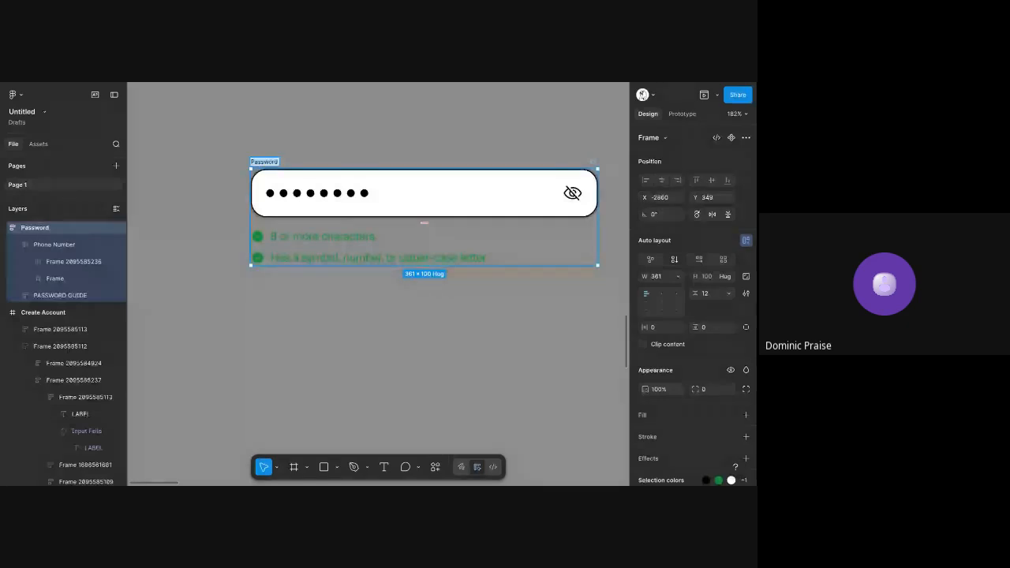
key(Right)
text(?def)
key(BackSpace)
key(BackSpace)
key(BackSpace)
text(Del)
text(ault)
key(Return)
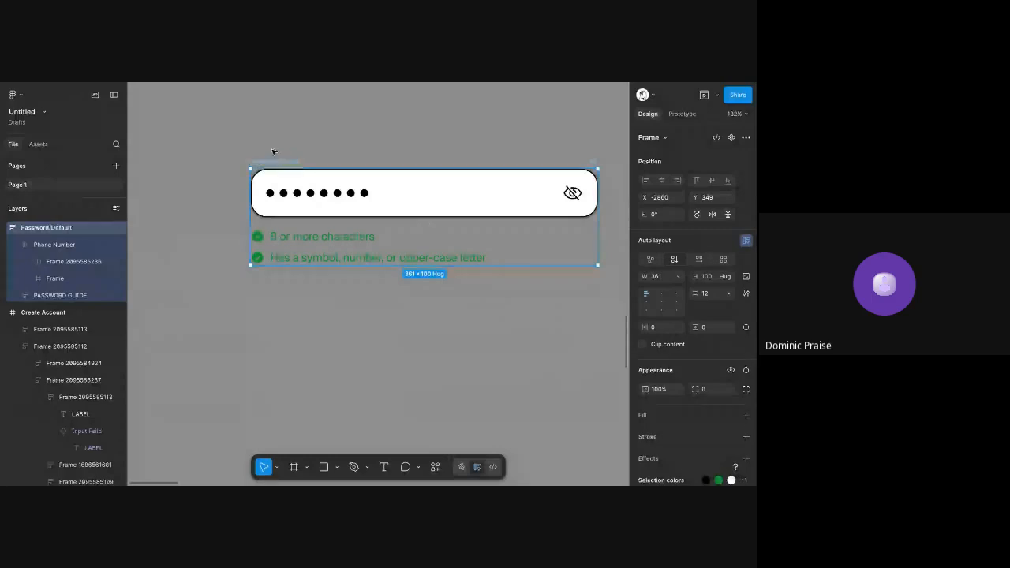
key(ctrl+d)
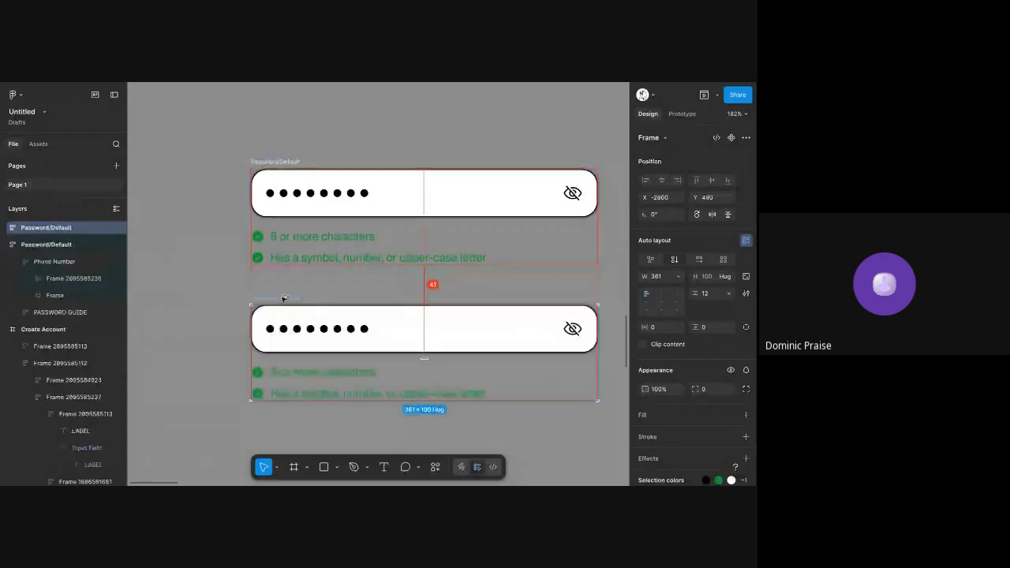
Copy the "Enter email address" placeholder from the first Input Field variant into the upper password field, before the eye icon
double_click(305, 188)
scroll(305, 187, down, 4)
scroll(349, 149, up, 5)
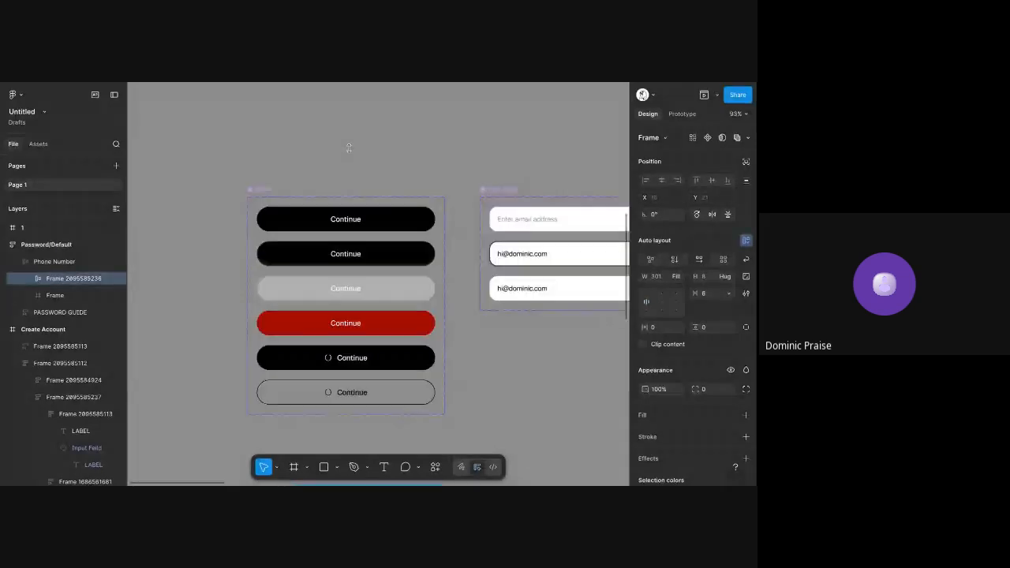
ctrl+click(526, 225)
scroll(448, 291, down, 4)
ctrl+click(393, 230)
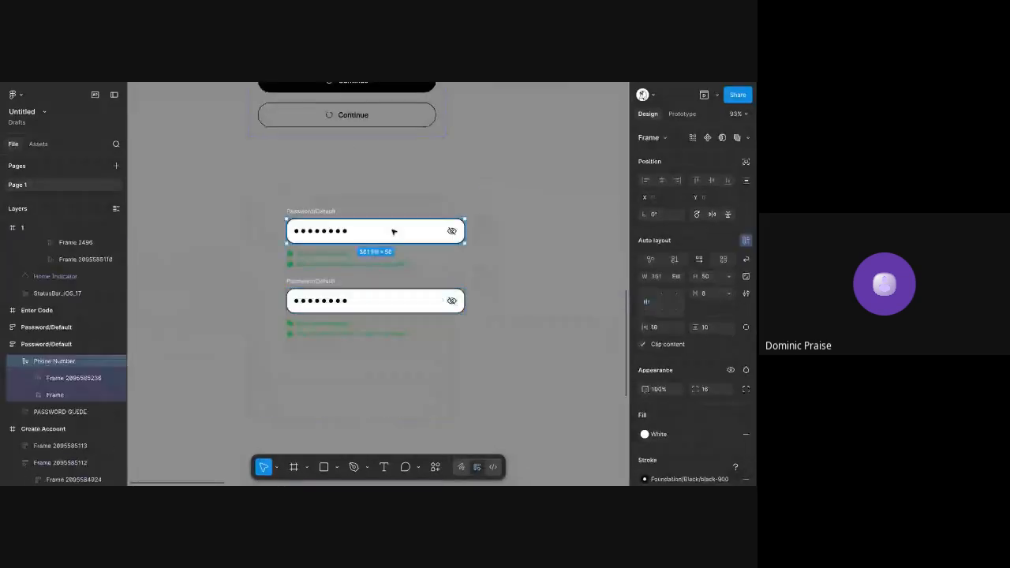
scroll(393, 231, up, 5)
scroll(393, 232, down, 3)
key(ctrl+v)
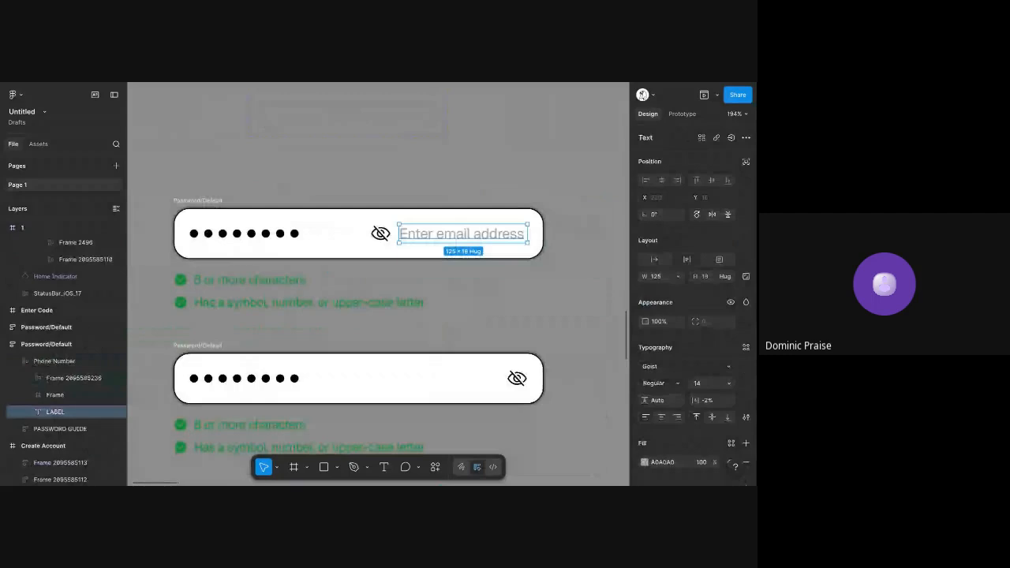
key(Left)
Delete the password dots from the upper Password/Default field and change its placeholder text to "Enter password"
click(225, 237)
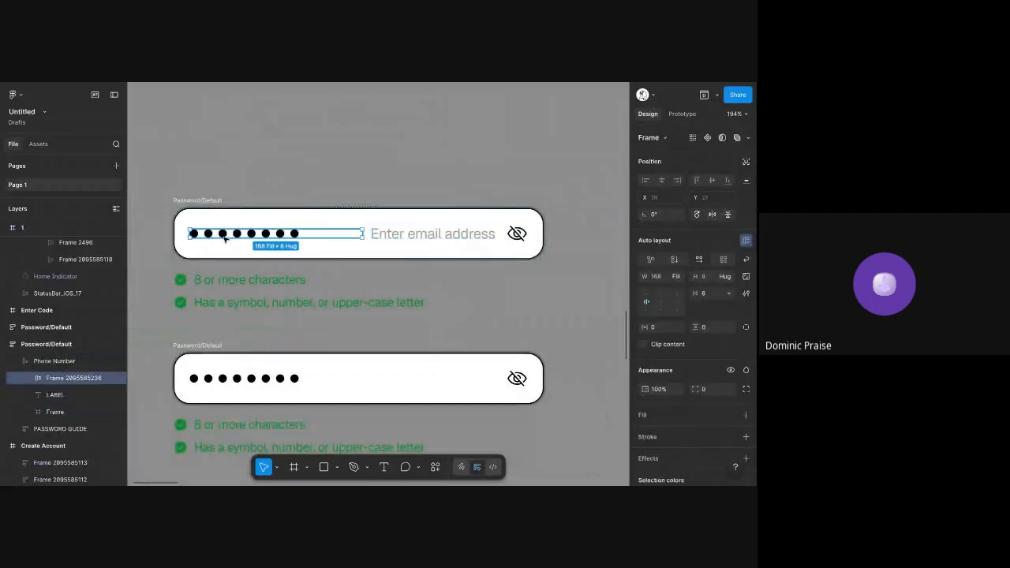
key(Delete)
double_click(253, 234)
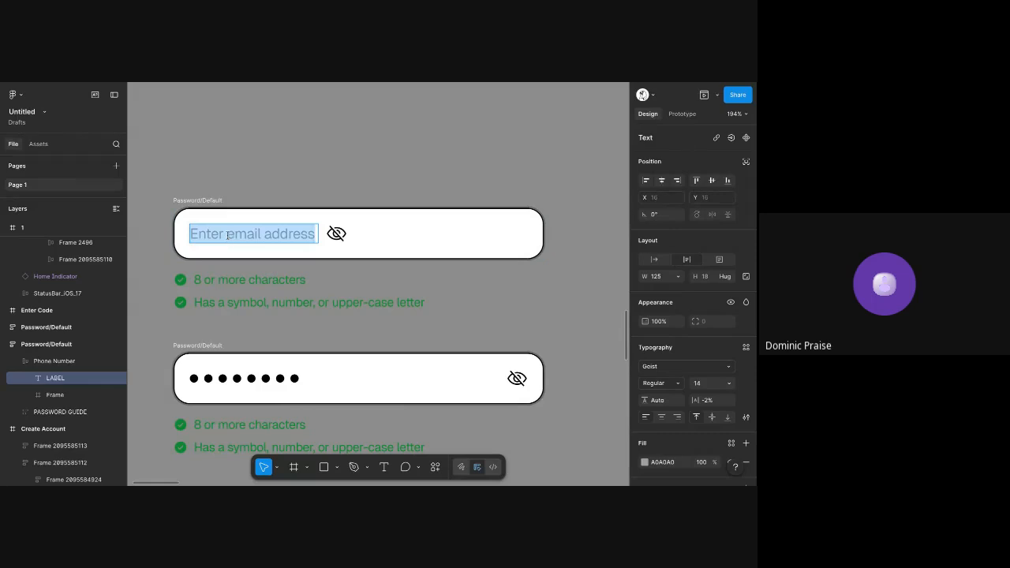
drag(227, 233, 380, 235)
text(pa)
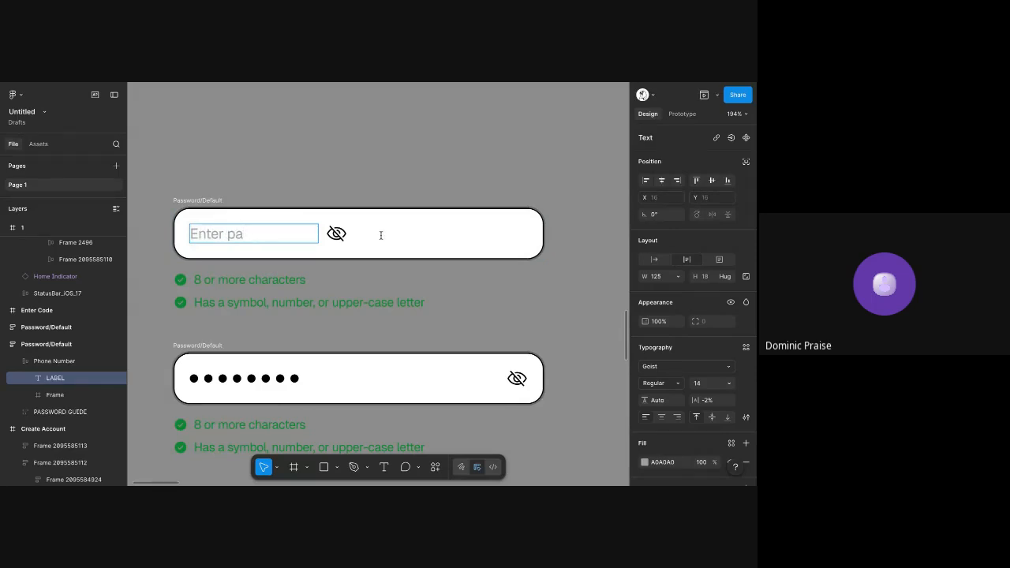
text(ssword)
key(Escape)
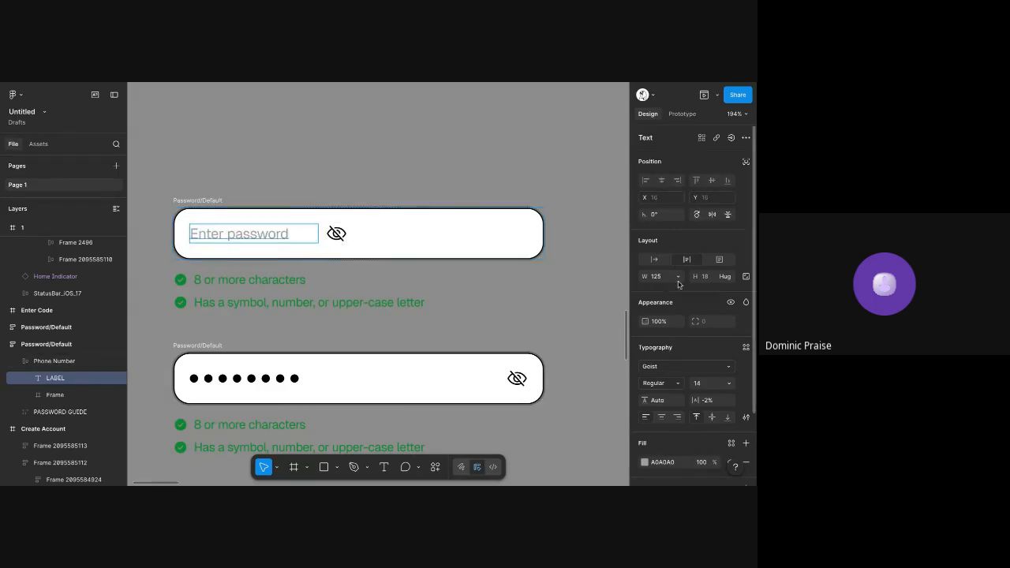
Set the width of the "Enter password" placeholder to fill the Password/Default field
click(680, 279)
click(668, 301)
click(555, 155)
scroll(554, 155, down, 2)
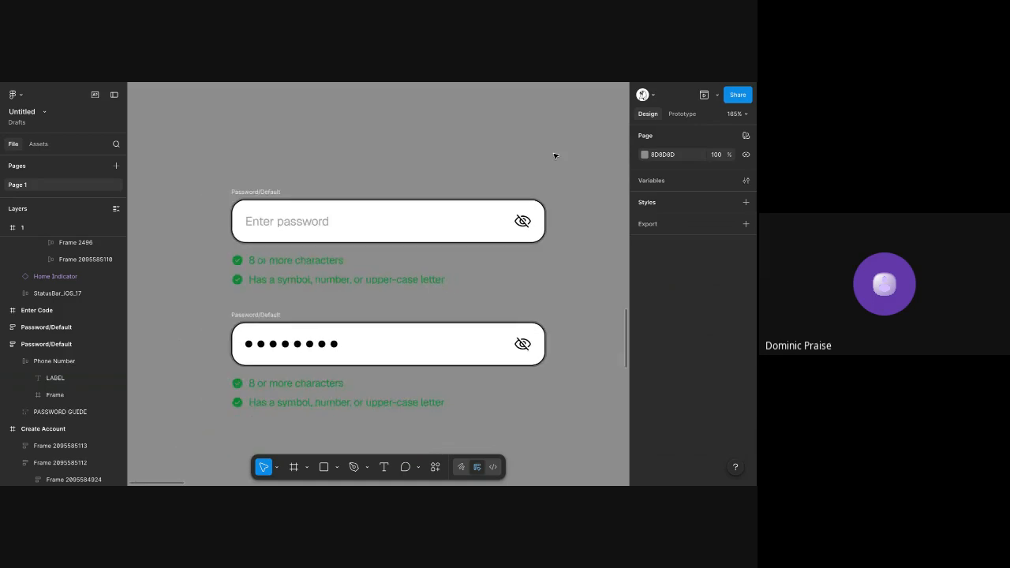
scroll(554, 155, down, 1)
Rename the lower password frame as Password/Typing
click(283, 283)
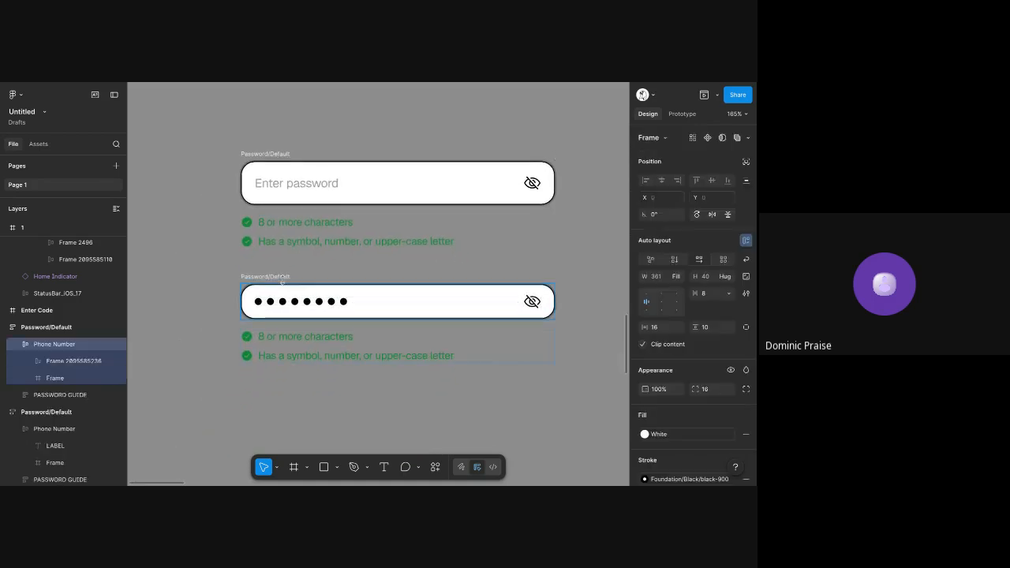
double_click(284, 276)
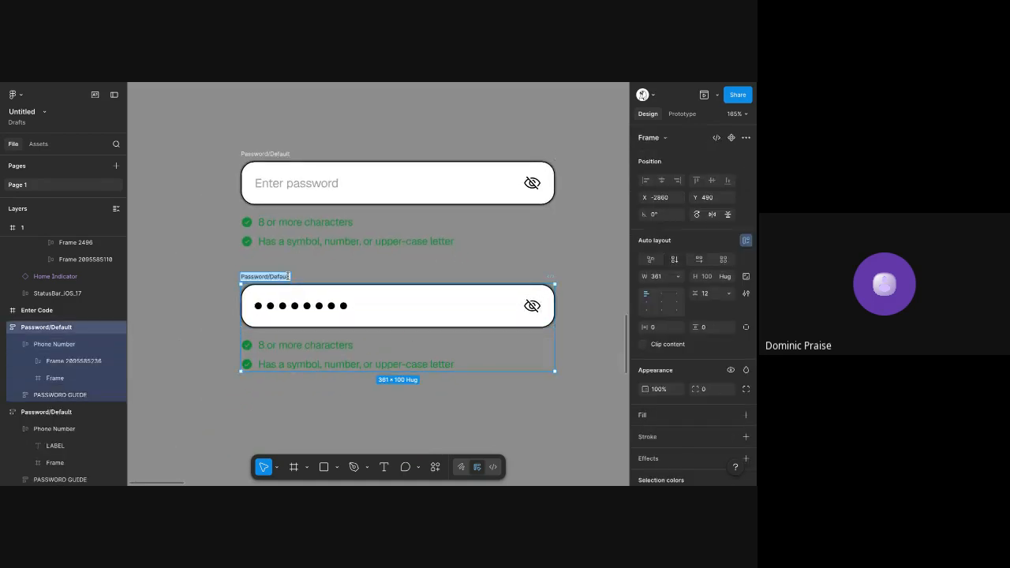
text(1)
Recolour the password guide in Password/Default to A0A0A0, copied from the "Enter password" placeholder
click(322, 228)
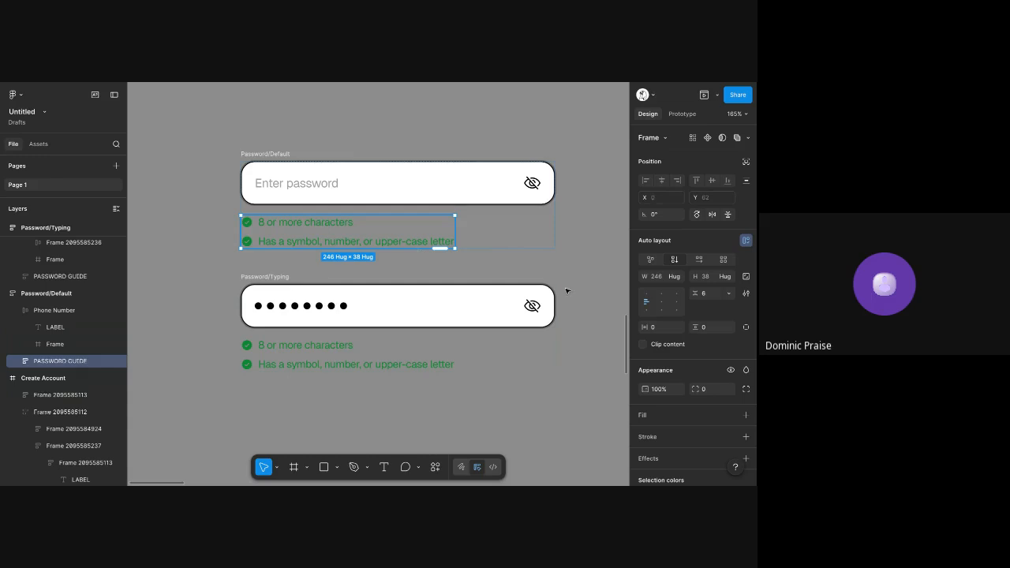
scroll(684, 331, down, 3)
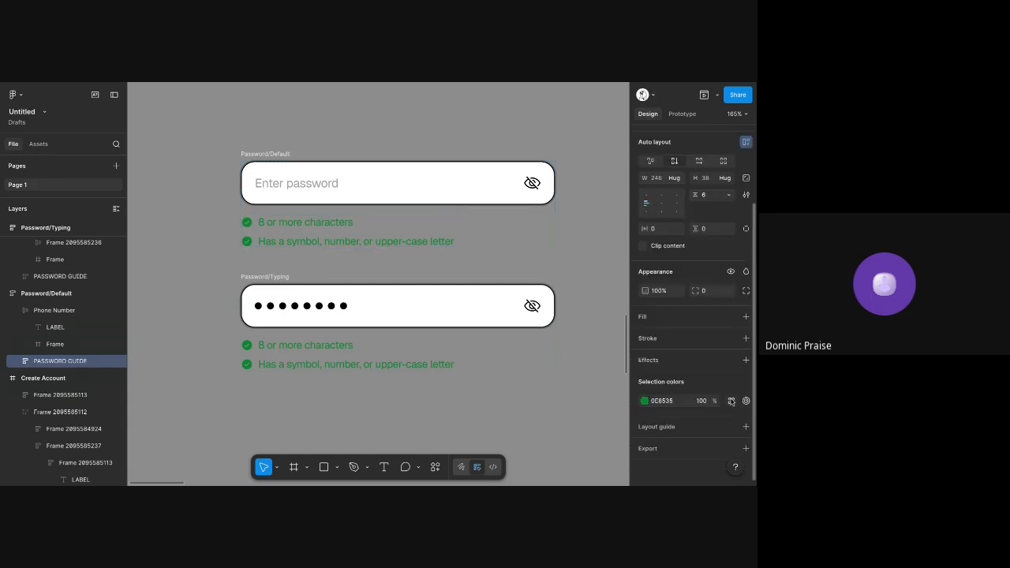
double_click(285, 183)
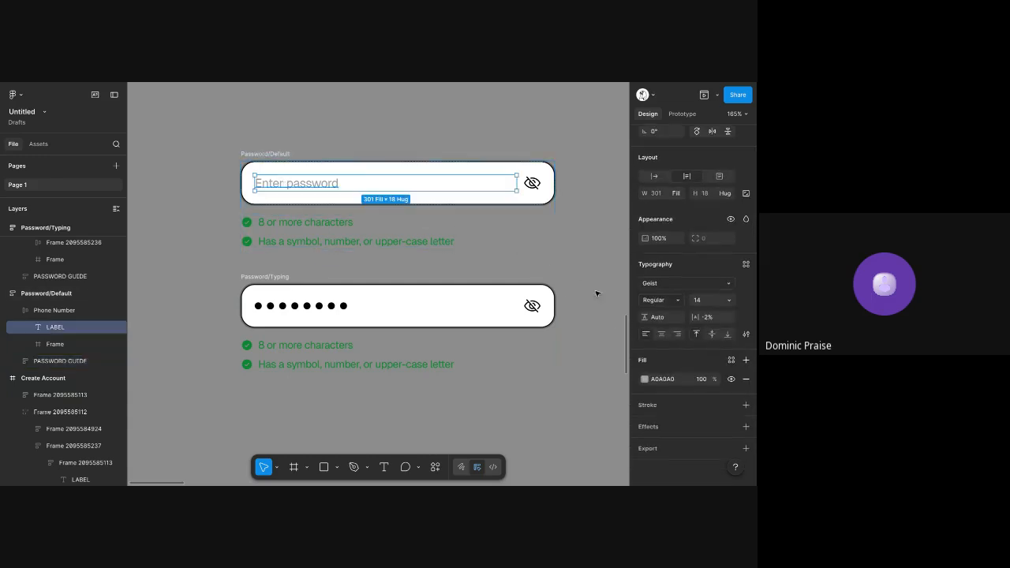
click(675, 380)
key(ctrl+c)
click(438, 243)
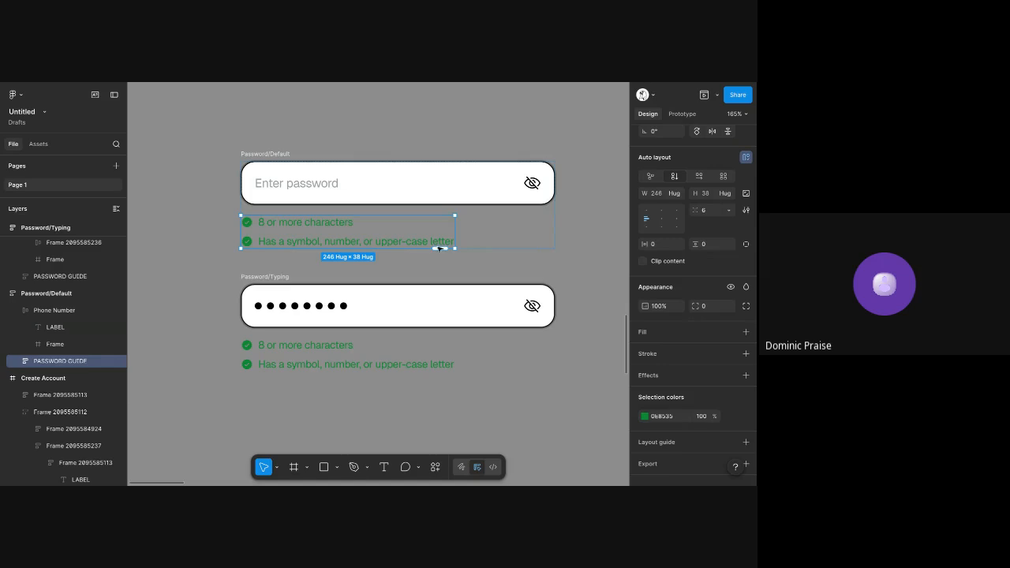
click(661, 416)
key(ctrl+v)
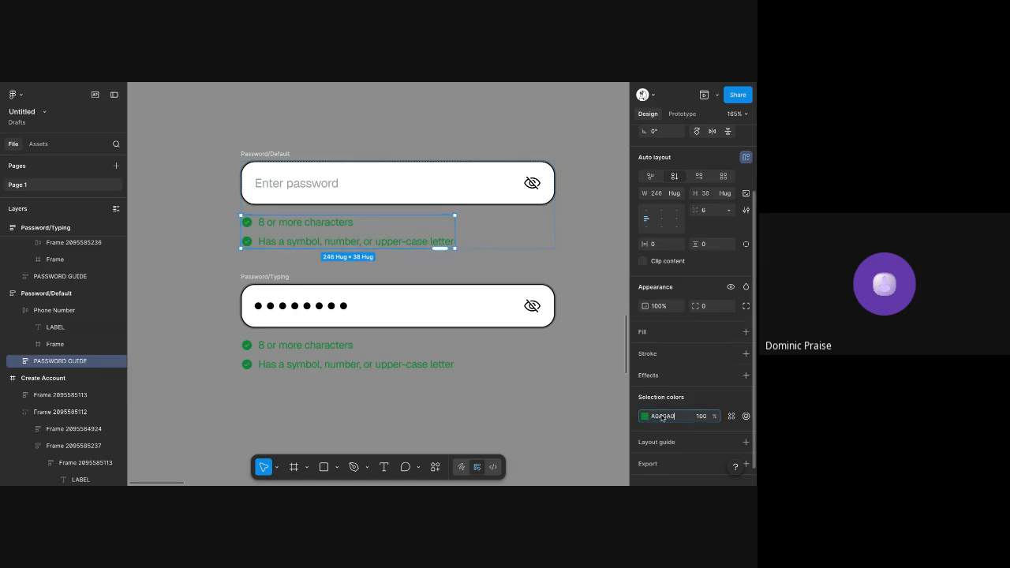
key(Tab)
click(335, 190)
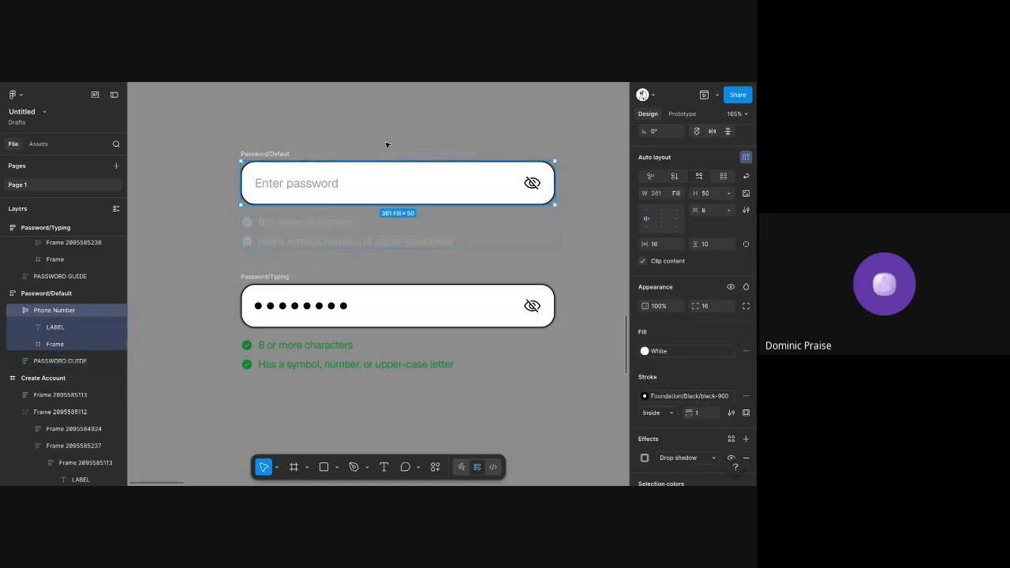
click(387, 145)
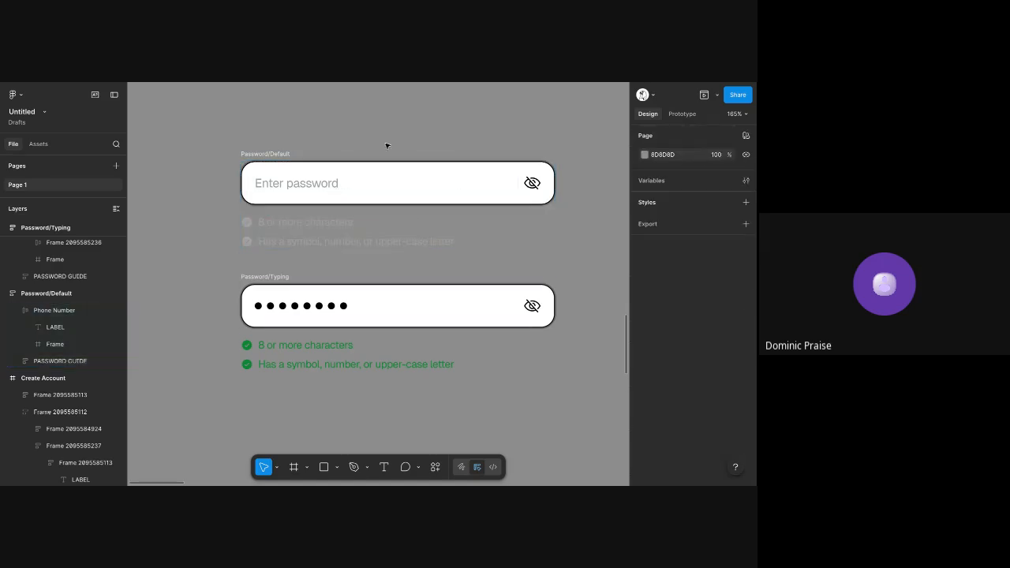
Change the page background colour to white, FFFFFF
click(645, 155)
drag(521, 231, 449, 146)
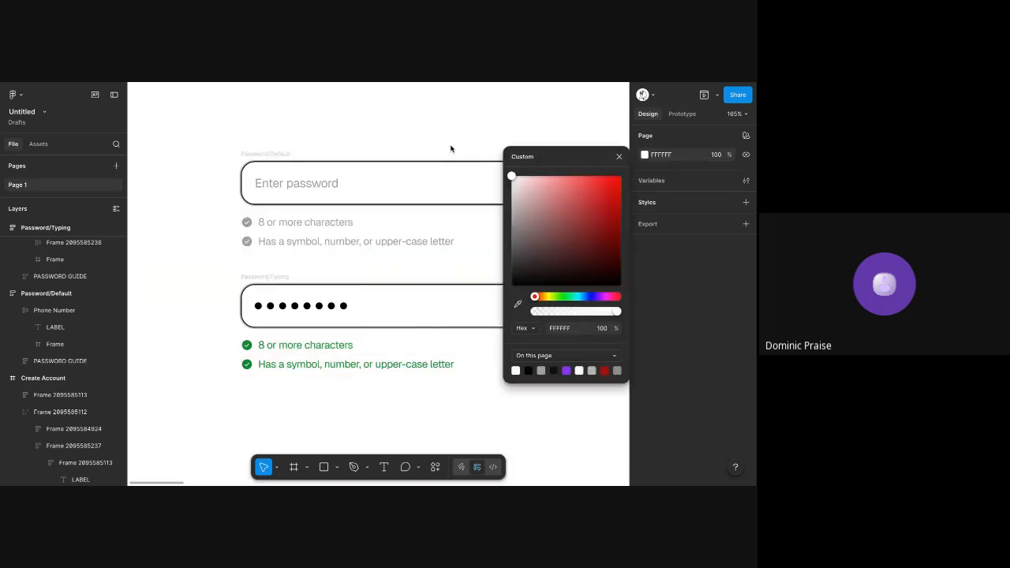
click(383, 115)
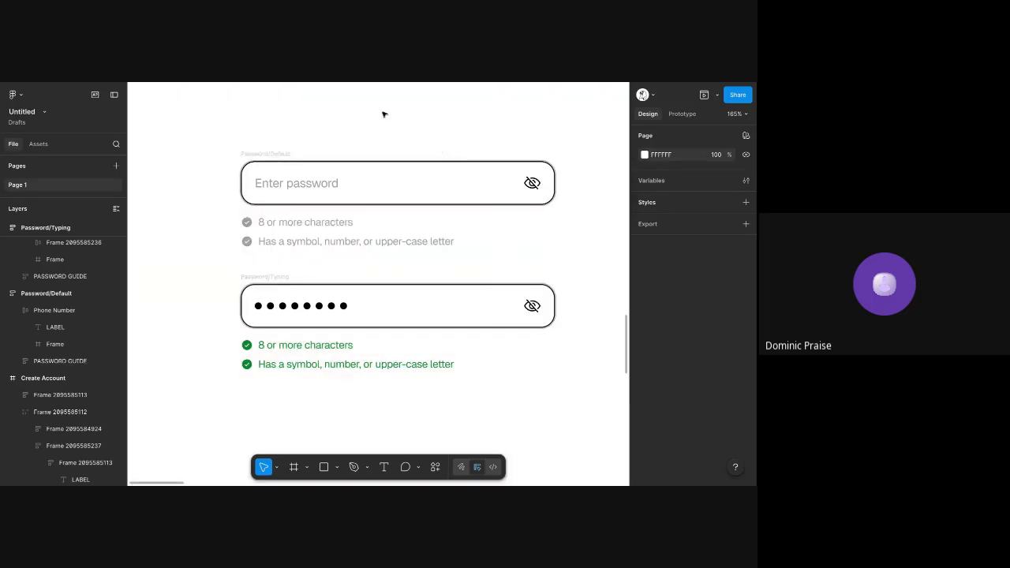
Remove the drop shadow from the Password/Default field and replace its linked black stroke with an F5F5F5 stroke
scroll(389, 141, up, 3)
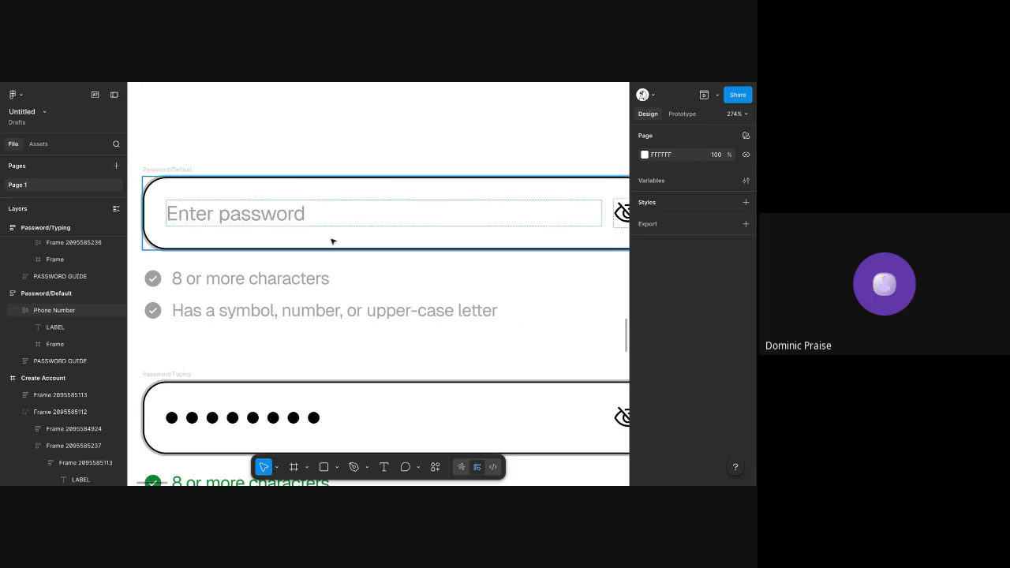
scroll(375, 209, down, 2)
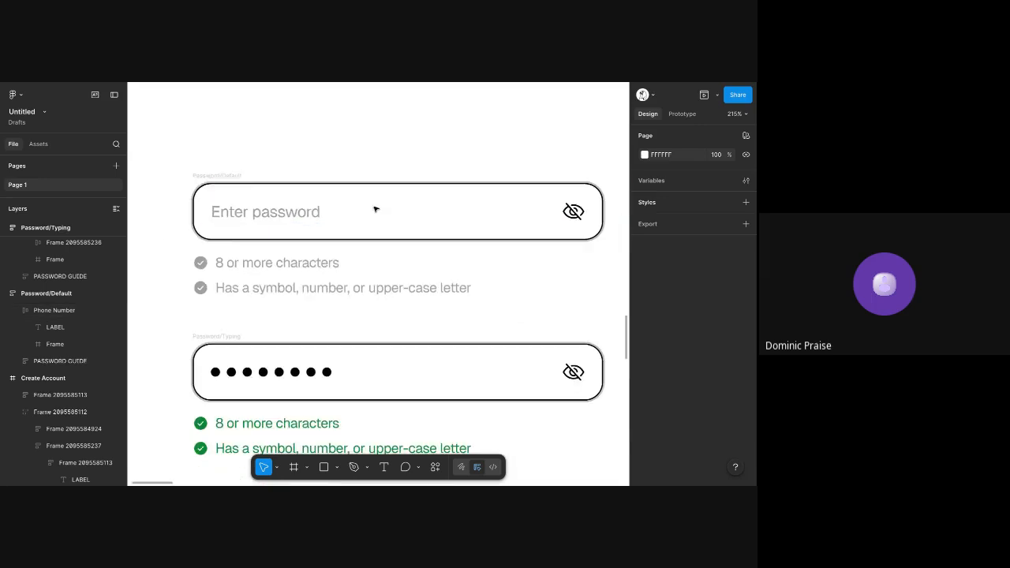
click(465, 202)
scroll(691, 273, down, 3)
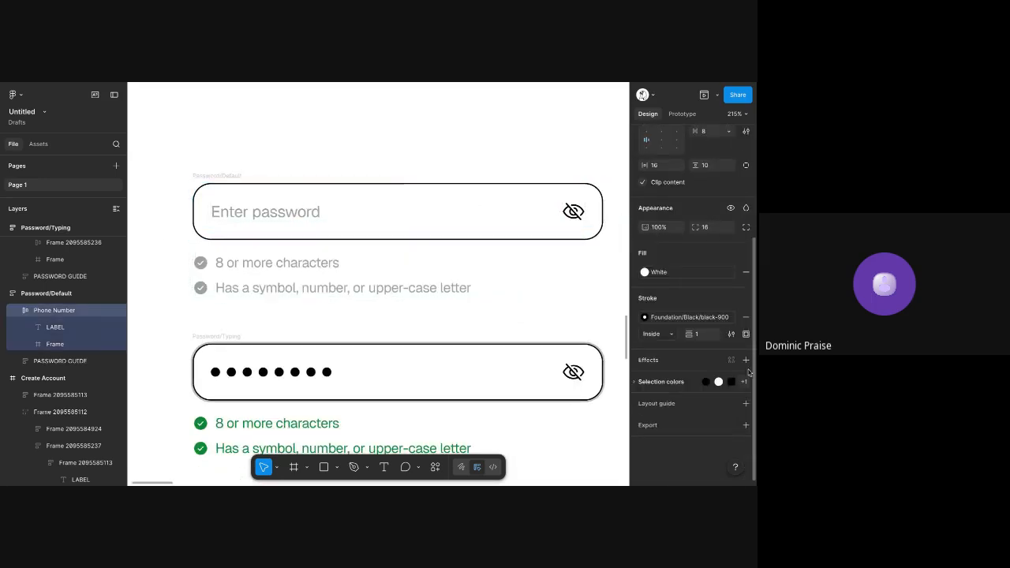
click(746, 318)
click(746, 299)
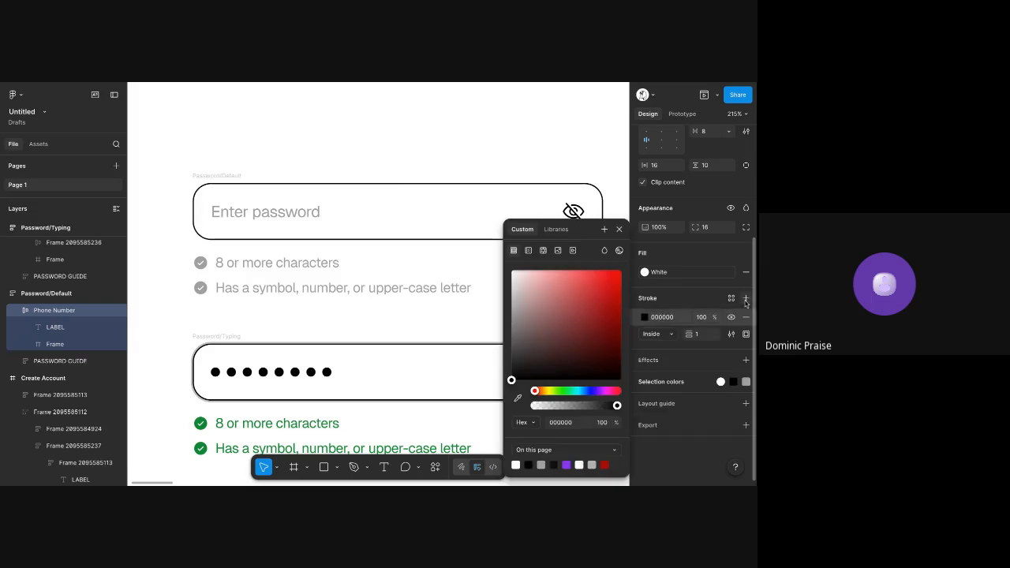
click(661, 323)
click(662, 318)
text(F5F5F5)
key(Tab)
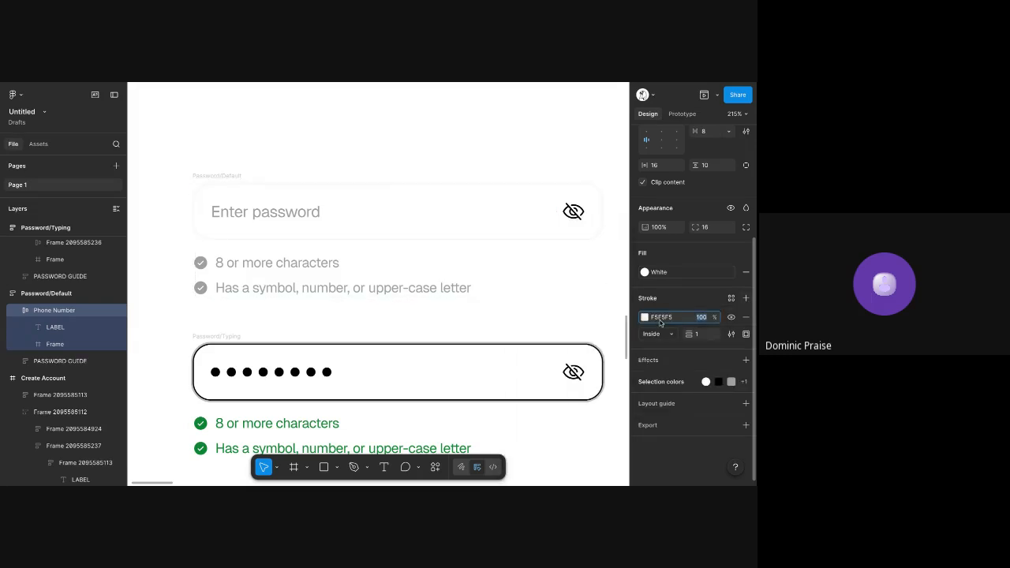
click(451, 142)
Detach the Success colour from the "Has a symbol, number, or upper-case letter" row in Password/Typing and set it to A0A0A0
scroll(450, 142, down, 3)
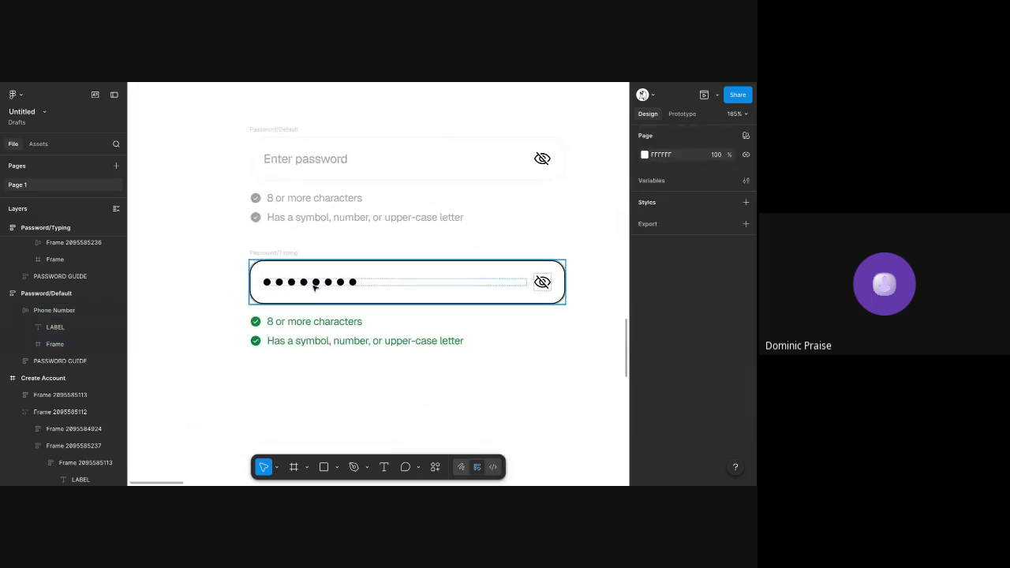
click(318, 325)
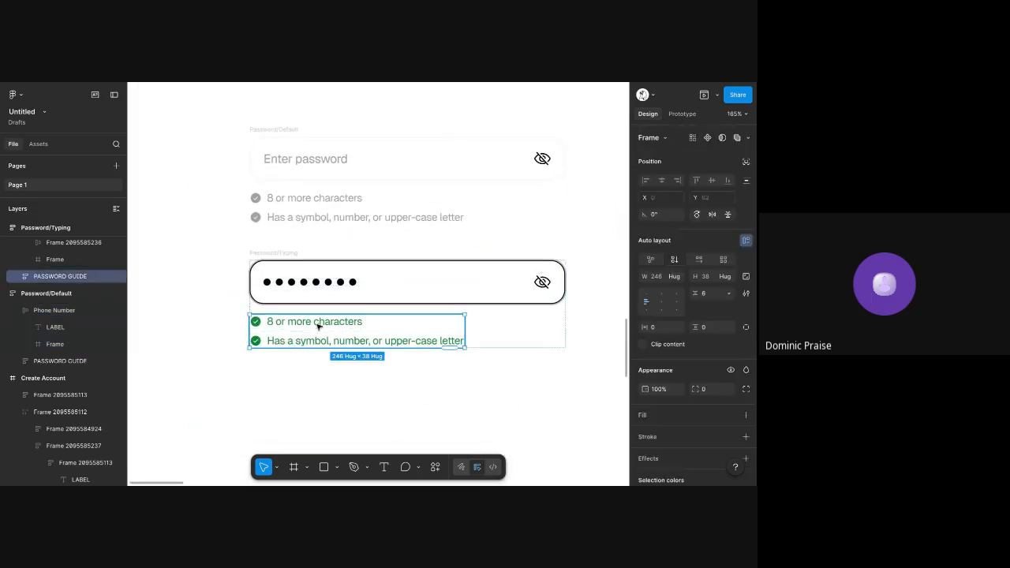
double_click(409, 338)
scroll(694, 316, down, 2)
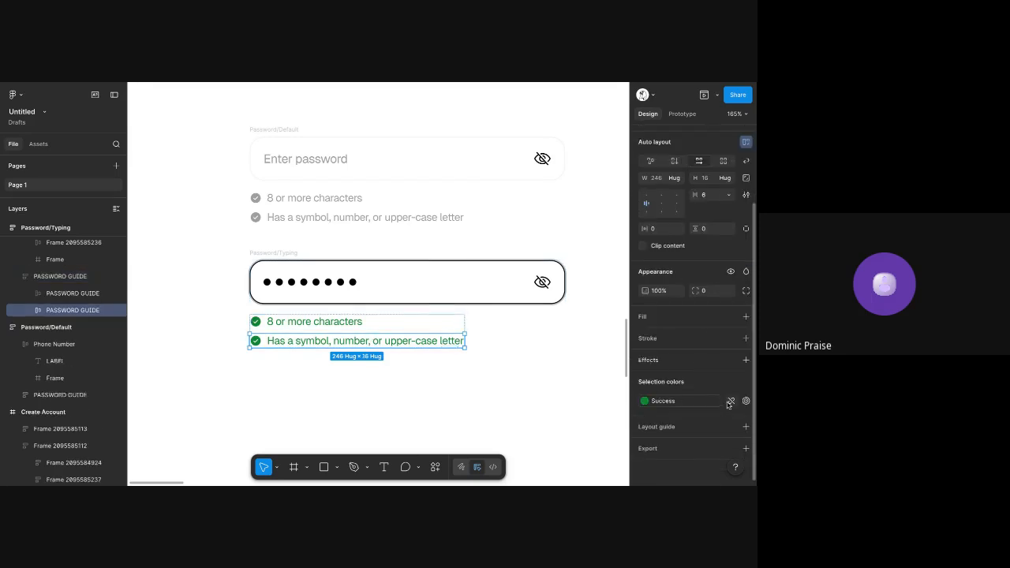
click(730, 402)
click(664, 401)
key(ctrl+v)
key(Tab)
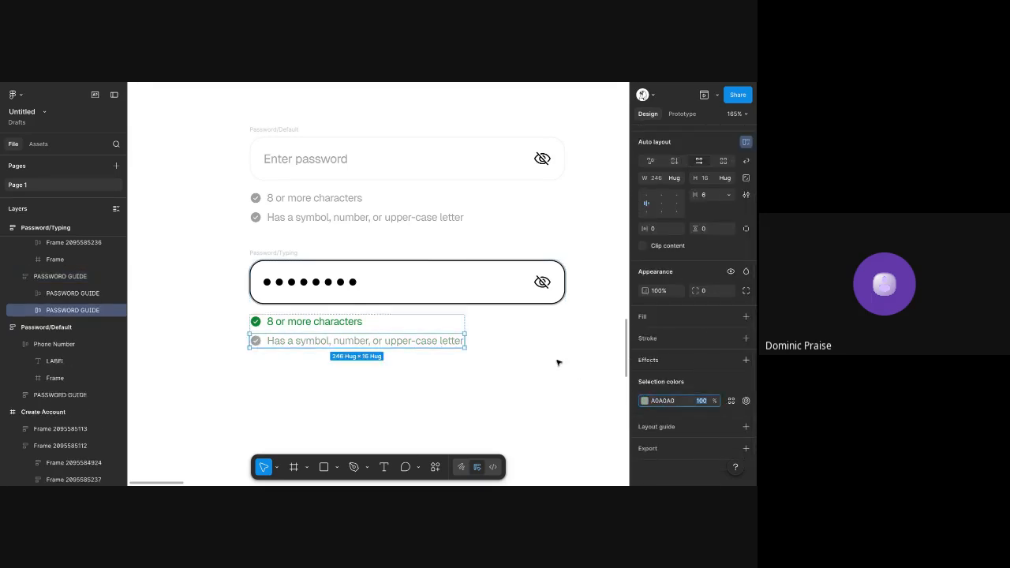
click(557, 362)
Duplicate the Password/Typing frame below the original and rename the copy as Password/Validated
scroll(277, 248, down, 3)
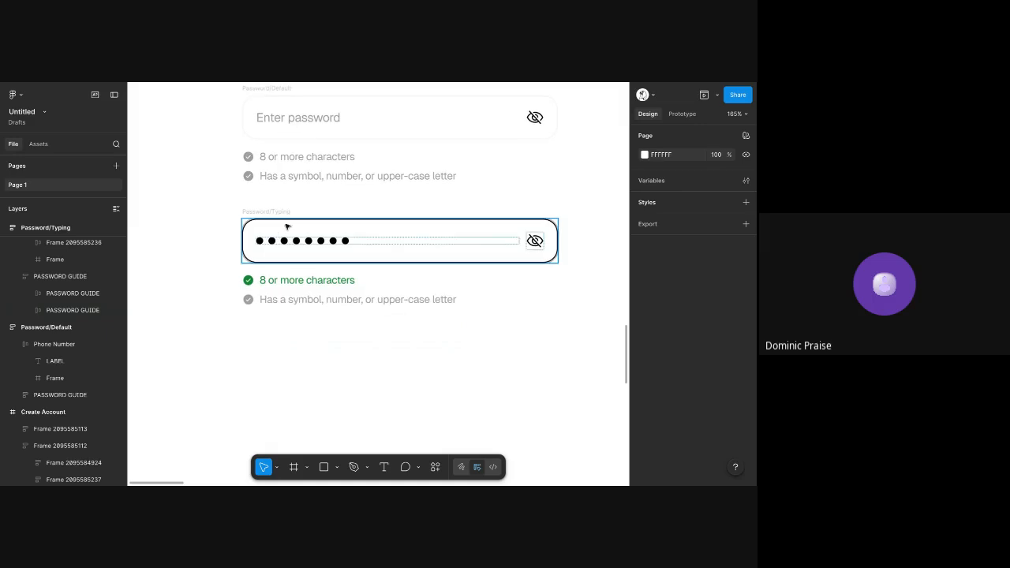
click(282, 213)
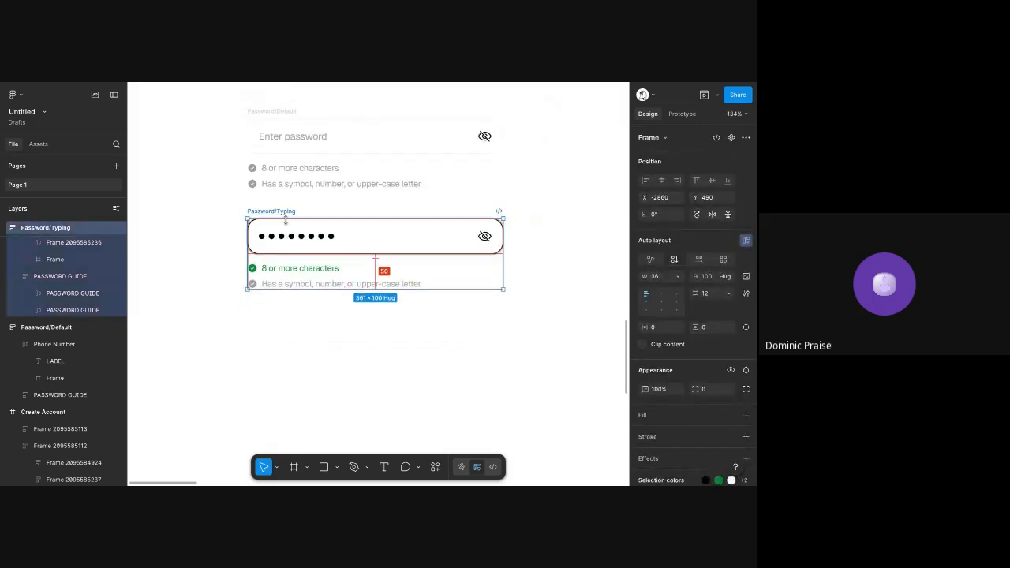
drag(296, 235, 298, 343)
double_click(287, 319)
text(Va)
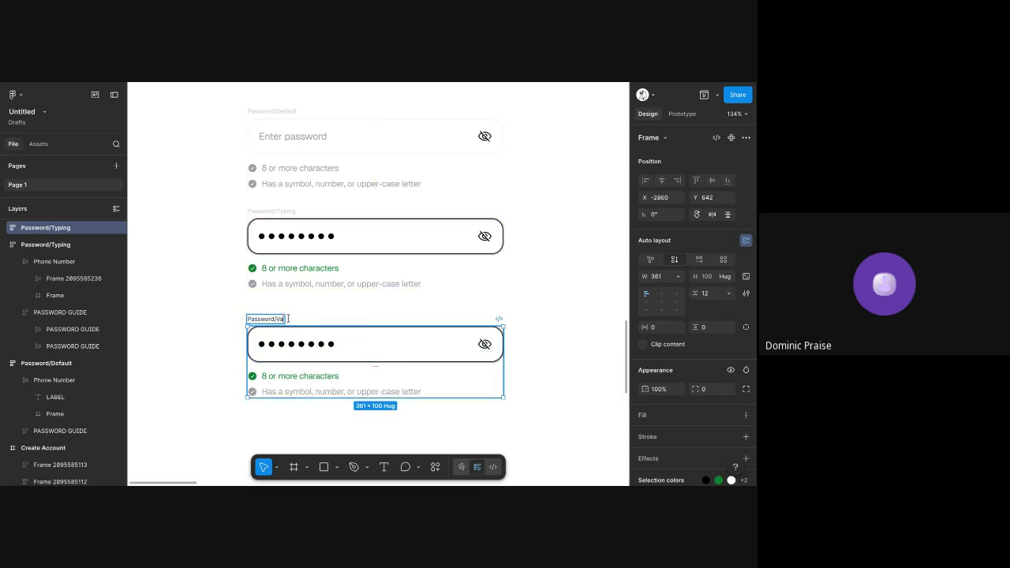
text(lidated)
key(Return)
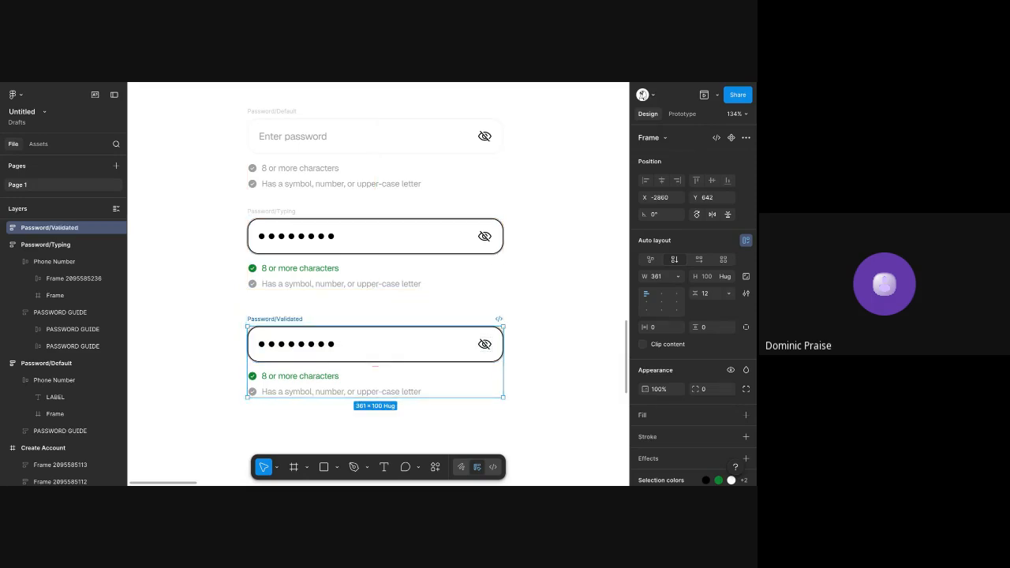
Recolour the symbol, number, or upper-case row in Password/Validated with the green copied from its "8 or more characters" row
ctrl+click(297, 392)
click(336, 378)
scroll(699, 417, down, 2)
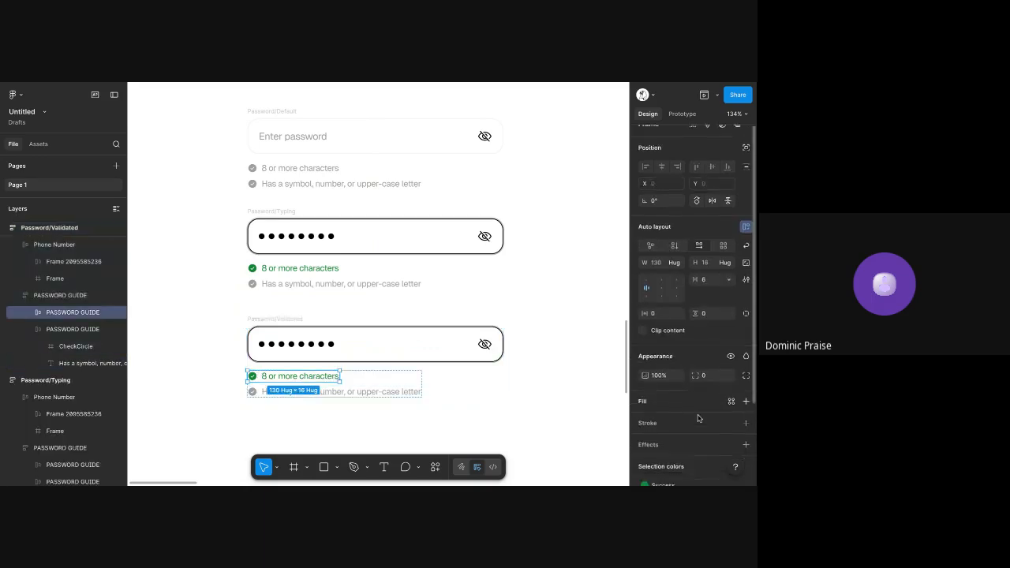
click(683, 407)
click(727, 407)
click(727, 404)
click(678, 402)
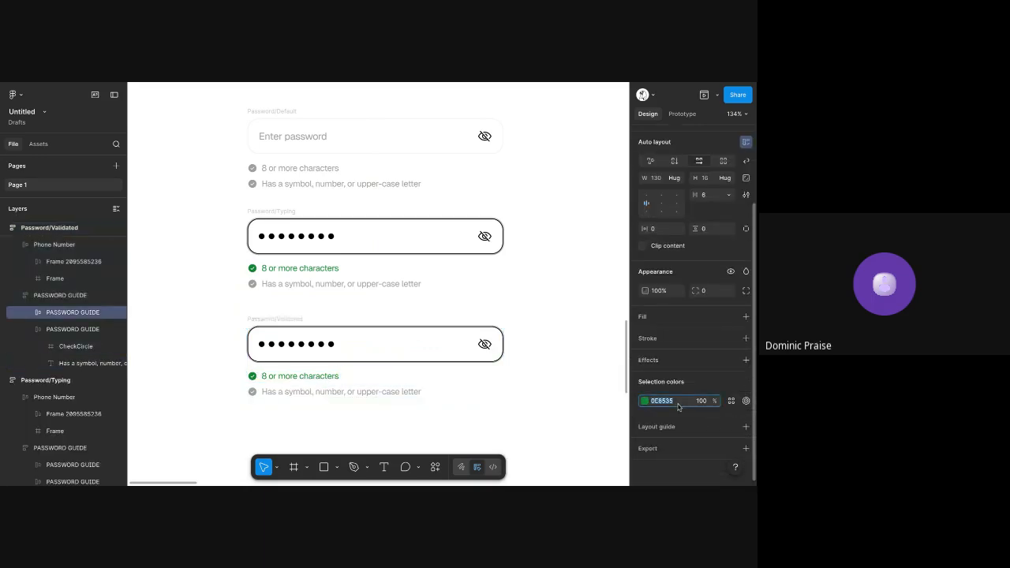
click(380, 396)
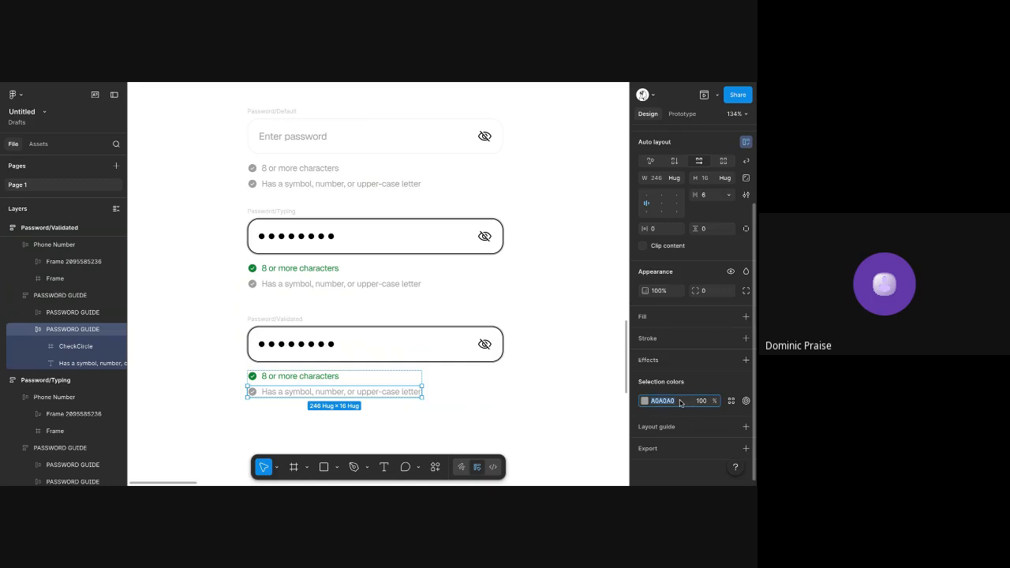
key(Return)
click(580, 326)
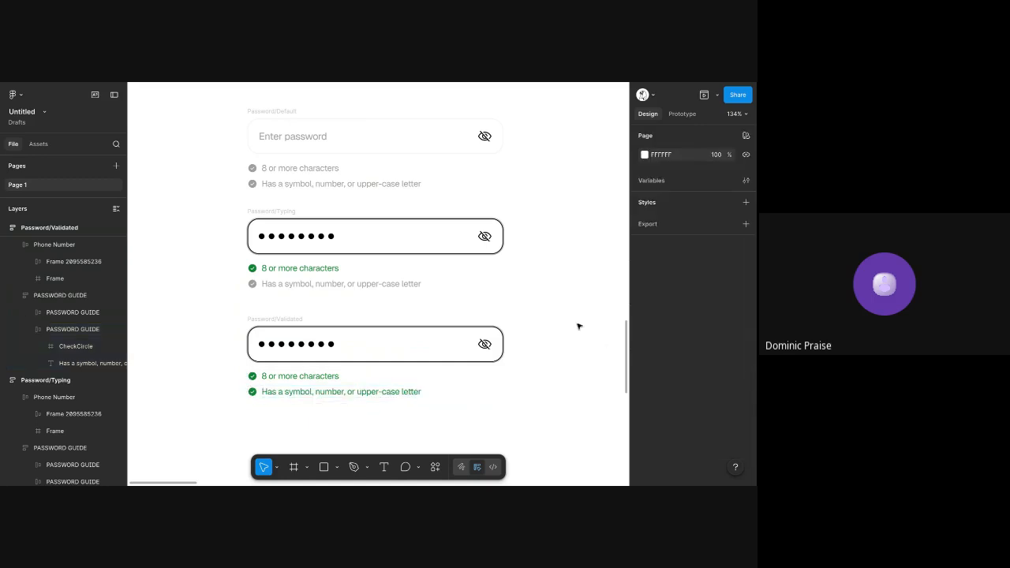
Set the vertical spacing between the three password frames to 40 and select the Password/Typing frame
scroll(379, 284, right, 3)
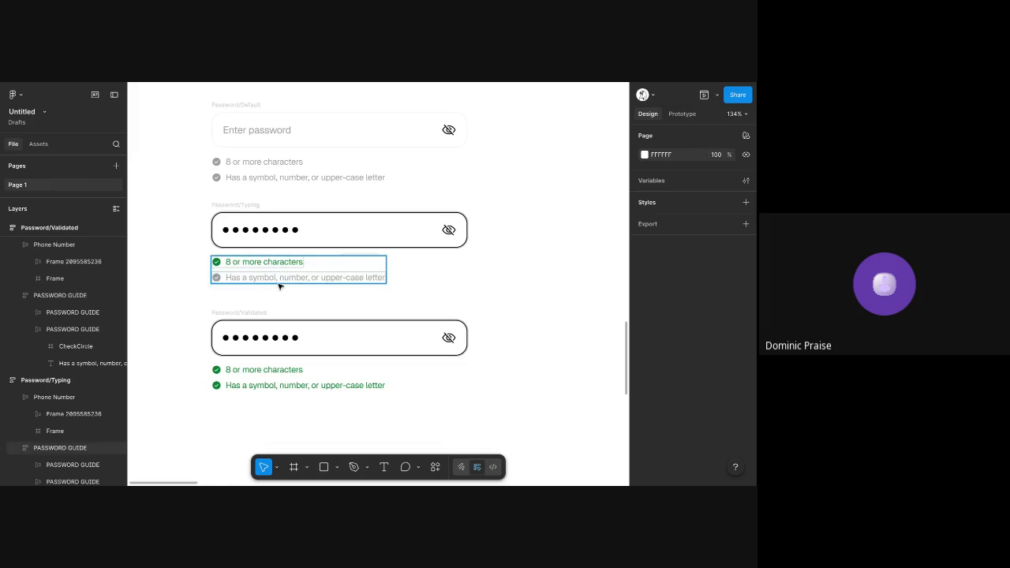
scroll(278, 284, down, 5)
click(261, 299)
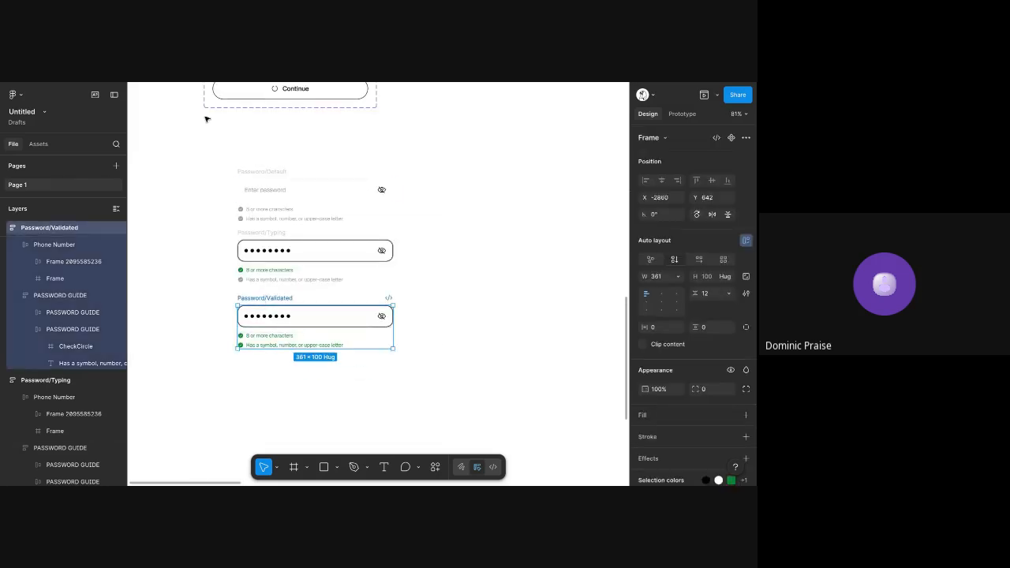
drag(198, 121, 409, 386)
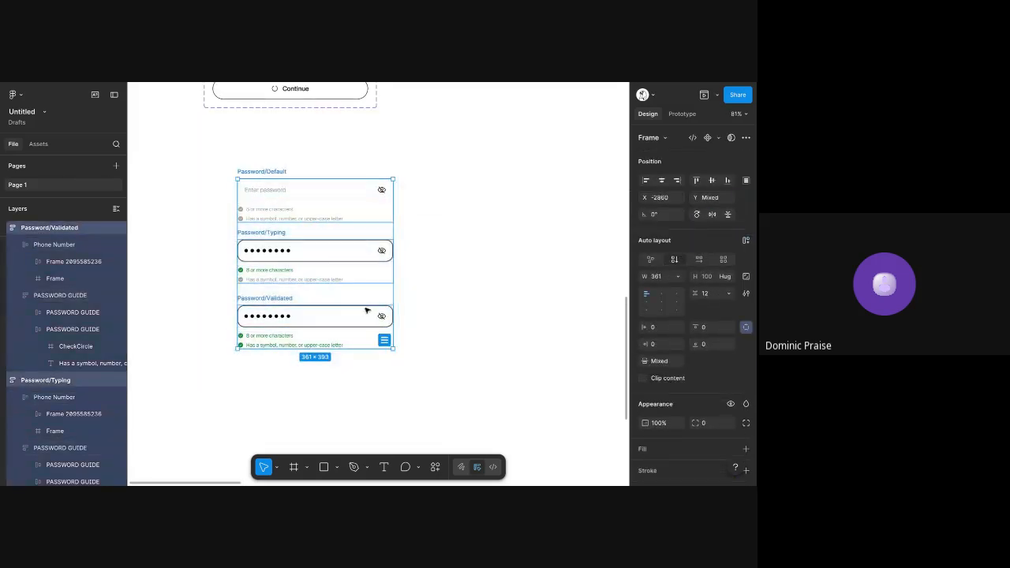
click(657, 362)
text(42)
key(Return)
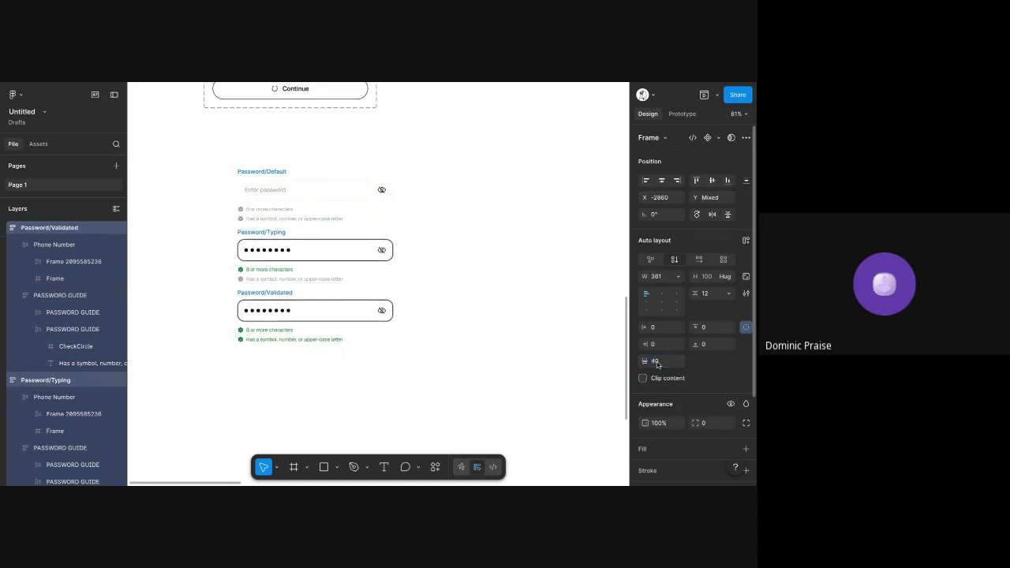
click(459, 271)
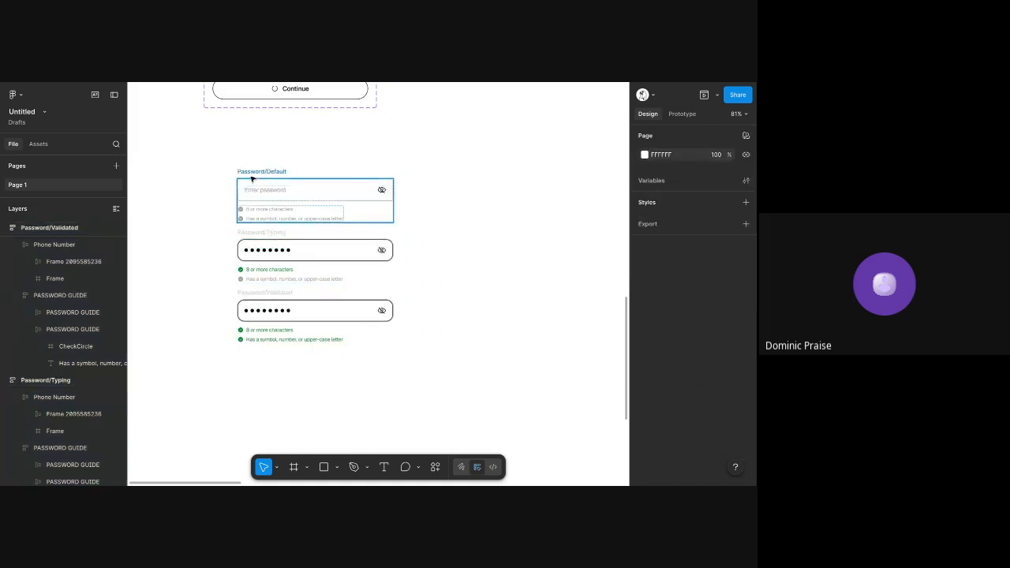
click(264, 239)
click(259, 235)
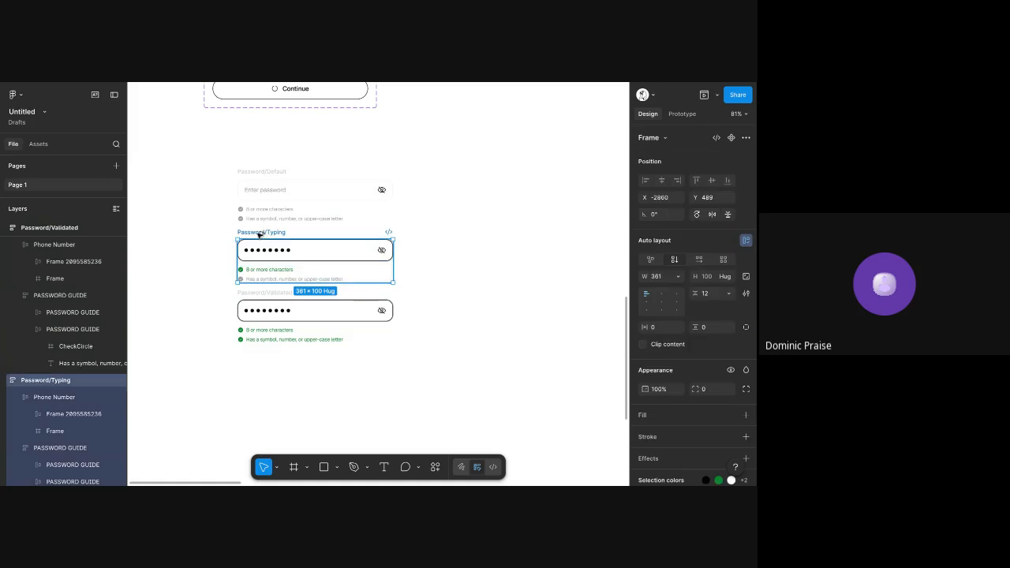
Duplicate the Password/Validated frame beside the original and rename the copy as Password/Open
click(270, 183)
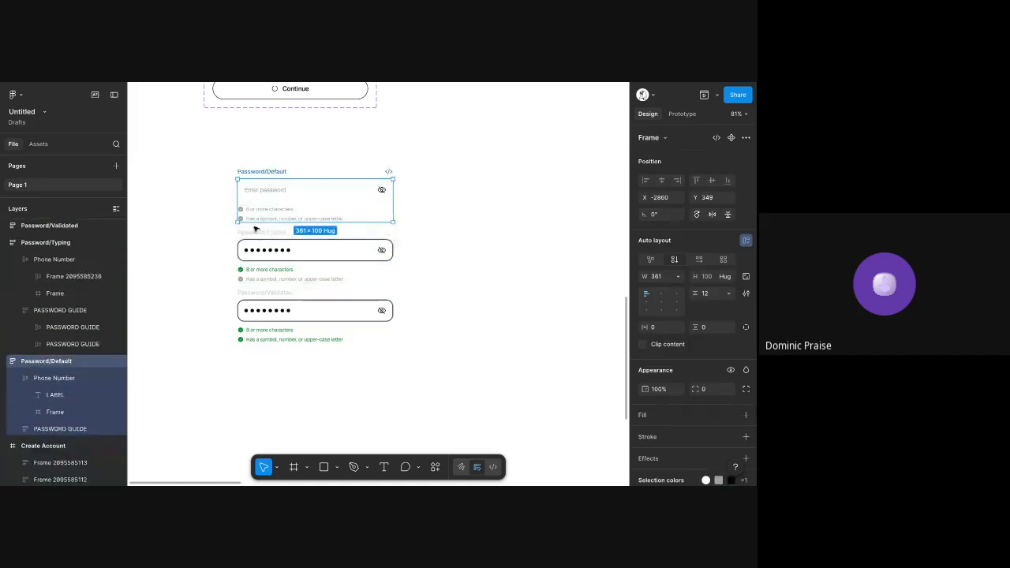
click(268, 293)
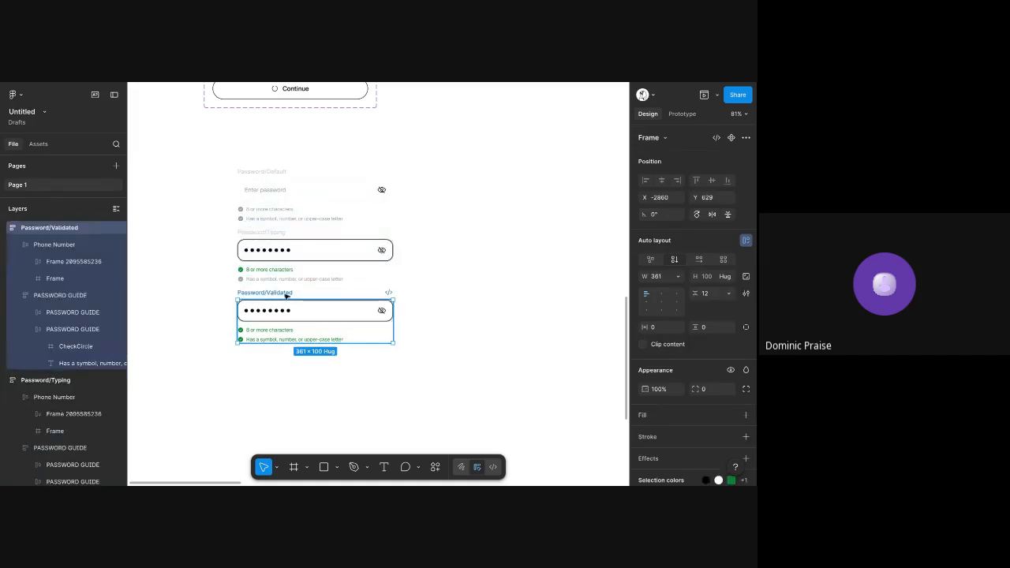
key(ctrl+d)
double_click(438, 292)
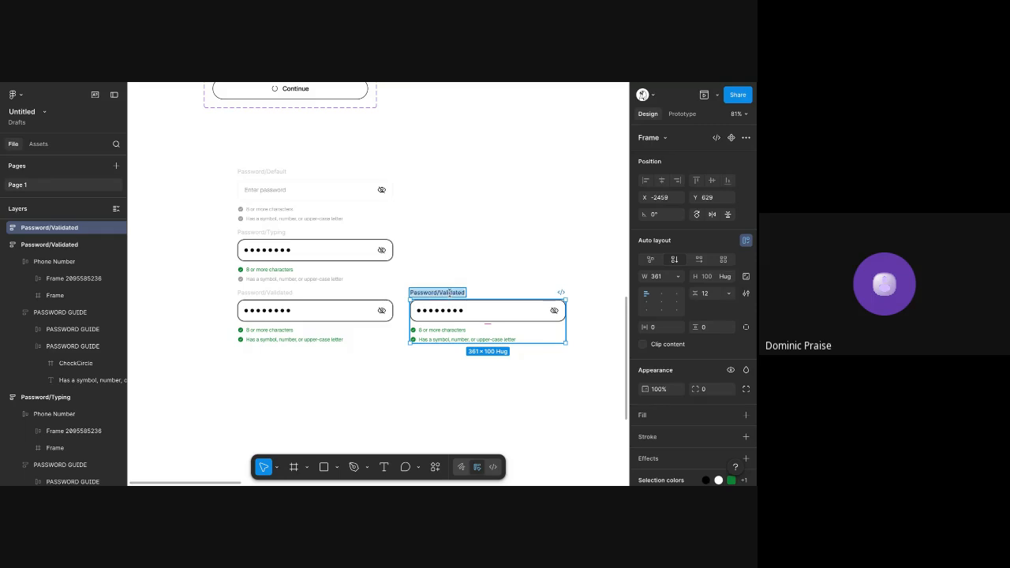
double_click(449, 292)
text(Open)
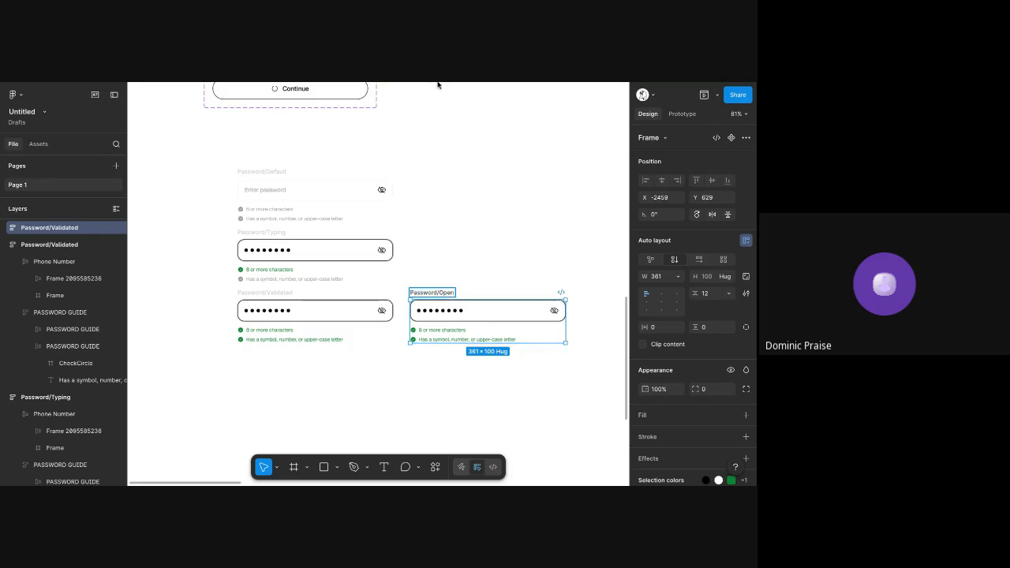
key(Return)
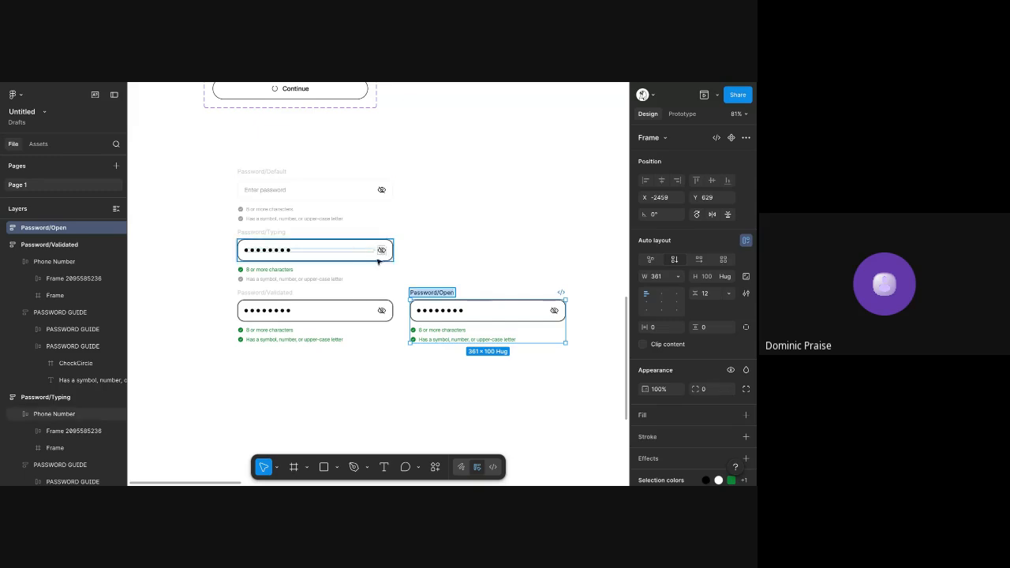
Paste the copied open-eye icon into the Password/Open input field and set its size to 20 × 20
double_click(534, 309)
click(534, 309)
scroll(534, 310, up, 5)
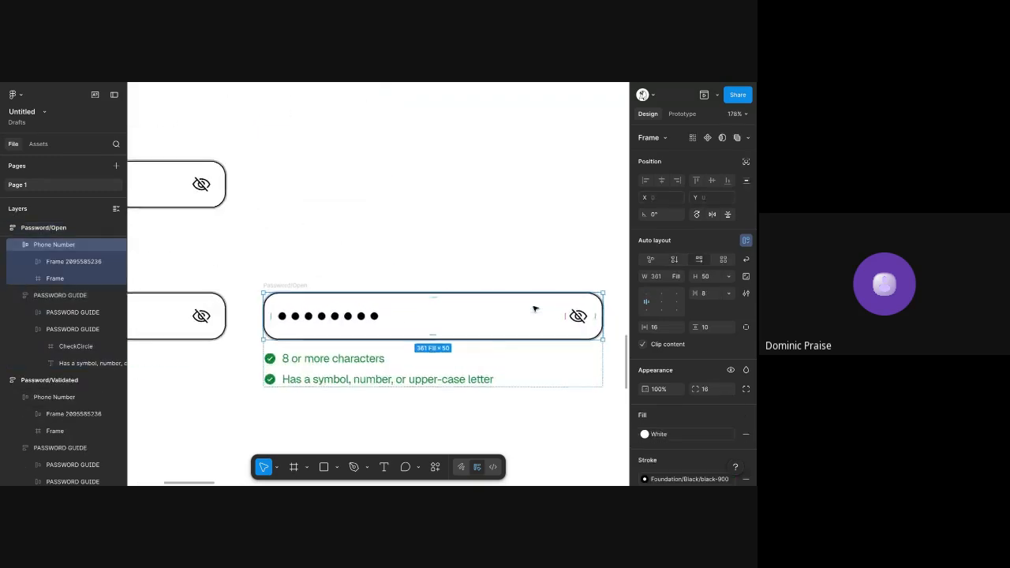
scroll(534, 309, right, 2)
scroll(534, 309, down, 1)
key(ctrl+v)
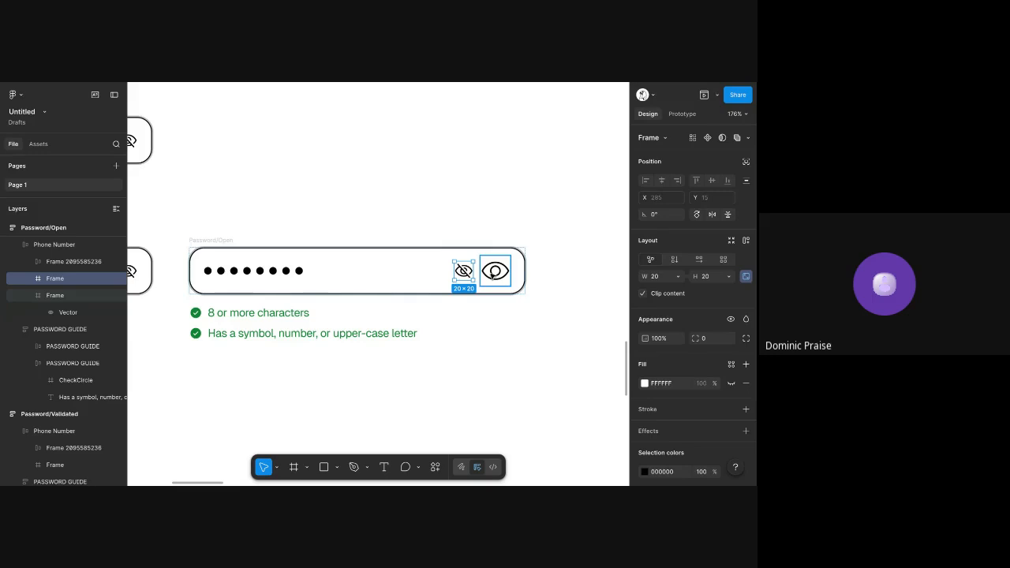
click(723, 280)
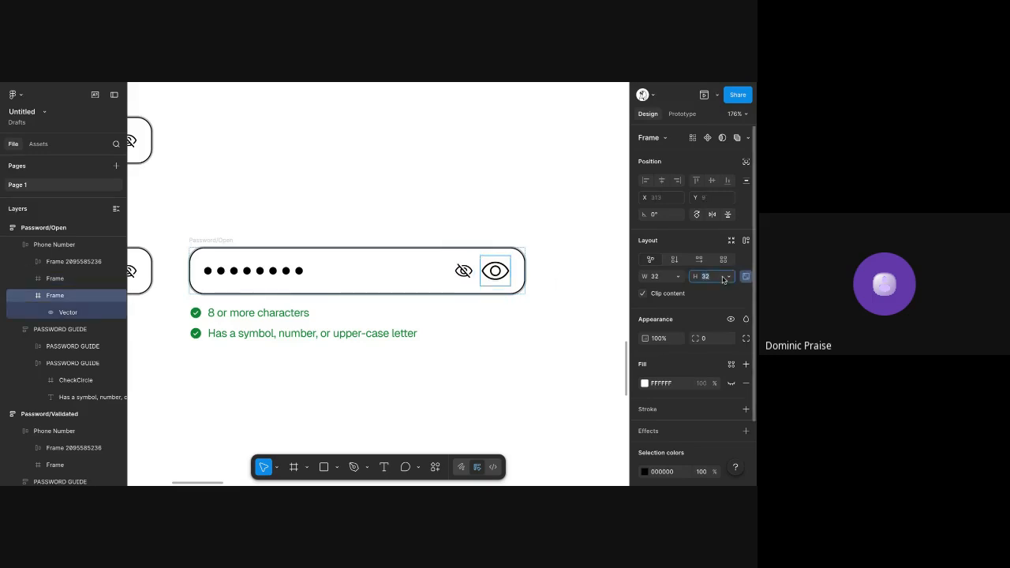
text(20)
key(Return)
Delete the crossed-out eye icon from the Password/Open input field
click(473, 271)
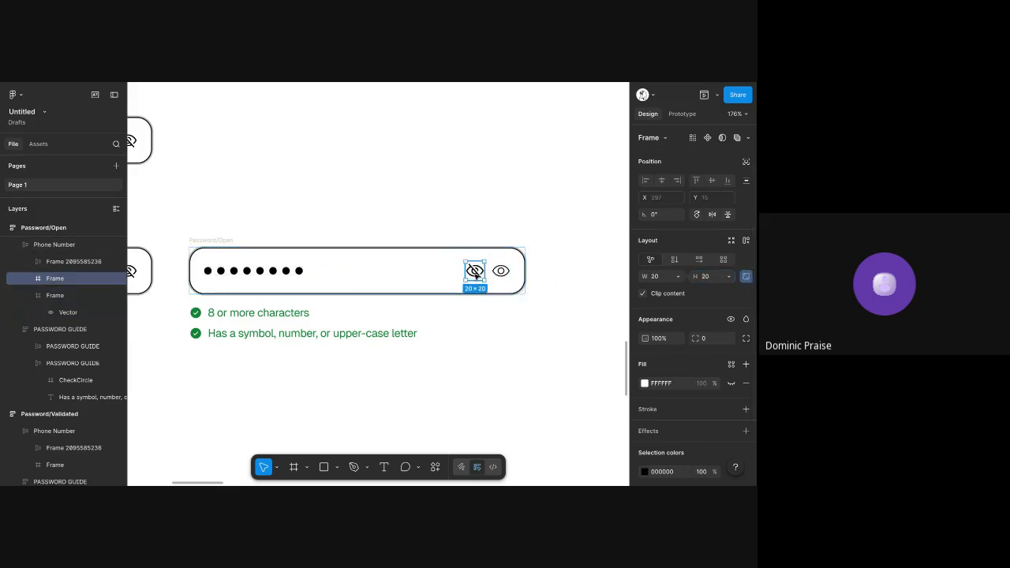
key(Delete)
scroll(475, 276, down, 2)
scroll(475, 276, left, 3)
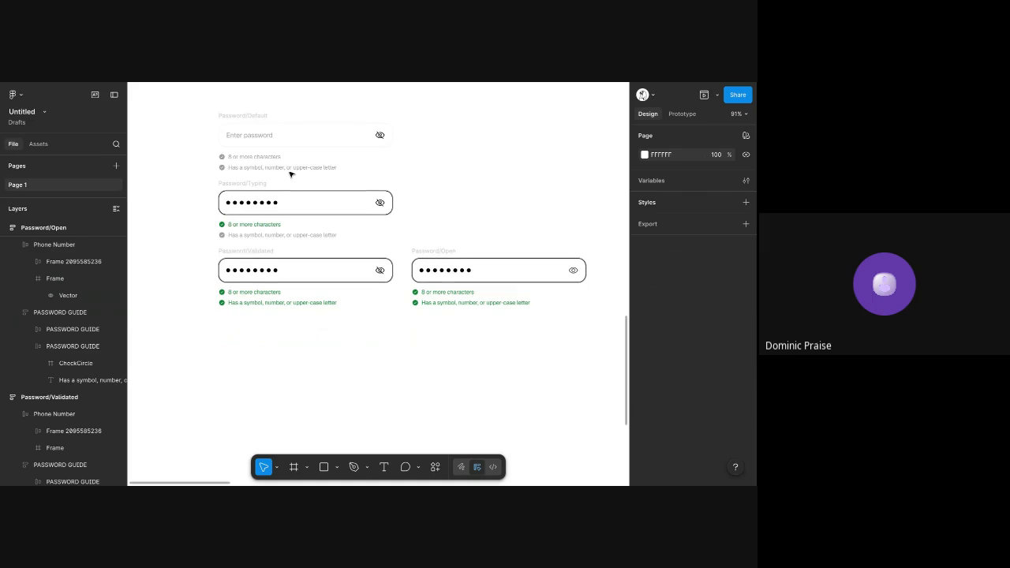
Copy the "Enter password" label from Password/Default into the Password/Open field before its eye icon and set its fill to 000000
double_click(238, 137)
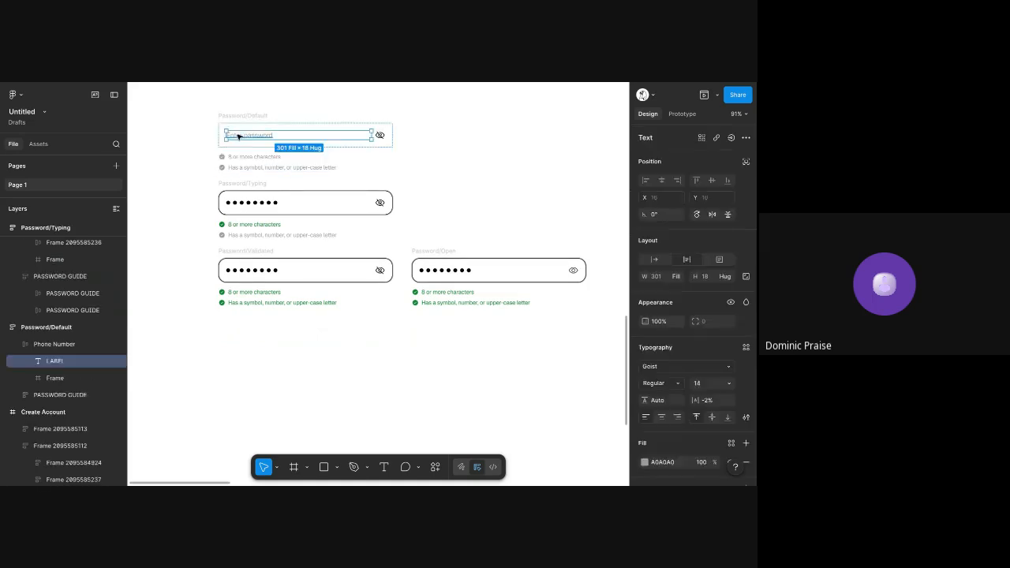
click(509, 275)
double_click(509, 275)
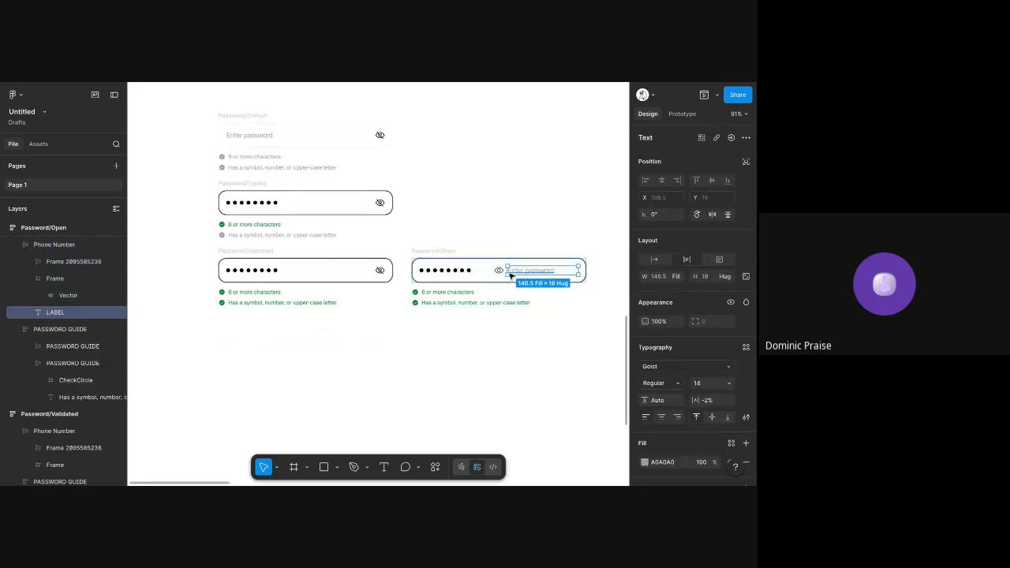
scroll(652, 375, down, 2)
click(658, 377)
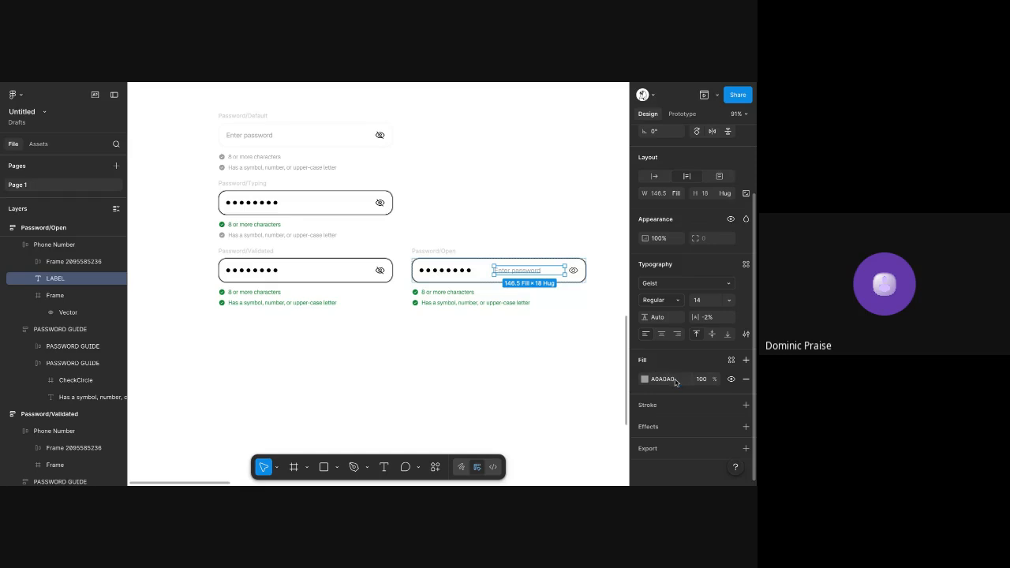
text(000000)
key(Tab)
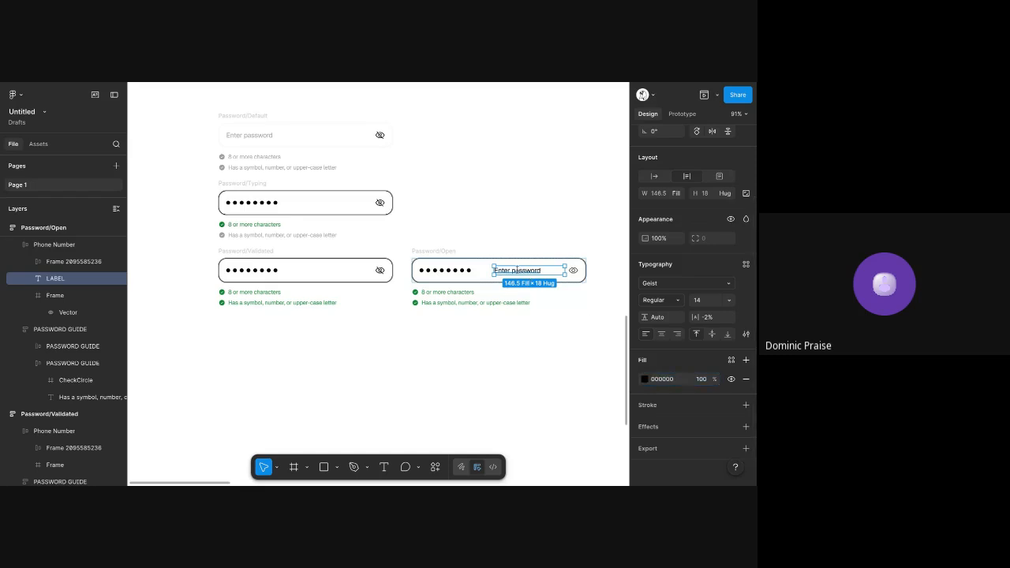
Change the label in the Password/Open field to "Password" and delete the row of masking dots
double_click(518, 271)
key(shift+Home)
text(P)
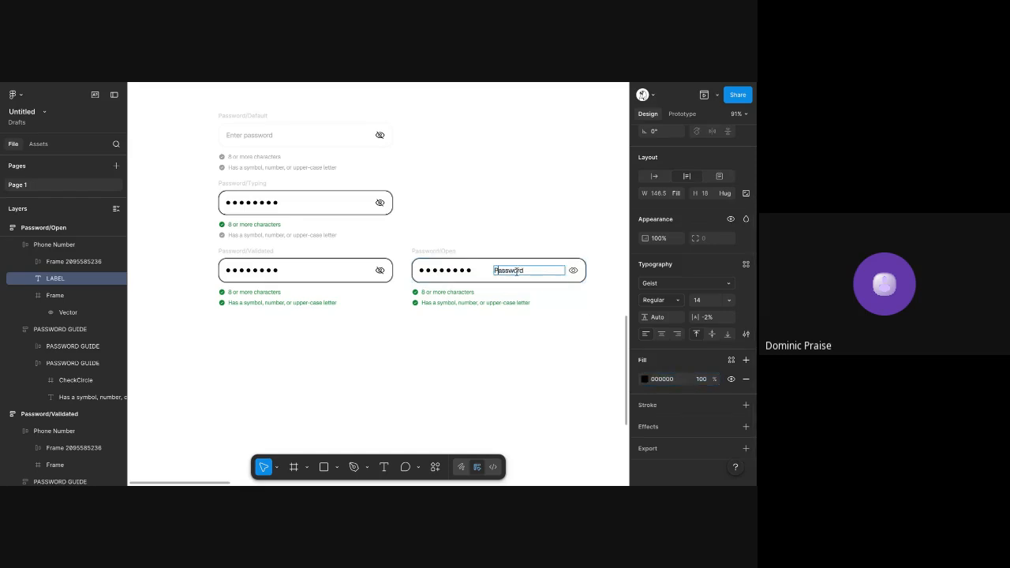
key(Escape)
click(446, 269)
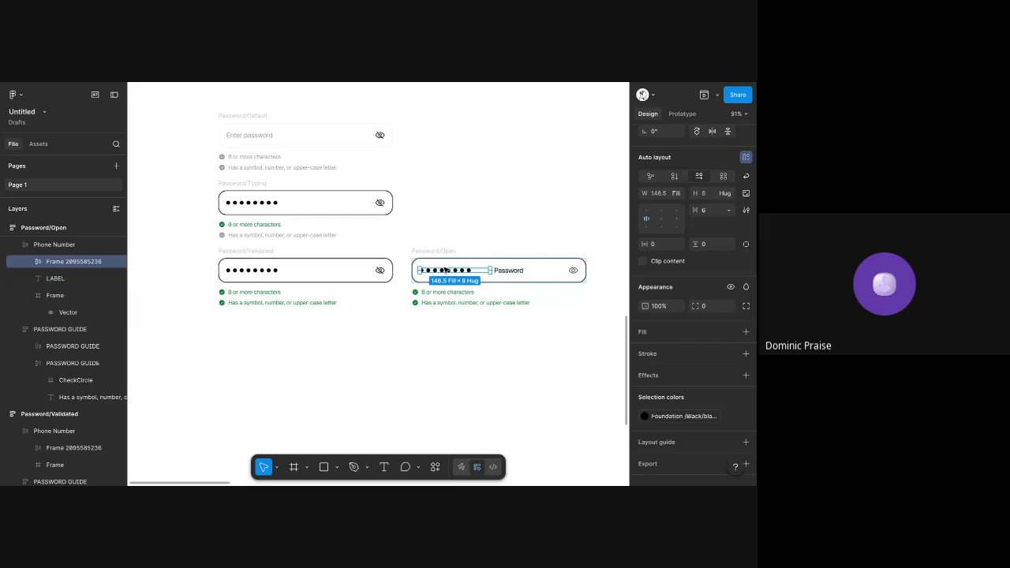
key(Delete)
scroll(482, 202, right, 1)
scroll(481, 202, down, 1)
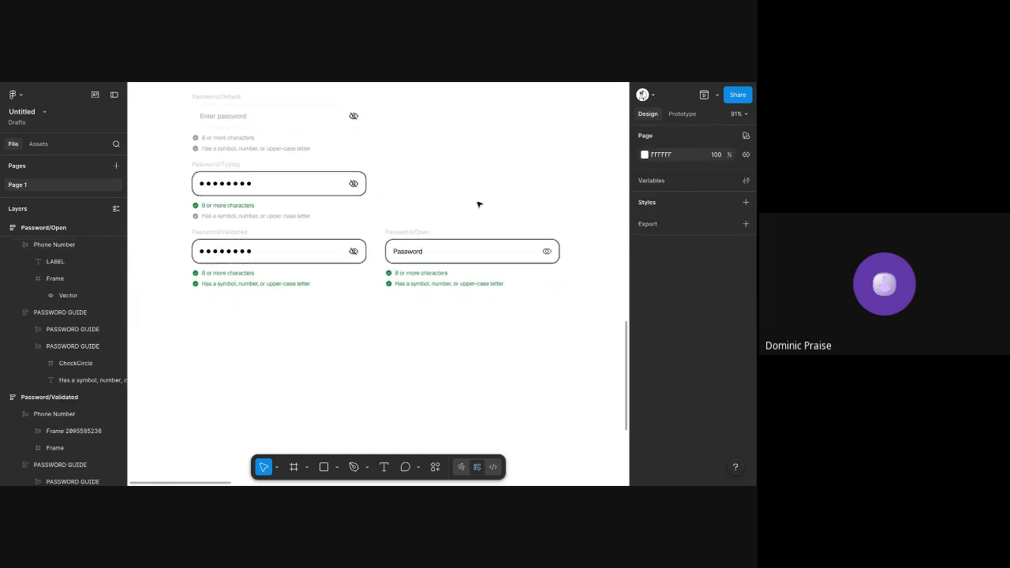
Duplicate Password/Open beside Password/Typing and set the copy's "Has a symbol, number, or upper-case letter" row to FF0000
click(408, 233)
drag(408, 234, 409, 165)
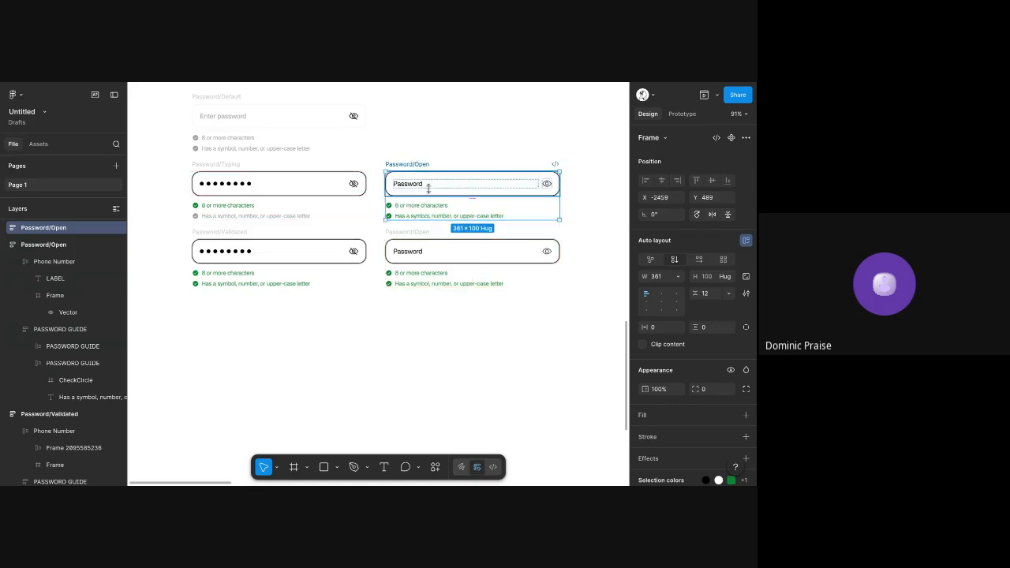
scroll(428, 185, up, 5)
double_click(406, 231)
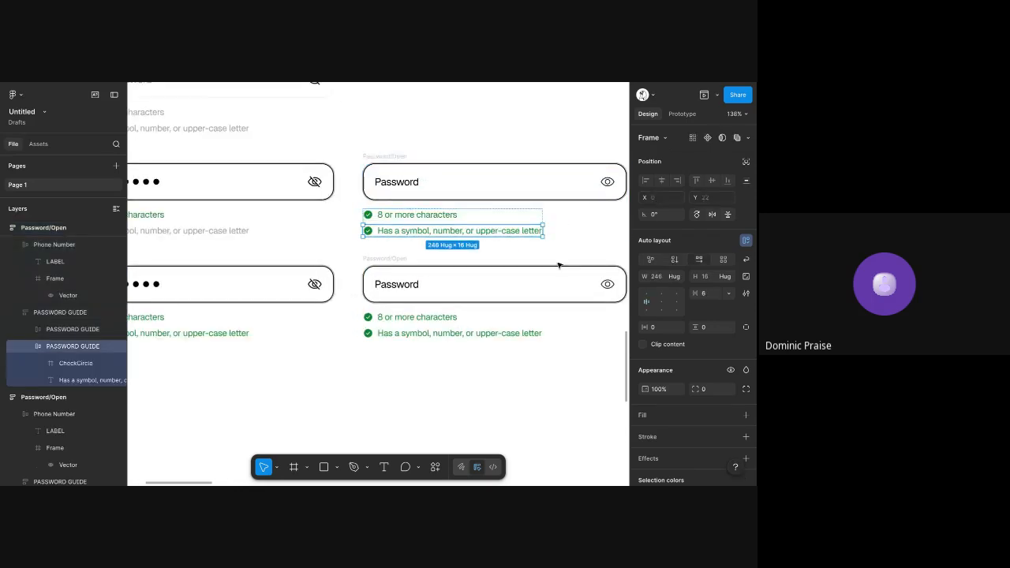
scroll(700, 365, down, 2)
click(661, 401)
text(FF0000)
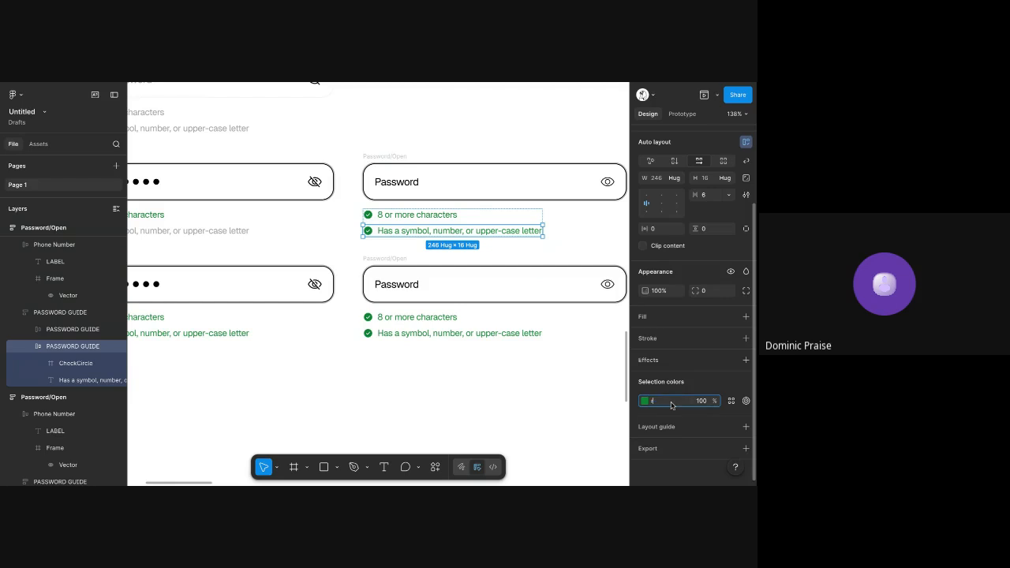
key(Tab)
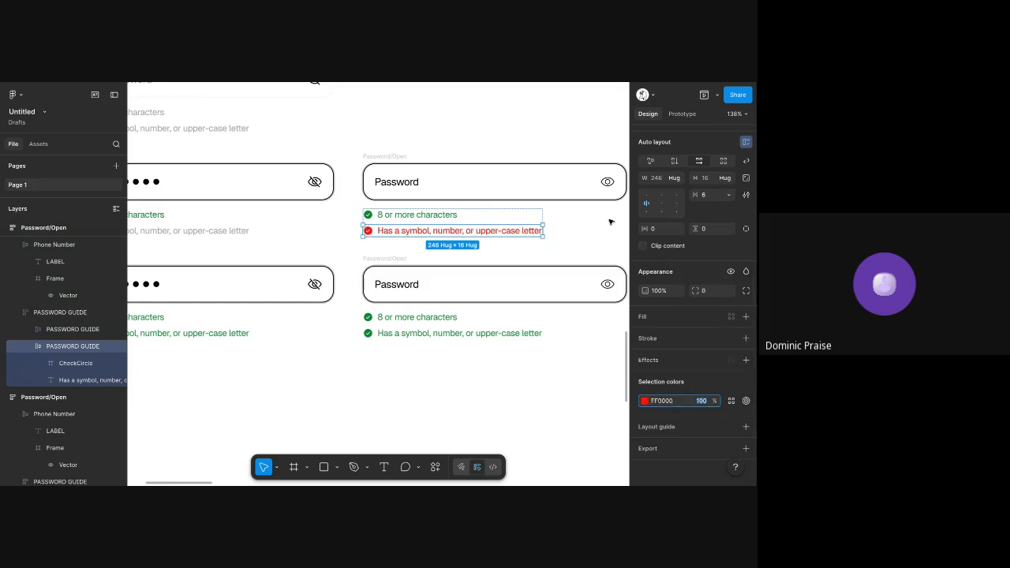
click(648, 85)
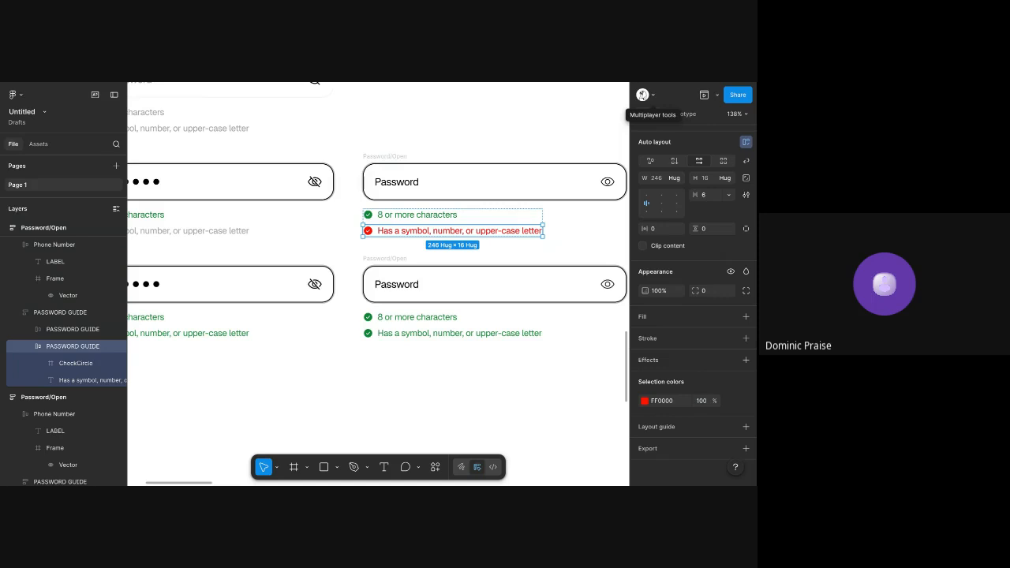
click(387, 232)
key(ctrl+v)
key(ctrl+z)
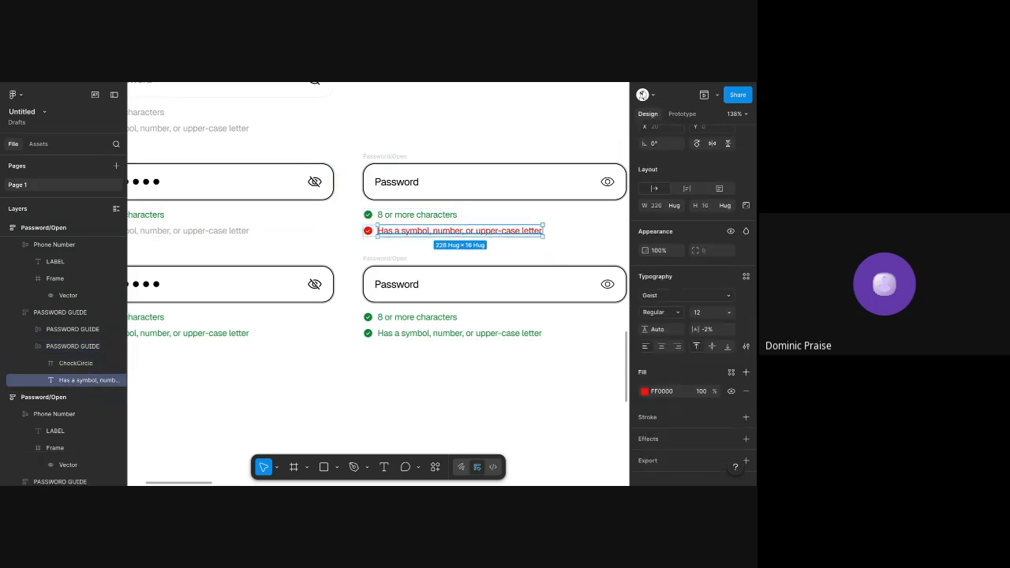
Paste the copied circled X icon into the red symbol, number, or upper-case row and place it before the text
scroll(376, 230, up, 3)
key(Escape)
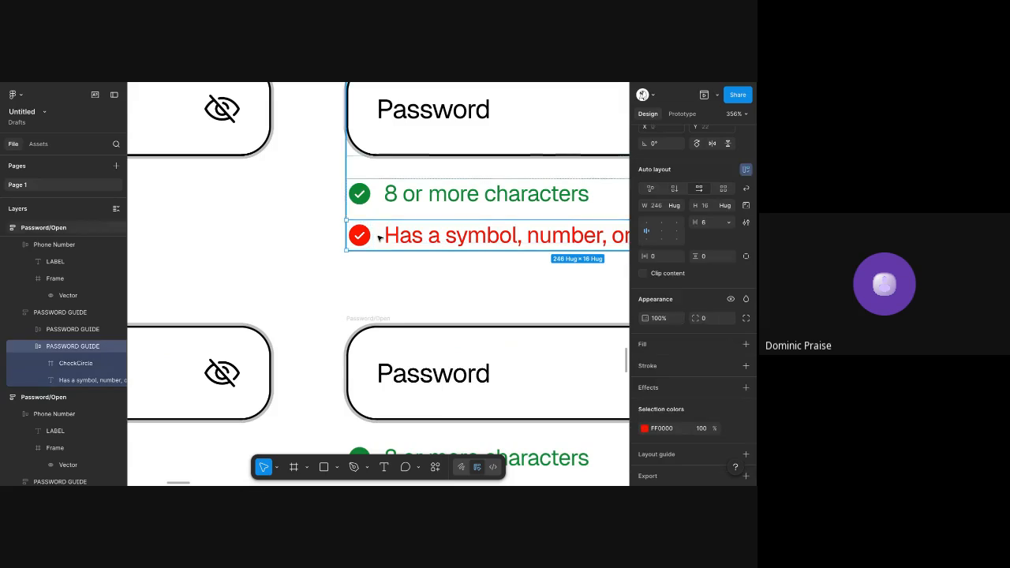
key(ctrl+v)
scroll(377, 235, up, 3)
scroll(378, 238, down, 6)
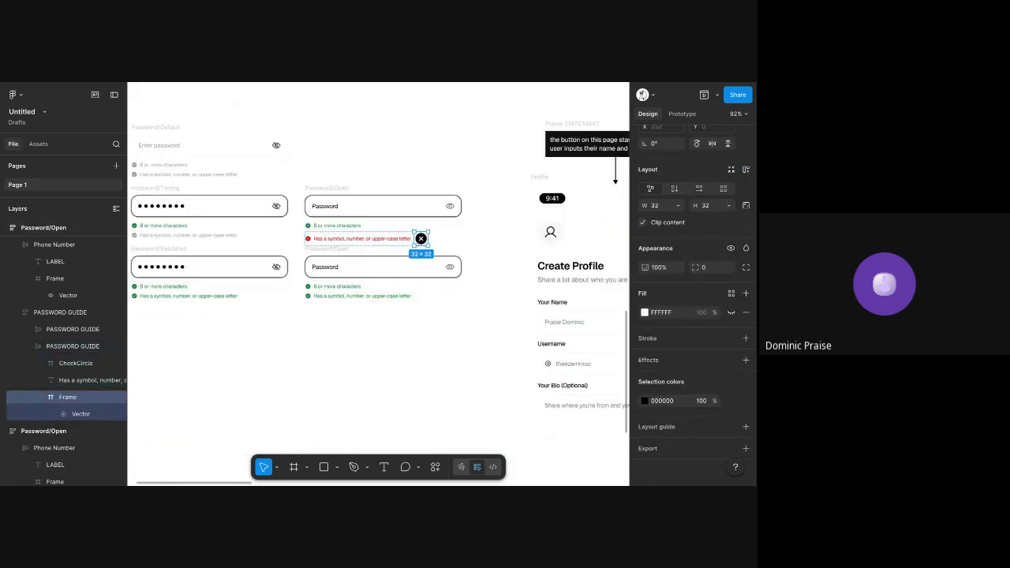
drag(419, 240, 330, 235)
scroll(329, 234, up, 4)
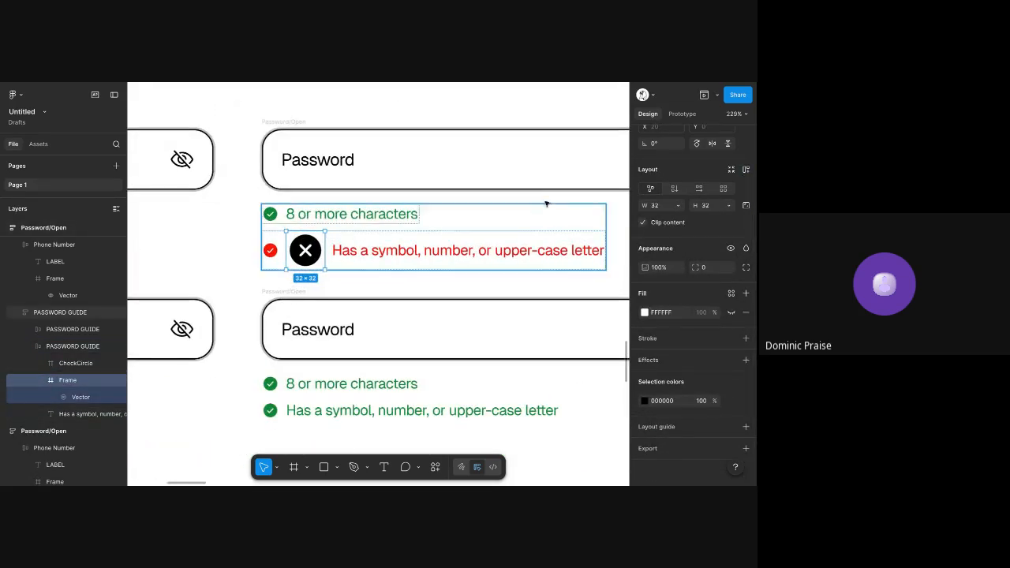
Resize the circled X icon in the red row to 14 × 14 and set its colour to FF0000
click(270, 250)
click(313, 253)
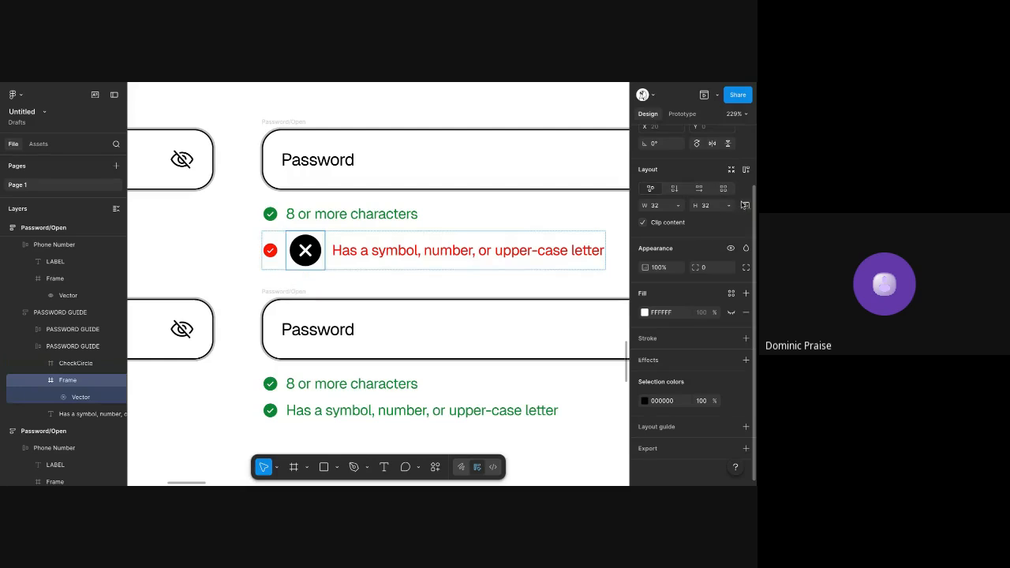
click(704, 206)
text(14)
key(Return)
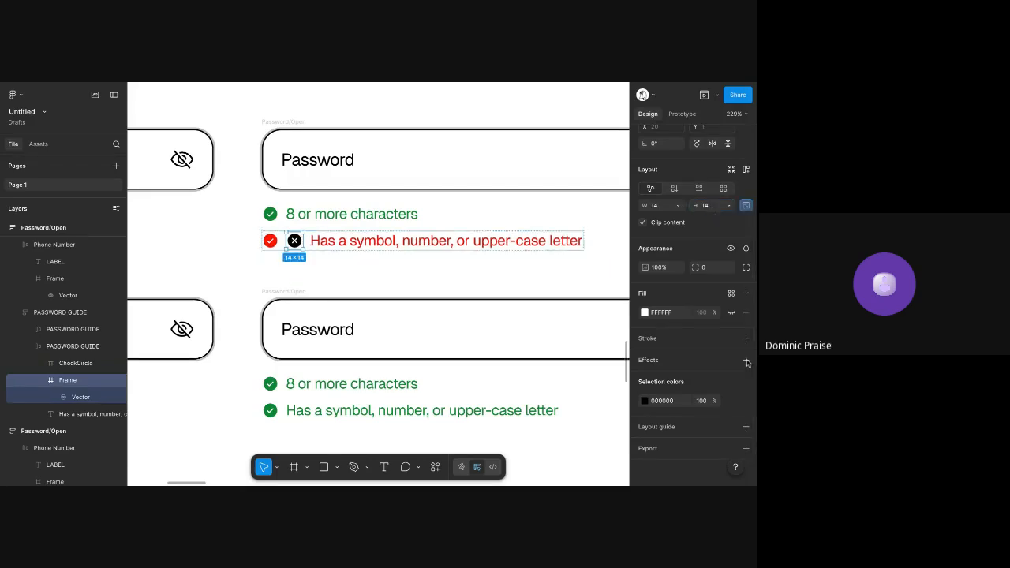
click(656, 402)
text(red)
key(Return)
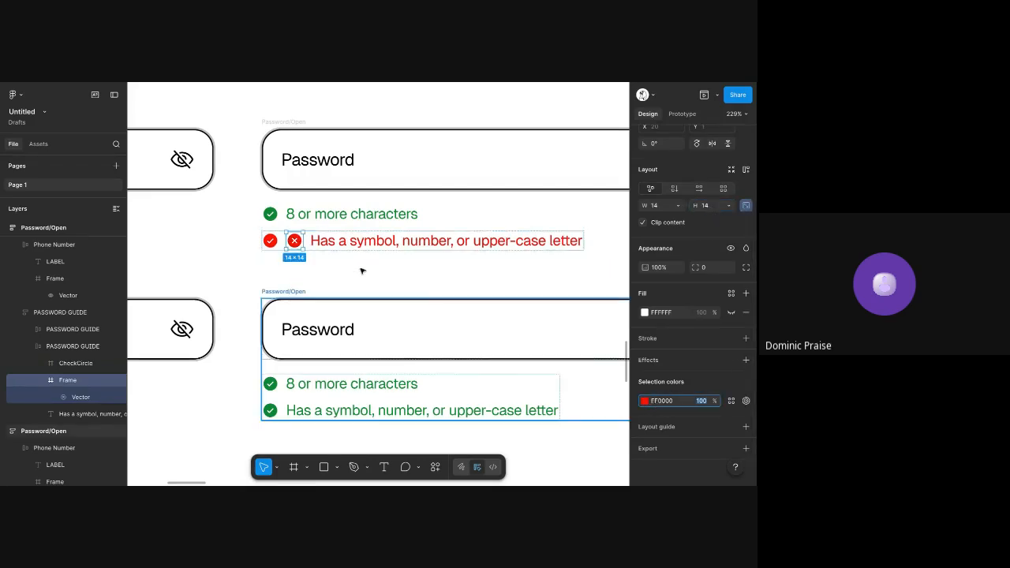
Delete the red check icon from the symbol, number, or upper-case row of the upper Password/Open frame
click(270, 242)
key(Delete)
scroll(278, 245, down, 5)
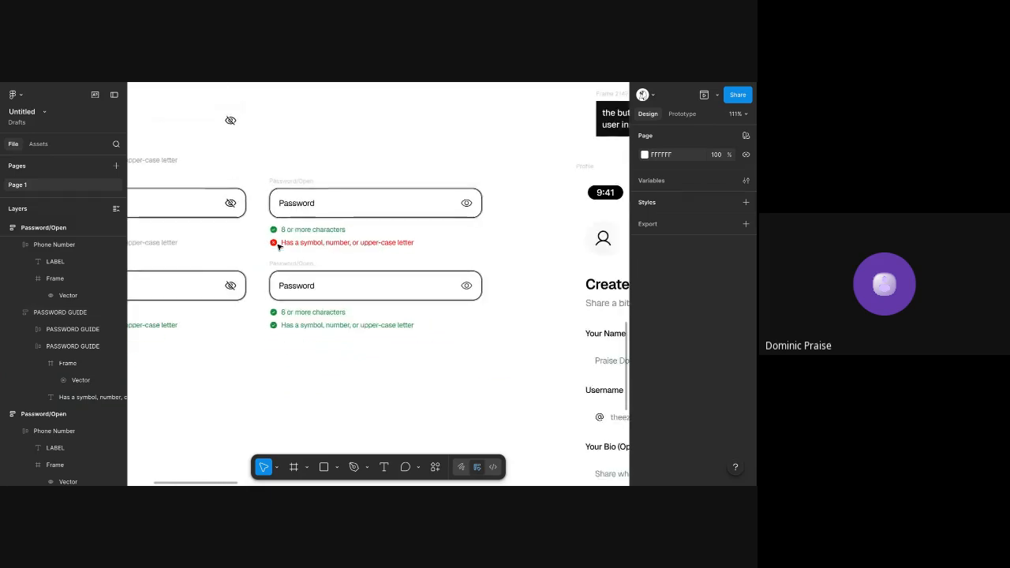
Change the input label in the upper Password/Open frame to lower-case "password"
scroll(339, 196, left, 1)
scroll(395, 185, left, 1)
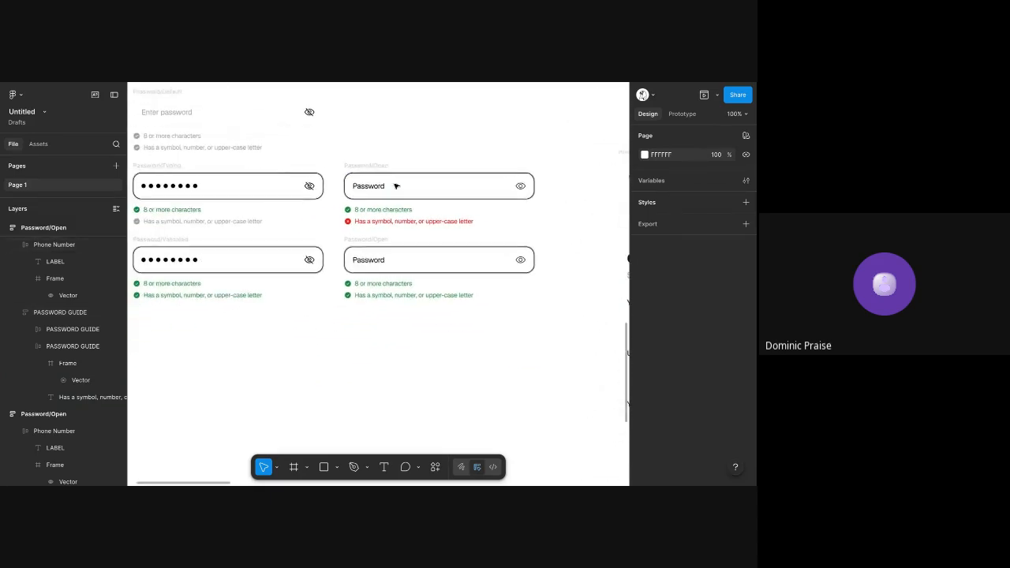
scroll(404, 194, up, 3)
click(363, 242)
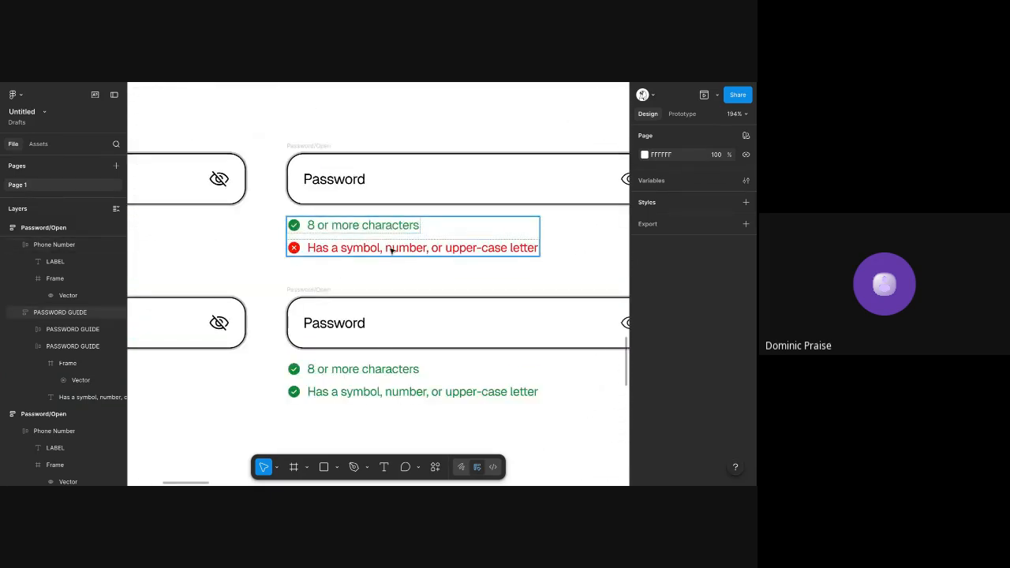
double_click(308, 179)
click(308, 179)
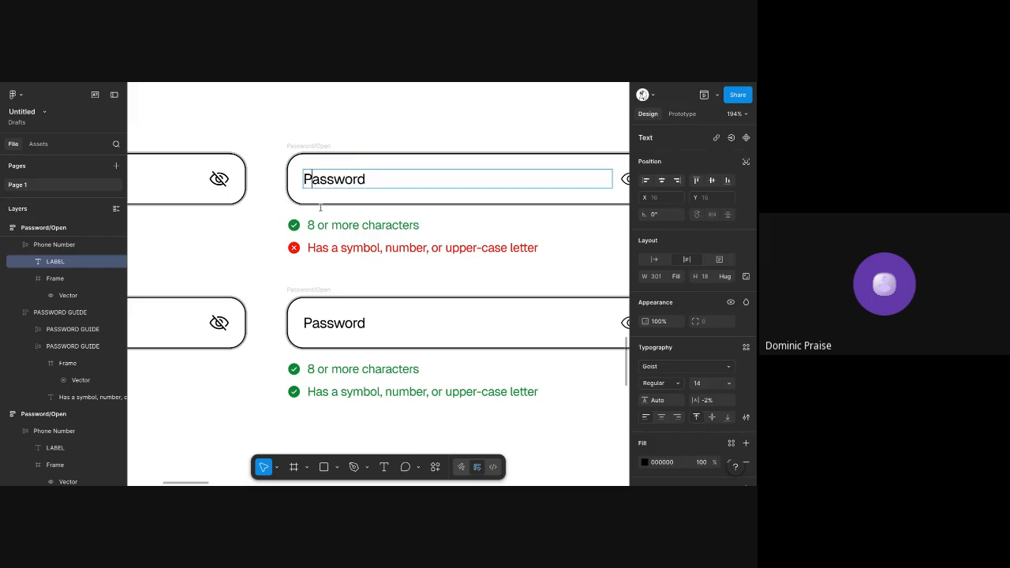
key(Delete)
text(p)
double_click(346, 226)
click(335, 106)
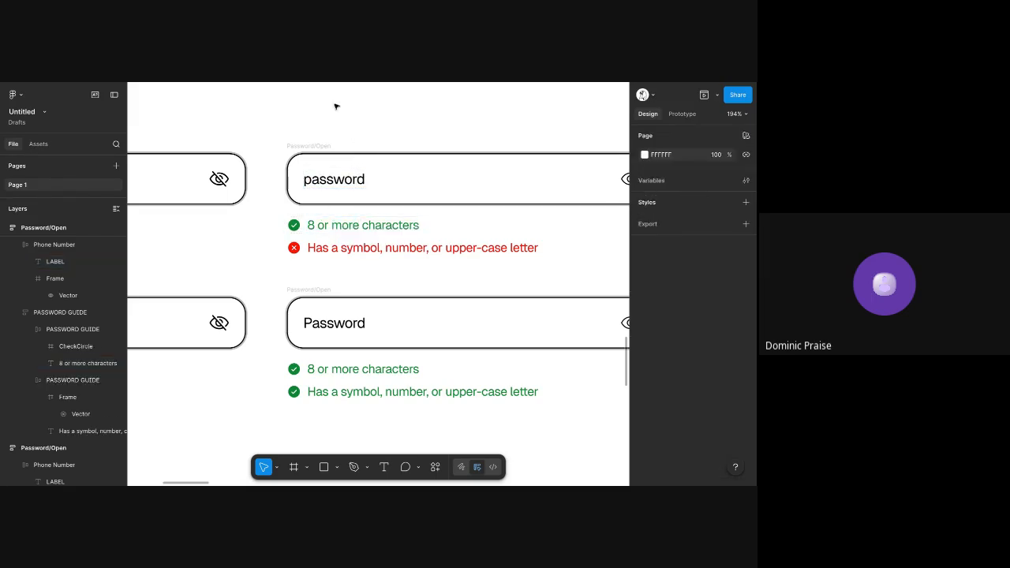
scroll(377, 198, down, 5)
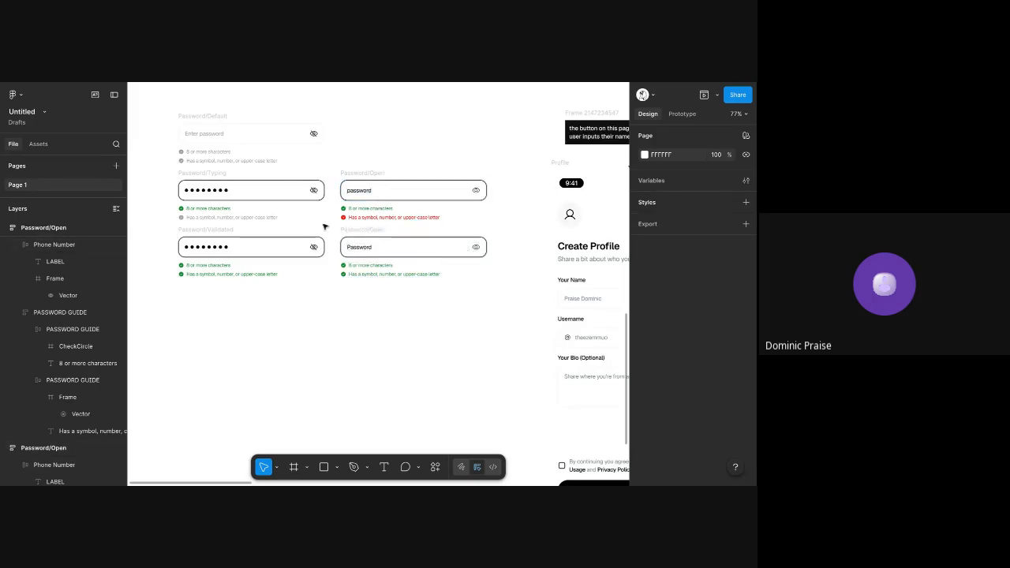
Examine the Password default, typing, validated and open frames along with their guide rows
click(371, 175)
scroll(369, 173, up, 3)
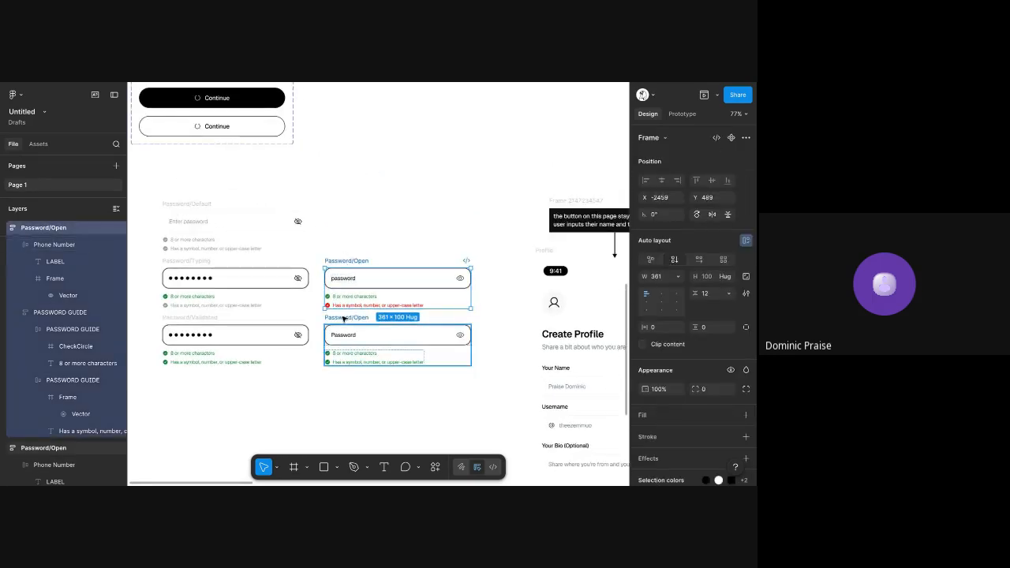
click(344, 336)
click(186, 320)
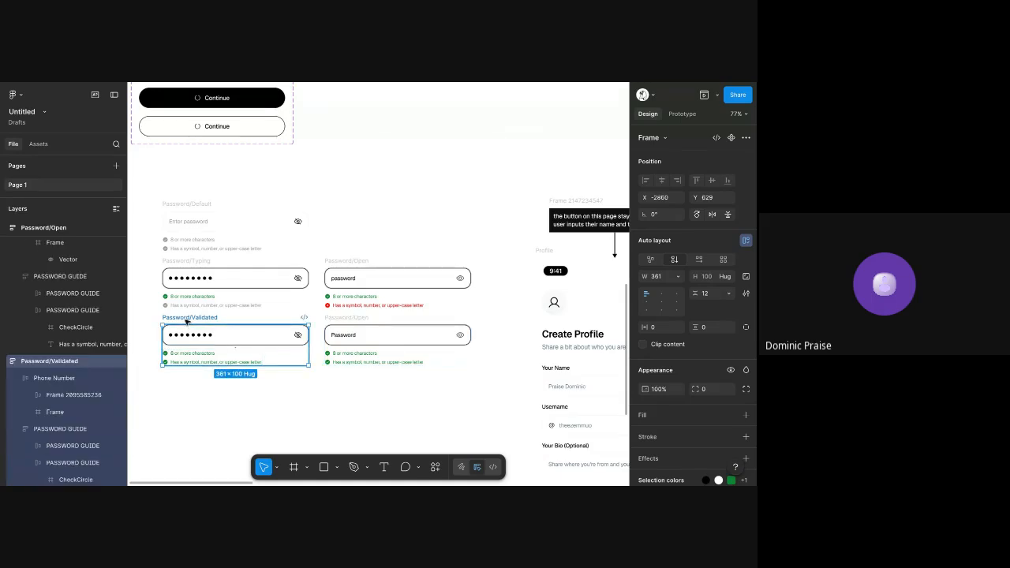
click(408, 142)
scroll(340, 276, up, 3)
scroll(340, 276, left, 1)
scroll(341, 277, down, 1)
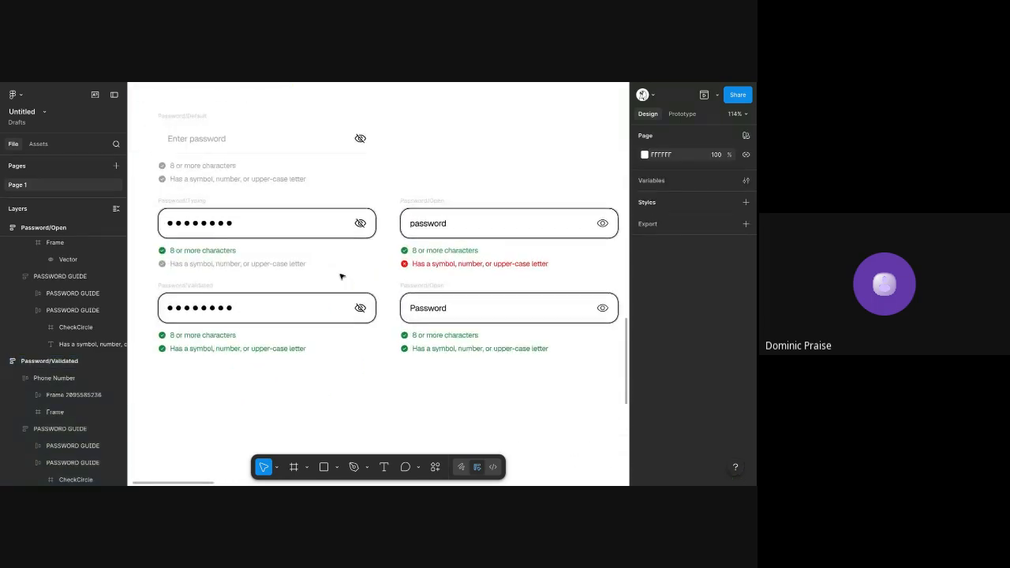
scroll(340, 276, down, 2)
Combine all five Password state frames into one component set
drag(178, 137, 595, 392)
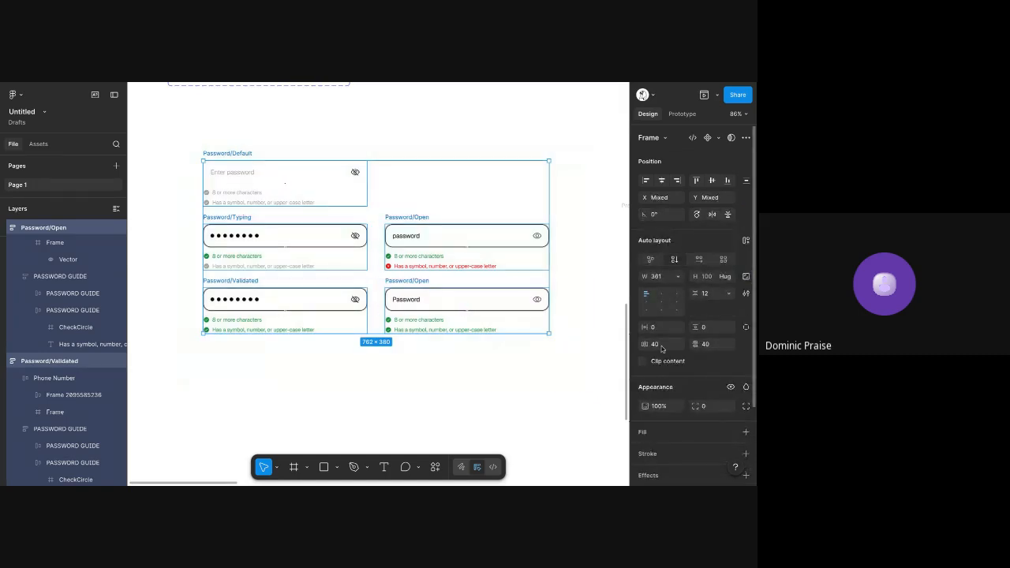
click(718, 139)
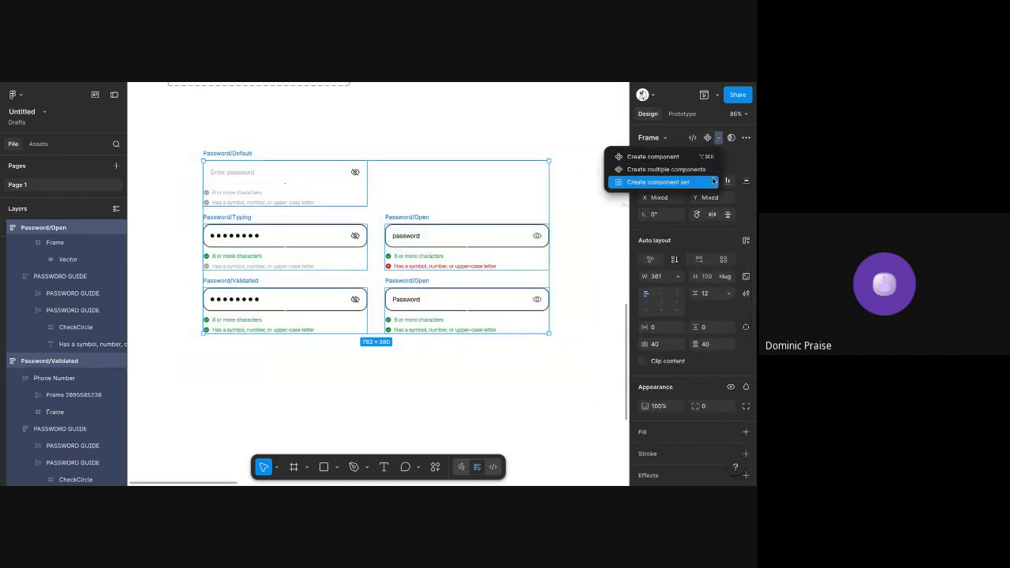
click(713, 182)
click(561, 135)
scroll(562, 135, up, 2)
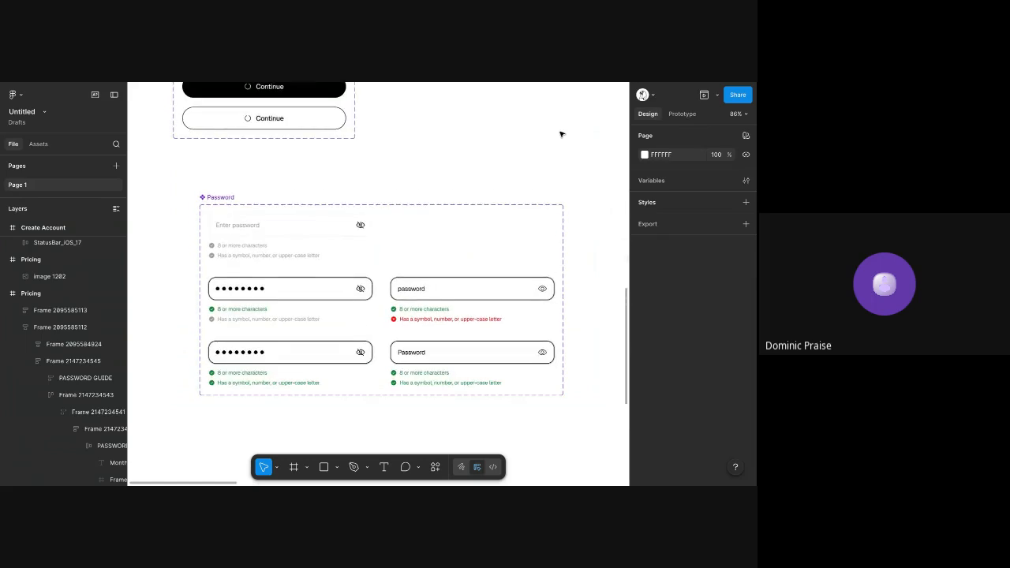
Move the Password component set to the free canvas area left of the Button component set
scroll(560, 134, down, 3)
scroll(562, 134, up, 3)
scroll(509, 137, down, 2)
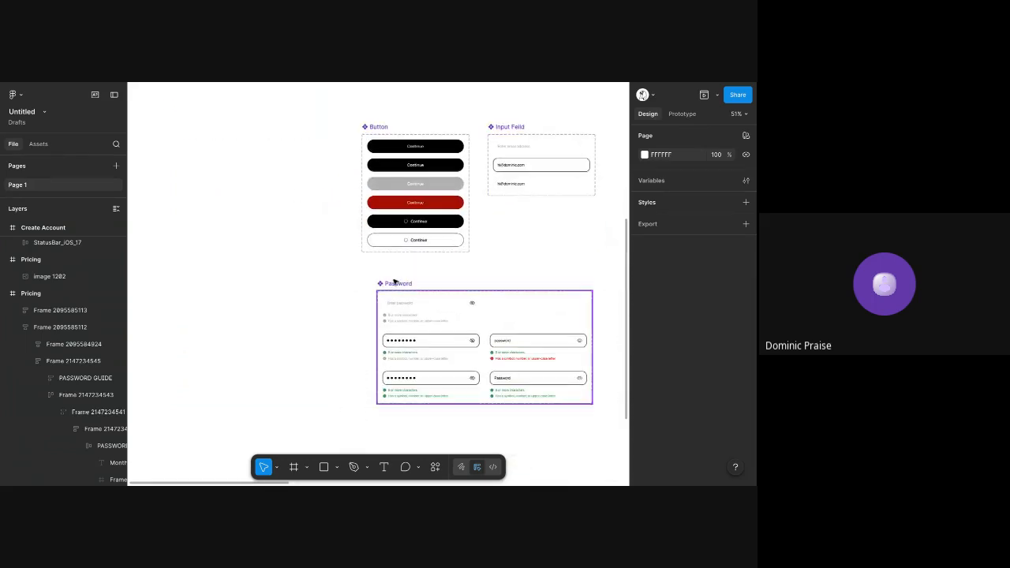
drag(396, 282, 153, 129)
Copy the Password set's Open variant that has the red symbol, number, or upper-case row
click(266, 198)
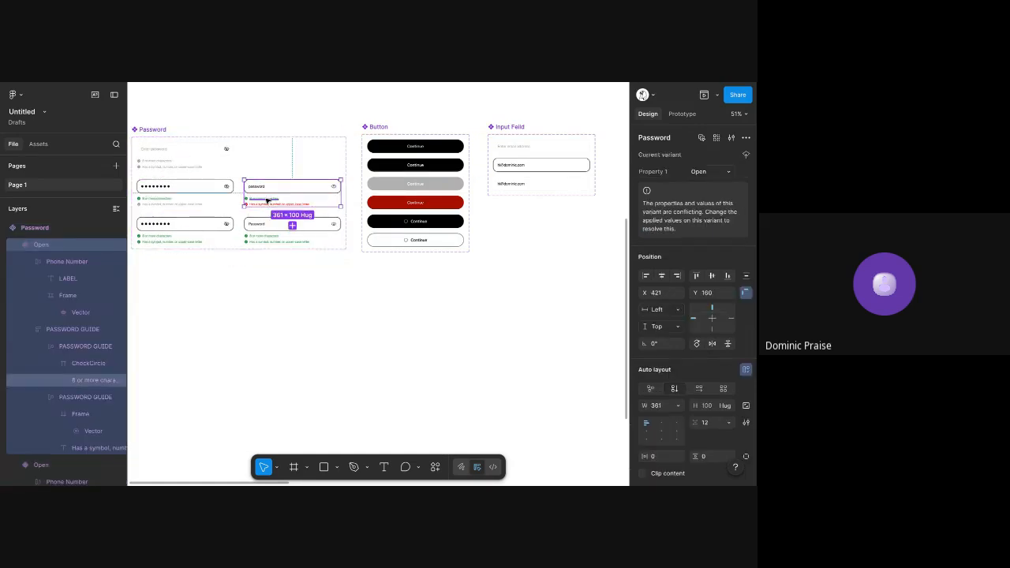
scroll(266, 199, right, 5)
scroll(333, 218, down, 2)
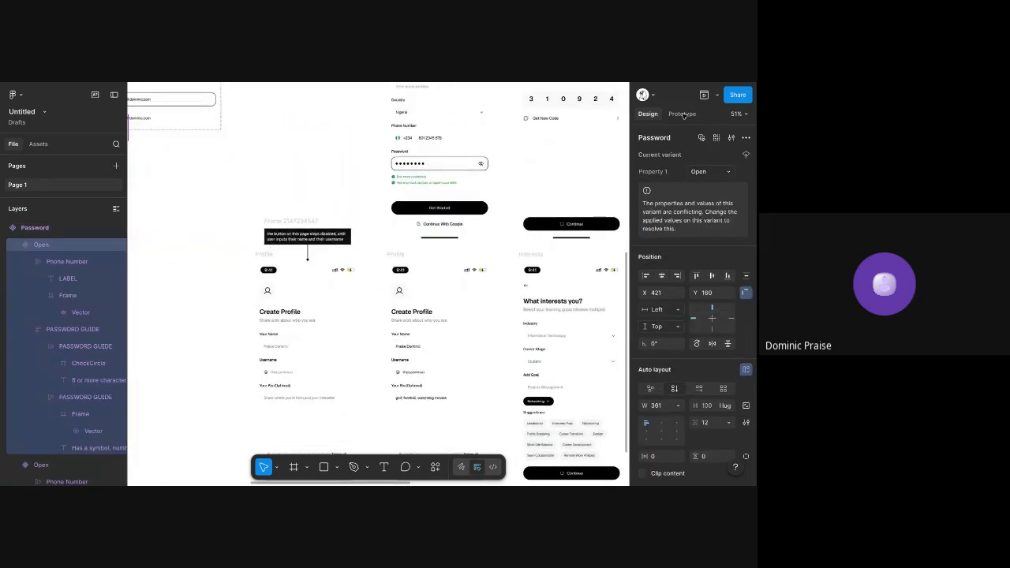
Change the page background colour to light grey CECECE
key(Escape)
click(644, 155)
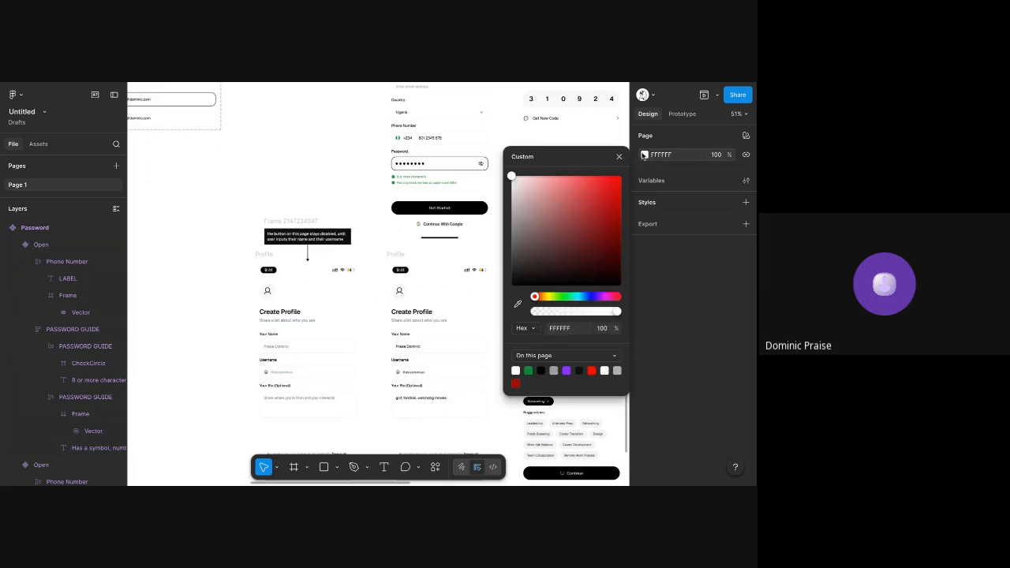
drag(550, 206, 452, 206)
Try pasting the copied Open variant into the Create Account form and deleting the old password section and its guide
scroll(430, 284, up, 3)
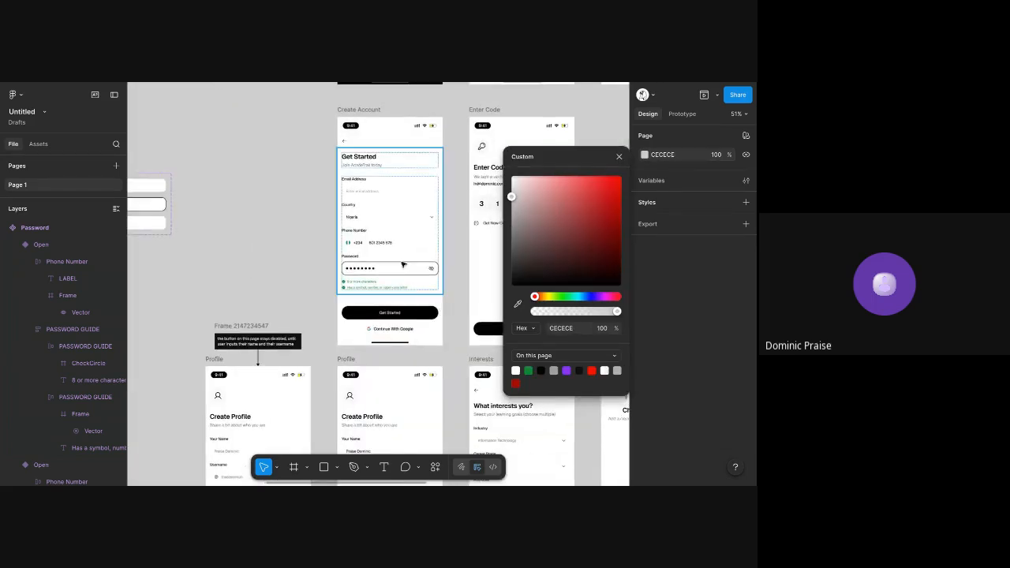
click(396, 257)
double_click(398, 272)
scroll(398, 273, up, 4)
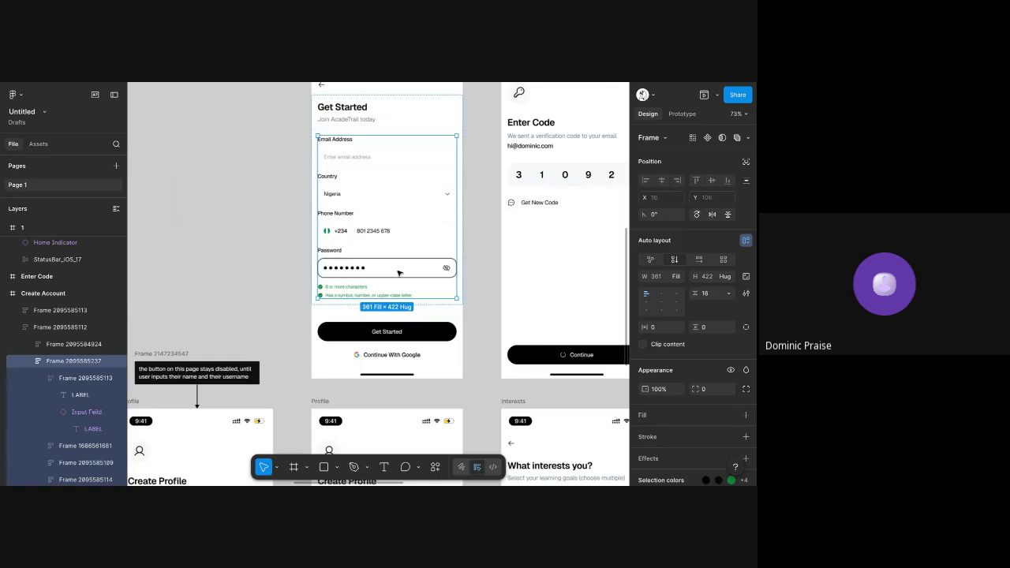
key(ctrl+v)
click(373, 264)
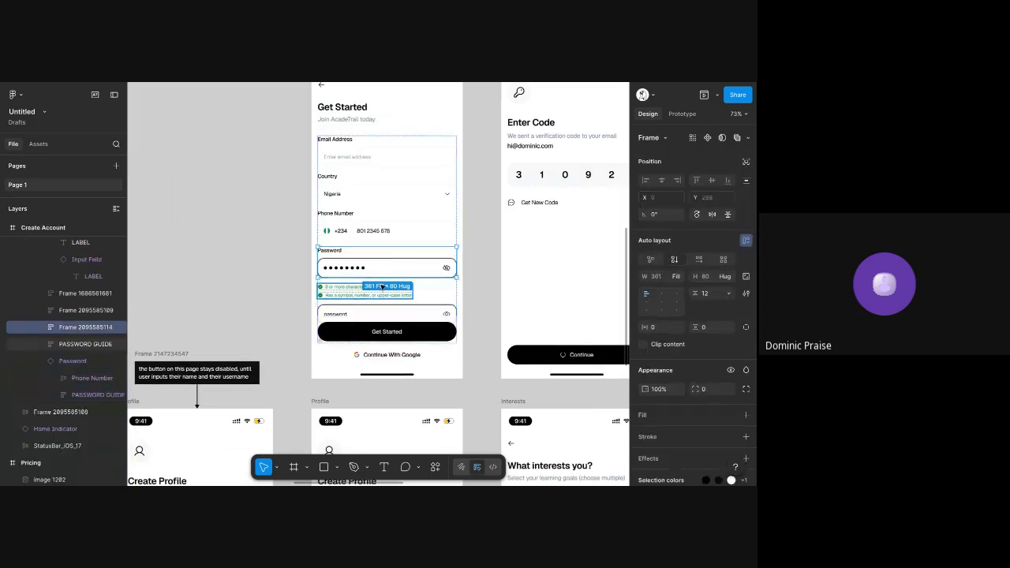
key(Delete)
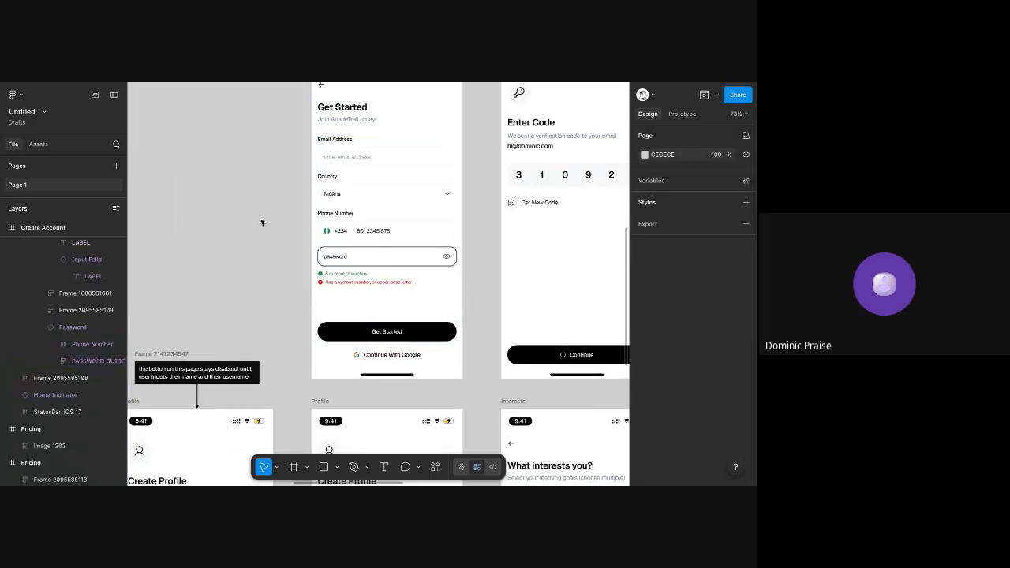
Undo deleting the old password section and guide, and remove the pasted Open variant from the Create Account form
key(ctrl+z)
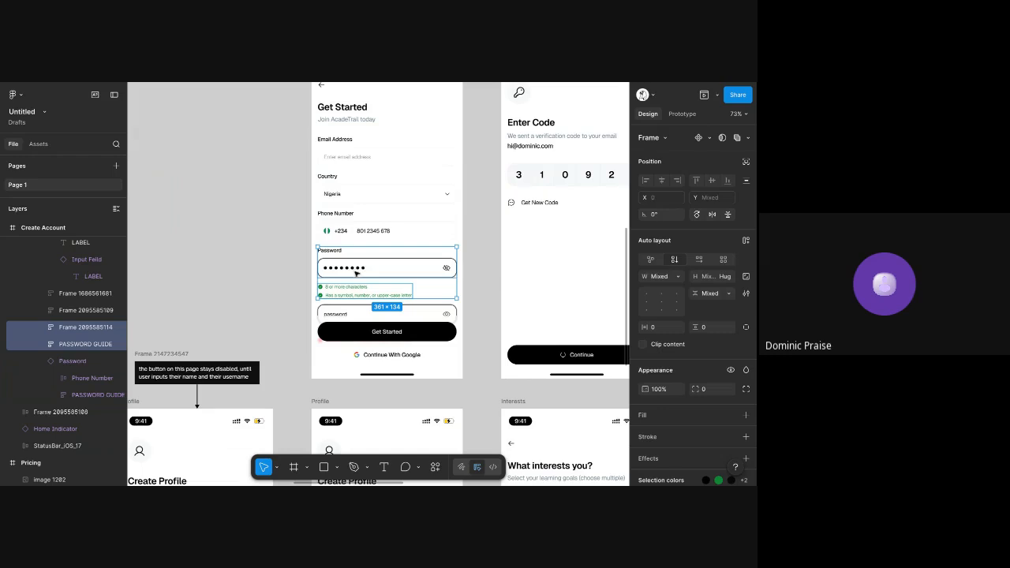
click(332, 310)
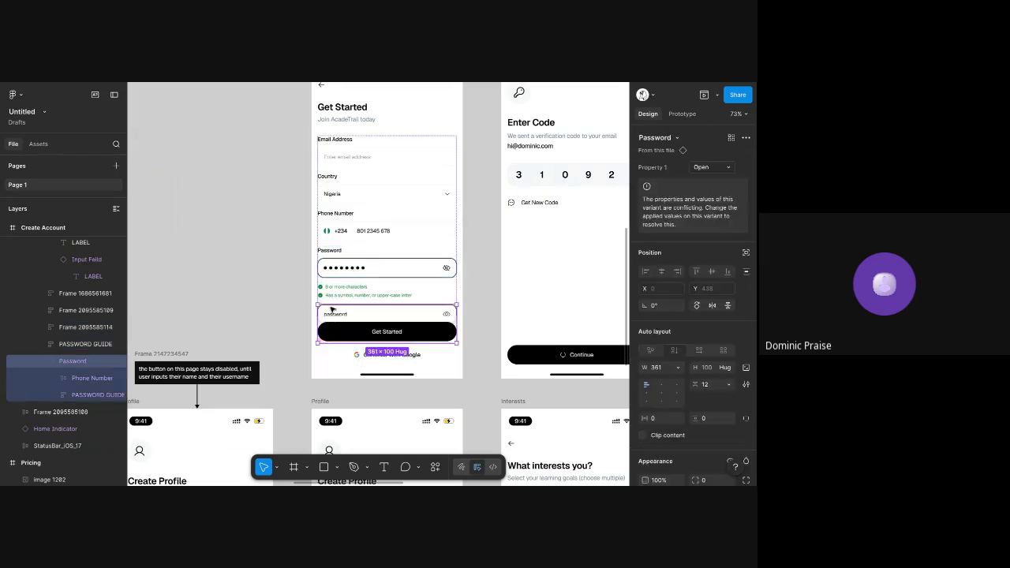
key(Delete)
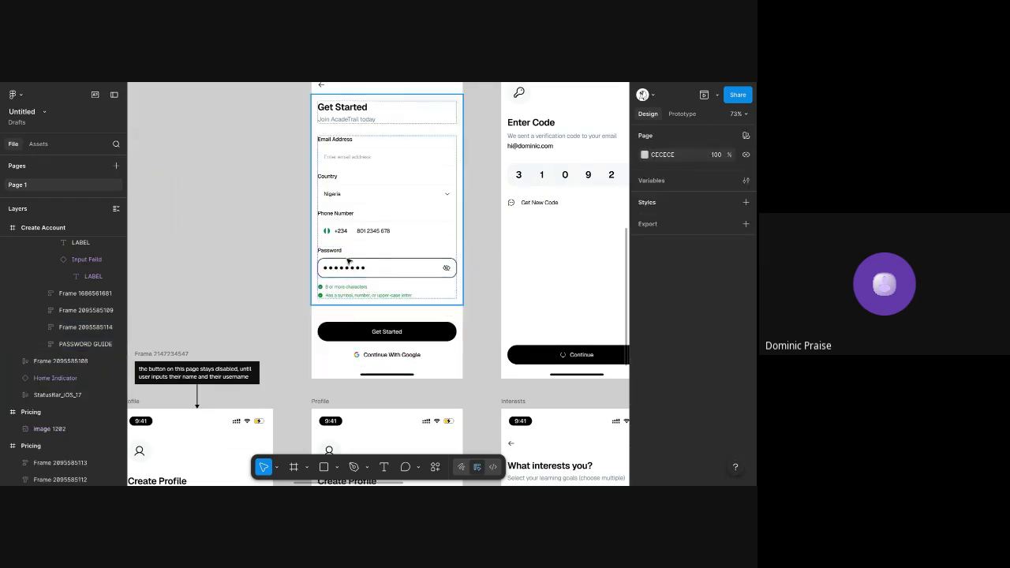
Replace the masked input below the Password label on Create Account with the copied Open variant, keeping the label
click(349, 261)
double_click(348, 261)
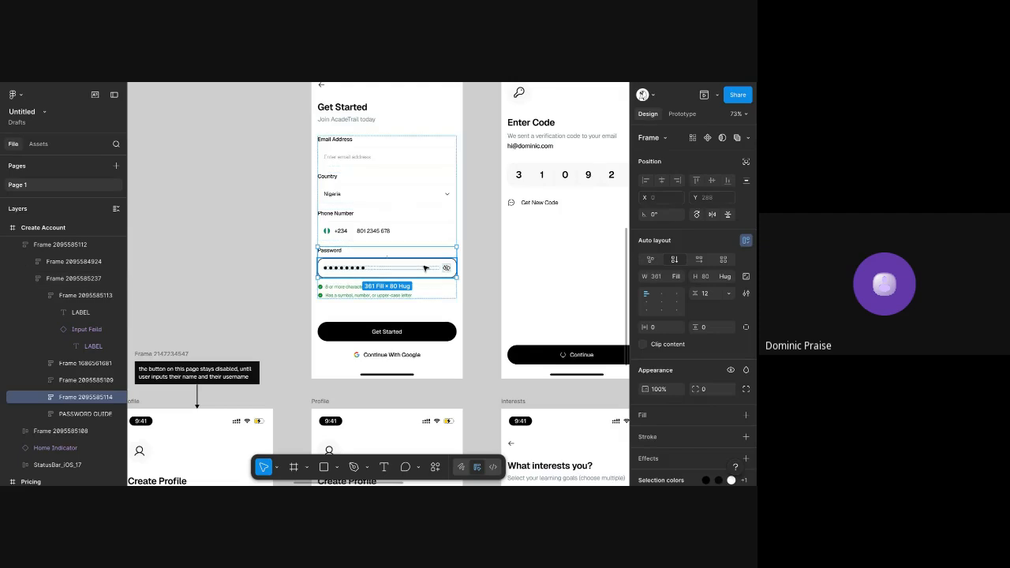
key(ctrl+v)
click(344, 275)
key(Delete)
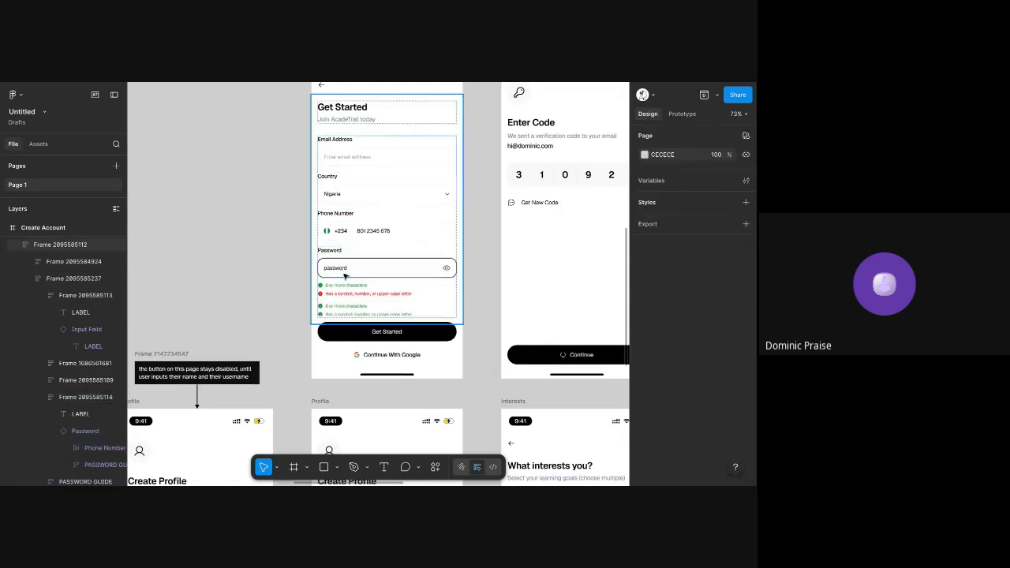
Delete the old all-green password guide beneath the new password component on Create Account
click(356, 295)
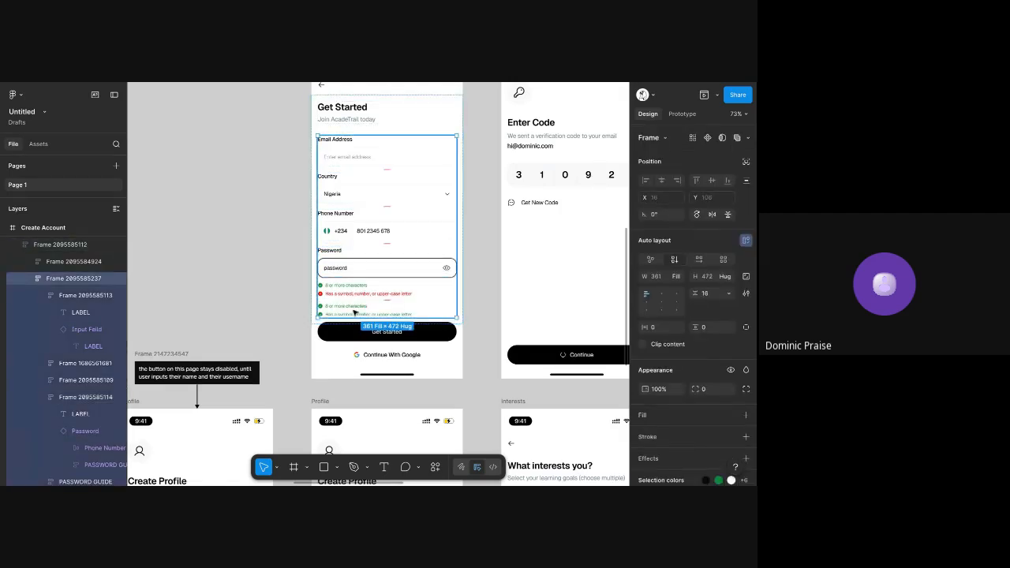
double_click(354, 311)
key(Delete)
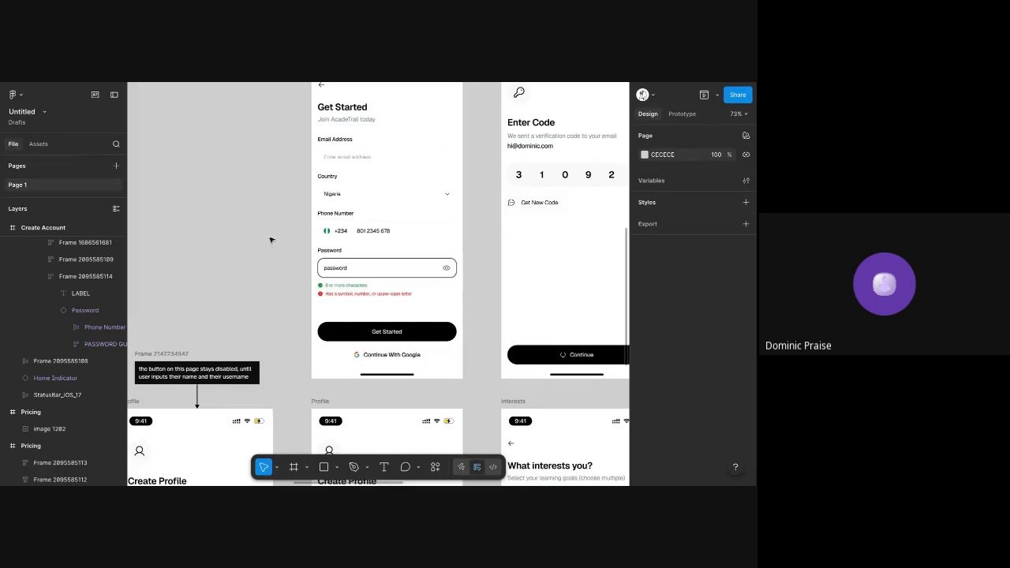
Review the password error state on Create Account and compare it with the Password and Button component sets
ctrl+scroll(360, 247, up, 5)
ctrl+scroll(362, 250, down, 4)
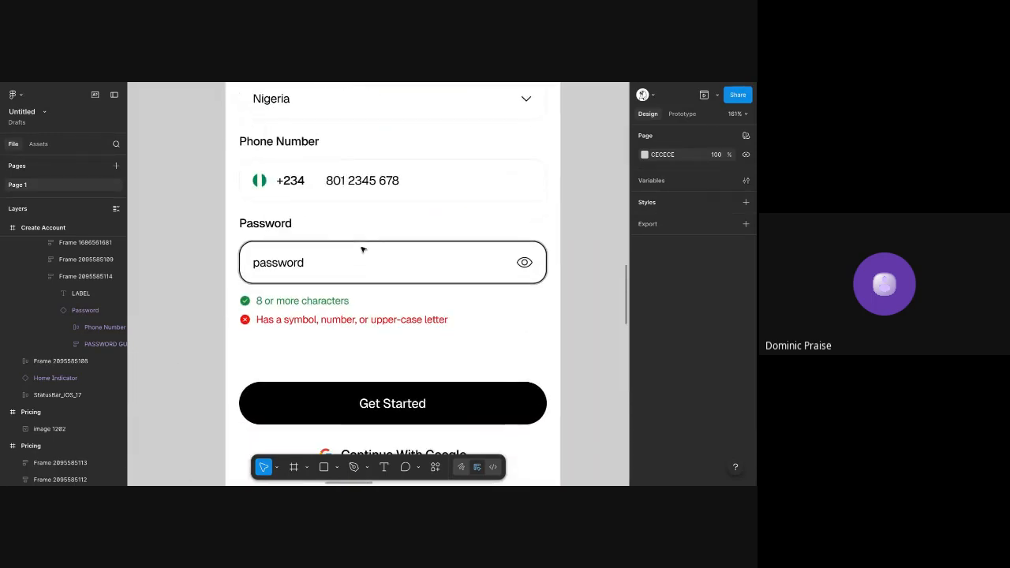
ctrl+scroll(362, 250, down, 3)
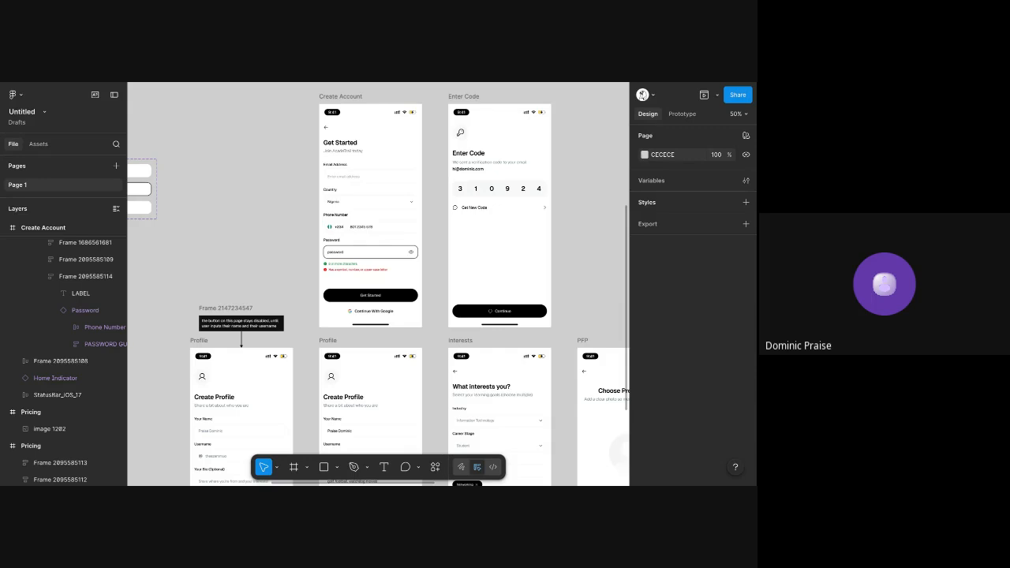
ctrl+scroll(362, 250, down, 3)
ctrl+scroll(362, 250, up, 4)
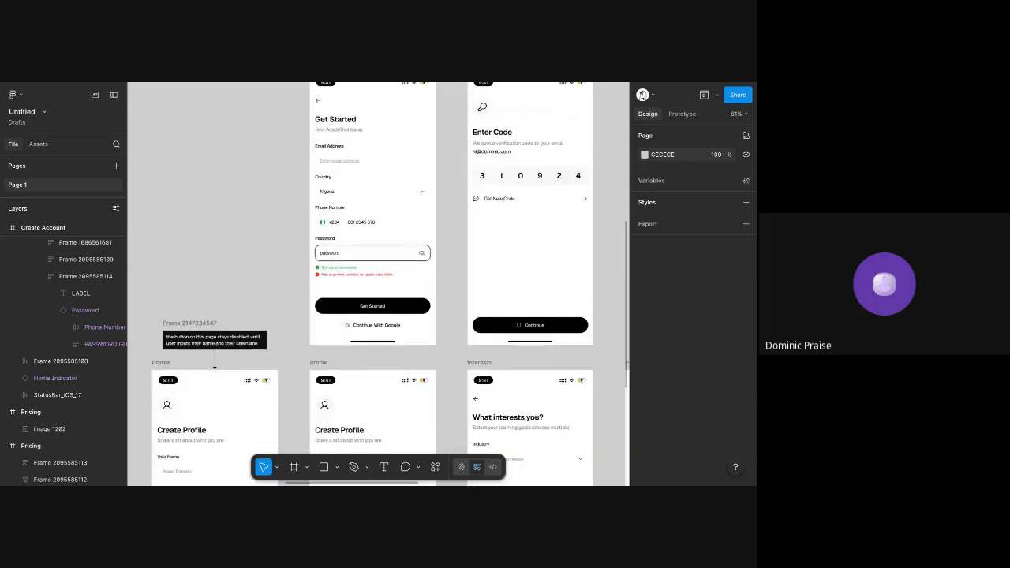
scroll(363, 250, left, 2)
scroll(362, 251, left, 3)
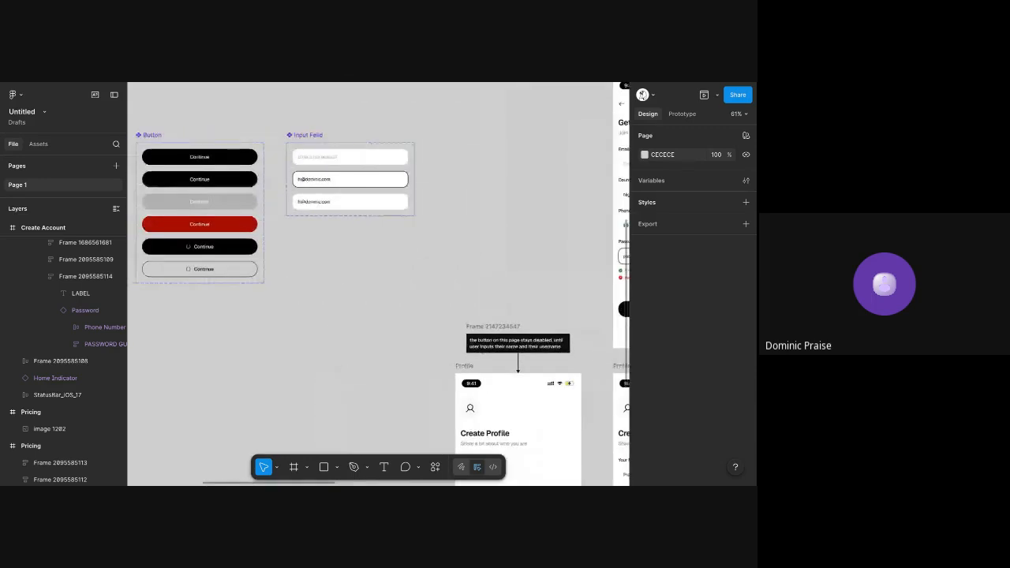
scroll(250, 185, left, 5)
ctrl+scroll(250, 184, up, 1)
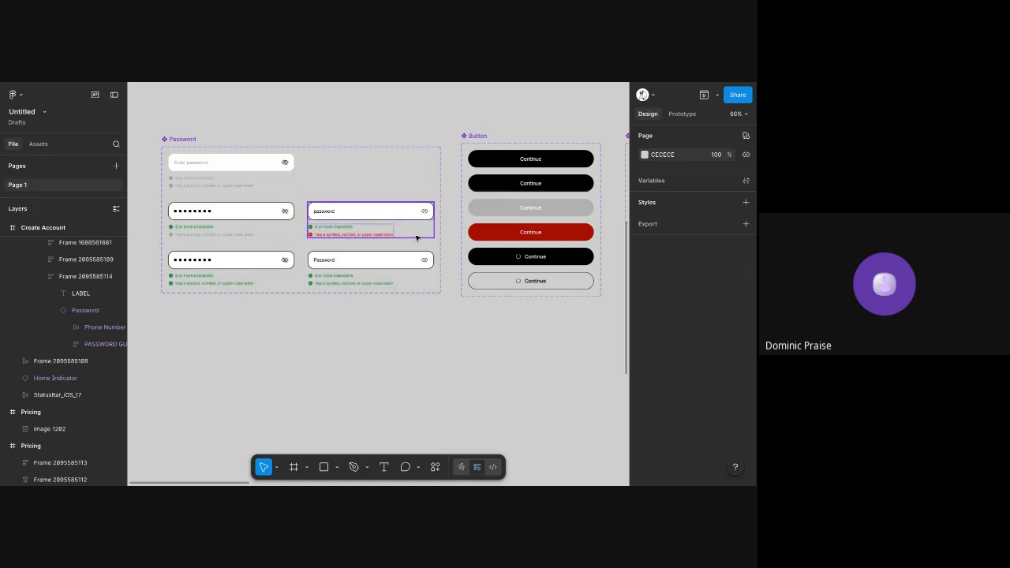
ctrl+scroll(415, 235, up, 3)
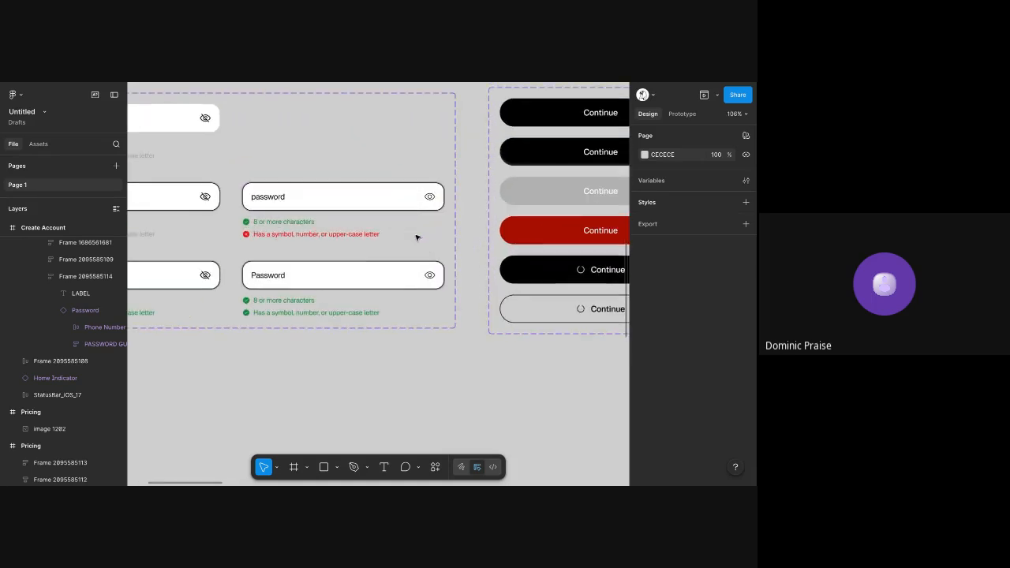
ctrl+scroll(417, 243, down, 4)
scroll(417, 244, right, 3)
scroll(417, 244, down, 1)
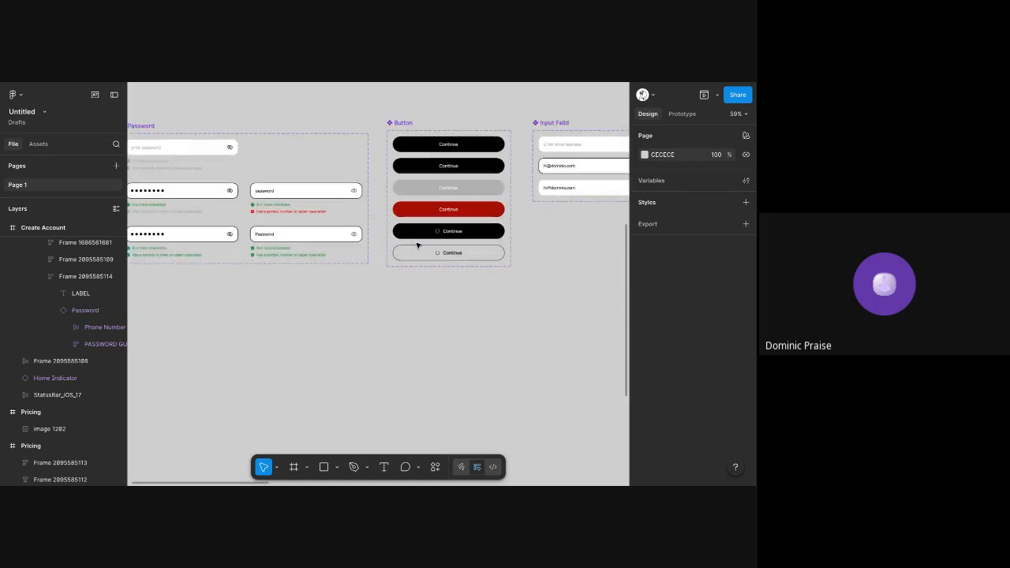
Look over the profile photo and interests screens, including the avatar options, goal chips, suggestions and loading buttons
scroll(417, 245, right, 10)
scroll(417, 245, down, 3)
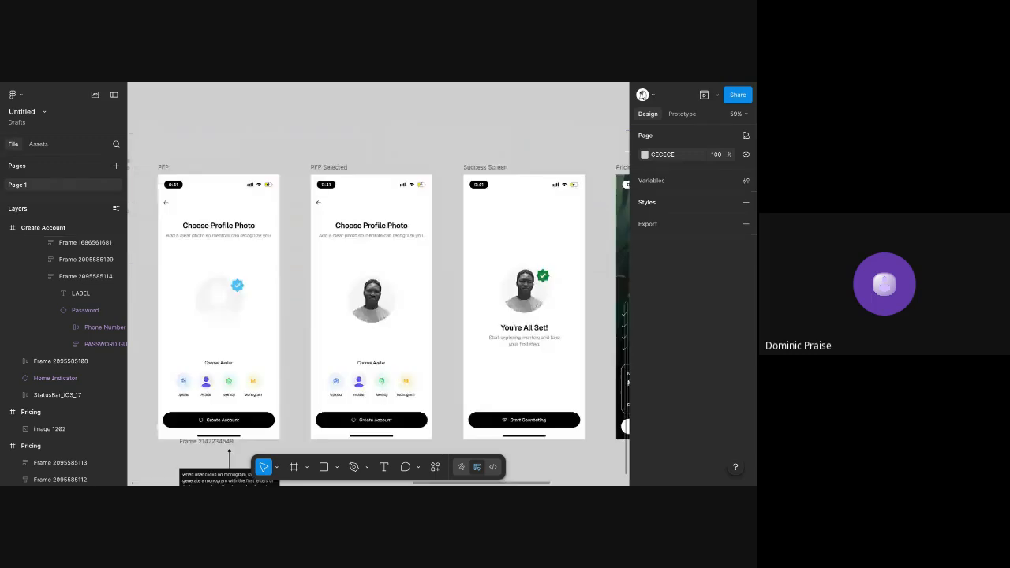
ctrl+scroll(325, 307, up, 5)
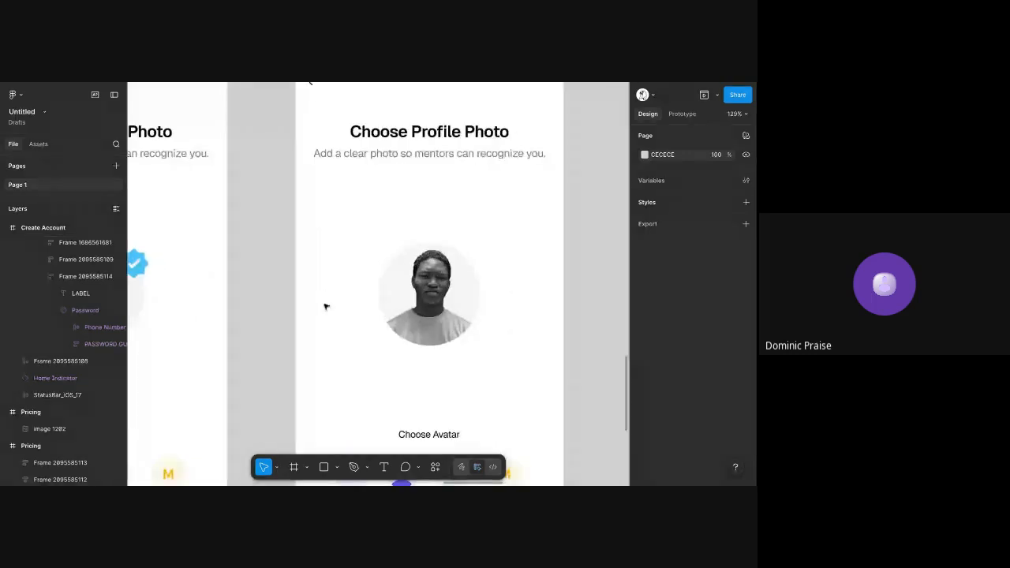
scroll(324, 307, left, 5)
scroll(303, 291, up, 1)
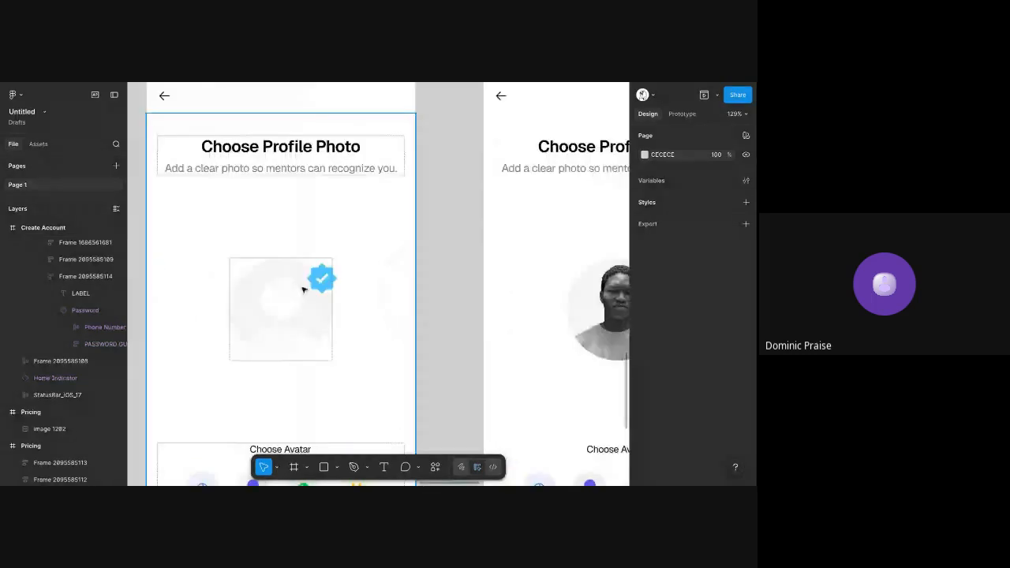
scroll(302, 289, left, 3)
scroll(300, 288, down, 2)
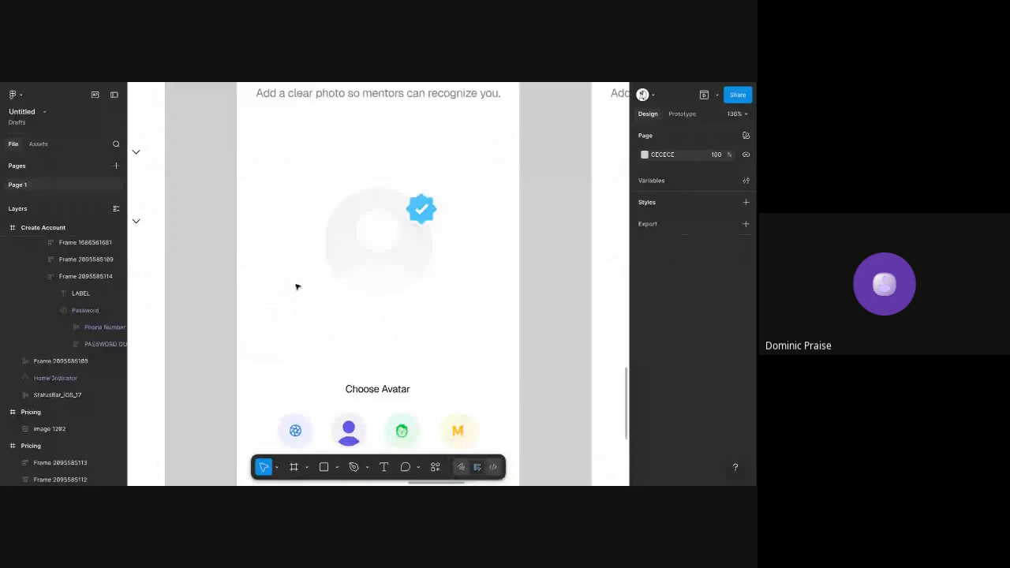
ctrl+scroll(387, 243, down, 5)
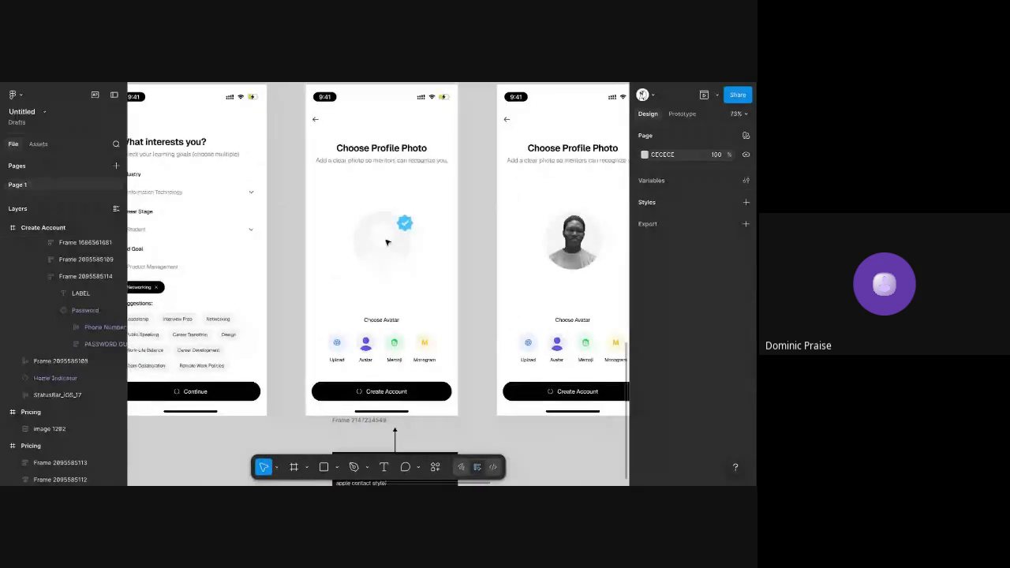
scroll(386, 242, left, 5)
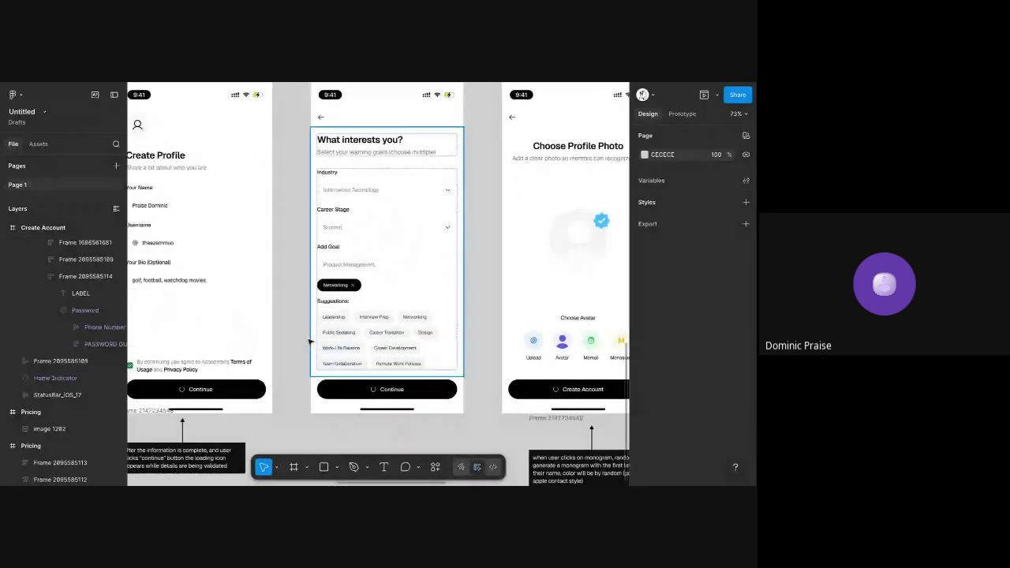
ctrl+scroll(366, 330, up, 5)
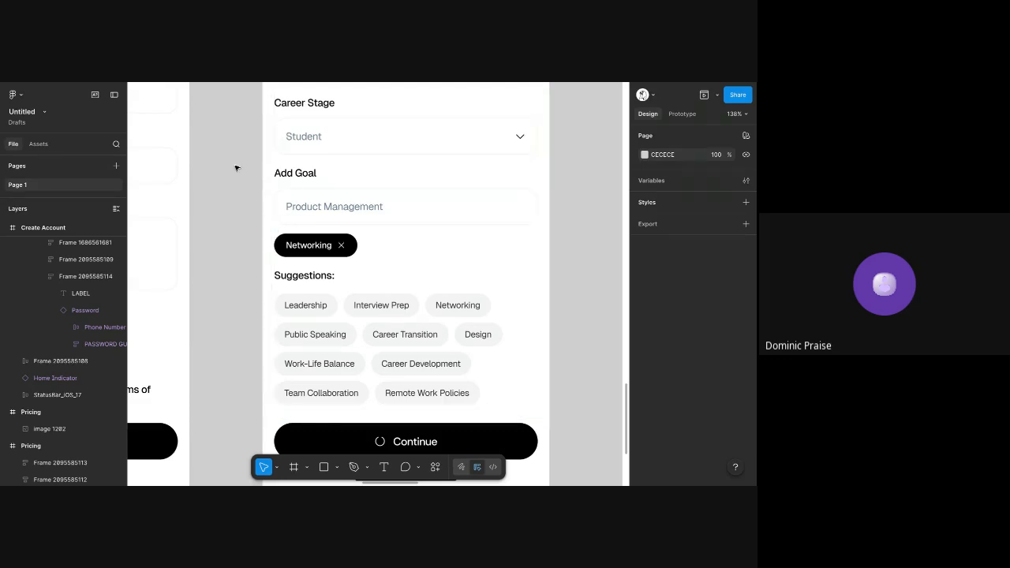
Switch from the onboarding screens to the My Assigment file and hide the editor interface around its canvas
ctrl+scroll(237, 166, down, 5)
ctrl+scroll(236, 168, down, 5)
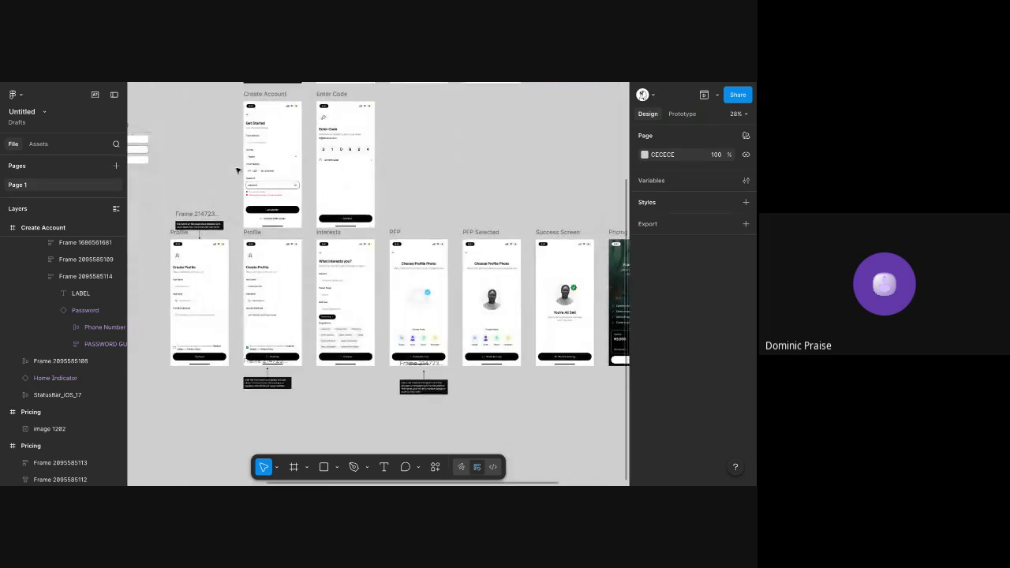
ctrl+scroll(238, 203, down, 2)
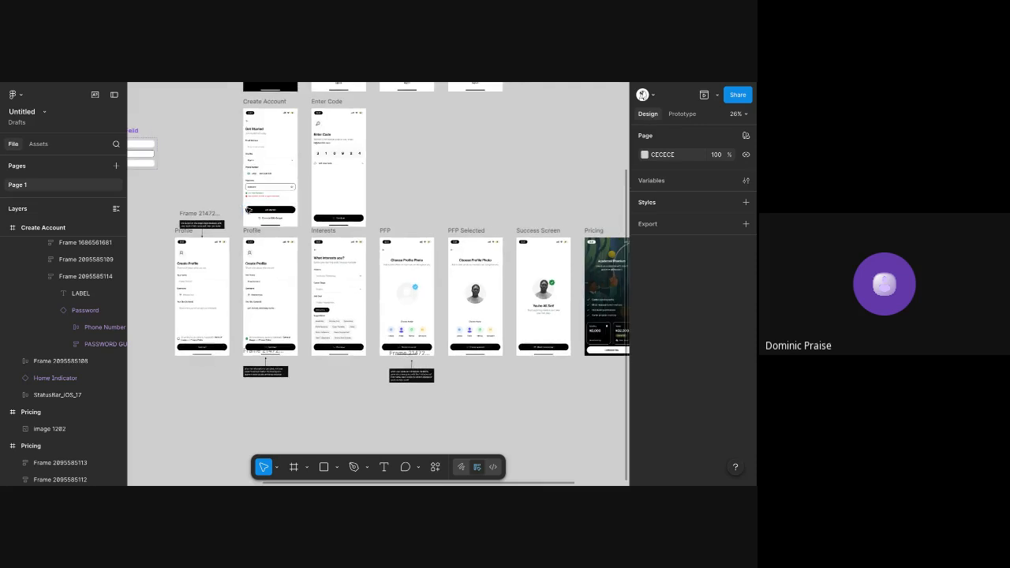
scroll(245, 208, left, 5)
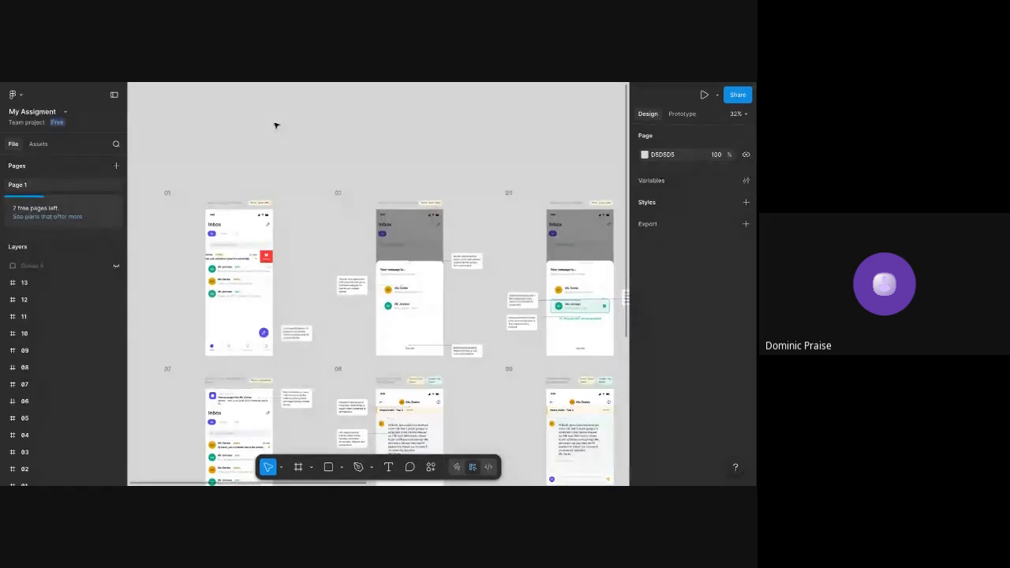
right_click(277, 124)
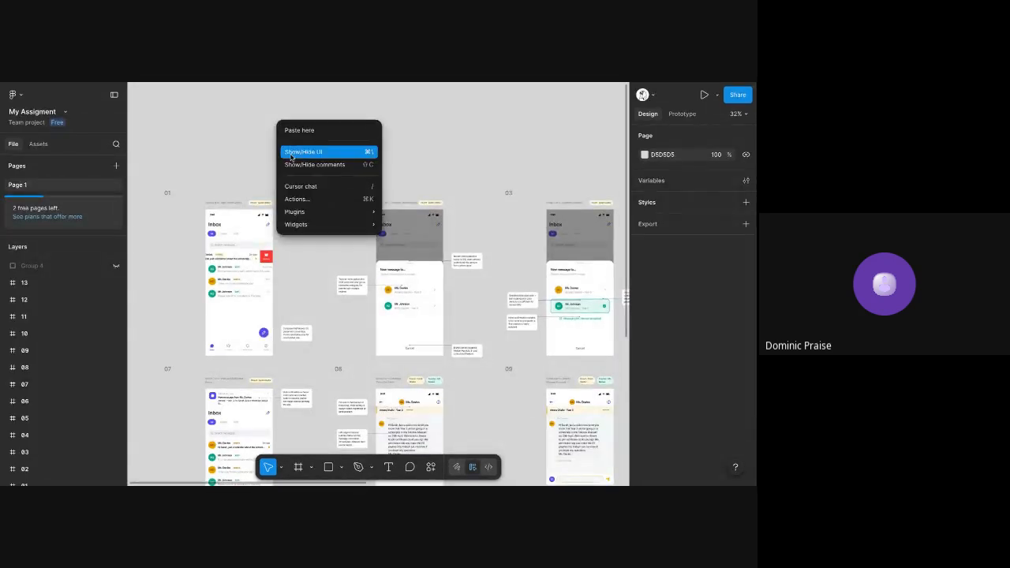
click(290, 157)
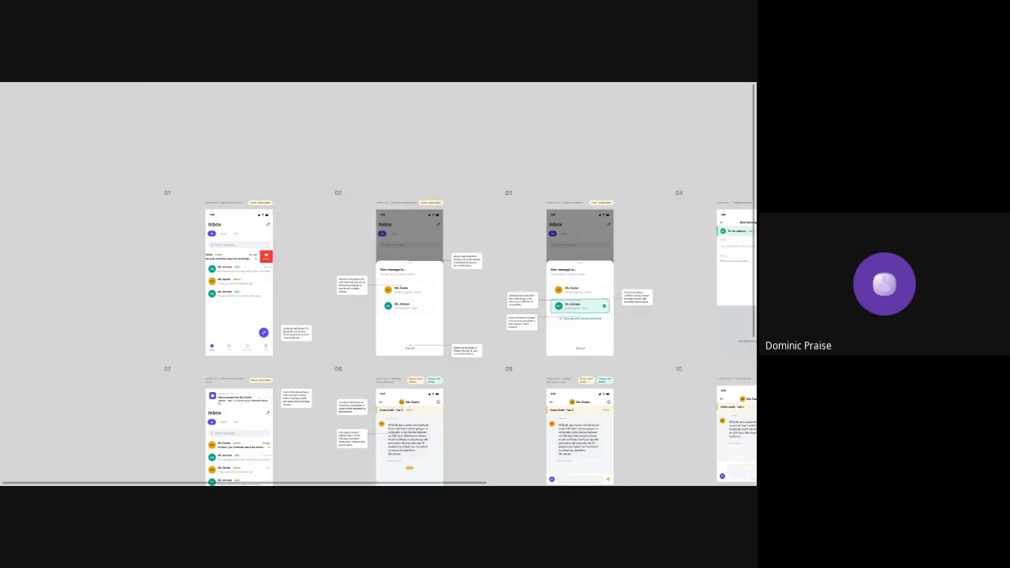
Examine the design-rationale notes on the Inbox and Recipient Selection Modal screens, especially the one about pairing teacher names with children
scroll(271, 258, up, 1)
scroll(271, 258, up, 3)
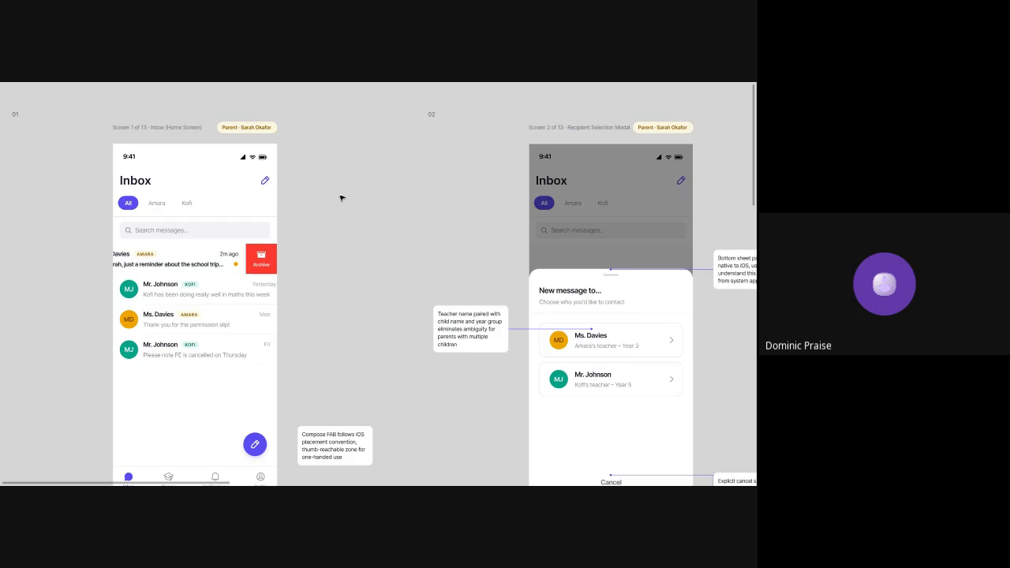
scroll(342, 198, down, 3)
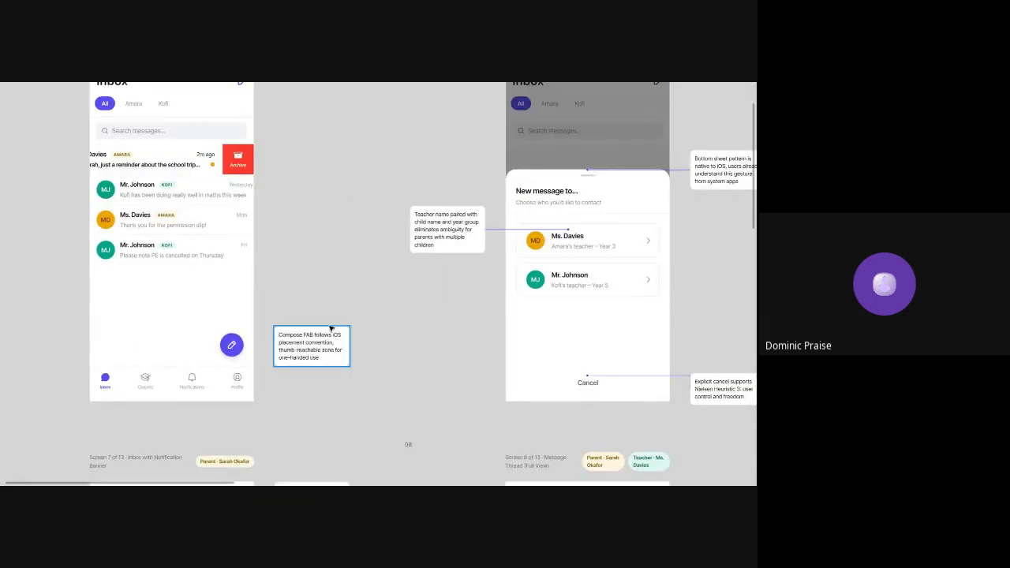
scroll(447, 238, right, 3)
scroll(447, 237, right, 3)
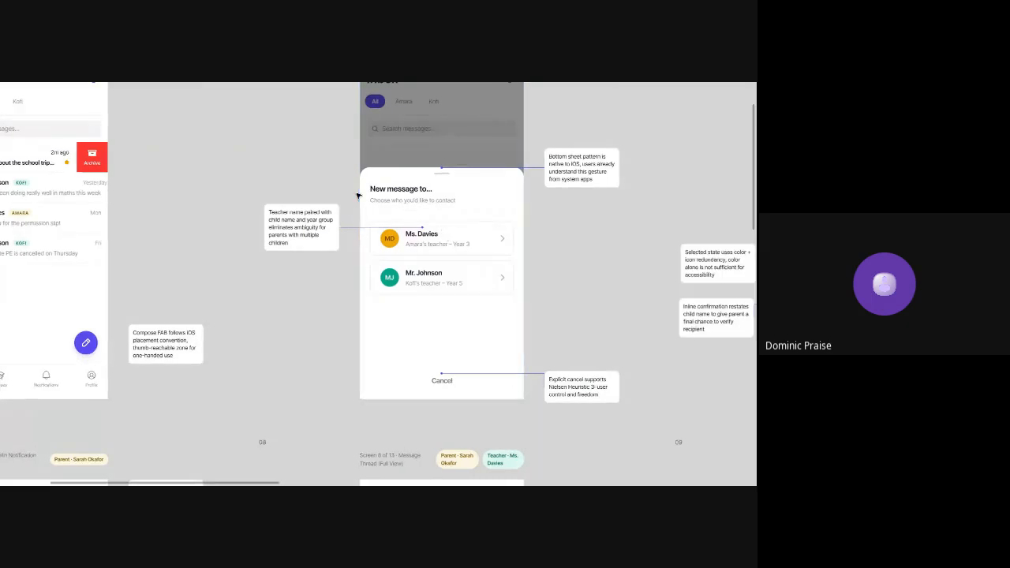
scroll(357, 196, up, 5)
scroll(357, 196, up, 5)
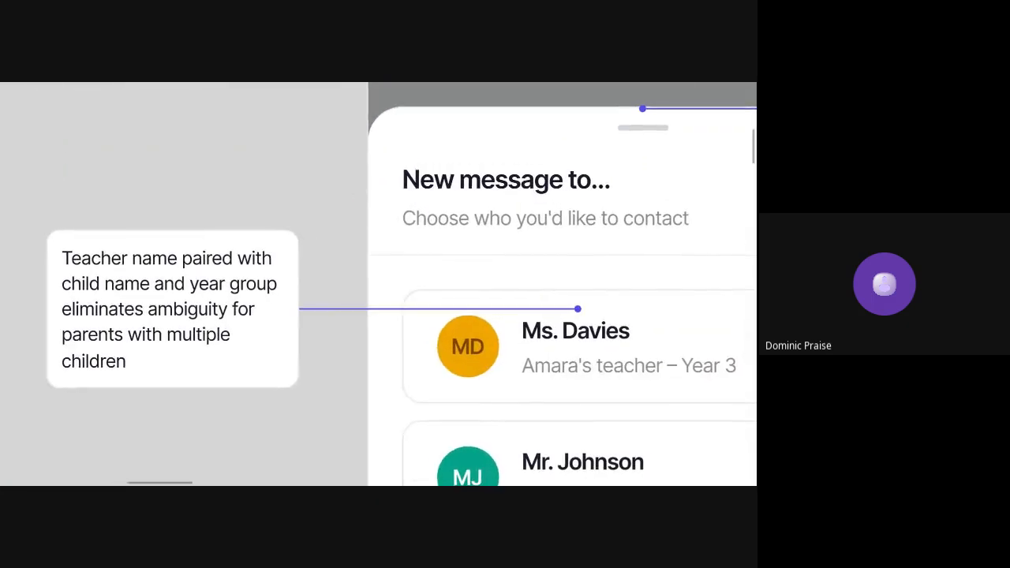
scroll(357, 195, down, 3)
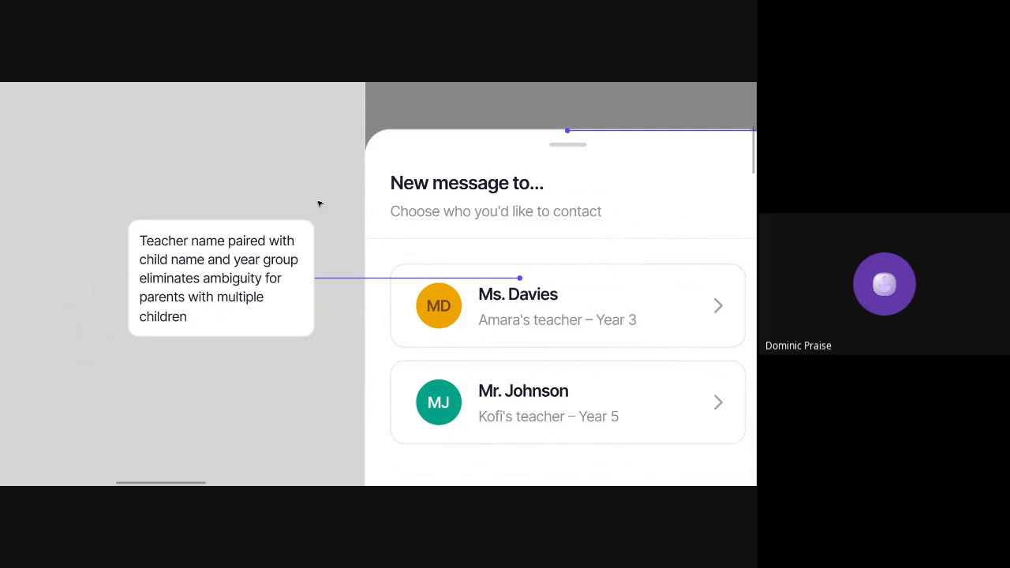
scroll(320, 203, down, 5)
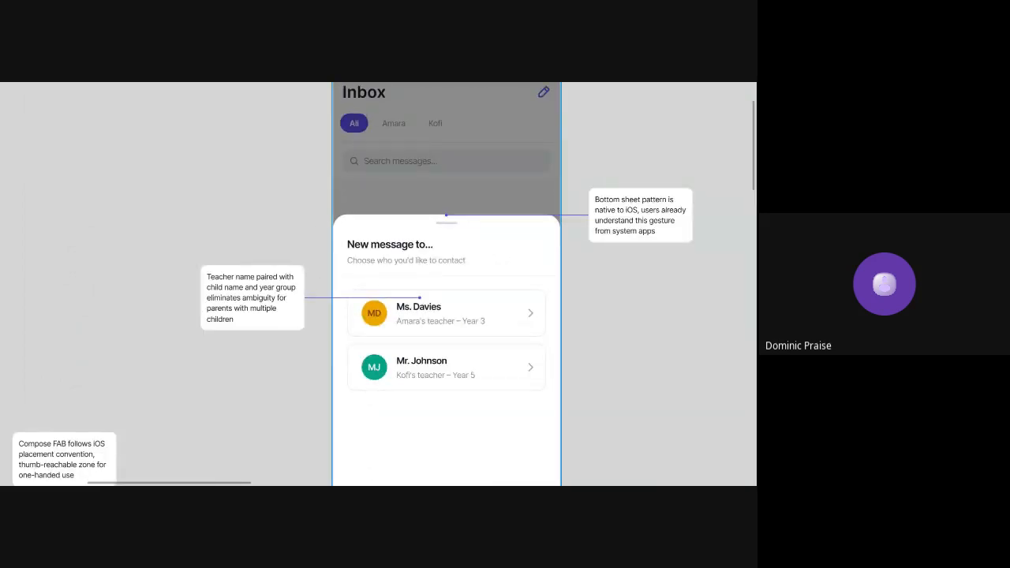
scroll(429, 264, up, 5)
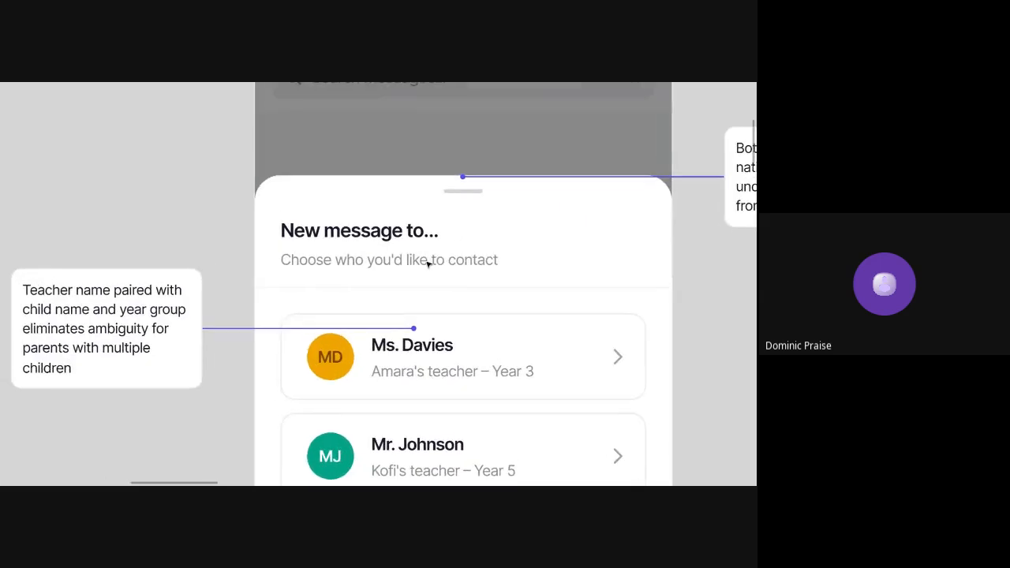
scroll(428, 264, down, 3)
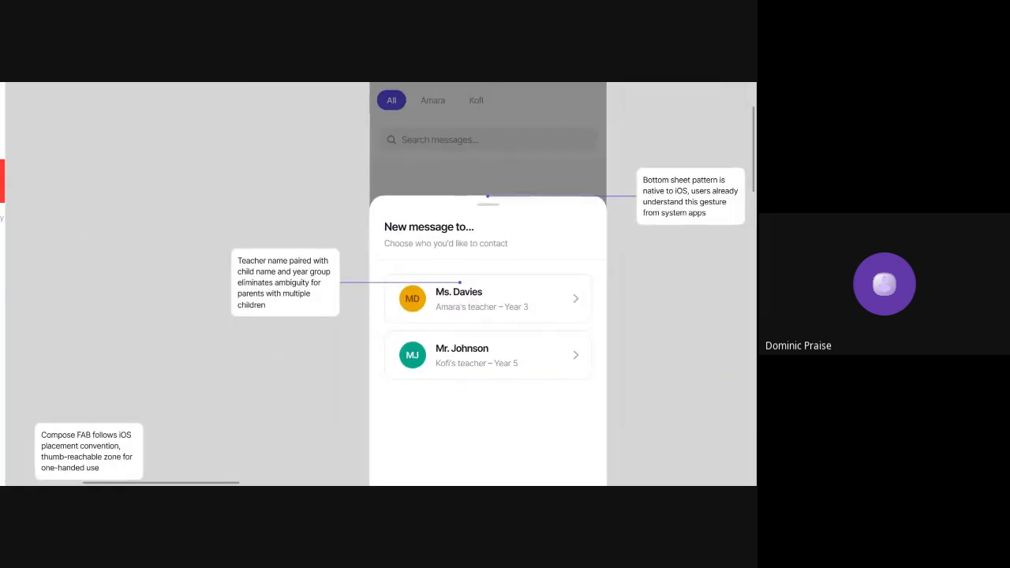
scroll(428, 264, down, 2)
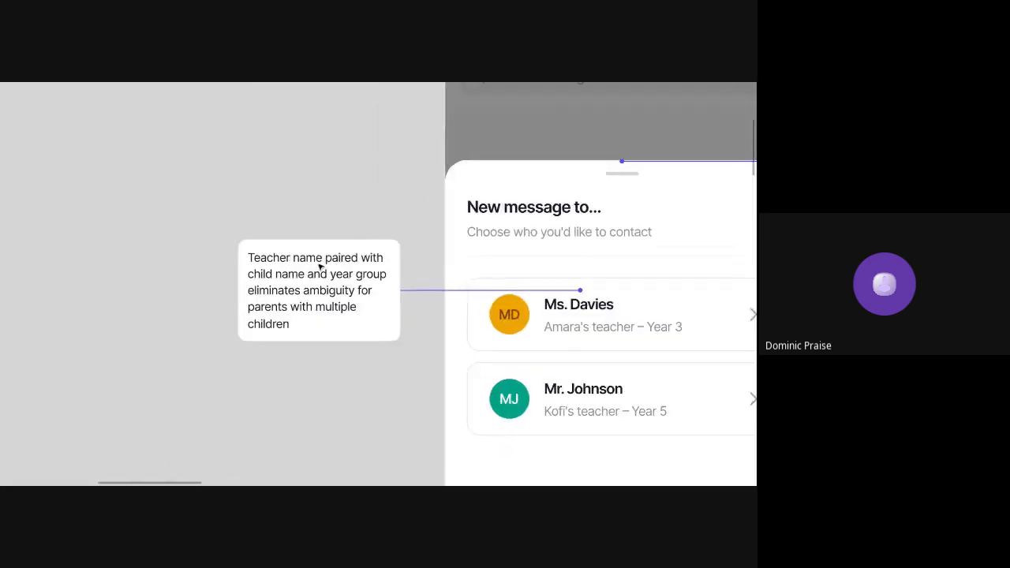
scroll(320, 269, up, 4)
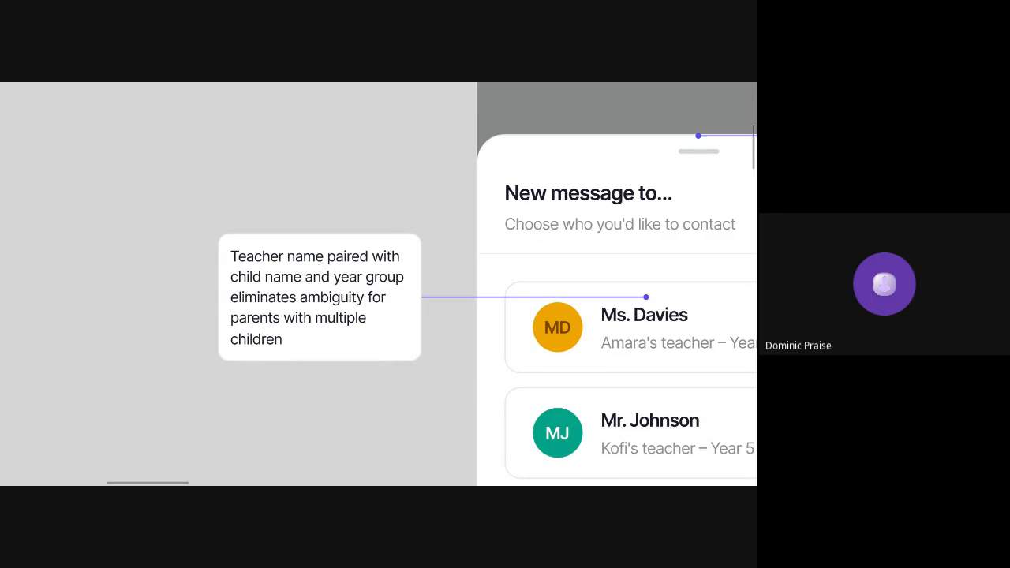
scroll(320, 268, right, 2)
scroll(319, 268, down, 1)
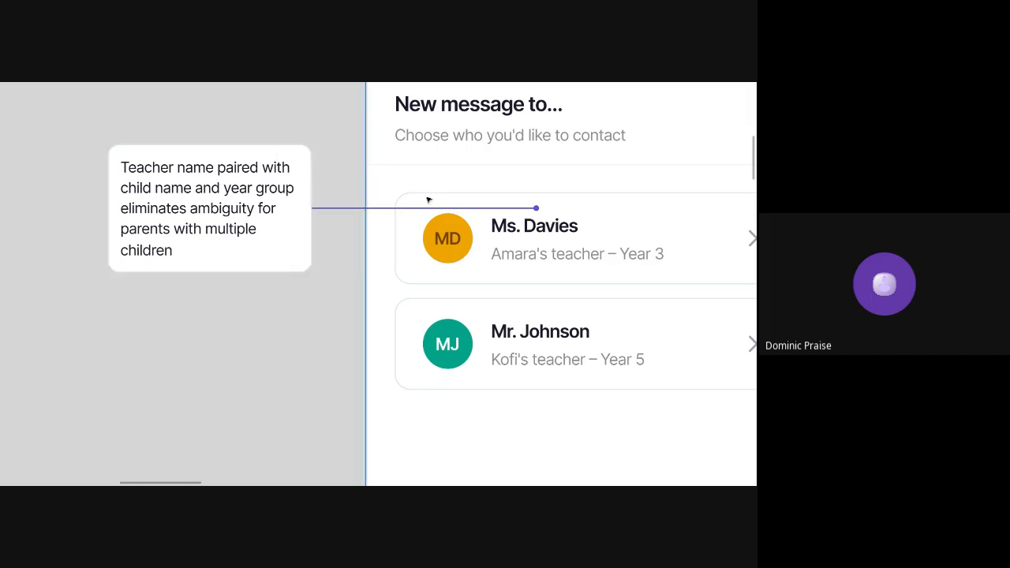
scroll(429, 199, right, 2)
scroll(428, 198, down, 1)
scroll(466, 211, left, 2)
scroll(465, 211, up, 1)
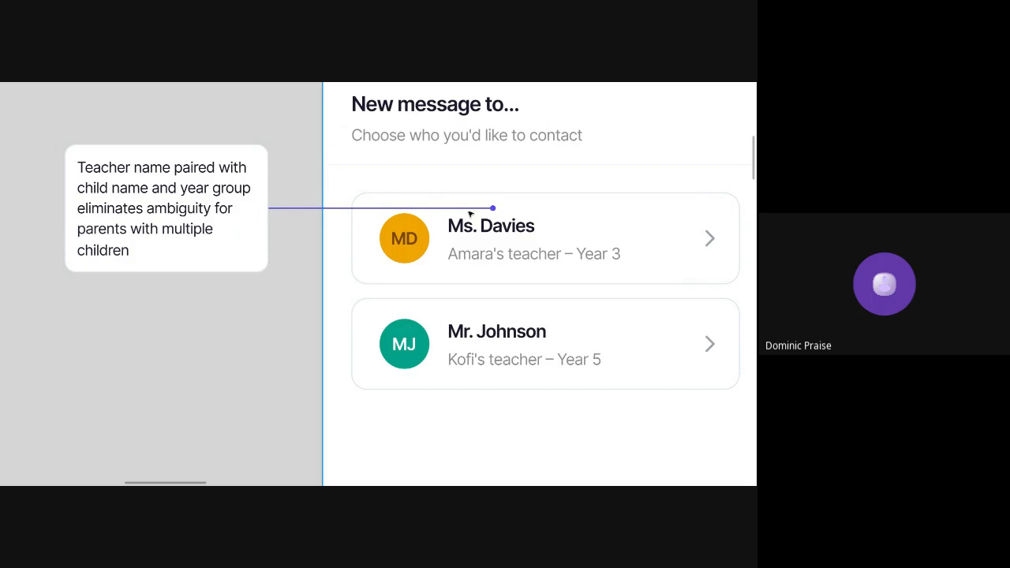
Read the notes beside the selected-recipient screen and compare them with the loading-button note in the Untitled file
scroll(469, 213, down, 10)
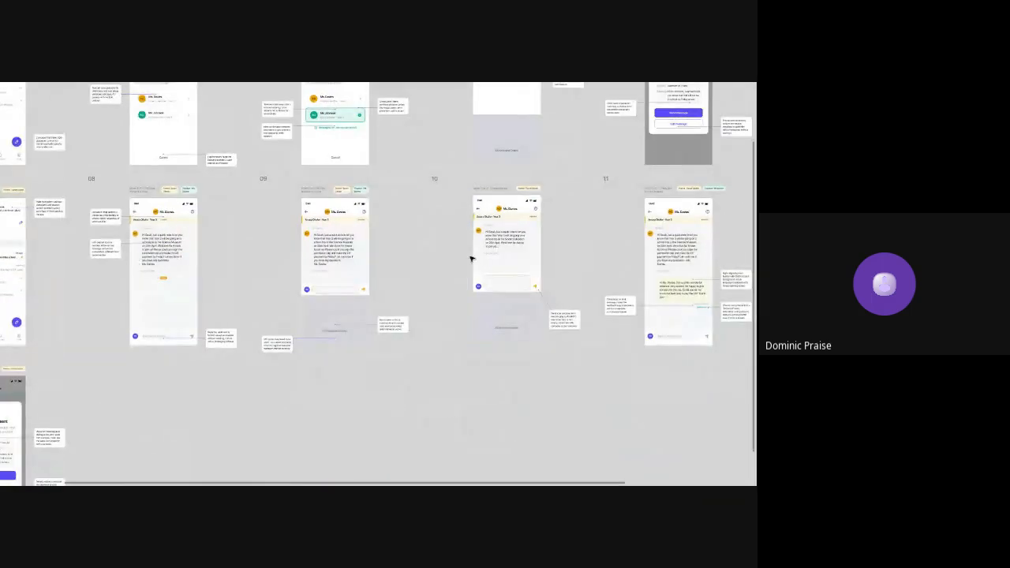
scroll(334, 225, up, 2)
scroll(337, 229, up, 5)
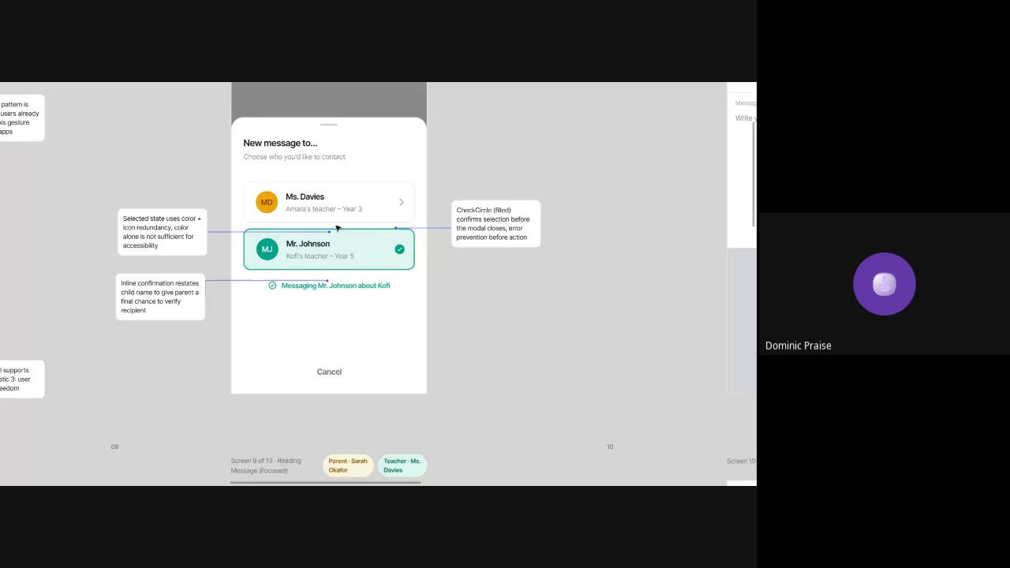
scroll(337, 229, up, 4)
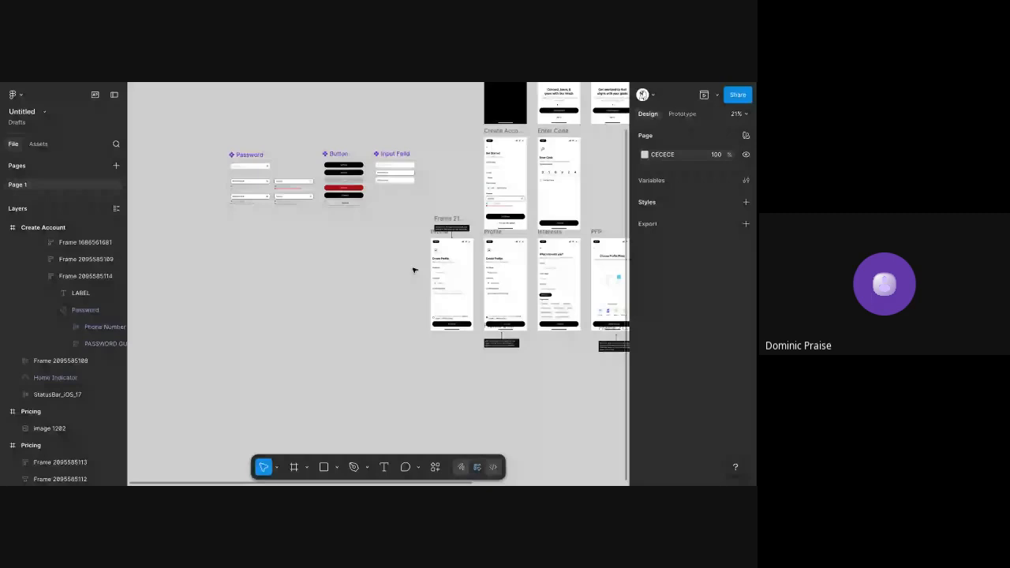
scroll(457, 318, up, 5)
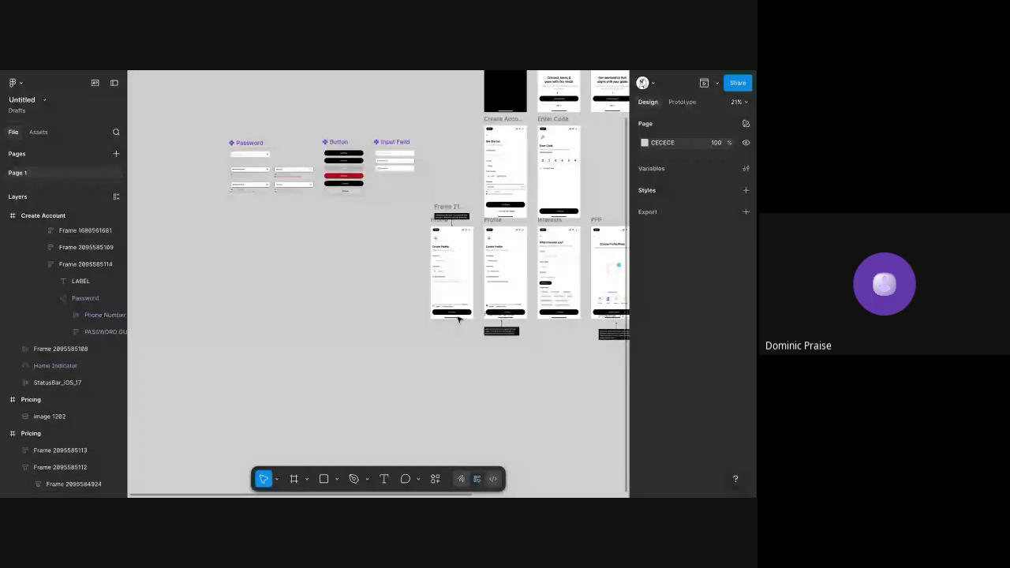
scroll(506, 353, up, 10)
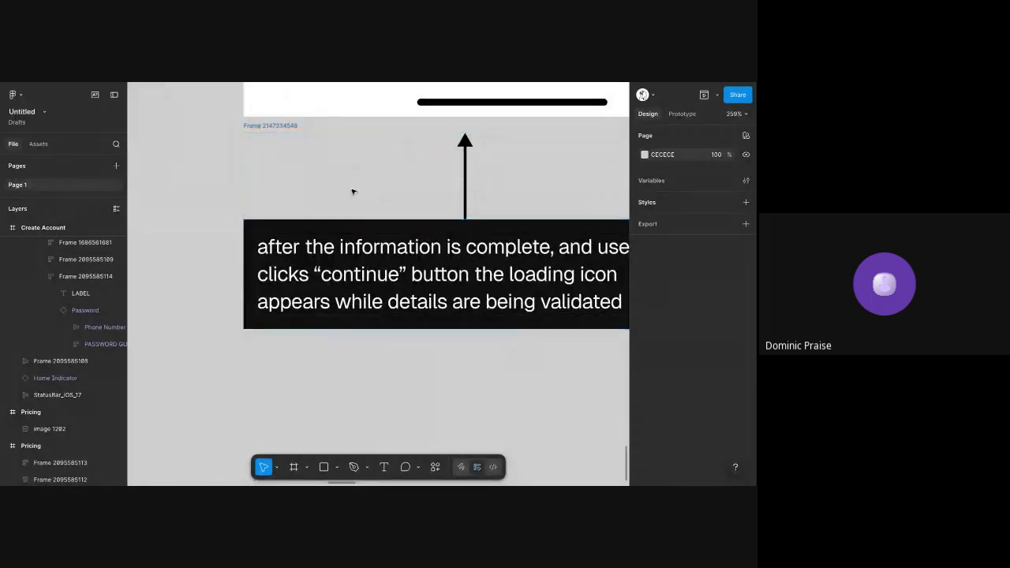
scroll(434, 214, down, 5)
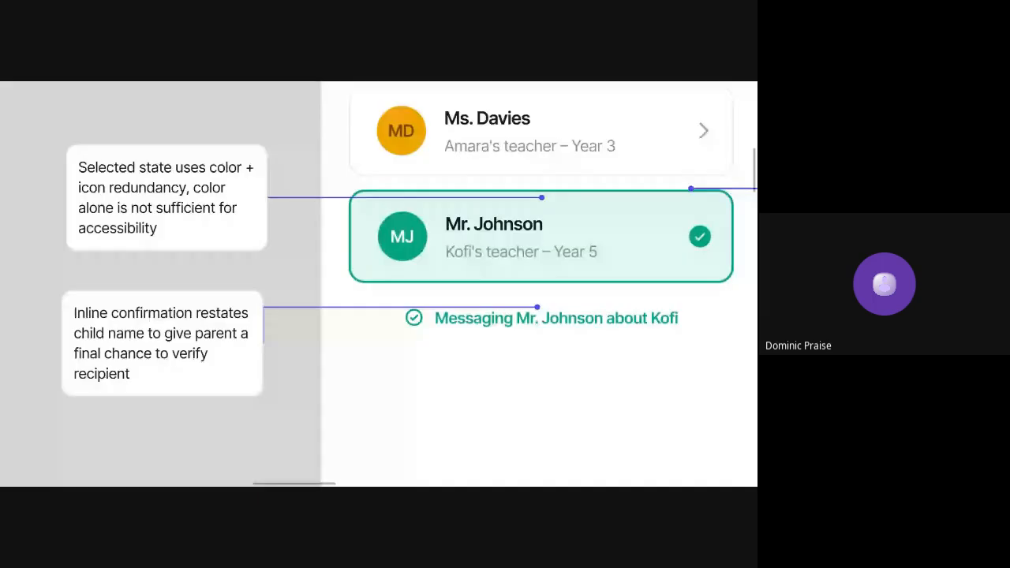
scroll(155, 264, down, 5)
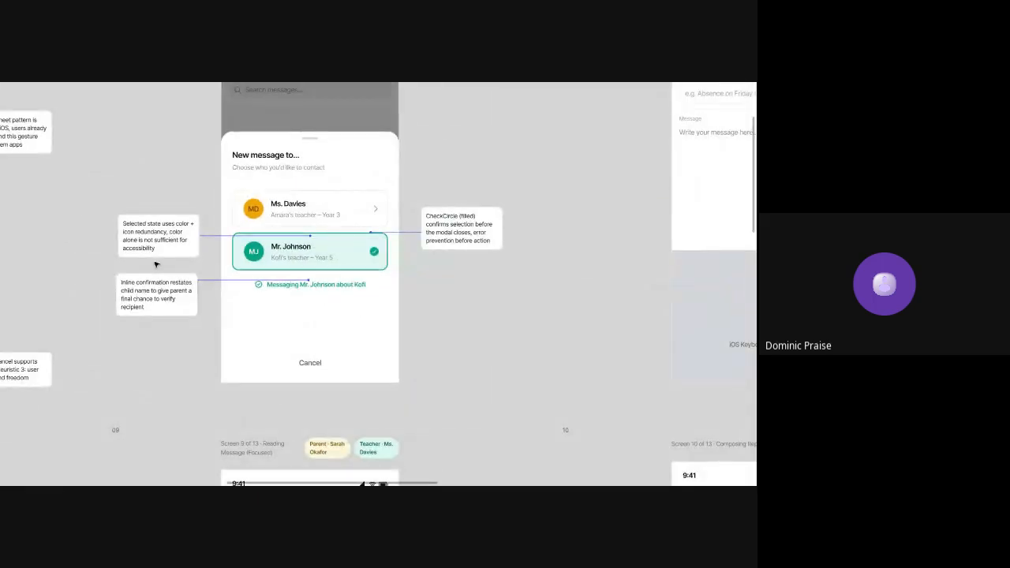
scroll(155, 264, up, 5)
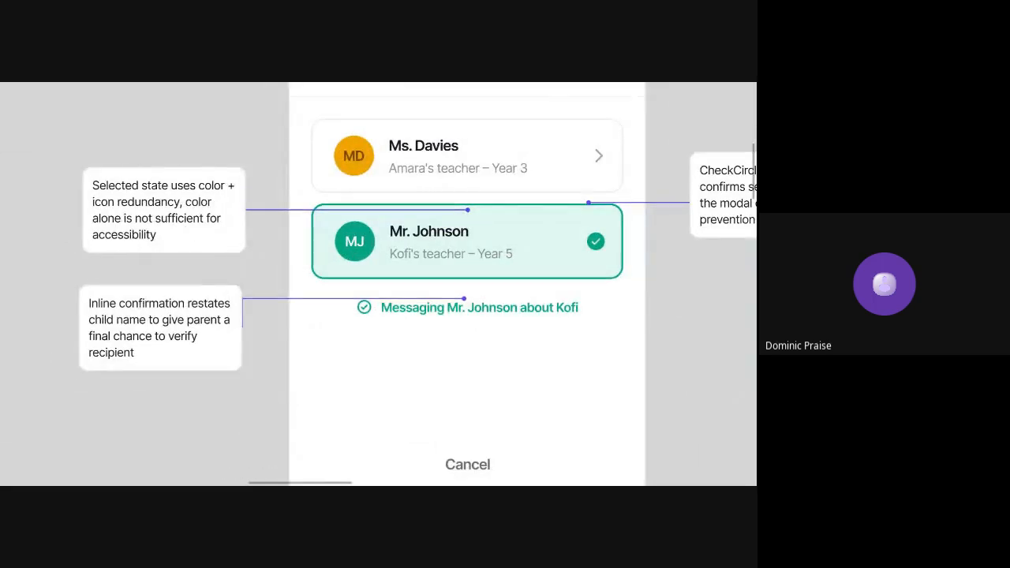
Return to the Untitled file and run its prototype with Present instead of Preview, reloading the page
scroll(150, 260, down, 10)
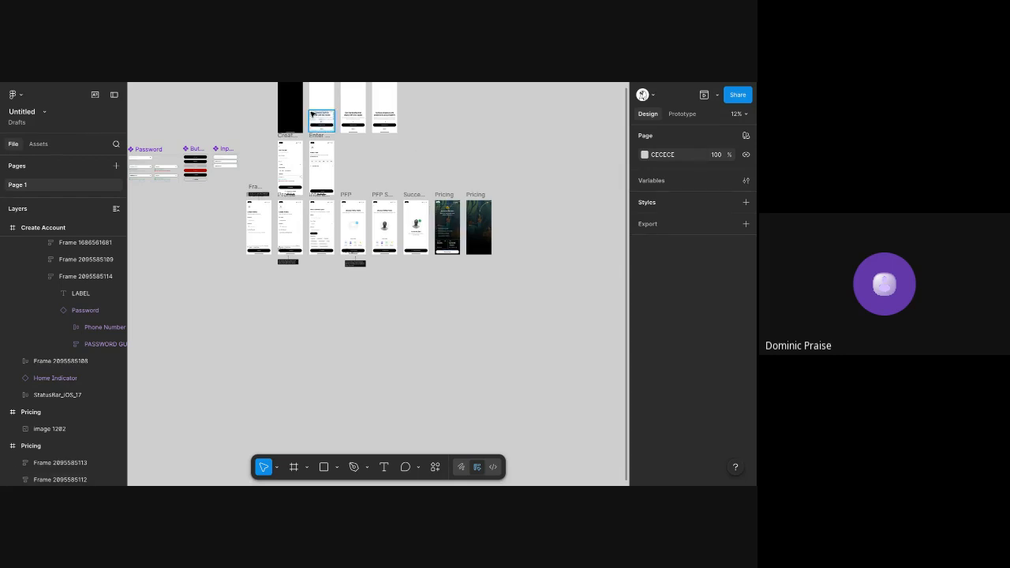
scroll(311, 114, up, 3)
scroll(312, 114, down, 3)
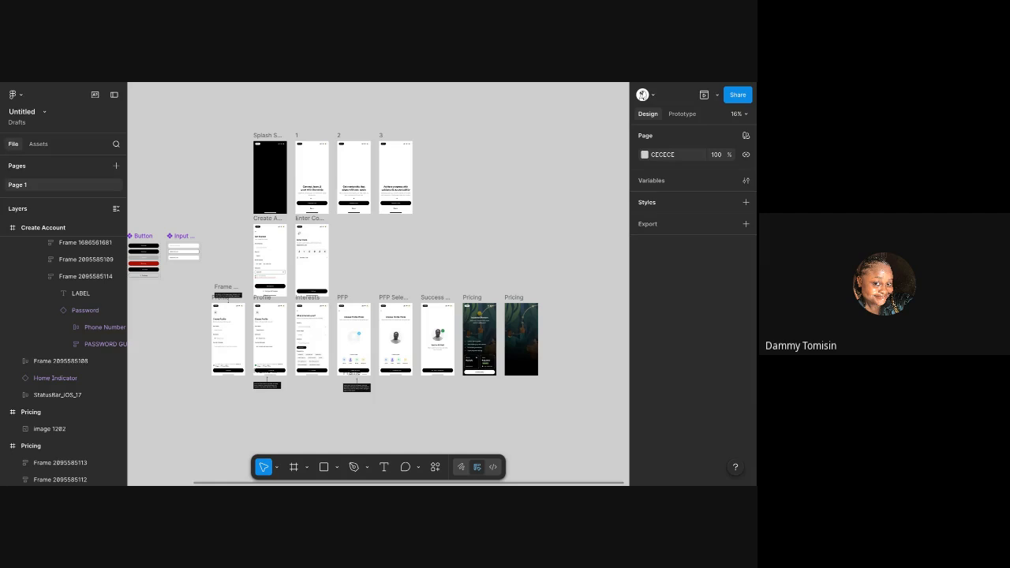
click(716, 94)
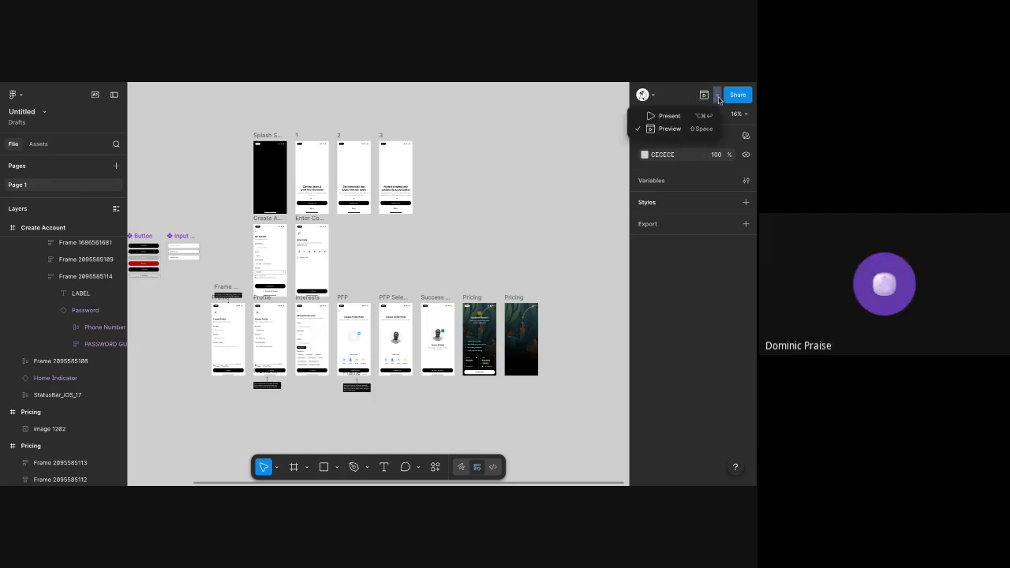
click(694, 117)
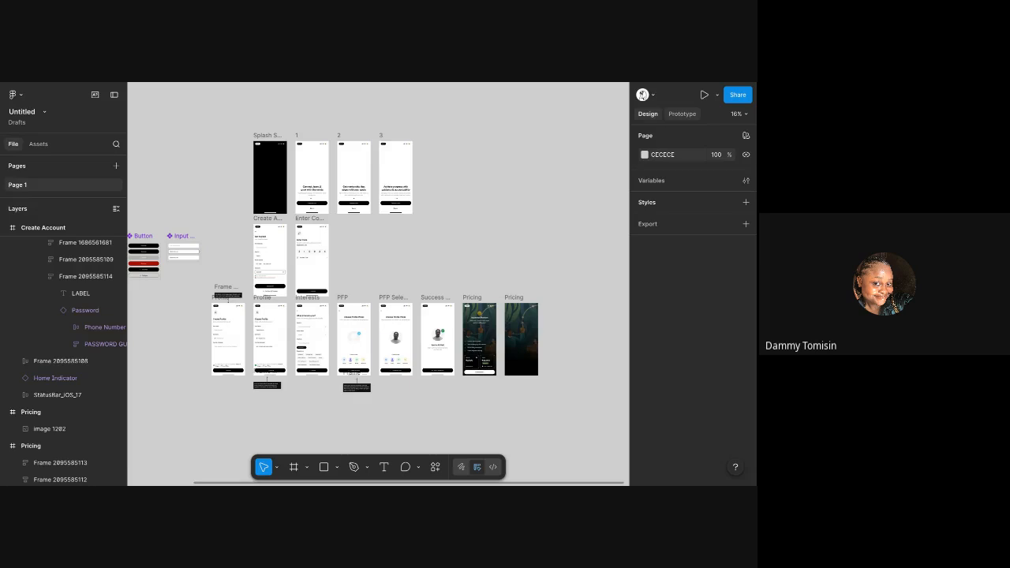
key(ctrl+r)
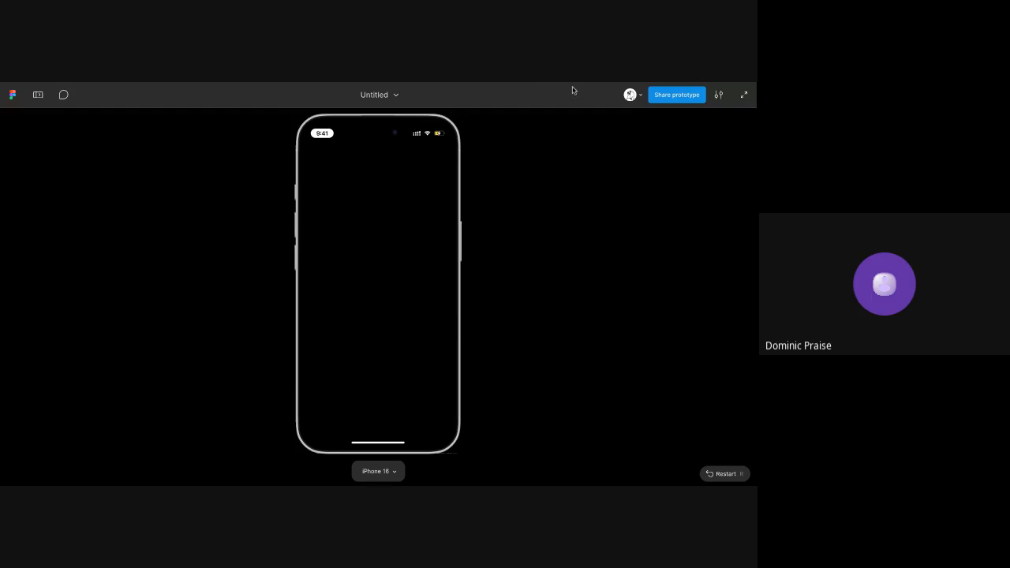
Check the Untitled prototype's share settings for who can access it, and close them
click(671, 99)
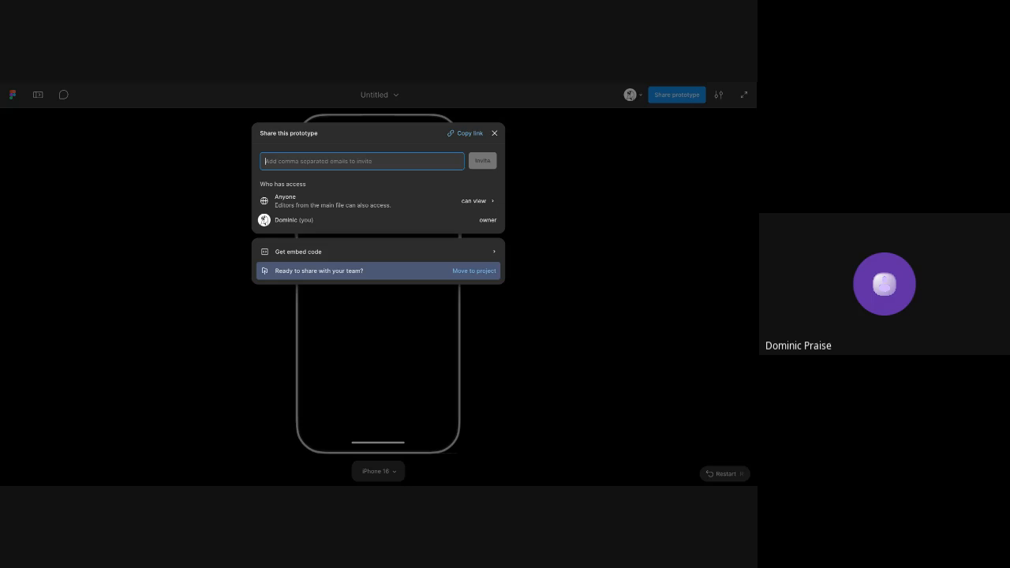
click(470, 198)
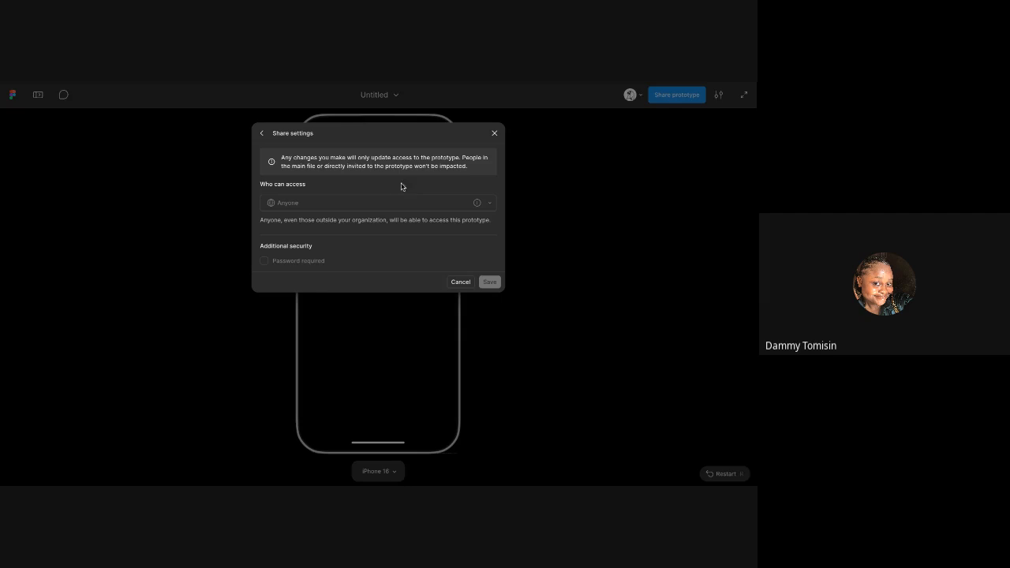
click(493, 133)
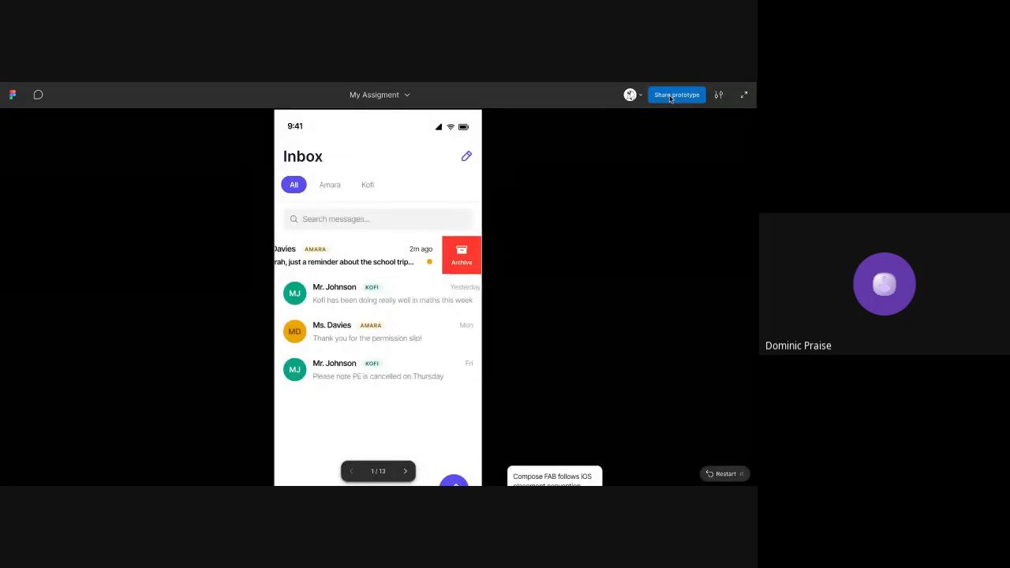
Check who can access the My Assigment prototype in its share settings, and return to the sharing overview
click(670, 98)
click(418, 203)
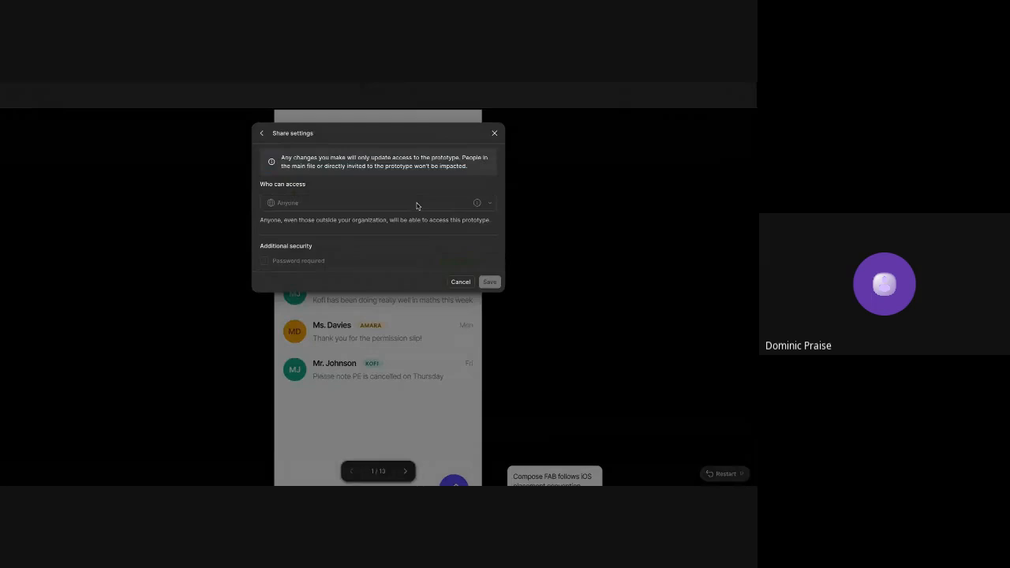
click(261, 133)
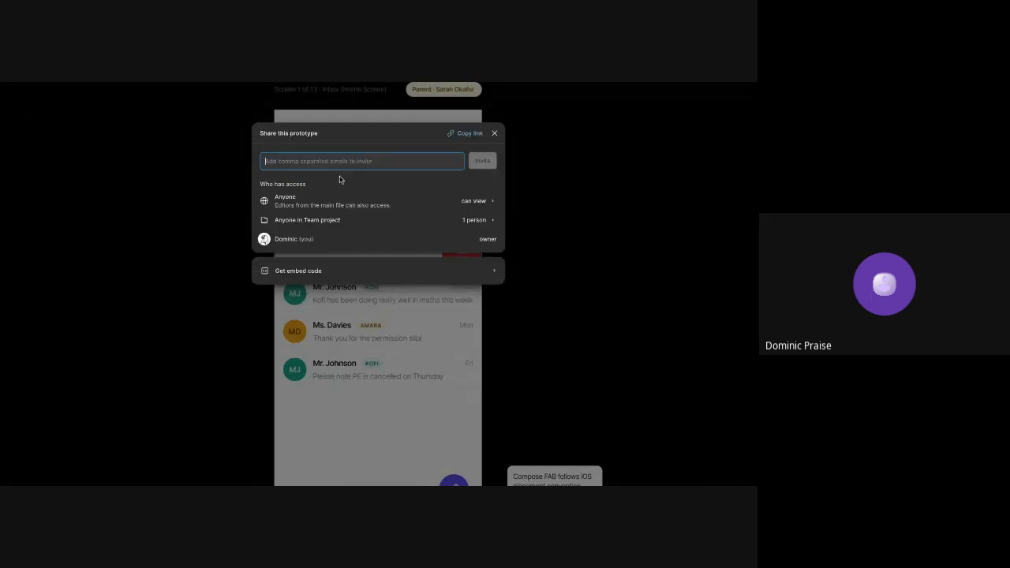
click(399, 203)
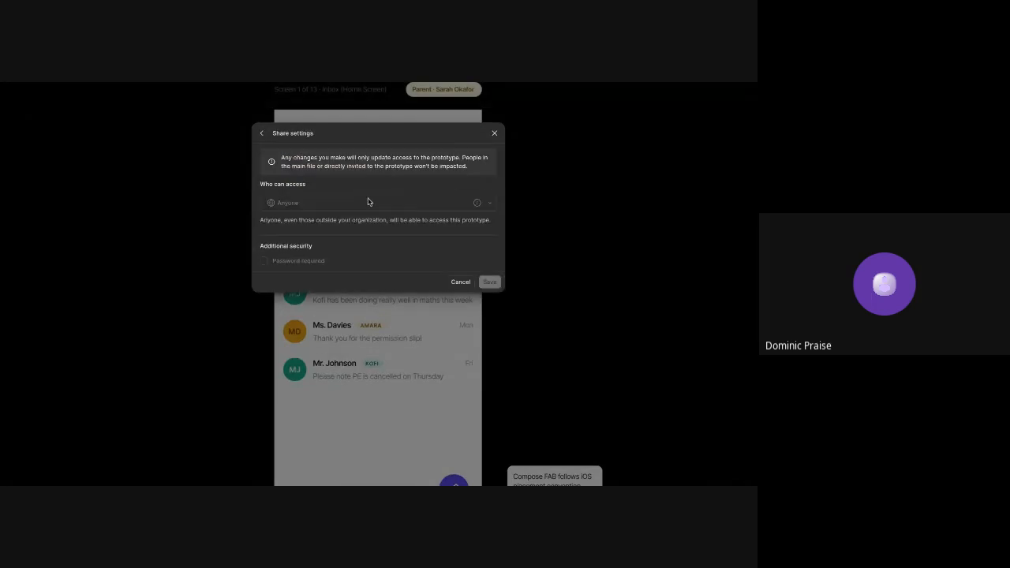
drag(261, 183, 326, 193)
click(263, 134)
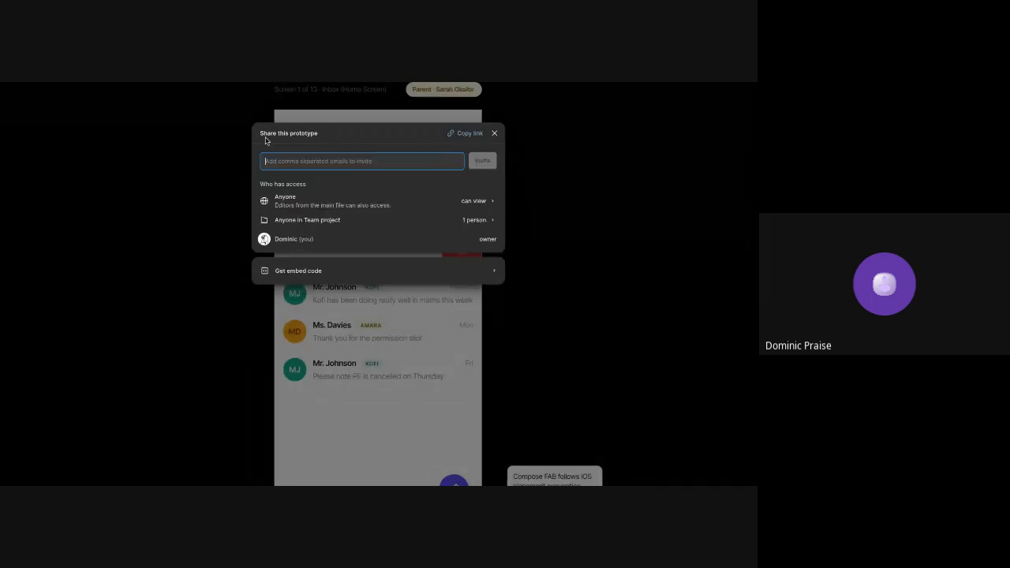
Check which Team project members have access to the My Assigment prototype, and close the sharing dialog
click(426, 219)
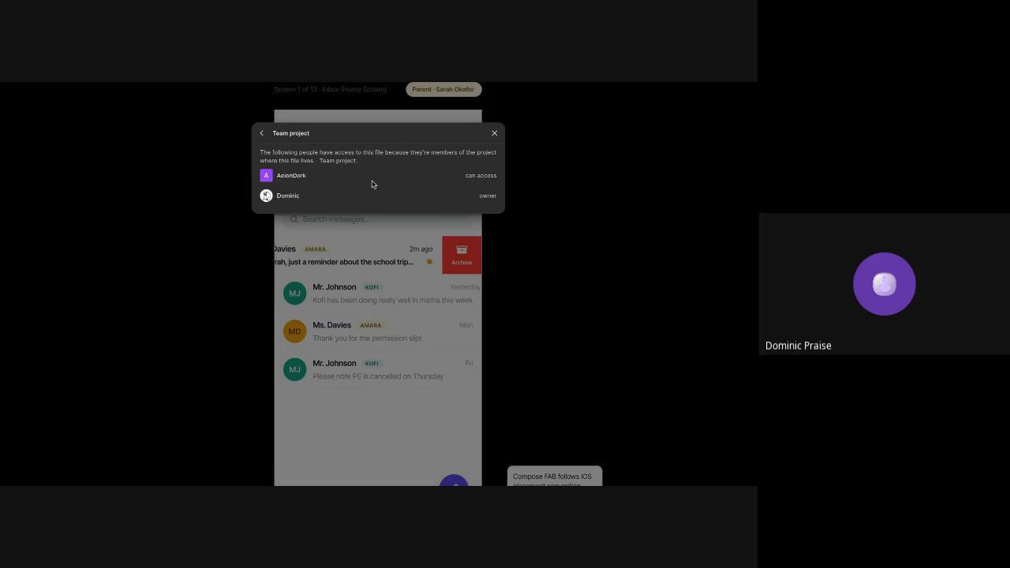
click(262, 134)
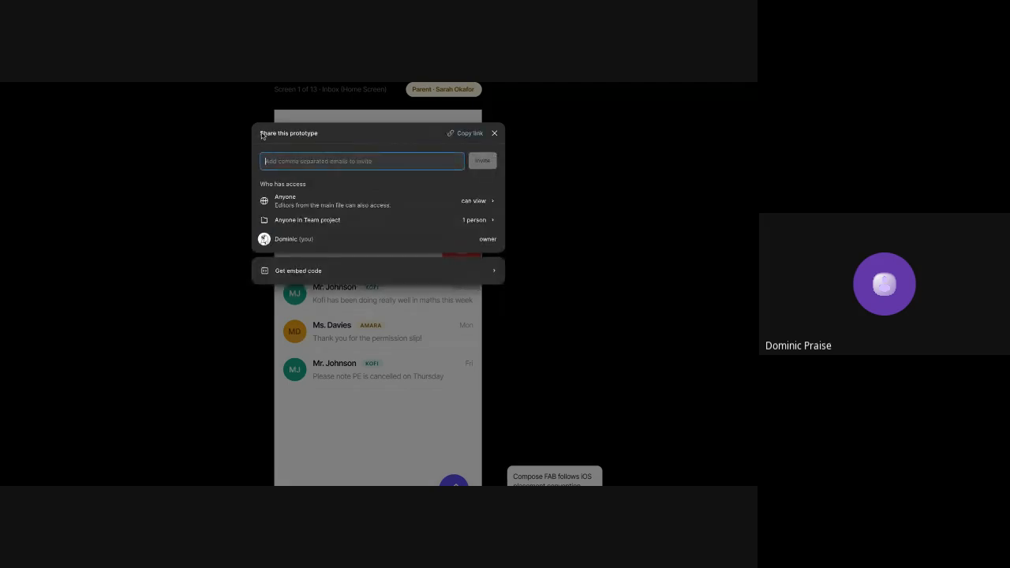
click(494, 133)
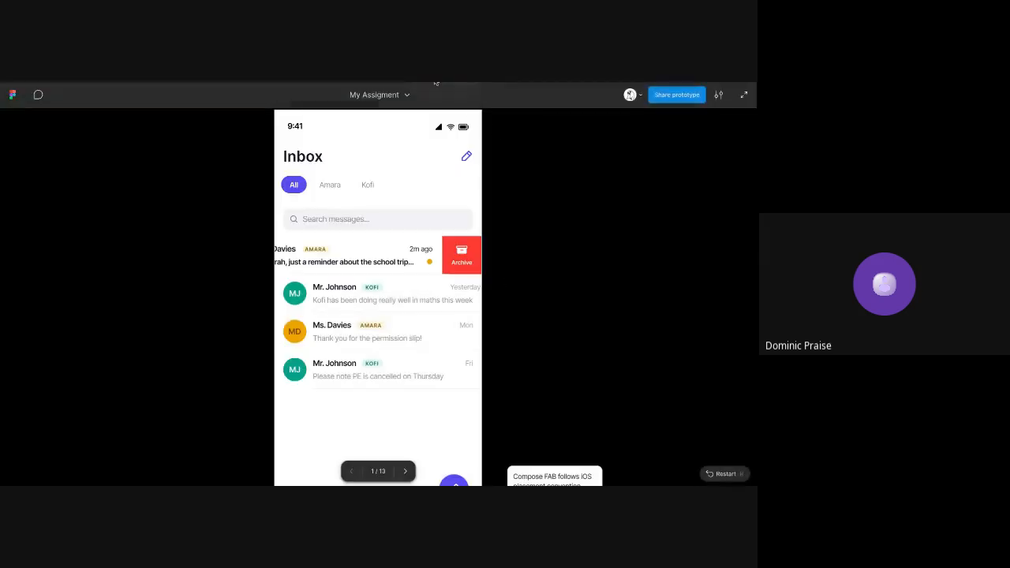
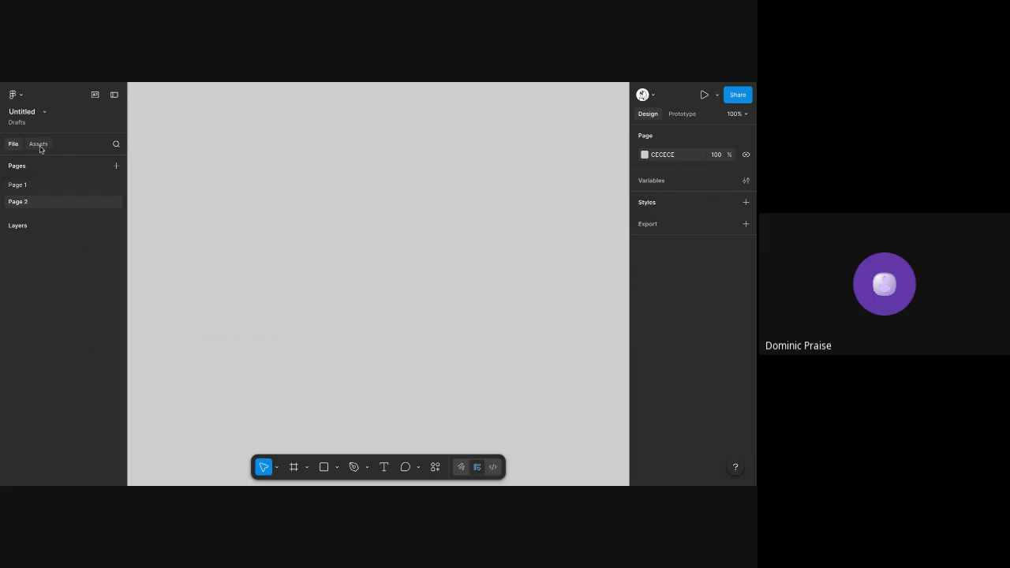
Place instances of this file's Button, Input Feild and Password components on Page 2, with Password below the other two
click(39, 145)
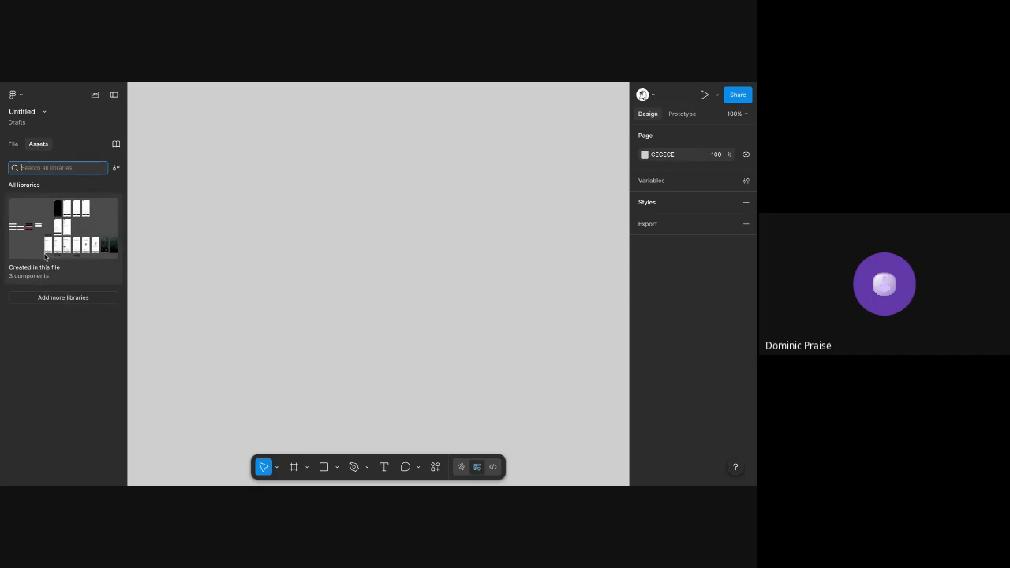
click(43, 228)
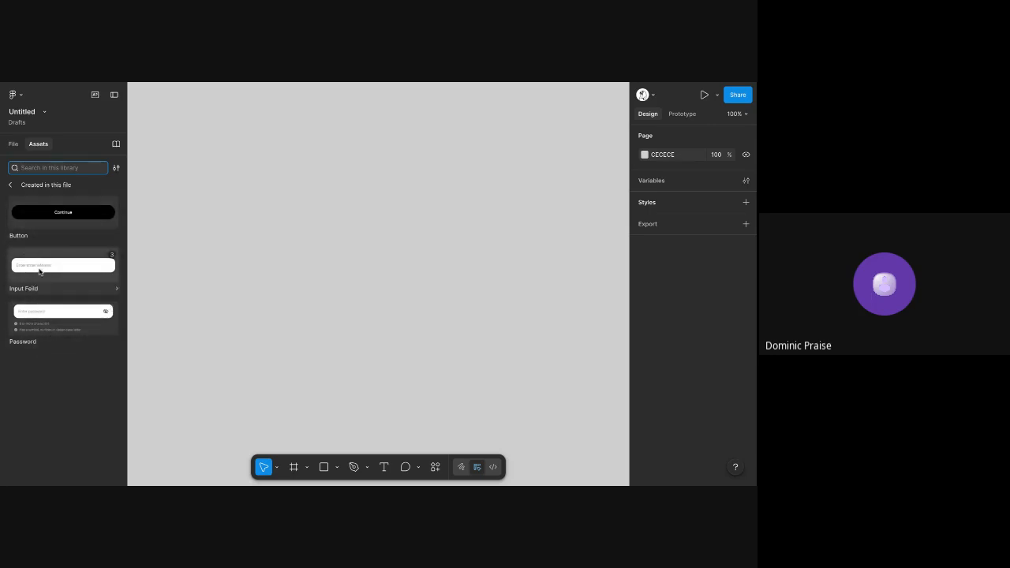
drag(24, 228, 251, 204)
drag(76, 278, 331, 289)
drag(71, 322, 326, 329)
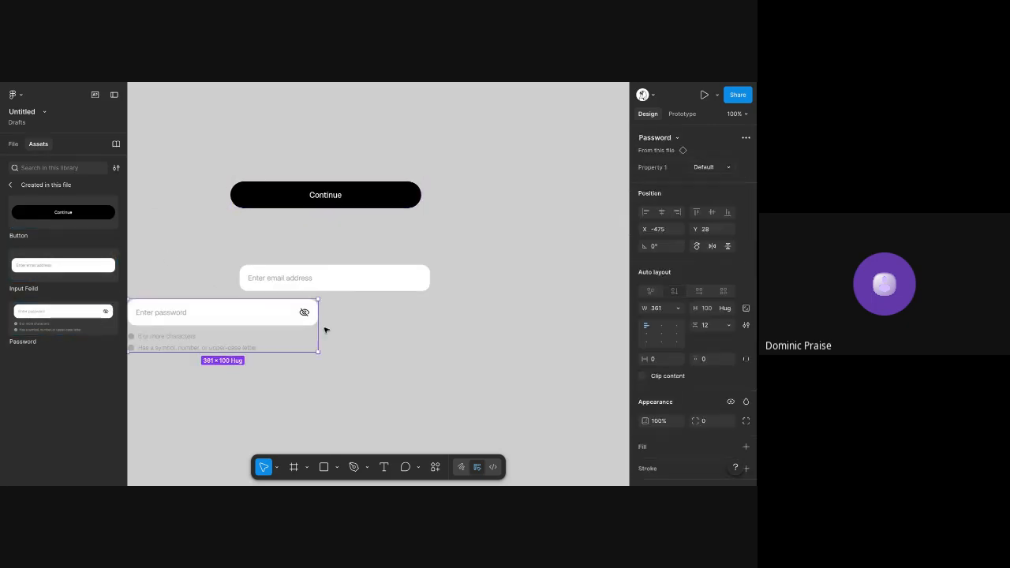
drag(237, 322, 340, 354)
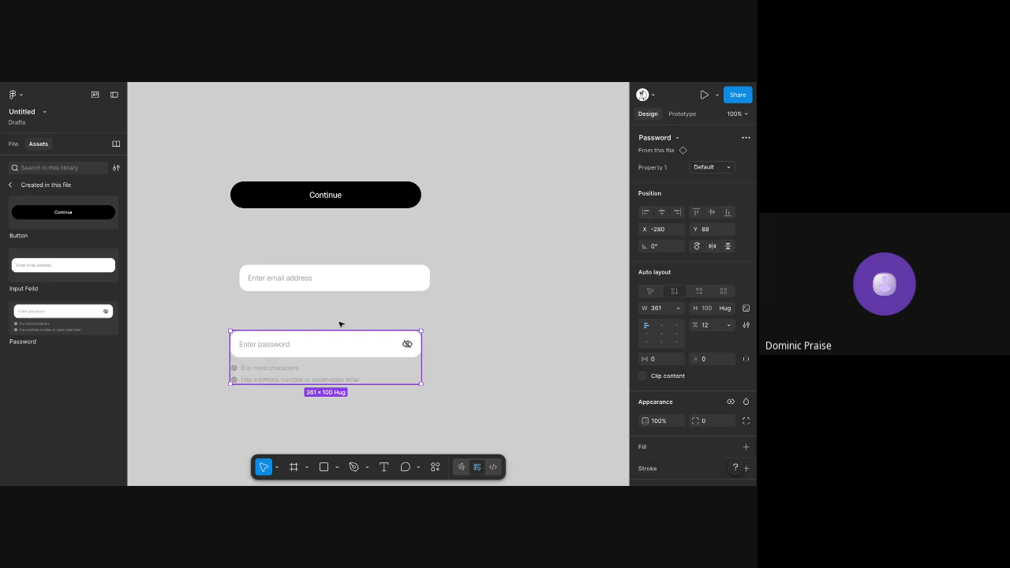
Move the Continue button down and line the email input field up with the button and password field
click(281, 120)
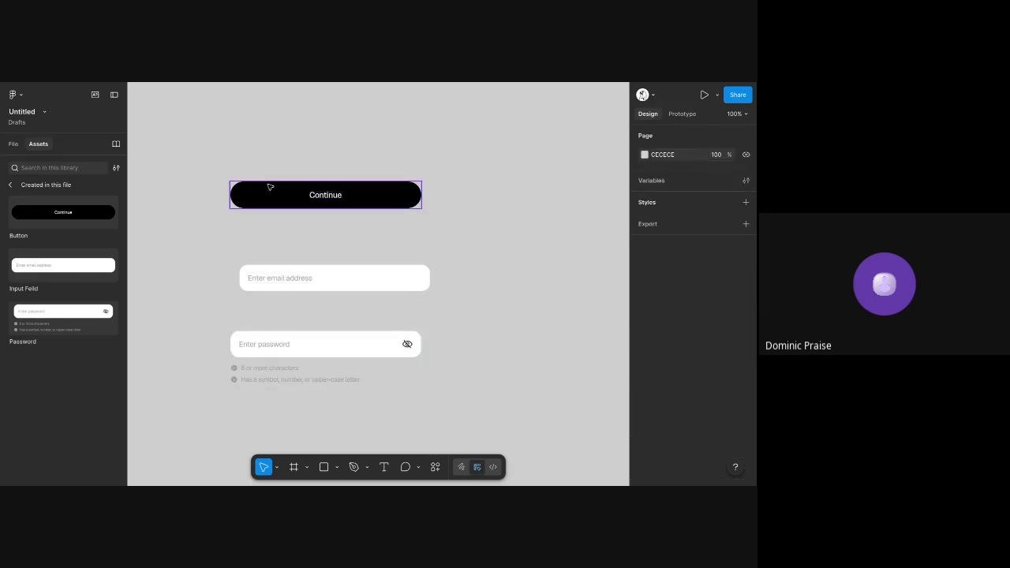
drag(269, 196, 270, 220)
mouse_move(291, 276)
mouse_down()
mouse_move(270, 287)
mouse_move(308, 284)
mouse_up()
click(181, 162)
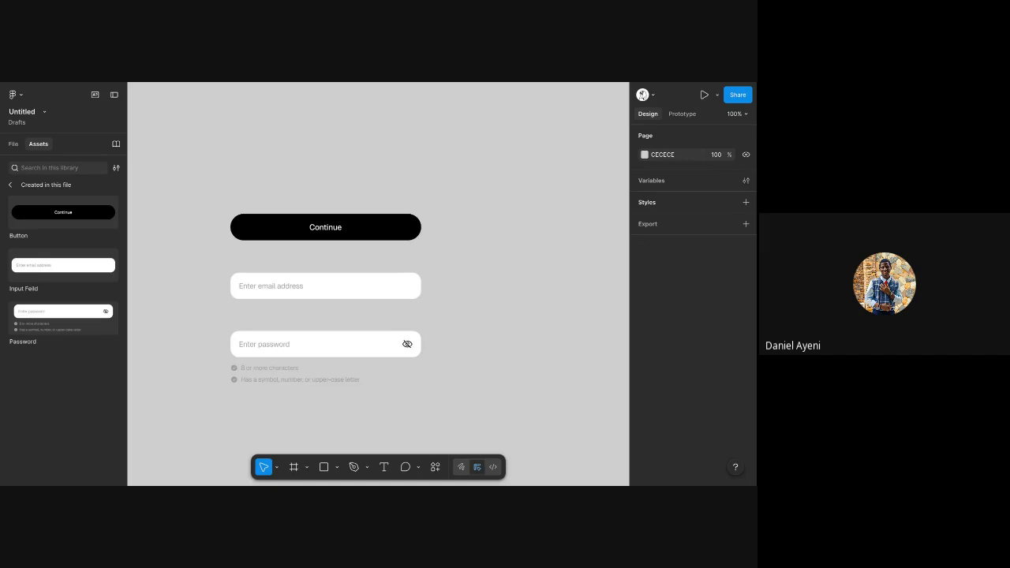
Return to Page 1 and copy the open-eye icon frame from the Password variant with the red requirement text
click(15, 144)
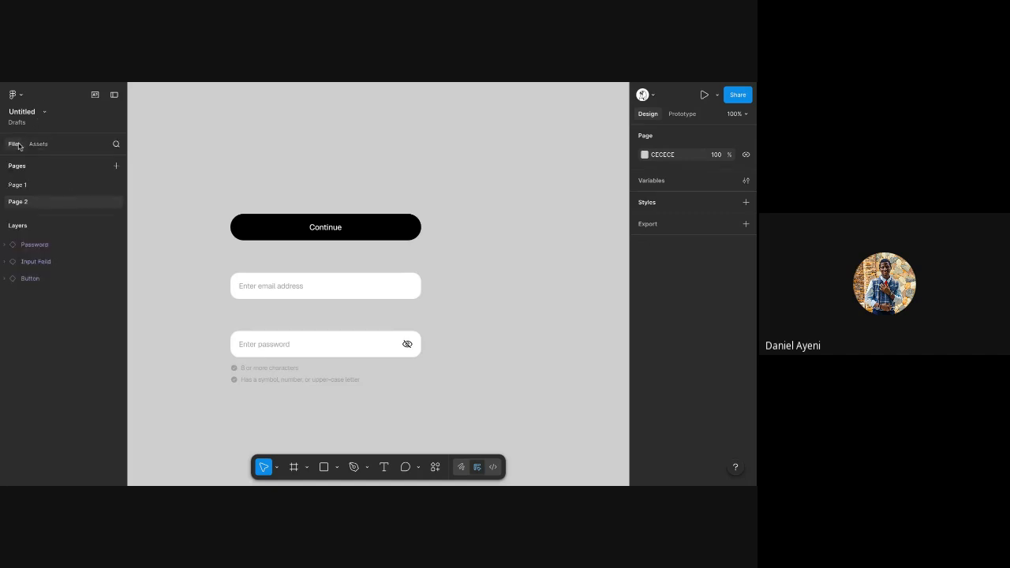
click(75, 187)
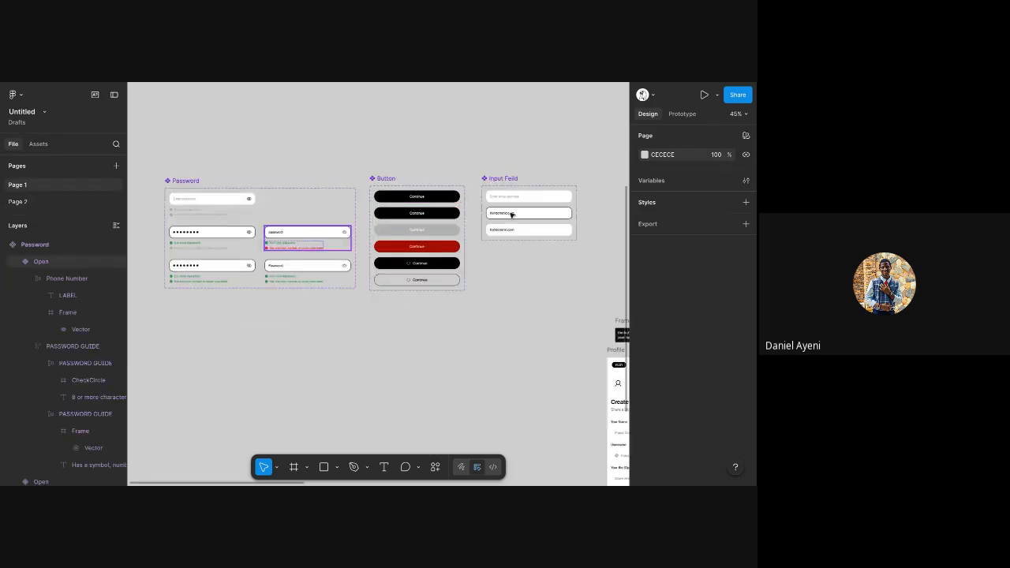
scroll(344, 234, up, 5)
ctrl+click(349, 234)
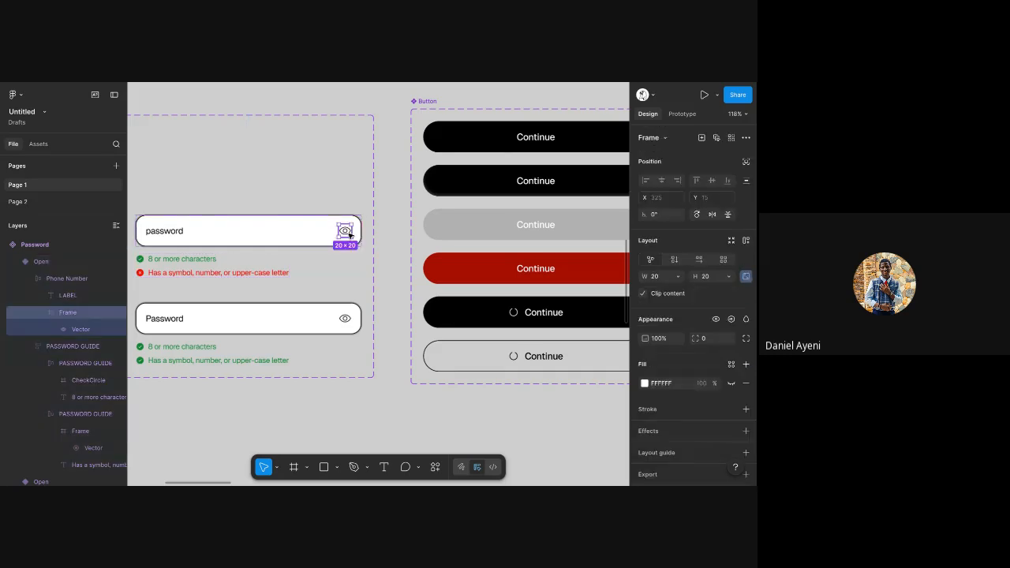
scroll(292, 242, down, 5)
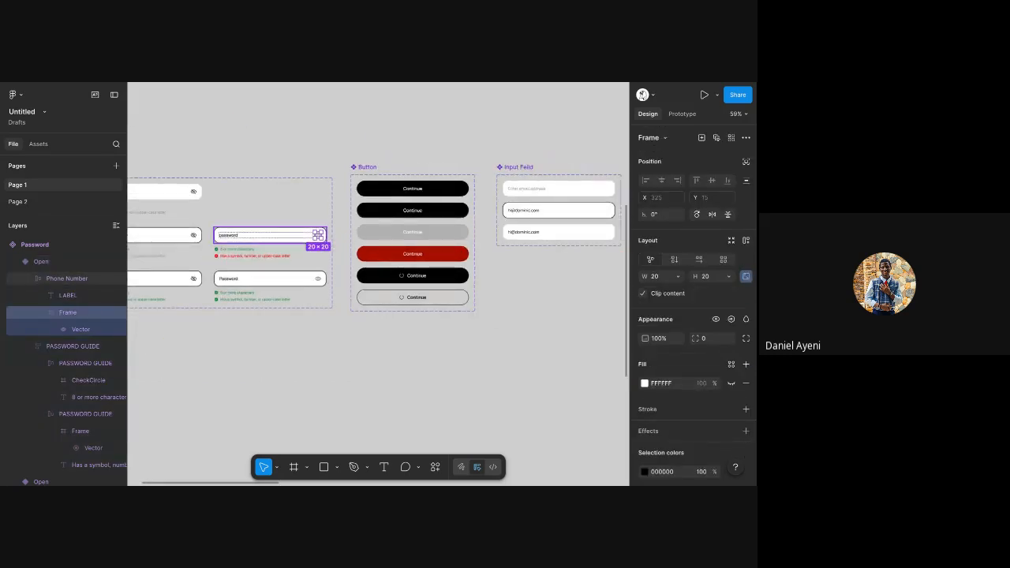
click(326, 199)
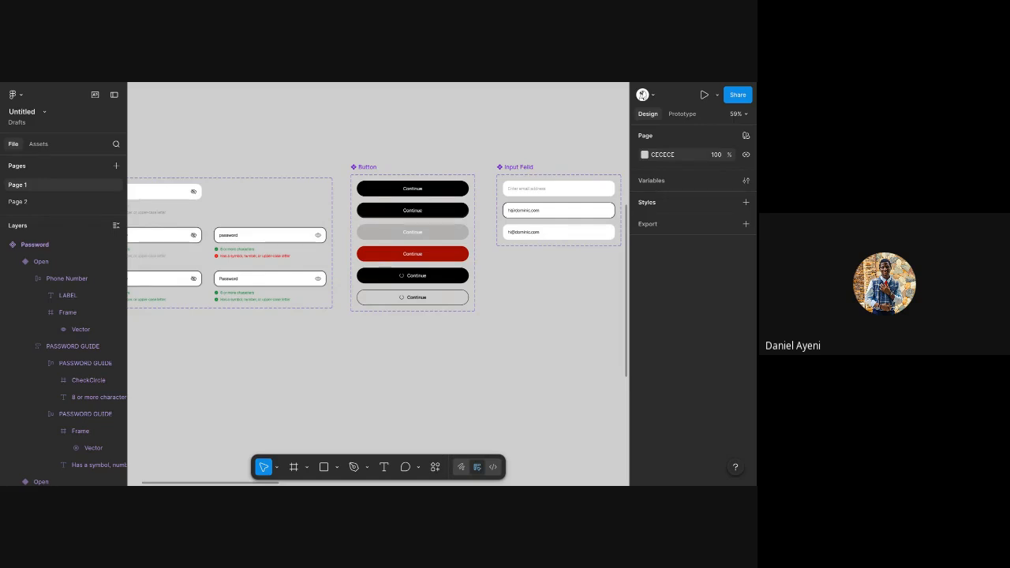
click(318, 235)
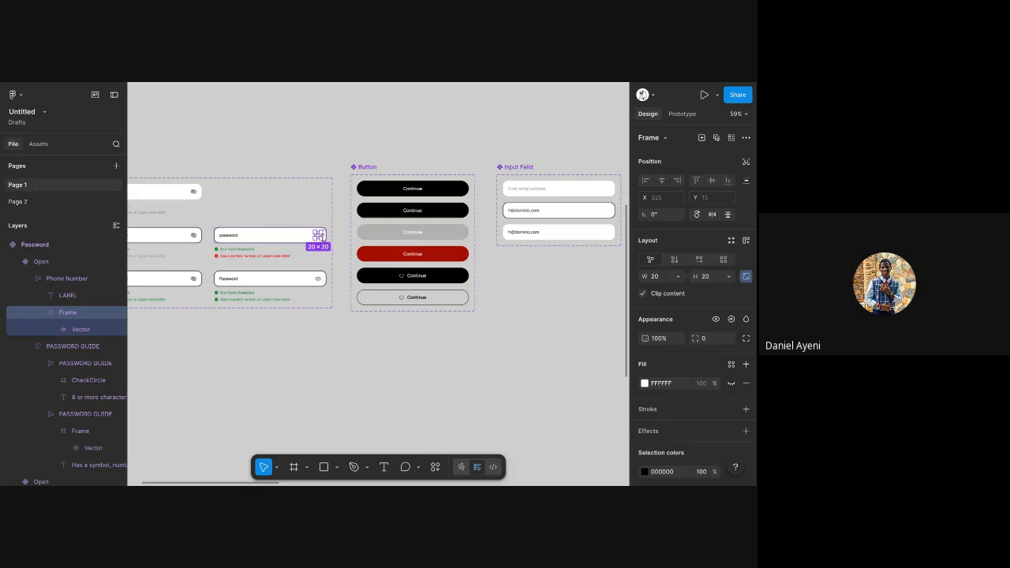
Paste the eye icon into the Default variant of Input Feild and set its label's width to fill the container
scroll(342, 249, right, 3)
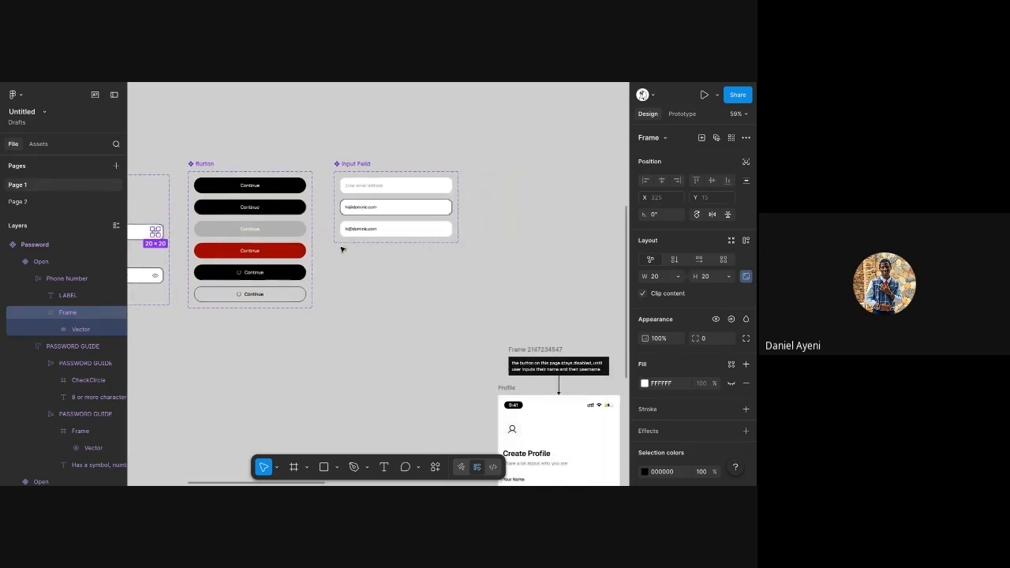
scroll(416, 174, left, 2)
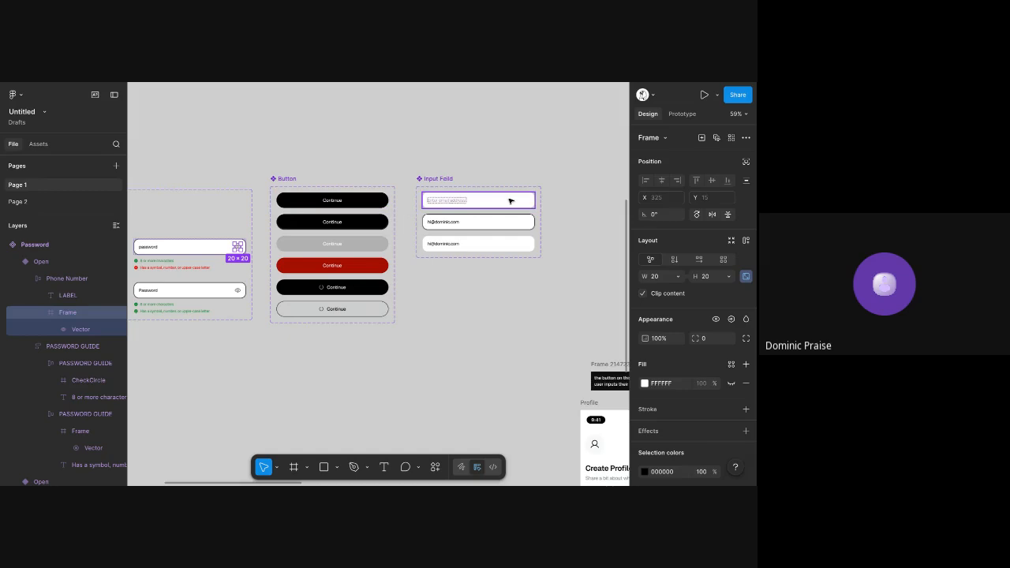
click(509, 201)
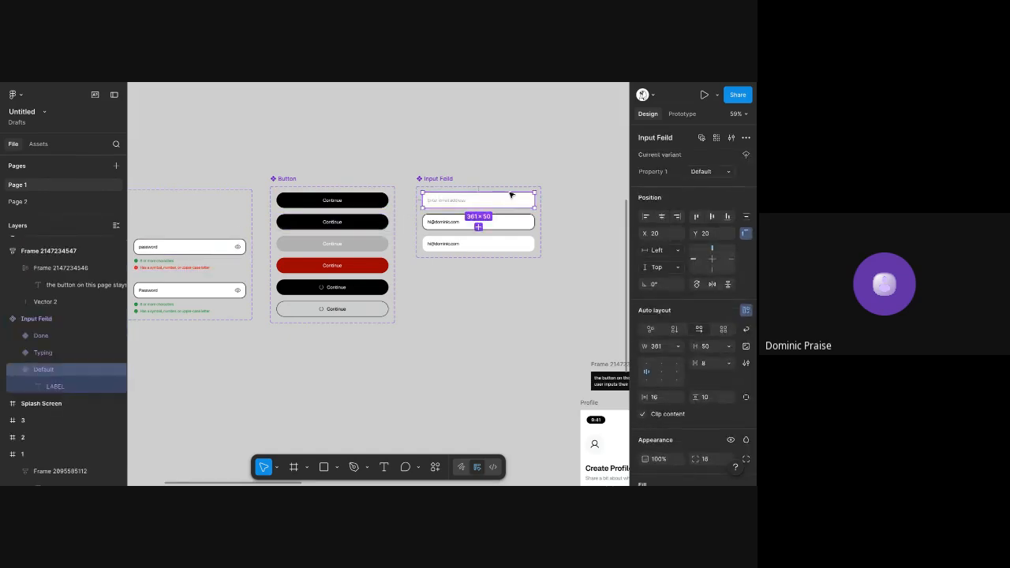
scroll(509, 194, up, 1)
scroll(510, 194, up, 5)
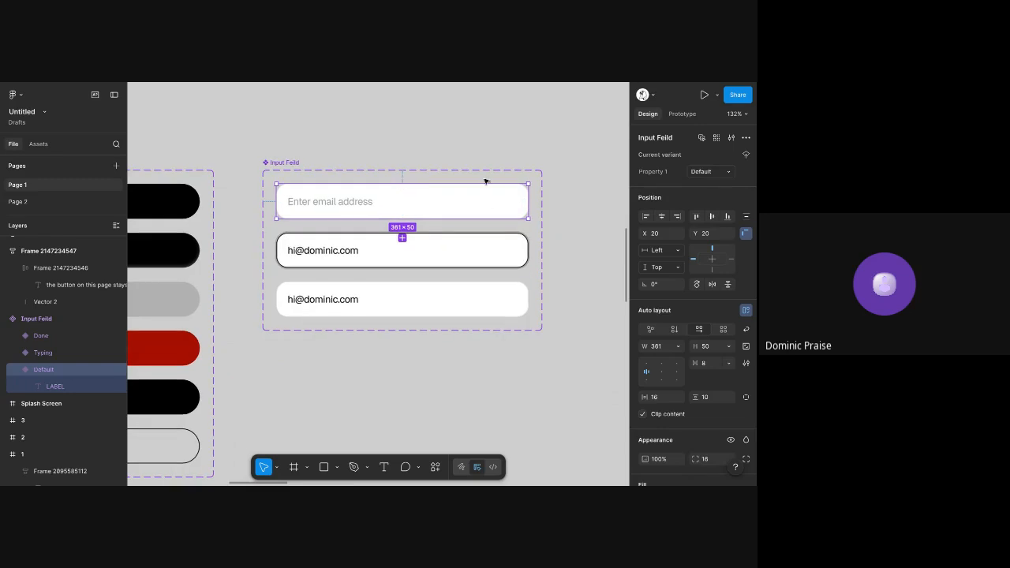
key(ctrl+v)
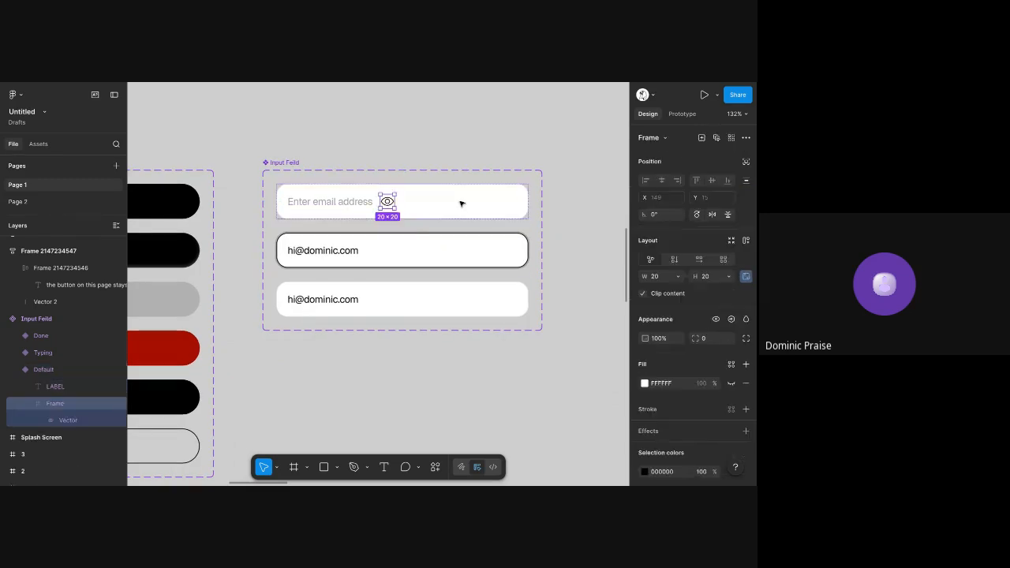
click(320, 201)
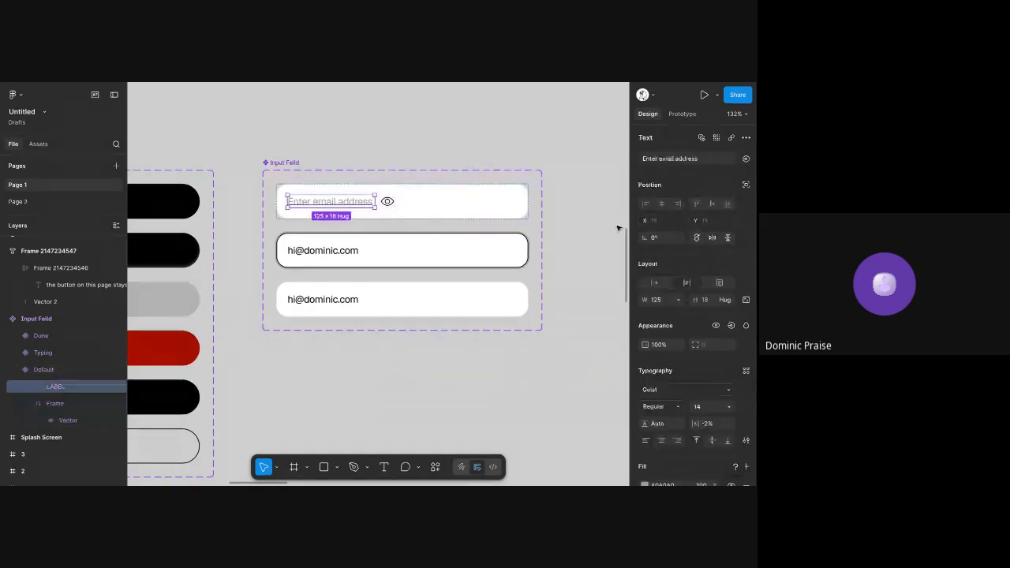
click(679, 300)
click(631, 323)
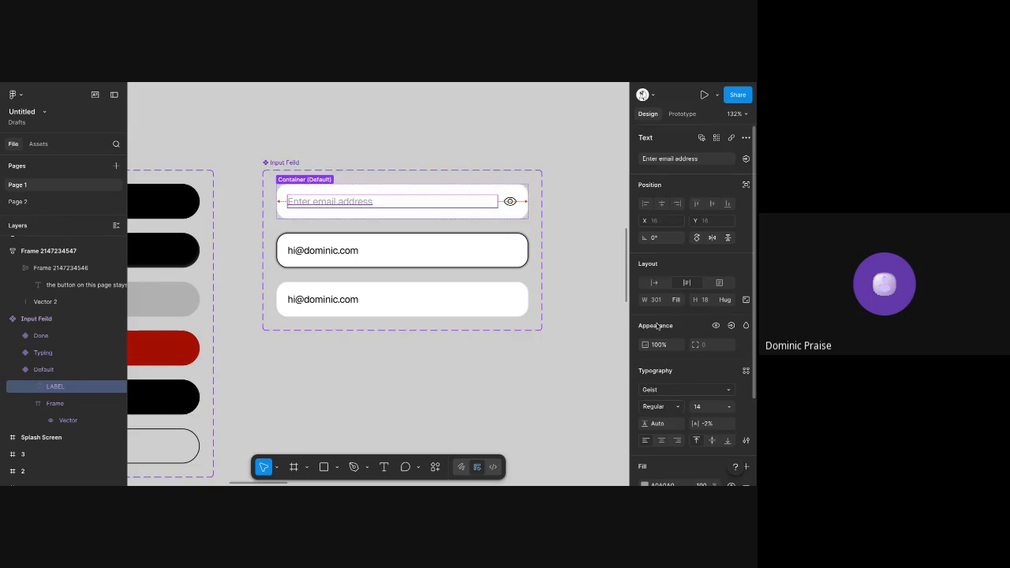
Change the Default variant's label text to "Password"
double_click(325, 201)
text(Passw)
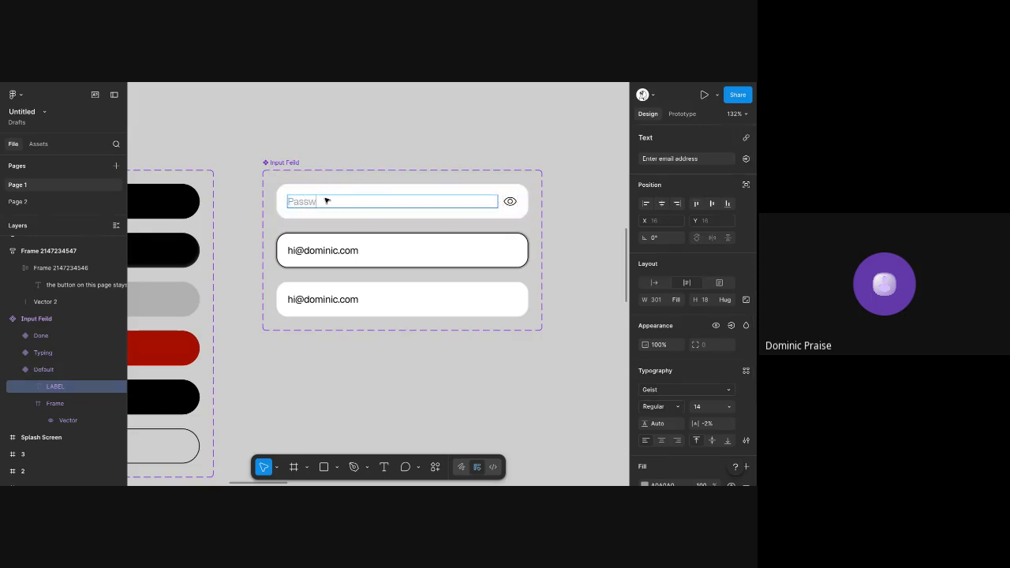
text(ord)
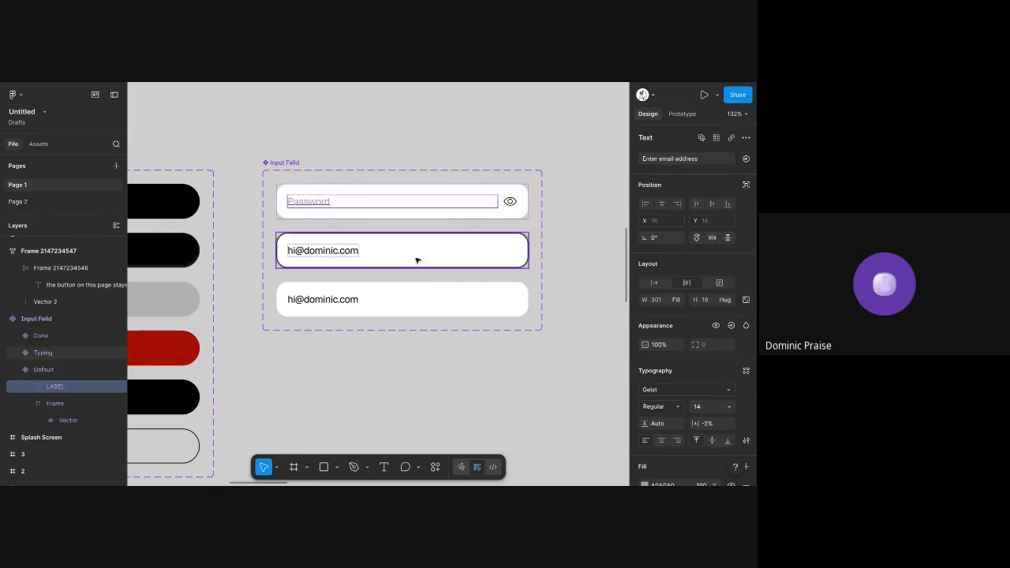
Paste the eye icon into the Typing variant of Input Feild and set its label's width to fill
click(418, 259)
key(ctrl+v)
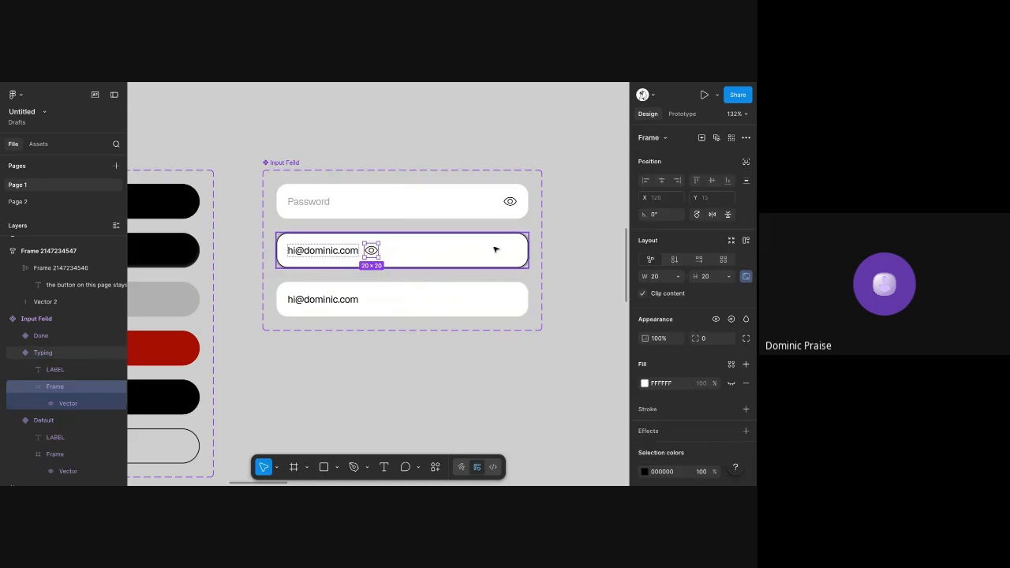
click(341, 251)
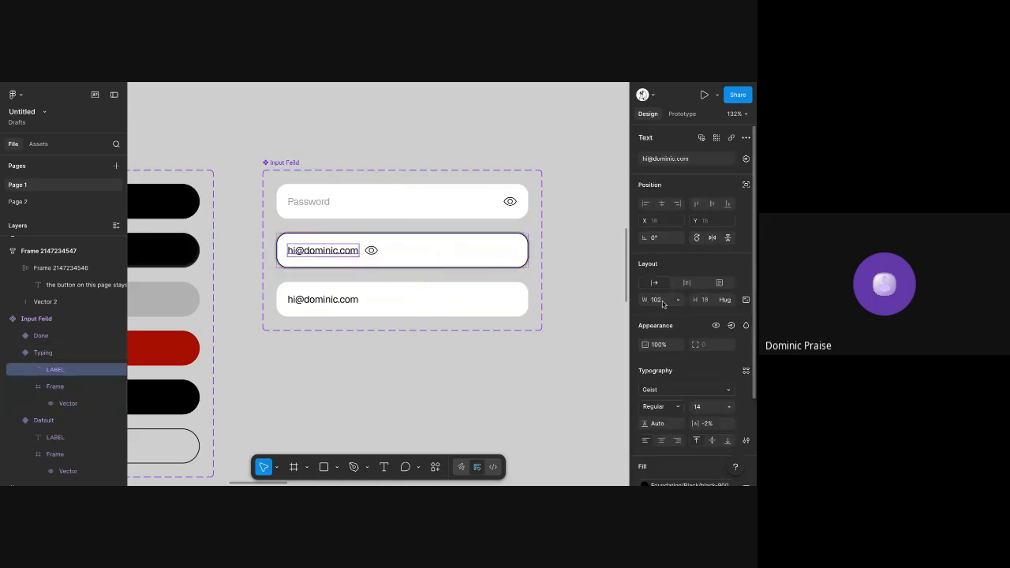
click(676, 301)
click(671, 312)
Replace the Typing variant's email text with "MyPassword"
double_click(295, 255)
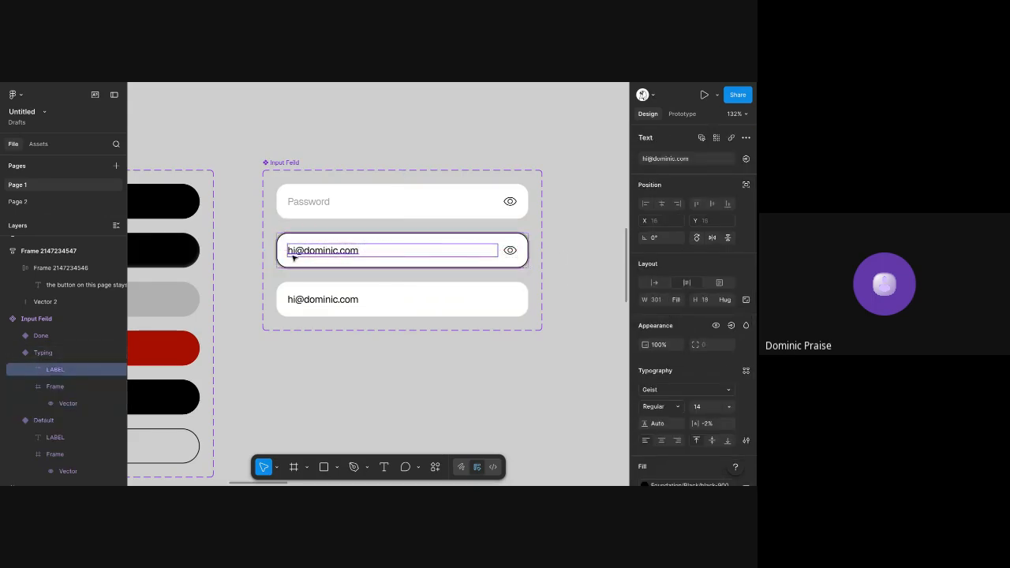
key(ctrl+a)
text(Passw)
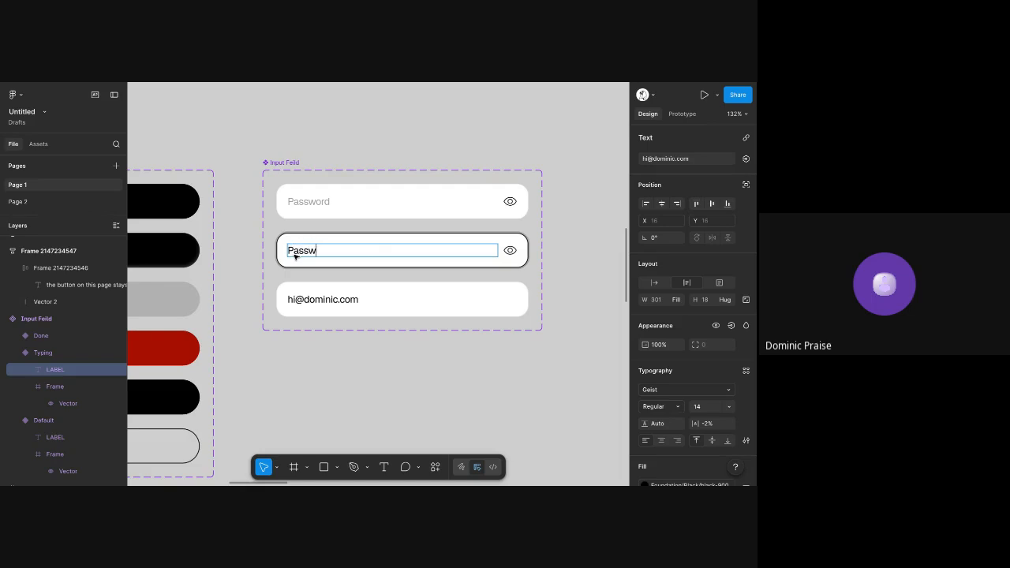
text(ordMy)
click(529, 235)
Copy the masking dots and crossed-out eye icon from the Password variant whose requirements are both green
scroll(529, 236, down, 2)
scroll(528, 235, left, 6)
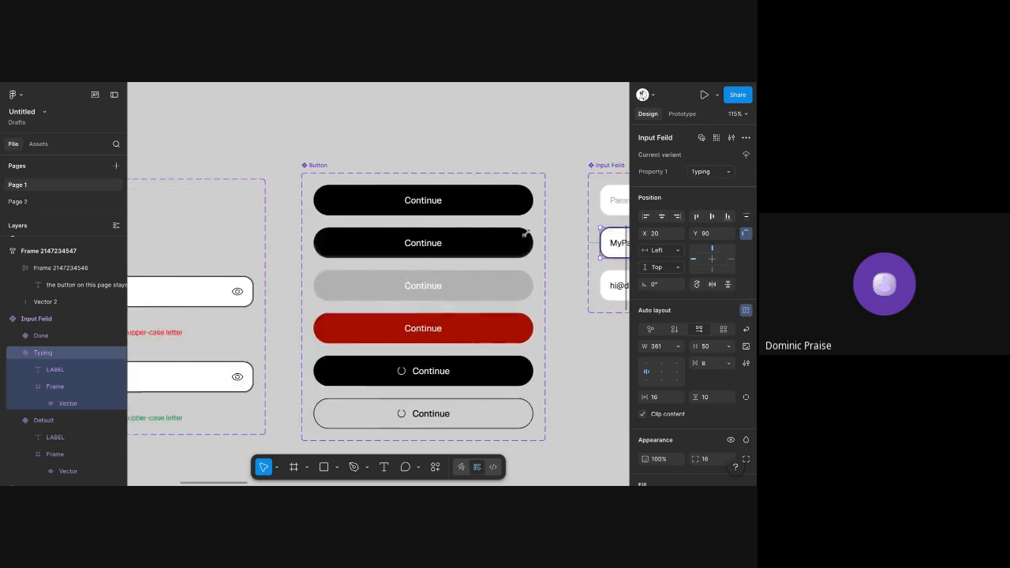
scroll(445, 279, left, 6)
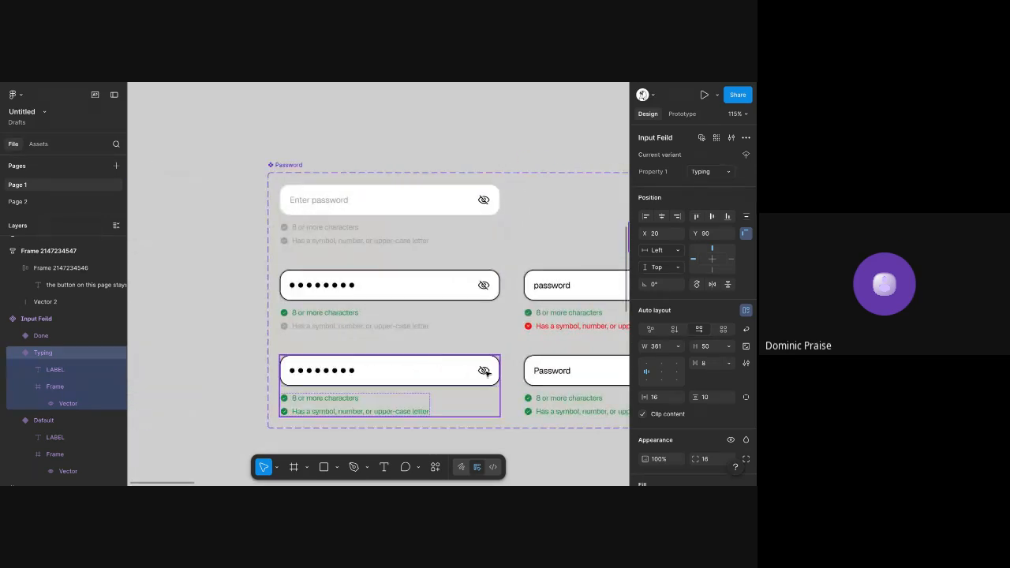
click(486, 372)
double_click(486, 372)
shift+click(351, 373)
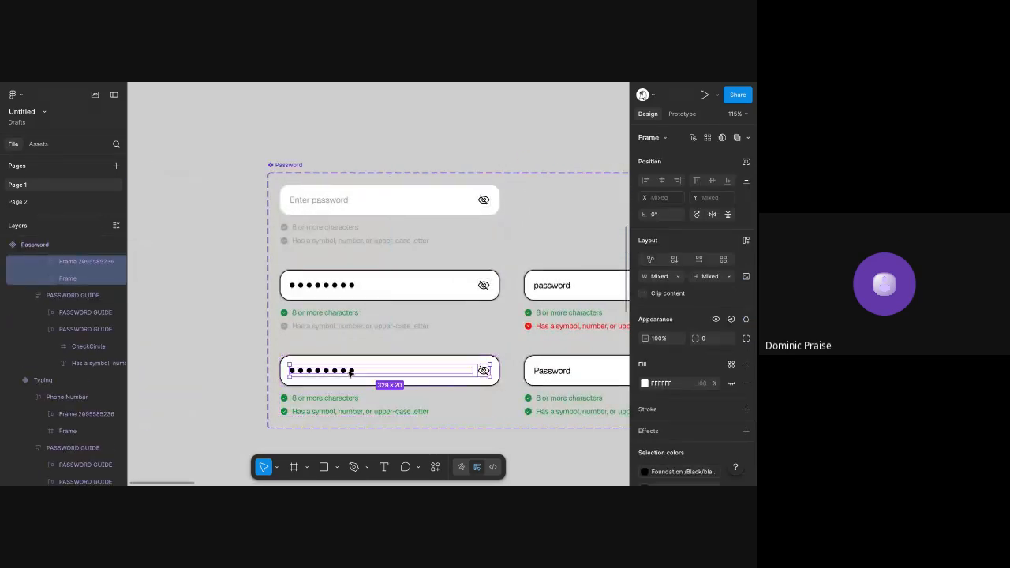
Paste the dots and crossed-out eye into the Done variant of Input Feild and delete its email text
scroll(350, 372, right, 10)
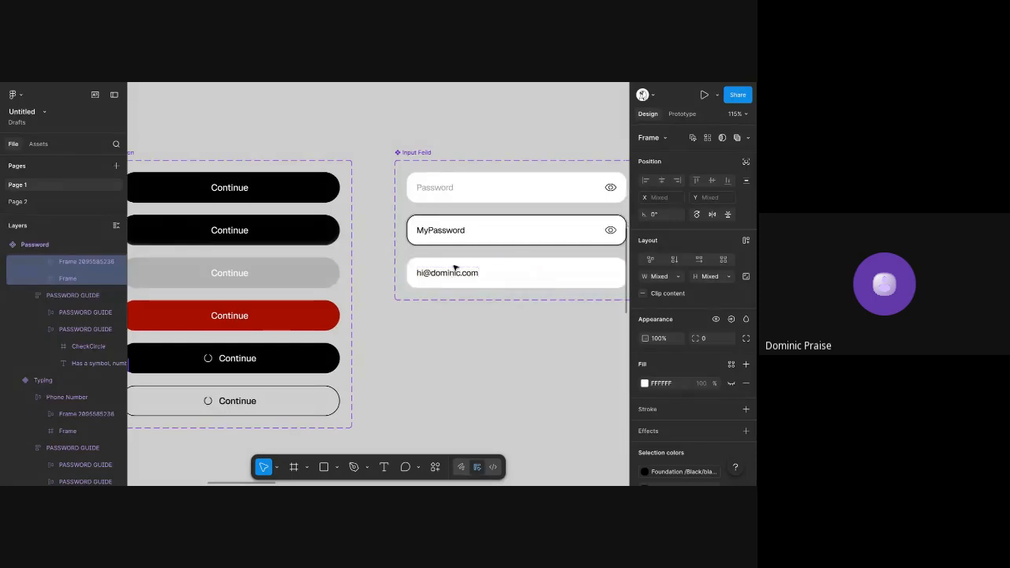
click(479, 275)
scroll(478, 274, up, 3)
key(ctrl+v)
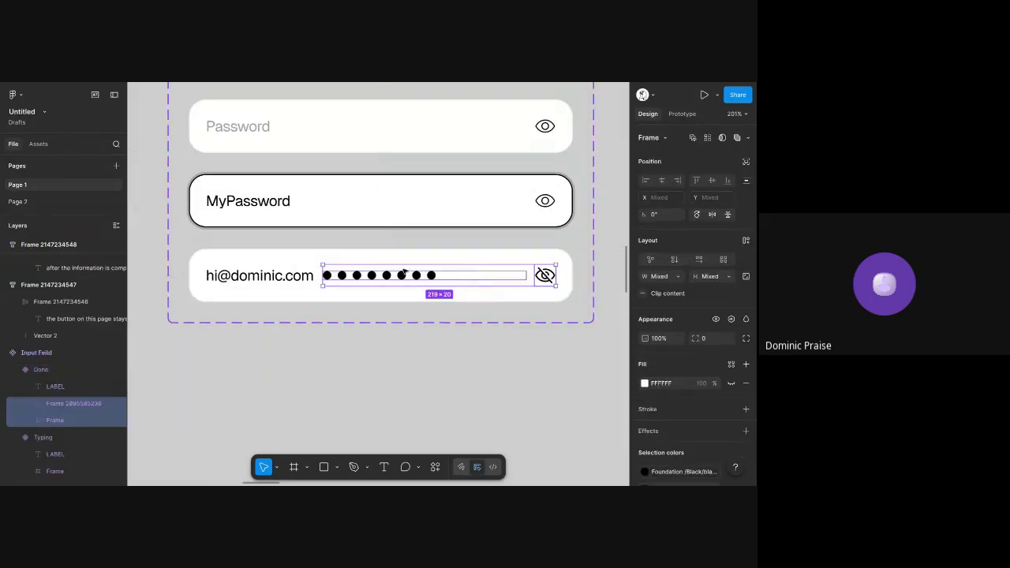
click(282, 276)
key(Delete)
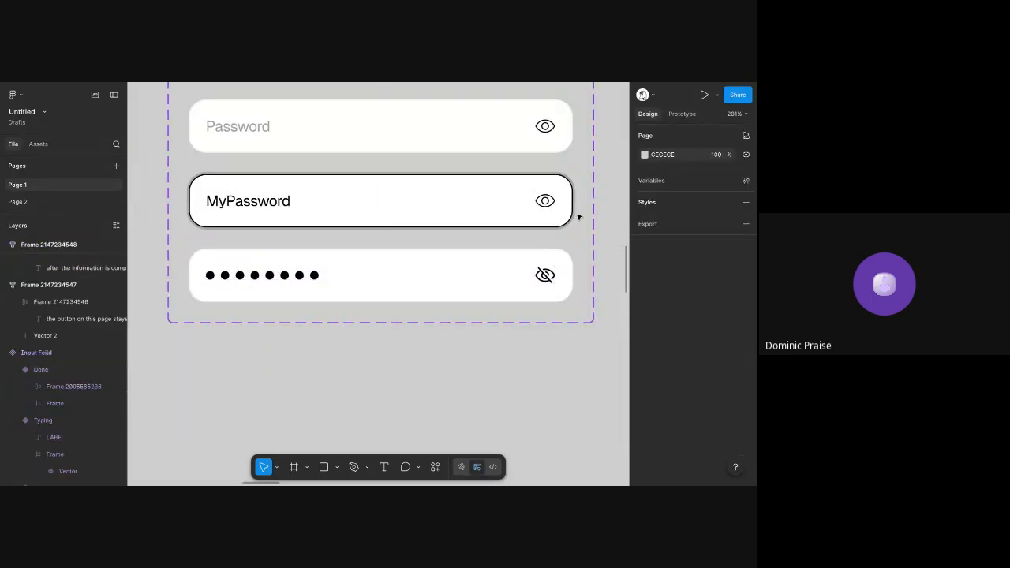
Delete the existing prototype connections between the Default, Typing and Done variants of Input Feild
scroll(578, 216, up, 2)
click(681, 113)
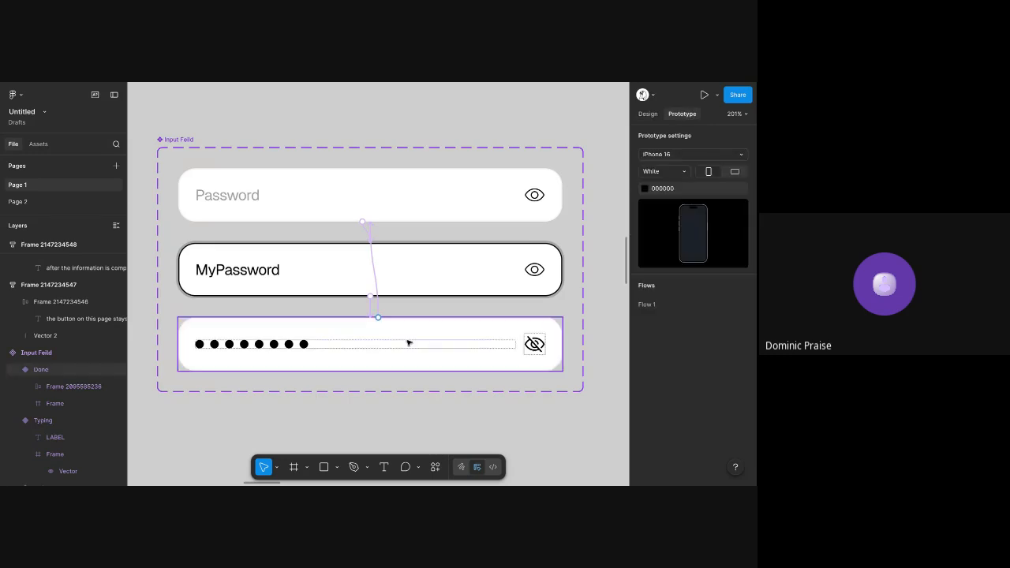
click(370, 237)
key(Delete)
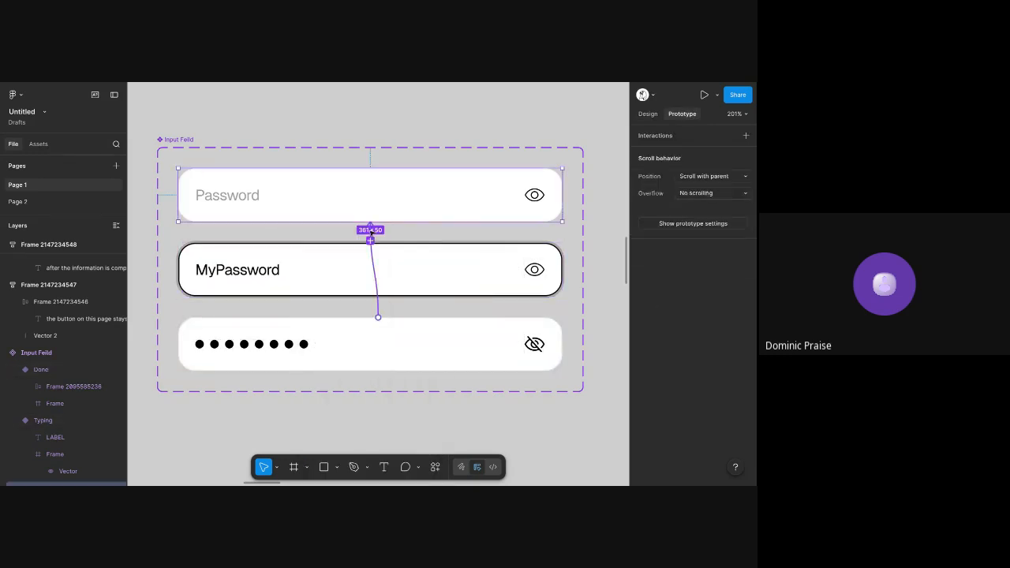
click(372, 231)
key(Delete)
click(371, 310)
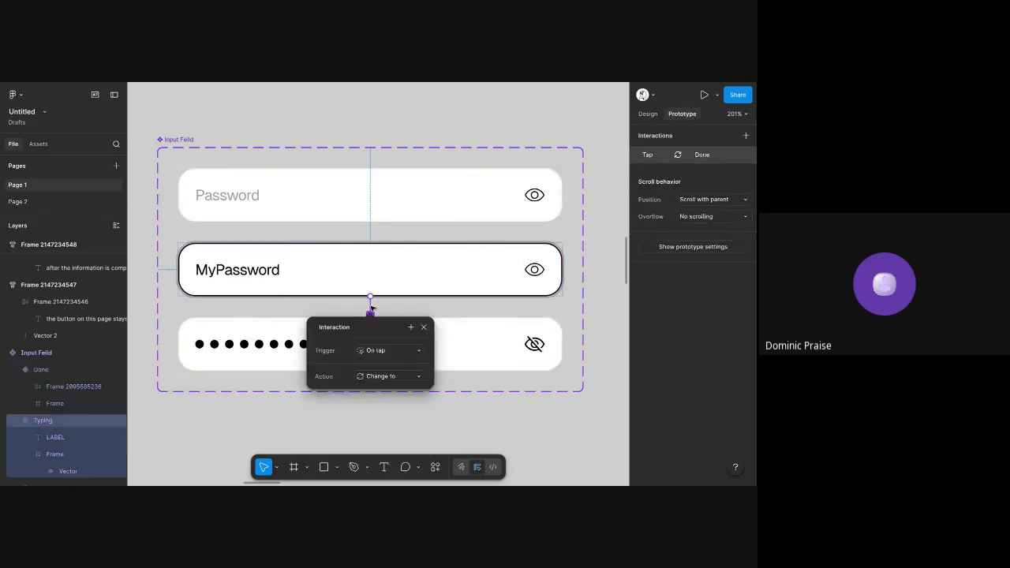
key(Delete)
Link the Default variant to the Typing variant with an on-tap Change to interaction using Smart animate
click(540, 201)
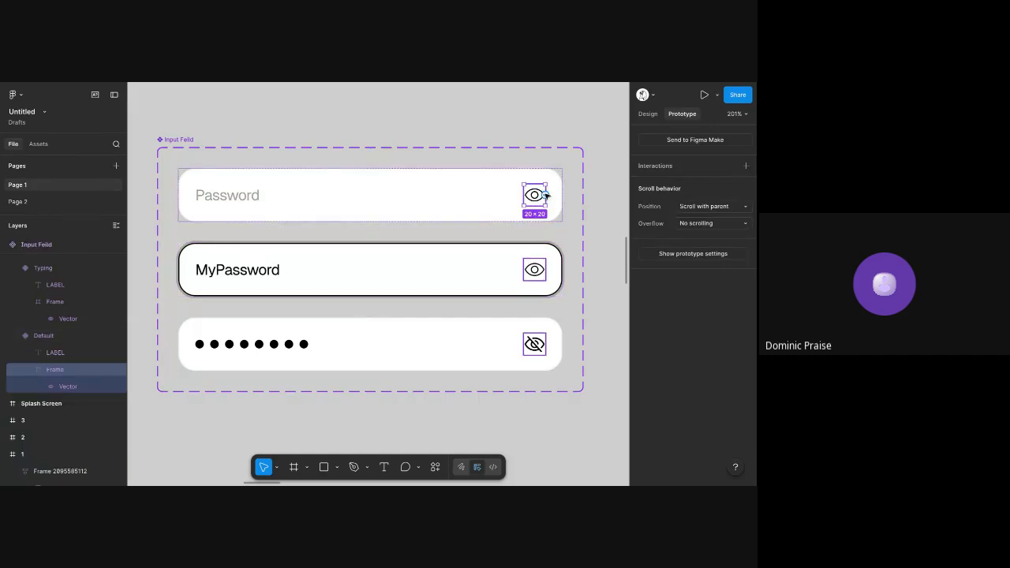
click(435, 202)
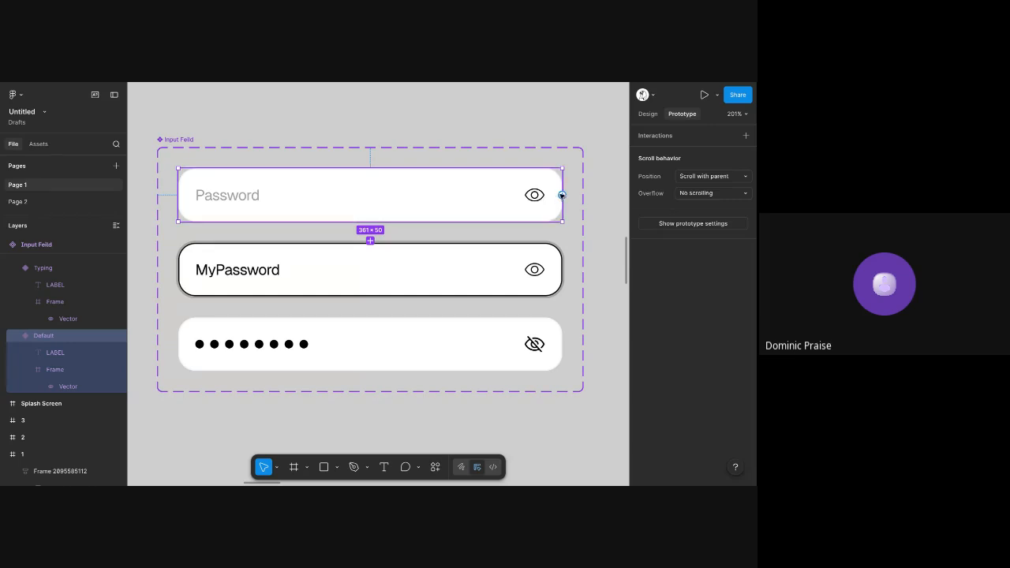
drag(561, 195, 351, 275)
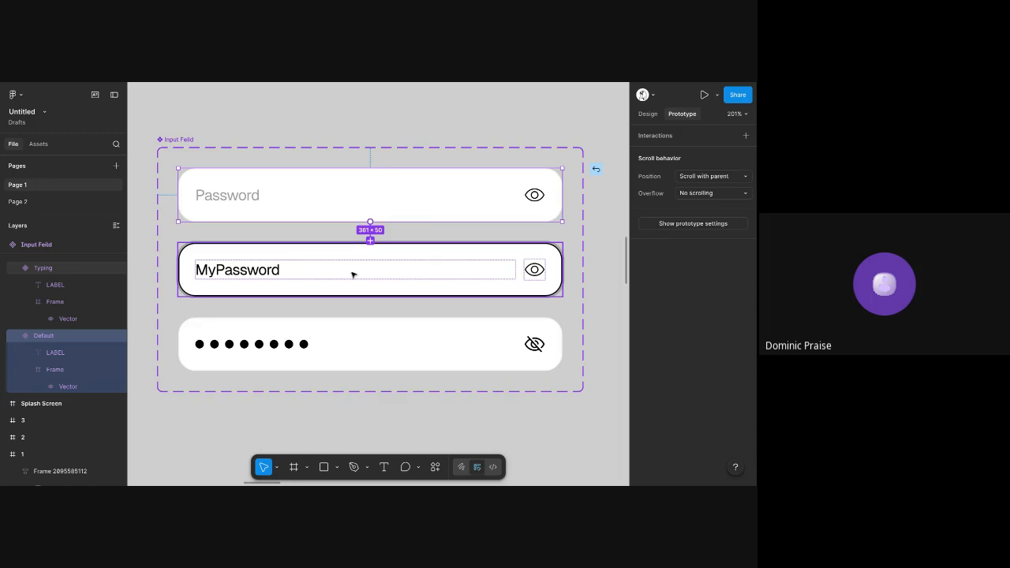
drag(352, 274, 352, 273)
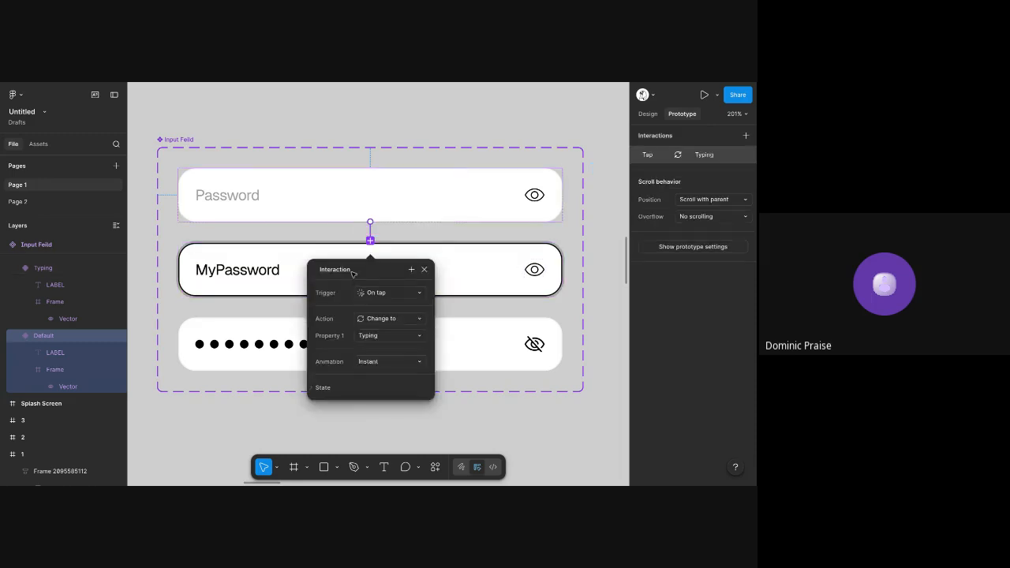
click(376, 367)
click(379, 386)
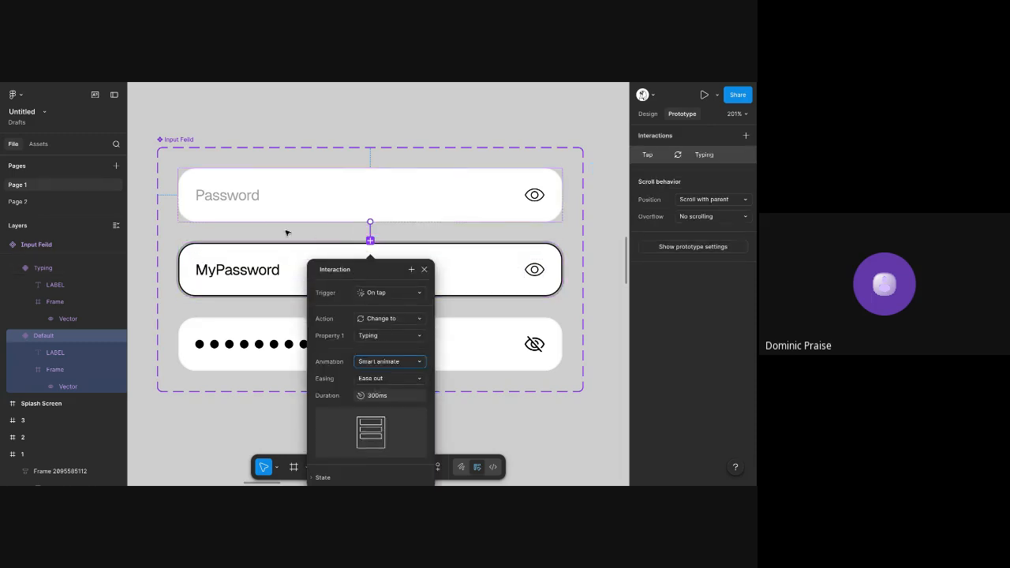
Copy the Typing variant's properties onto the Done variant so it gets the same dark outline
click(292, 265)
key(ctrl+alt+c)
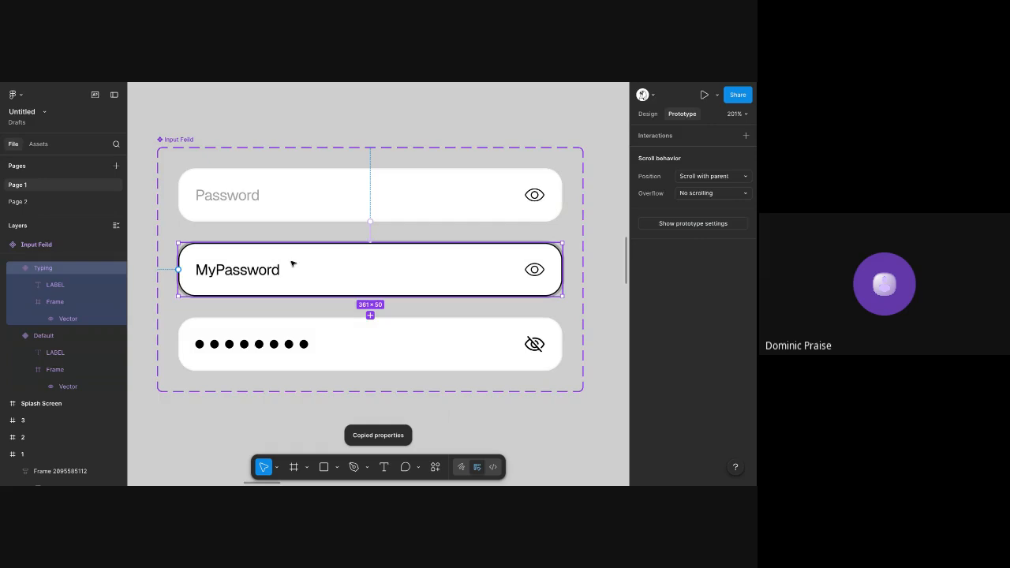
click(308, 331)
key(ctrl+alt+v)
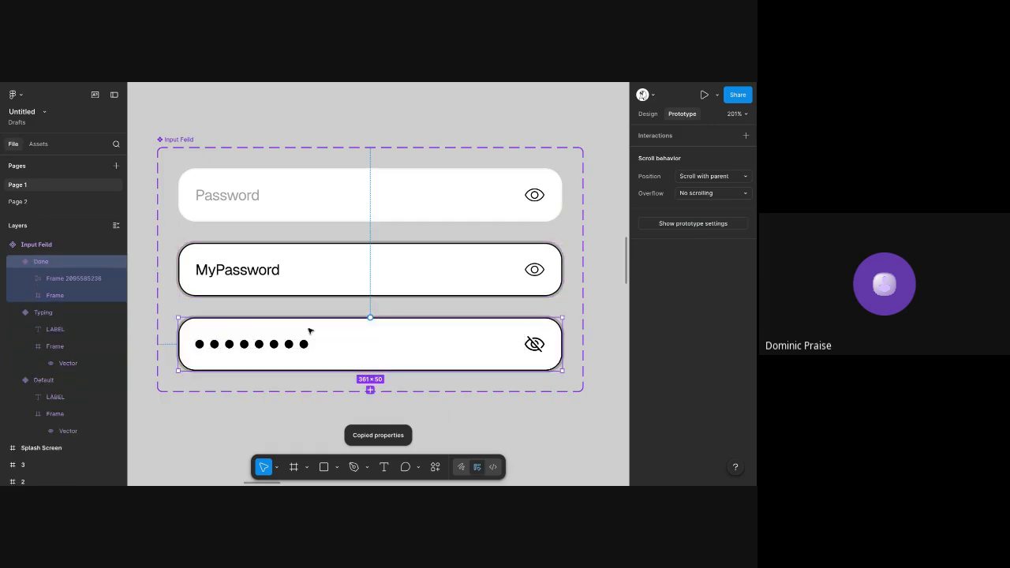
Link the eye icon inside the Typing variant to the Done variant with an on-tap Change to interaction
double_click(541, 270)
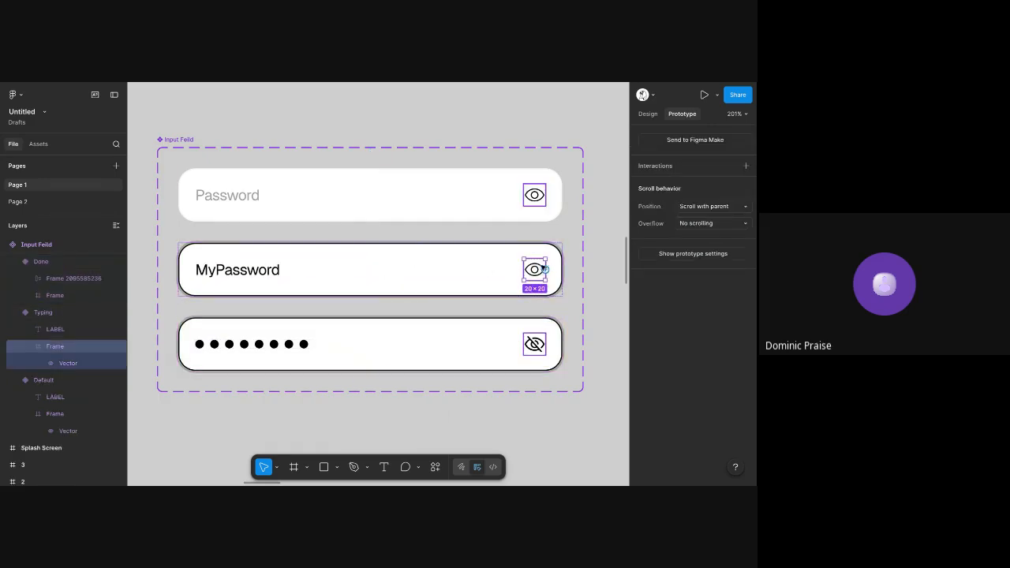
drag(544, 269, 467, 344)
scroll(403, 386, down, 2)
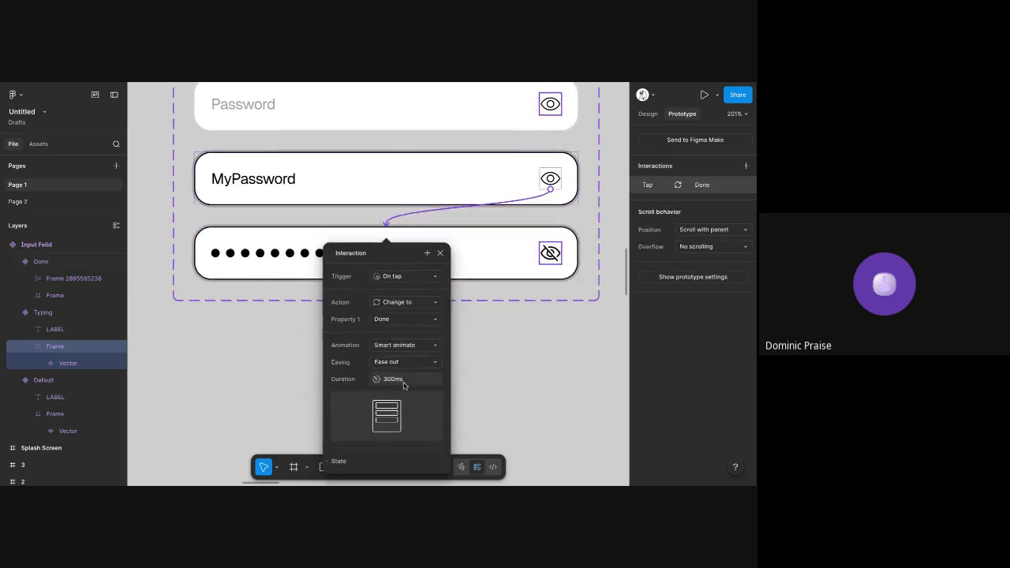
Link the crossed-out eye icon inside the Done variant back to the Typing variant
scroll(415, 291, up, 2)
click(530, 334)
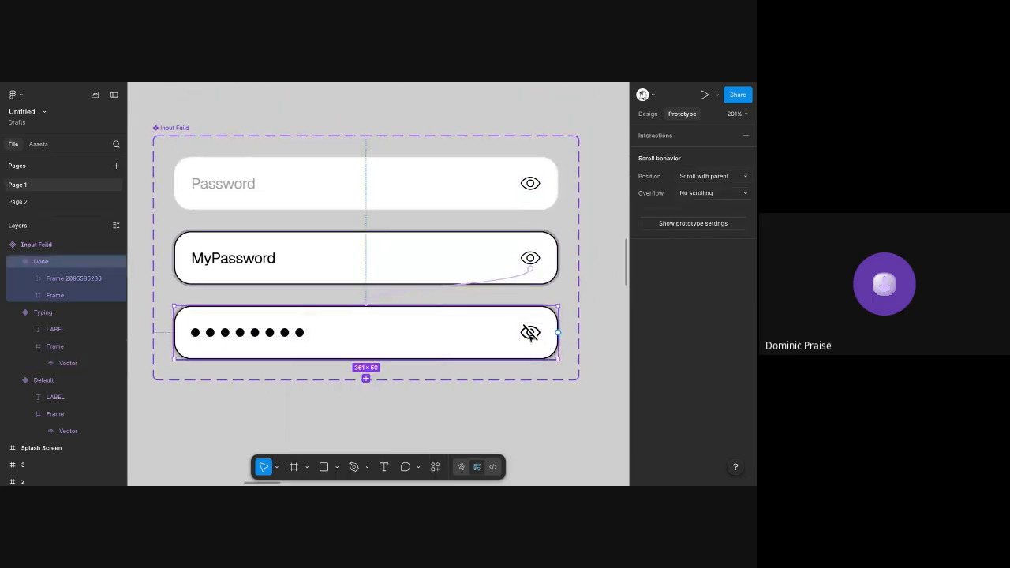
click(531, 333)
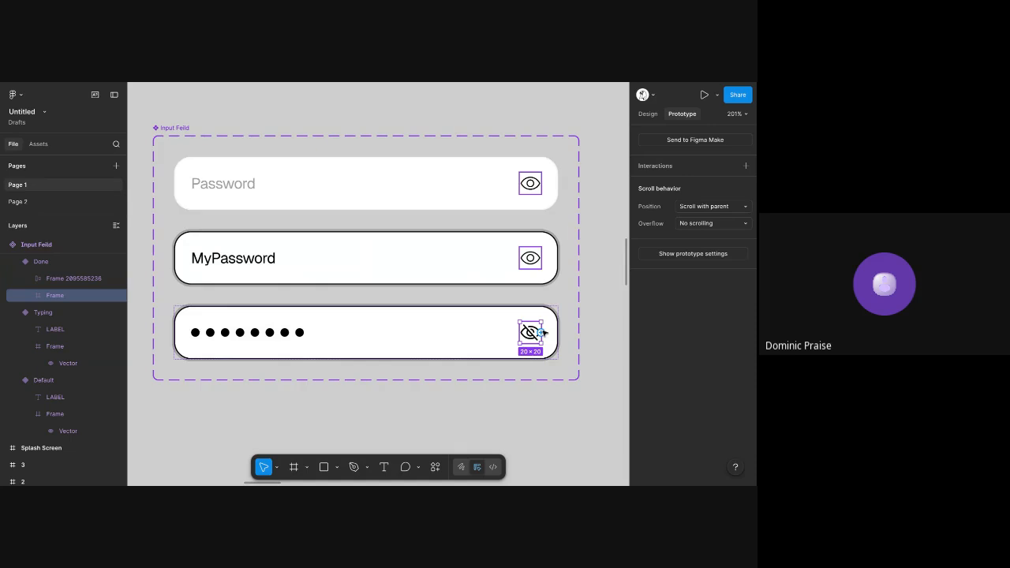
drag(543, 333, 419, 270)
Link the whole Done variant to the Default variant with an on-tap Change to interaction using Smart animate
click(445, 335)
click(454, 349)
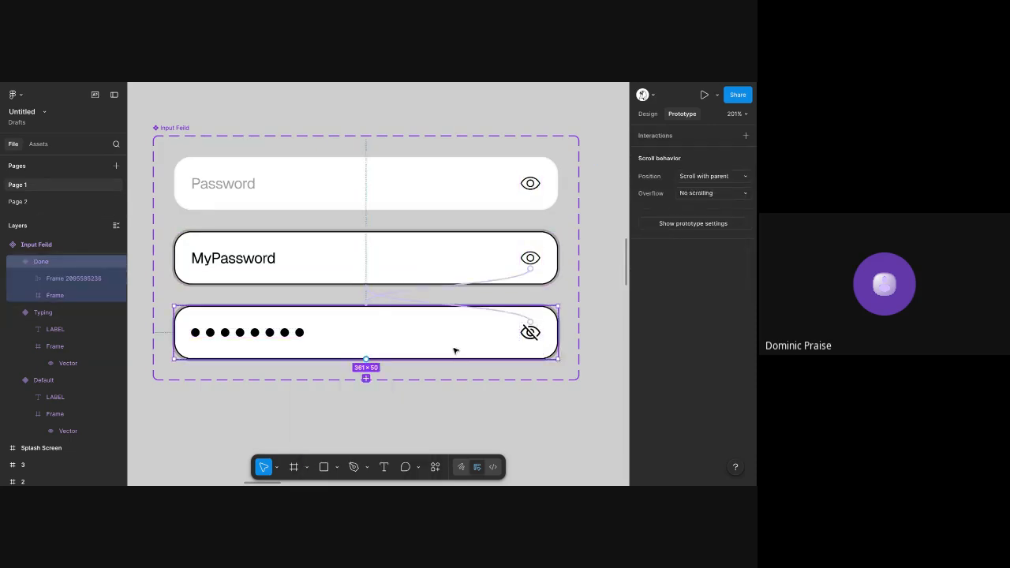
drag(557, 333, 300, 207)
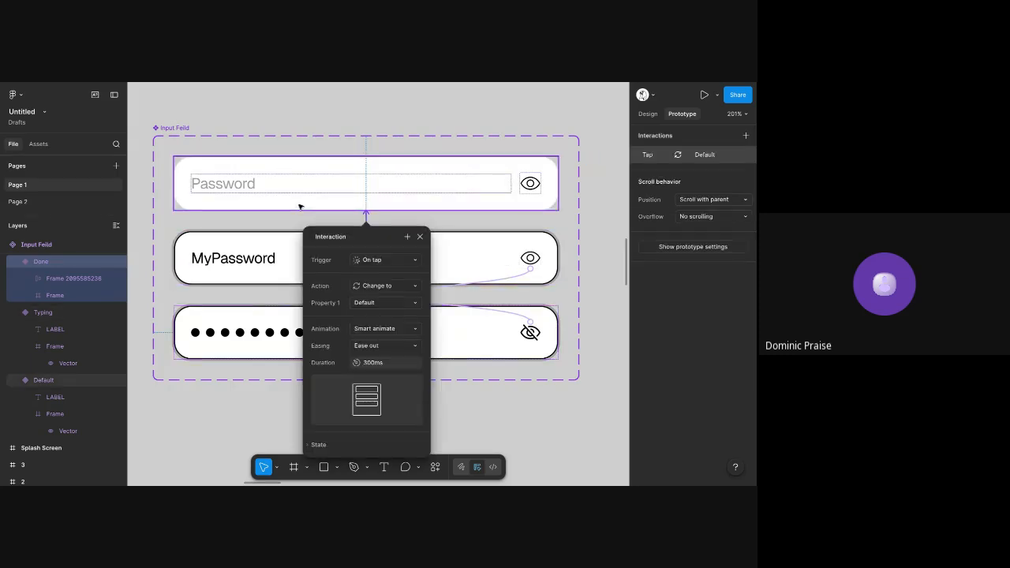
Set the fill colour of the Default variant's "Password" label to 000000
click(228, 189)
click(227, 191)
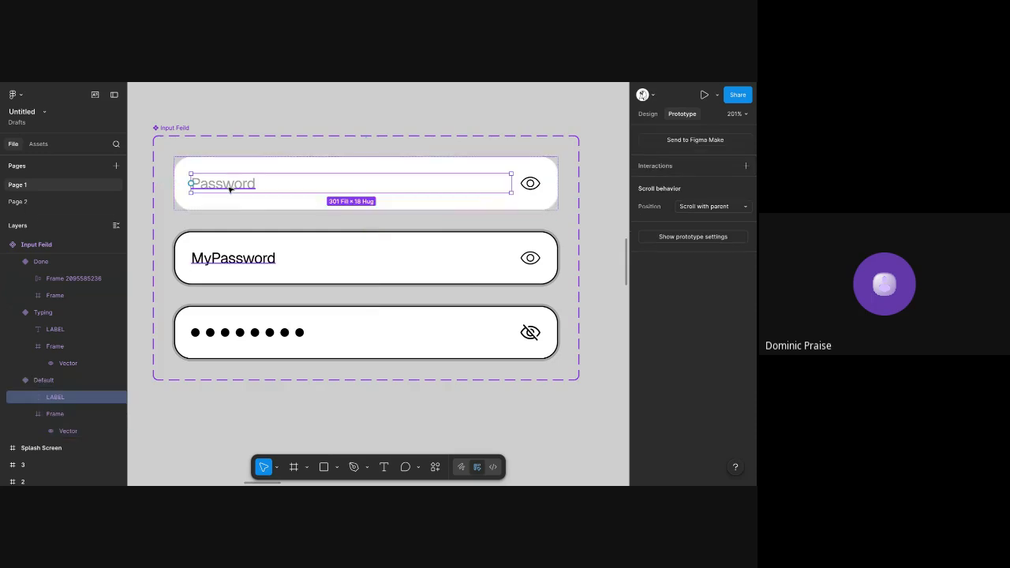
click(647, 114)
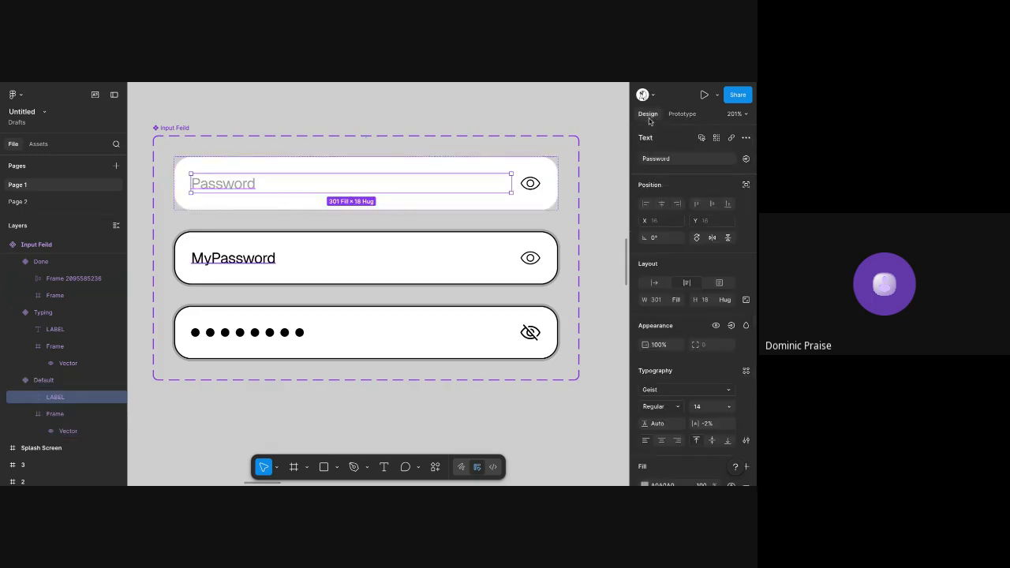
scroll(671, 363, down, 3)
click(683, 378)
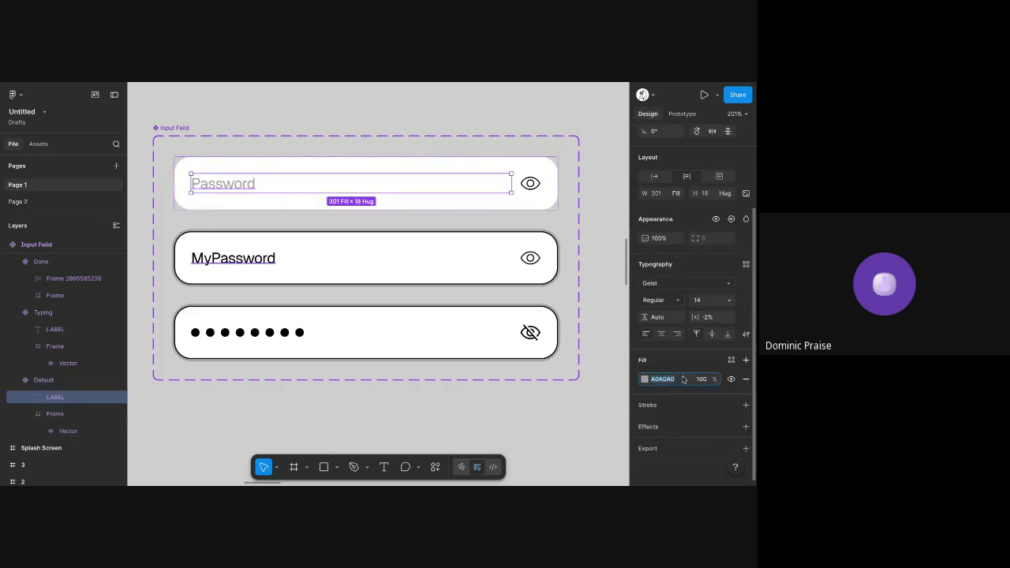
text(000000)
key(Tab)
click(574, 142)
Try placing a copy of the Default Input Feild above the existing field in the Create Account screen's Password section
click(473, 171)
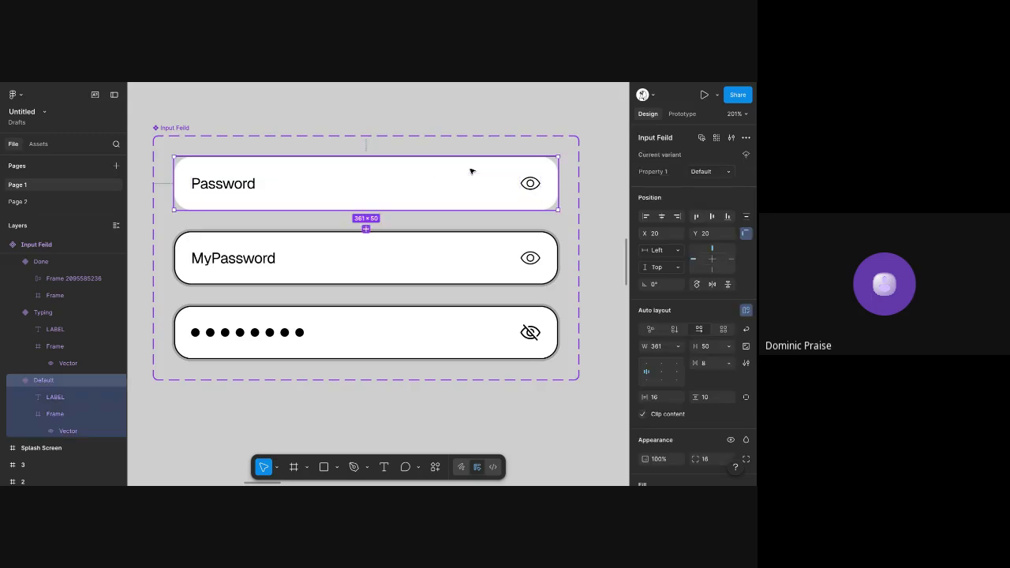
scroll(472, 171, down, 4)
scroll(472, 171, right, 10)
scroll(475, 164, left, 5)
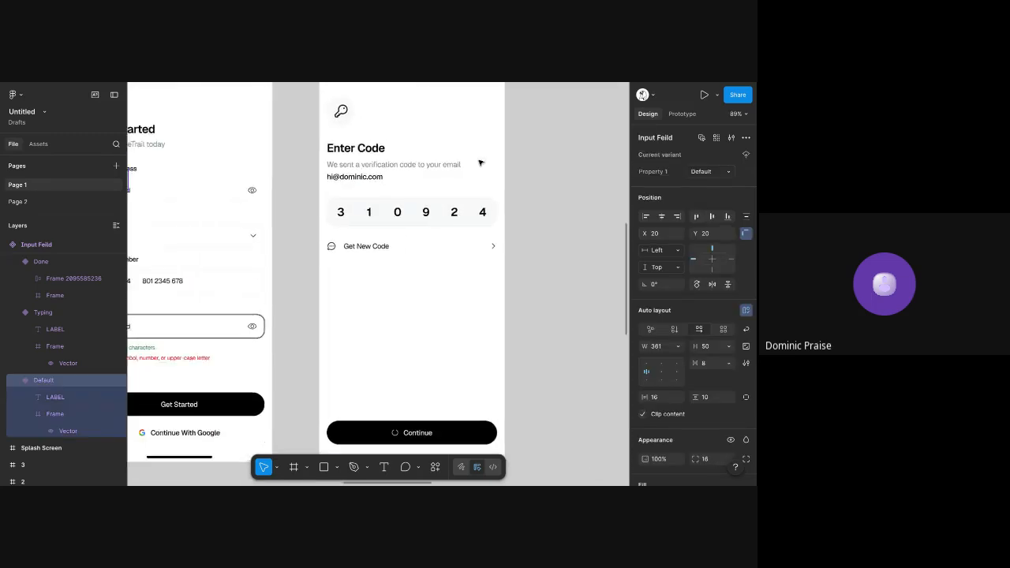
click(457, 313)
click(456, 313)
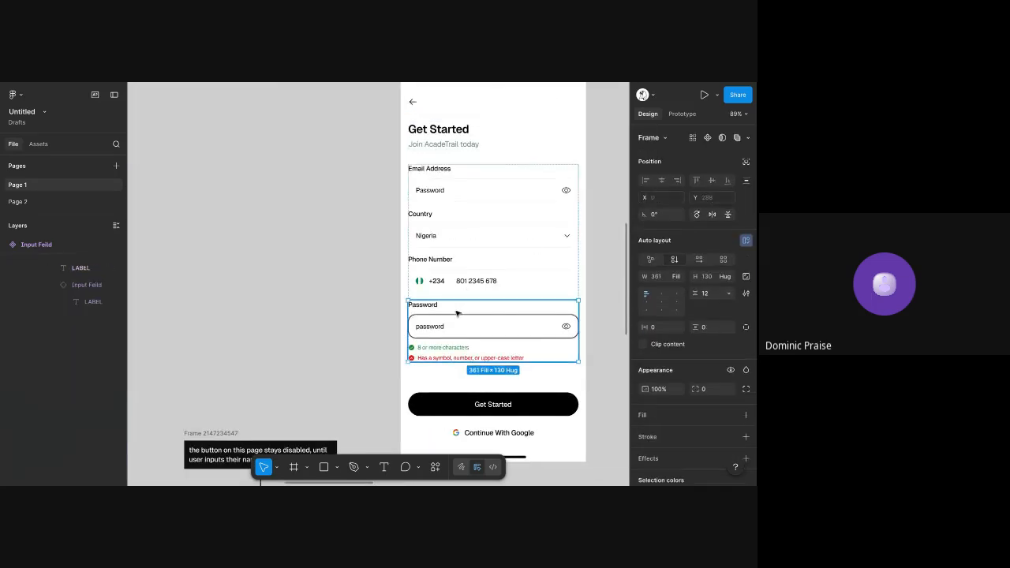
click(453, 327)
scroll(460, 330, up, 3)
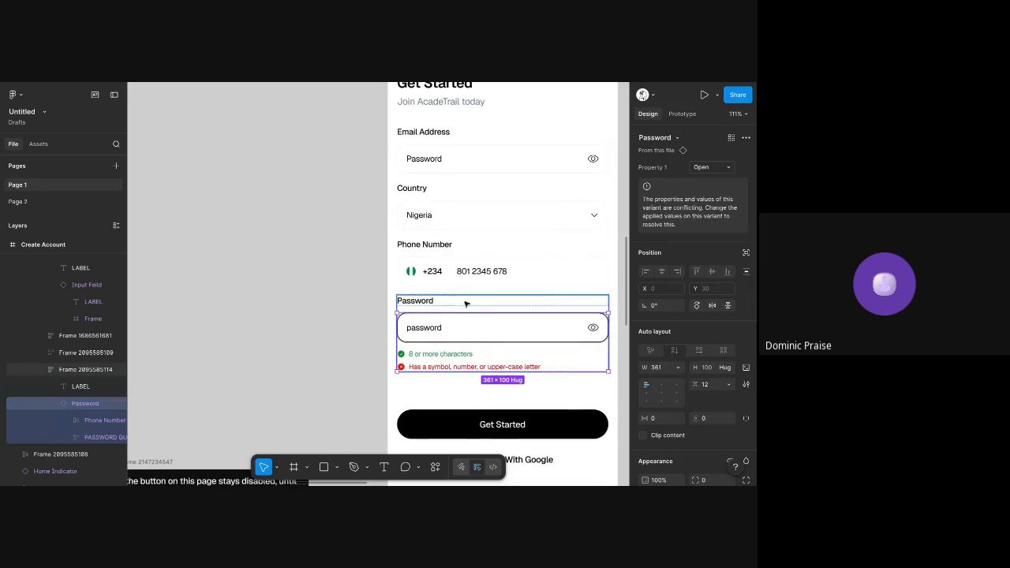
key(ctrl+v)
key(Up)
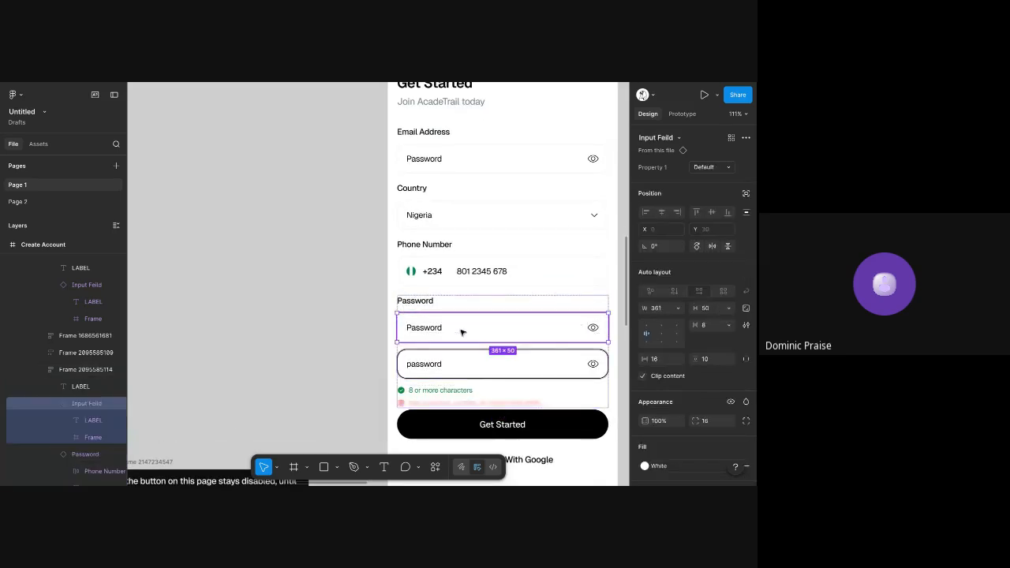
key(Delete)
Open an inline prototype preview of the Create Account frame
scroll(391, 152, right, 3)
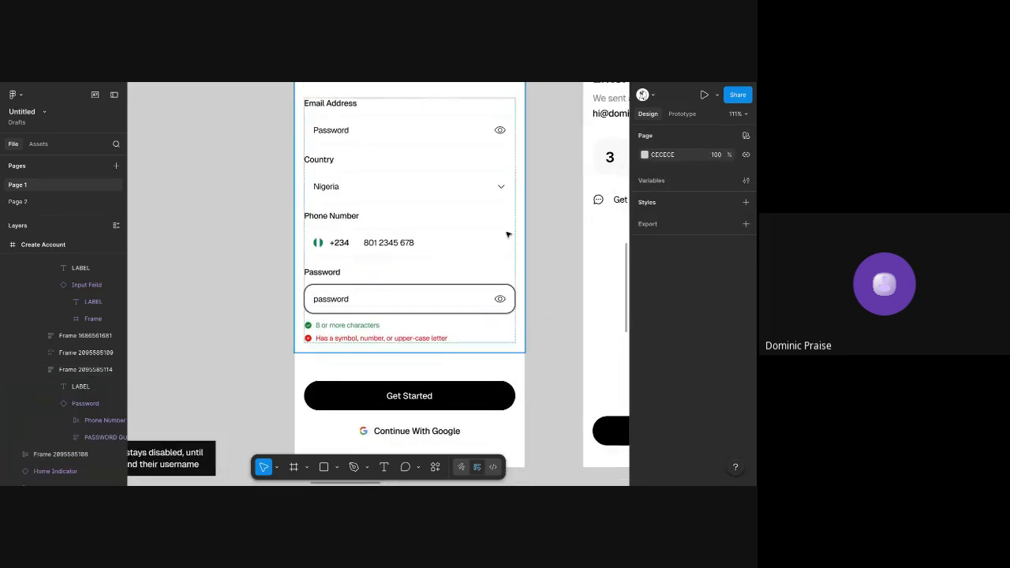
scroll(391, 152, up, 3)
scroll(391, 151, up, 2)
click(307, 140)
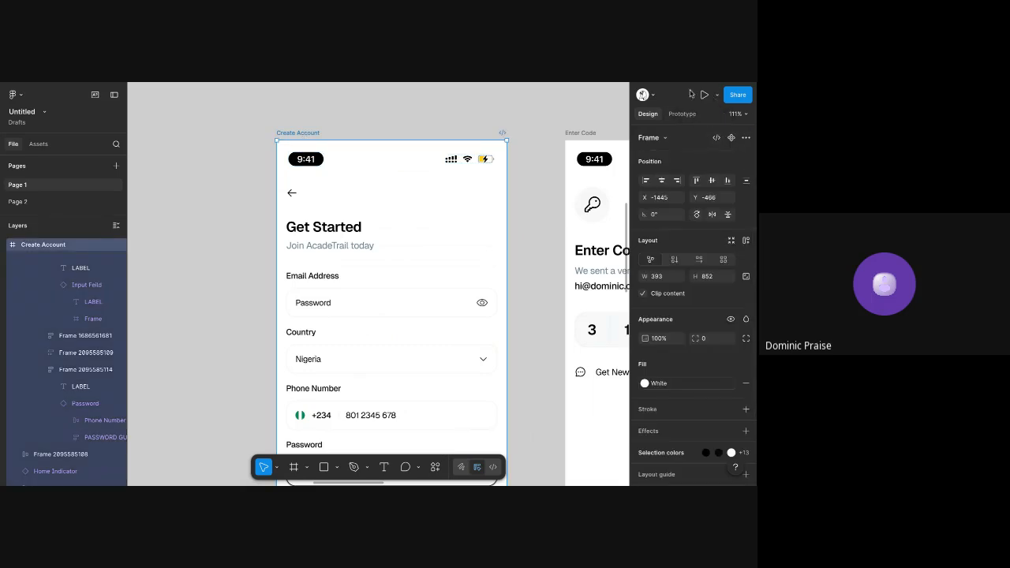
click(715, 99)
click(700, 131)
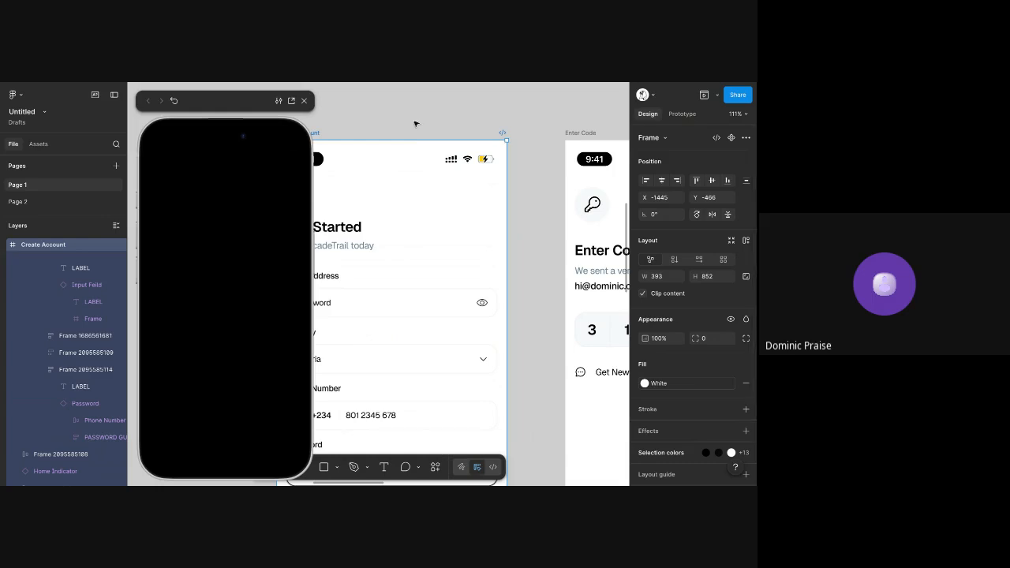
Test the Password field and its eye icon in the Create Account preview
scroll(405, 163, left, 1)
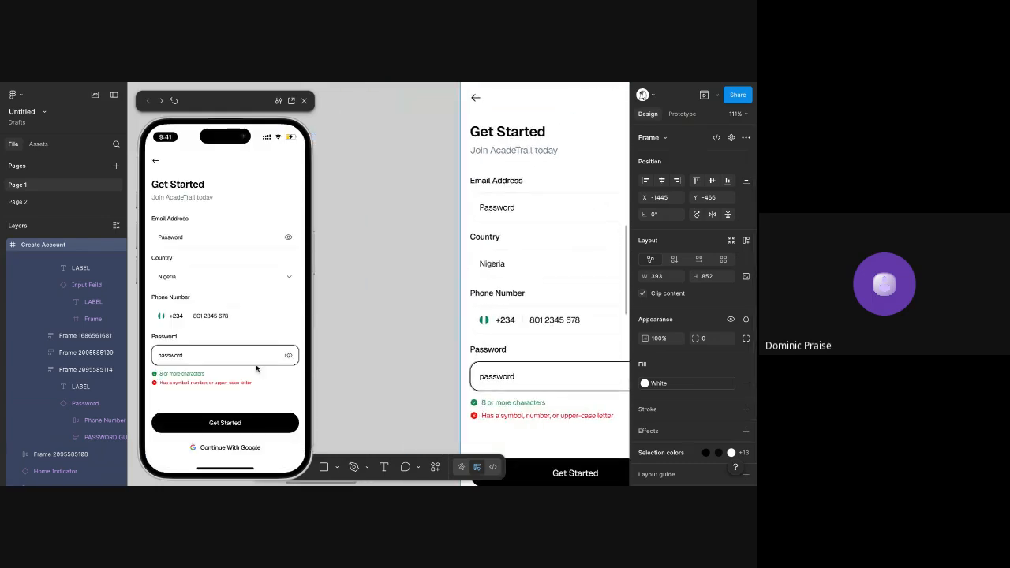
click(280, 358)
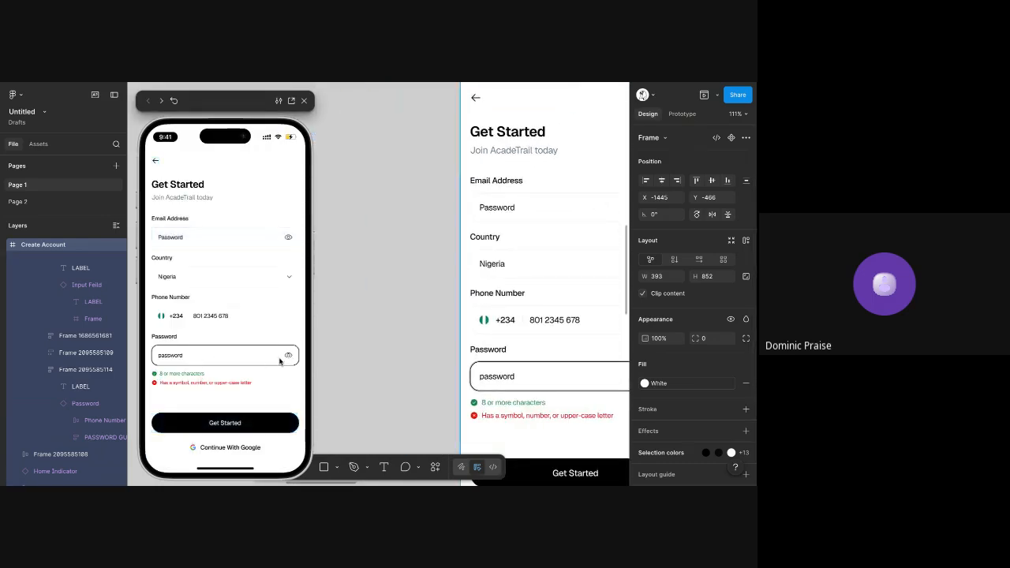
click(279, 358)
click(288, 358)
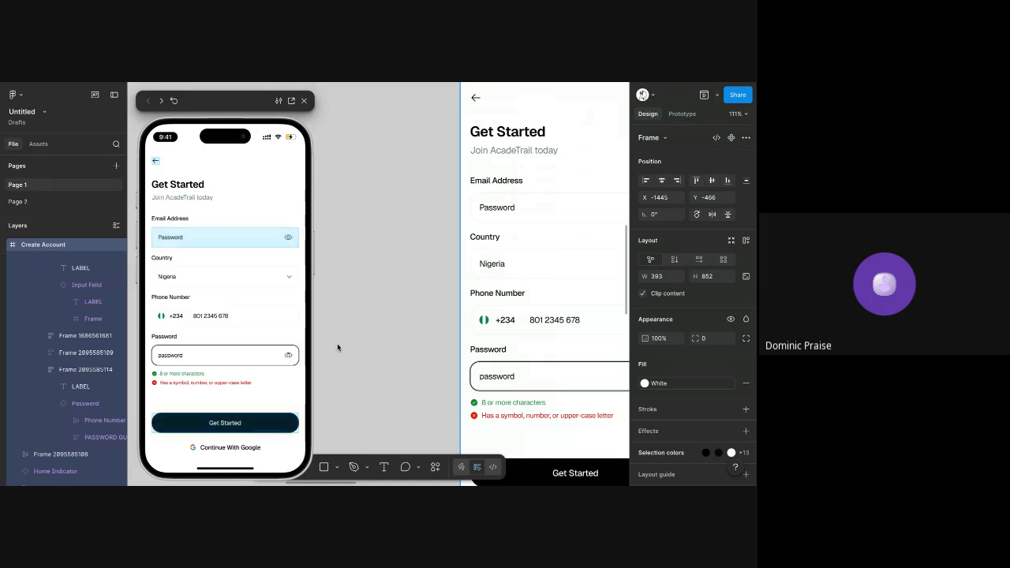
Inspect the Default Input Feild variant's tap interaction settings and test the preview's Password field again
scroll(383, 320, down, 5)
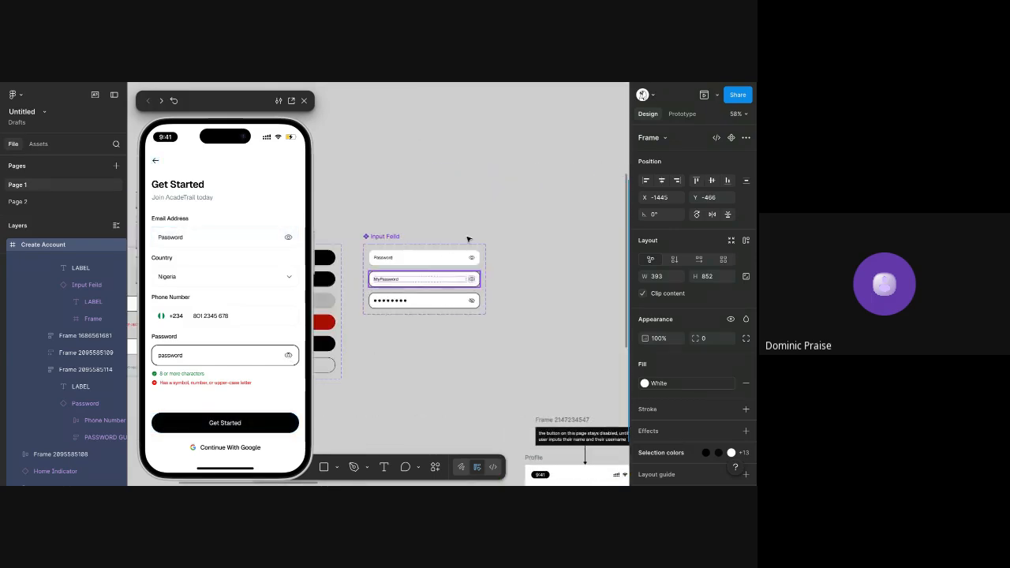
click(682, 113)
click(420, 269)
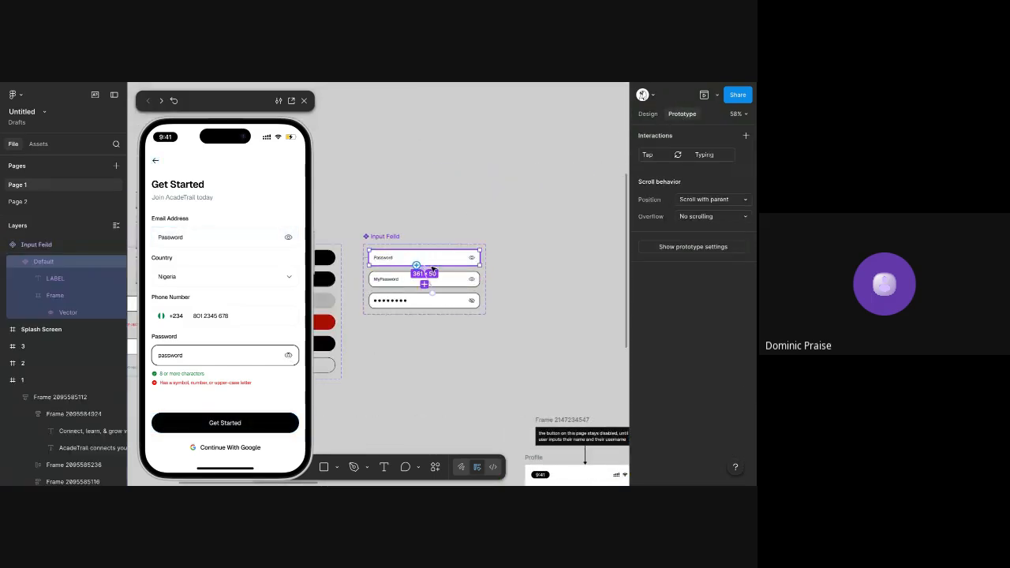
scroll(447, 257, up, 5)
scroll(446, 257, up, 4)
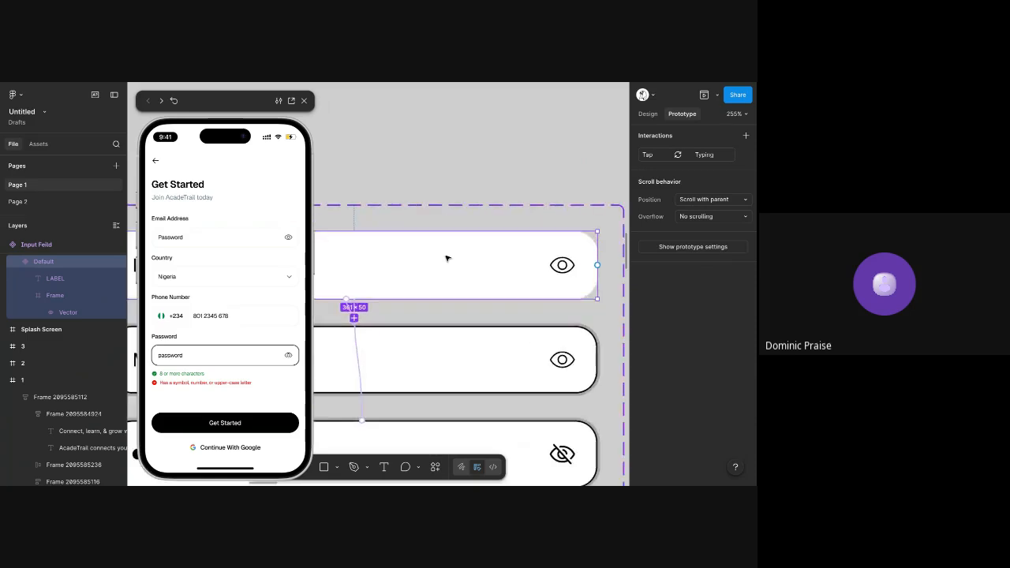
click(459, 263)
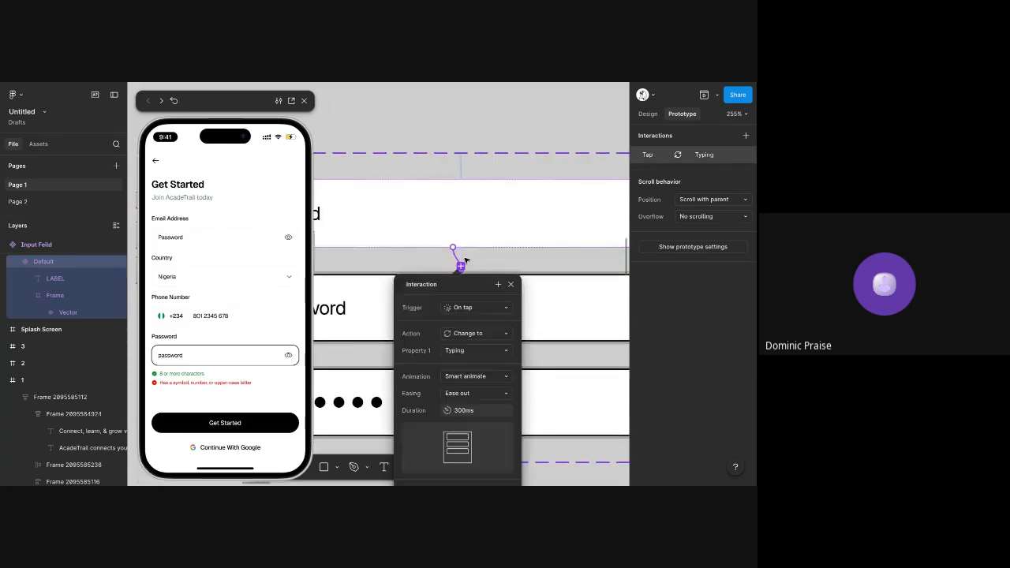
click(247, 370)
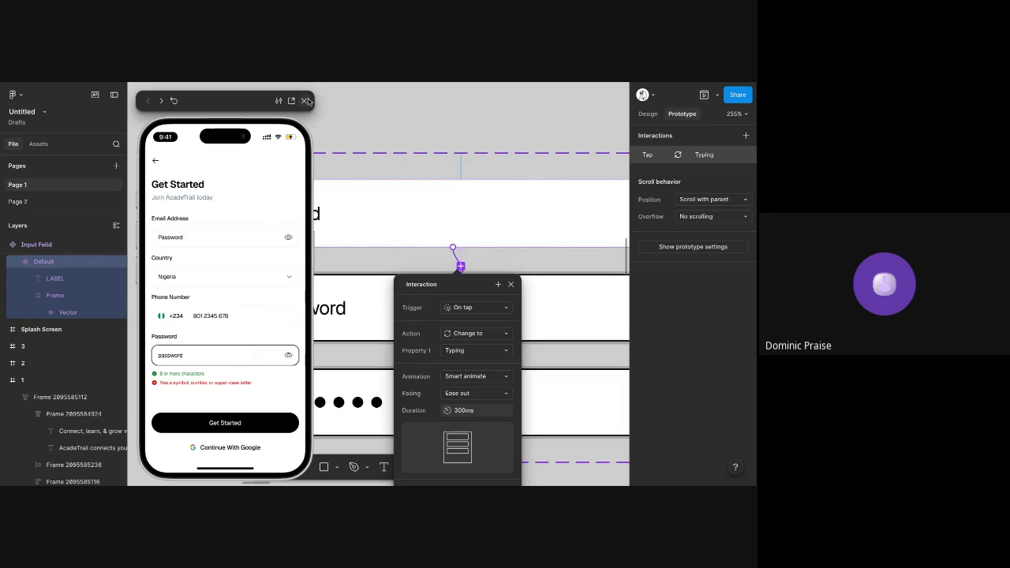
Close the variant's interaction settings and switch from prototype settings to the design properties
click(256, 222)
click(408, 108)
scroll(402, 171, down, 5)
scroll(402, 171, right, 5)
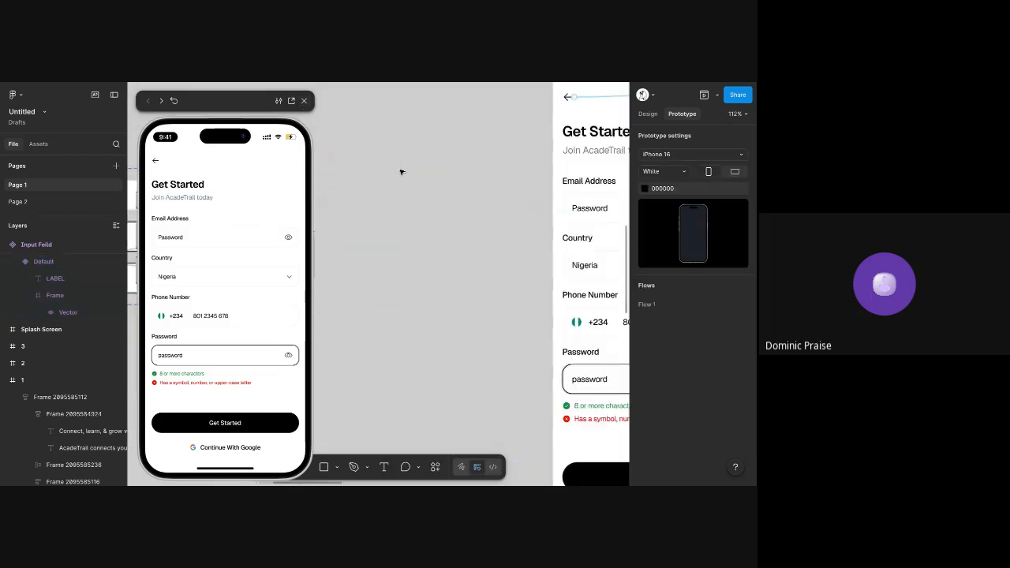
scroll(402, 171, down, 5)
scroll(402, 169, left, 3)
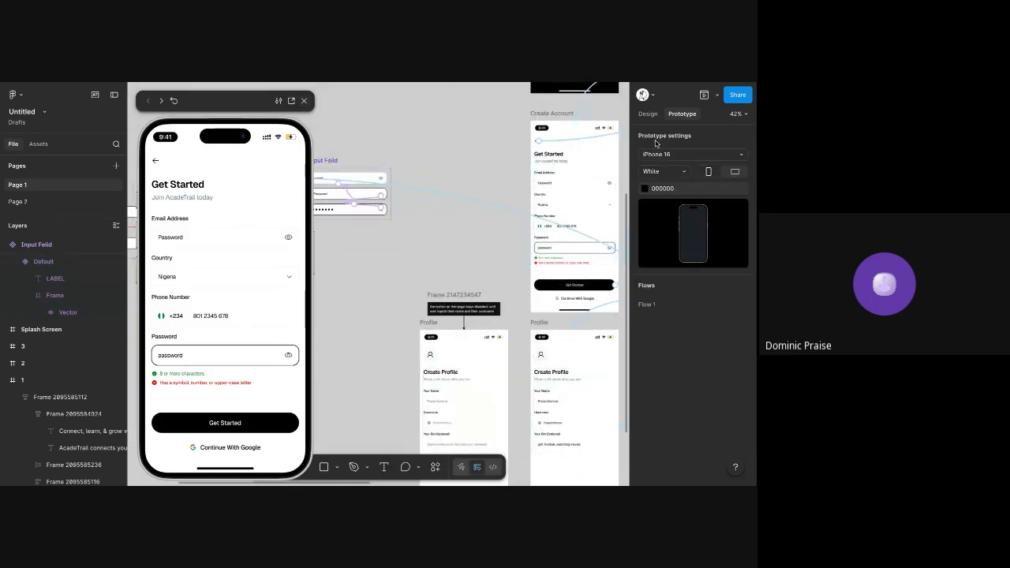
click(648, 113)
Try pasting a copy of the Email Address section's Input Feild above the existing field in the Create Account screen's Password section
scroll(552, 236, right, 2)
scroll(552, 236, up, 5)
click(535, 123)
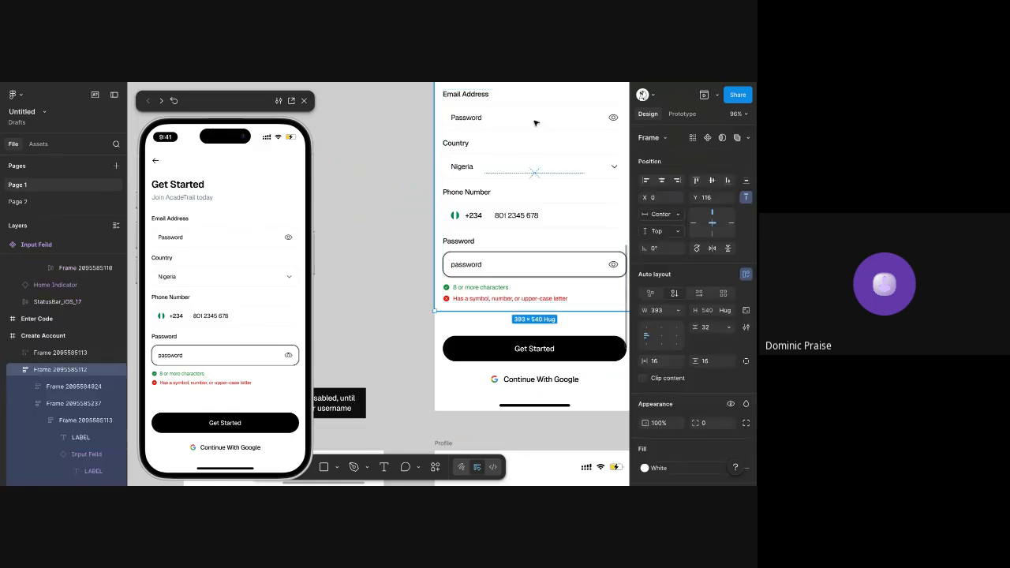
double_click(535, 123)
scroll(530, 130, up, 1)
scroll(527, 136, right, 1)
double_click(498, 140)
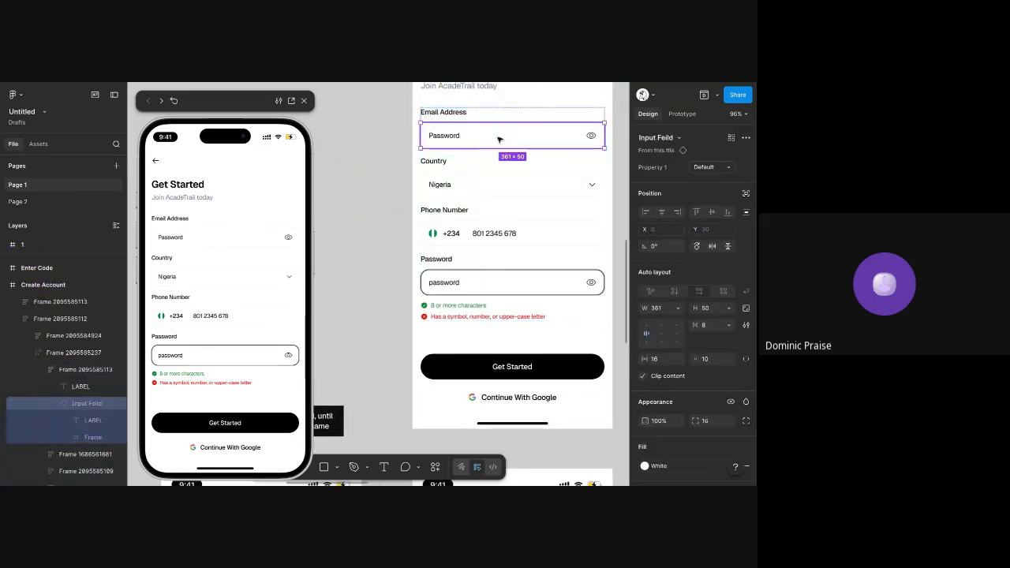
click(460, 285)
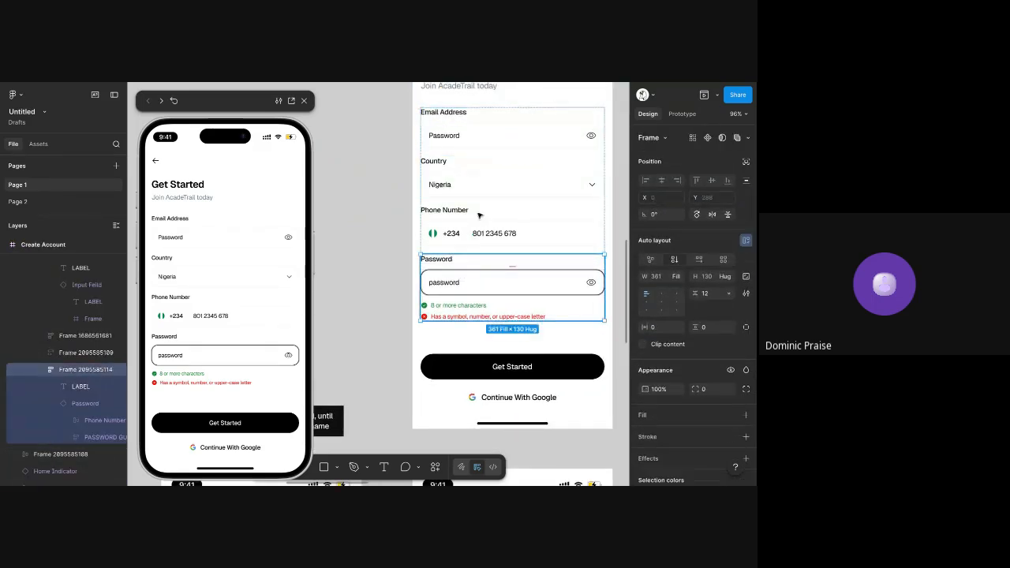
double_click(505, 132)
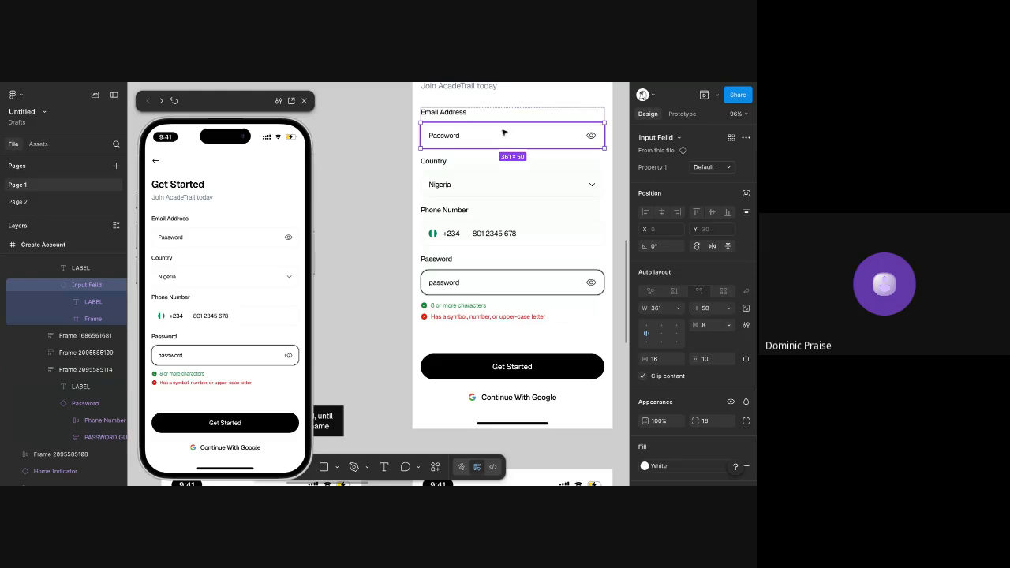
double_click(489, 281)
key(ctrl+v)
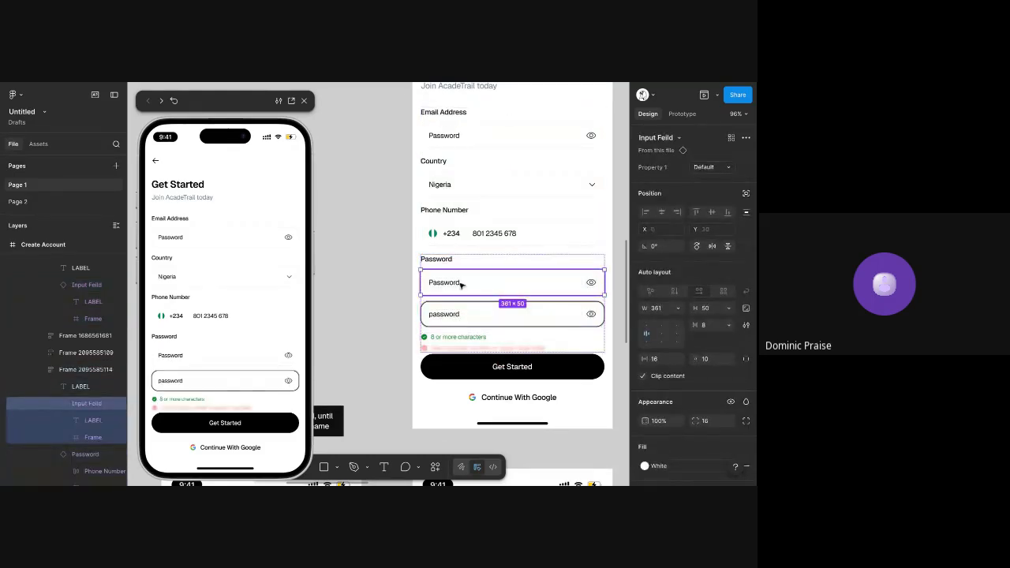
Remove the pasted Input Feild from the Password section
double_click(461, 285)
key(Delete)
click(483, 285)
ctrl+click(484, 285)
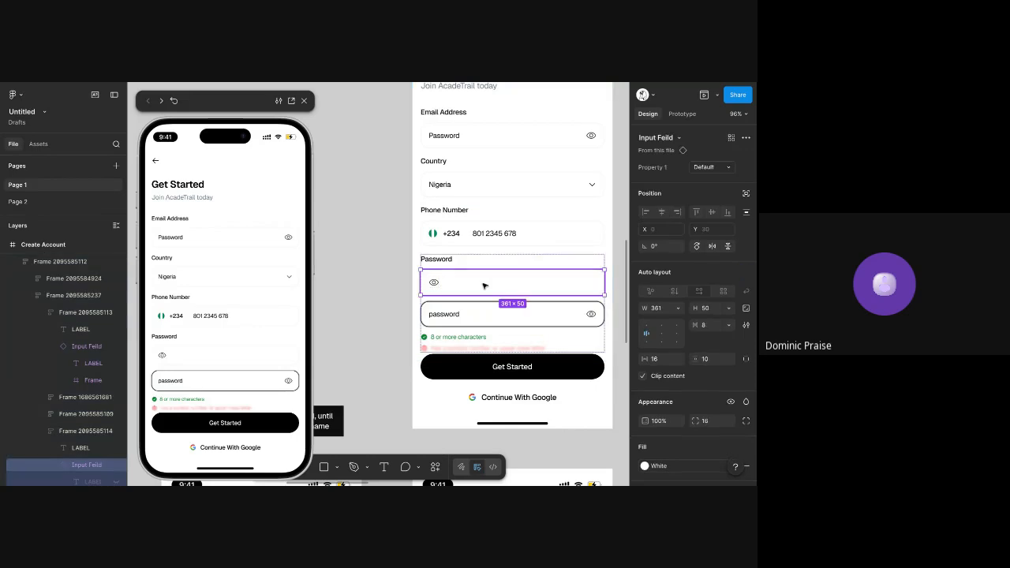
key(Delete)
ctrl+click(497, 284)
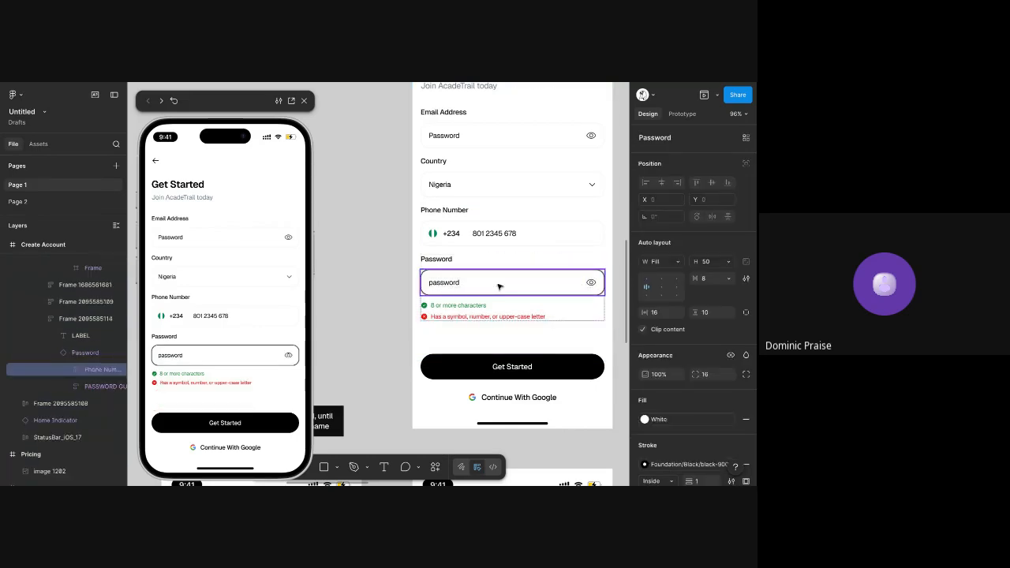
Delete the entire Password section, including its label and validation hints, from the Create Account screen
scroll(455, 230, up, 1)
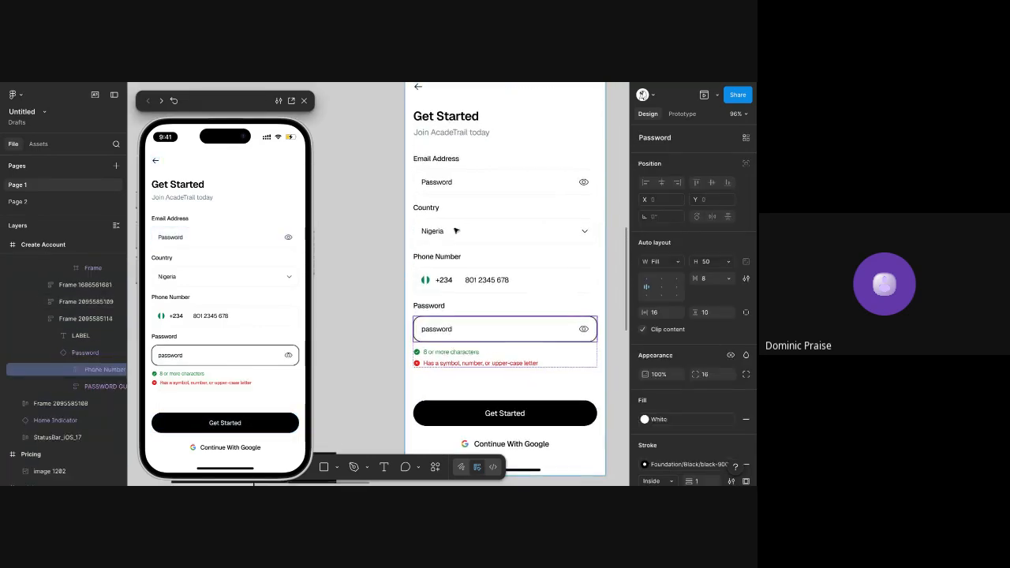
click(462, 304)
key(Delete)
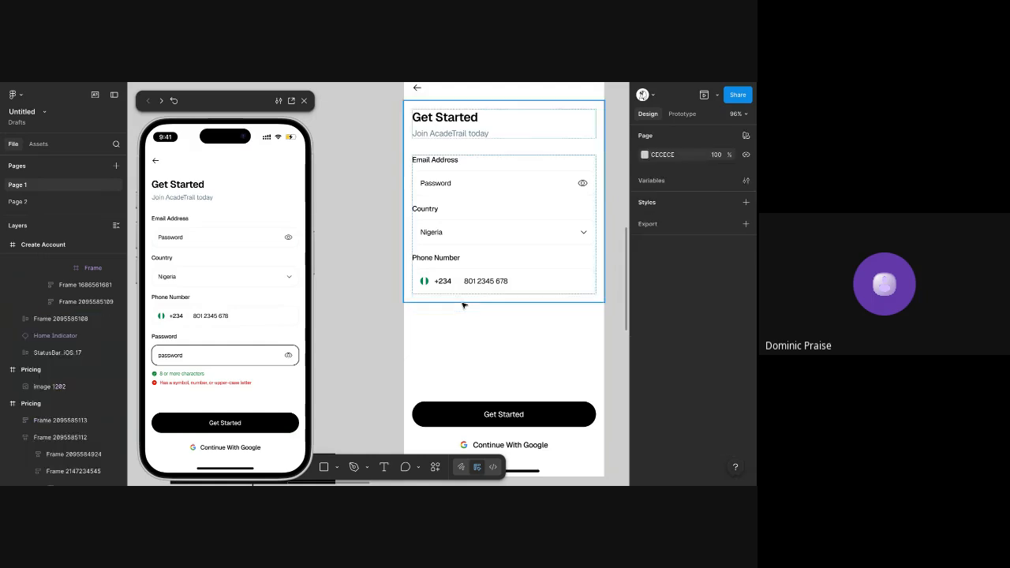
Test the field under Email Address in the preview by activating it and toggling its eye icon repeatedly
click(255, 355)
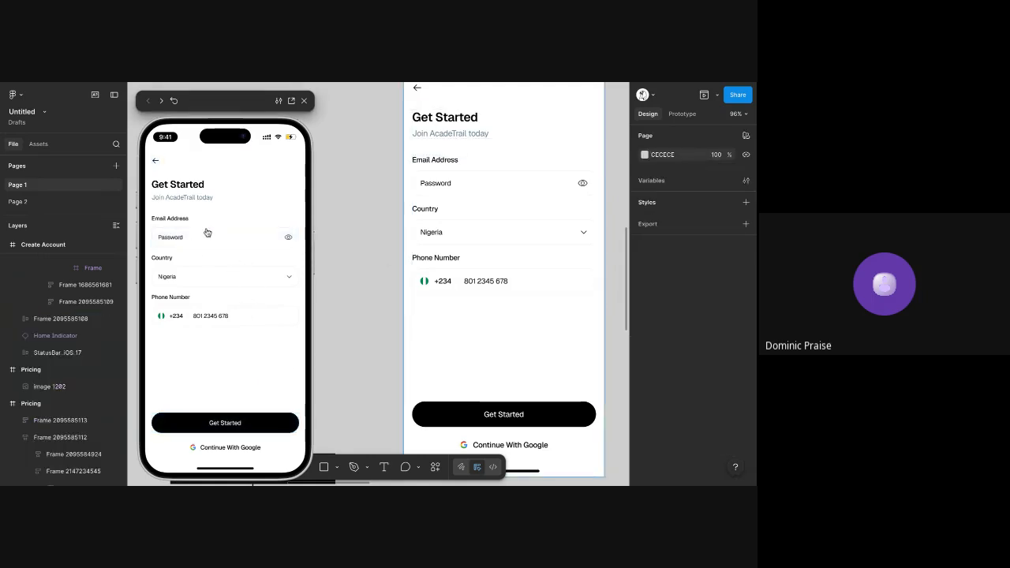
click(276, 241)
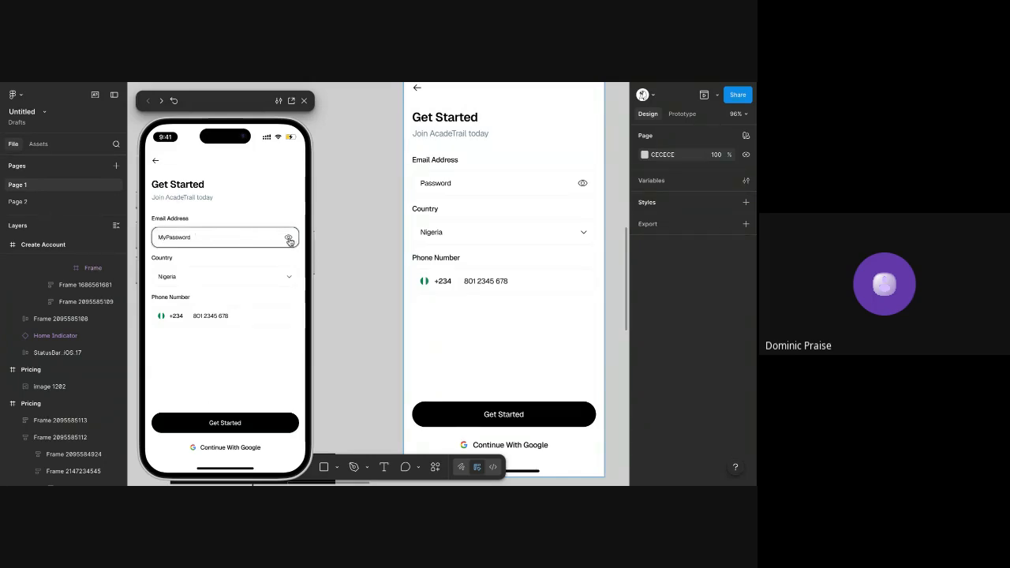
click(288, 238)
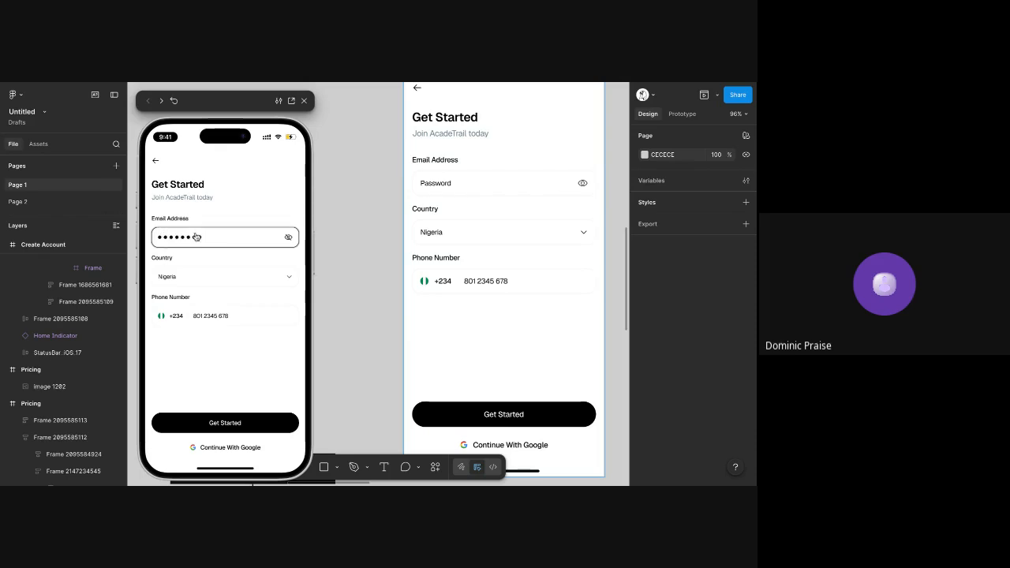
click(288, 239)
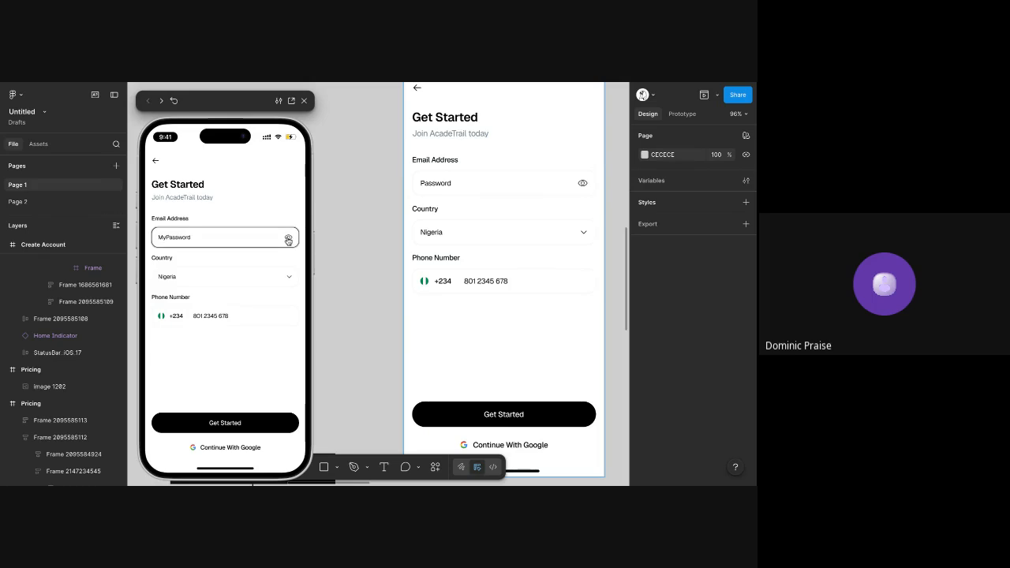
click(287, 239)
click(288, 239)
click(288, 239)
click(288, 238)
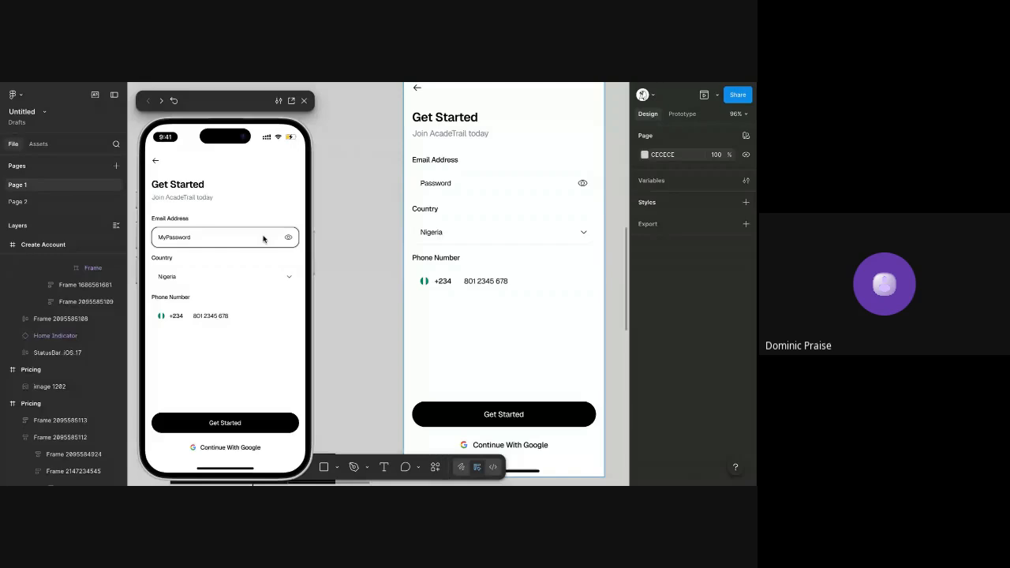
Test how the previewed field responds to taps on its body compared with taps on its eye icon
click(235, 238)
click(287, 239)
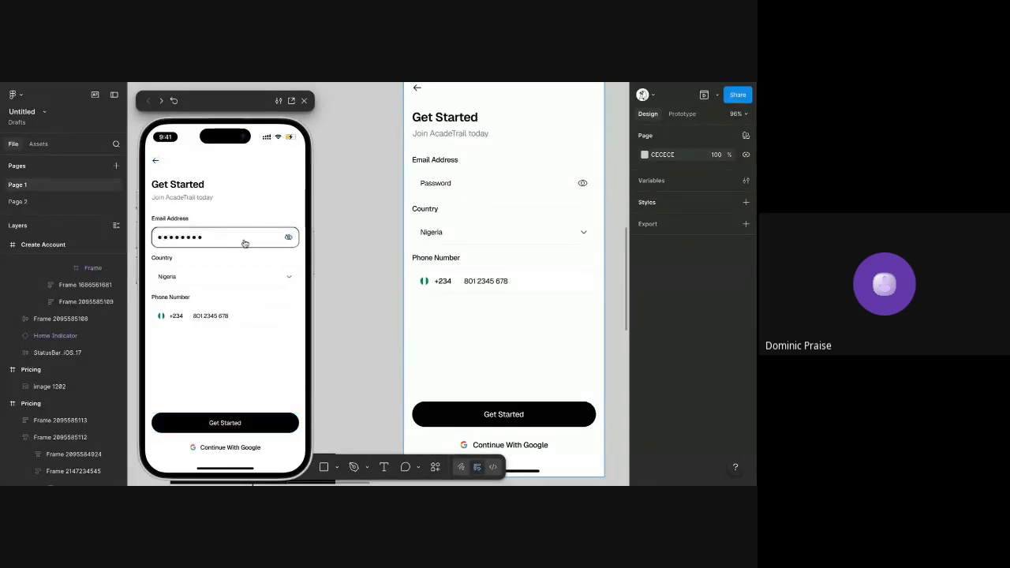
click(242, 240)
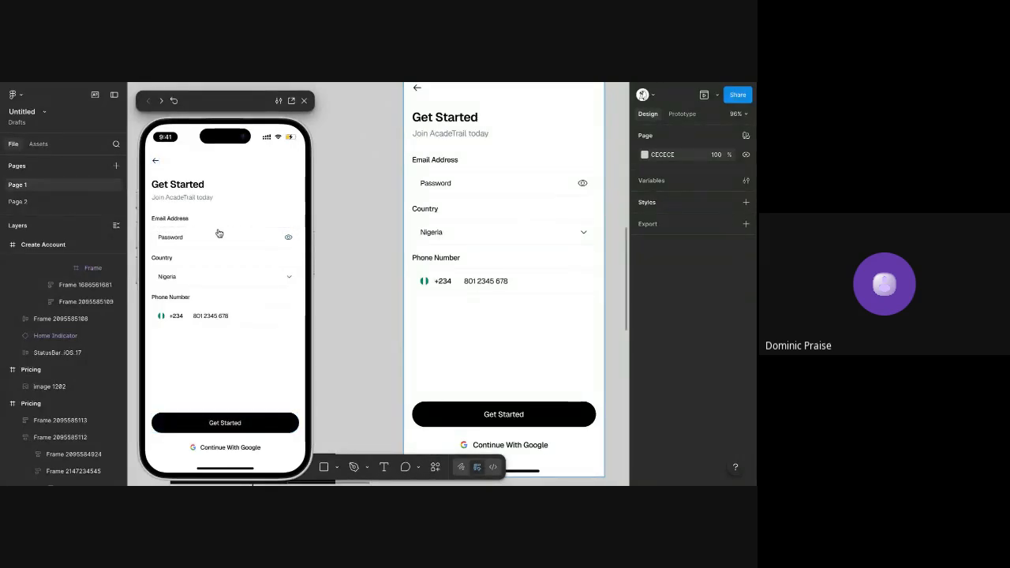
click(288, 238)
click(288, 239)
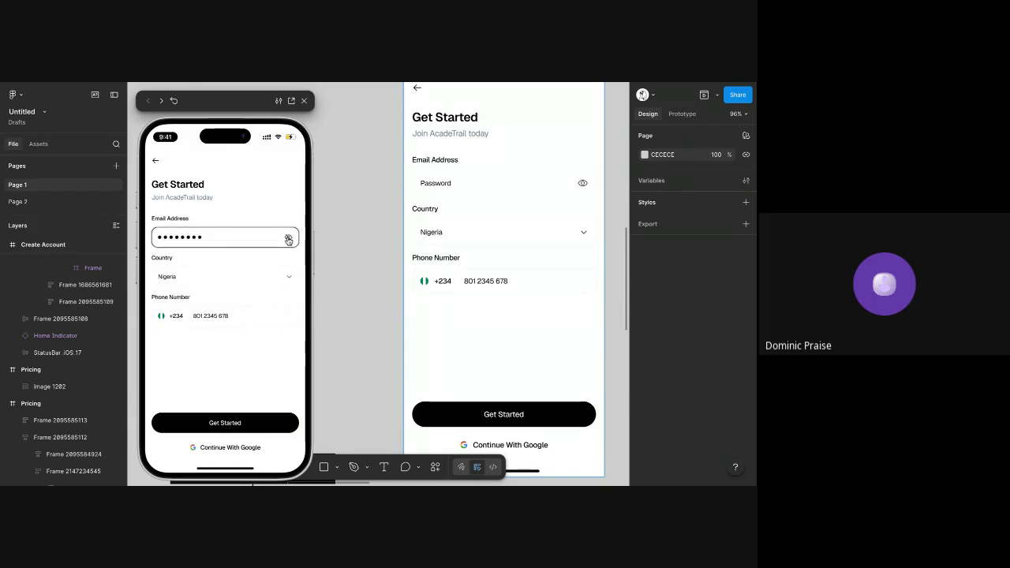
click(287, 239)
click(288, 239)
click(260, 241)
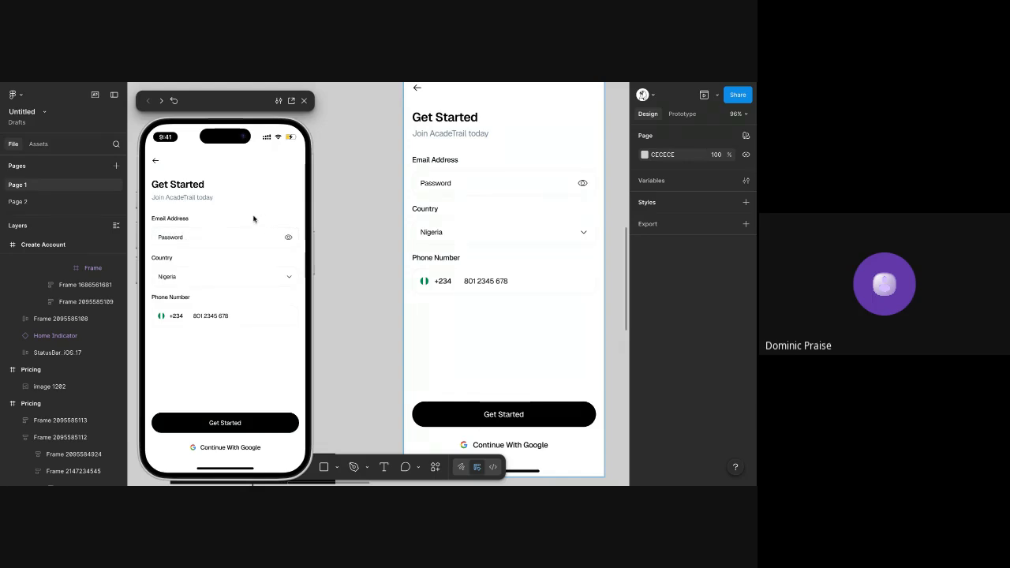
Inspect the tap interactions on the eye icons of the Typing and Done variants in the Input Feild component set
scroll(323, 209, left, 8)
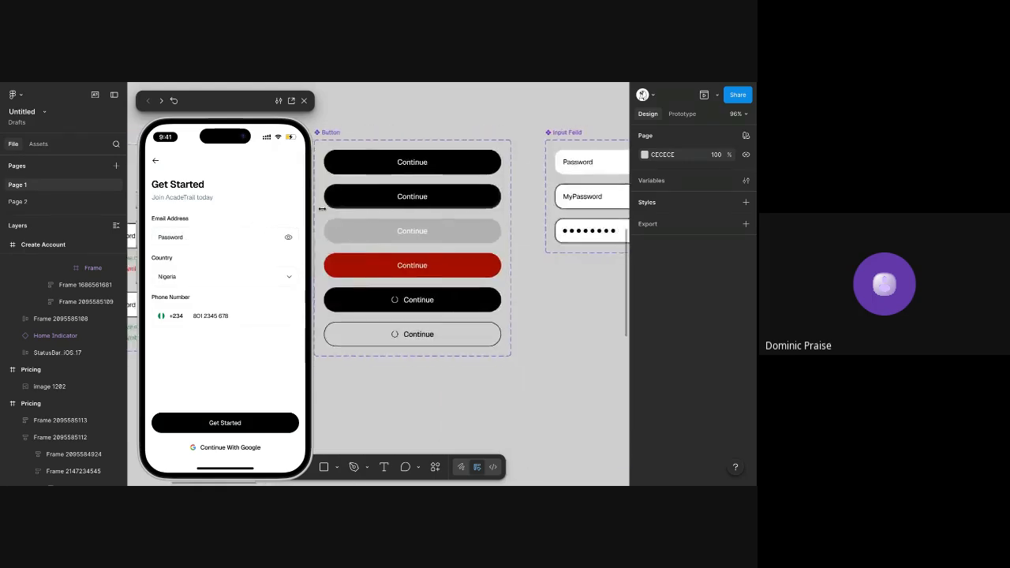
scroll(323, 209, down, 5)
scroll(438, 210, up, 1)
scroll(437, 210, up, 5)
click(476, 155)
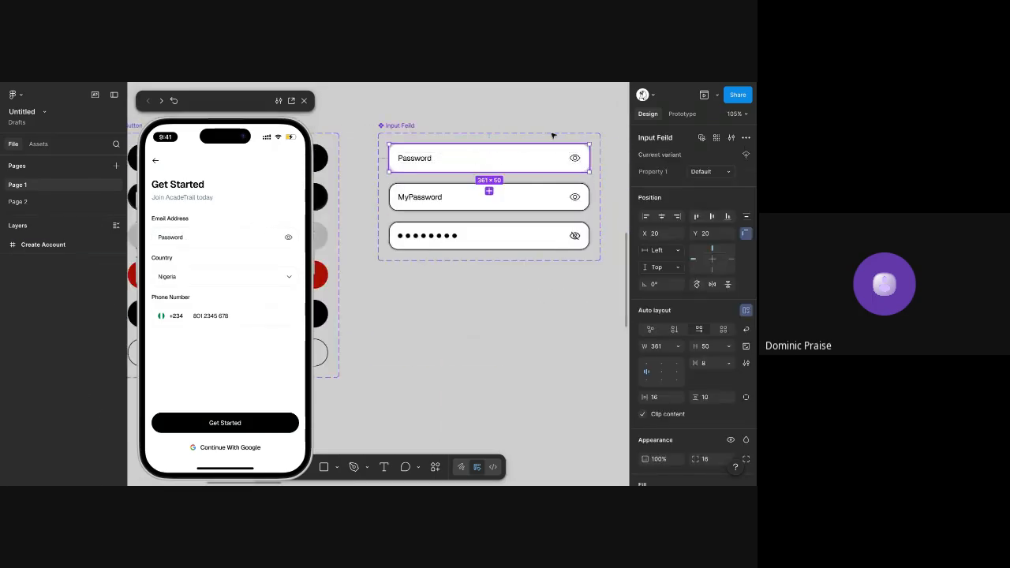
scroll(554, 168, up, 4)
click(682, 114)
click(507, 210)
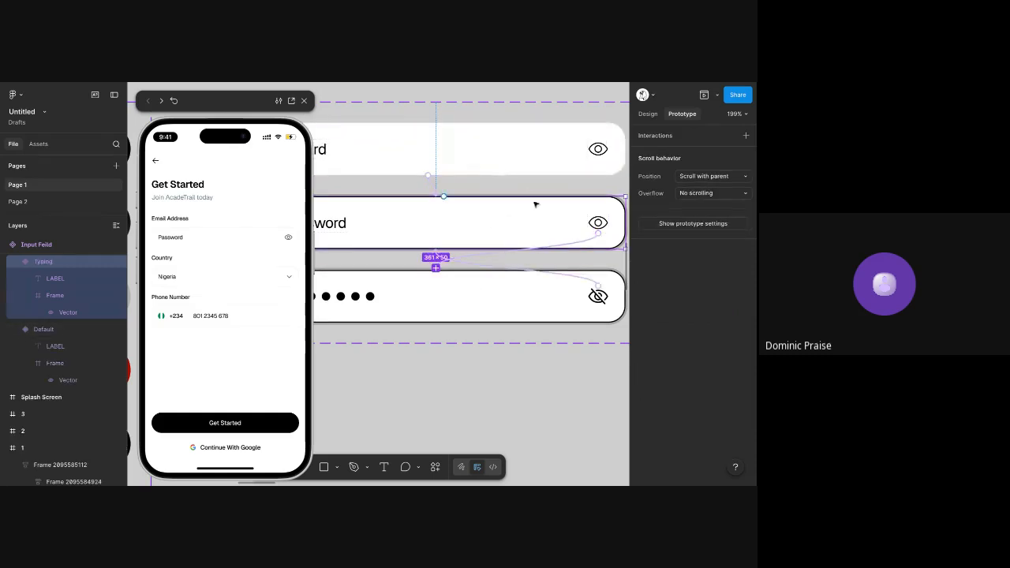
click(585, 244)
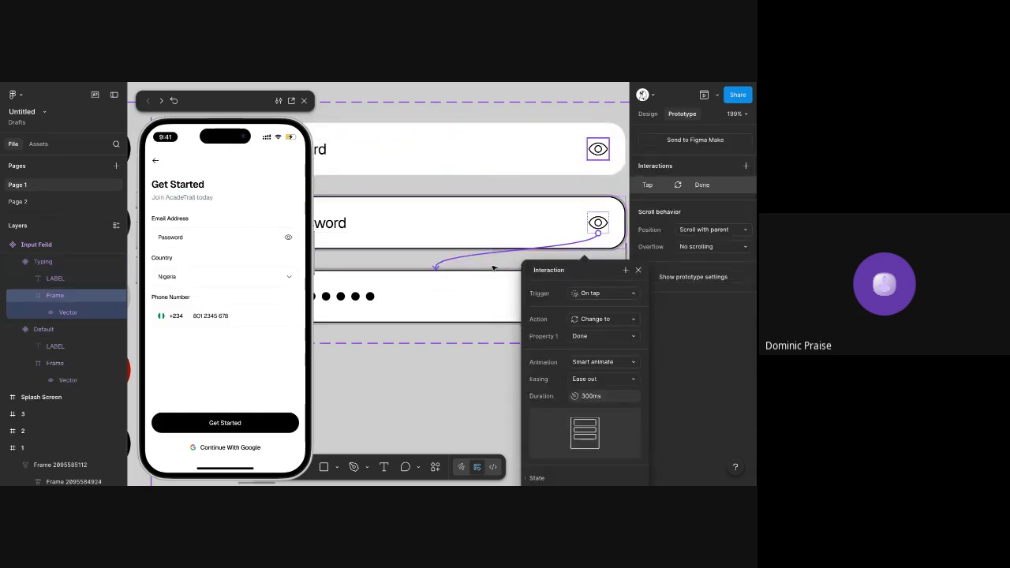
click(506, 337)
click(568, 280)
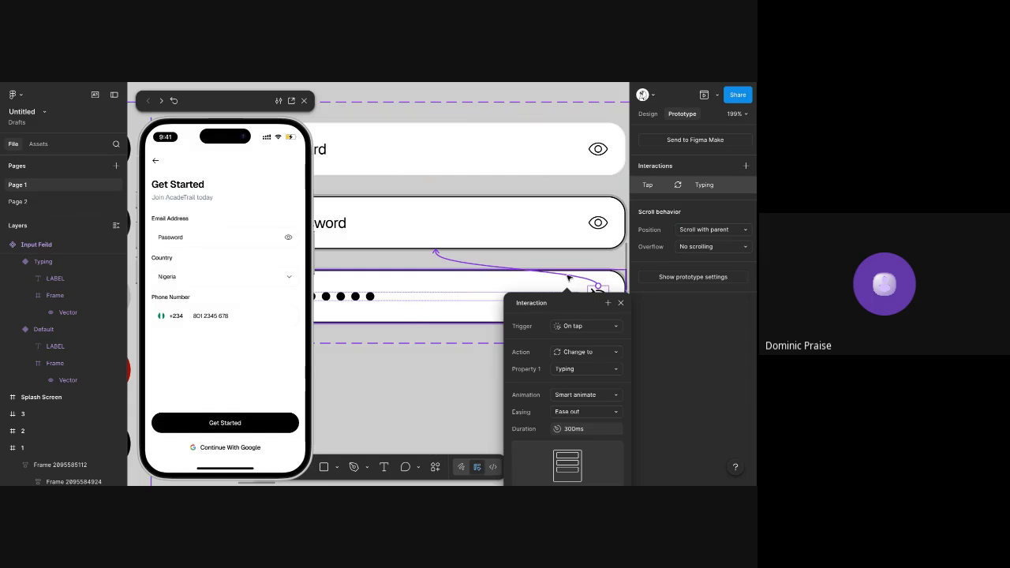
Close the prototype preview and return to the design properties with the Input Feild component set in view
click(303, 100)
key(Escape)
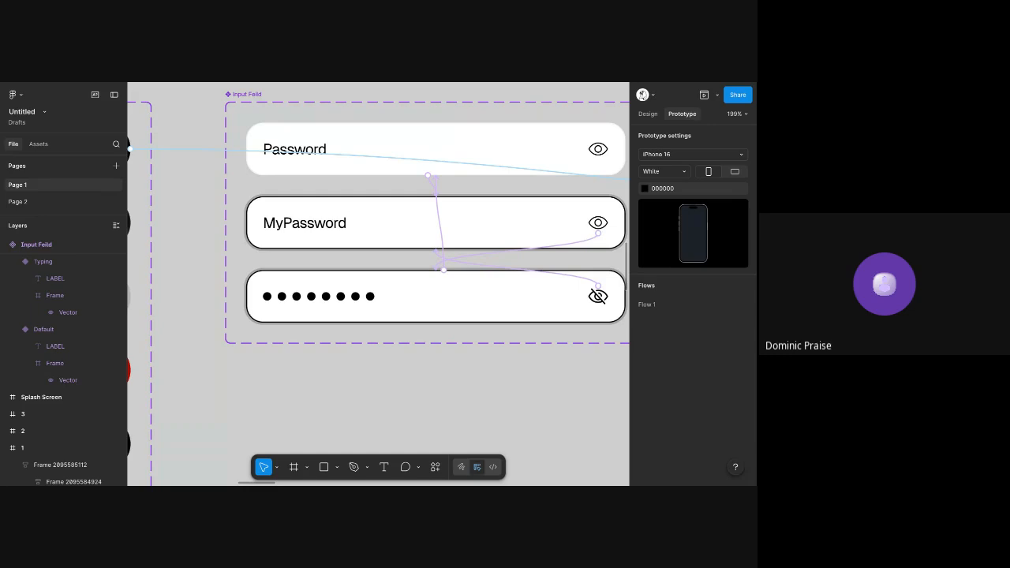
scroll(402, 162, up, 1)
scroll(402, 162, right, 1)
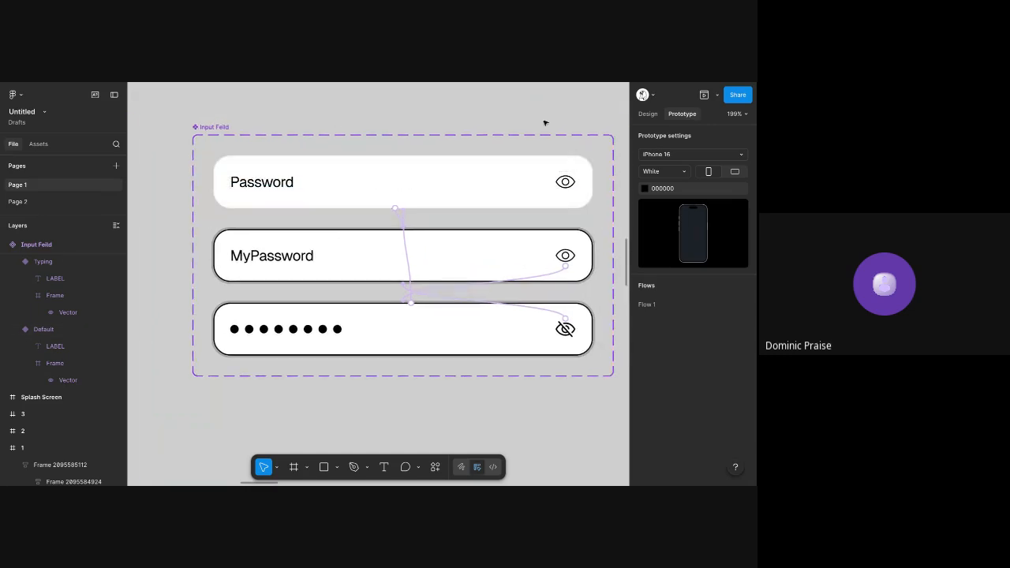
click(658, 119)
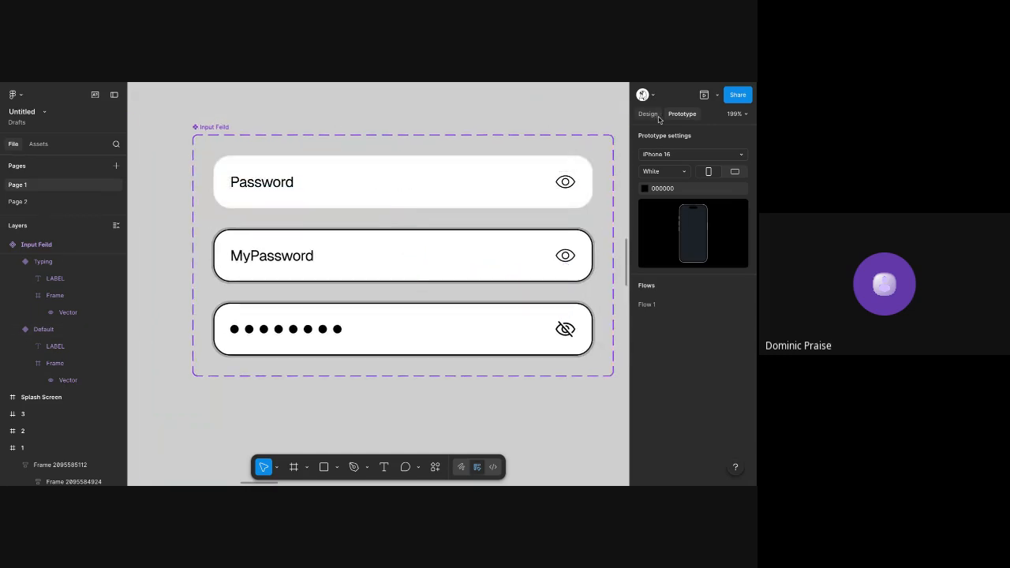
click(657, 116)
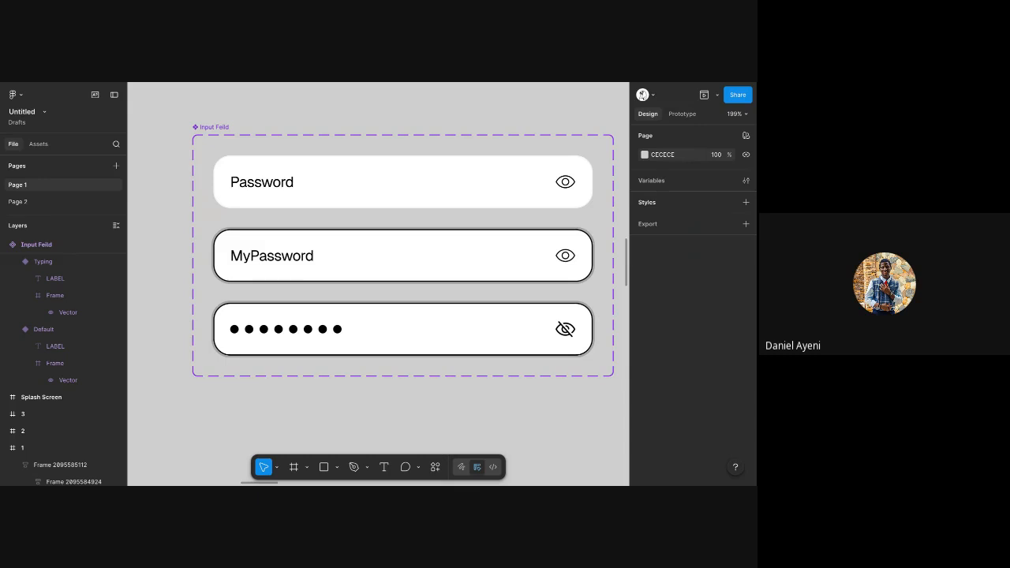